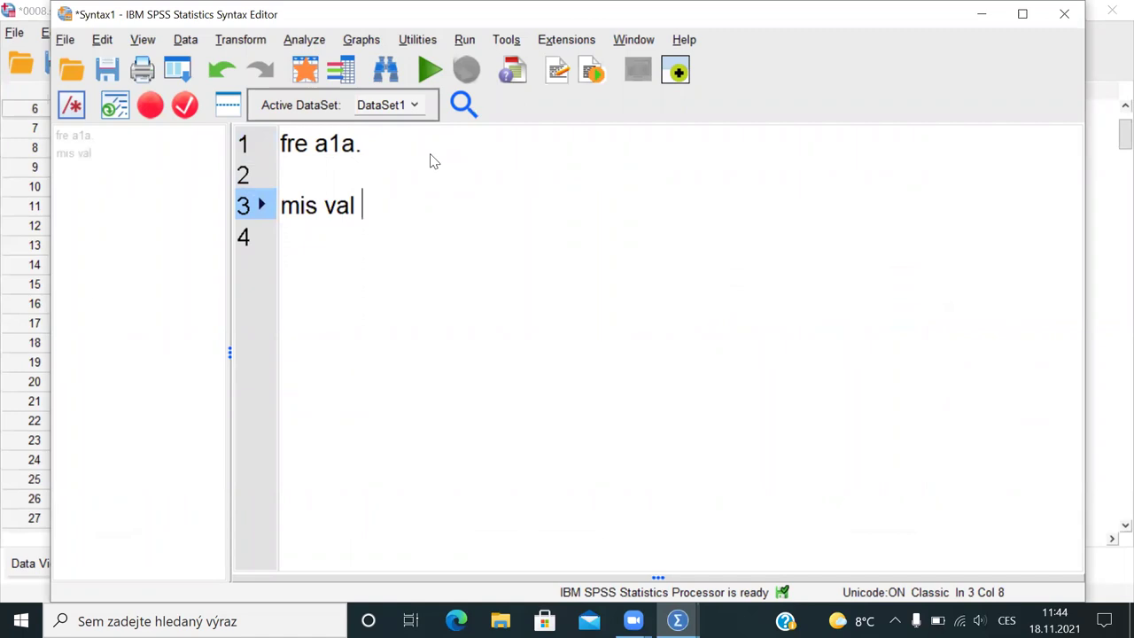
Step: Complete the missing-values command on line 3 of the syntax as "mis val a1a(8)."
type("a+")
key("BackSpace")
type("1a9")
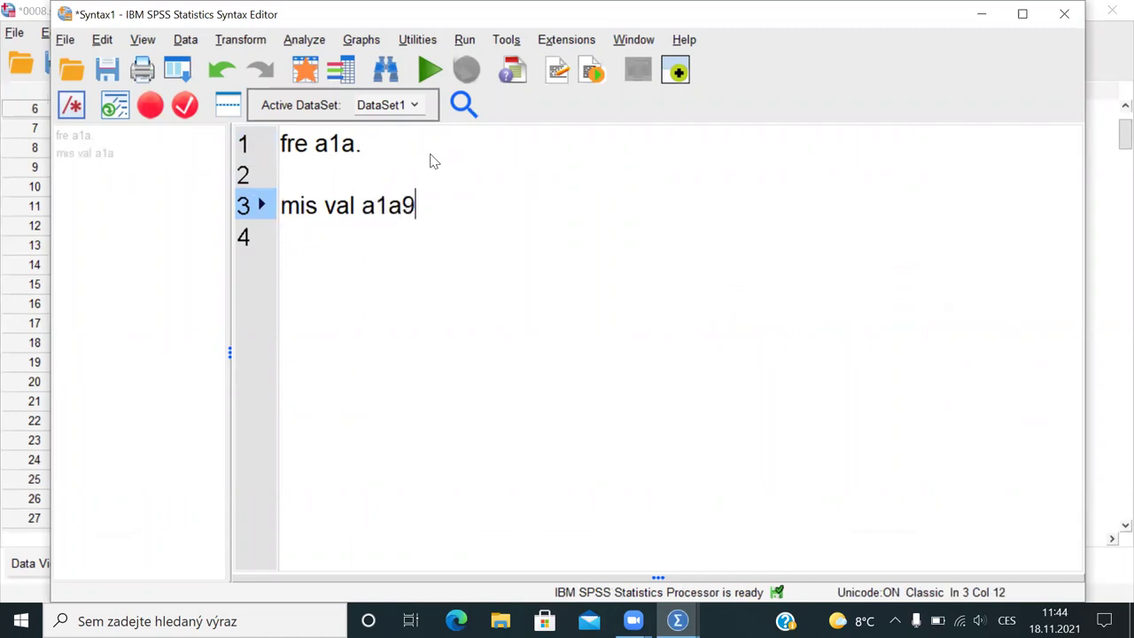
key("BackSpace")
type("(")
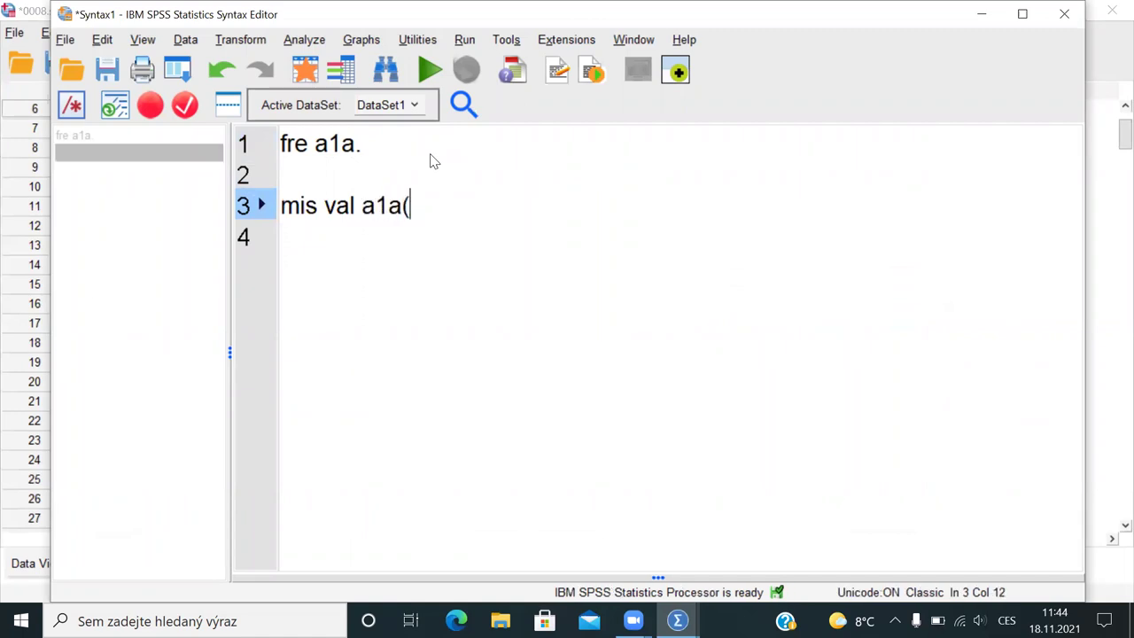
type("á")
key("BackSpace")
type("80")
key("BackSpace")
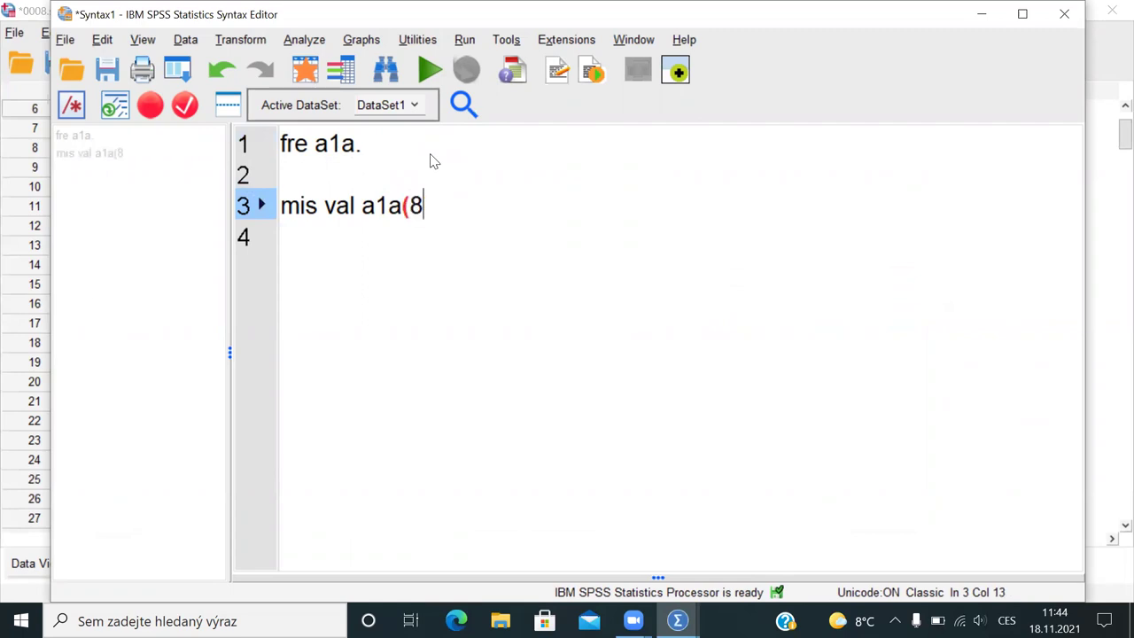
type("0")
key("BackSpace")
type(").")
Step: Run only the "mis val a1a(8)." line of the syntax
key("Return")
key("Up")
key("shift+Down")
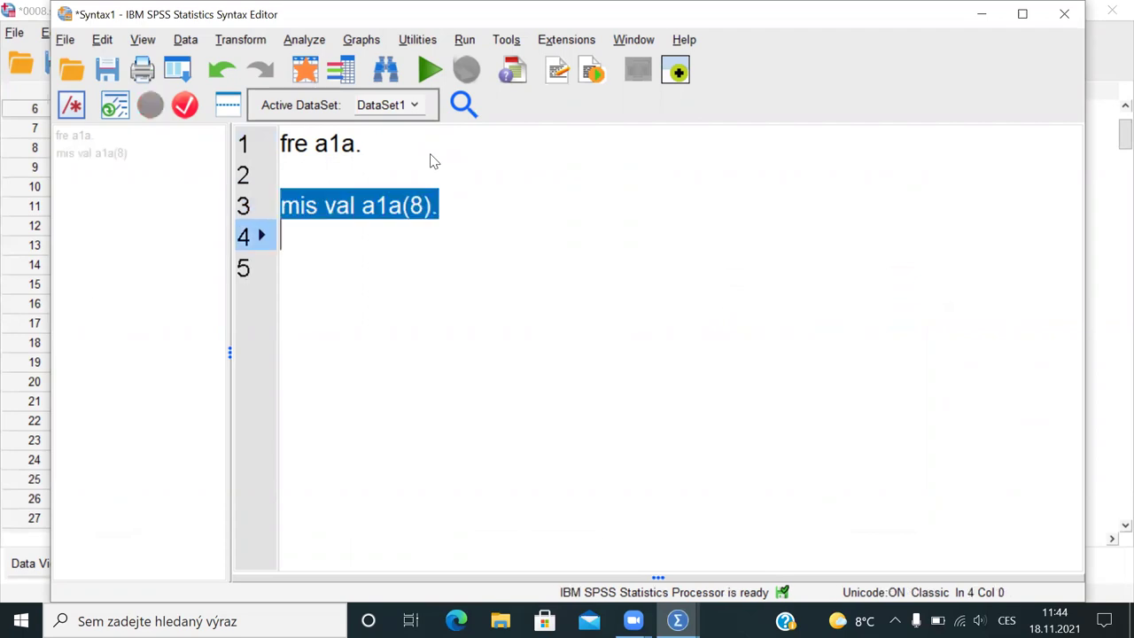
key("ctrl+r")
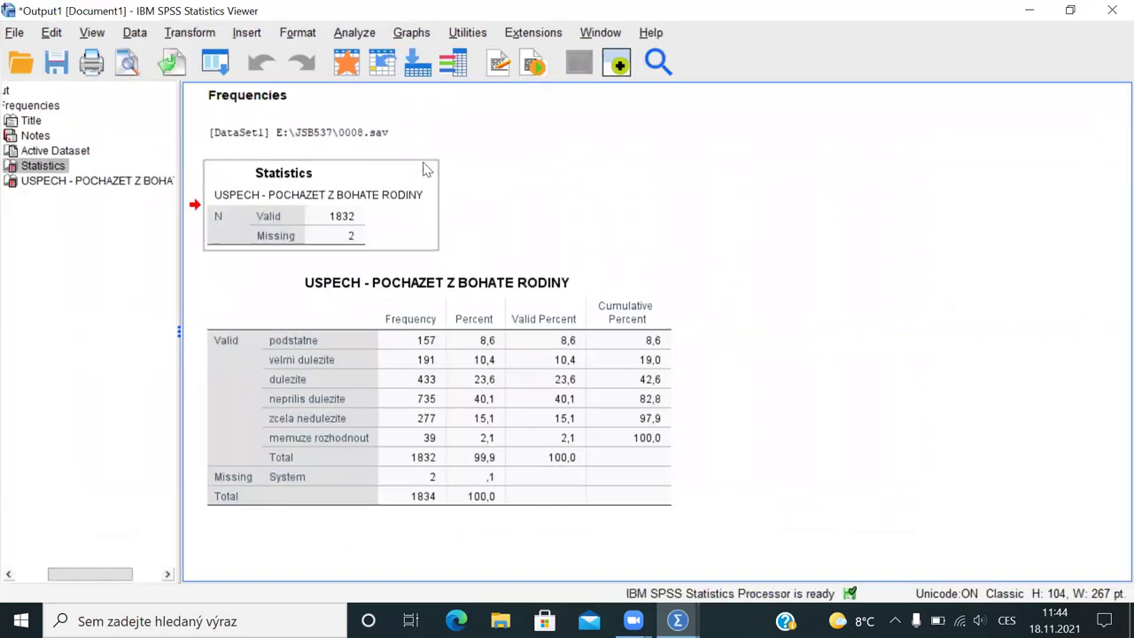
Step: Return to the syntax and check the missing-value definition in the variable information of a1a
key("alt+Tab")
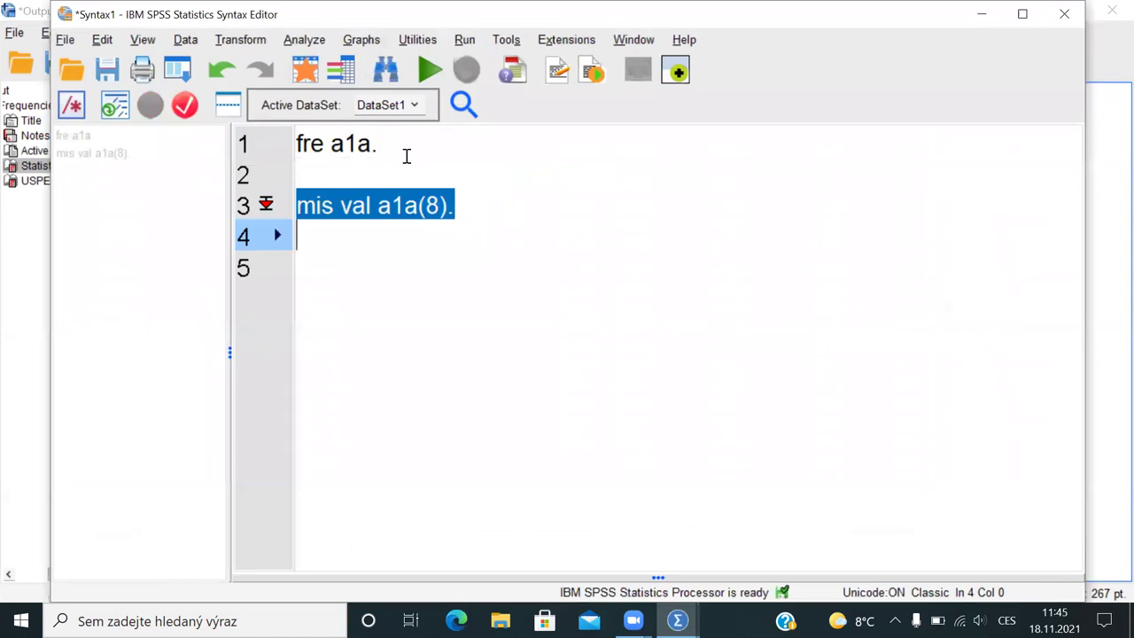
left_click(340, 74)
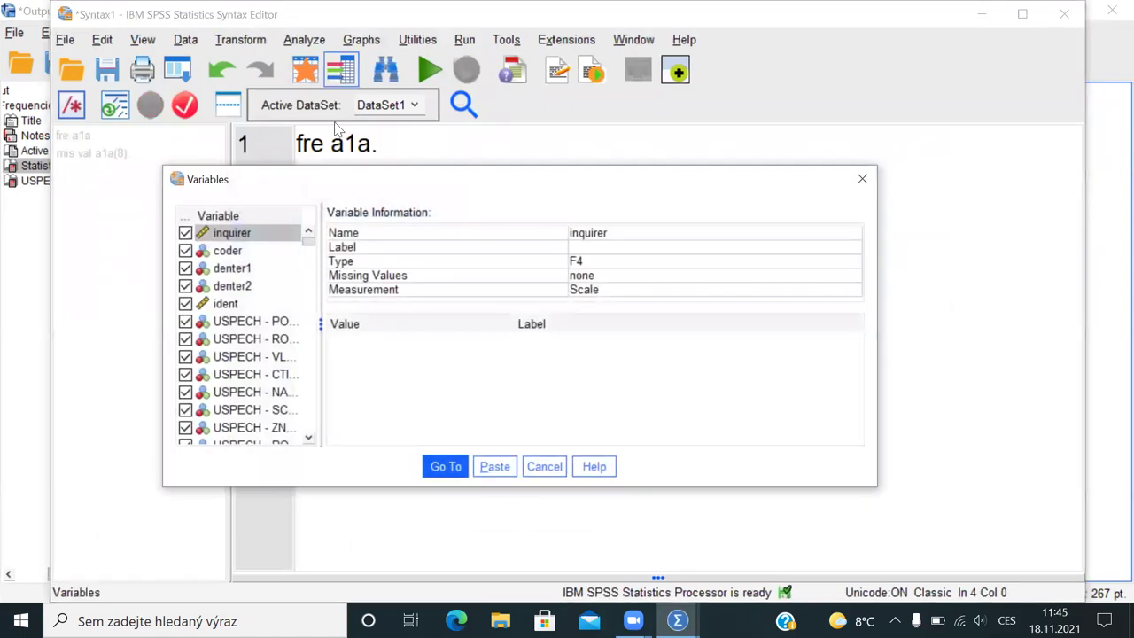
left_click(254, 321)
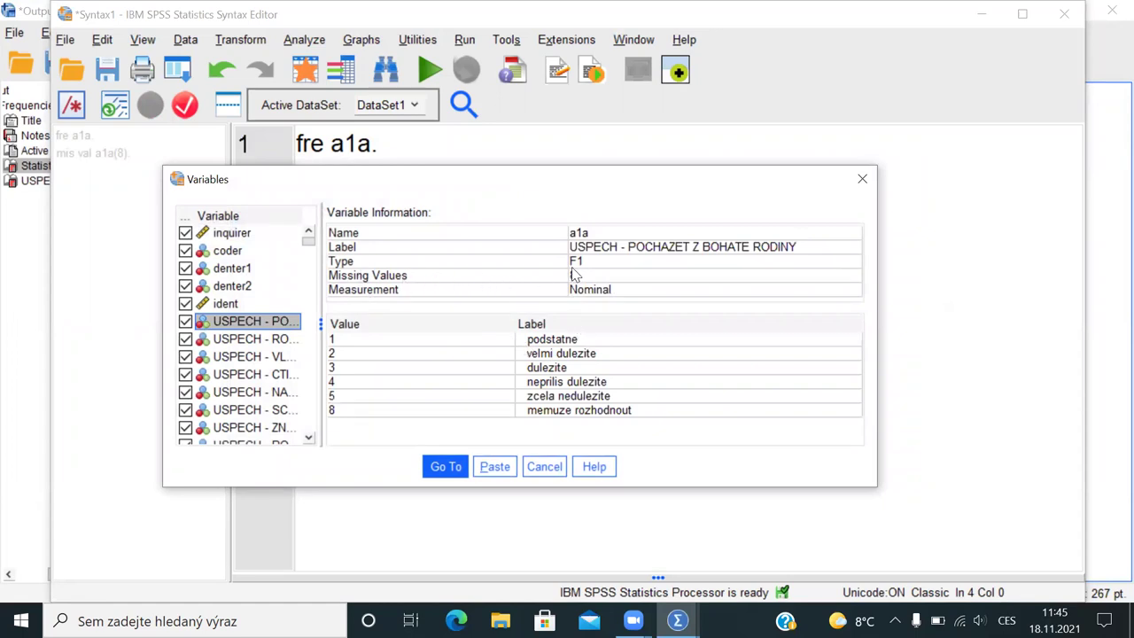
key("Escape")
Step: Copy the "fre a1a." command from line 1 to line 5, leaving a blank line after the missing-values command
left_click_drag(383, 143, 261, 145)
key("ctrl+c")
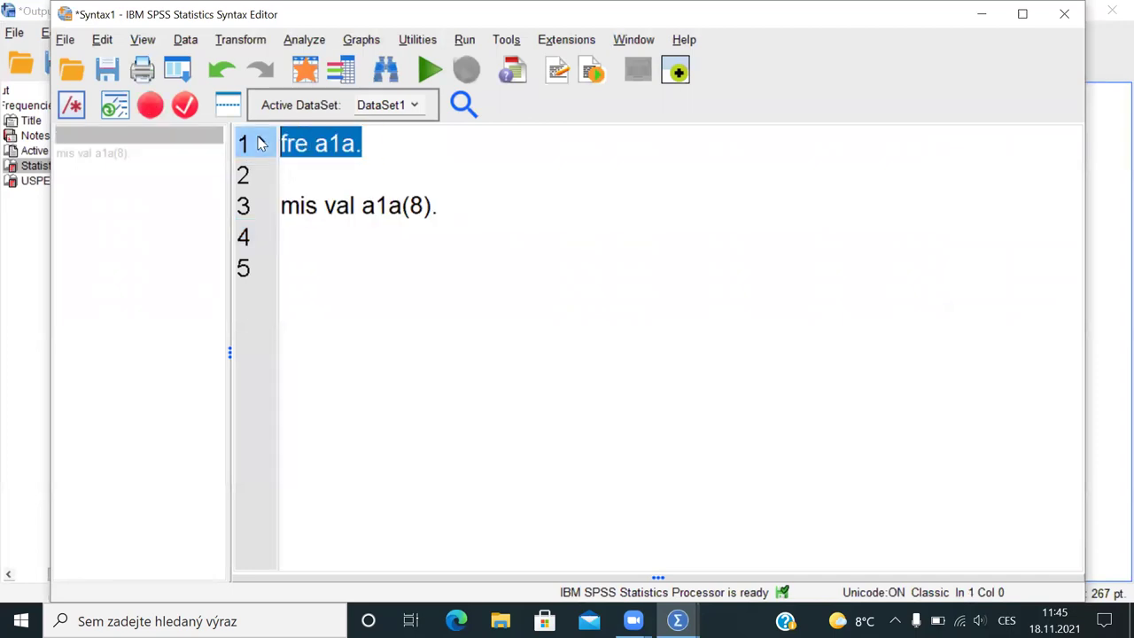
left_click(458, 208)
key("Return")
key("Return")
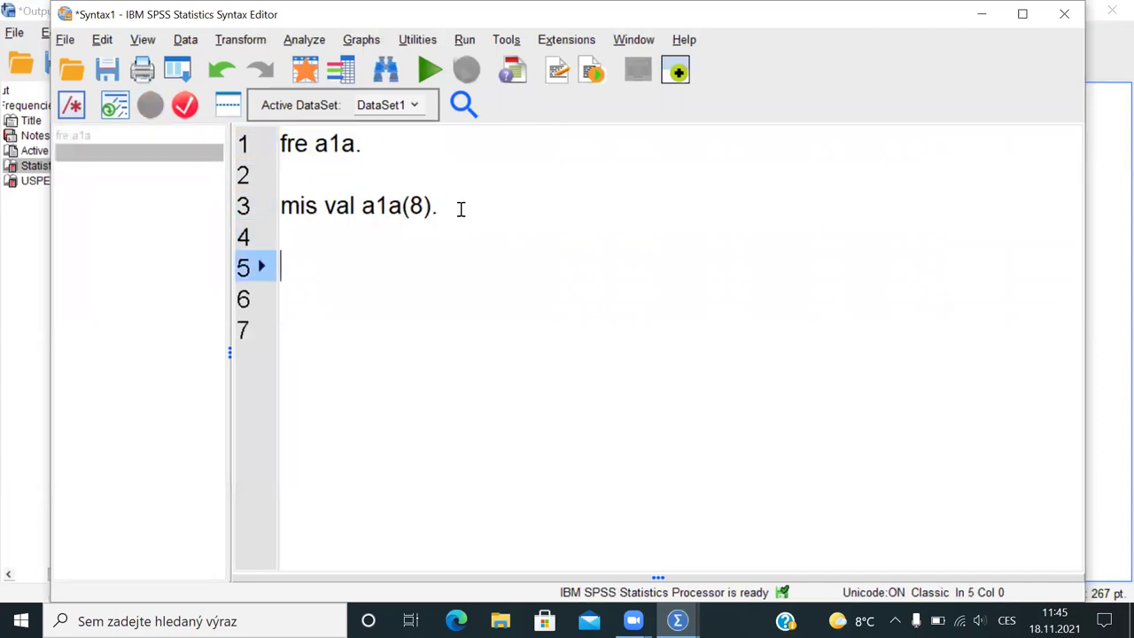
key("ctrl+v")
Step: Run the copied "fre a1a." command and select its new frequency table in the output
left_click(266, 268)
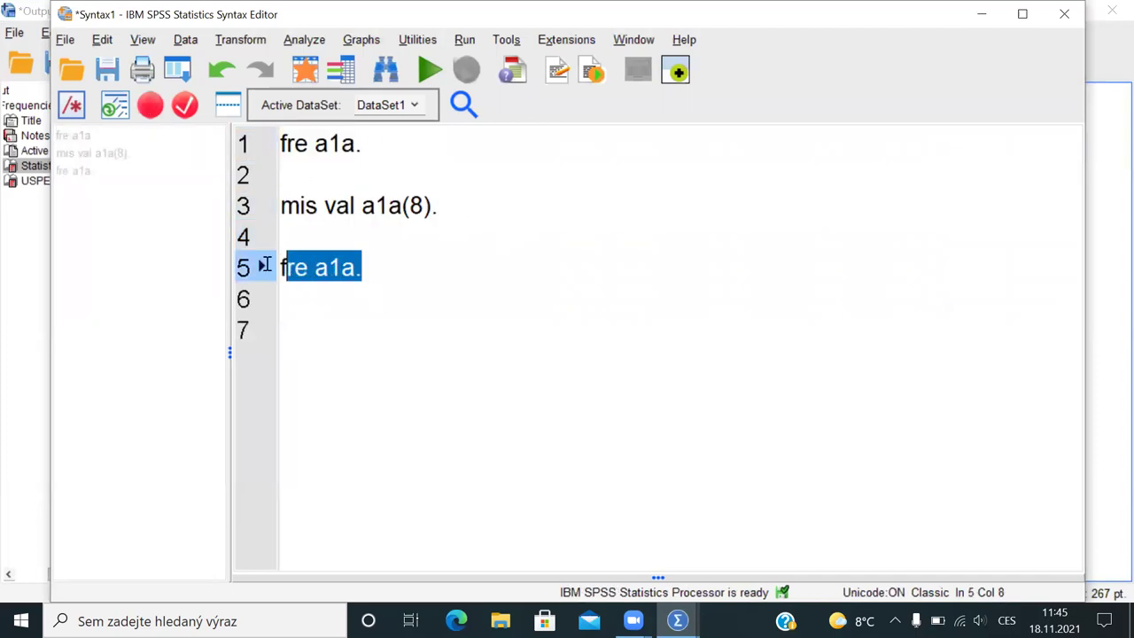
key("ctrl+r")
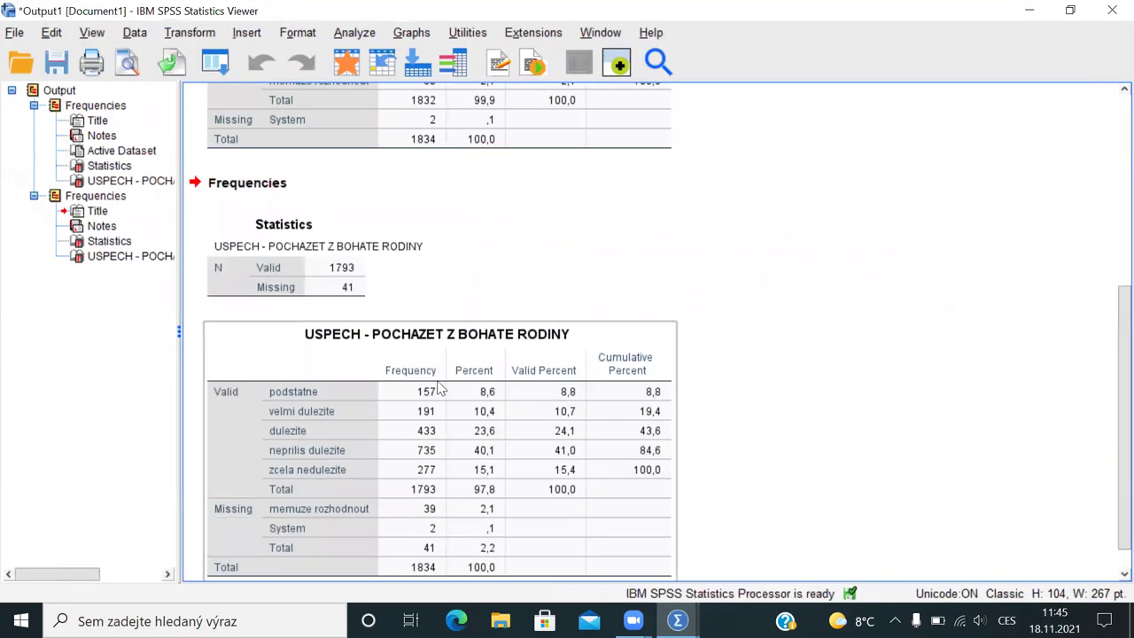
left_click(437, 383)
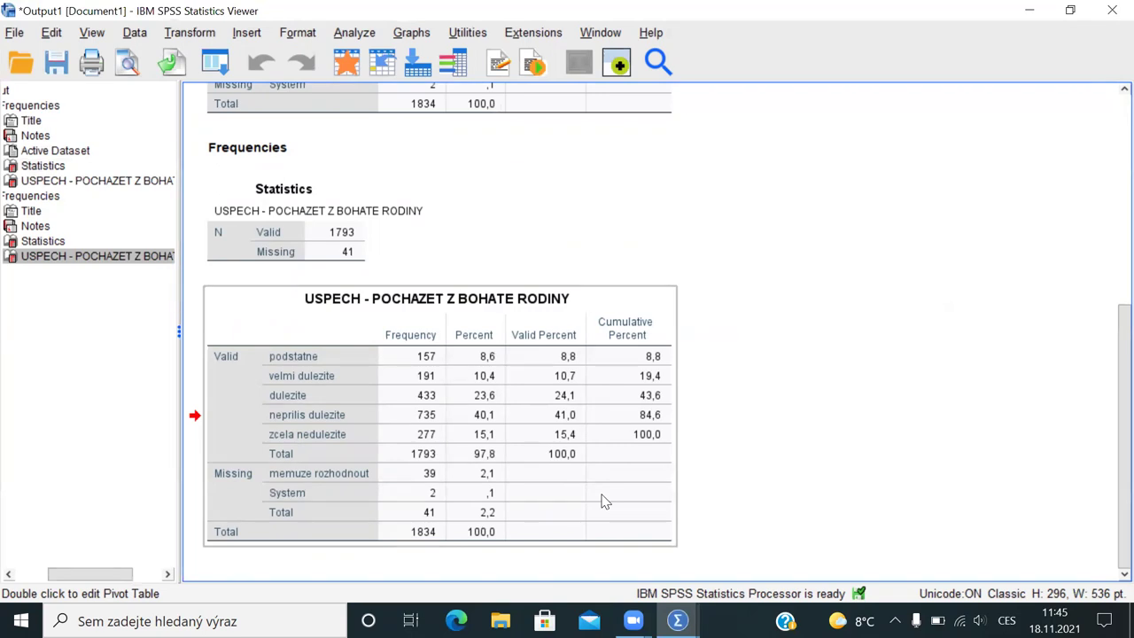
Step: Start a Frequencies analysis, list the variables by name, and add a1a as the analysed variable
left_click(354, 33)
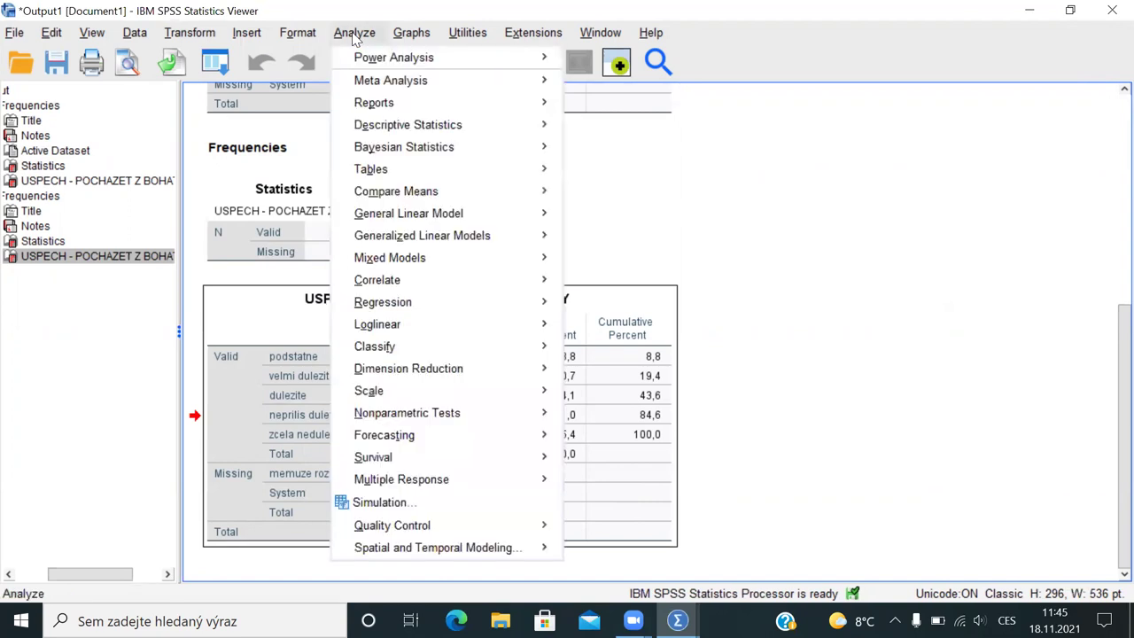
mouse_move(501, 125)
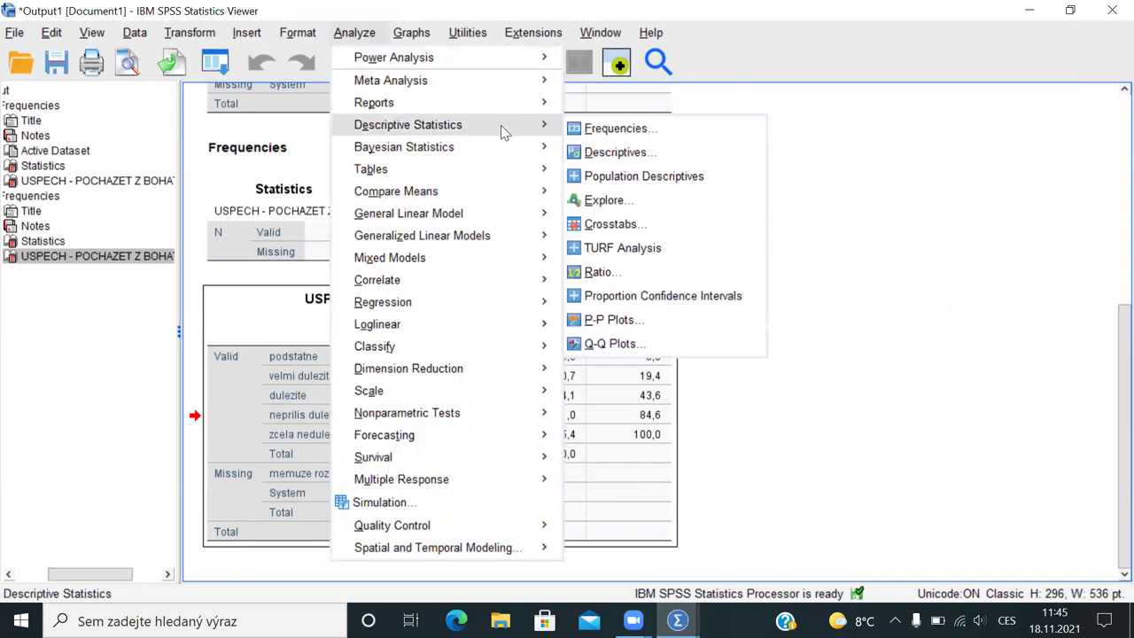
left_click(616, 129)
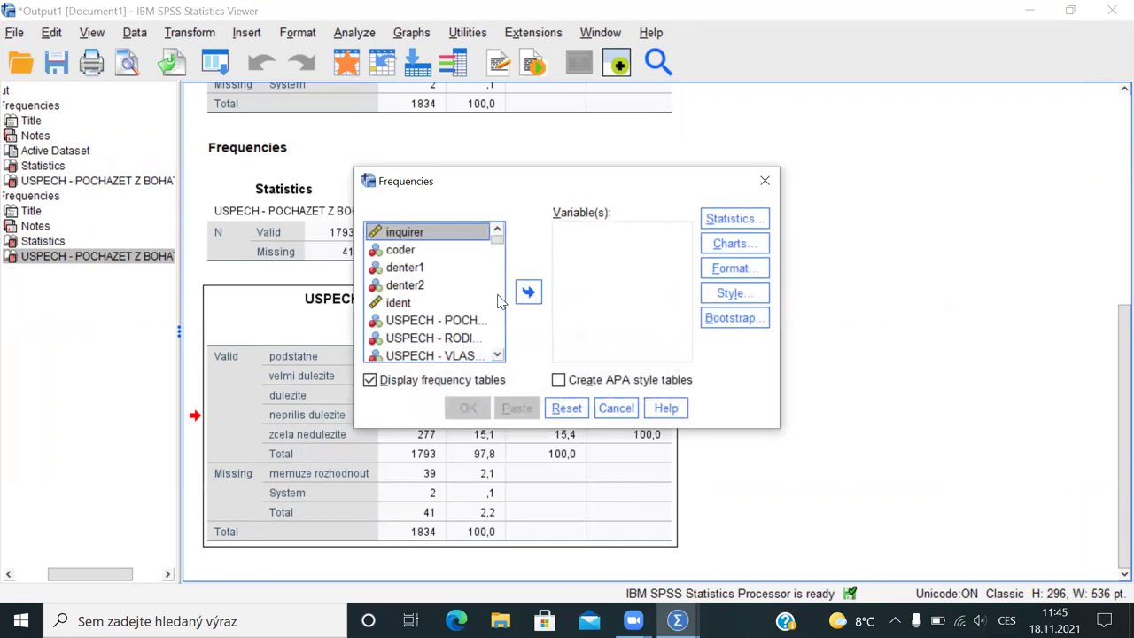
left_click(457, 321)
right_click(456, 321)
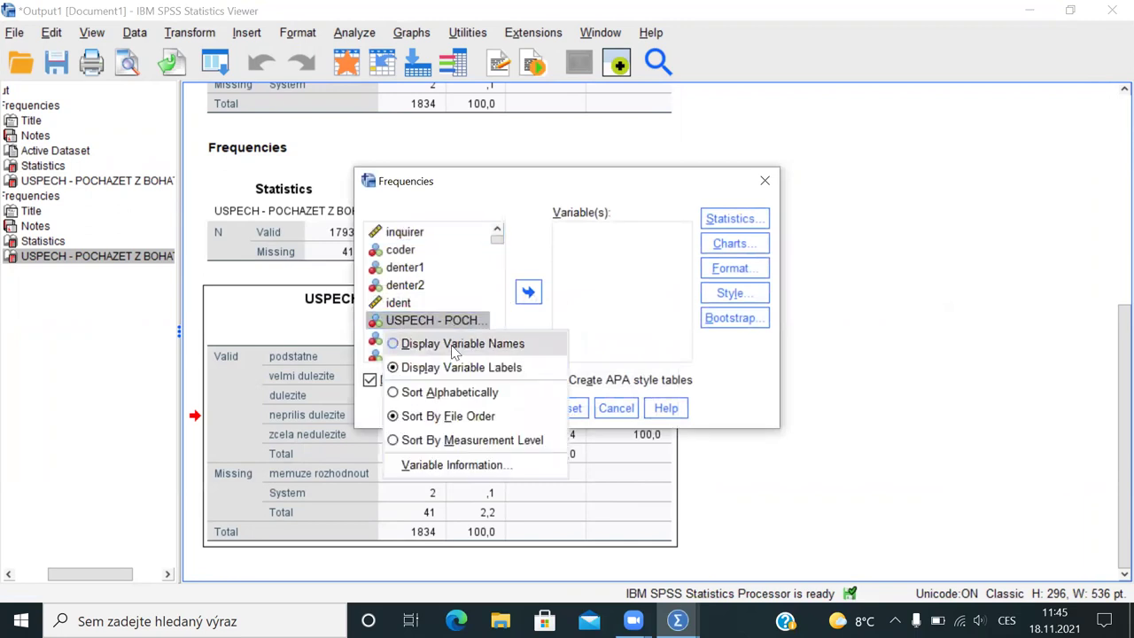
left_click(454, 346)
left_click(528, 291)
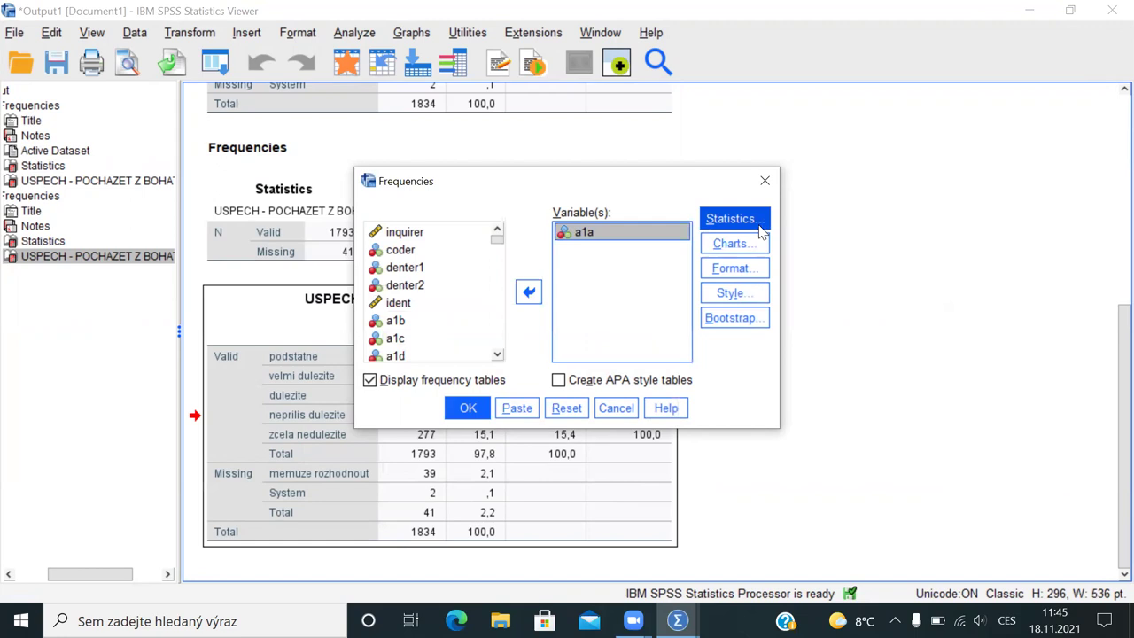
Step: Add a bar chart showing frequencies to the a1a analysis, run it, and view the resulting chart
left_click(732, 251)
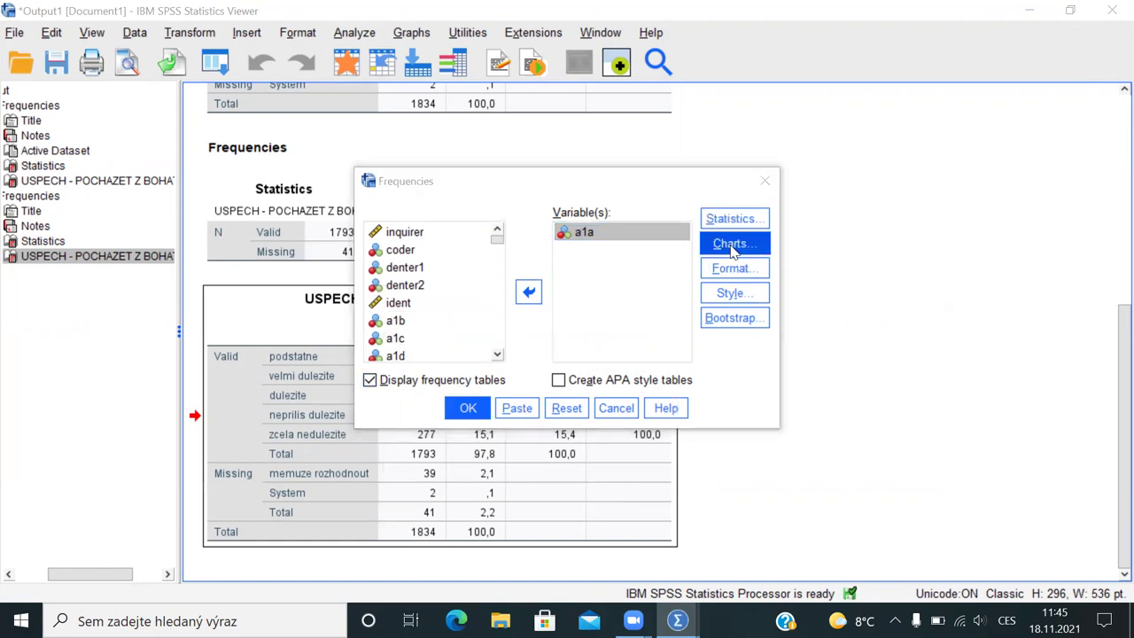
left_click(482, 257)
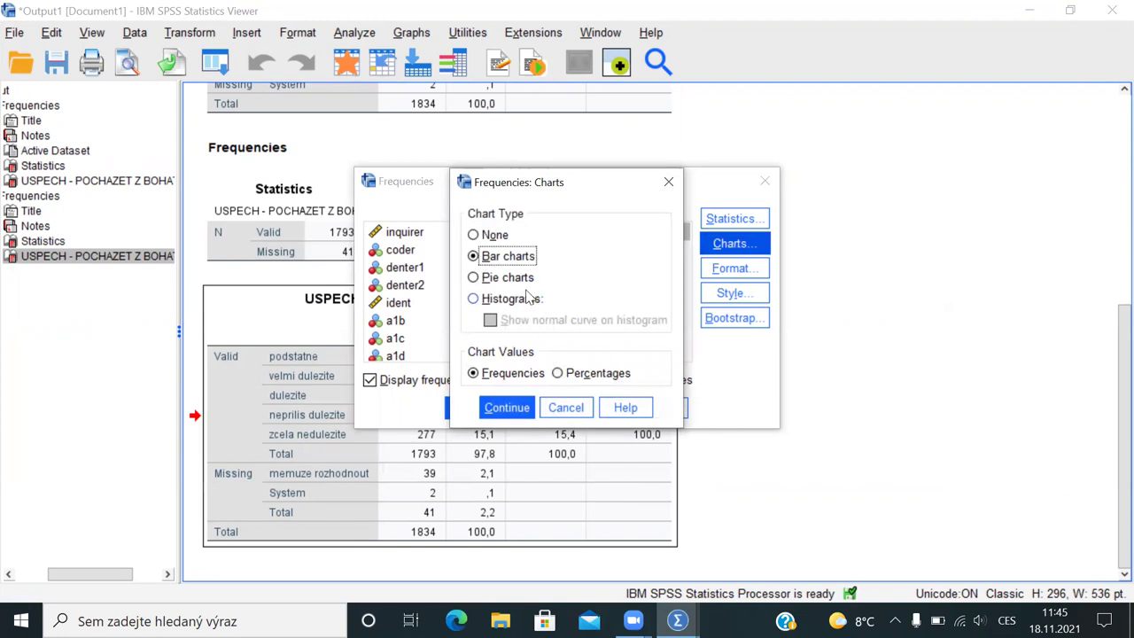
left_click(525, 420)
left_click(484, 417)
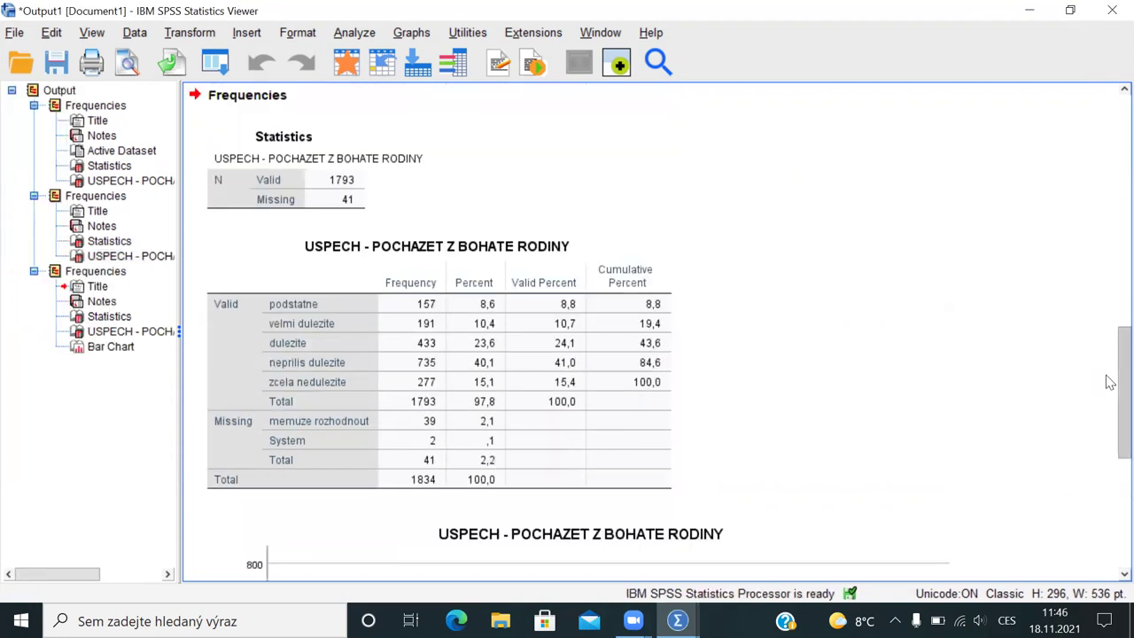
left_click_drag(1123, 390, 1110, 497)
left_click(454, 398)
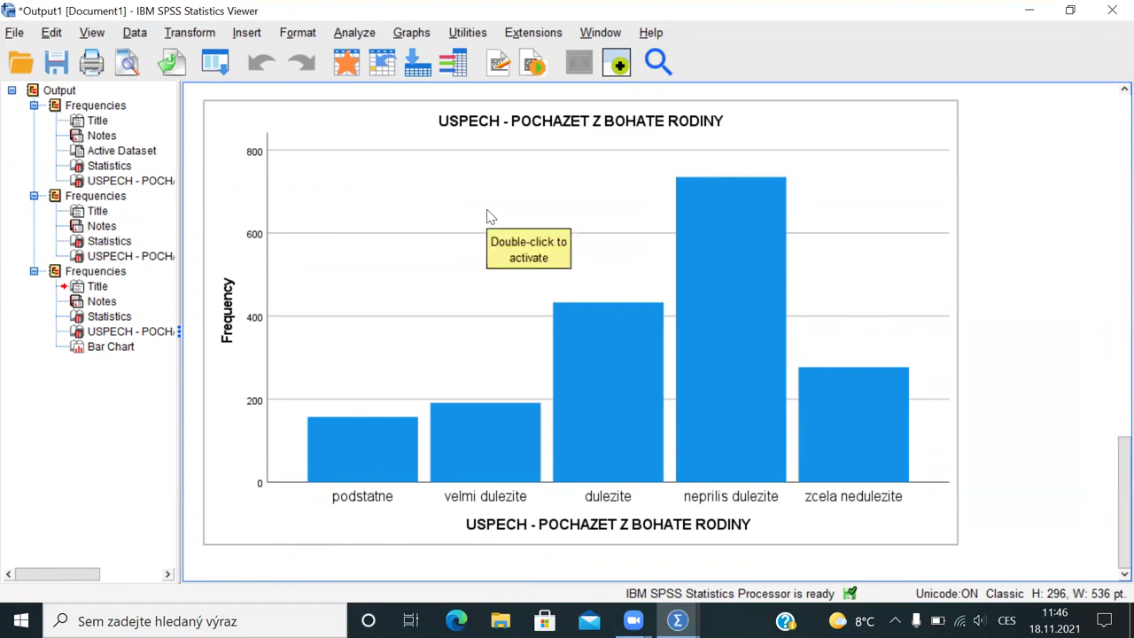
left_click(347, 35)
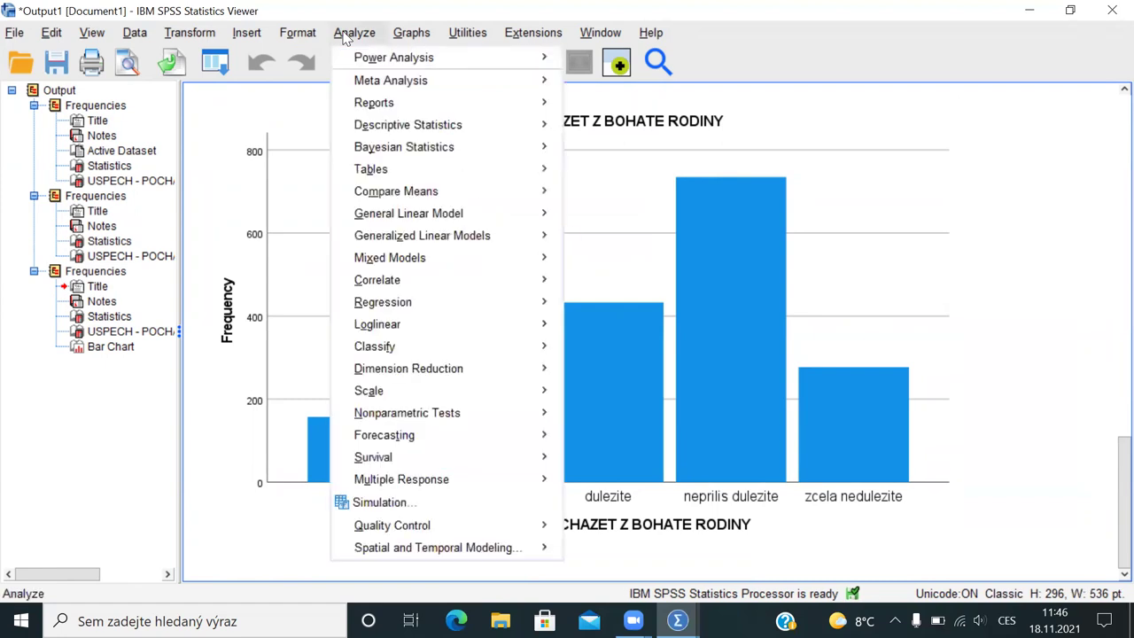
mouse_move(488, 134)
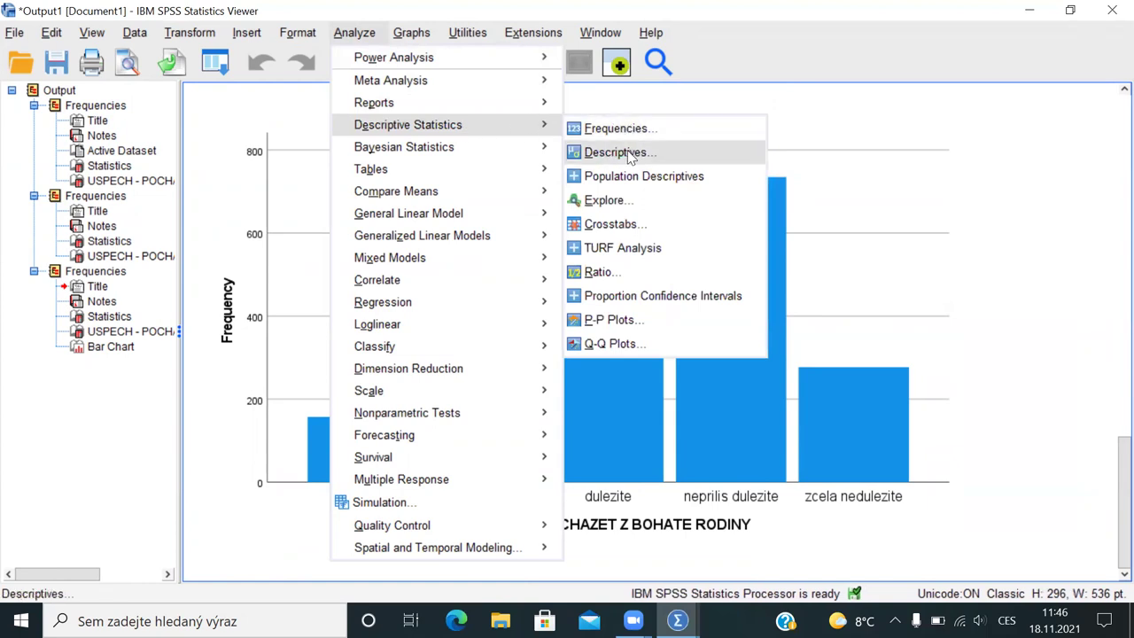
left_click(619, 202)
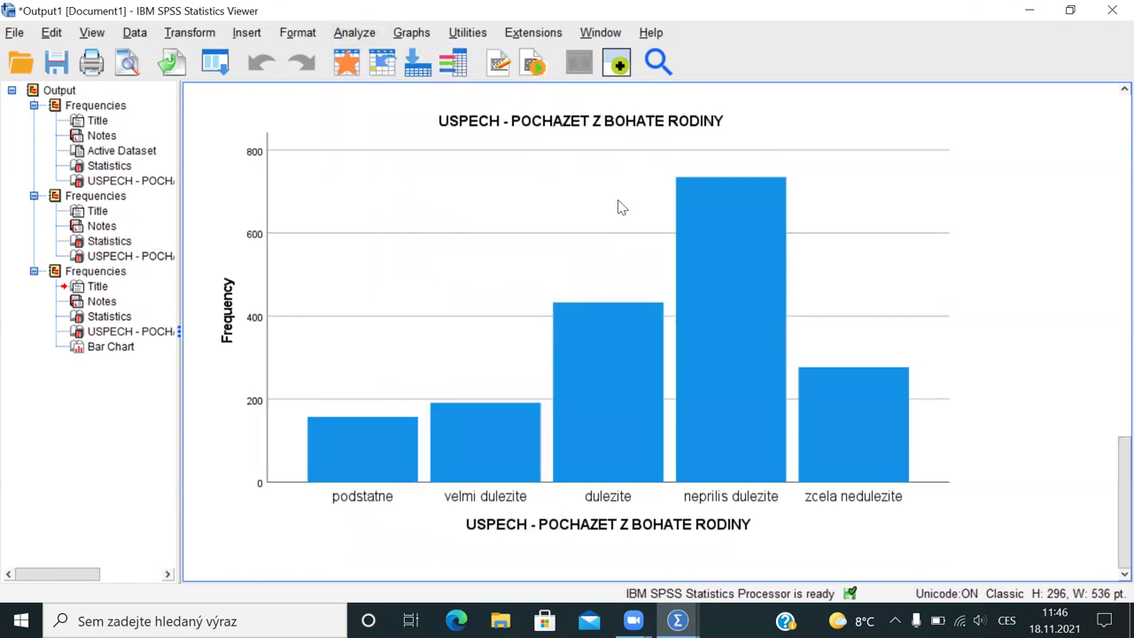
Step: Switch to the Data Editor and locate the variable b41a in row 198 of the variable list
key("alt+Tab")
key("Tab")
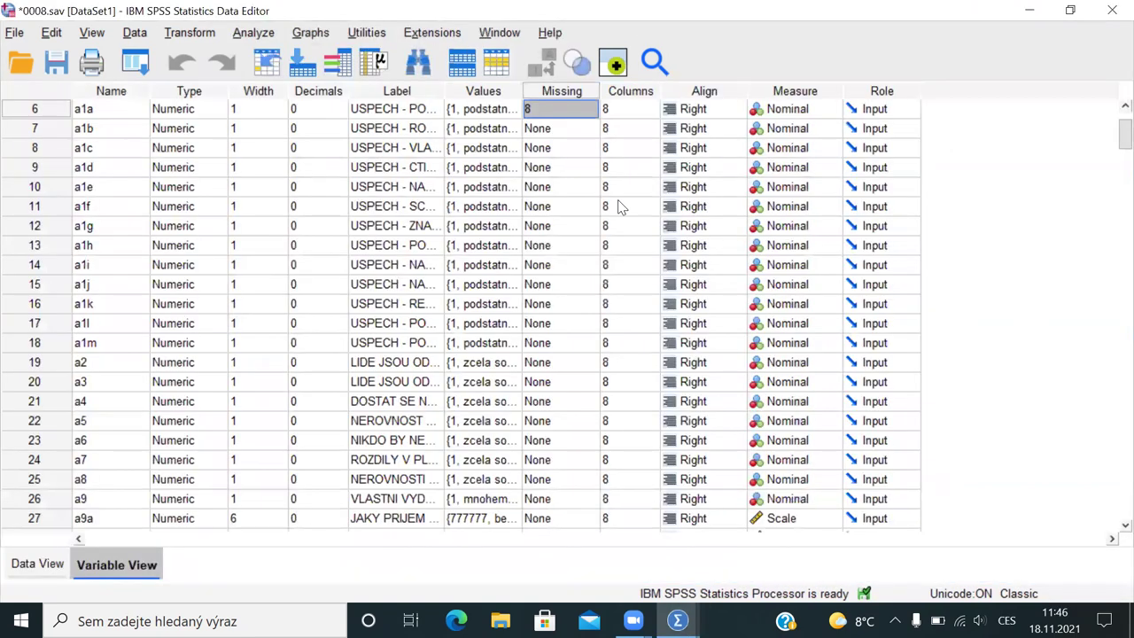
left_click_drag(1118, 142, 1110, 423)
scroll(1110, 423, "down", 10)
scroll(1110, 422, "up", 8)
scroll(1110, 423, "up", 5)
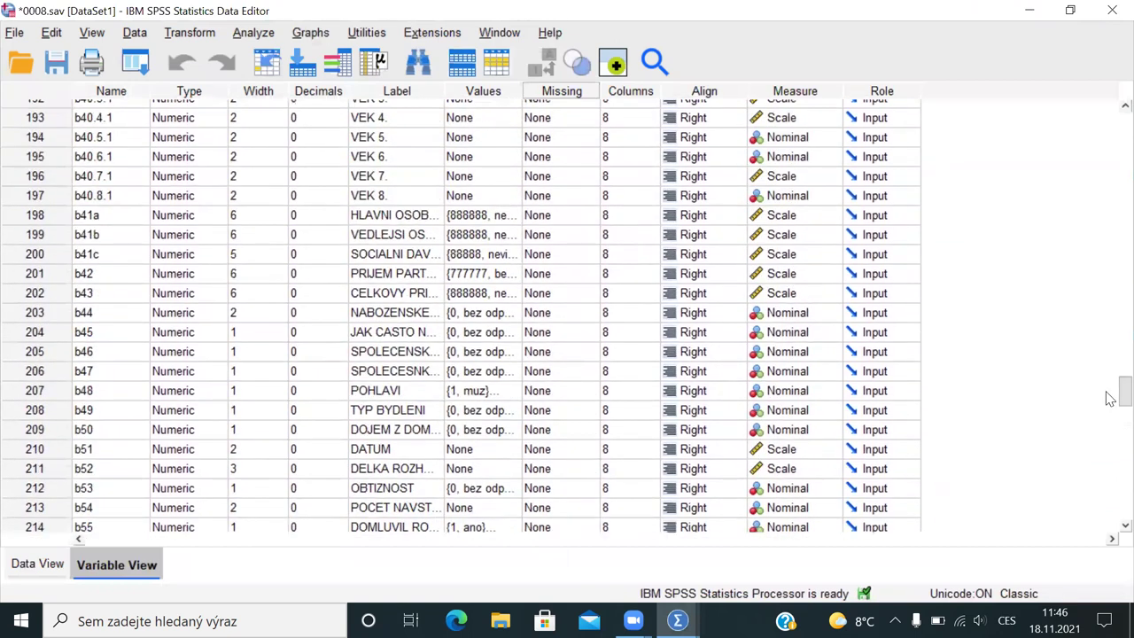
left_click(24, 215)
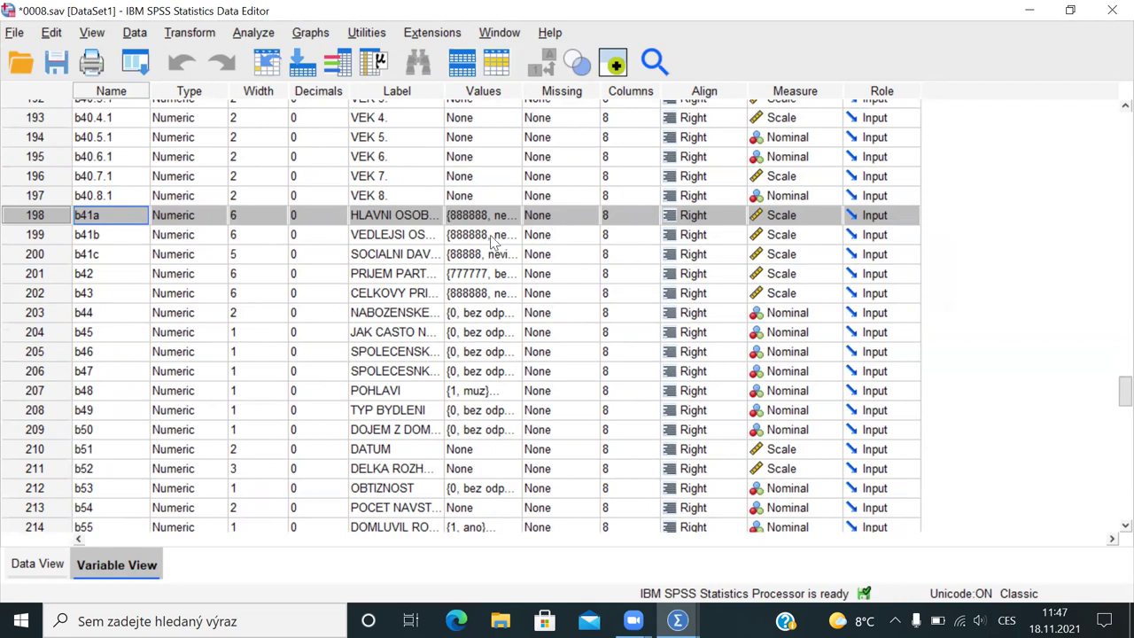
Step: Start a Descriptives analysis and show the available variables by name instead of by label
left_click(254, 32)
mouse_move(425, 124)
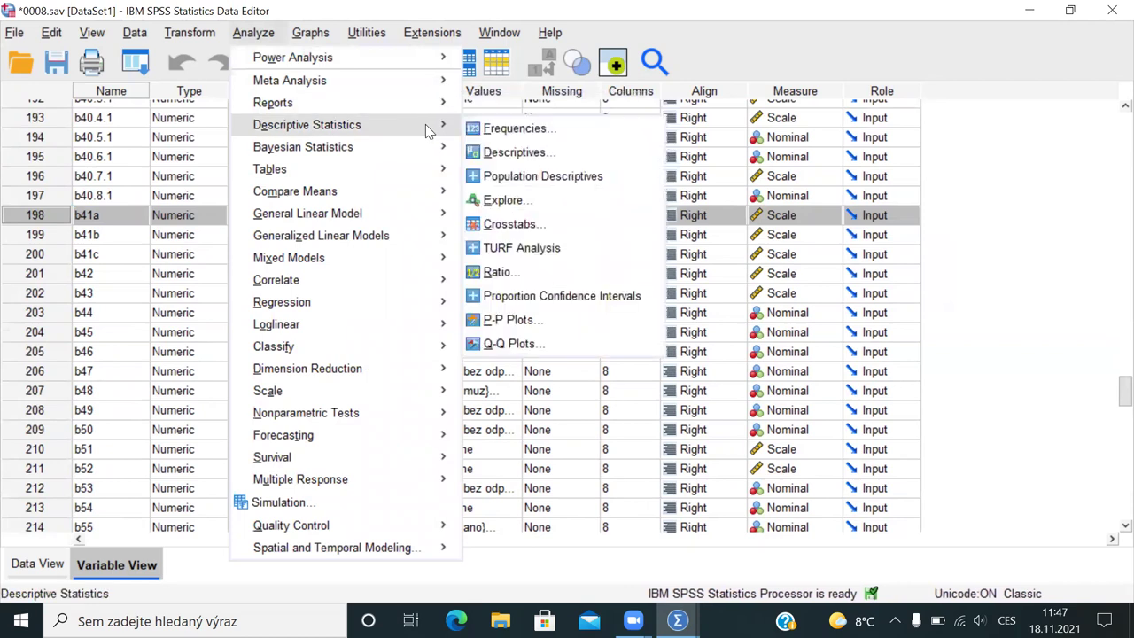
left_click(529, 157)
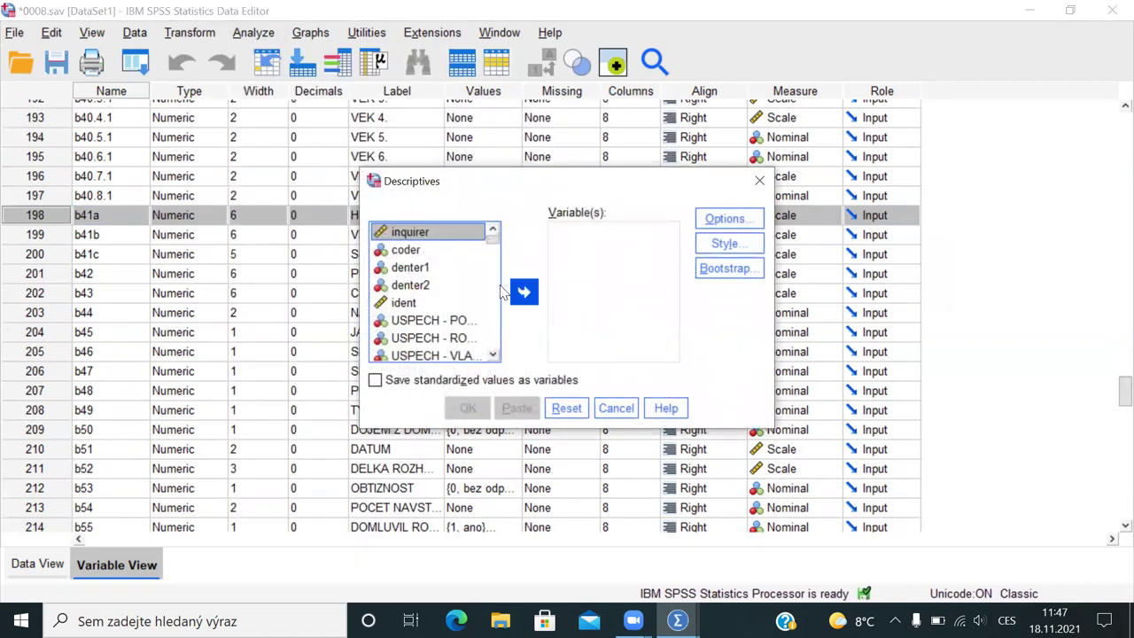
left_click(423, 265)
right_click(423, 261)
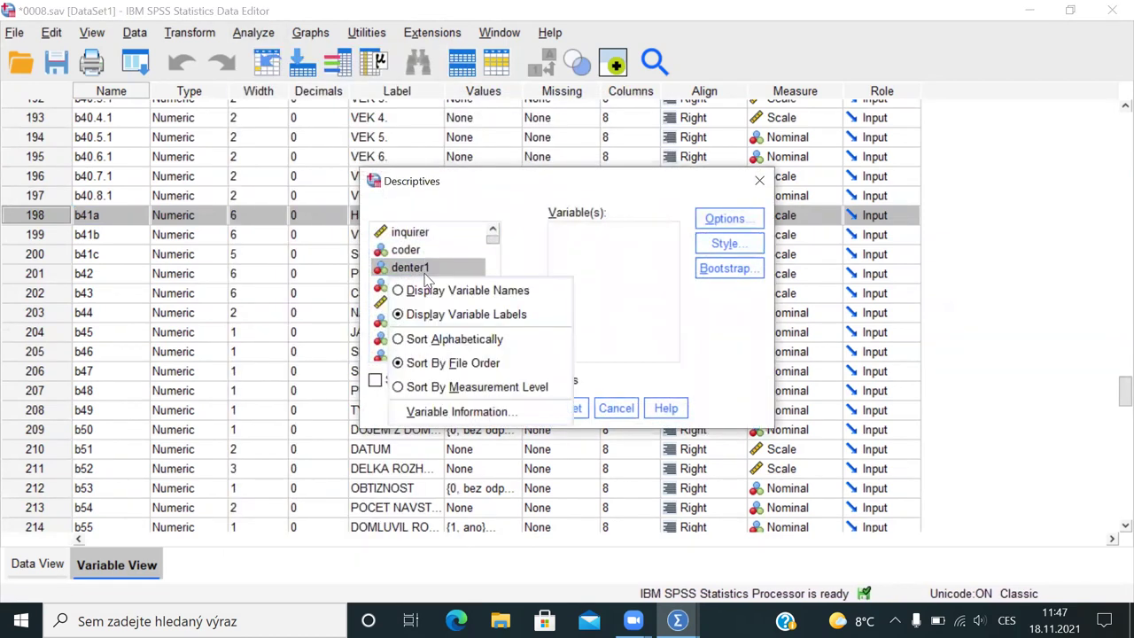
left_click(425, 290)
left_click(412, 287)
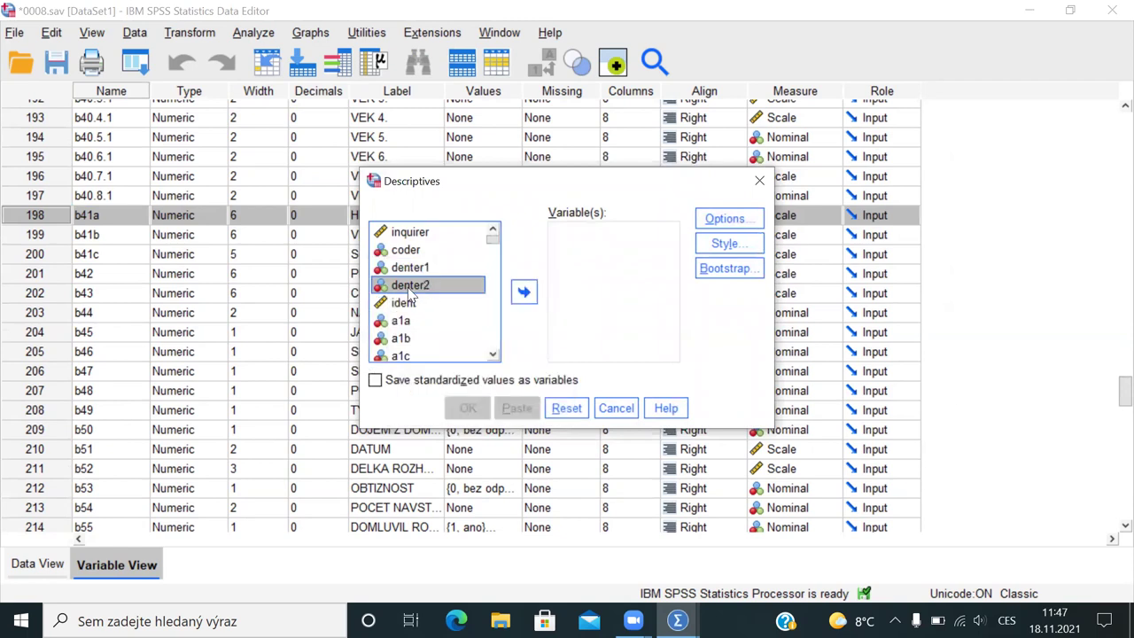
Step: Add b41a to the variables of the Descriptives analysis and review its options
key("b")
key("4")
key("1")
key("a")
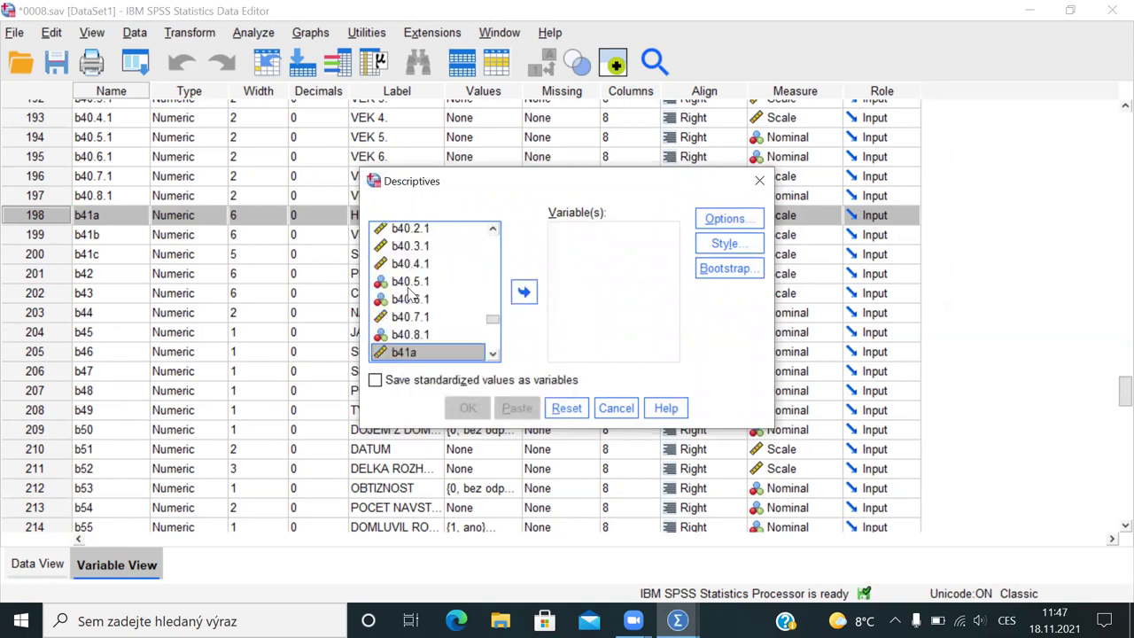
left_click(524, 294)
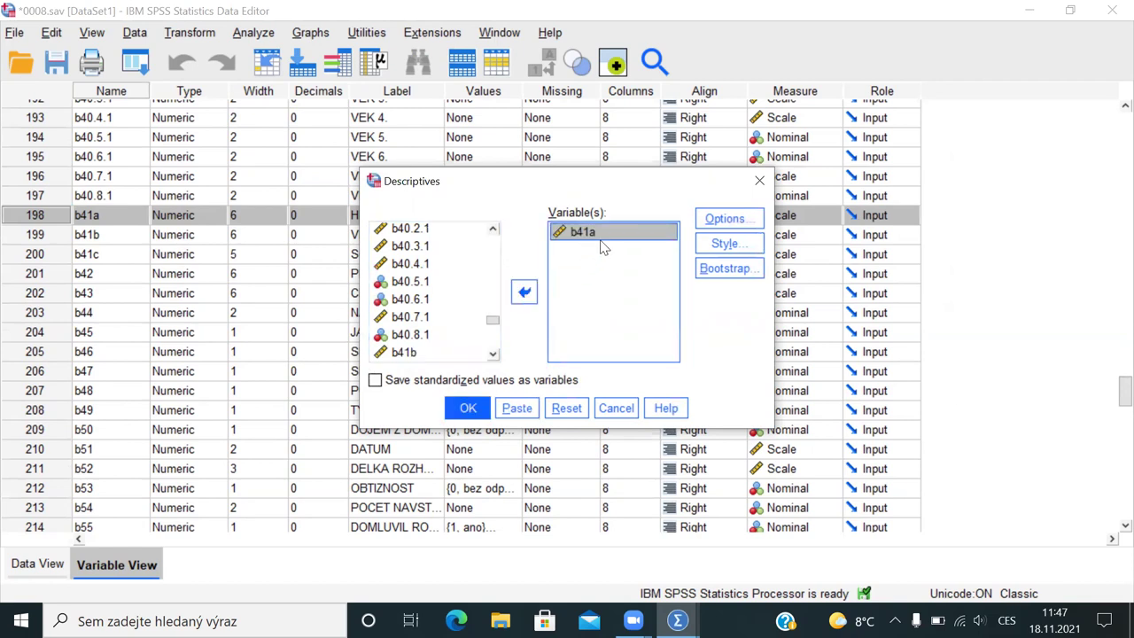
left_click(724, 217)
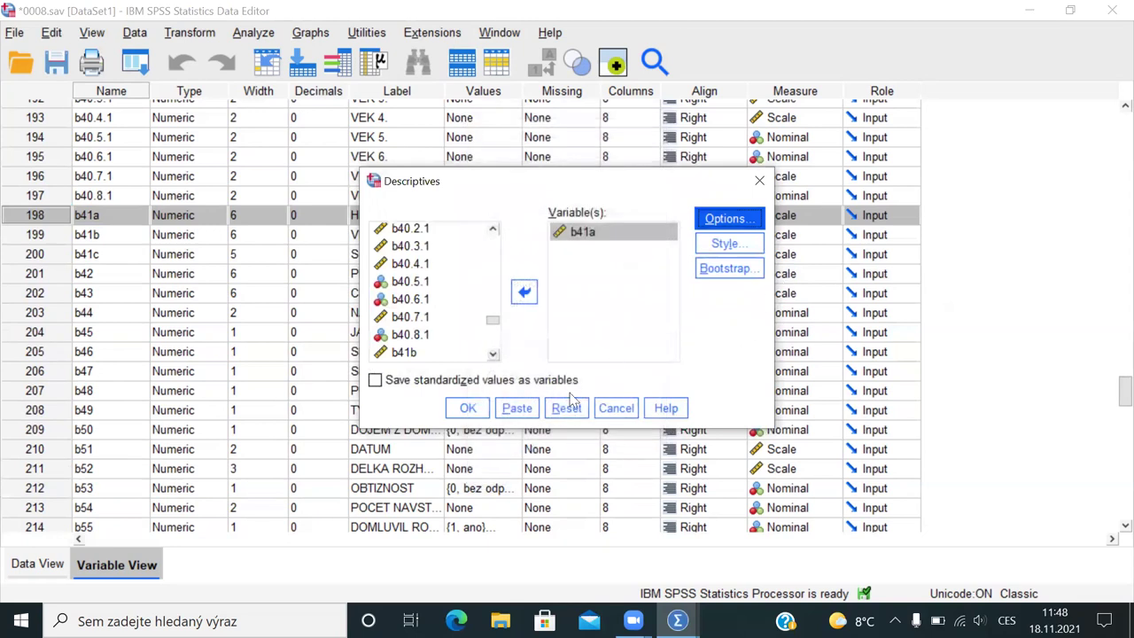
Step: Paste the Descriptives analysis of b41a as syntax and delete the DATASET ACTIVATE line above it in the Syntax Editor
left_click(516, 407)
key("alt+Tab")
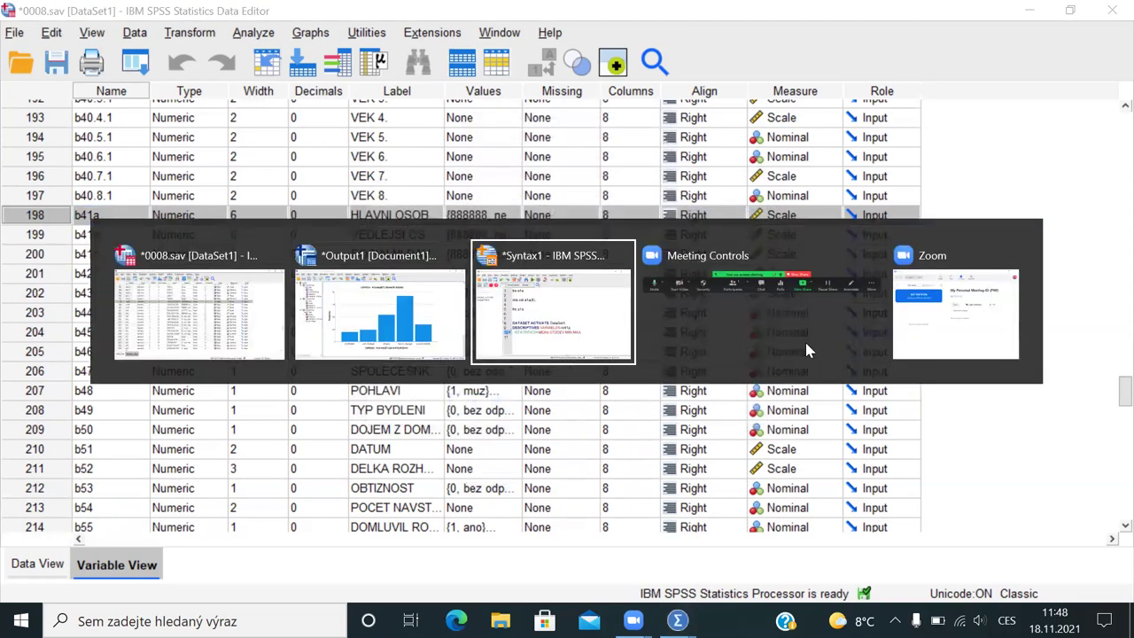
key("ctrl+r")
key("shift+Up")
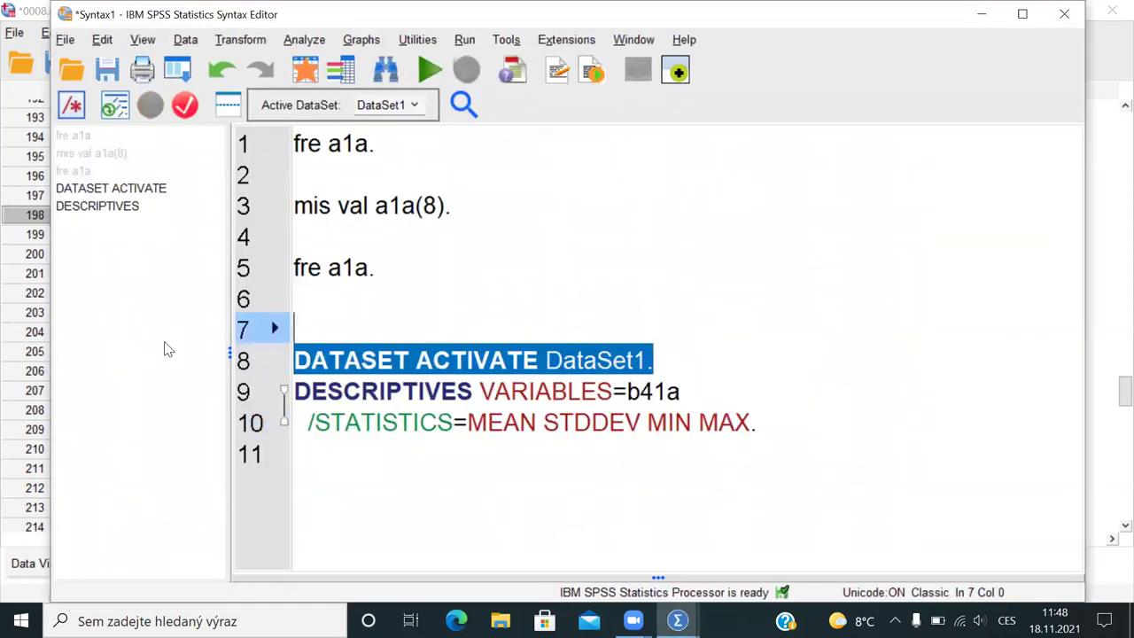
key("Delete")
key("BackSpace")
key("Down")
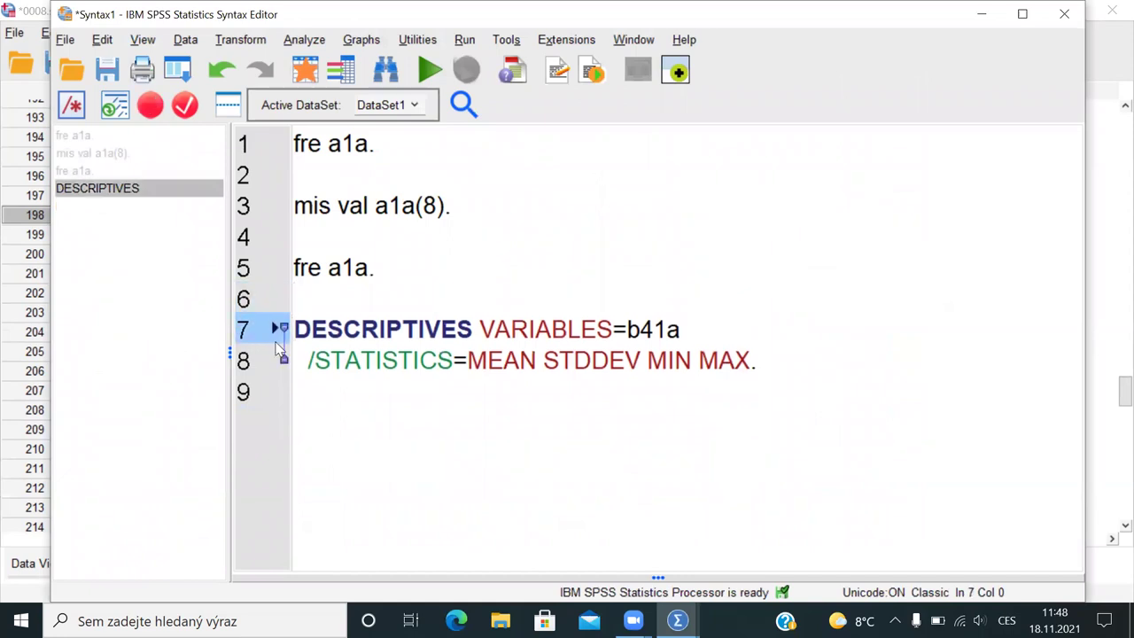
Step: Run the DESCRIPTIVES command for b41a and select the Descriptive Statistics table in the output
left_click_drag(307, 329, 700, 330)
left_click(640, 329)
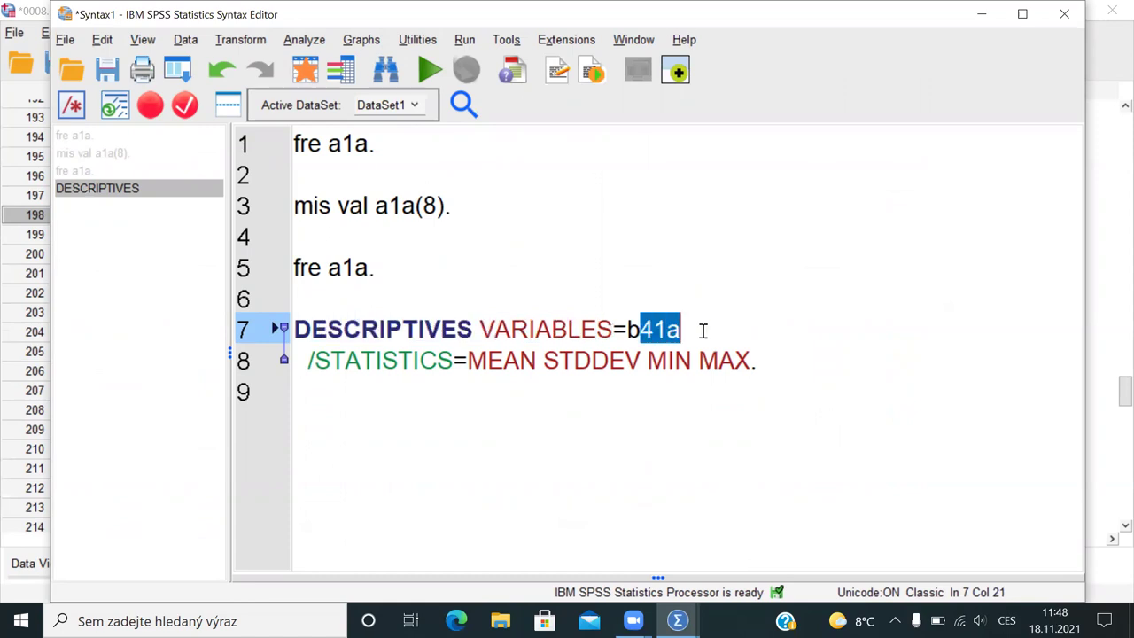
left_click_drag(383, 361, 700, 348)
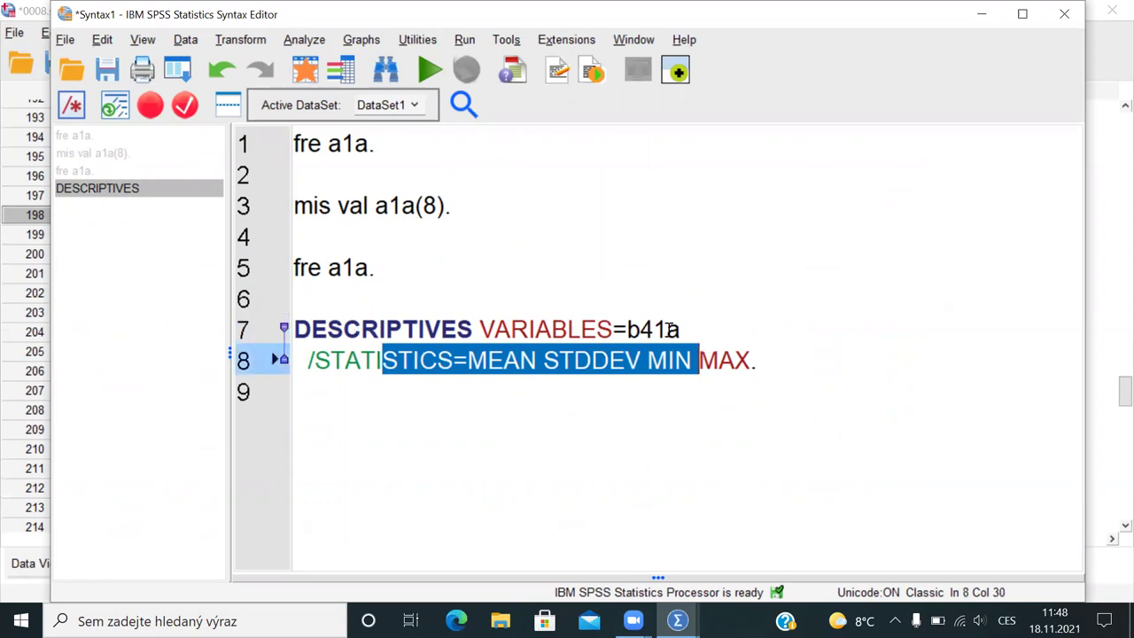
left_click_drag(402, 329, 567, 329)
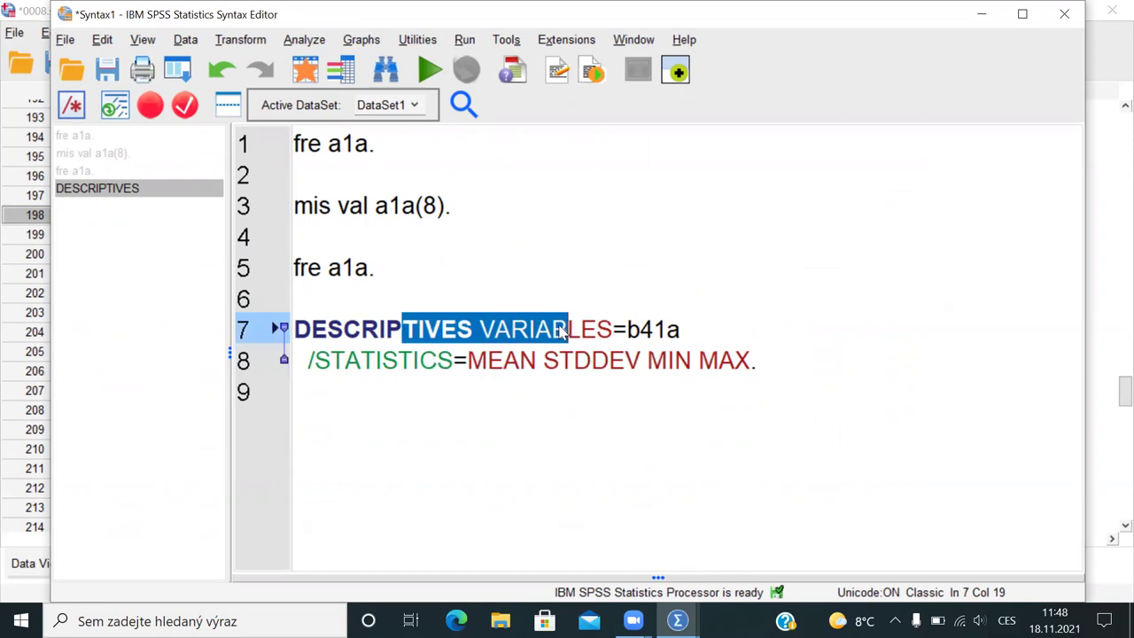
key("ctrl+r")
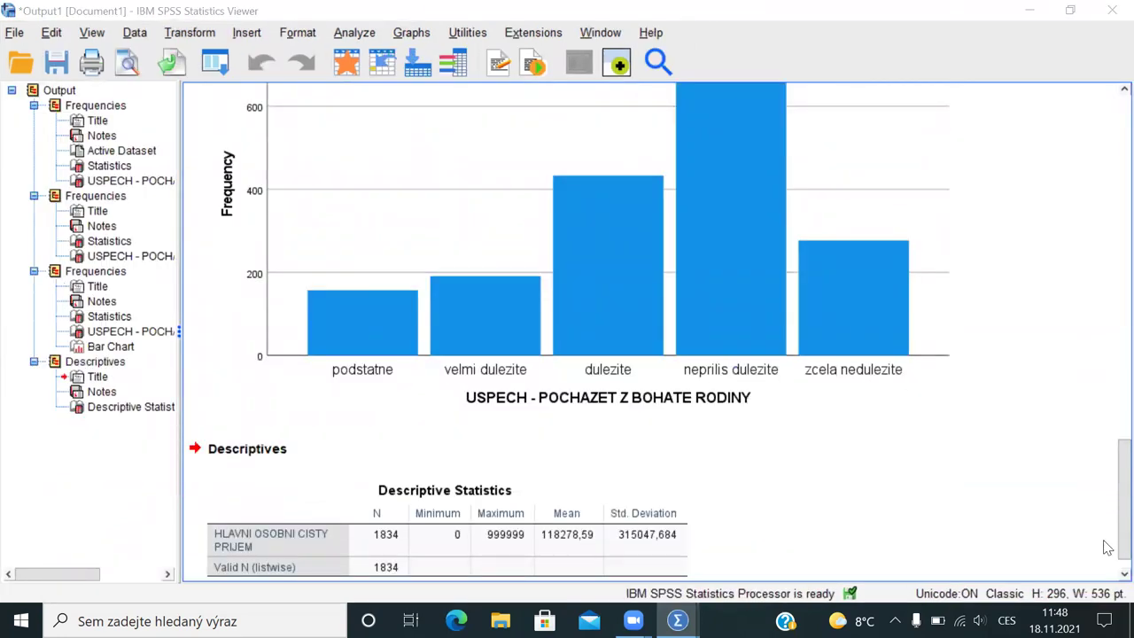
left_click(496, 541)
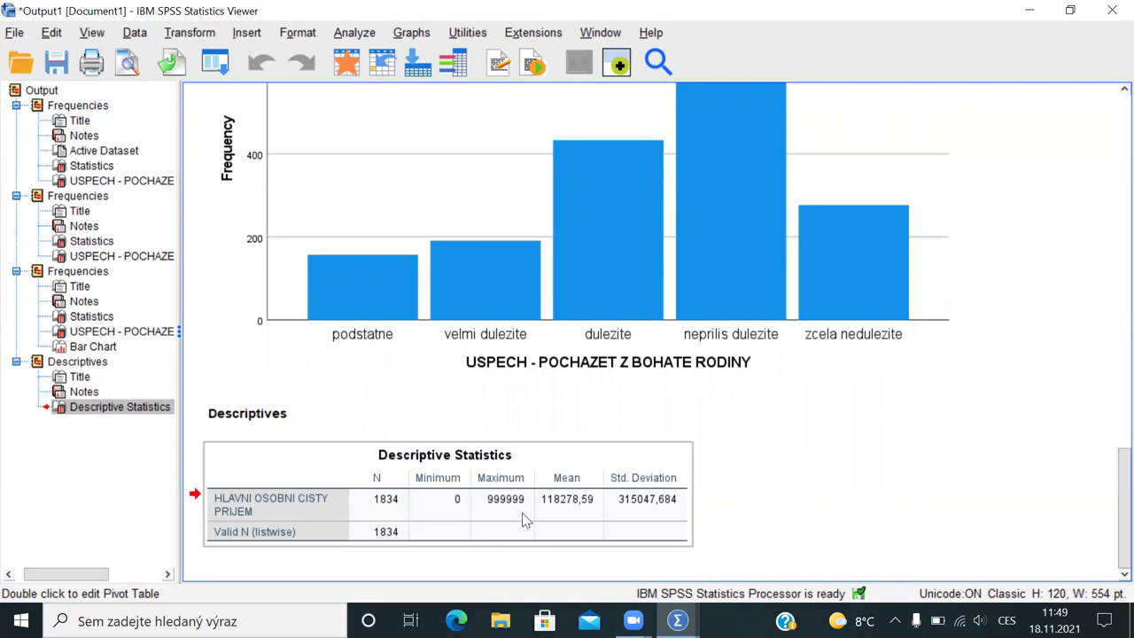
Step: Find b41a in the variable information list and examine its value labels and missing values setting
left_click(449, 71)
left_click_drag(310, 243, 308, 366)
left_click(248, 371)
key("Down")
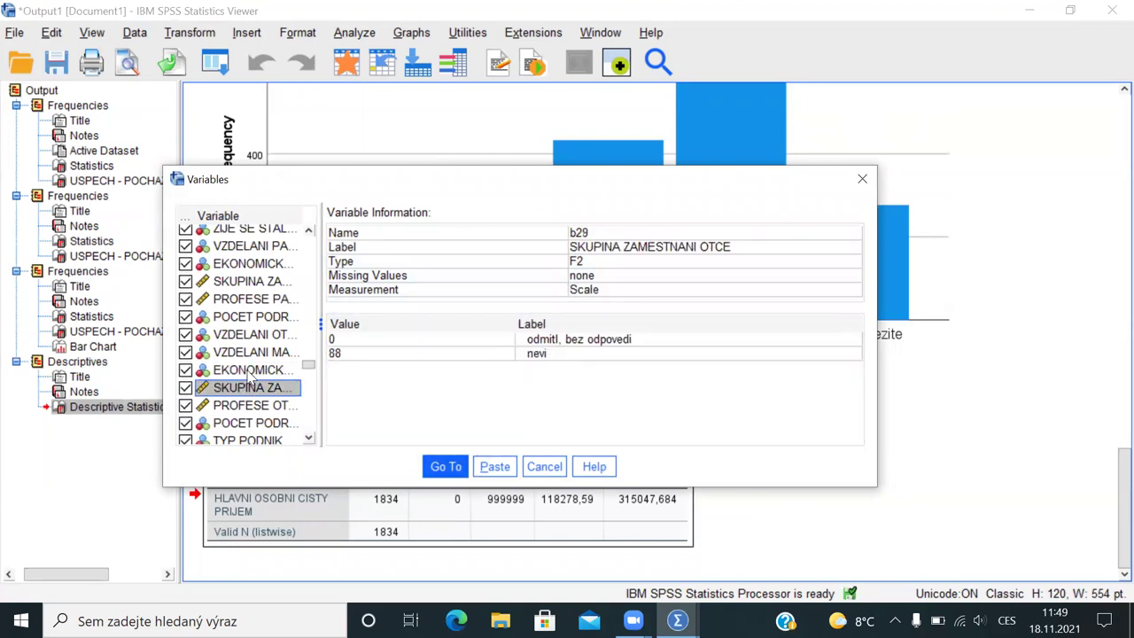
key("Down")
key("Down")
key("Down")
key("Down")
key("Down")
key("Down")
key("Down")
key("Down")
key("Down")
key("Down")
key("Down")
key("Down")
key("Down")
key("Down")
key("Down")
key("Down")
key("Down")
key("Down")
key("Down")
key("Down")
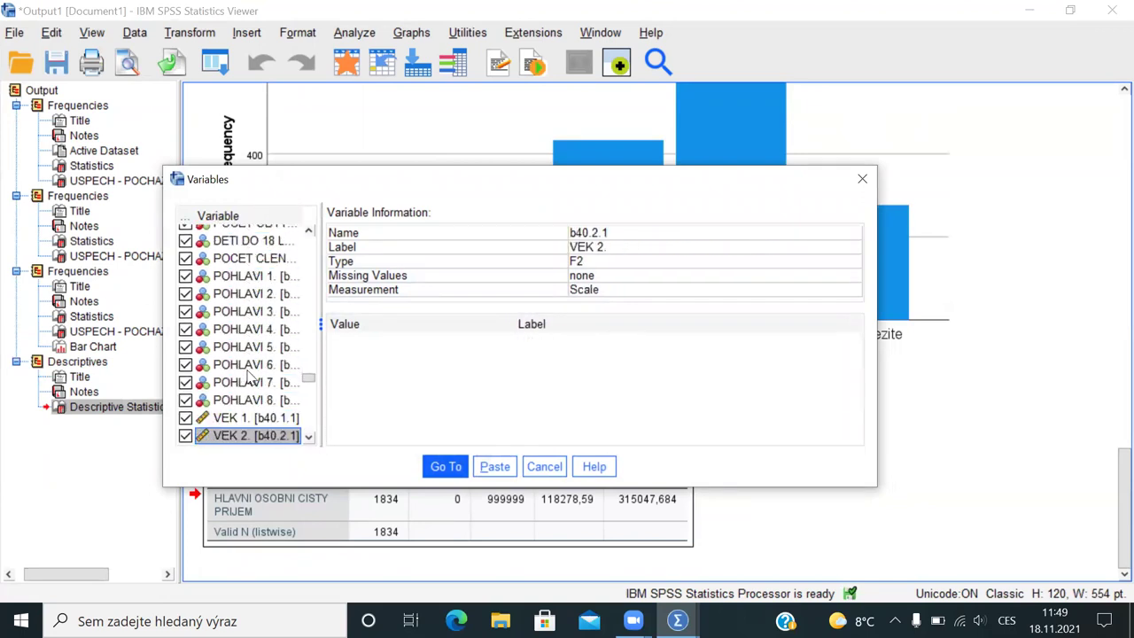
key("Down")
key("Down")
key("Down")
key("Down")
key("Down")
key("Down")
key("Down")
key("Down")
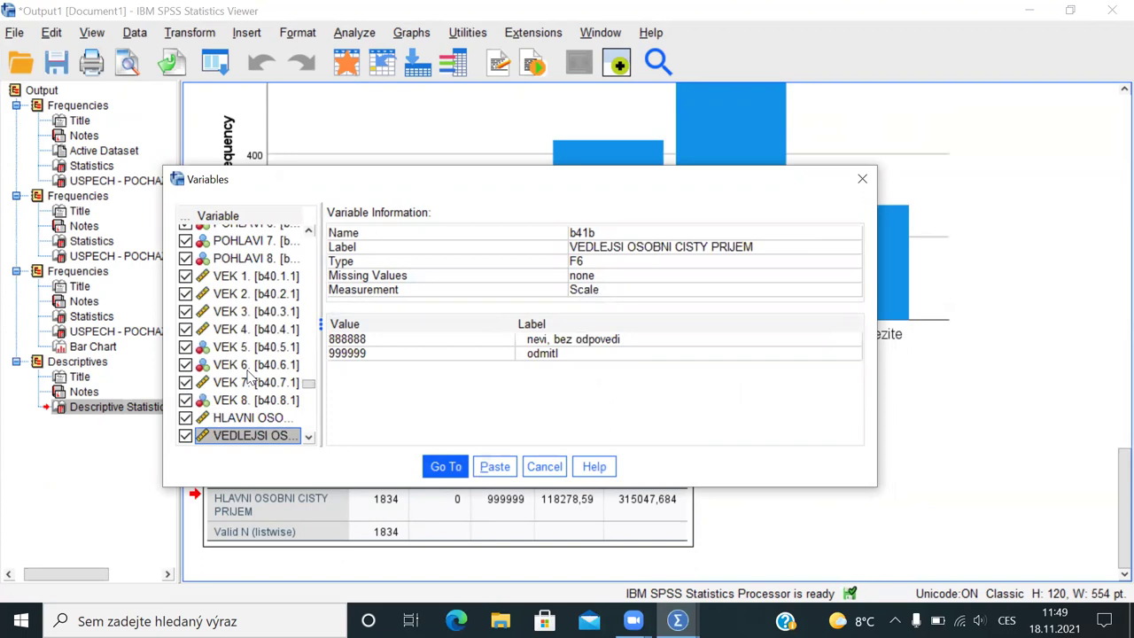
key("Up")
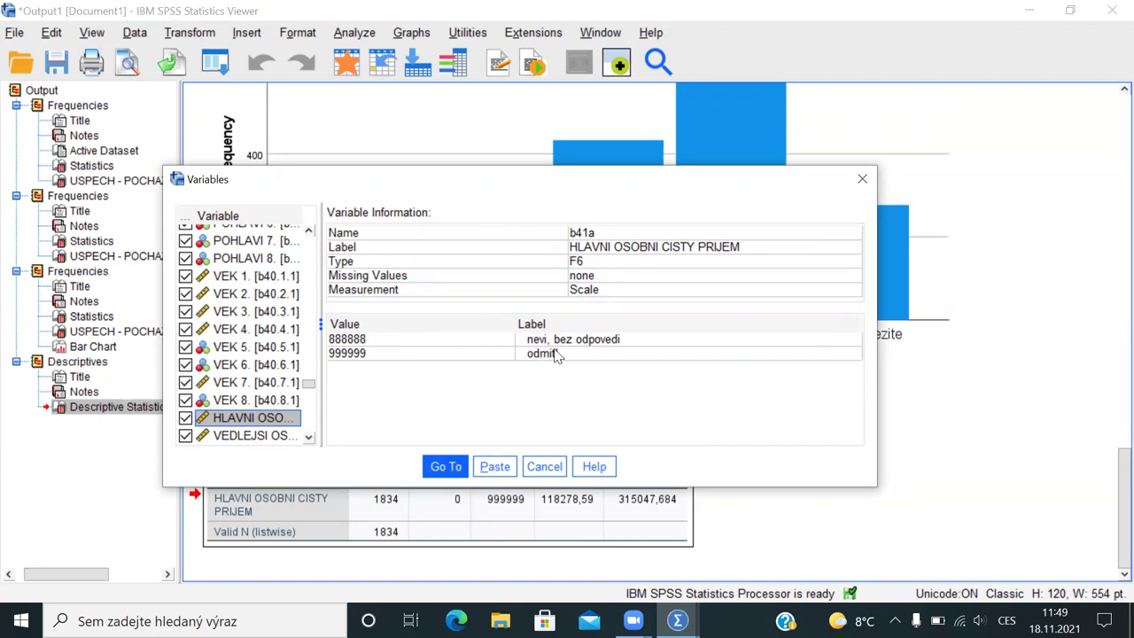
left_click(859, 182)
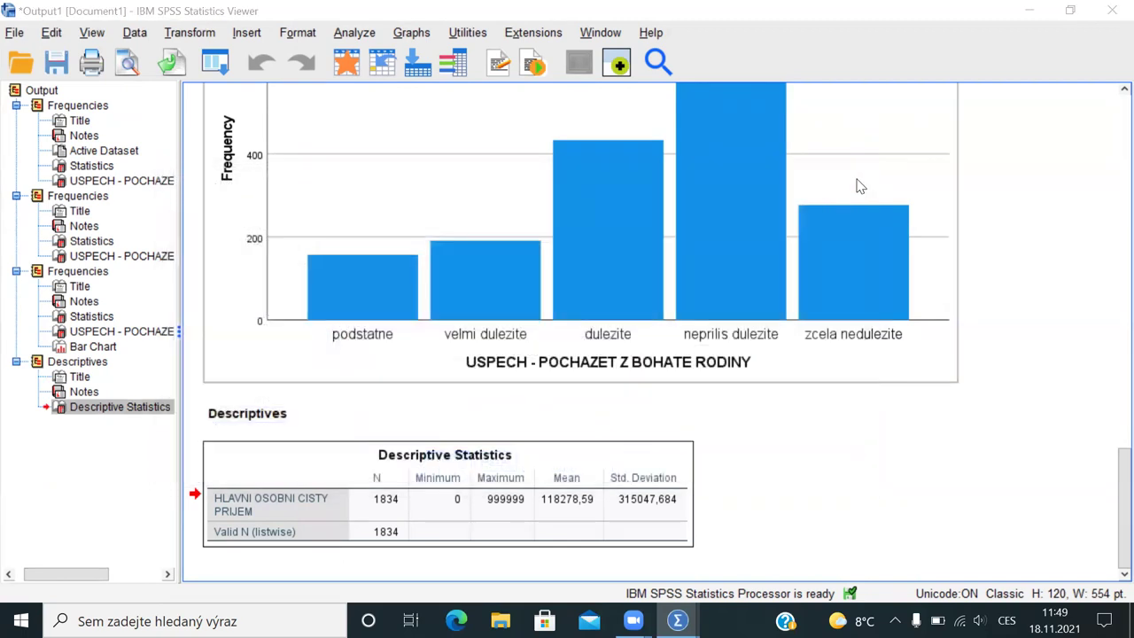
Step: Switch to the Data Editor and check the missing values definition of b41a in row 198
key("alt+Tab")
key("alt+Tab")
key("alt+Tab")
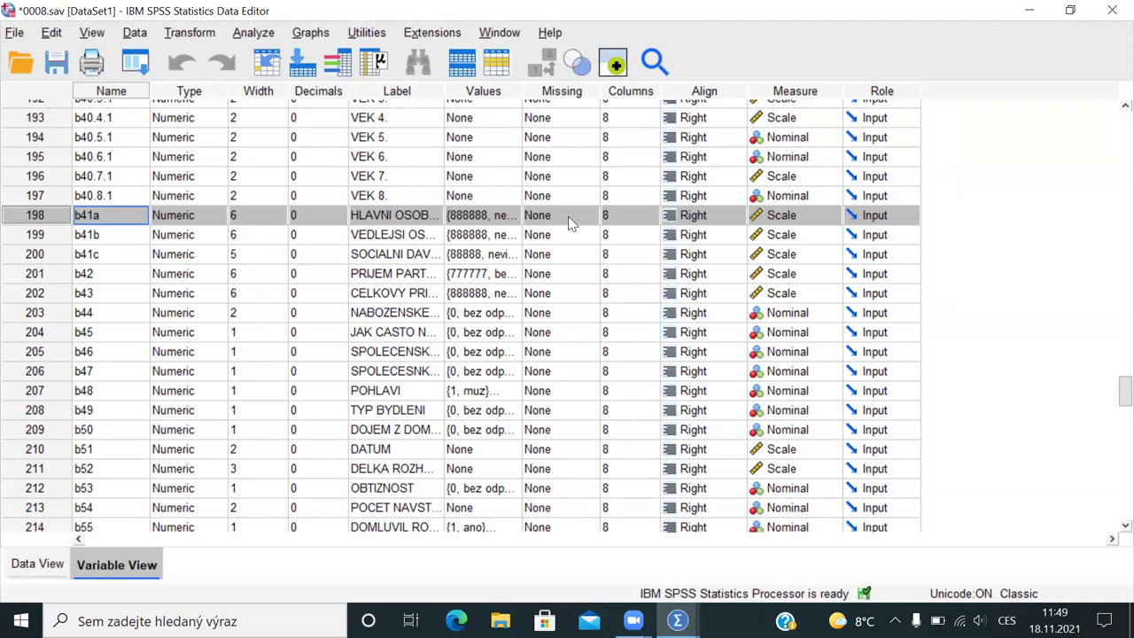
Step: Write the command "mis val (0,888888,999999)." on line 10 of the syntax, below the DESCRIPTIVES command
key("alt+Tab")
key("alt+Tab")
key("alt+Tab")
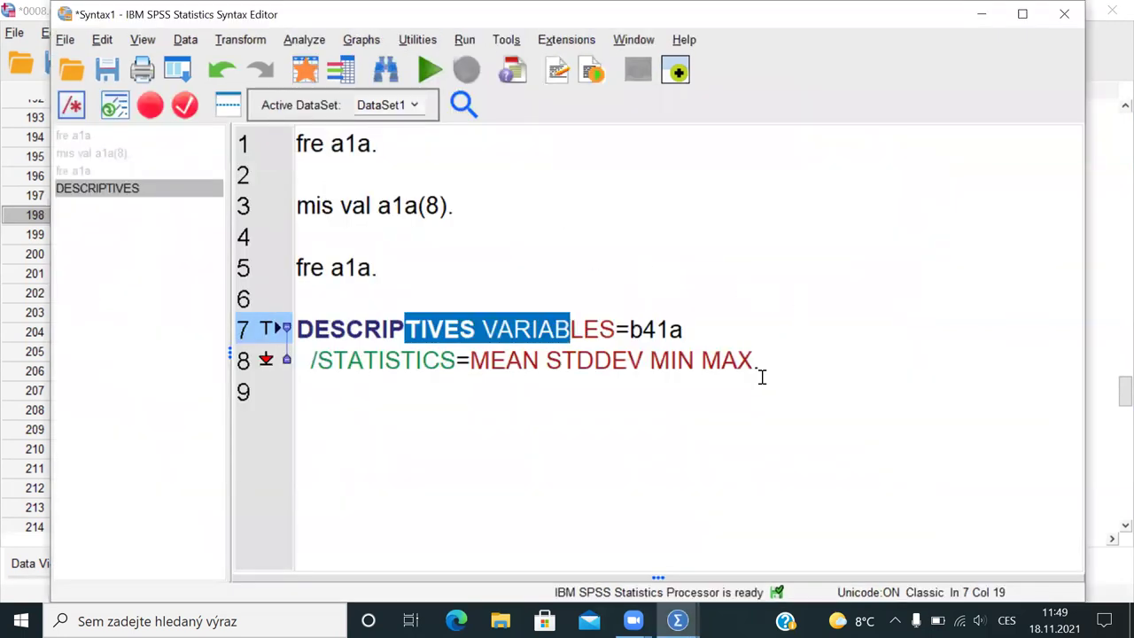
left_click(774, 351)
key("Return")
key("Return")
key("Return")
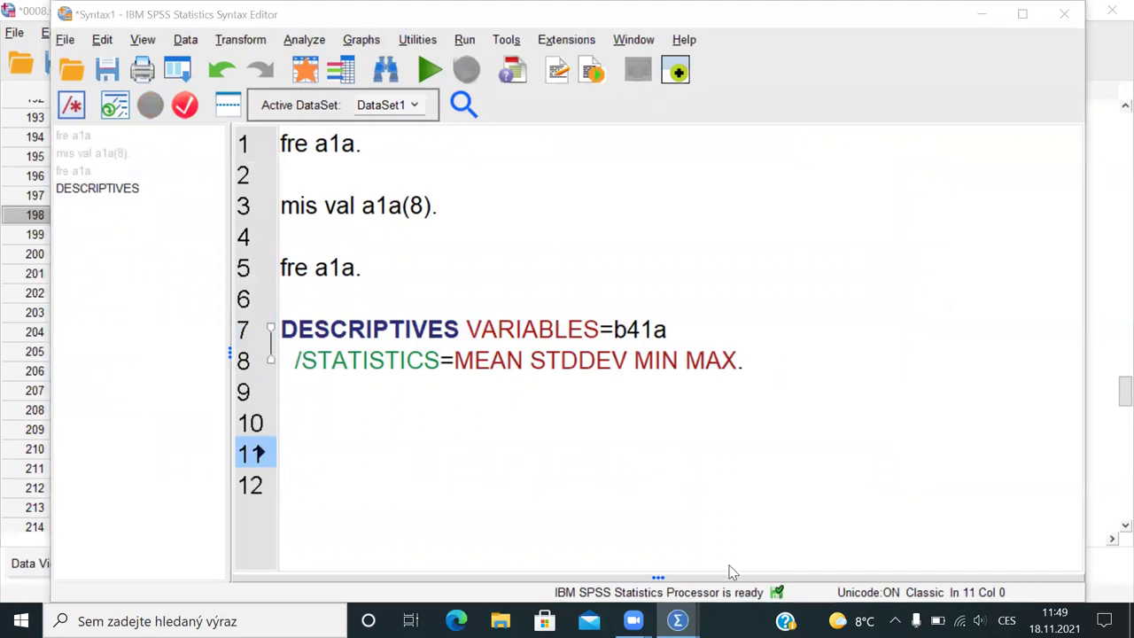
left_click(352, 421)
type("mis va")
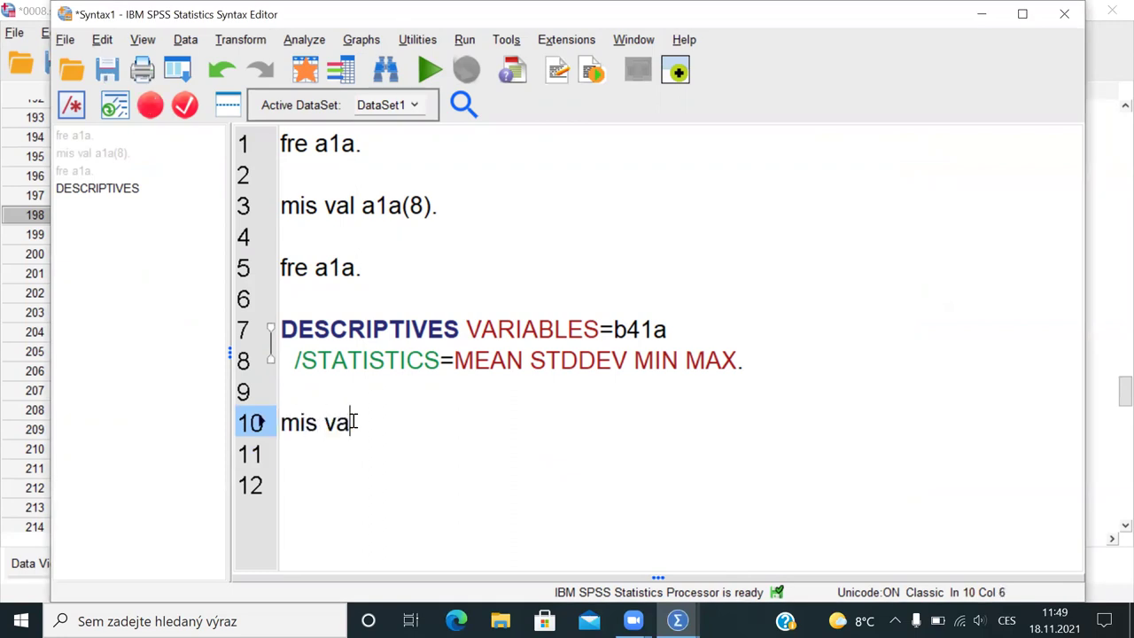
type("l (0,8888")
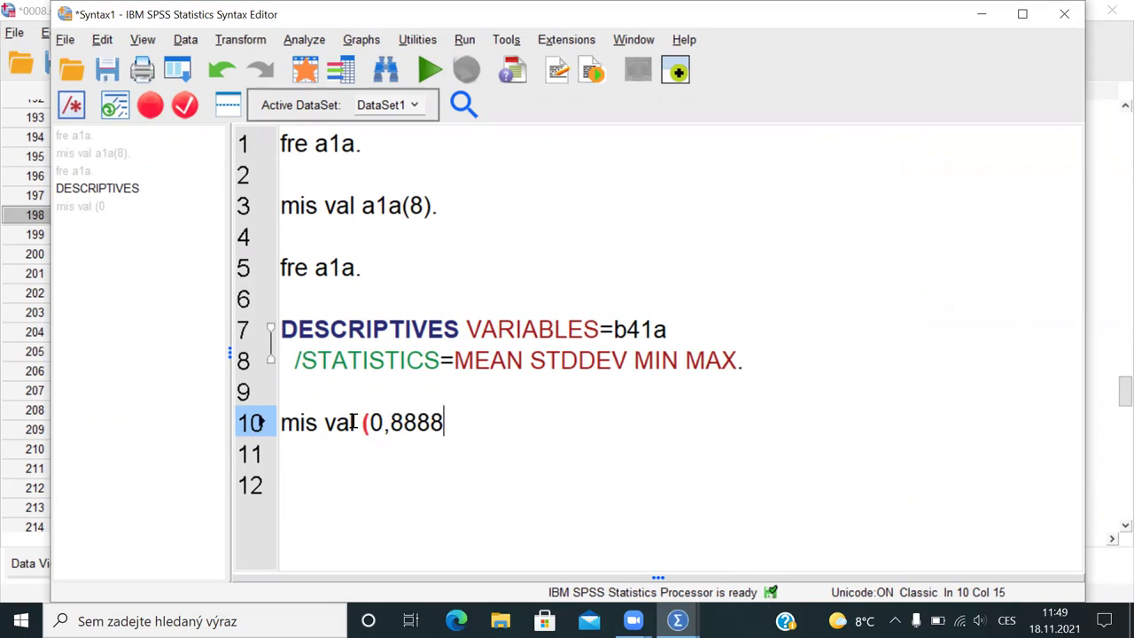
type("88,999")
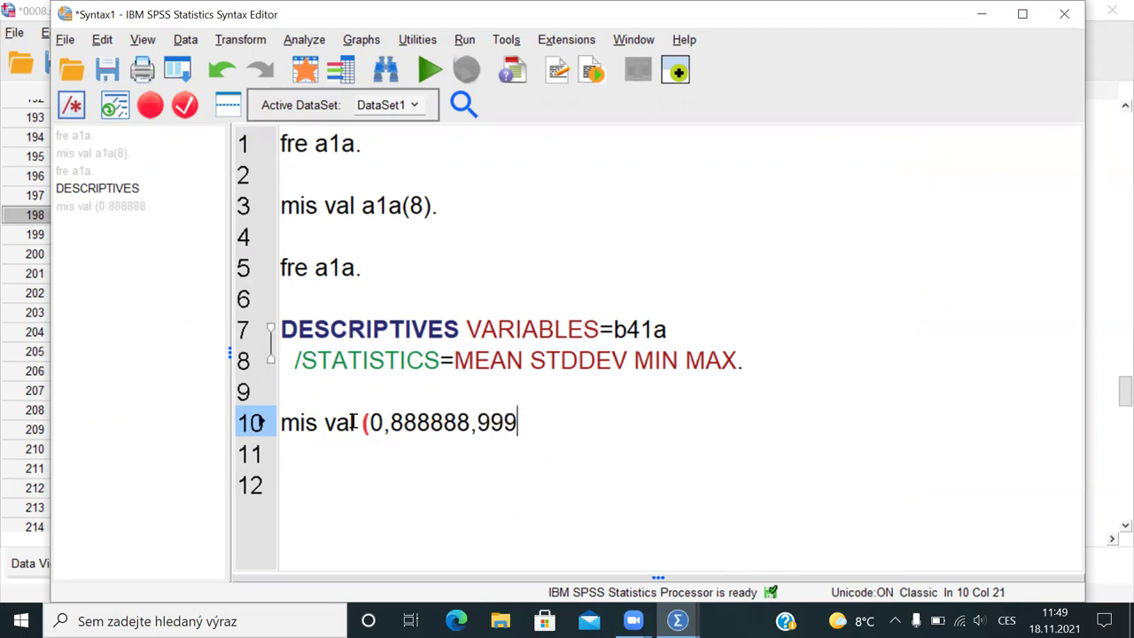
type("999).")
Step: Try to run the mis val command on line 10 without a variable name
key("shift+Left")
key("shift+Left")
key("shift+Left")
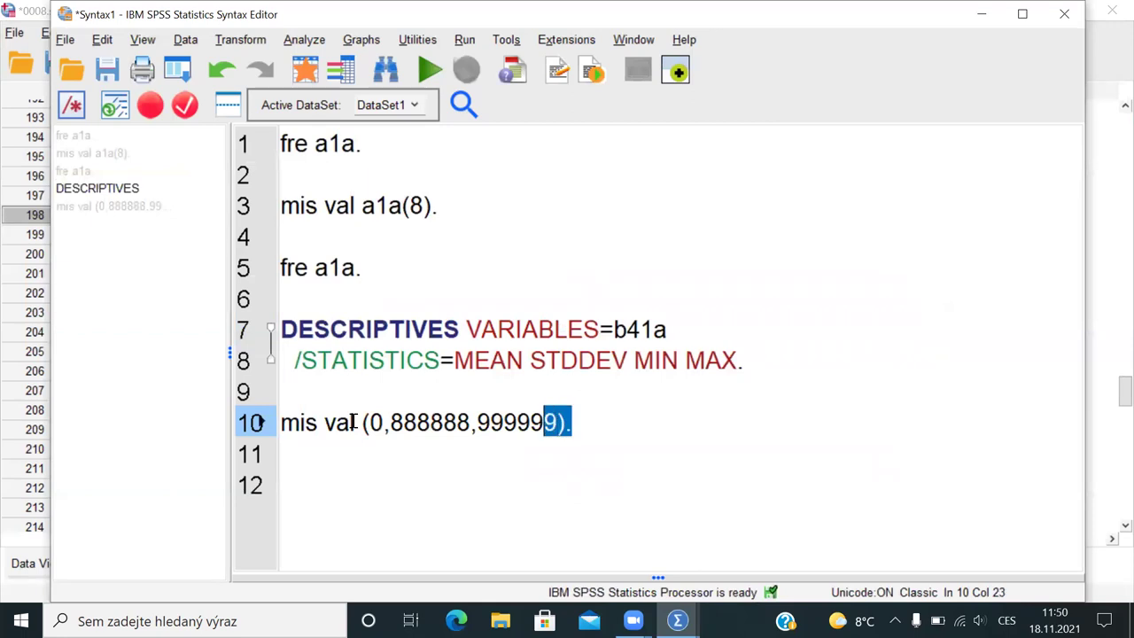
key("ctrl+r")
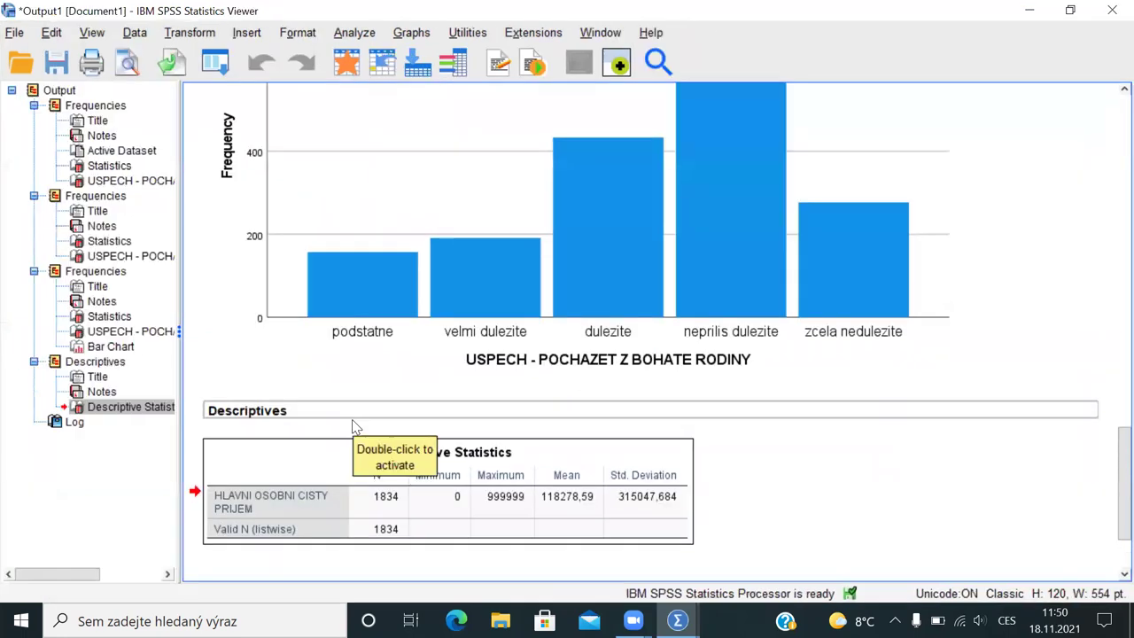
Step: Copy the DESCRIPTIVES command for b41a to line 12, below the mis val command, and run the copy
key("alt+Tab")
left_click_drag(310, 330, 792, 365)
key("ctrl+c")
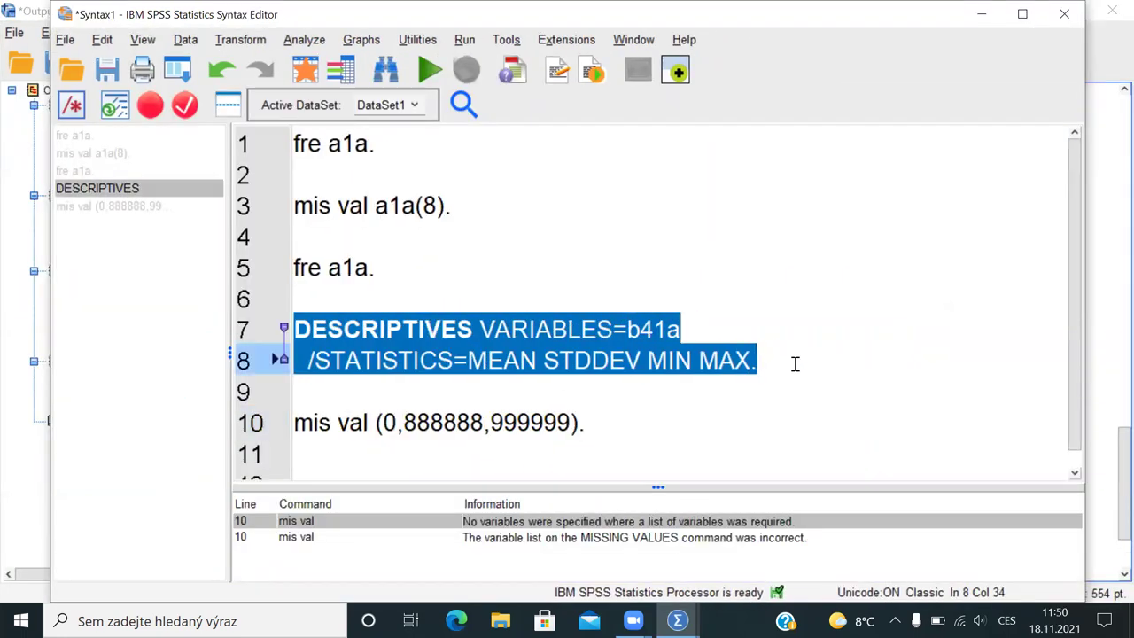
left_click(645, 412)
key("Return")
key("Return")
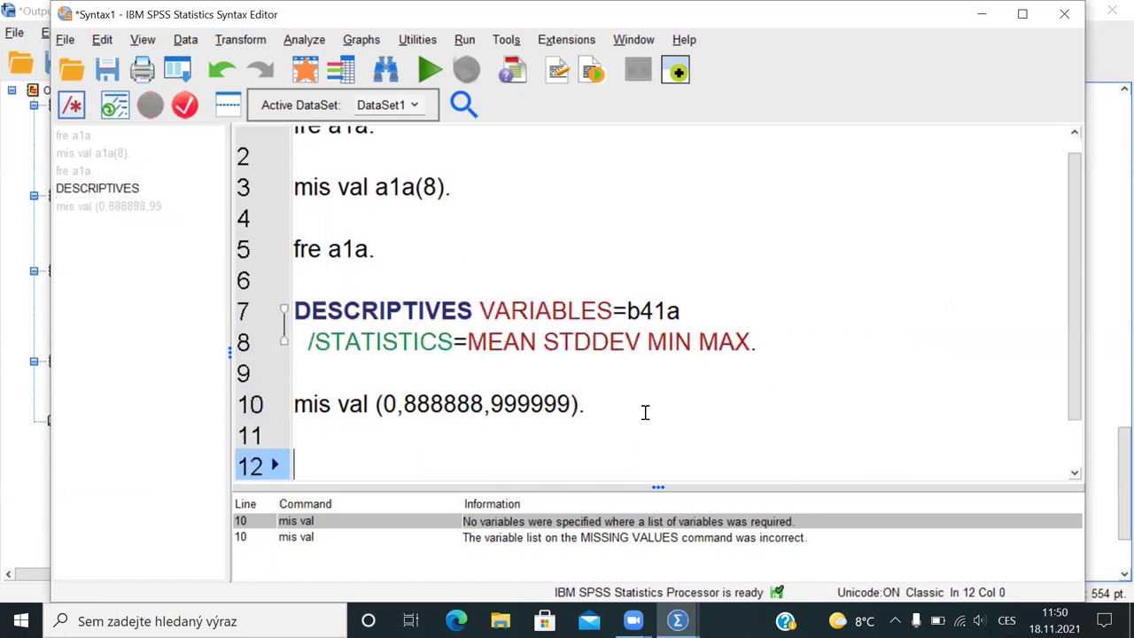
key("ctrl+v")
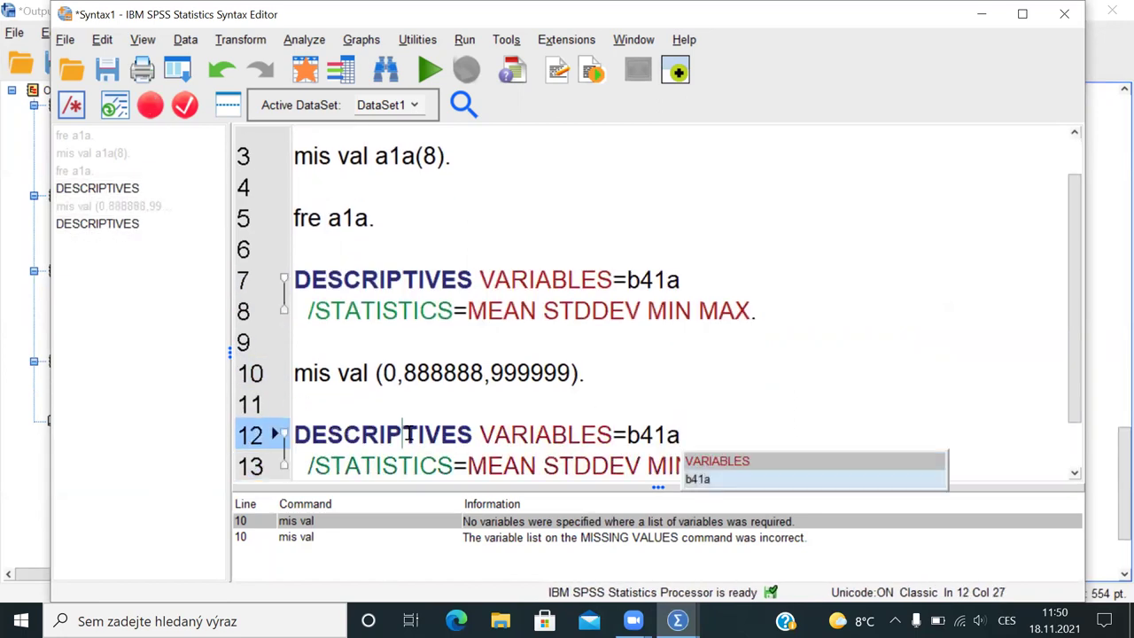
left_click_drag(402, 435, 492, 443)
key("ctrl+r")
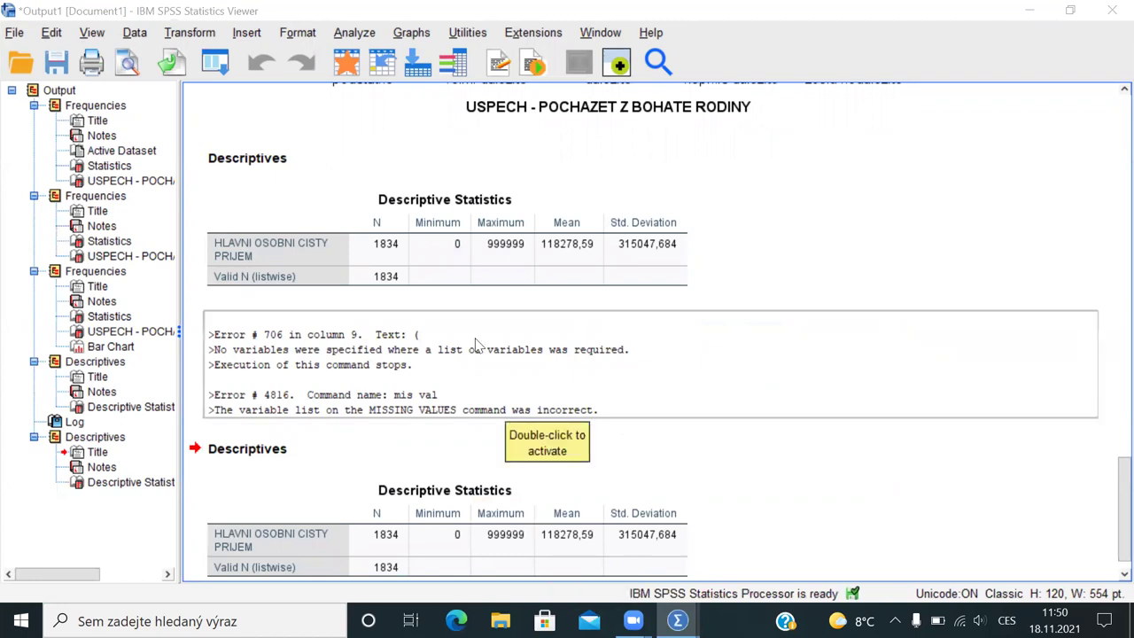
Step: Insert the variable b41a before the value list in the mis val command on line 10 and run the command
key("alt+Tab")
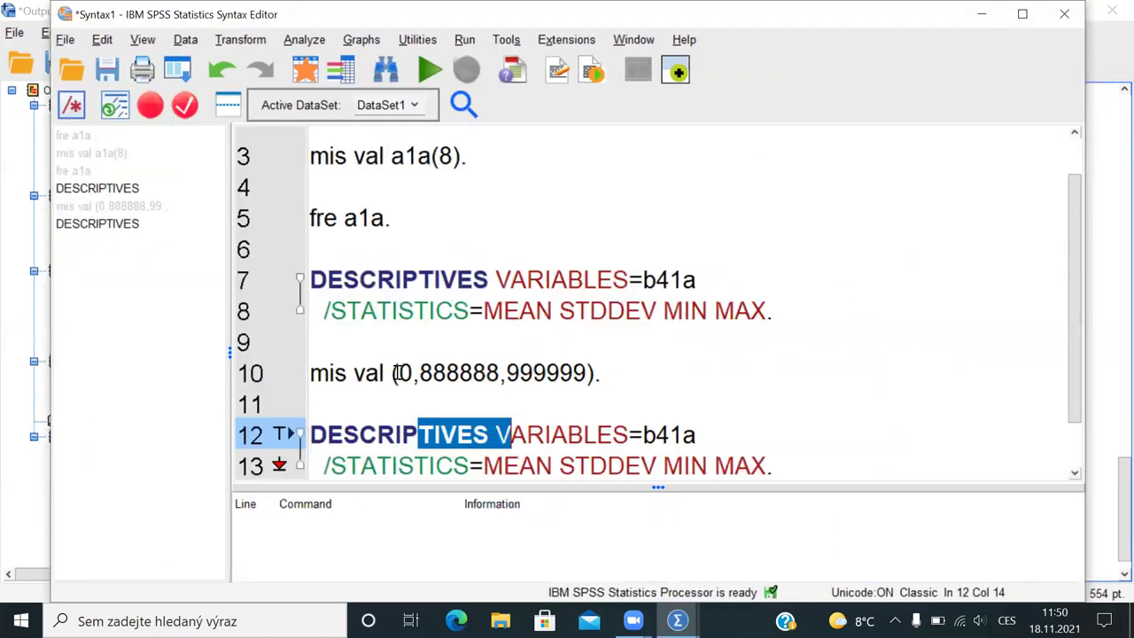
left_click(394, 373)
type("b41a")
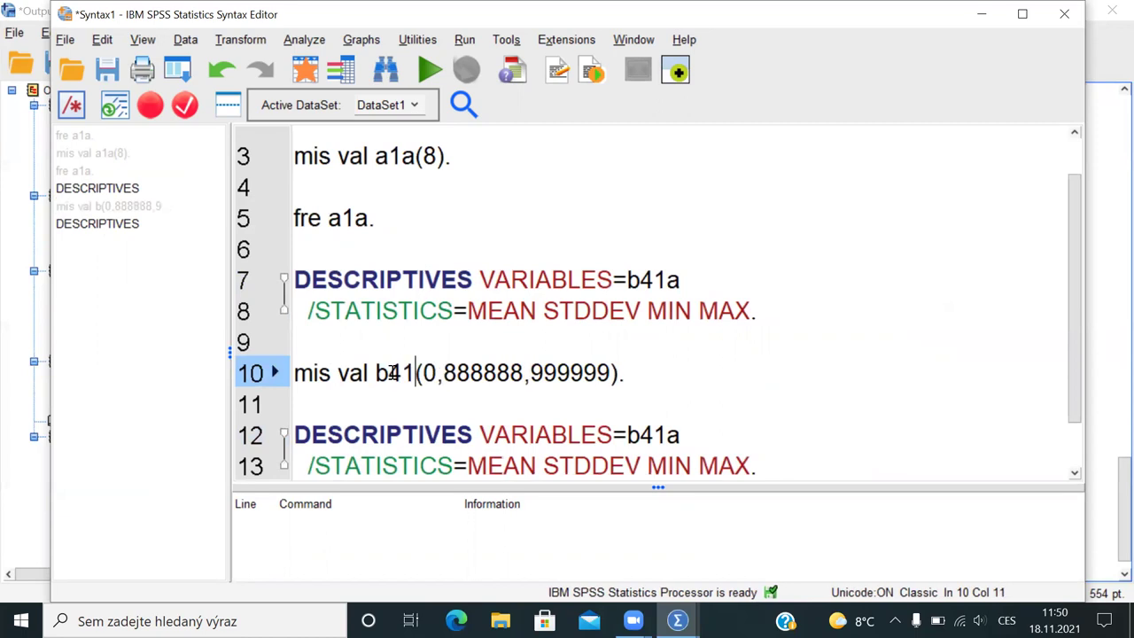
left_click_drag(378, 373, 578, 372)
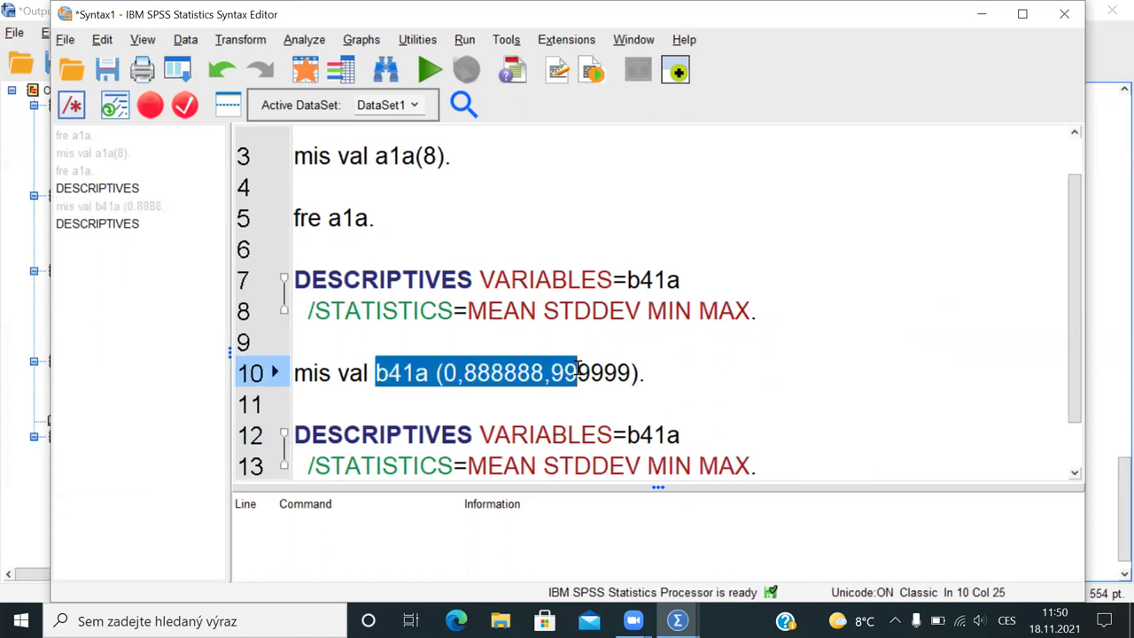
key("ctrl+r")
Step: Rerun the second DESCRIPTIVES command for b41a and select its new Descriptive Statistics table
key("alt+Tab")
left_click_drag(310, 435, 363, 435)
key("ctrl+r")
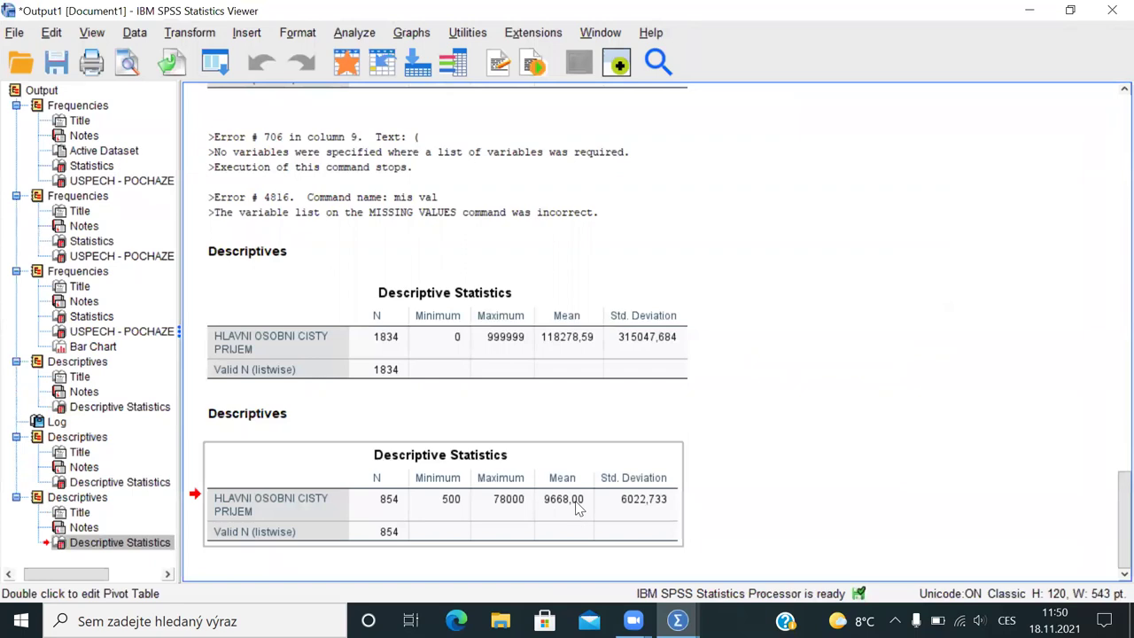
left_click(632, 509)
Step: Switch to the Syntax Editor and add three new lines after the second DESCRIPTIVES command
key("alt+Tab")
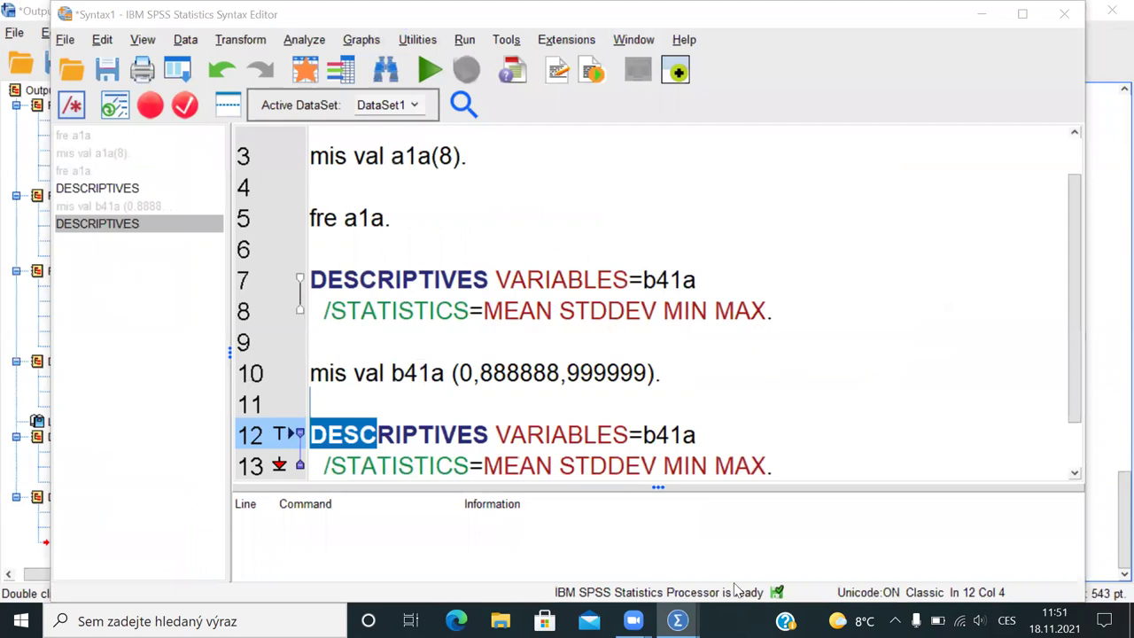
left_click(780, 467)
key("Return")
key("Return")
key("Return")
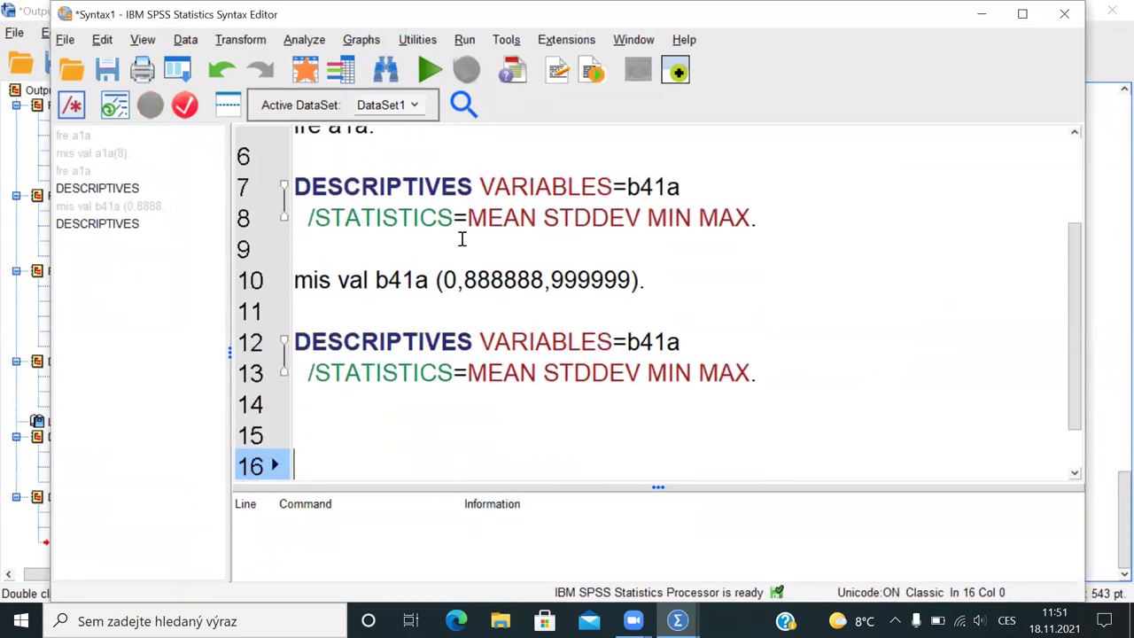
Step: Start an Explore analysis, display the source variables by name, and add b41a to the dependent variables
left_click(307, 42)
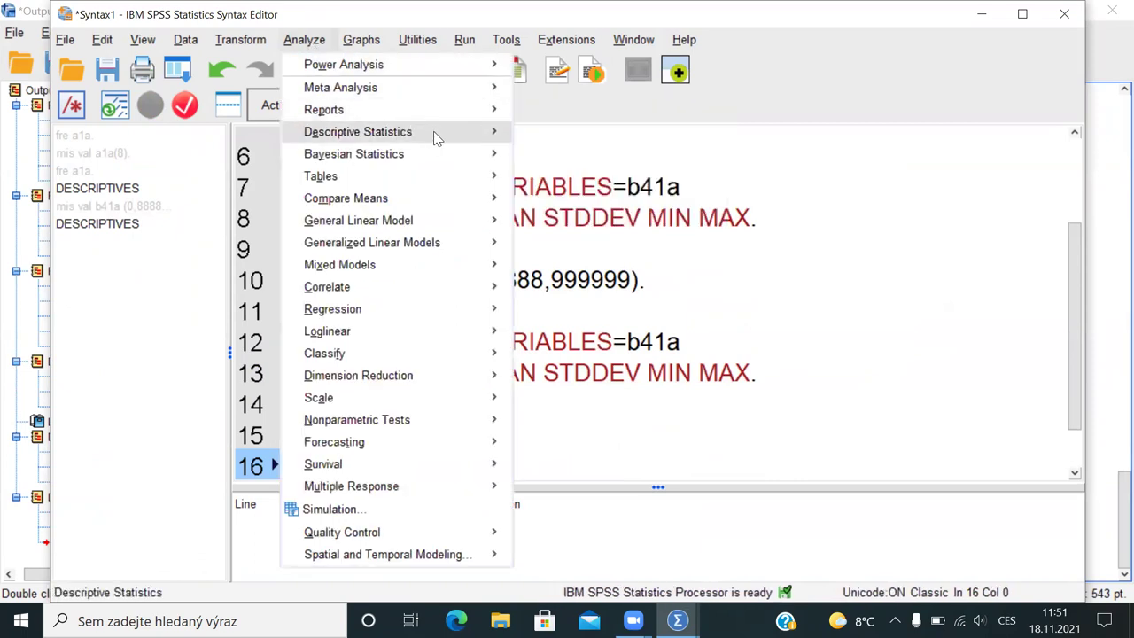
mouse_move(435, 133)
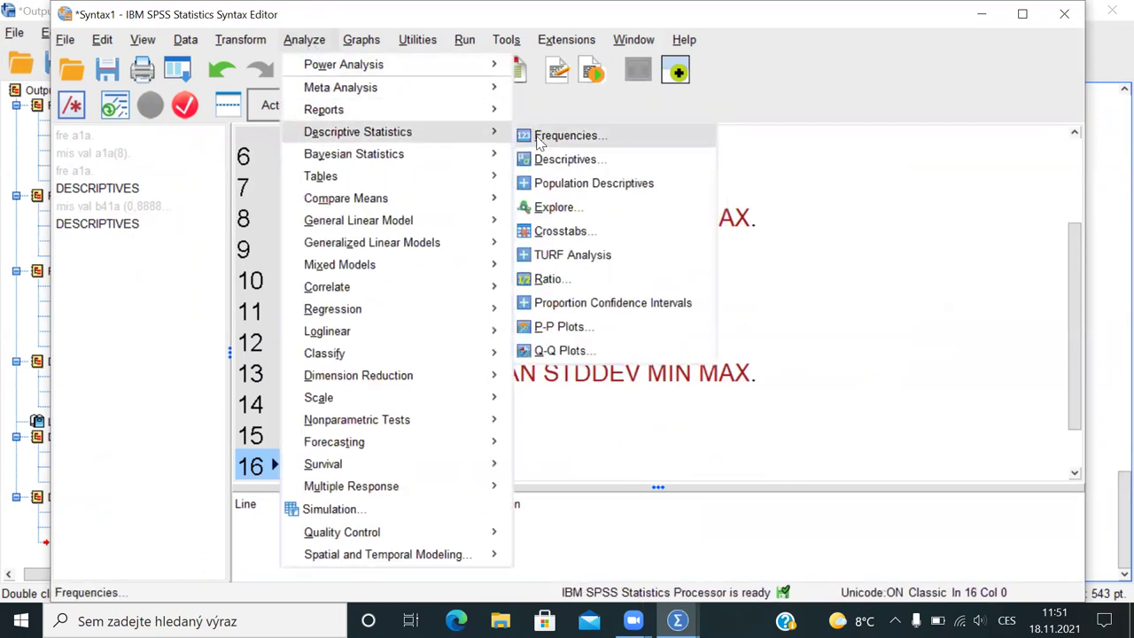
left_click(556, 207)
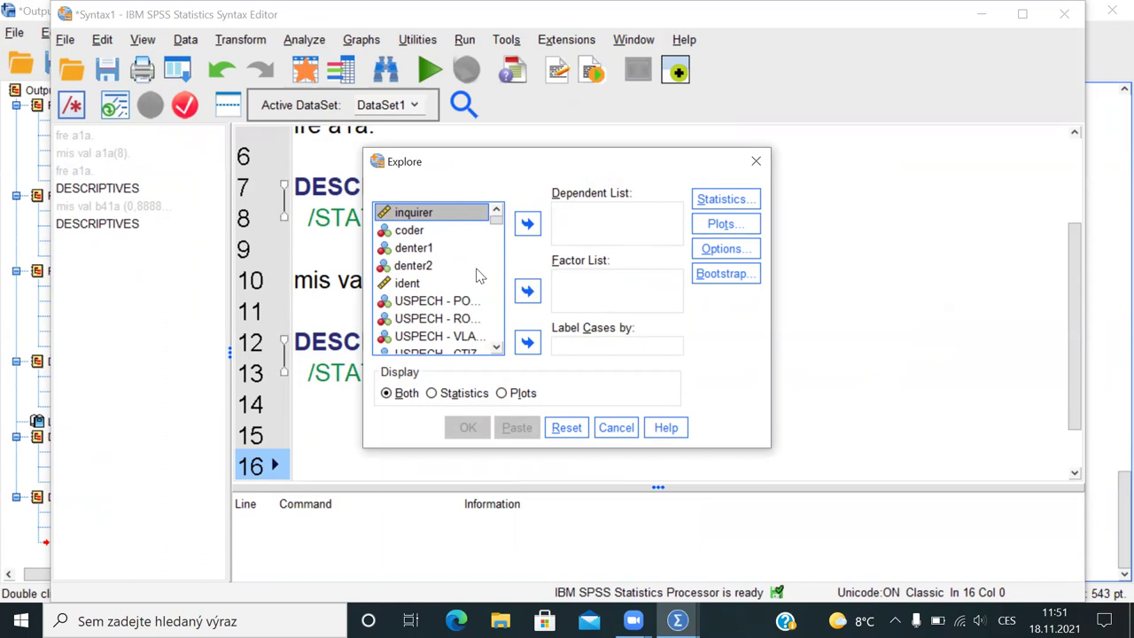
left_click(413, 251)
right_click(412, 255)
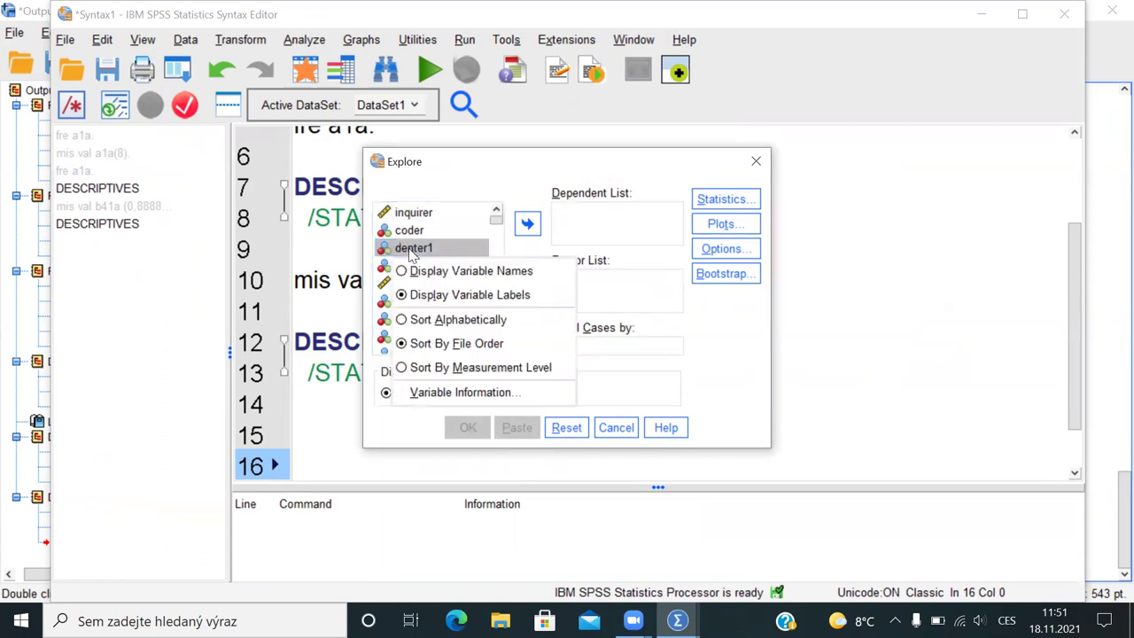
left_click(390, 271)
left_click(410, 301)
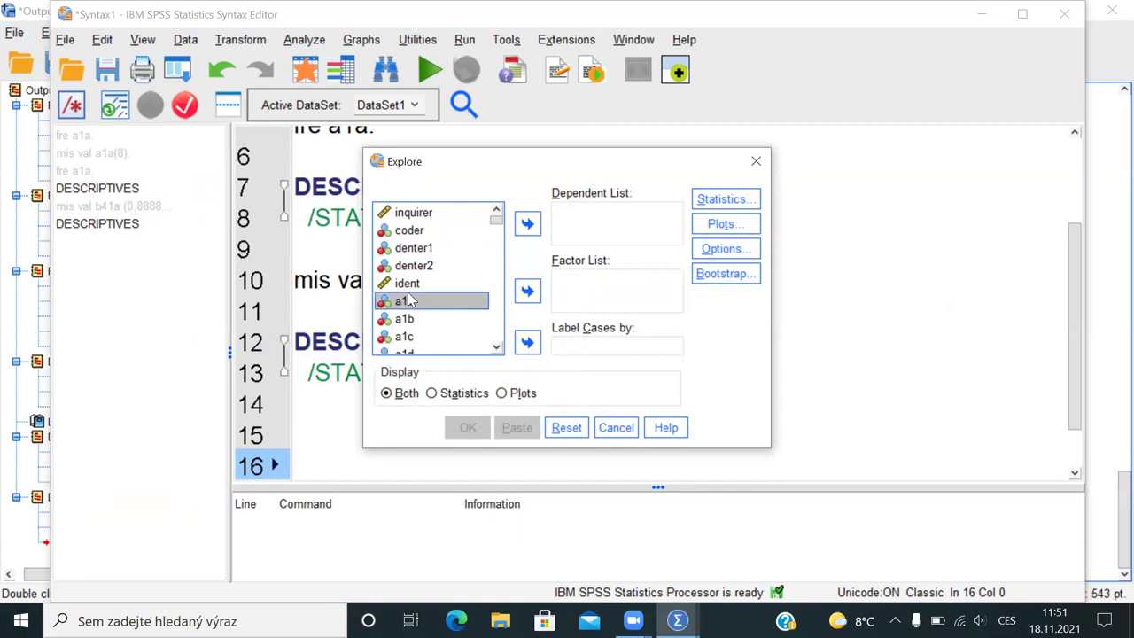
type("b41")
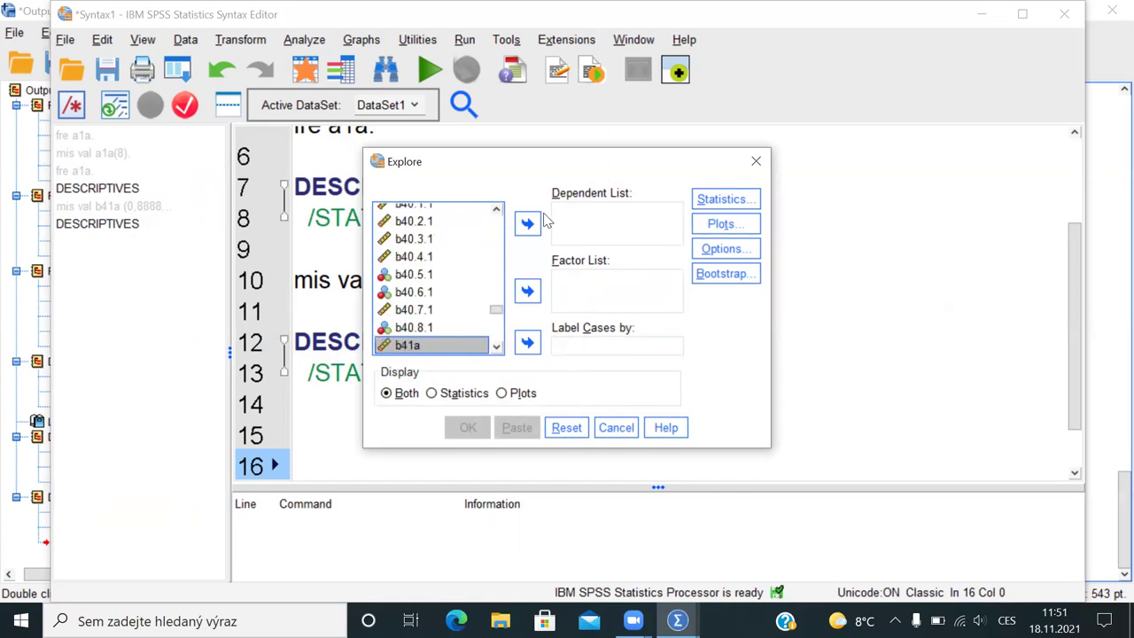
left_click(527, 223)
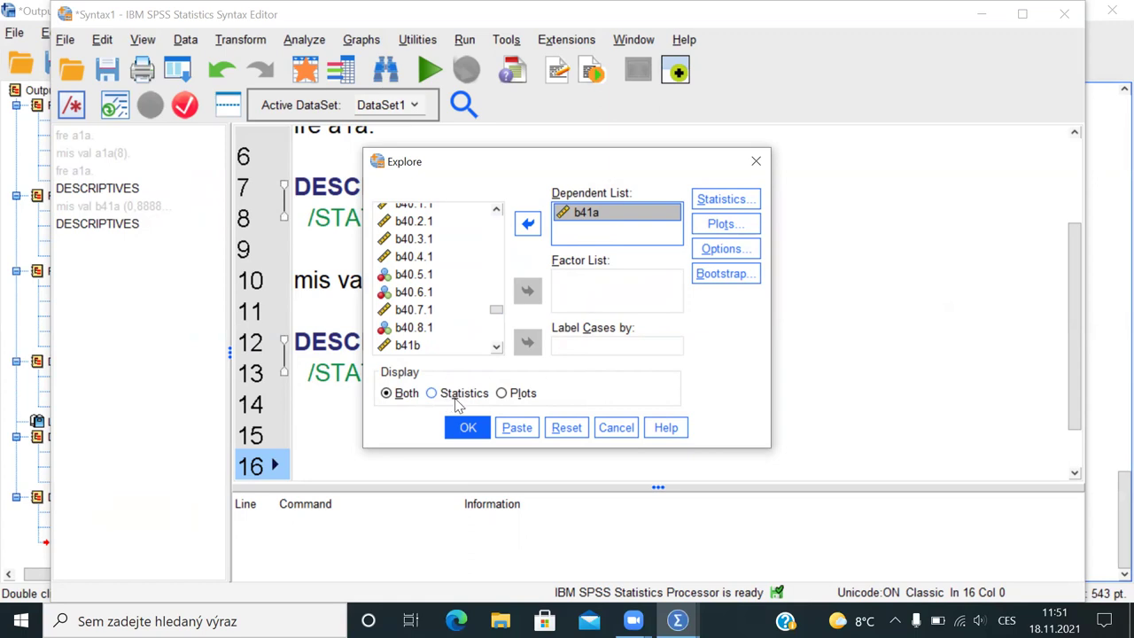
Step: Enable the histogram and disable the stem-and-leaf plot for the Explore analysis, and paste its command into the syntax
left_click(725, 227)
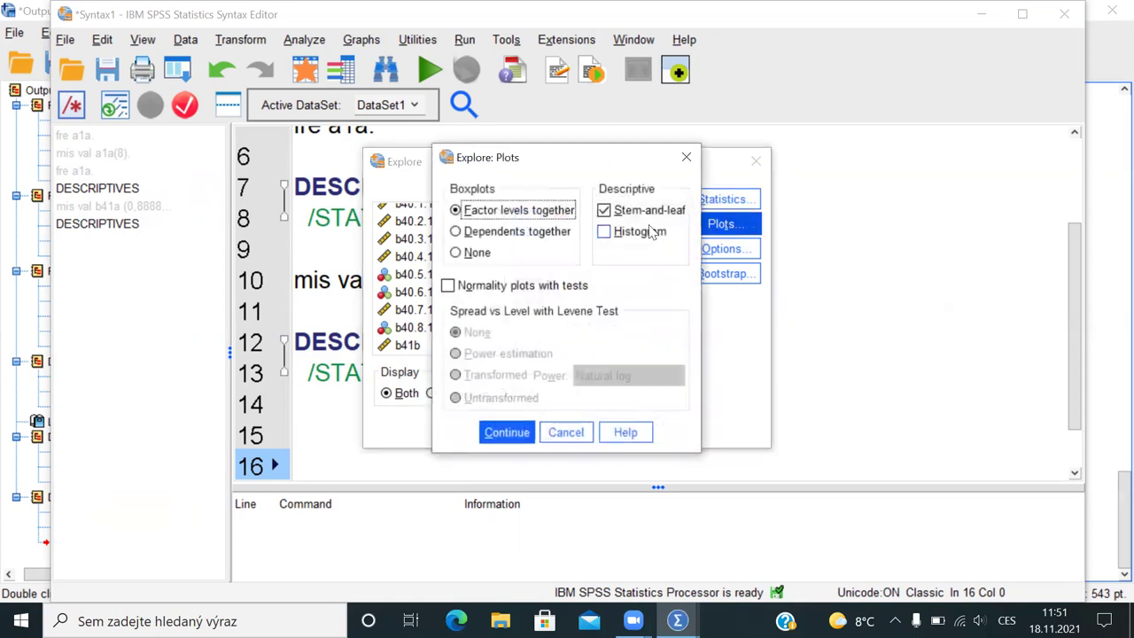
left_click(603, 230)
left_click(604, 210)
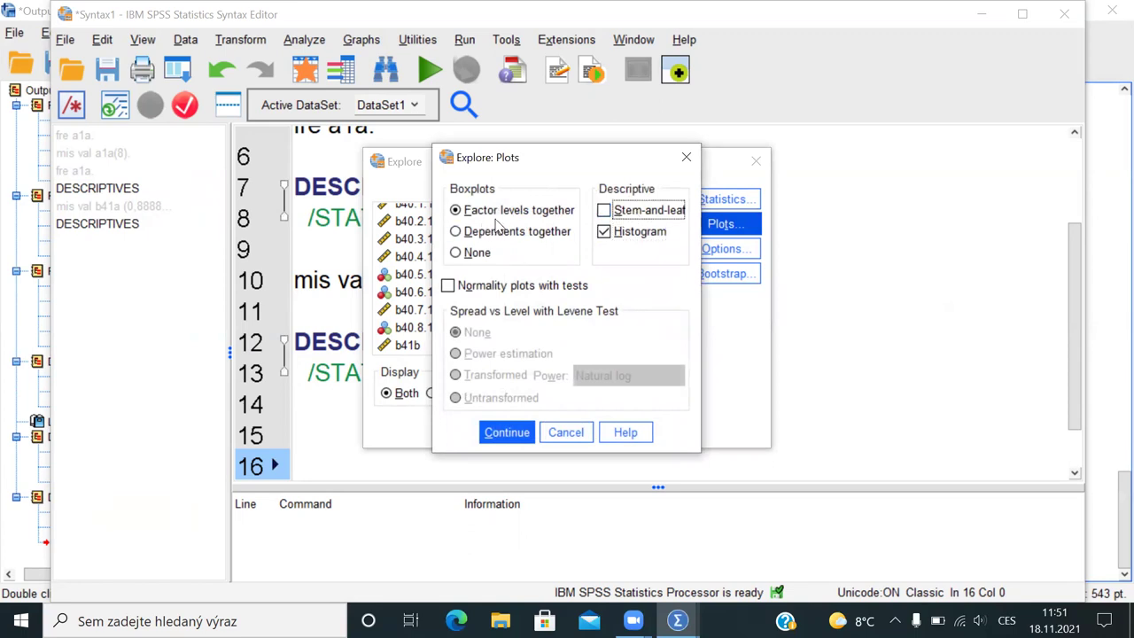
left_click(507, 432)
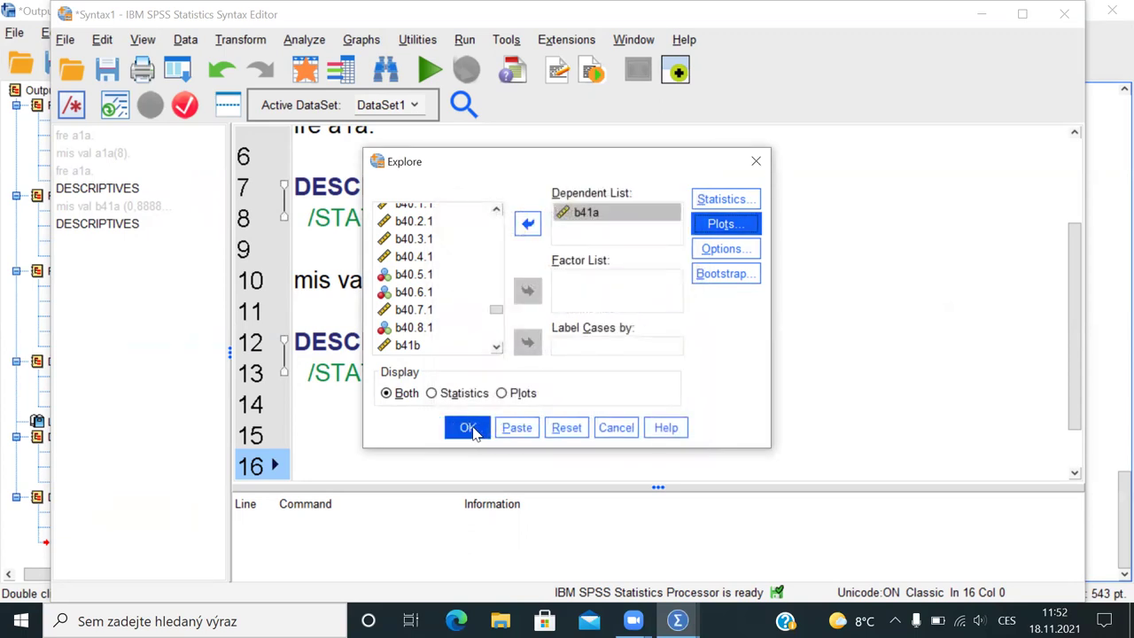
left_click(501, 428)
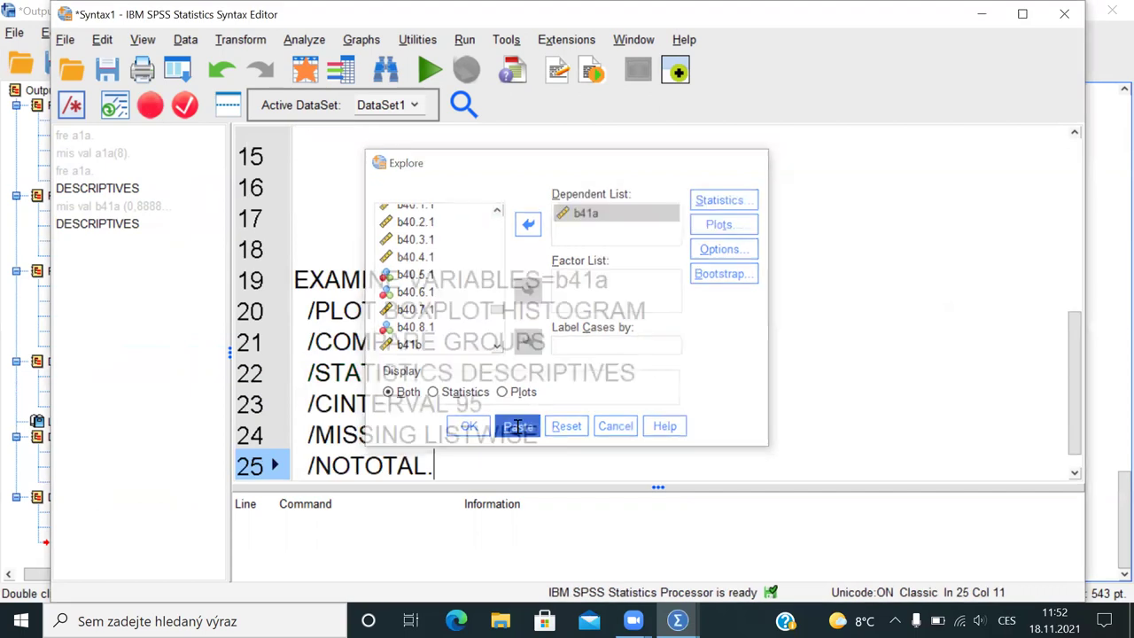
Step: Delete three of the blank lines above the EXAMINE command so that it starts on line 16
left_click(336, 241)
key("BackSpace")
key("BackSpace")
key("BackSpace")
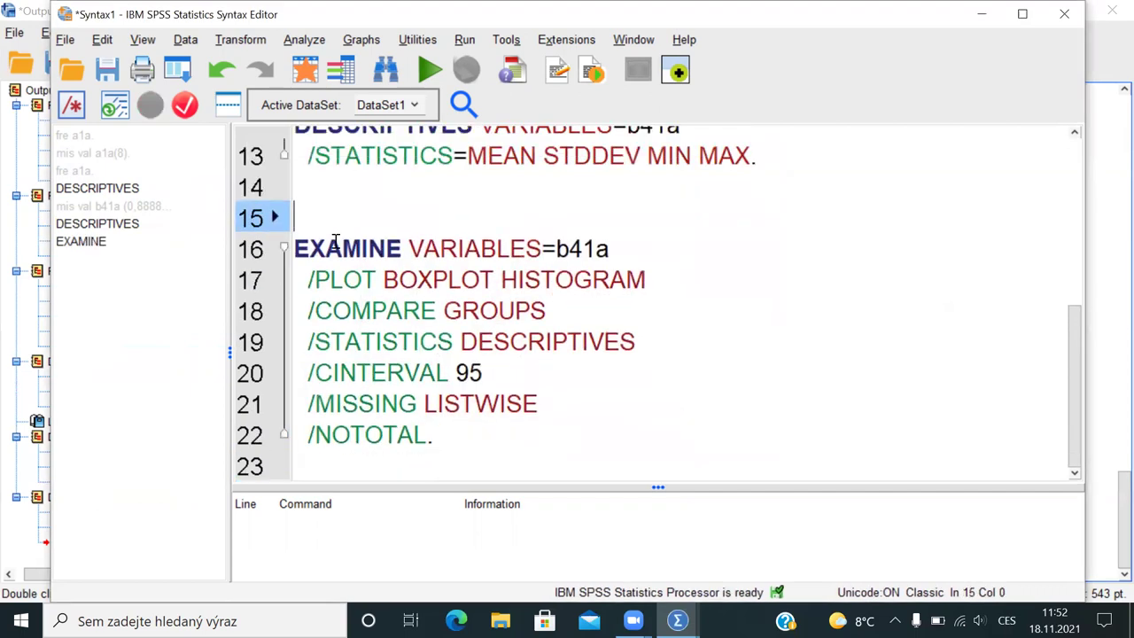
Step: Select from the first line of the EXAMINE command for b41a and run it
key("Down")
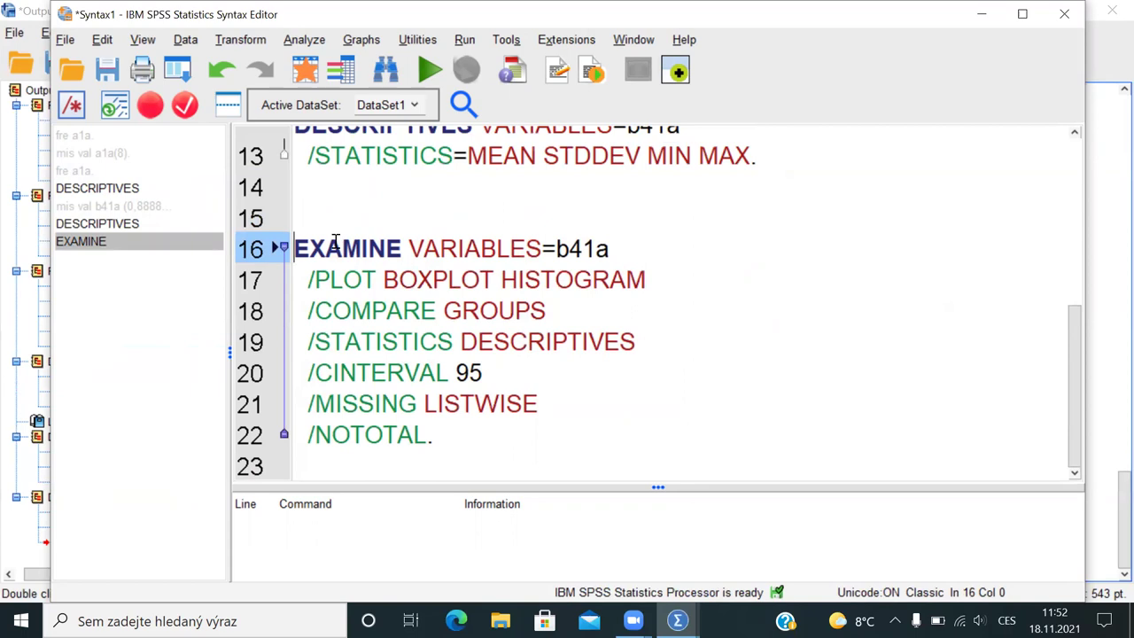
key("shift+Down")
key("shift+Down")
key("shift+Down")
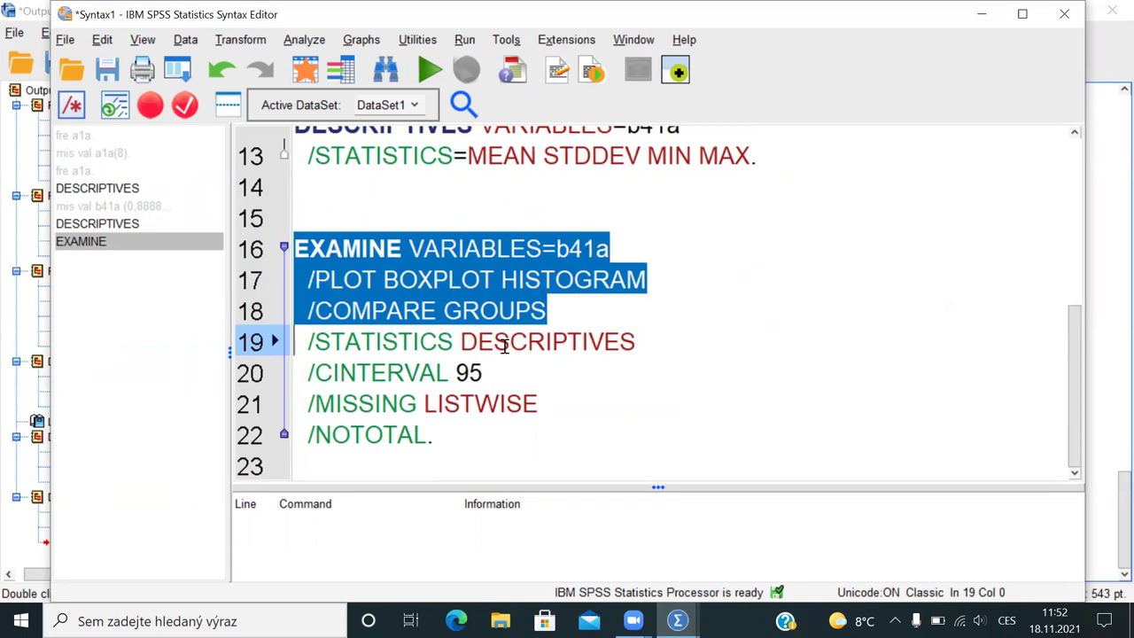
key("ctrl+r")
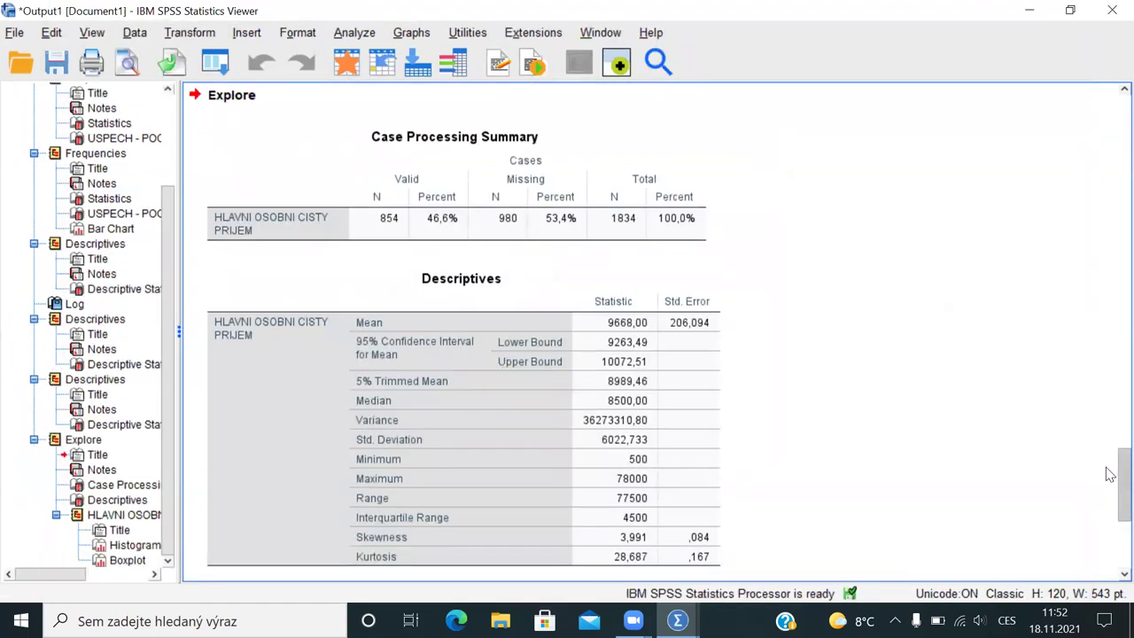
Step: Examine the Case Processing Summary and Descriptives tables for b41a, and check the confidence interval setting in the EXAMINE syntax
scroll(1112, 471, "down", 1)
left_click(529, 154)
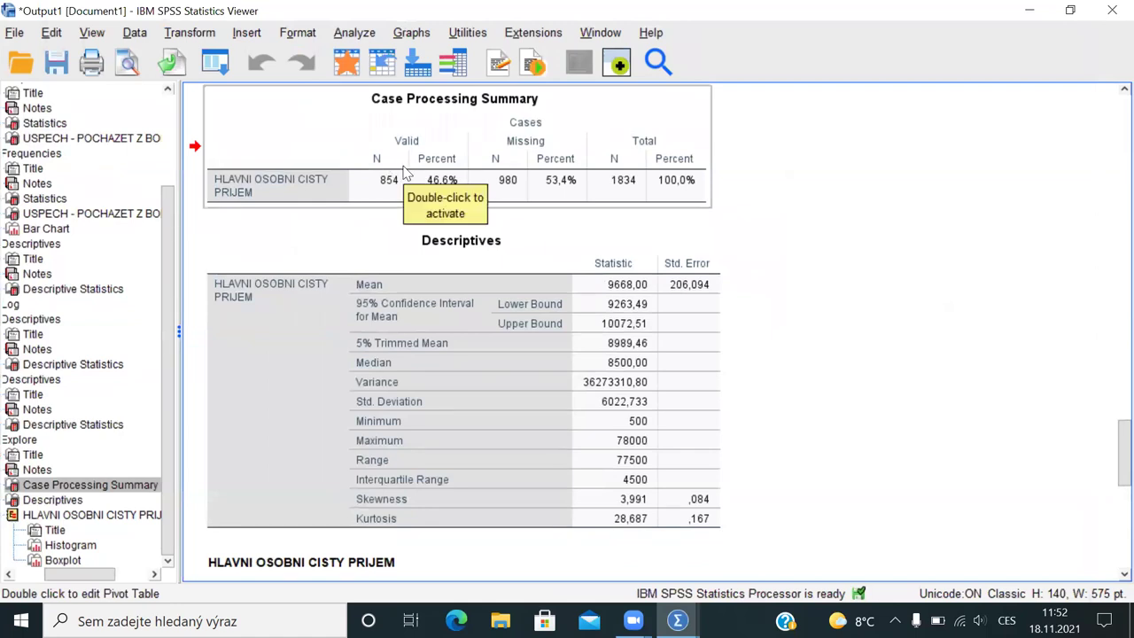
left_click(429, 326)
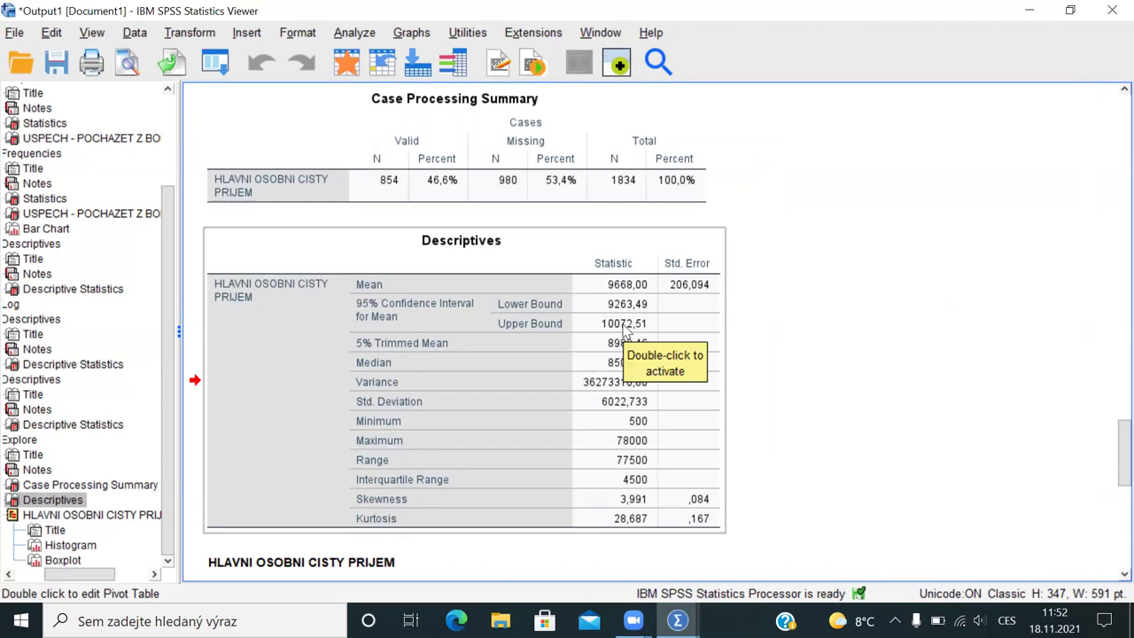
key("alt+Tab")
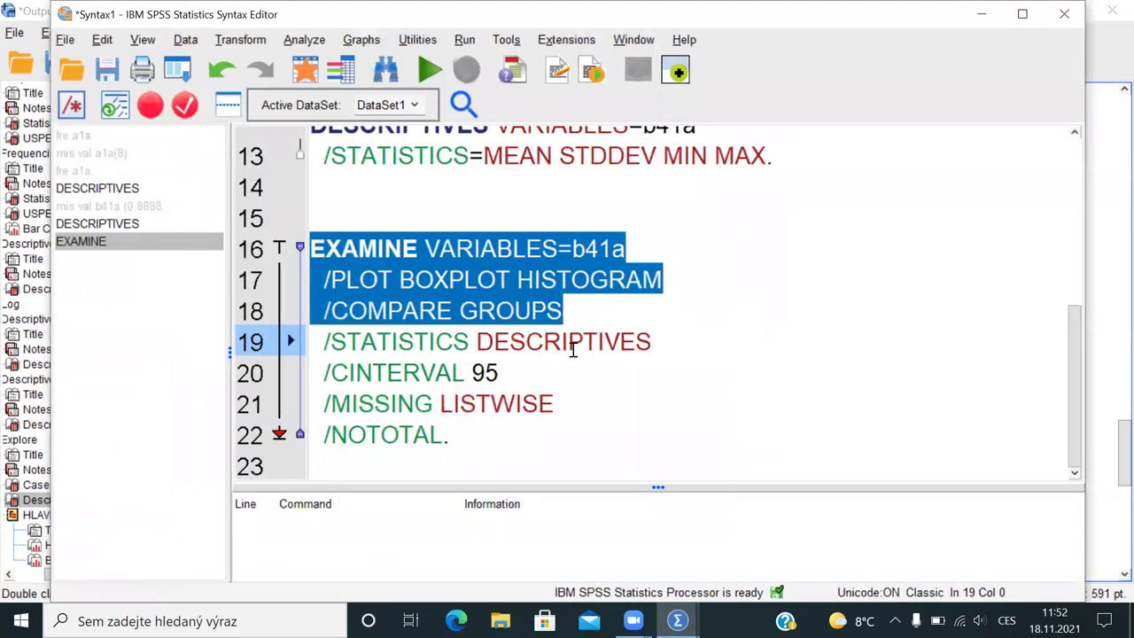
left_click(551, 346)
left_click_drag(456, 372, 486, 372)
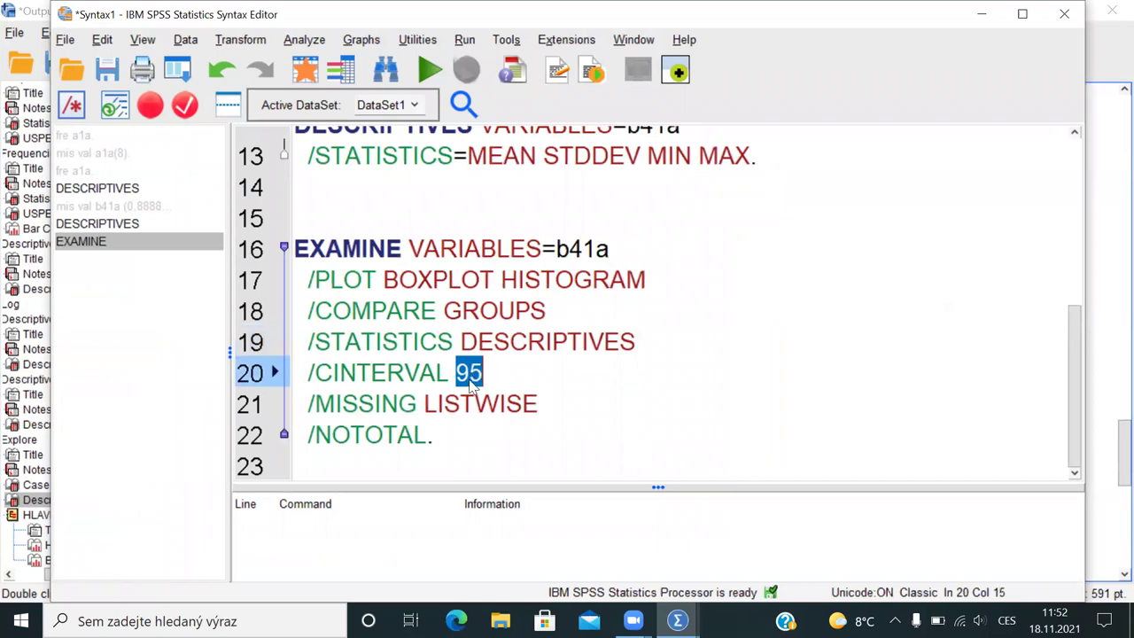
key("alt+Tab")
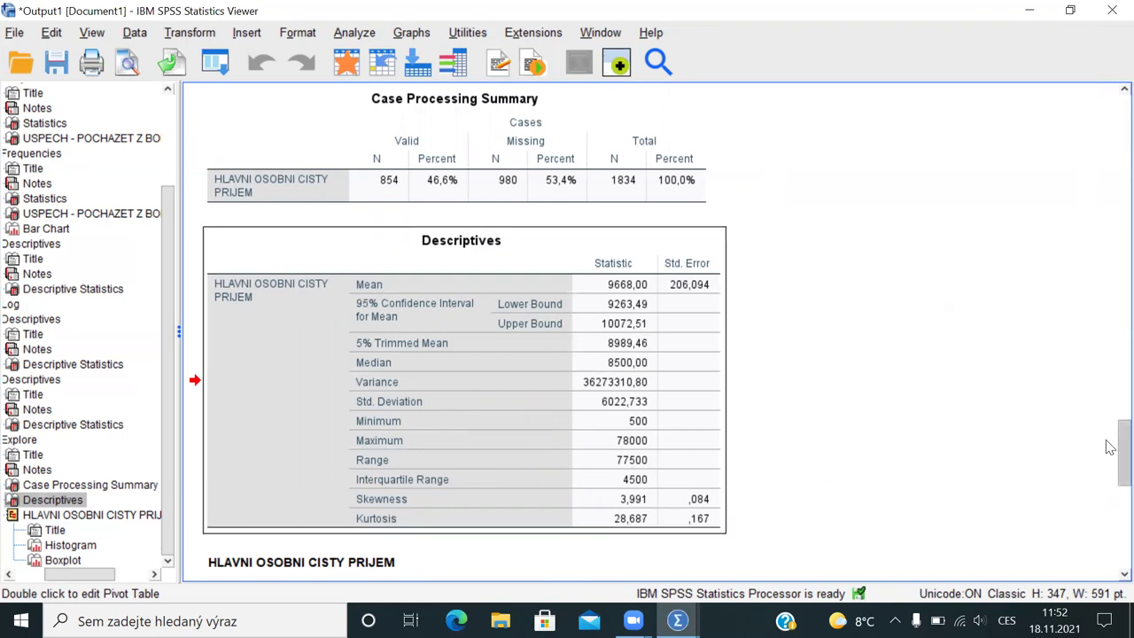
Step: Examine the histogram of b41a against its Descriptives table, and view the boxplot with its outliers
left_click_drag(1106, 439, 1106, 501)
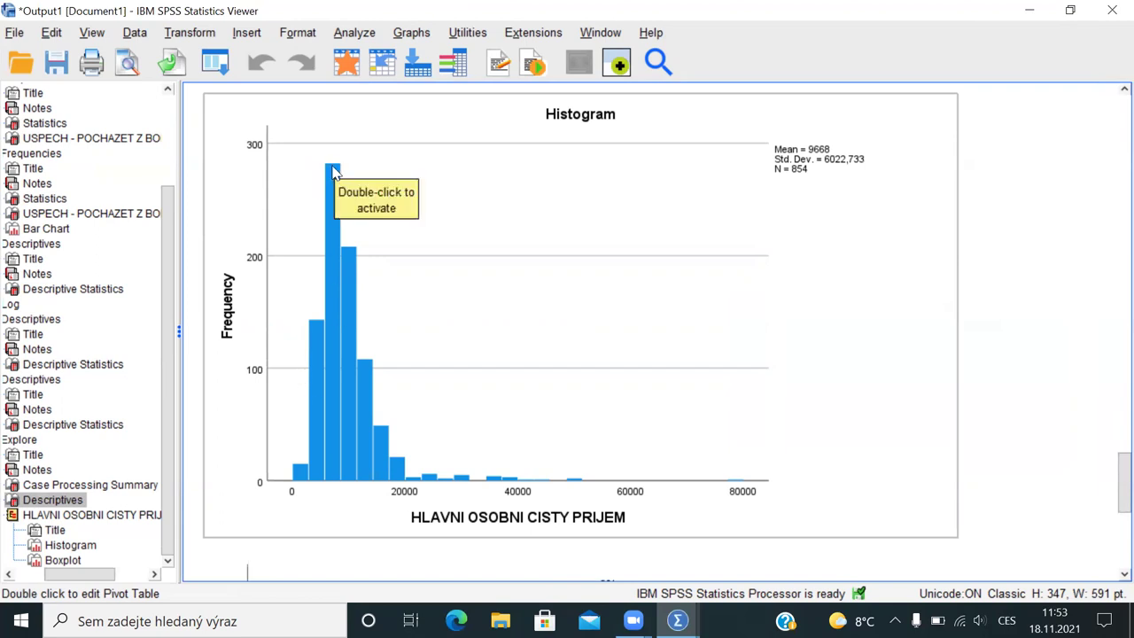
scroll(1110, 462, "up", 3)
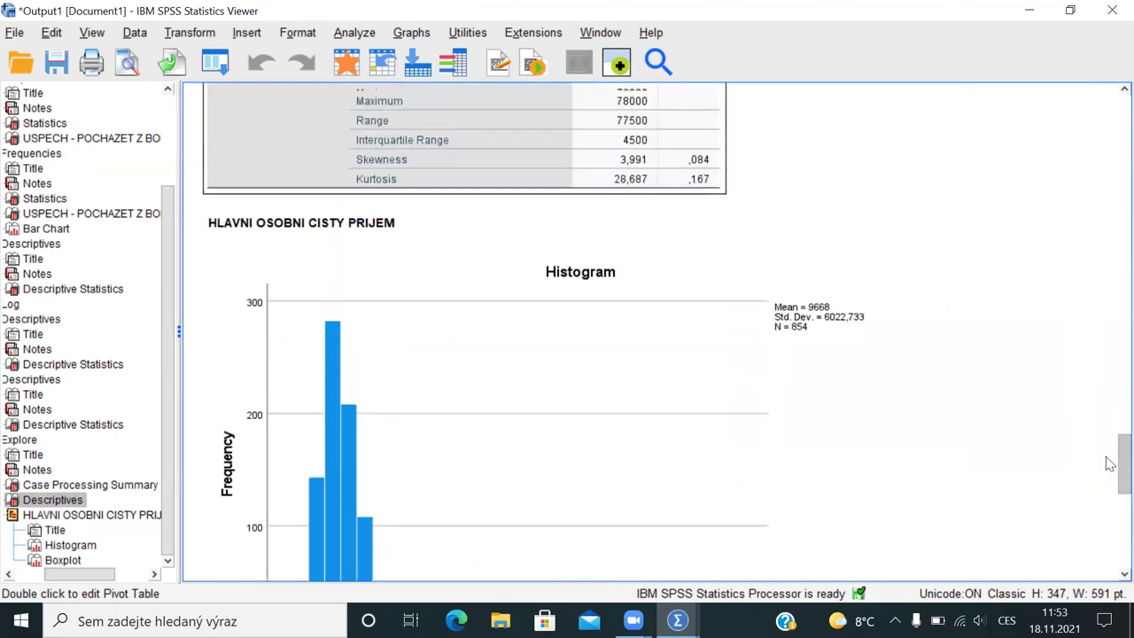
scroll(1110, 462, "up", 3)
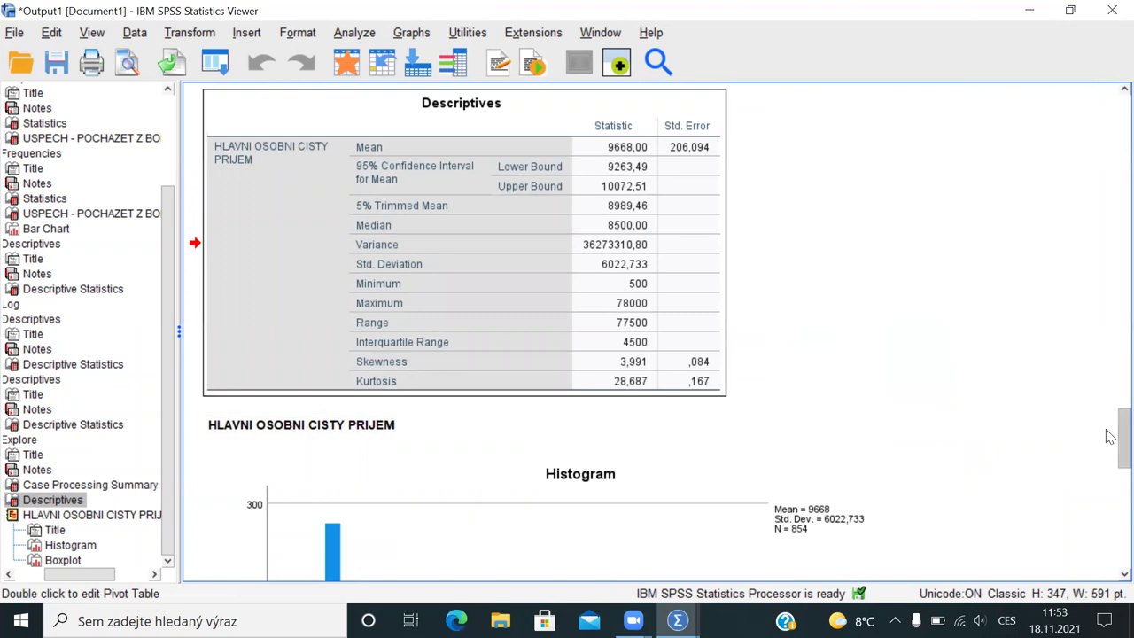
scroll(1110, 436, "down", 10)
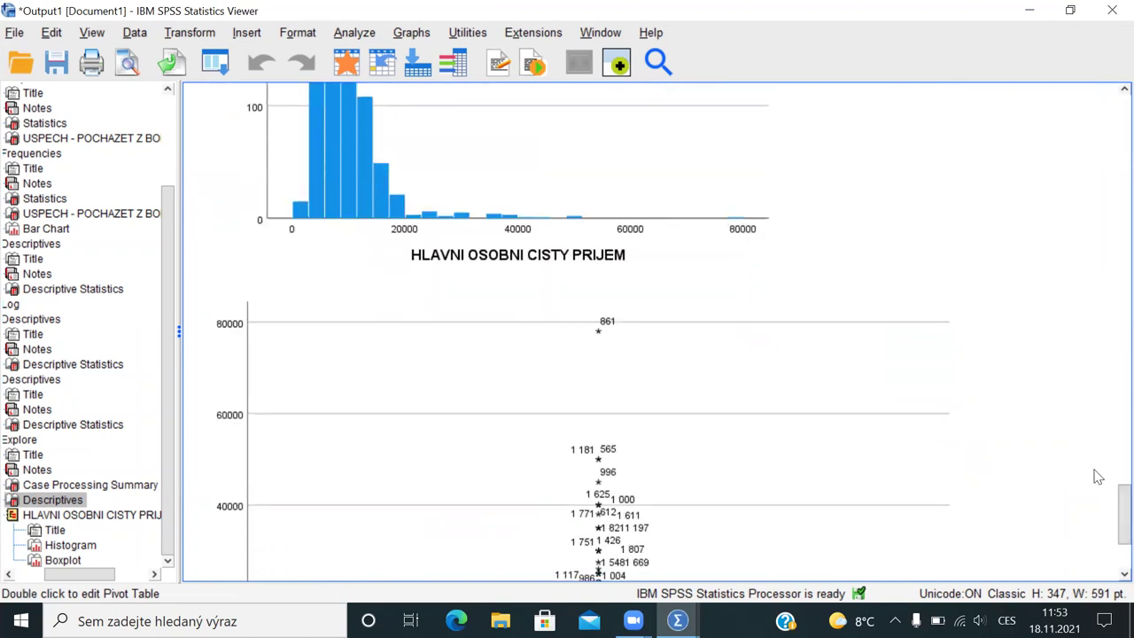
scroll(1108, 502, "down", 5)
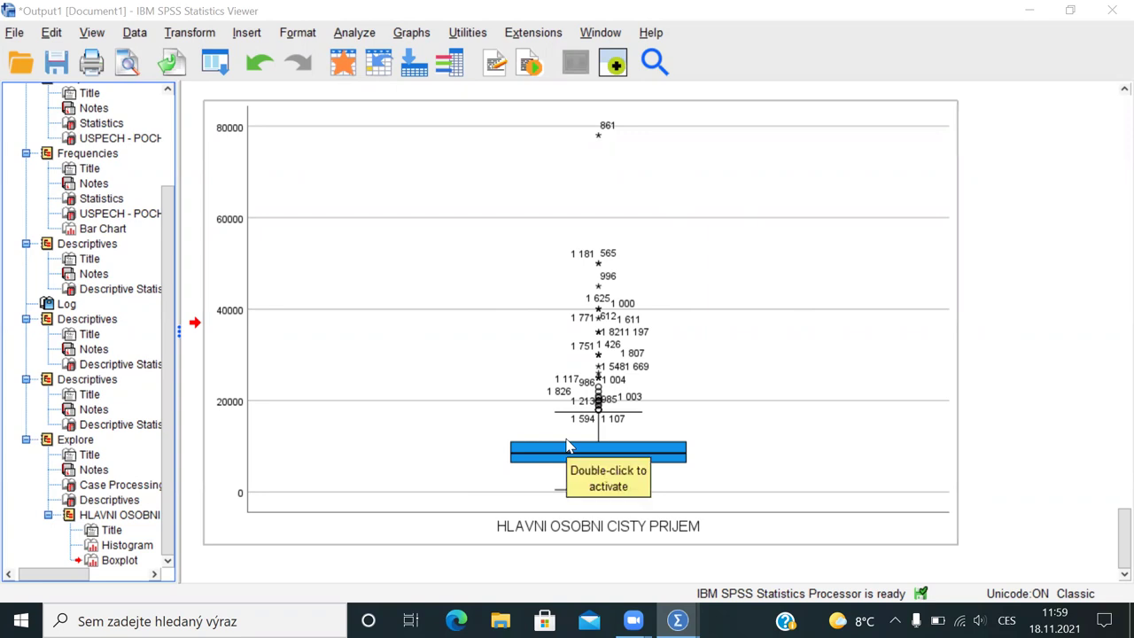
Step: Open the variable information and look up the missing values and value labels of b41b and b41c
left_click(449, 62)
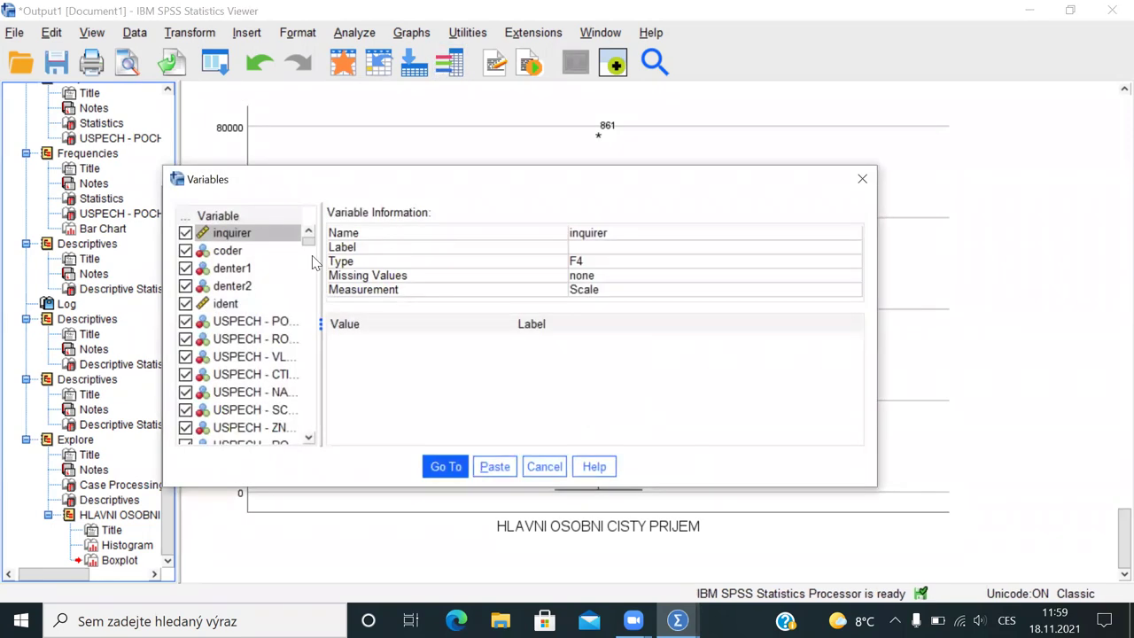
left_click_drag(310, 241, 309, 368)
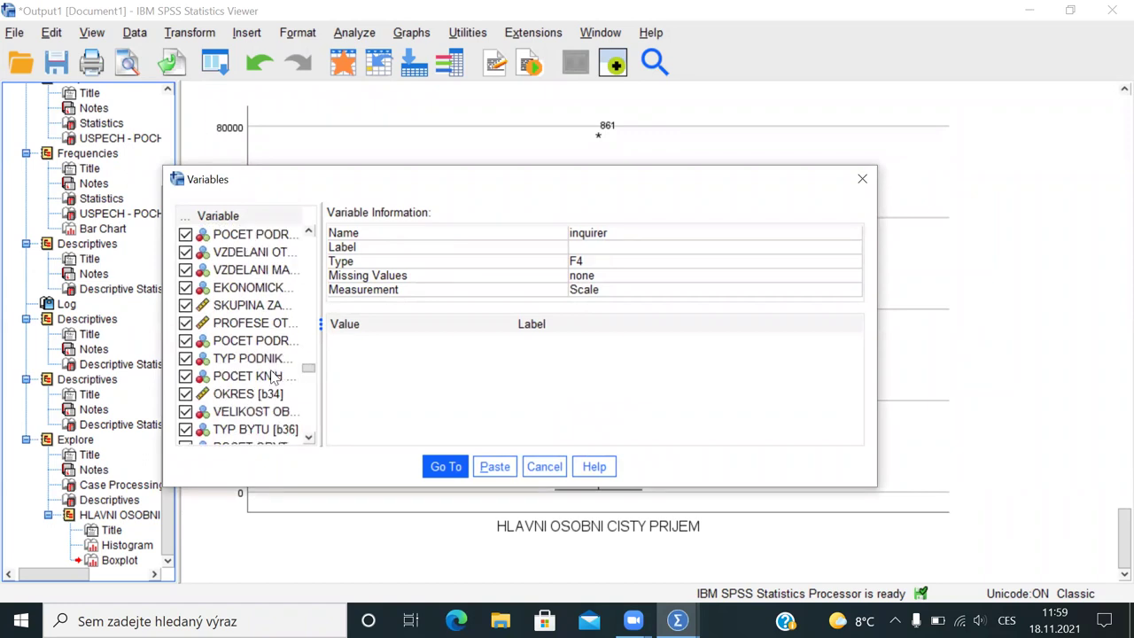
left_click(272, 378)
key("Down")
key("Down")
key("Down")
key("Down")
key("Down")
key("Down")
key("Down")
key("Down")
key("Down")
key("Down")
key("Down")
key("Down")
key("Down")
key("Down")
key("Down")
key("Down")
key("Down")
key("Down")
key("Down")
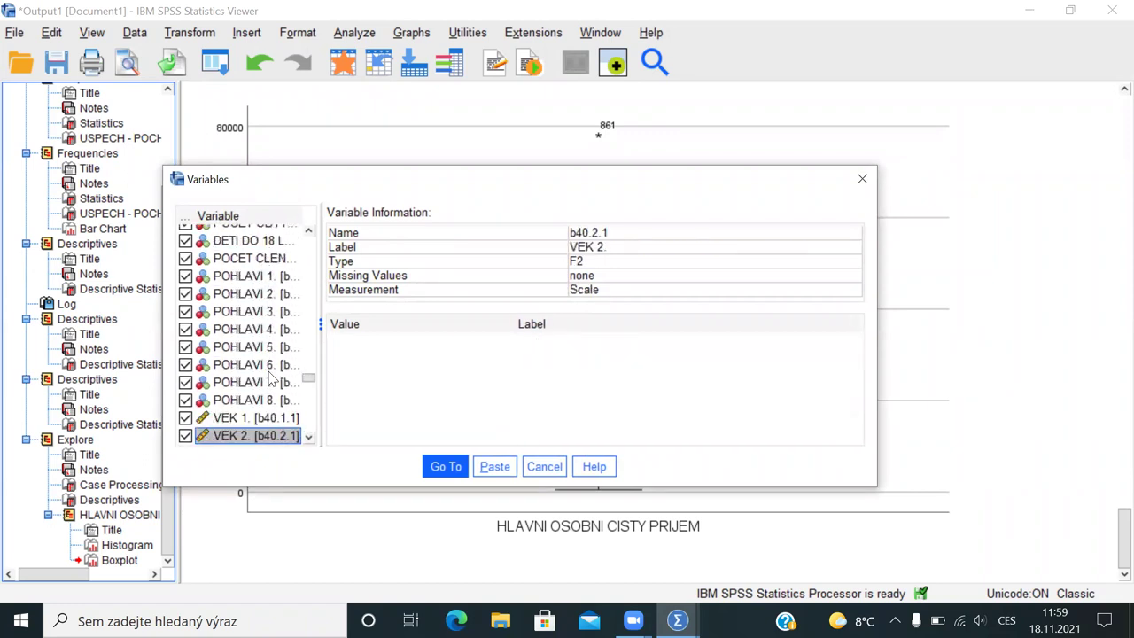
key("Down")
key("Down")
key("Down")
key("Down")
key("Down")
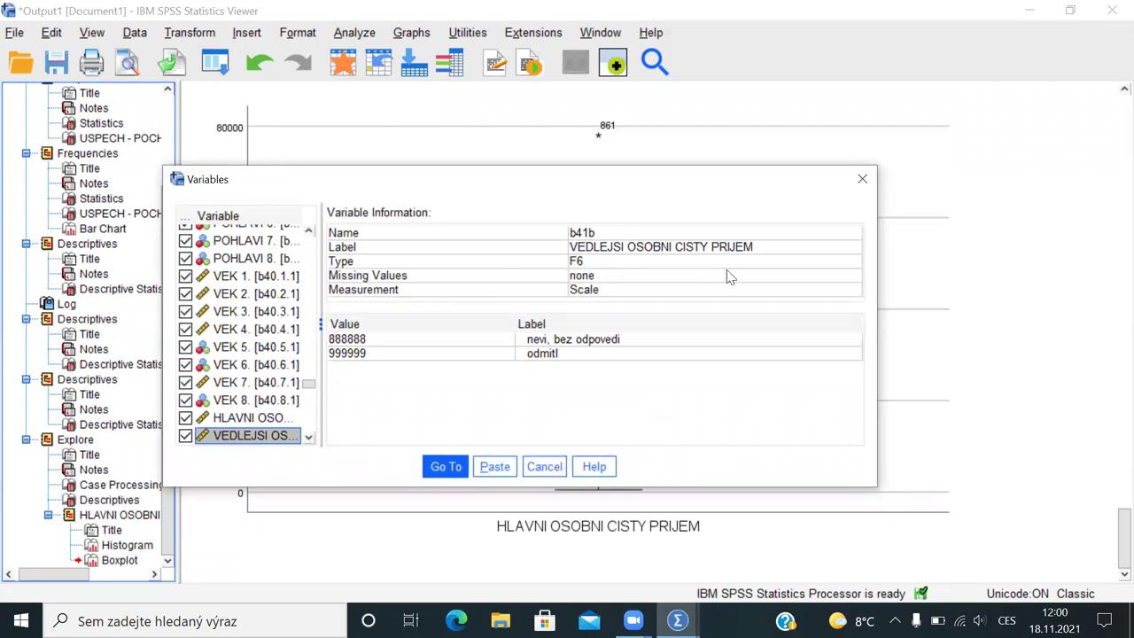
key("Down")
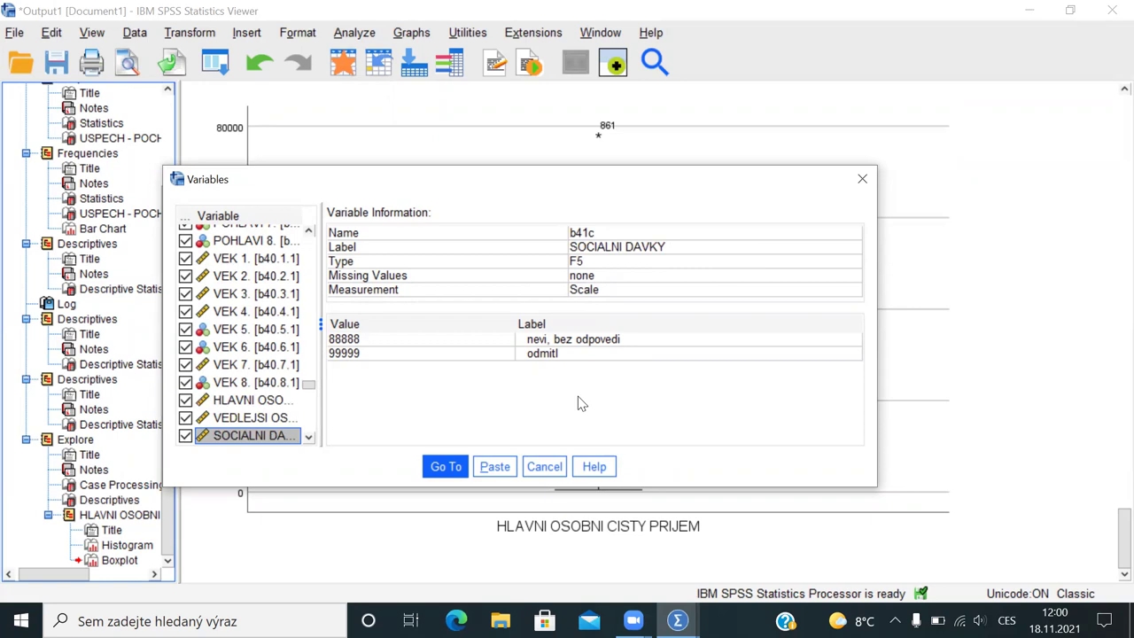
Step: Compare the missing-value definitions and value codes of b41a, b41b and b41c in the variable information
key("Up")
key("Up")
key("shift+Down")
key("shift+Down")
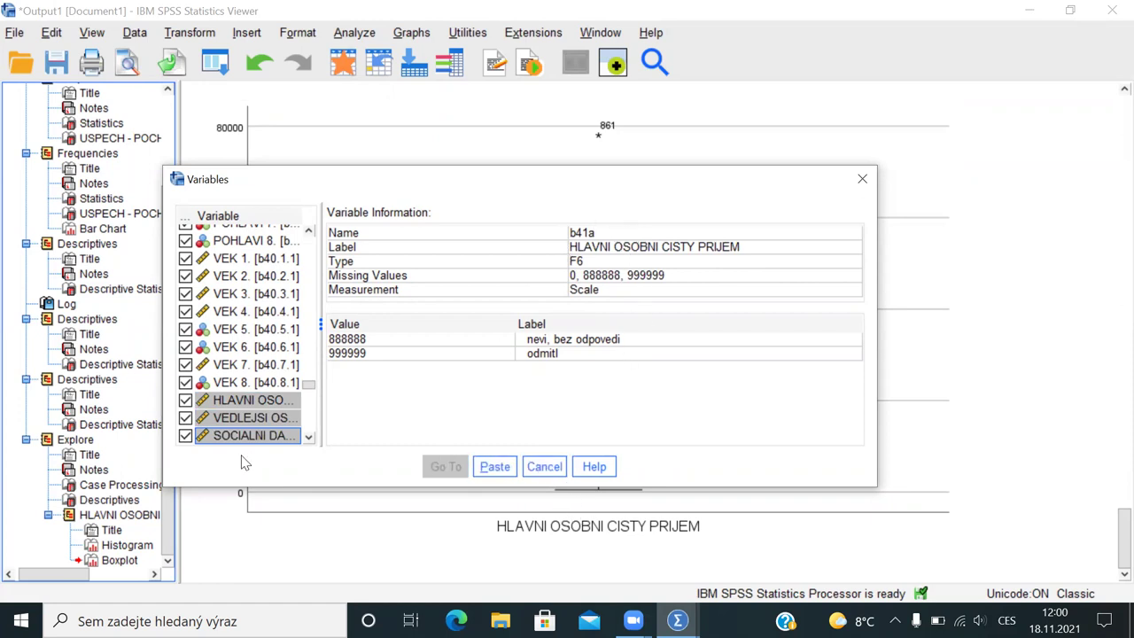
left_click(235, 421)
left_click(253, 443)
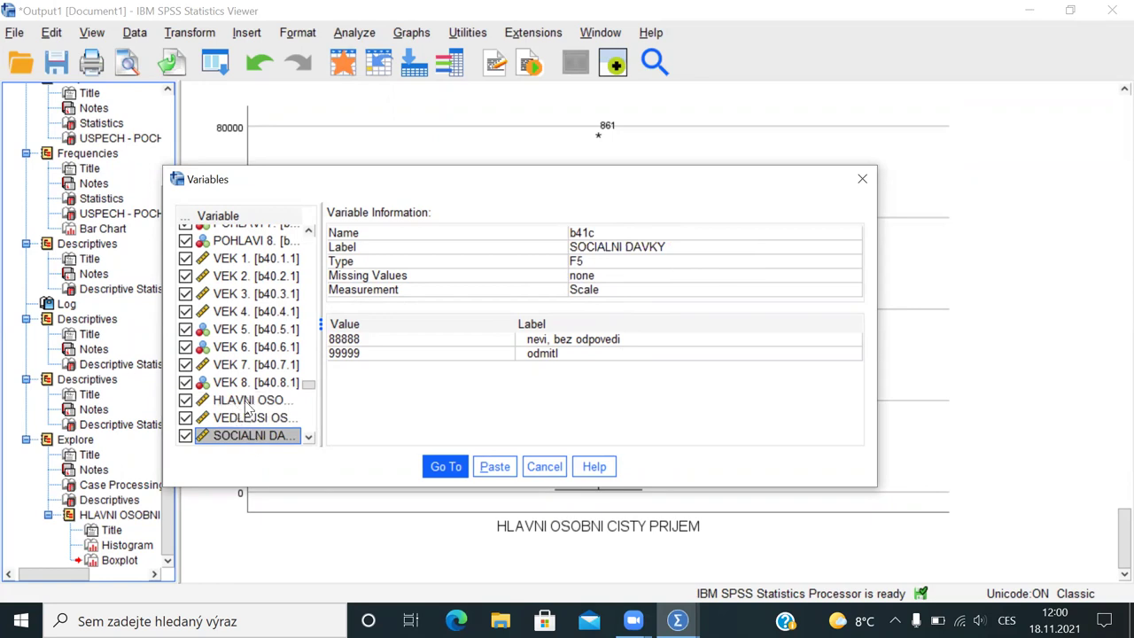
left_click(251, 404)
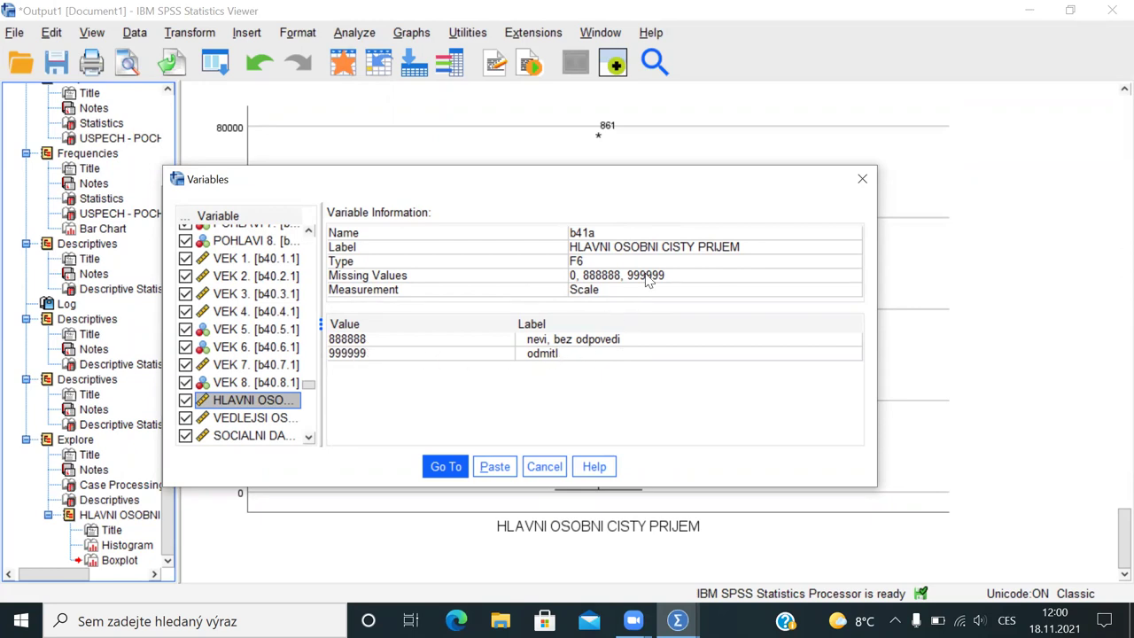
left_click(248, 418)
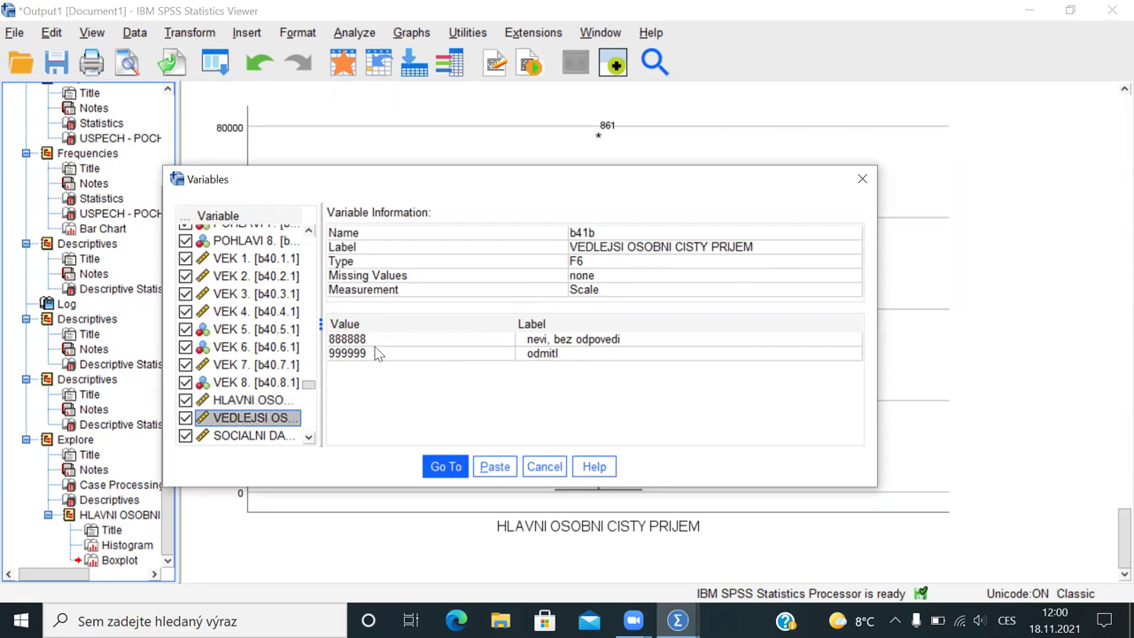
left_click(272, 440)
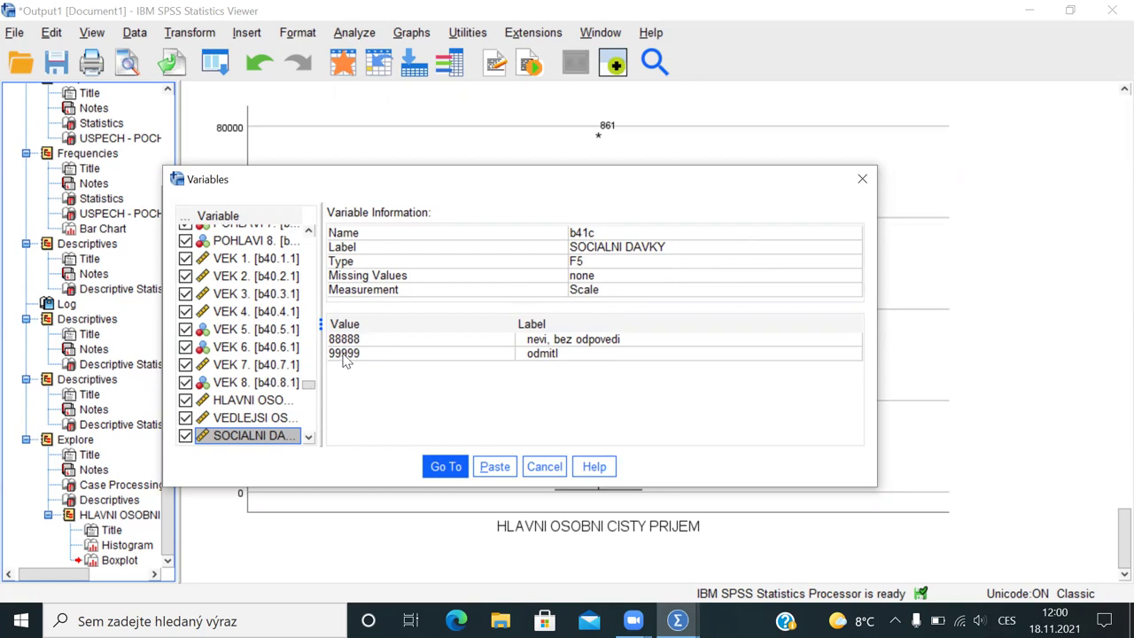
Step: Compare the value codes and missing-value definitions of b41b, b41c and b41a once more, and close the variable information
left_click(242, 423)
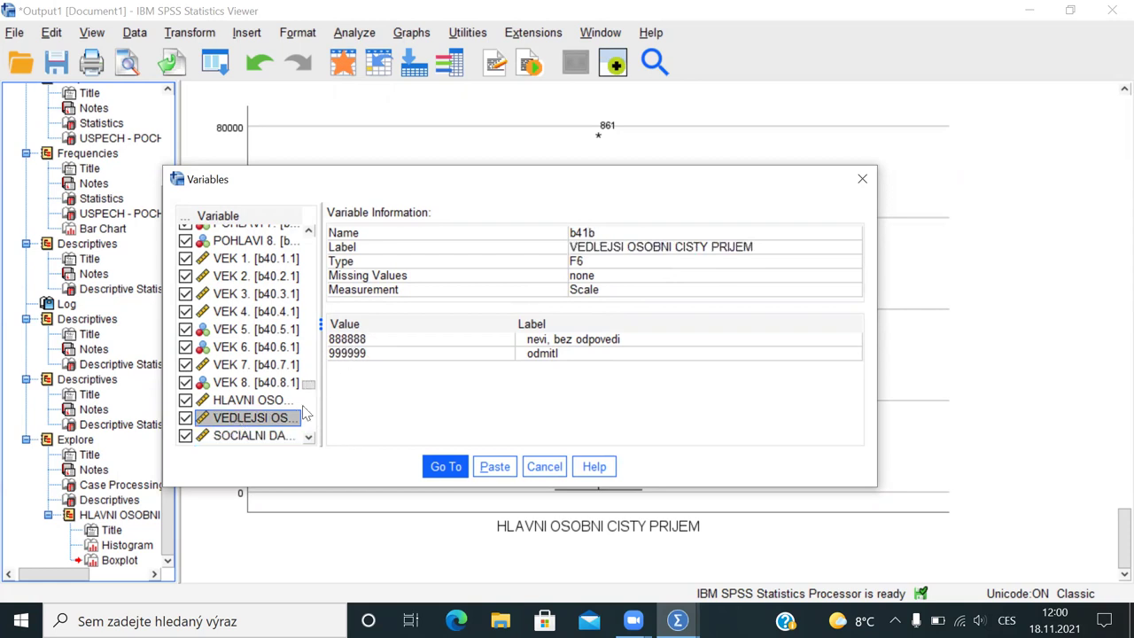
left_click(271, 435)
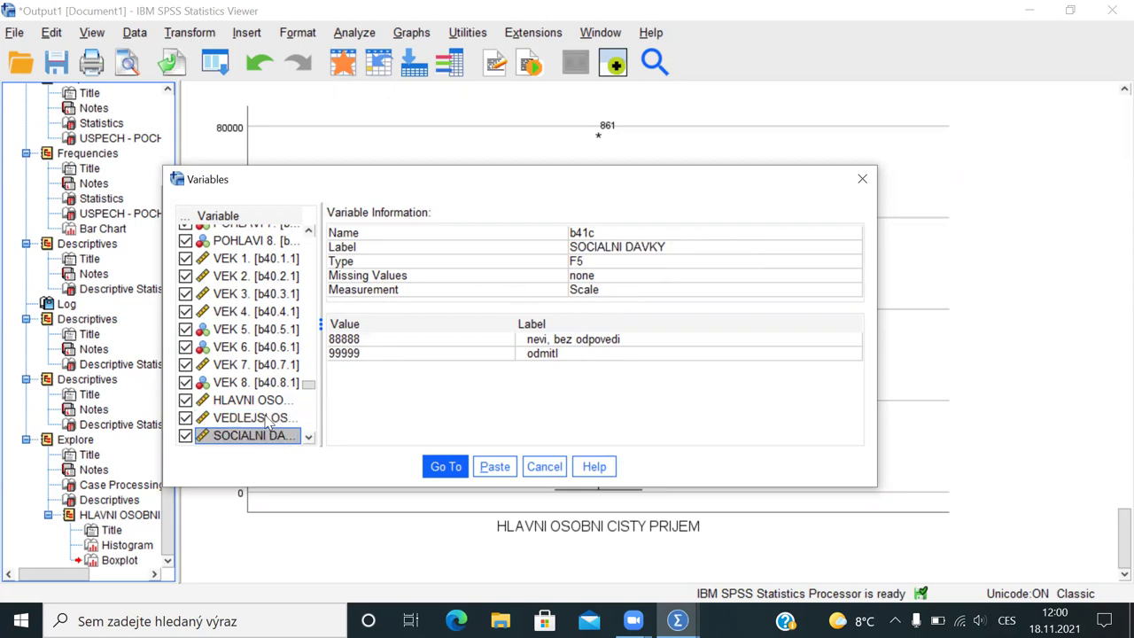
left_click(269, 420)
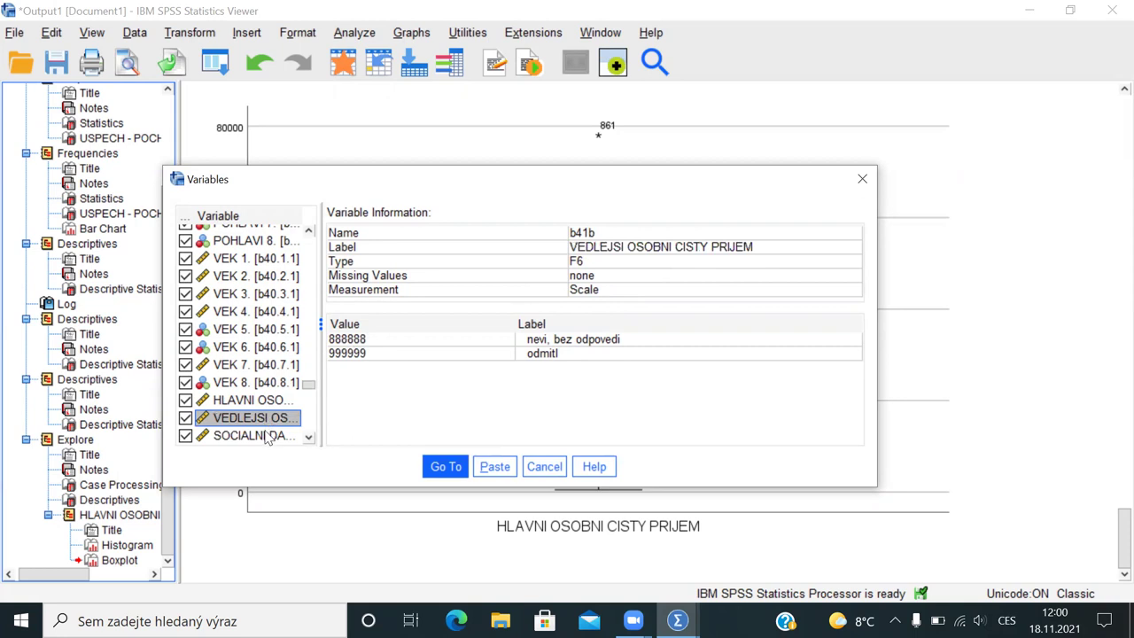
left_click(268, 438)
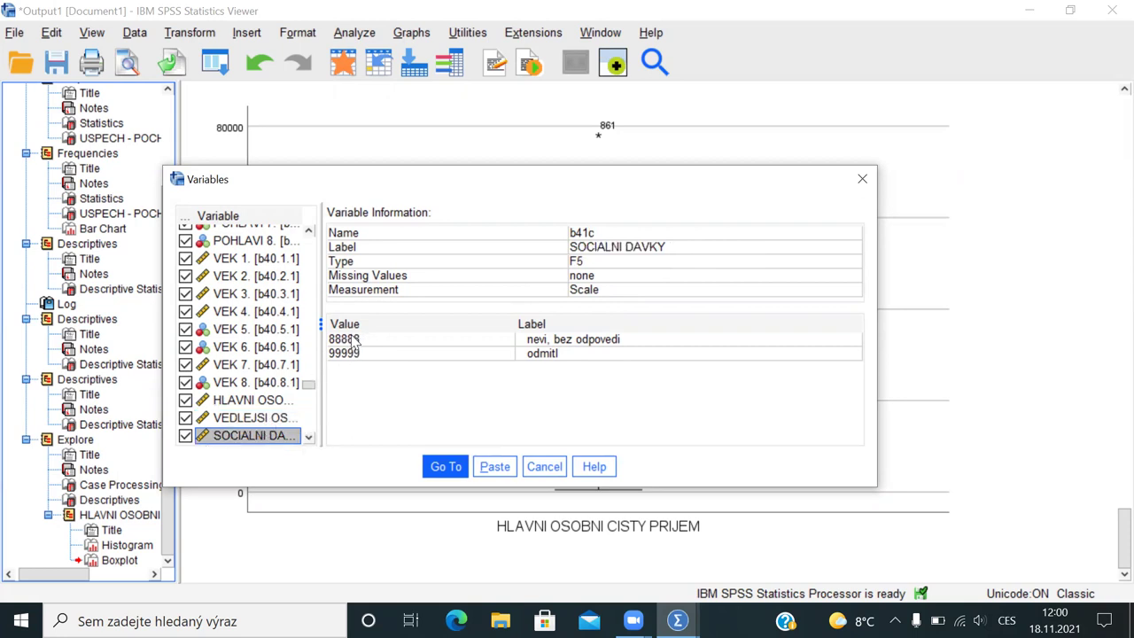
left_click(268, 402)
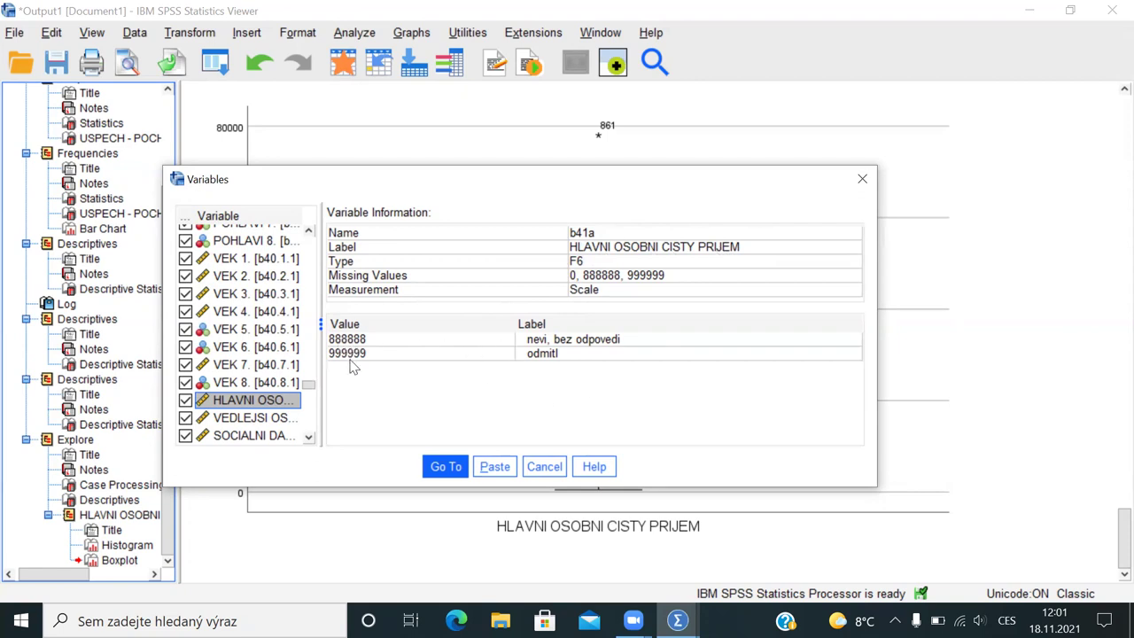
left_click(544, 466)
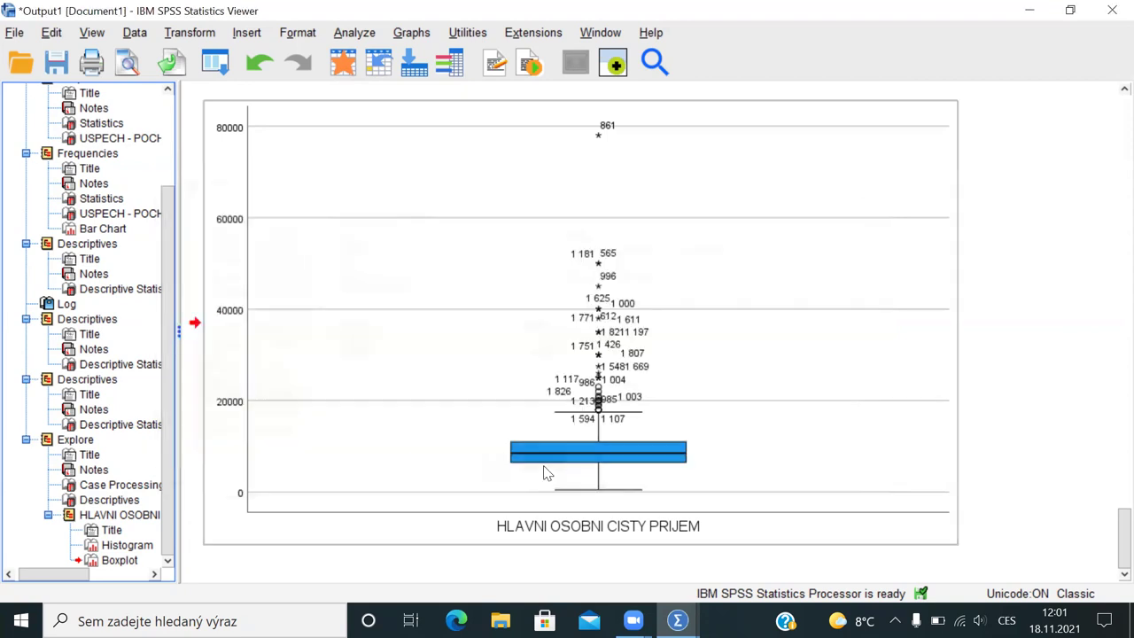
Step: Return to the syntax window and end the command fre b41b with a period, followed by a new line
key("alt+Tab")
key("alt+Tab")
type(".")
key("Return")
Step: Copy the command mis val b41a (0,888888,999999). and paste it below the b41b frequencies command in the syntax
key("Up")
key("Up")
key("Up")
key("Up")
key("Up")
key("Up")
key("Up")
key("Up")
key("Up")
key("Up")
key("Up")
key("Up")
key("Up")
key("Up")
key("Up")
key("Up")
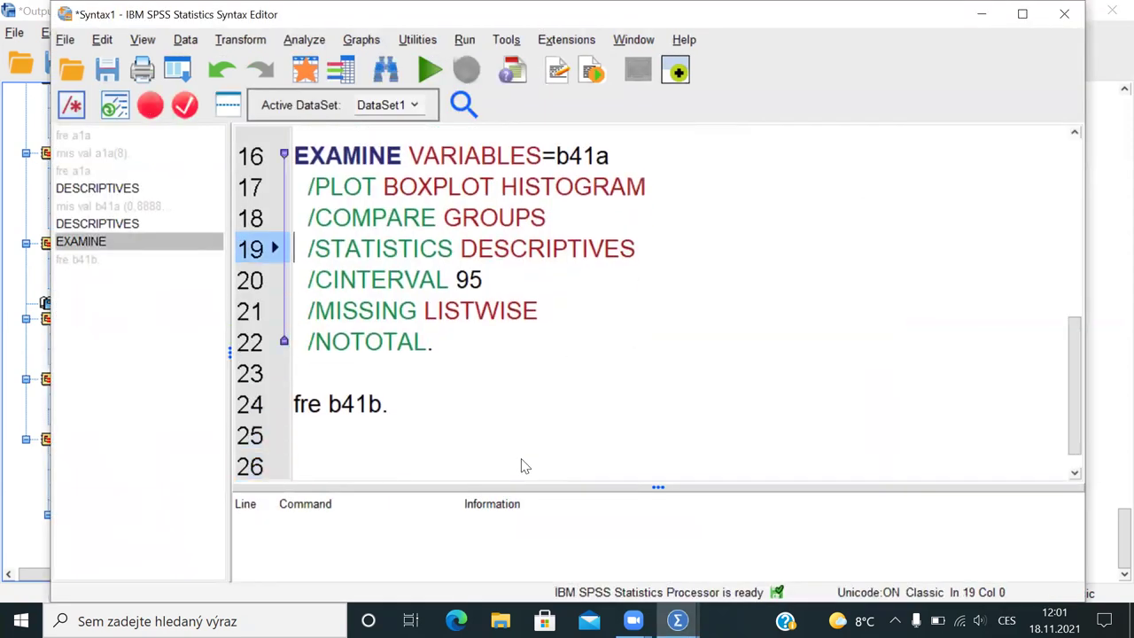
key("Down")
key("shift+Down")
key("ctrl+c")
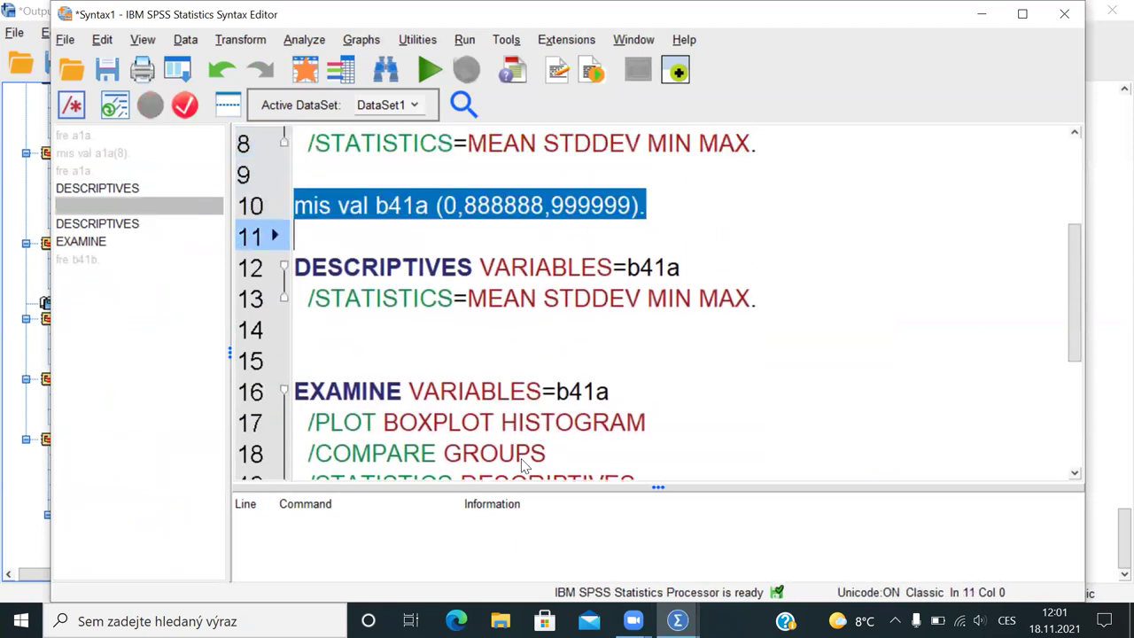
key("ctrl+r")
key("ctrl+End")
key("Return")
key("Return")
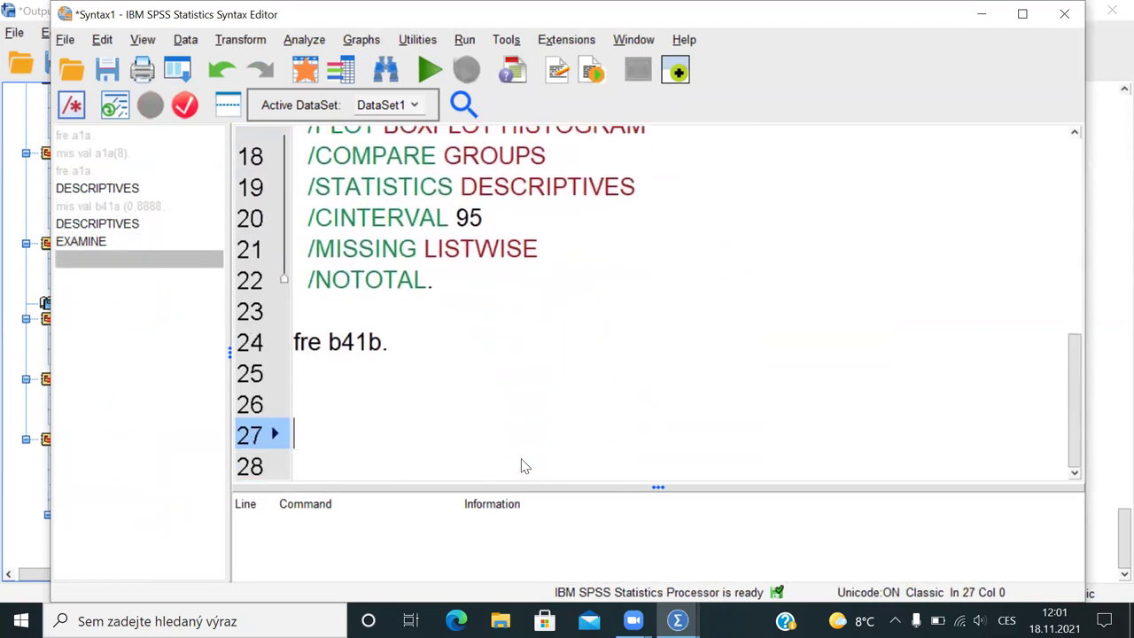
key("Up")
key("ctrl+v")
key("Down")
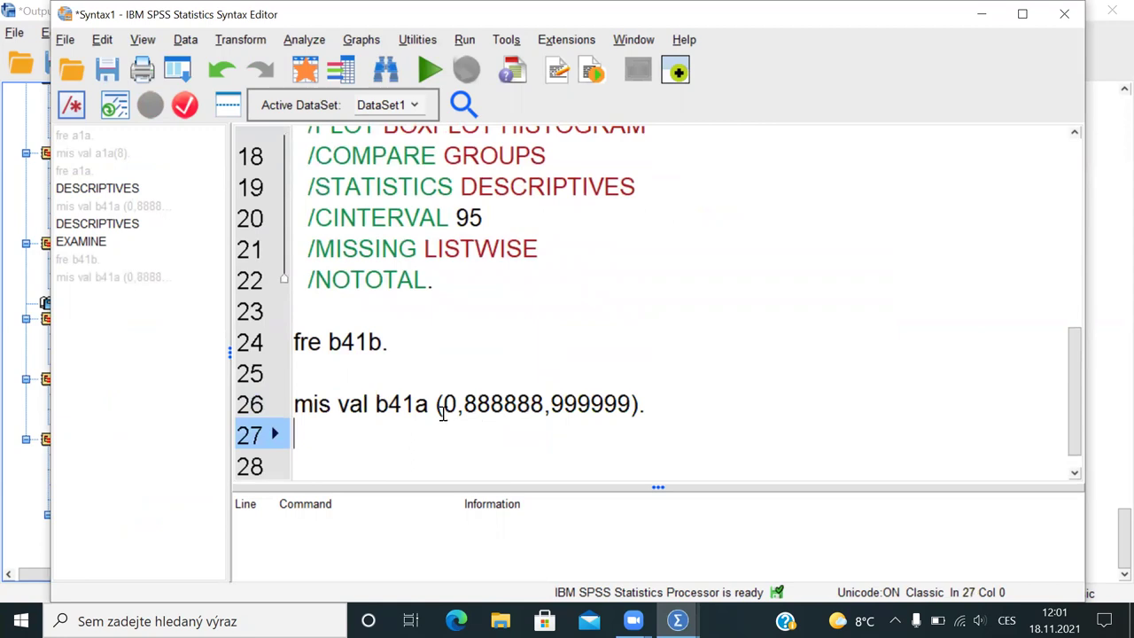
Step: Add b41b to the pasted missing-values command and remove the 0, so it reads mis val b41a b41b (888888,999999)
left_click(436, 405)
type("b41b")
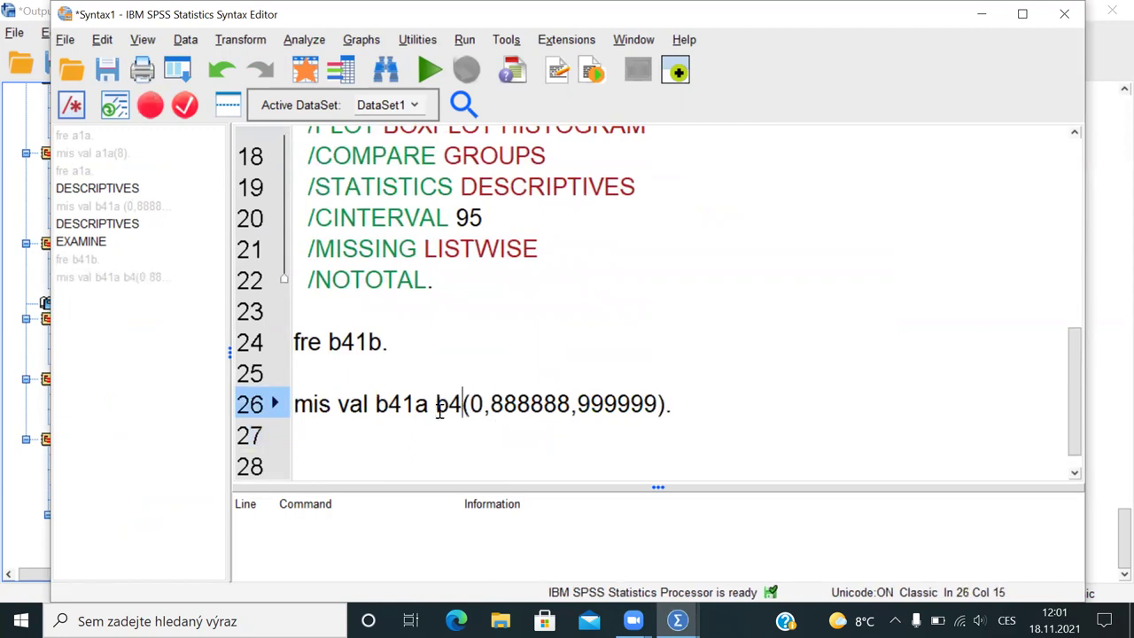
key("Right")
key("Right")
key("Right")
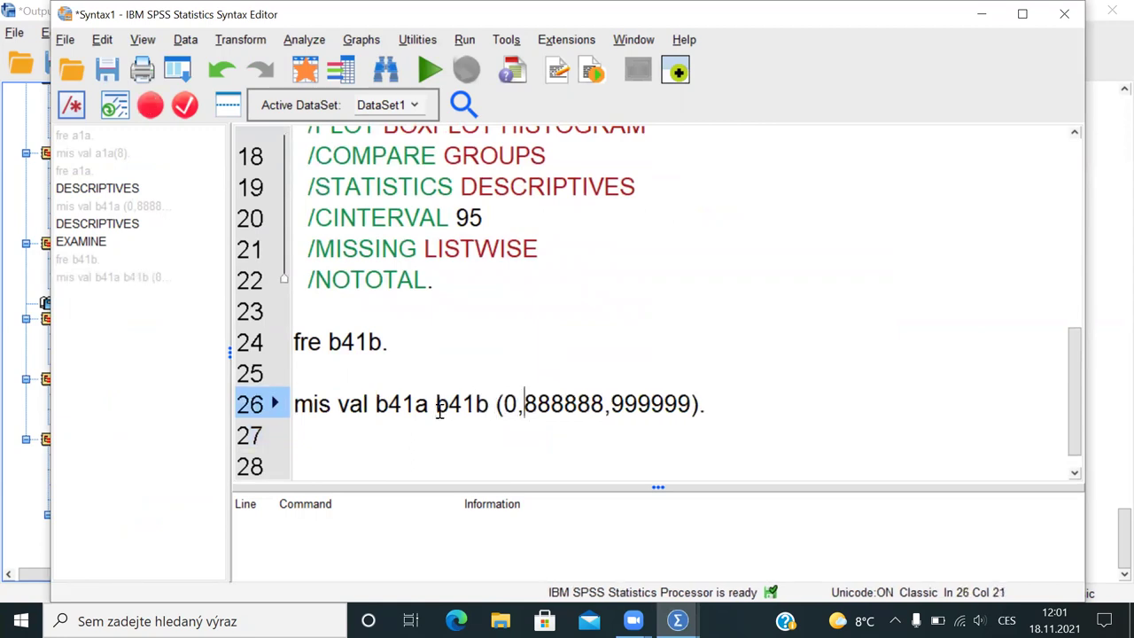
key("BackSpace")
key("BackSpace")
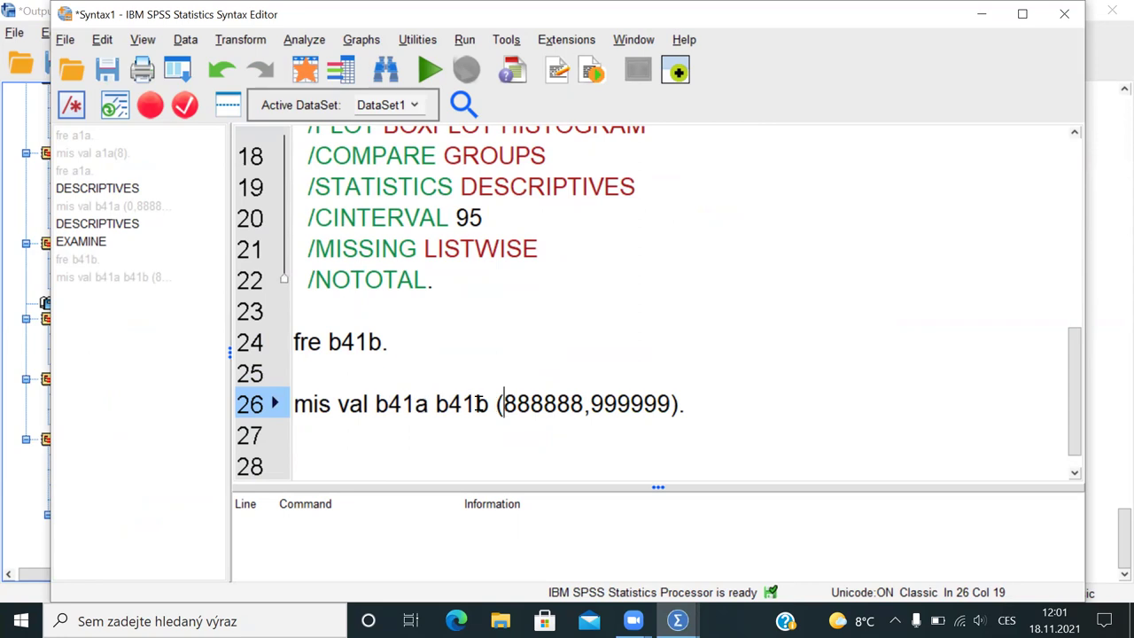
Step: Run the missing-values command for b41a and b41b
left_click_drag(503, 404, 673, 404)
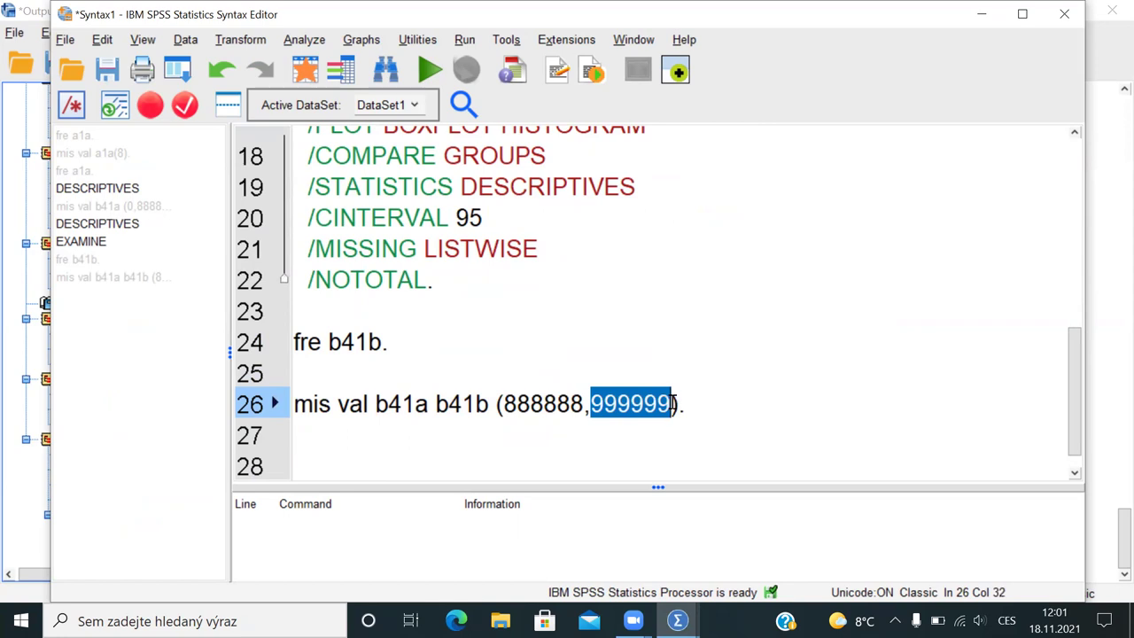
left_click_drag(705, 404, 496, 407)
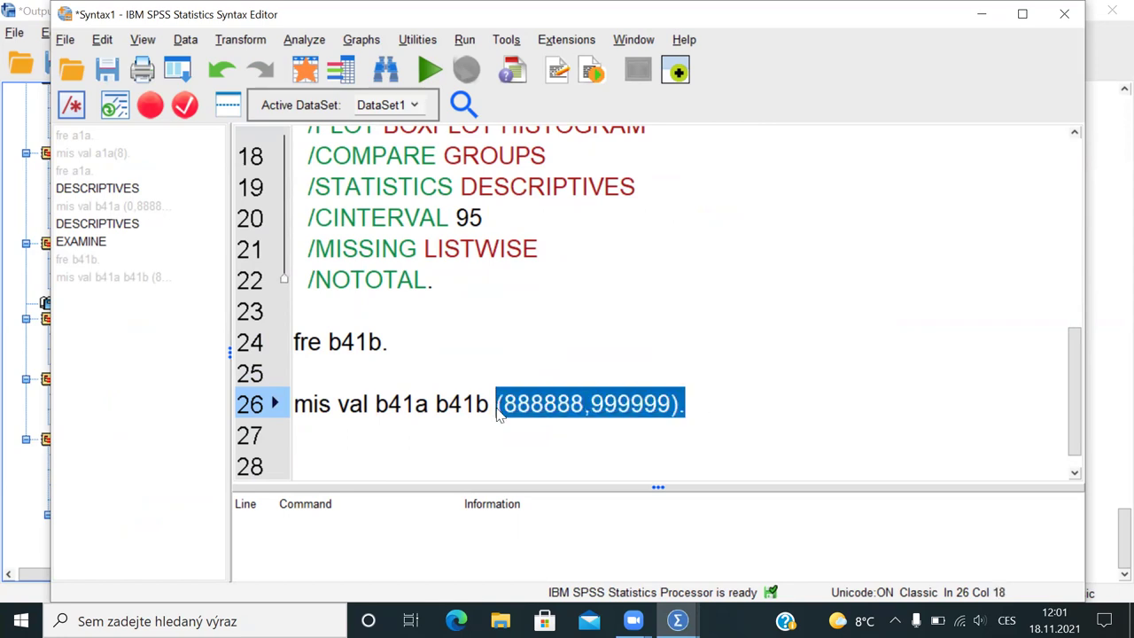
key("ctrl+r")
key("alt+Tab")
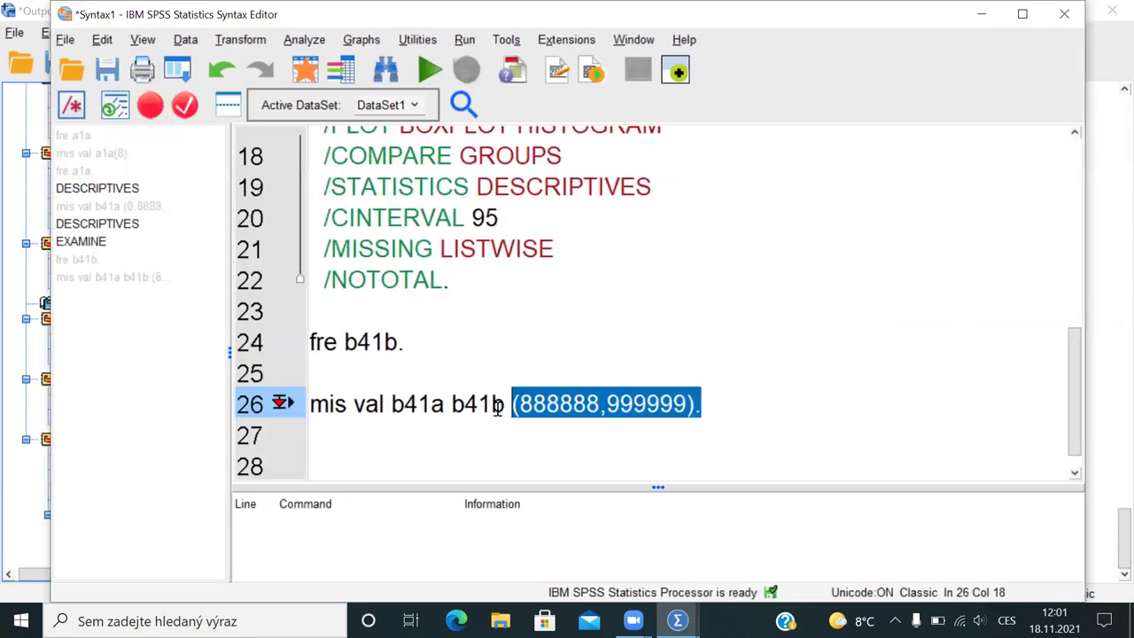
Step: Duplicate the b41a and b41b missing-values command on the line directly below it
left_click(703, 405)
key("shift+Left")
key("ctrl+shift+Left")
key("ctrl+shift+Left")
key("ctrl+shift+Left")
key("ctrl+shift+Left")
key("ctrl+shift+Left")
key("ctrl+shift+Left")
key("ctrl+shift+Left")
key("ctrl+shift+Left")
key("ctrl+c")
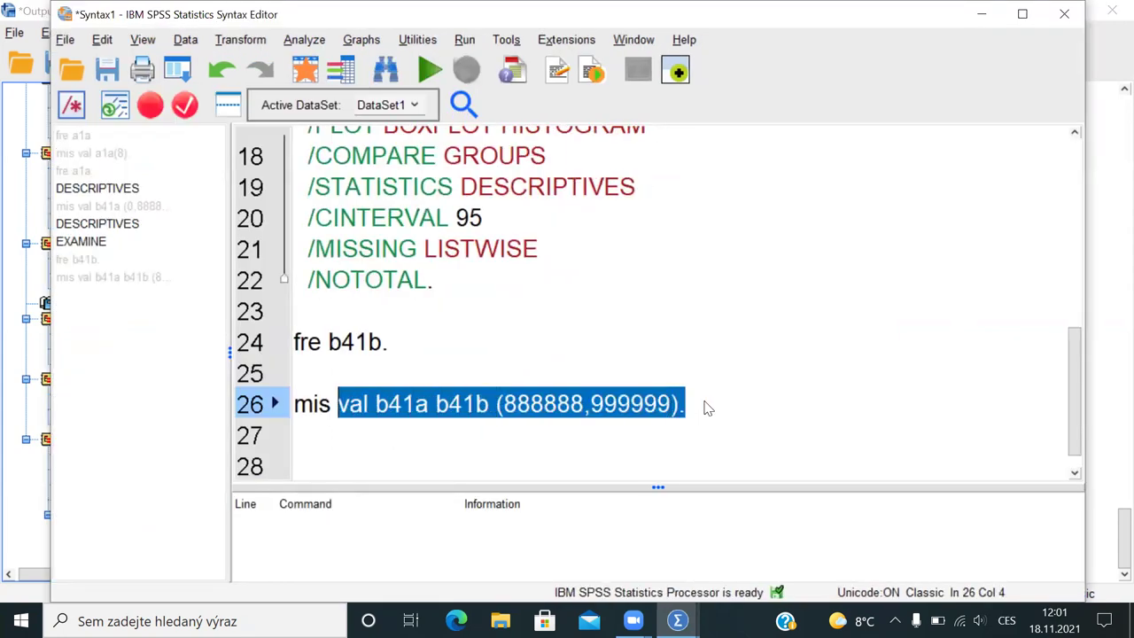
key("Down")
key("ctrl+v")
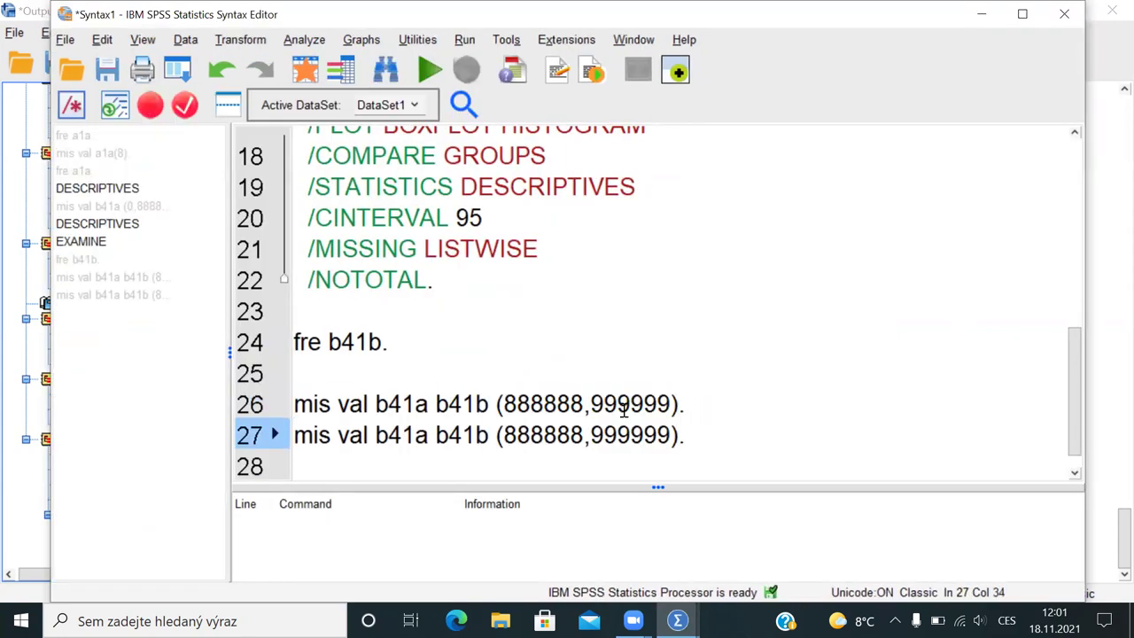
Step: Edit the duplicated command to define five-digit missing codes for b41c: mis val b41c (88888,99999)
left_click(428, 439)
key("BackSpace")
type("c")
key("Right")
key("ctrl+shift+Right")
key("Delete")
key("Right")
key("Right")
key("Right")
key("Right")
key("Right")
key("Right")
key("Right")
key("BackSpace")
key("Right")
key("Right")
key("Right")
key("Right")
key("Right")
key("Right")
key("Delete")
key("Right")
key("Right")
Step: Run the missing-values command for b41c, check the output window, and return to the syntax
key("shift+Left")
key("shift+Left")
key("shift+Left")
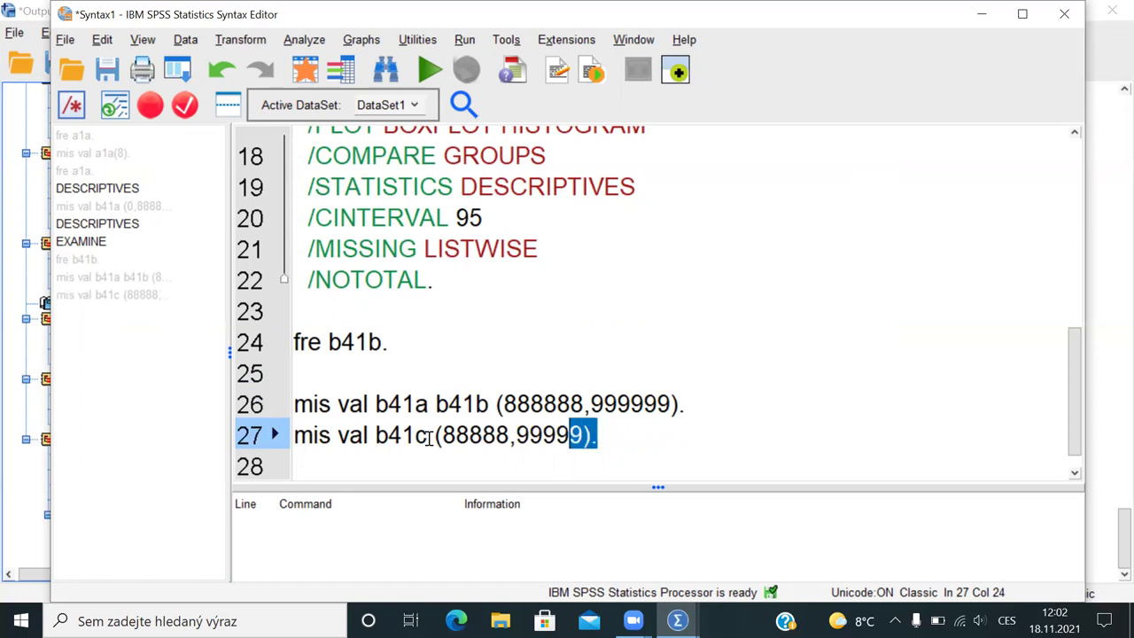
key("alt+Tab")
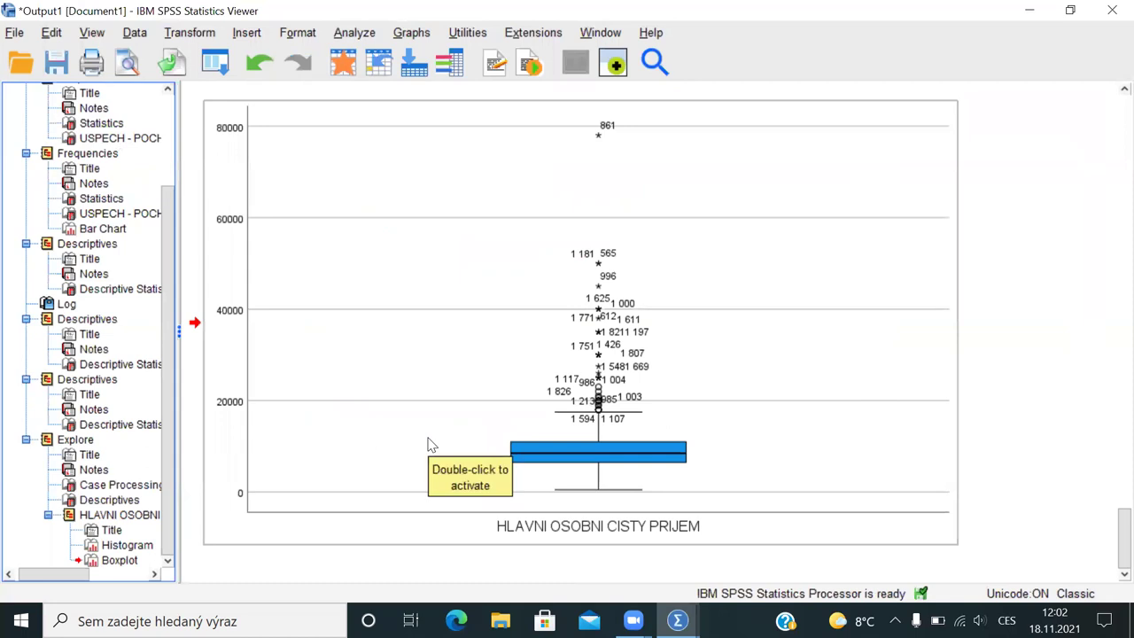
key("alt+Tab")
Step: Write the frequencies command fre b41a to b41c. on the line below the missing-values commands
key("End")
key("Return")
key("Return")
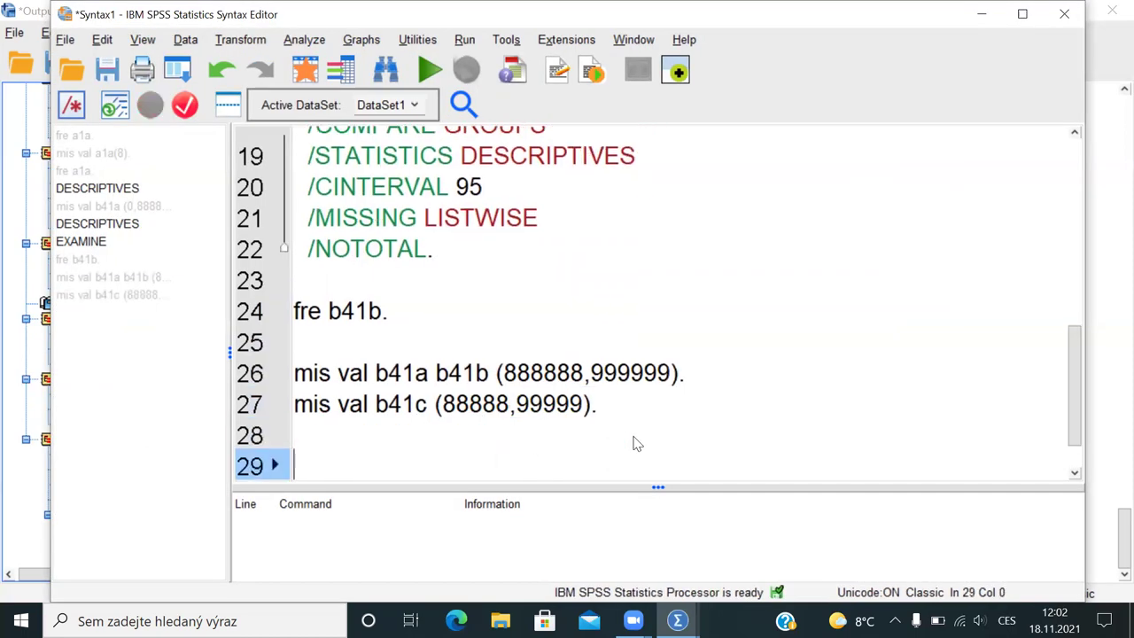
key("Up")
type("fre ")
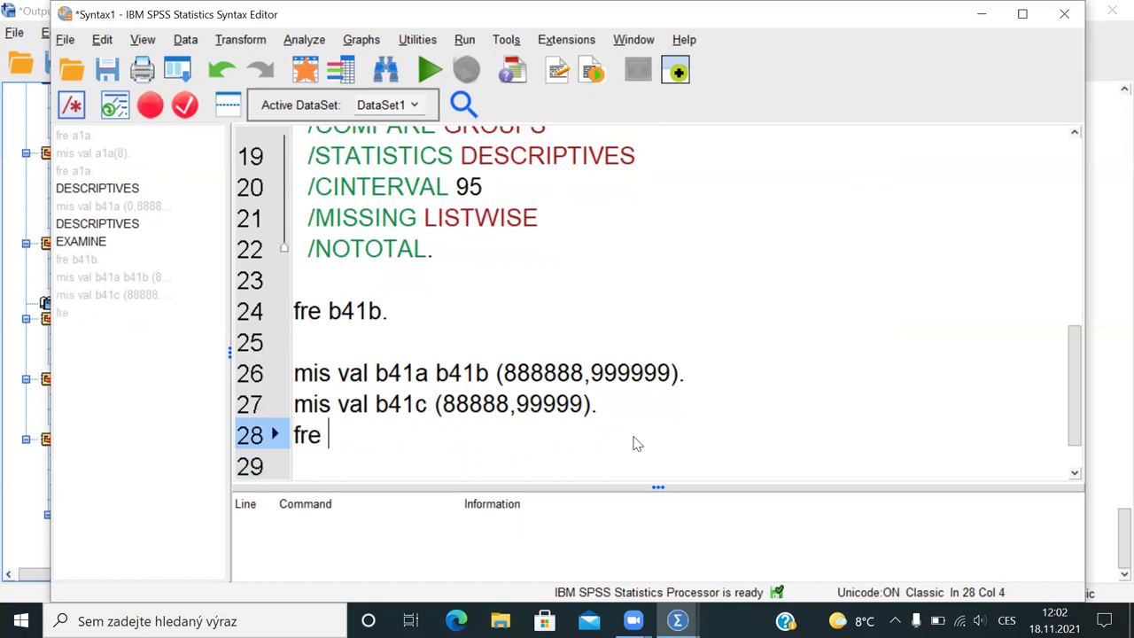
type("b41")
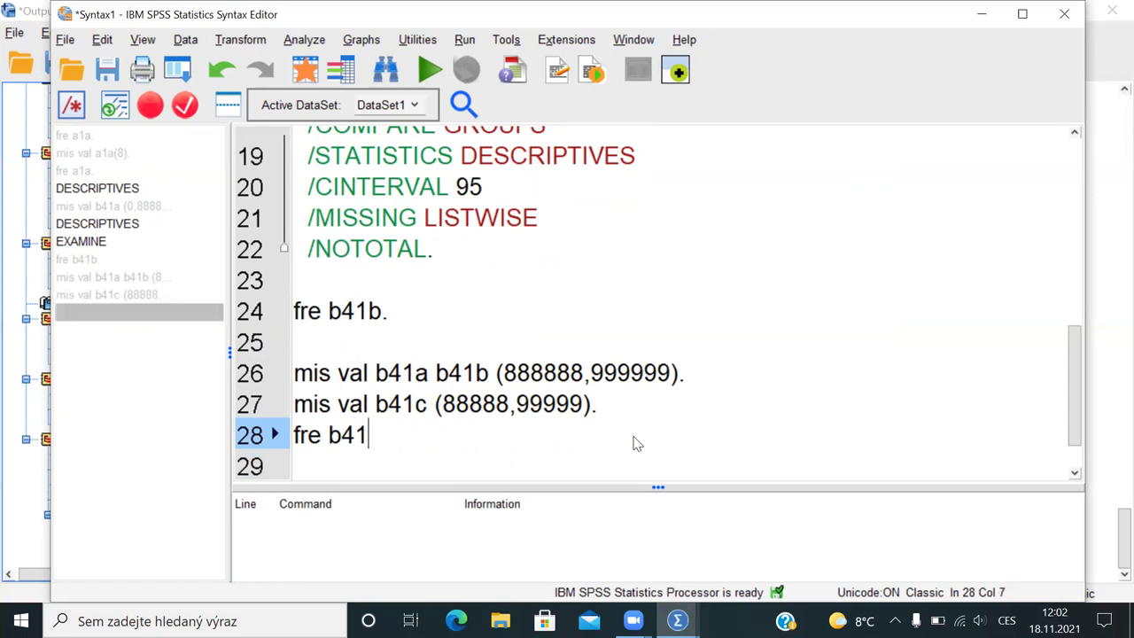
type("a to bč")
key("BackSpace")
type("4")
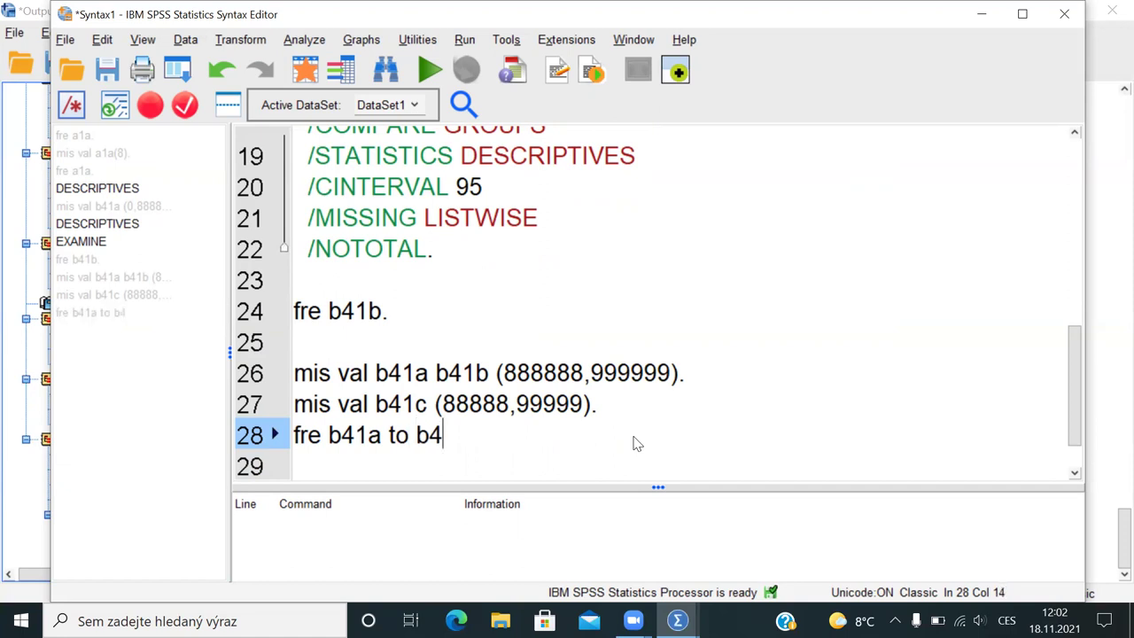
type("1c.")
Step: Run the frequencies command for b41a to b41c
key("shift+Left")
key("shift+Left")
key("shift+Left")
key("shift+Left")
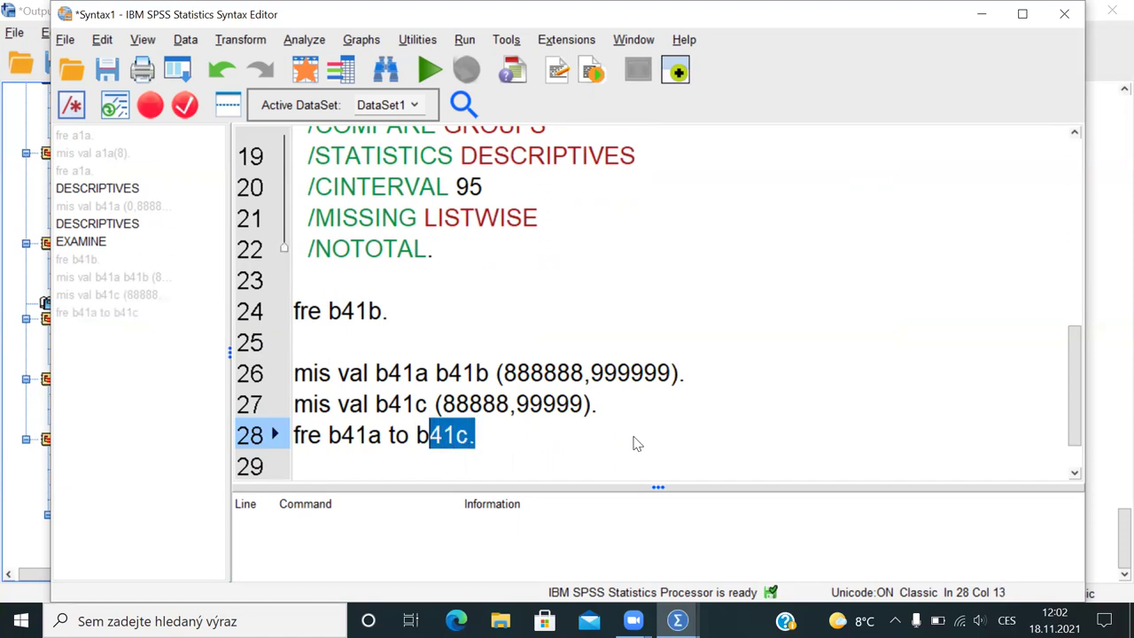
key("ctrl+r")
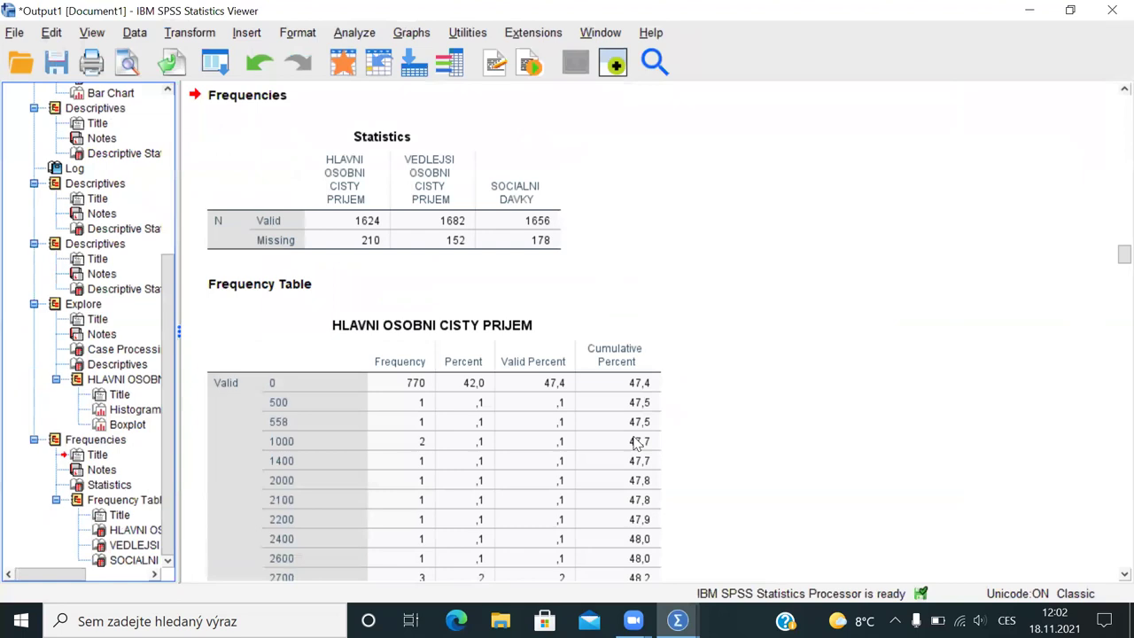
Step: Examine the valid zeros and the missing categories in the frequency tables of the main income, secondary income and social benefits variables
left_click(340, 407)
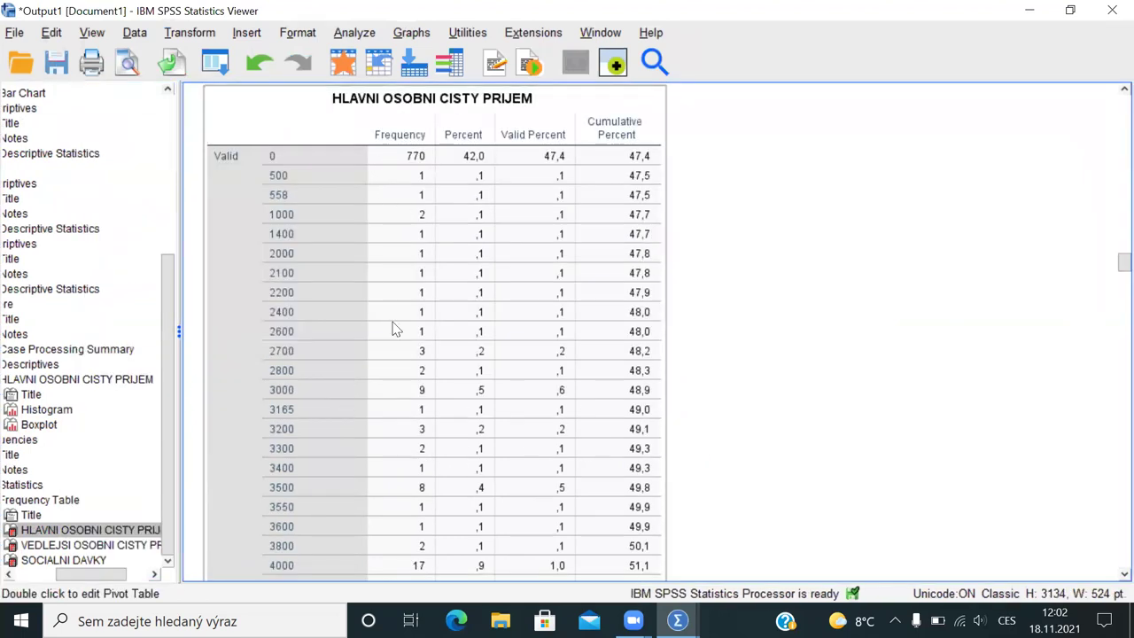
left_click_drag(1118, 263, 1113, 363)
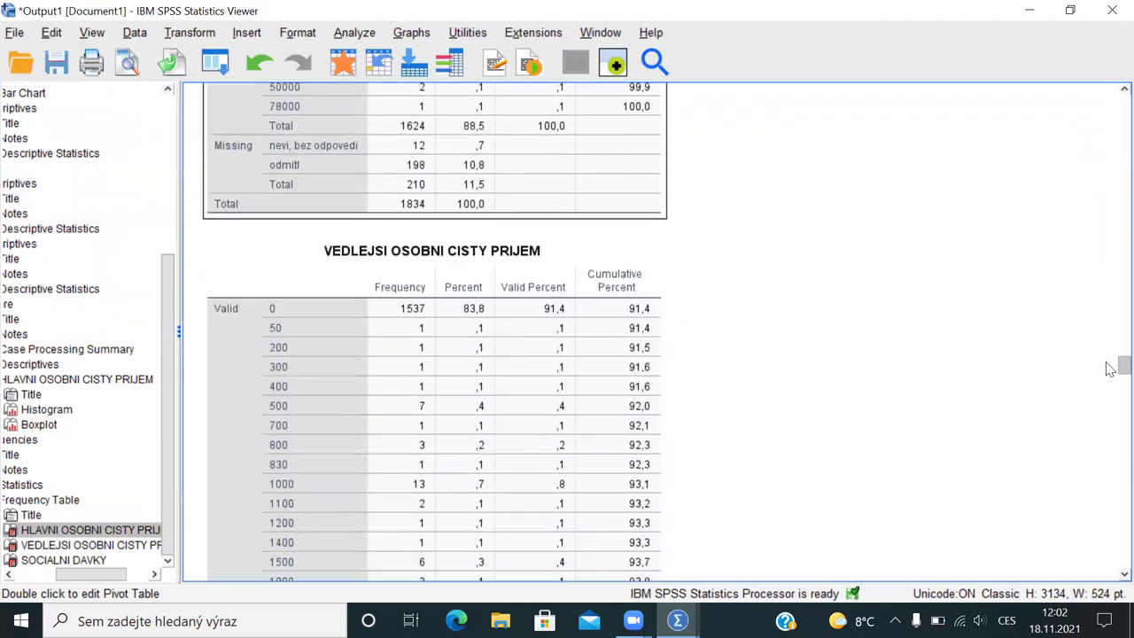
left_click(306, 174)
left_click_drag(1110, 372, 1110, 383)
scroll(1109, 408, "up", 3)
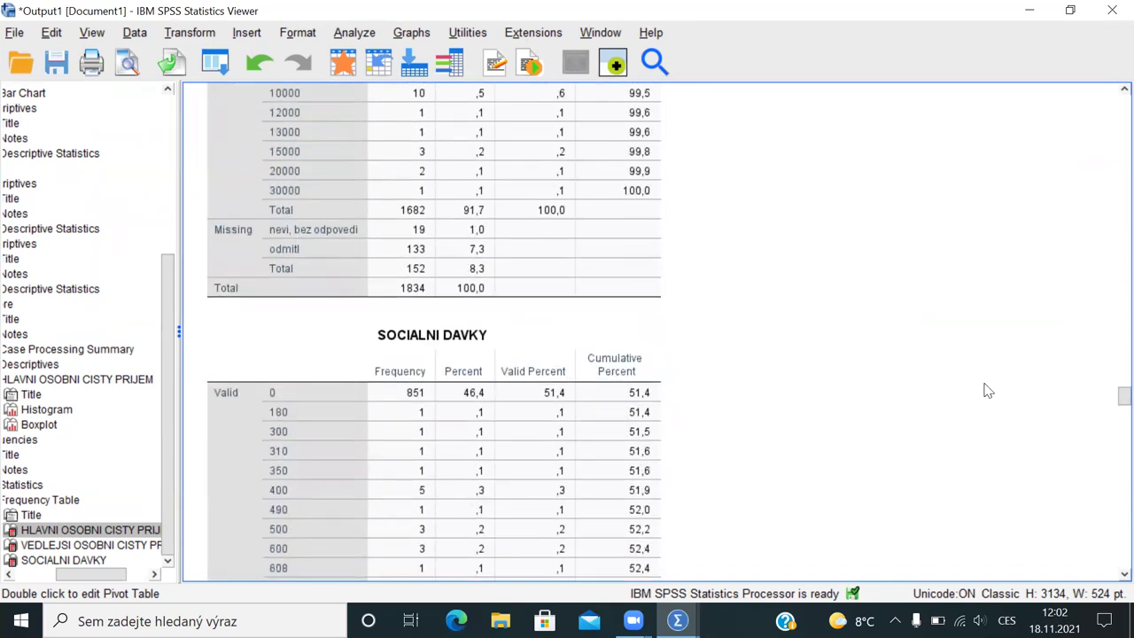
left_click_drag(1109, 406, 1110, 535)
left_click(326, 483)
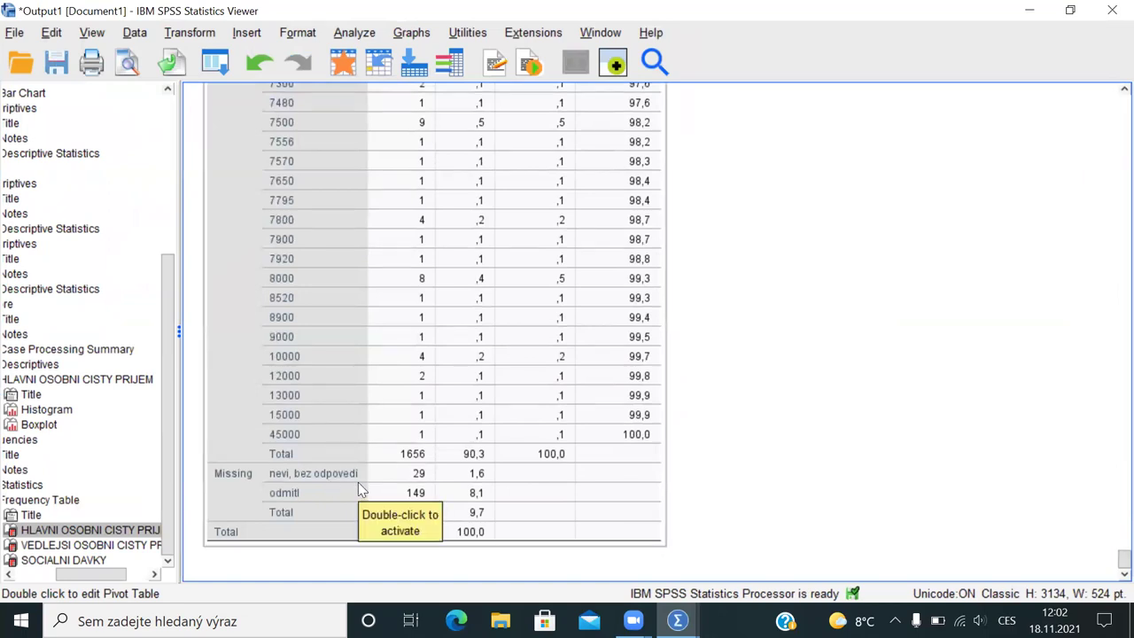
Step: Return to the syntax and start a Compute Variable definition with prijem as the target variable
key("alt+Tab")
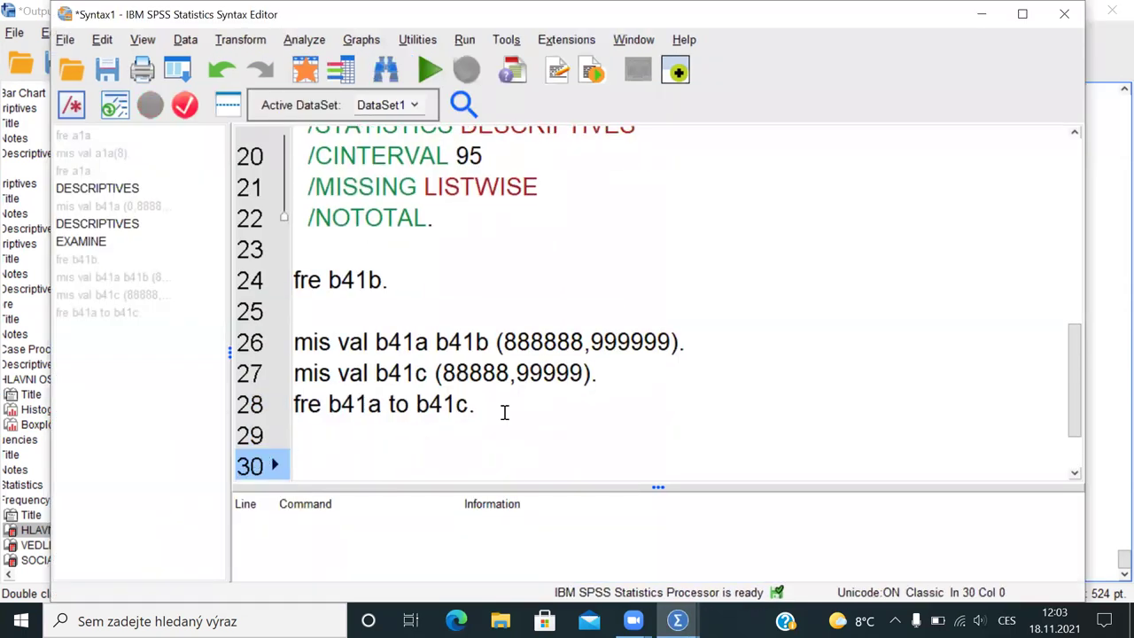
left_click(239, 41)
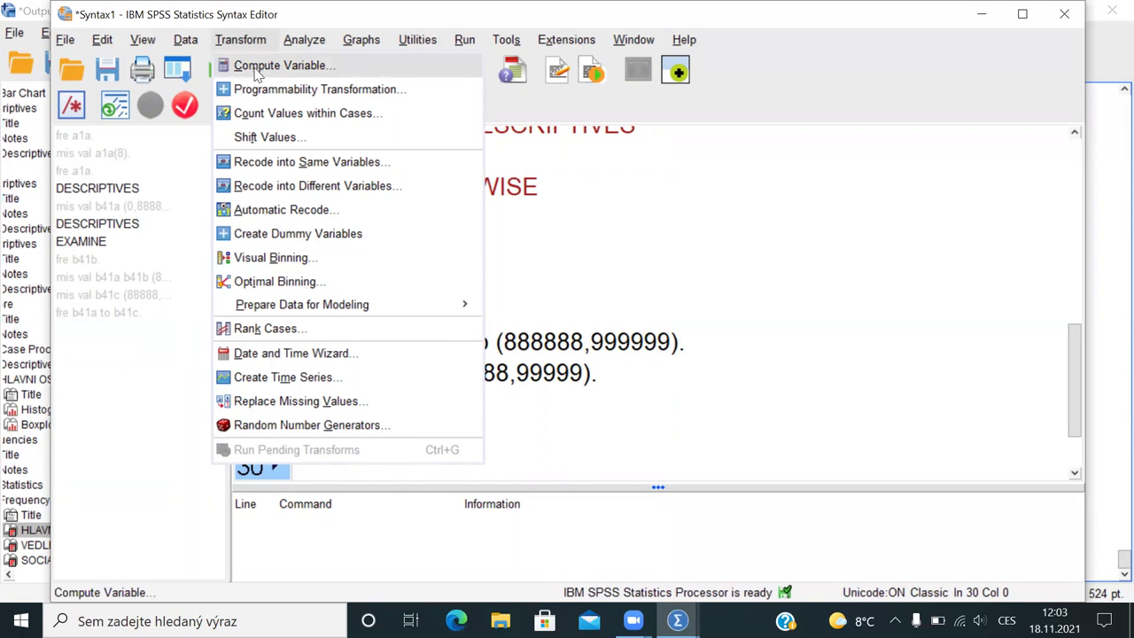
left_click(257, 71)
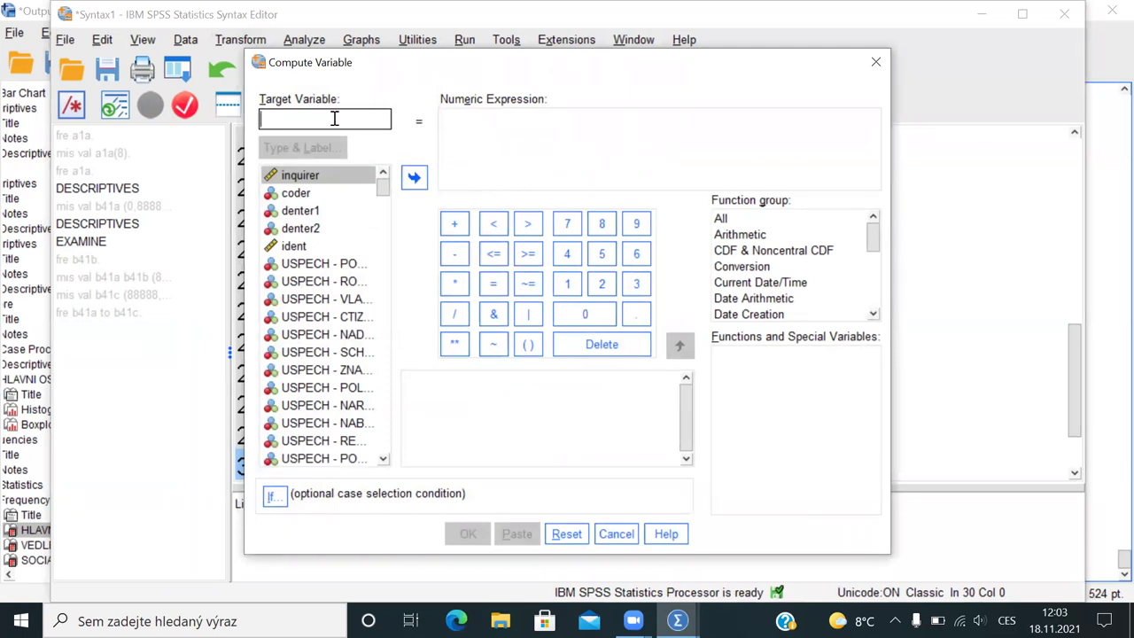
type("prijem")
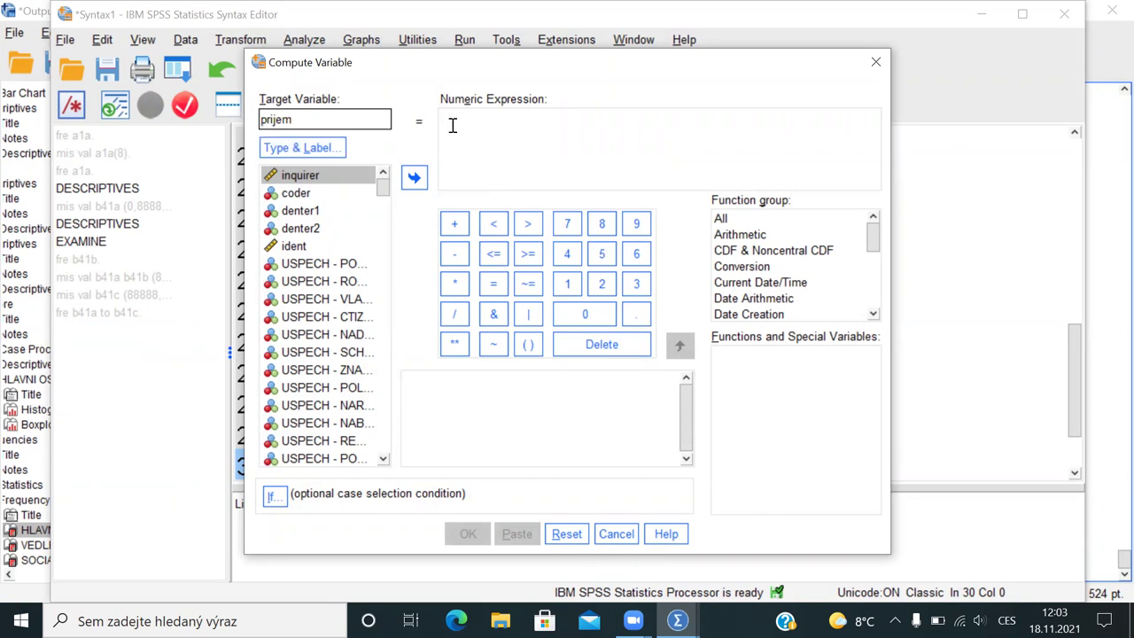
left_click(481, 135)
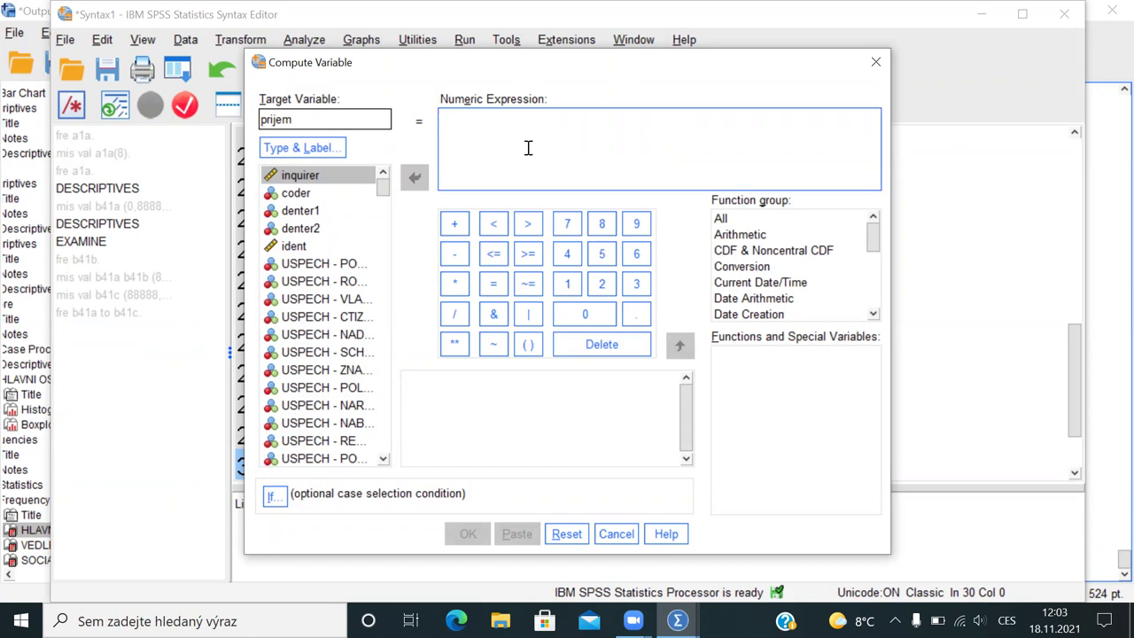
Step: Display the Compute Variable source list by variable names instead of labels and jump to b41a
left_click(306, 264)
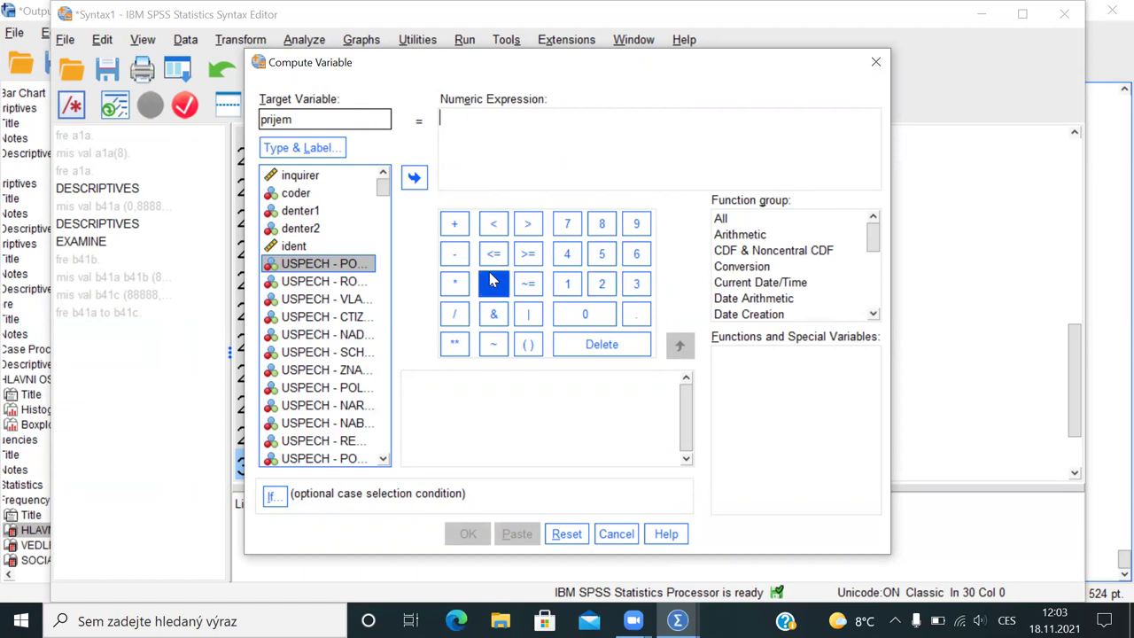
right_click(317, 230)
left_click(312, 252)
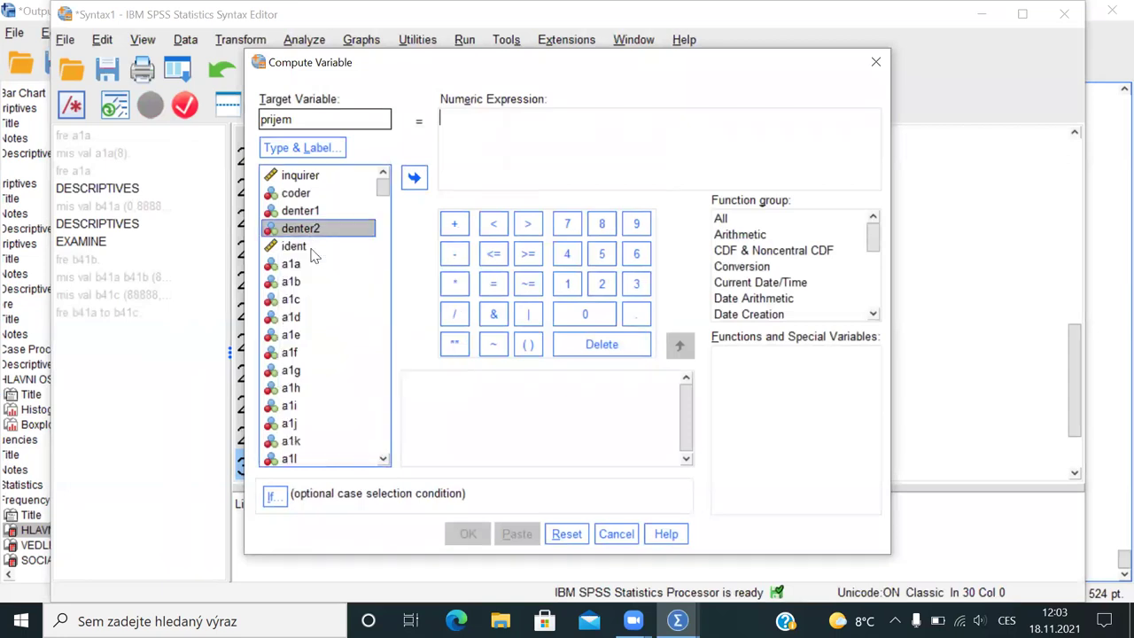
left_click(293, 268)
key("b")
key("4")
key("1")
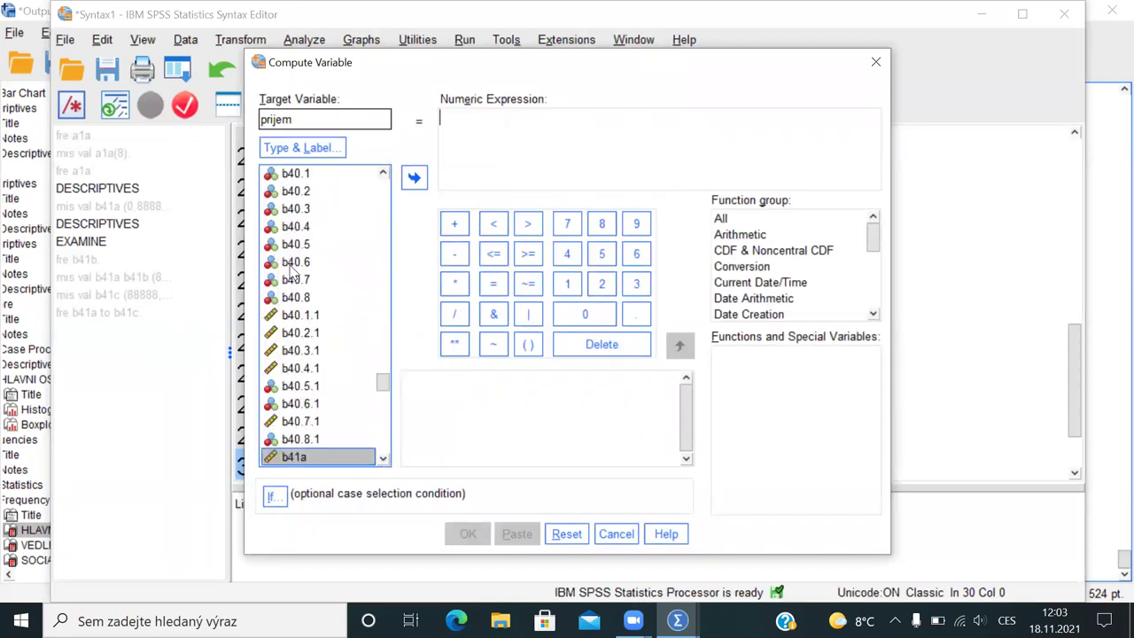
Step: Build the numeric expression b41a + b41b + b41c for the target variable
left_click(384, 459)
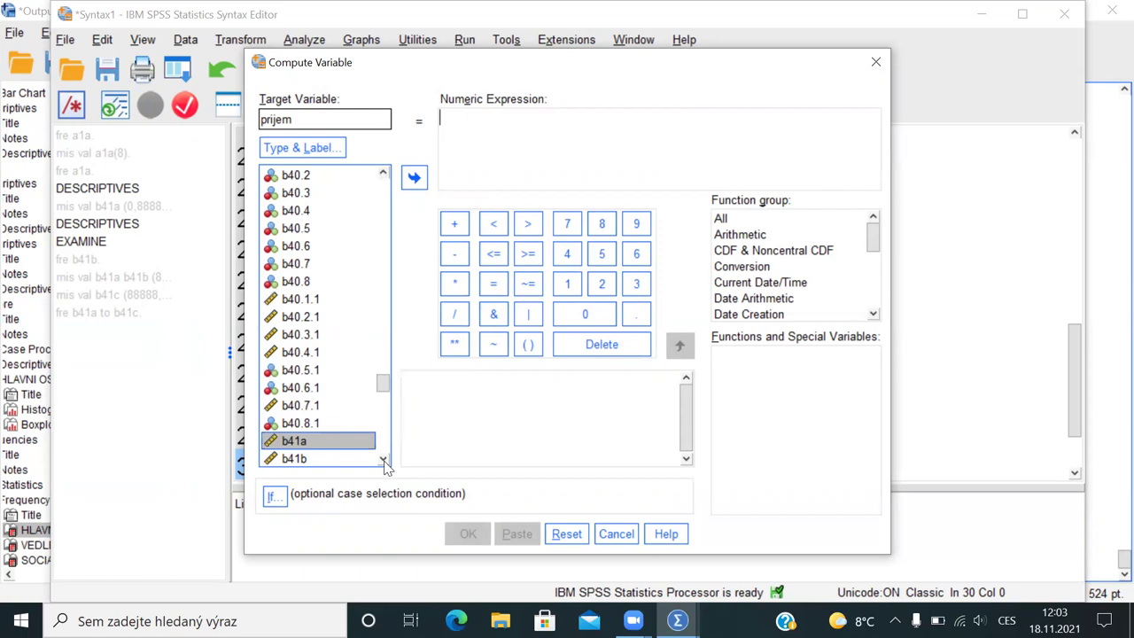
left_click(384, 459)
left_click(384, 459)
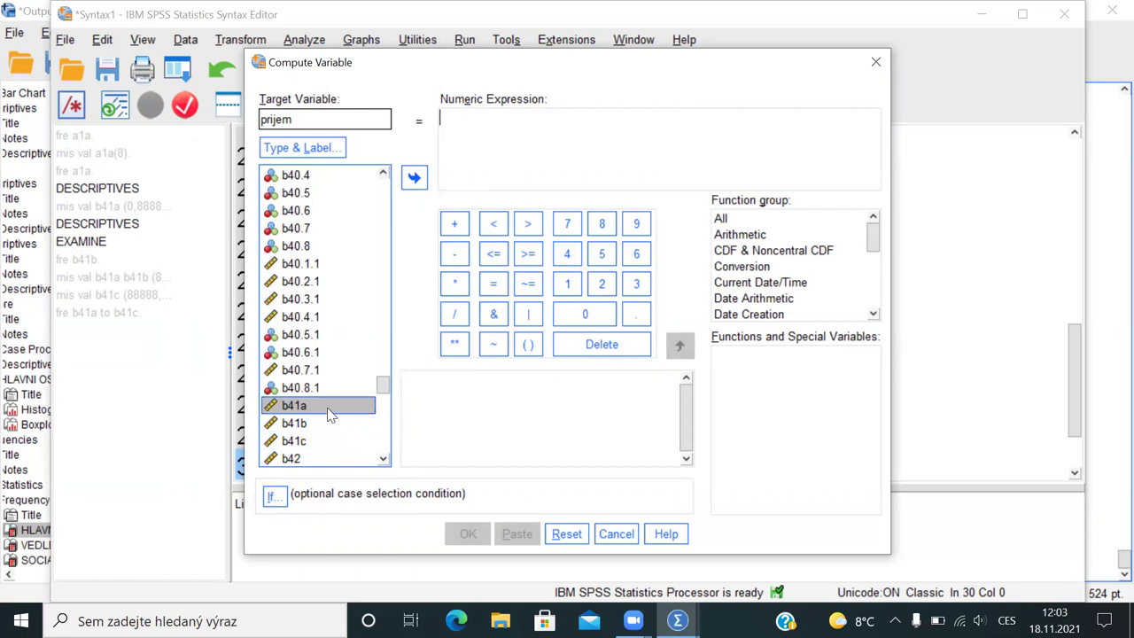
left_click(410, 177)
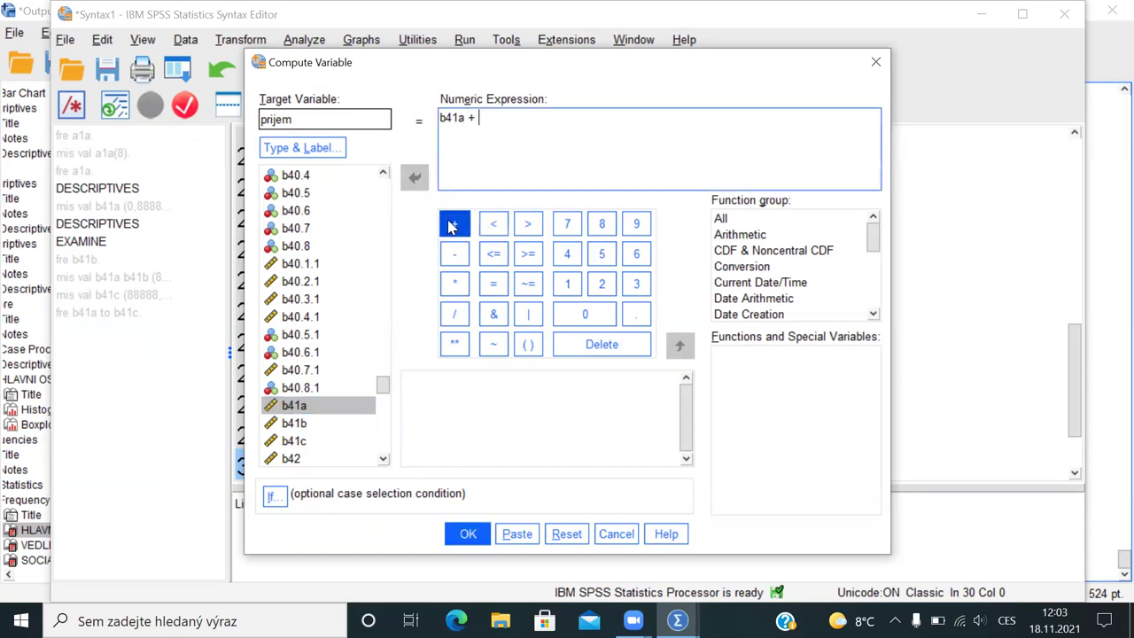
left_click(303, 425)
left_click(412, 177)
left_click(448, 225)
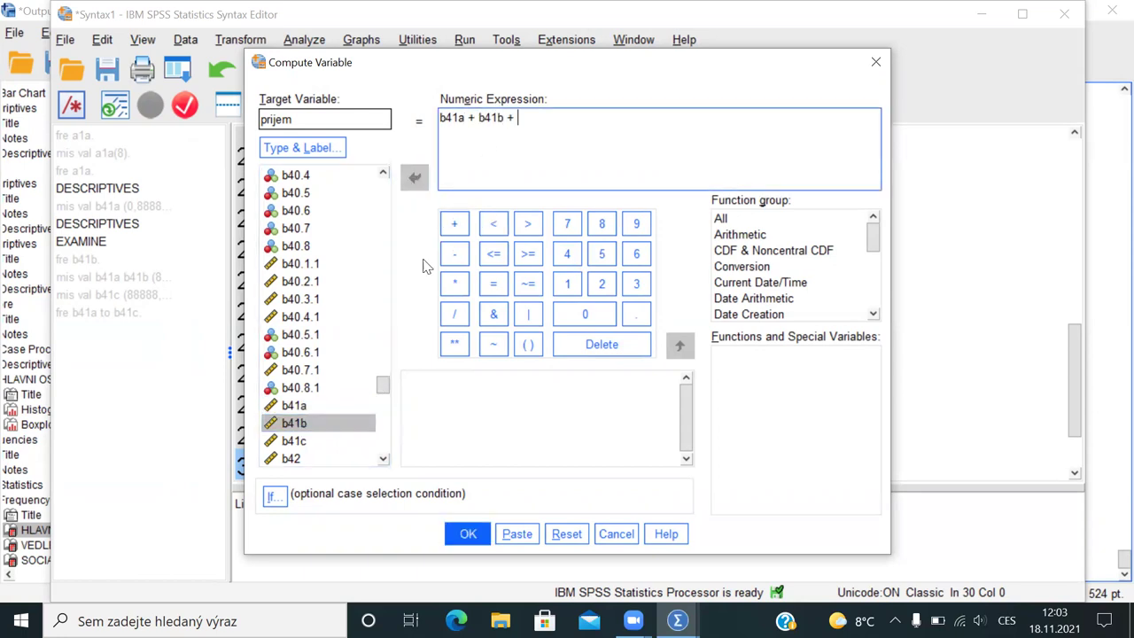
left_click(305, 442)
left_click(412, 182)
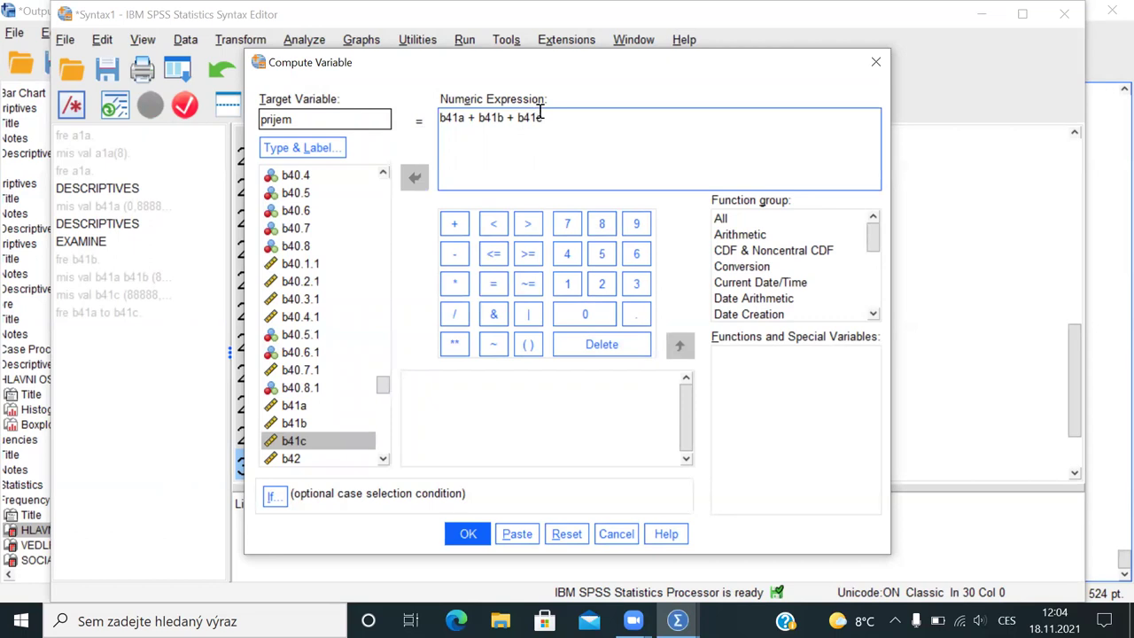
Step: Look up the description of the Sum function among all available functions
left_click(742, 220)
left_click(750, 420)
key("s")
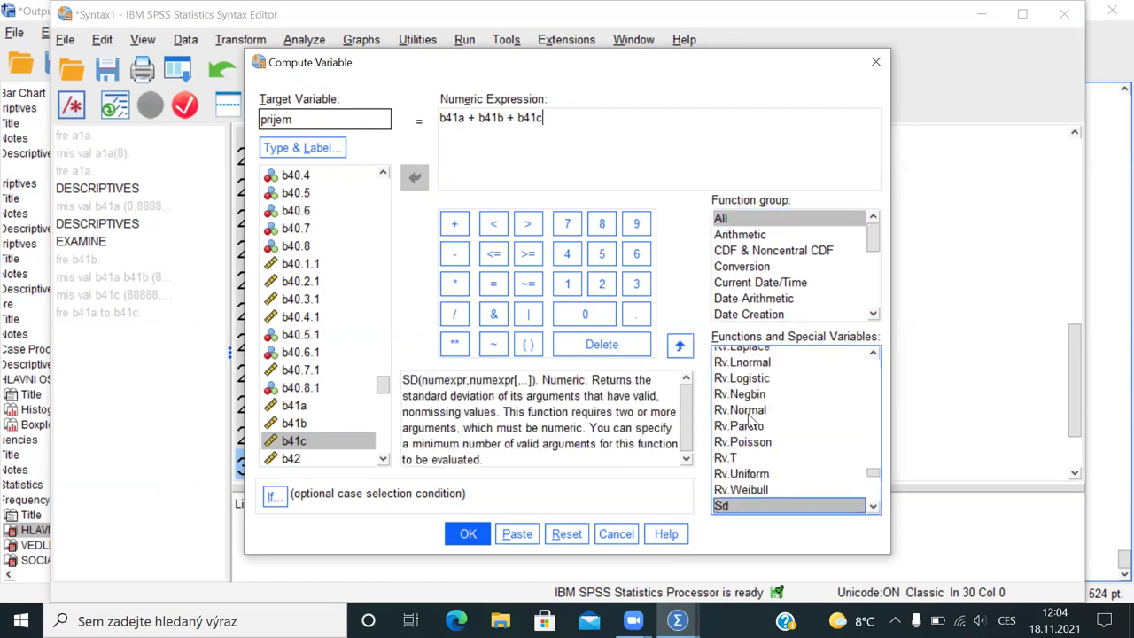
key("u")
left_click(768, 509)
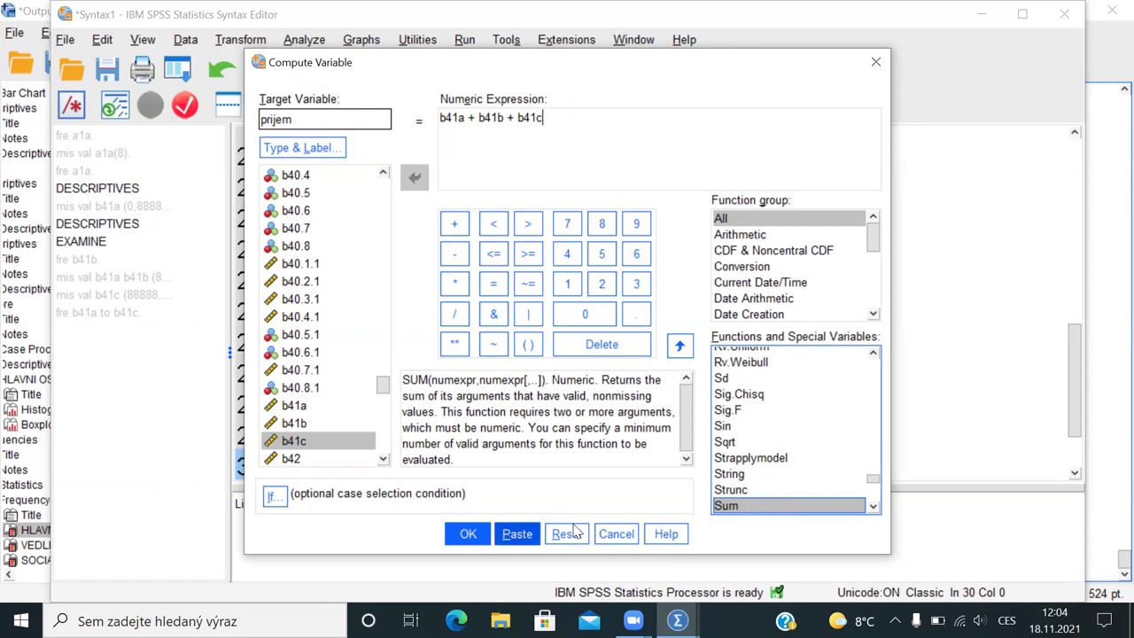
Step: Paste the COMPUTE prijem command into the syntax and remove surplus empty lines above it
left_click(510, 534)
left_click(319, 405)
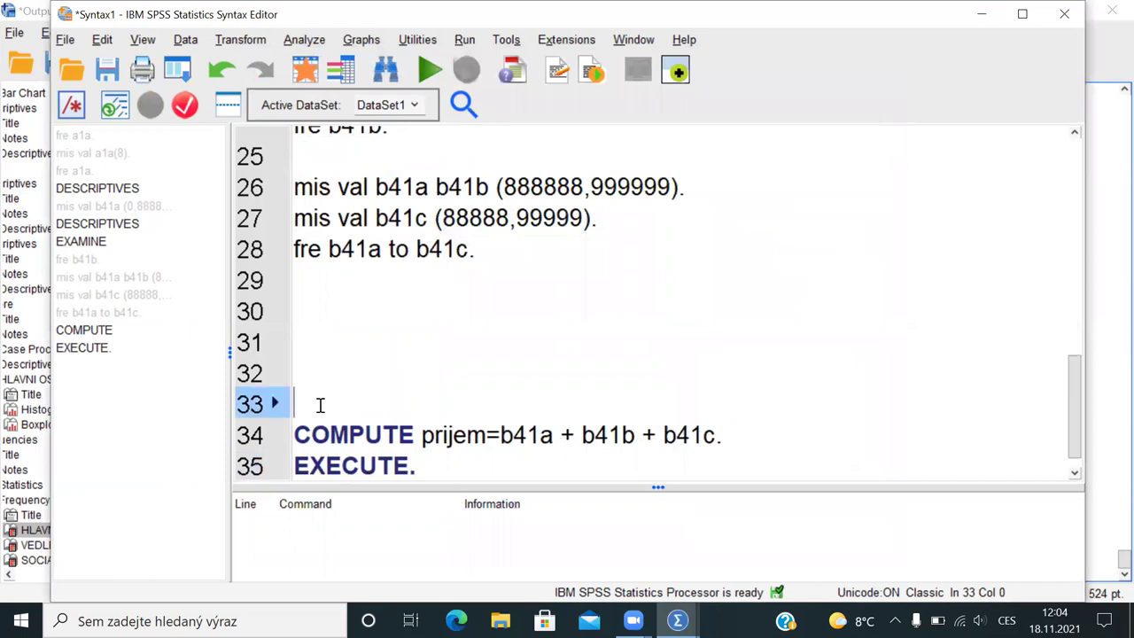
key("BackSpace")
key("BackSpace")
key("BackSpace")
left_click_drag(294, 404, 422, 400)
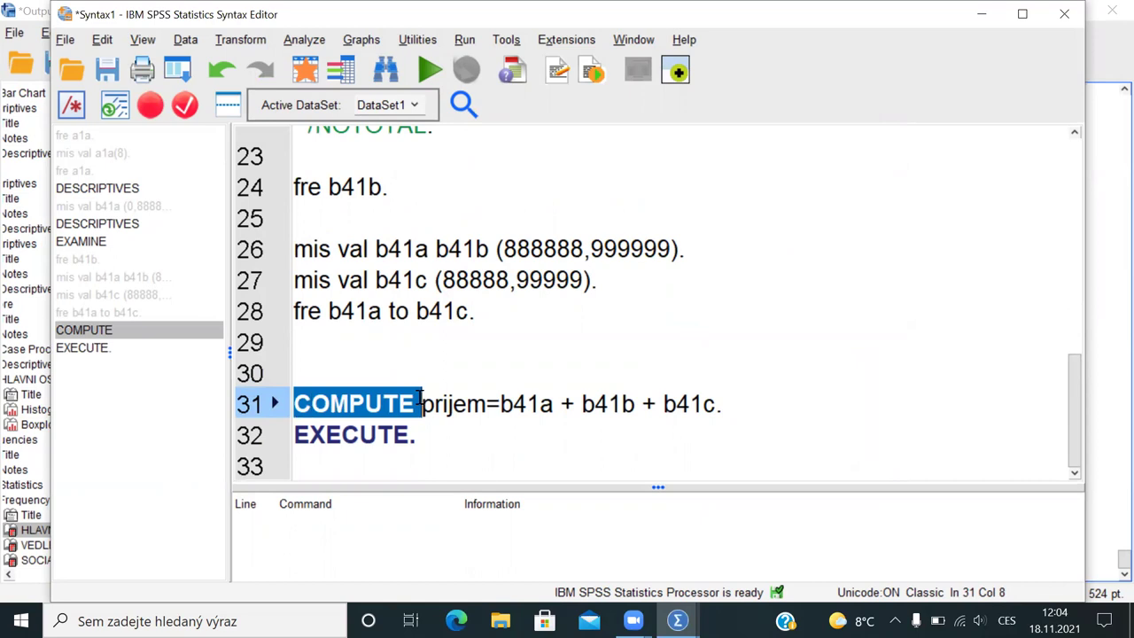
left_click_drag(422, 403, 735, 402)
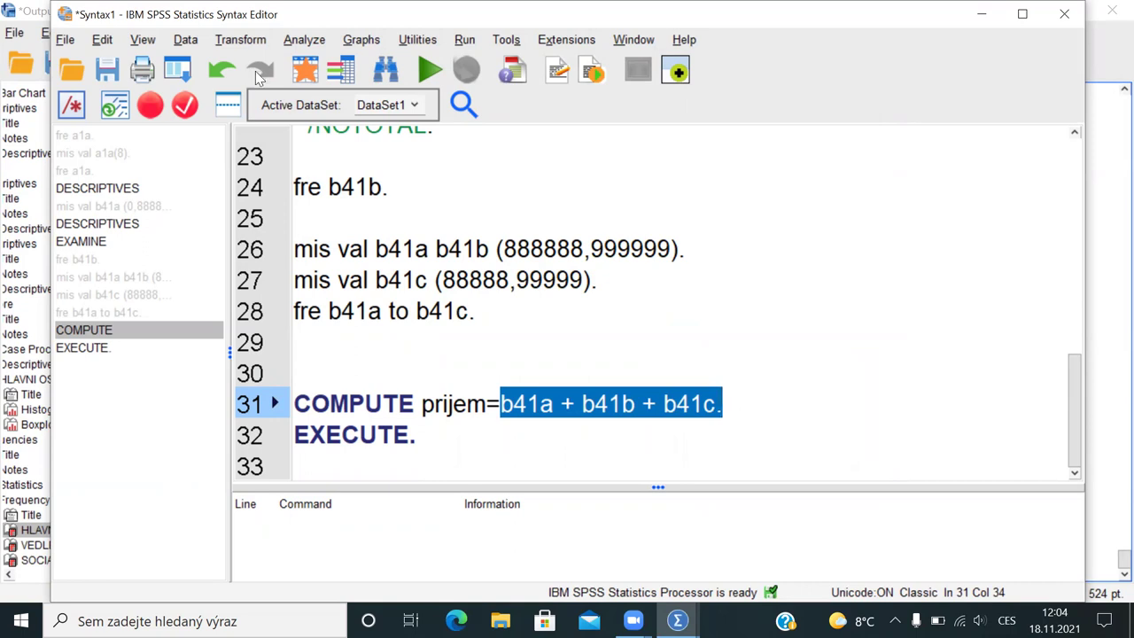
left_click(241, 41)
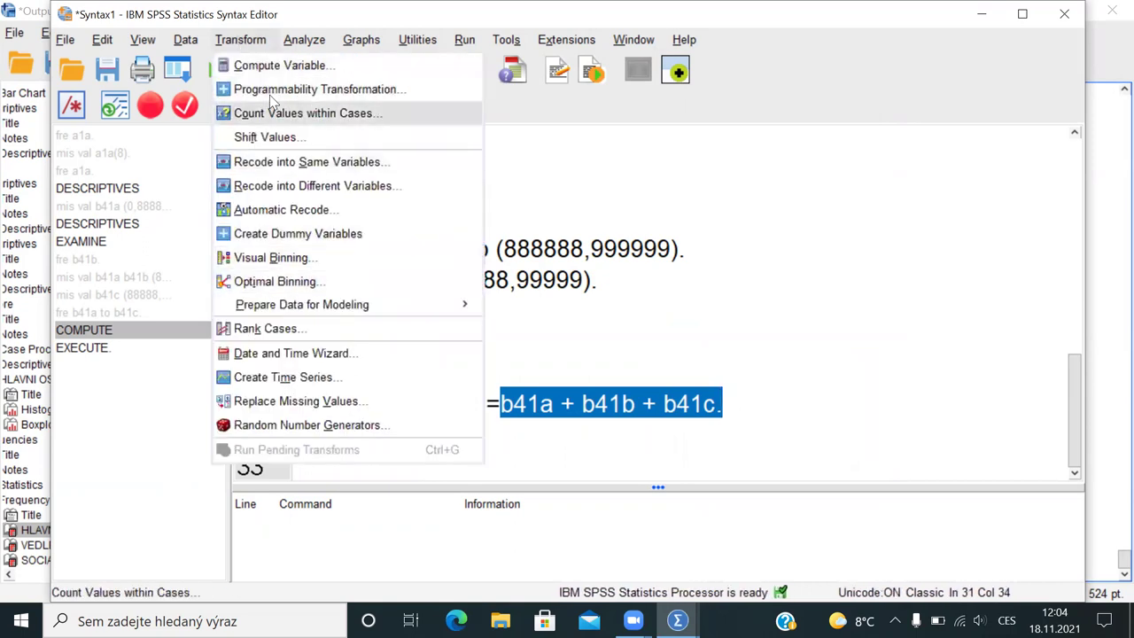
key("Escape")
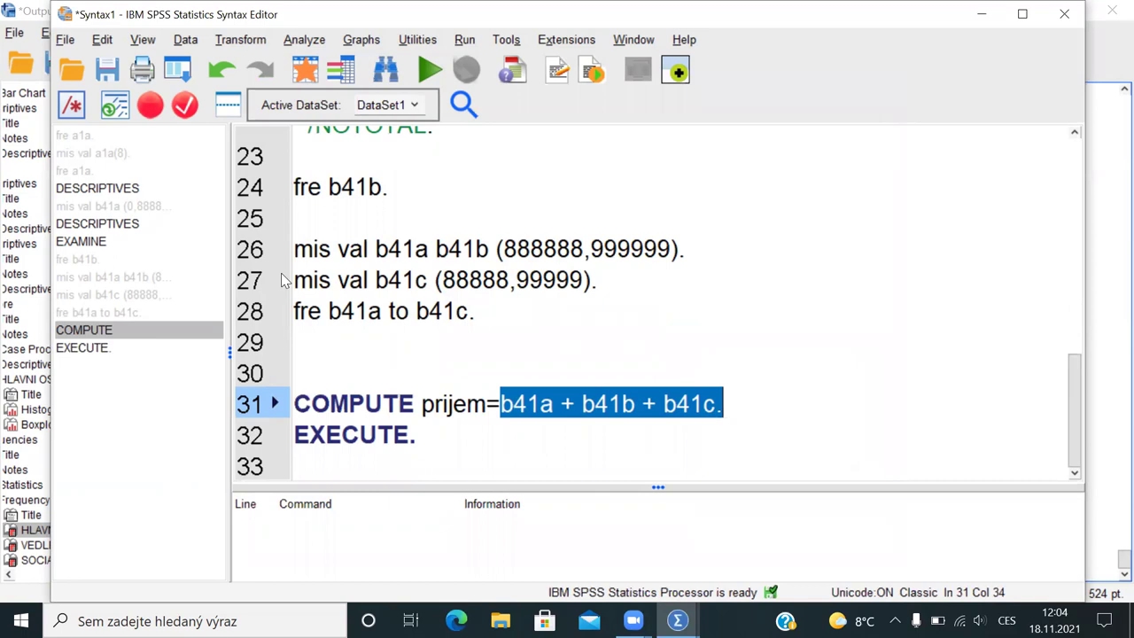
left_click_drag(416, 435, 300, 440)
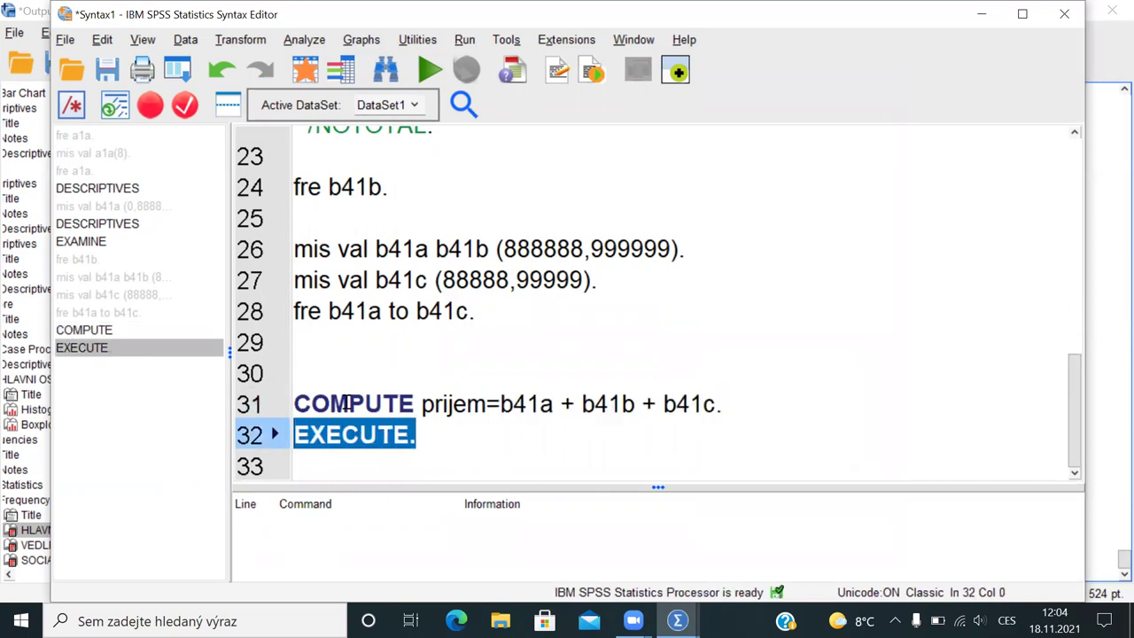
Step: Run the COMPUTE prijem and EXECUTE commands and switch to the data editor
left_click_drag(348, 403, 420, 440)
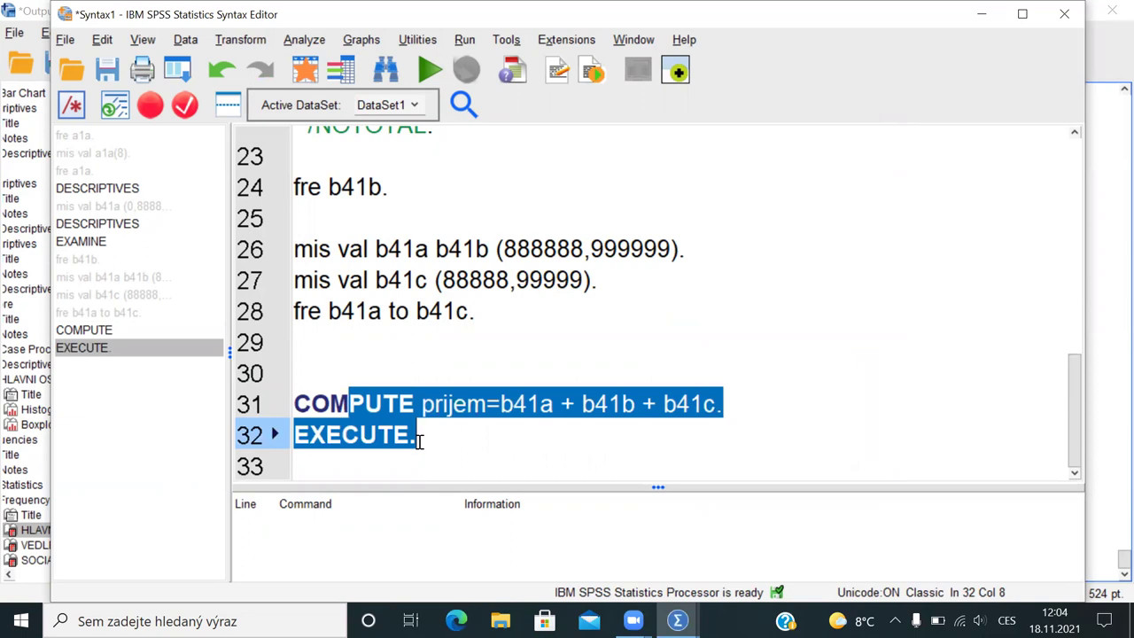
key("ctrl+r")
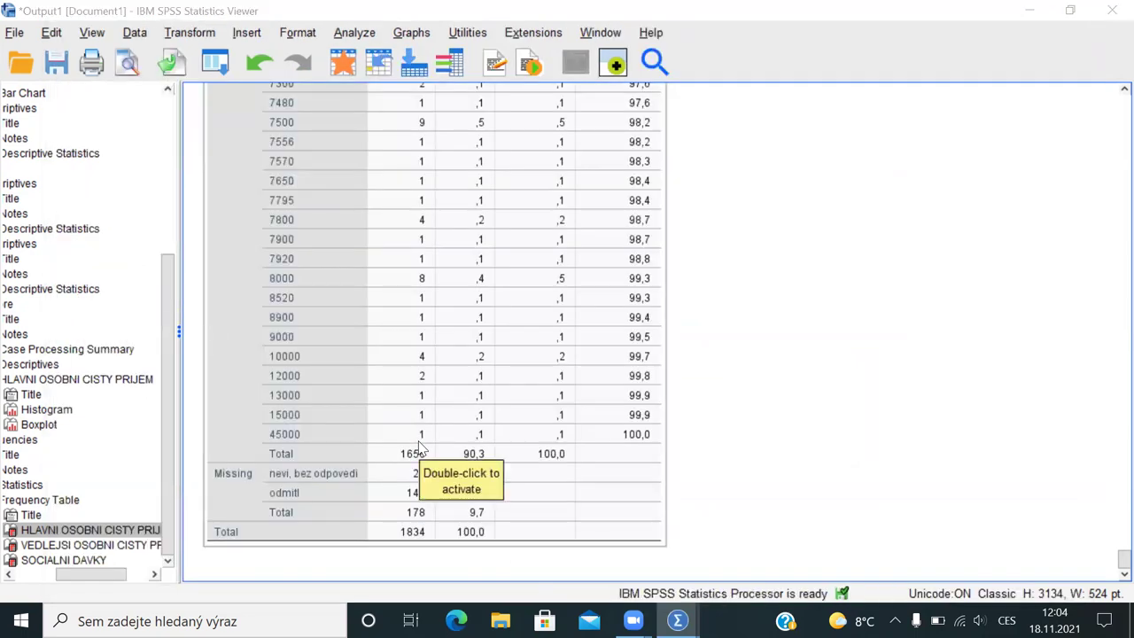
key("alt+Tab")
key("alt+Tab")
key("alt+Tab")
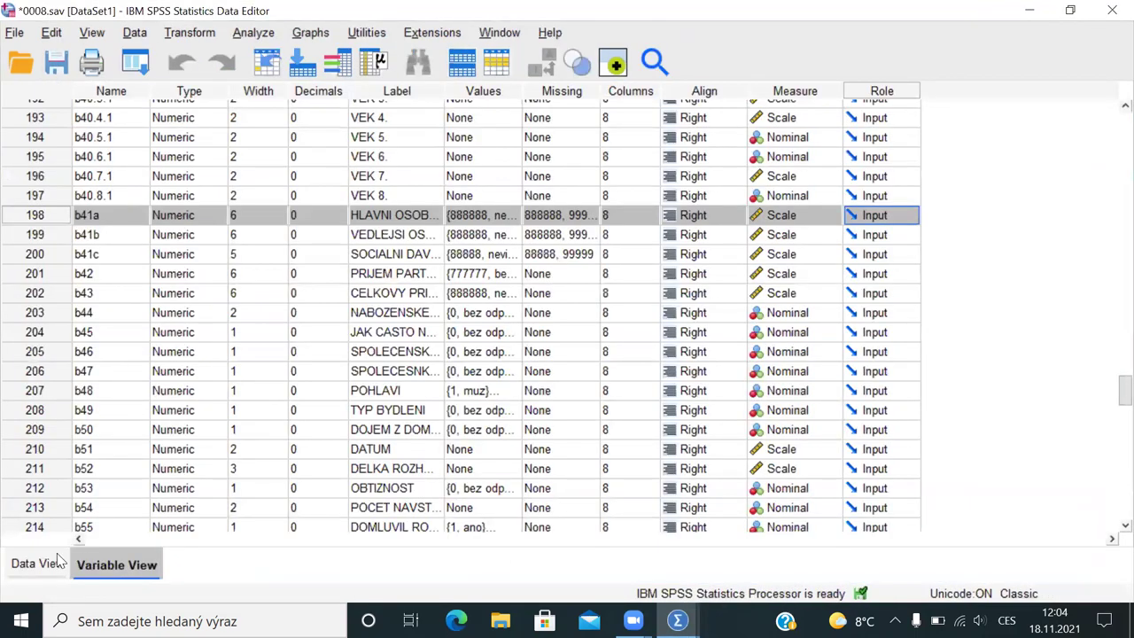
Step: Examine the computed values of the new prijem column at the end of the data view
left_click(59, 562)
left_click_drag(88, 534, 689, 534)
scroll(693, 491, "right", 20)
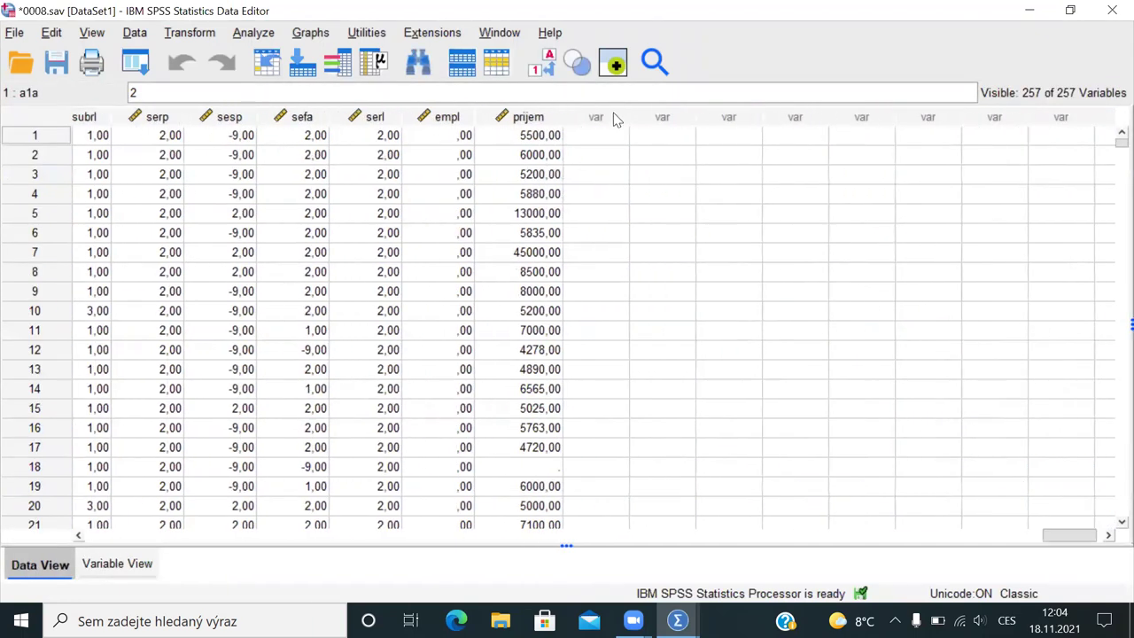
left_click(547, 117)
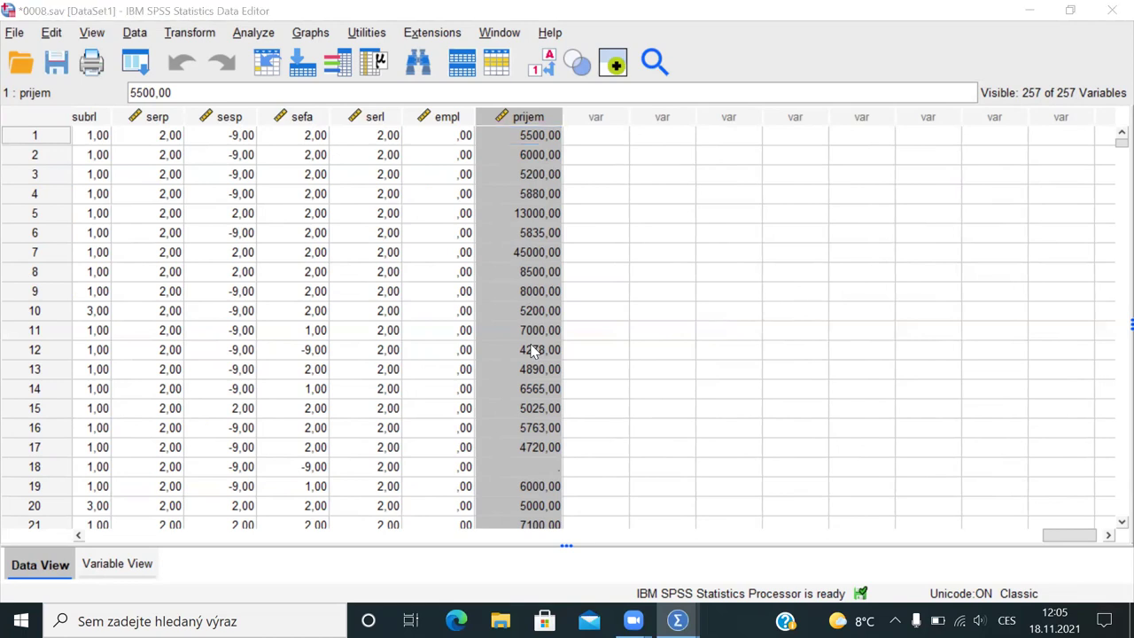
Step: Return to the syntax and add an empty line below the COMPUTE and EXECUTE commands
key("alt+Tab")
key("alt+Tab")
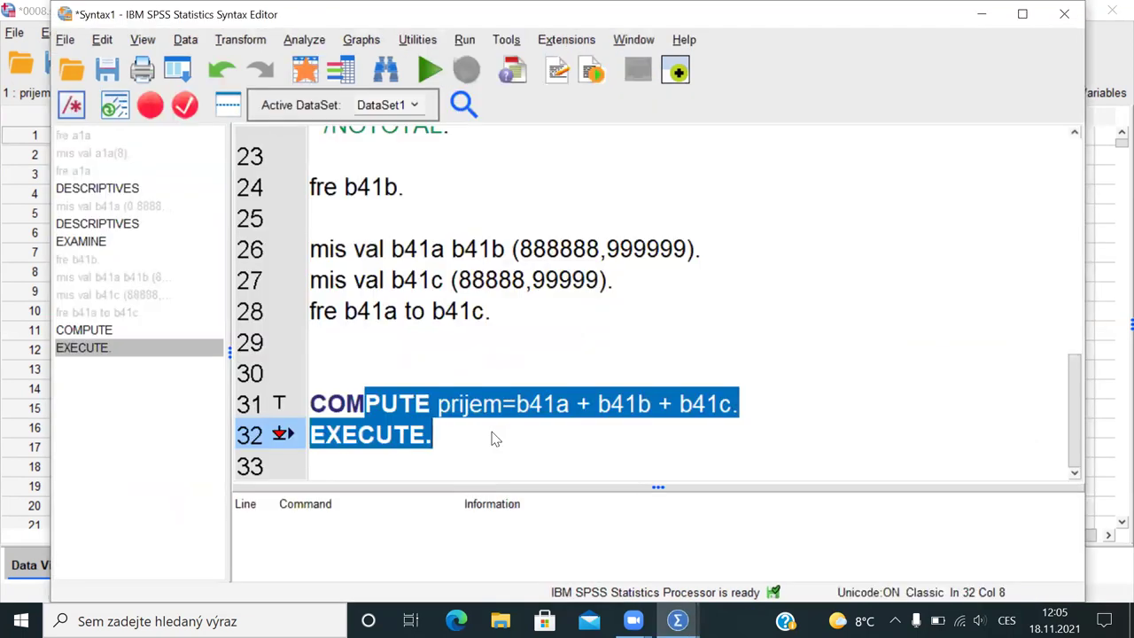
left_click(496, 438)
left_click_drag(421, 404, 493, 410)
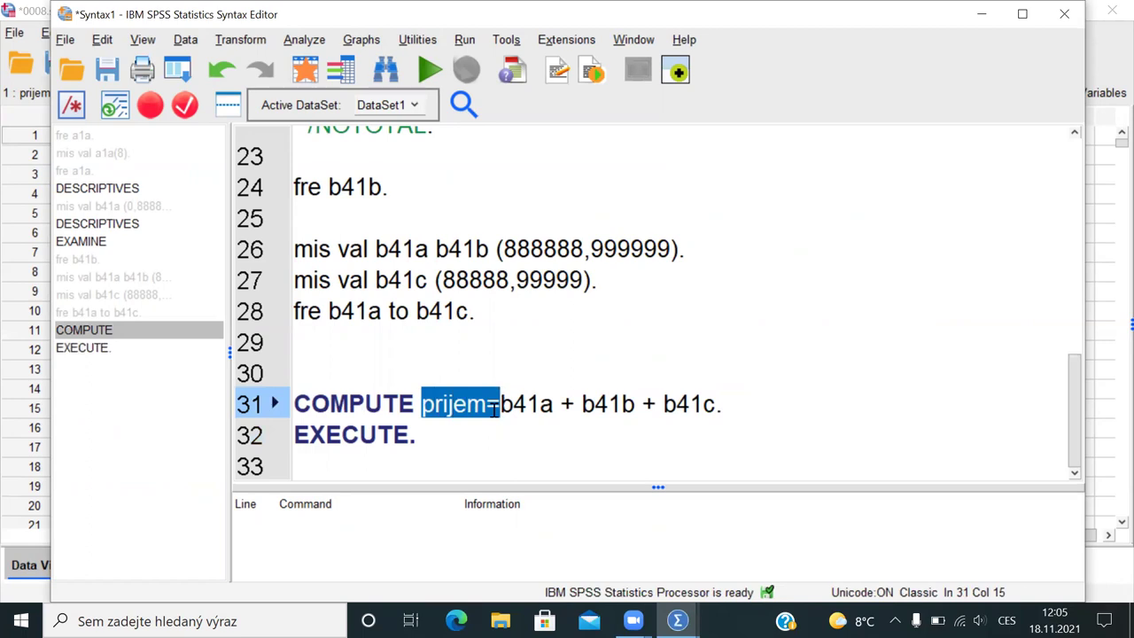
left_click(458, 428)
key("Down")
key("Return")
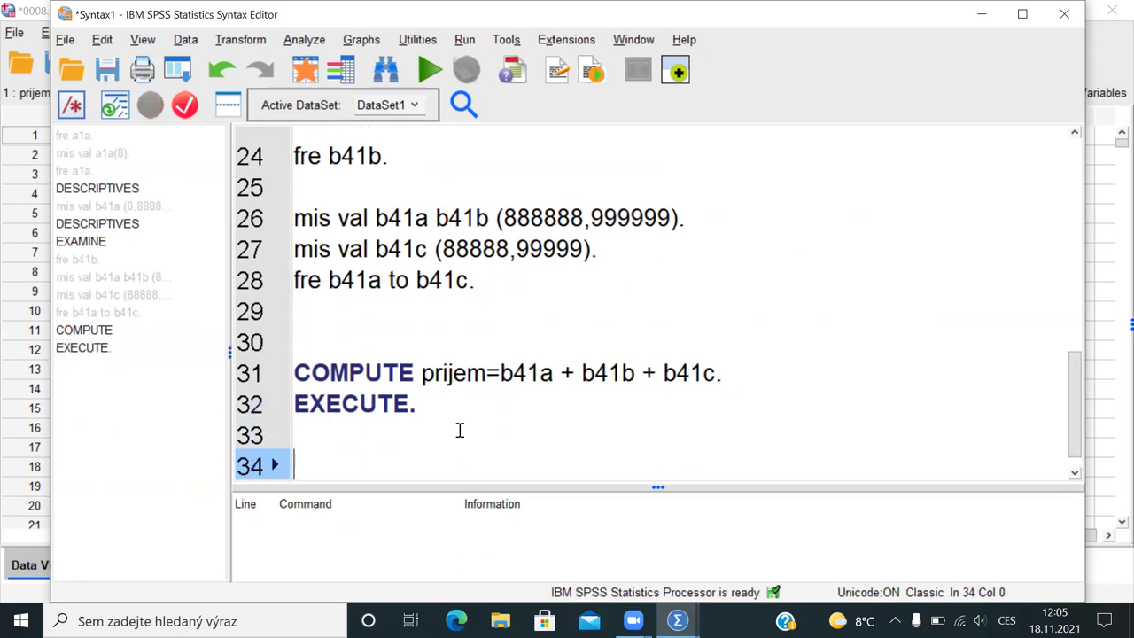
left_click_drag(435, 373, 486, 373)
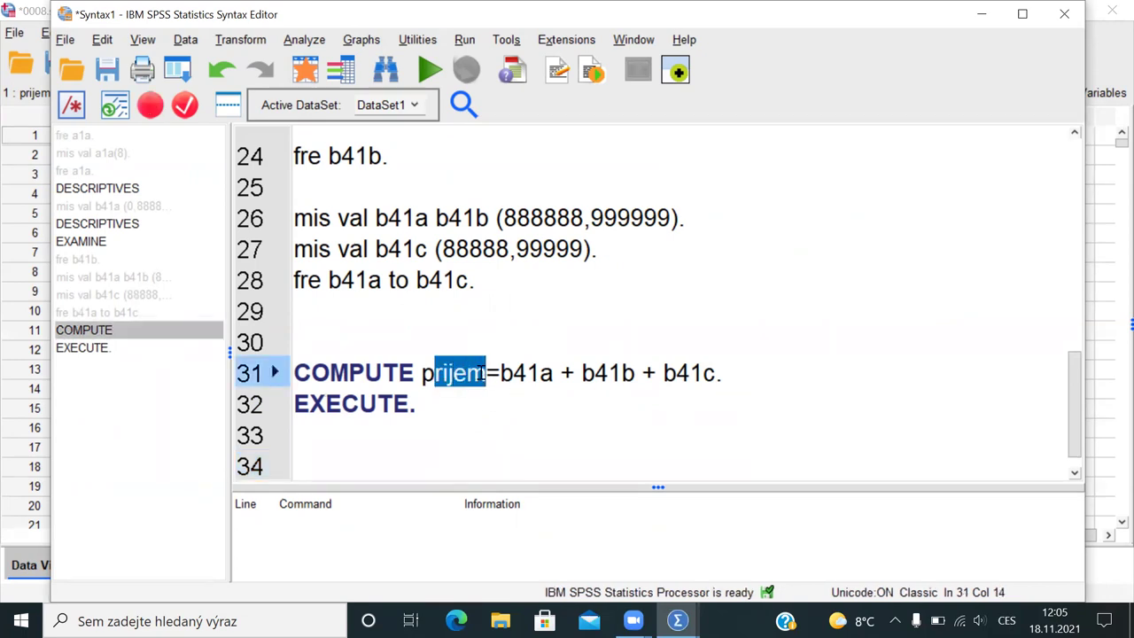
left_click(392, 434)
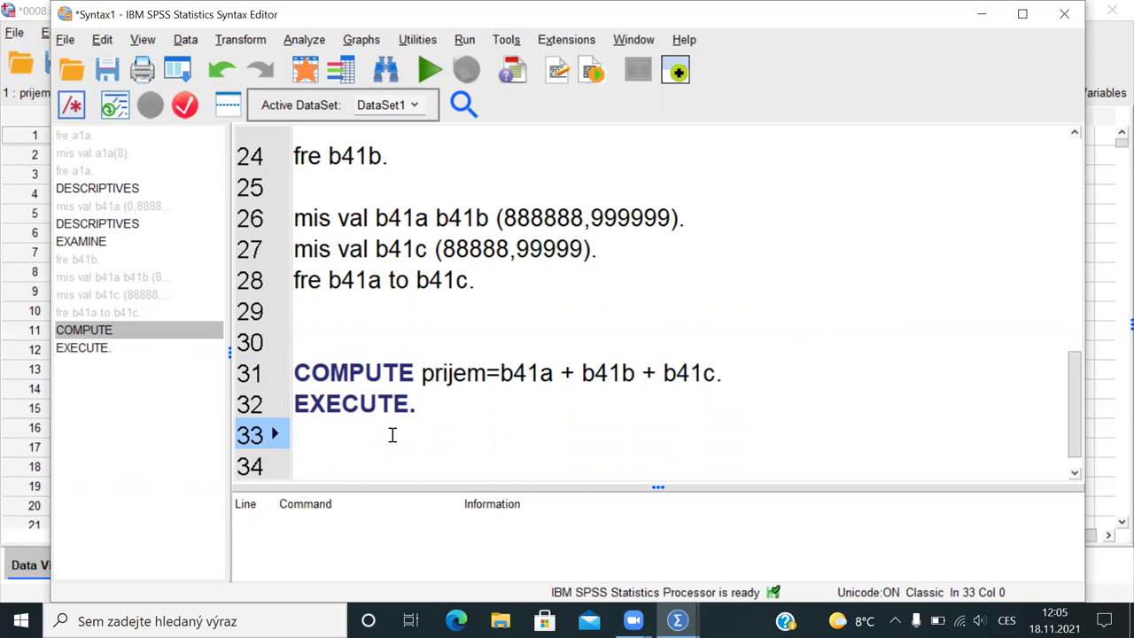
Step: Look up the value labels and missing values of a1a in the variable information
left_click(239, 43)
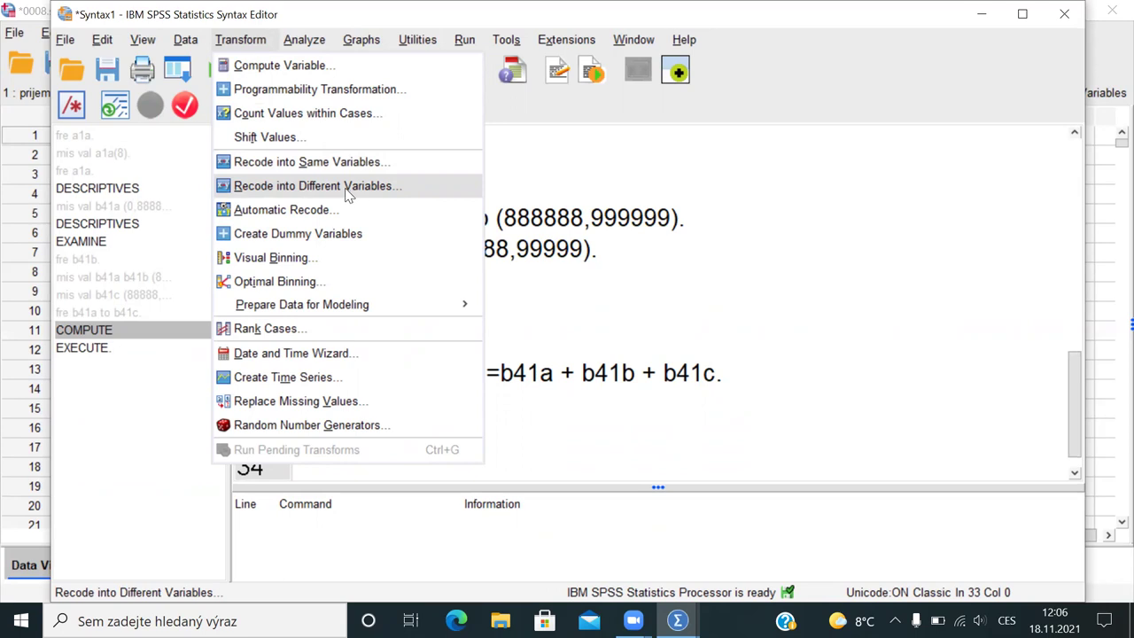
key("Escape")
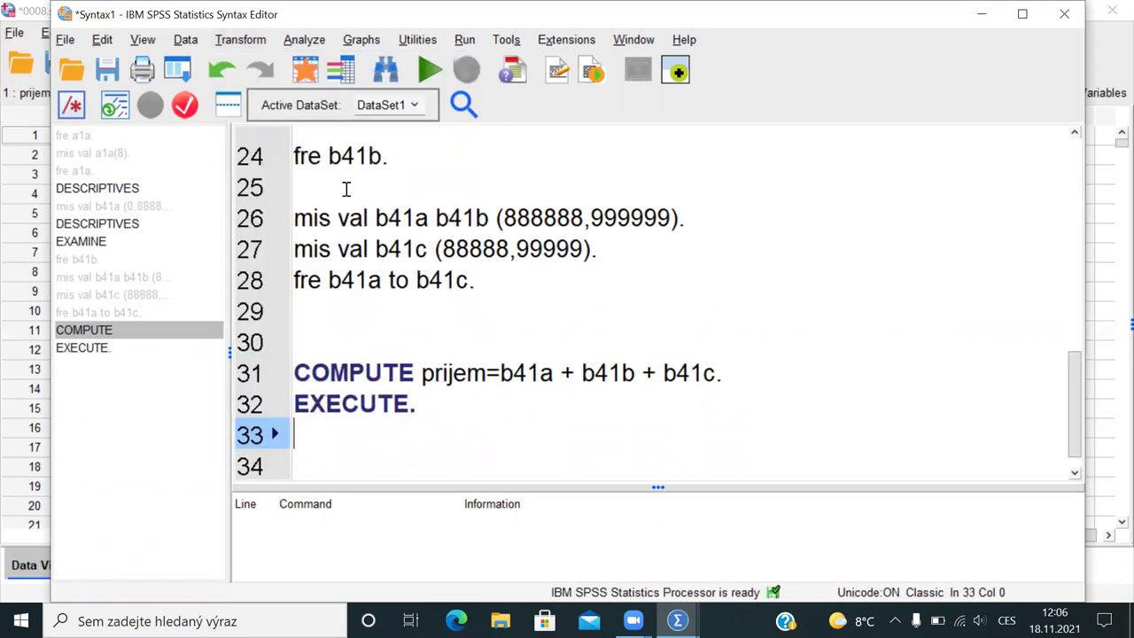
left_click(341, 71)
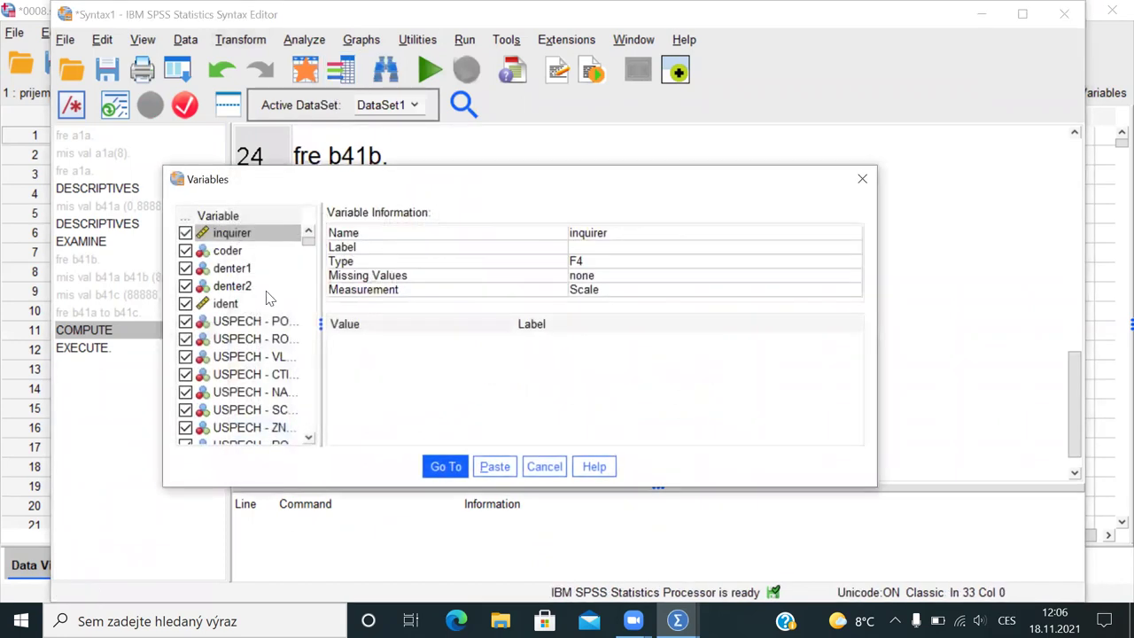
left_click(258, 320)
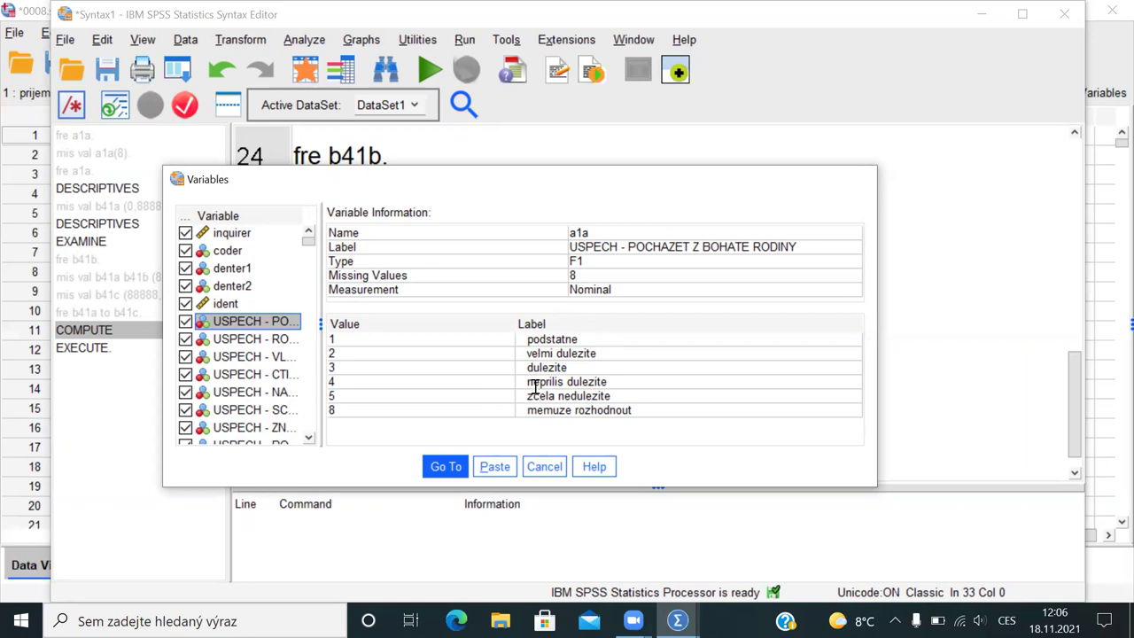
Step: Start Recode into Different Variables, list the variables by name and add a1a as the input variable
key("Escape")
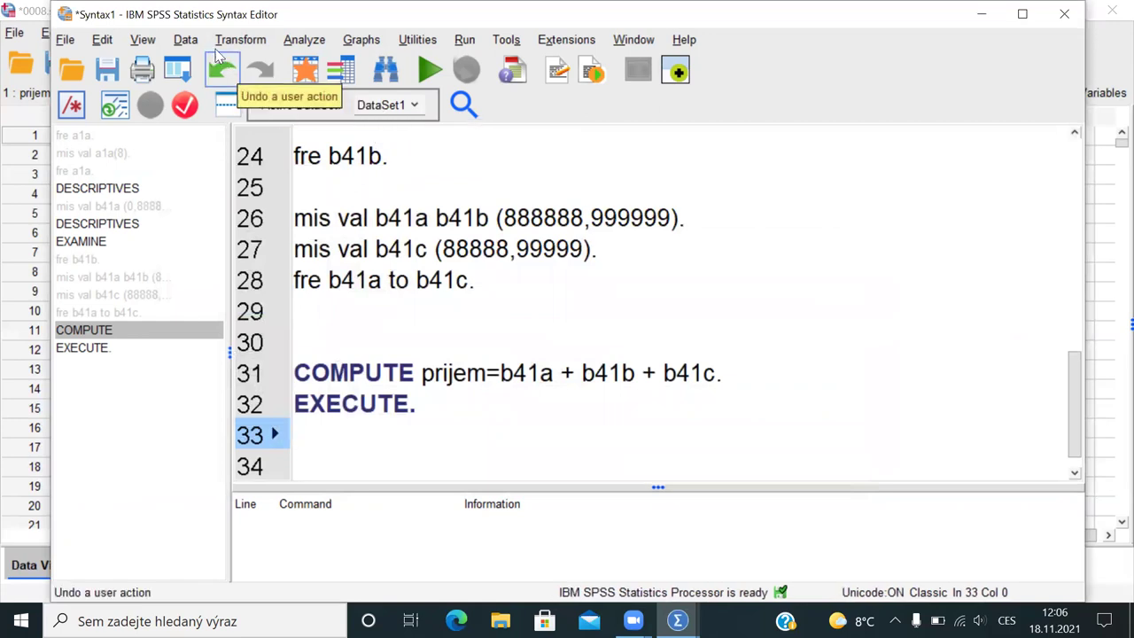
left_click(245, 40)
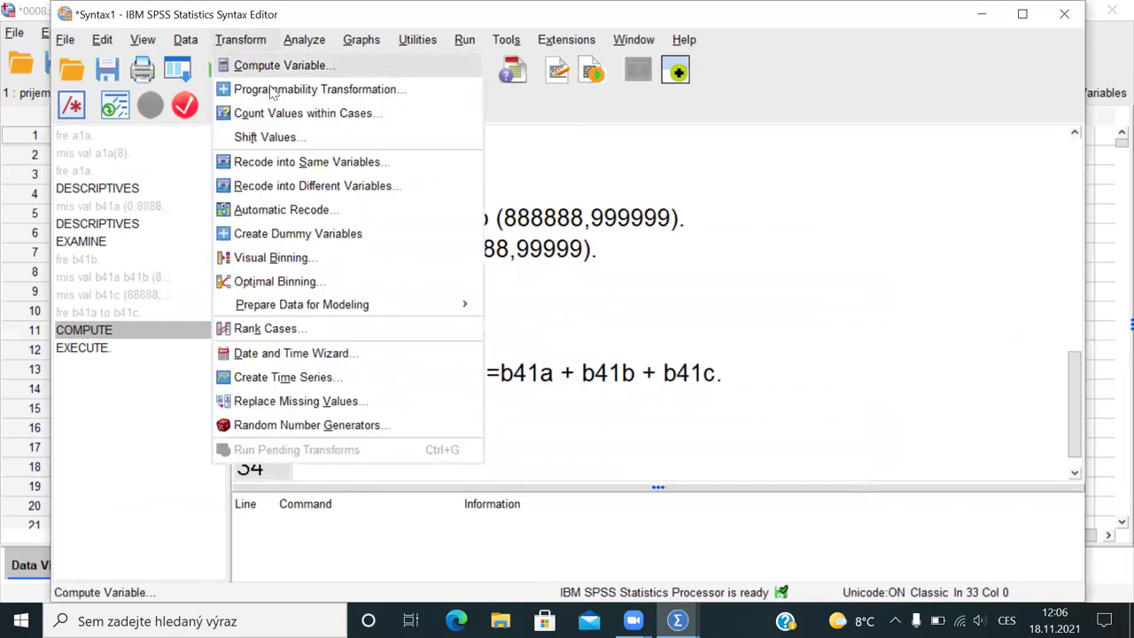
left_click(297, 186)
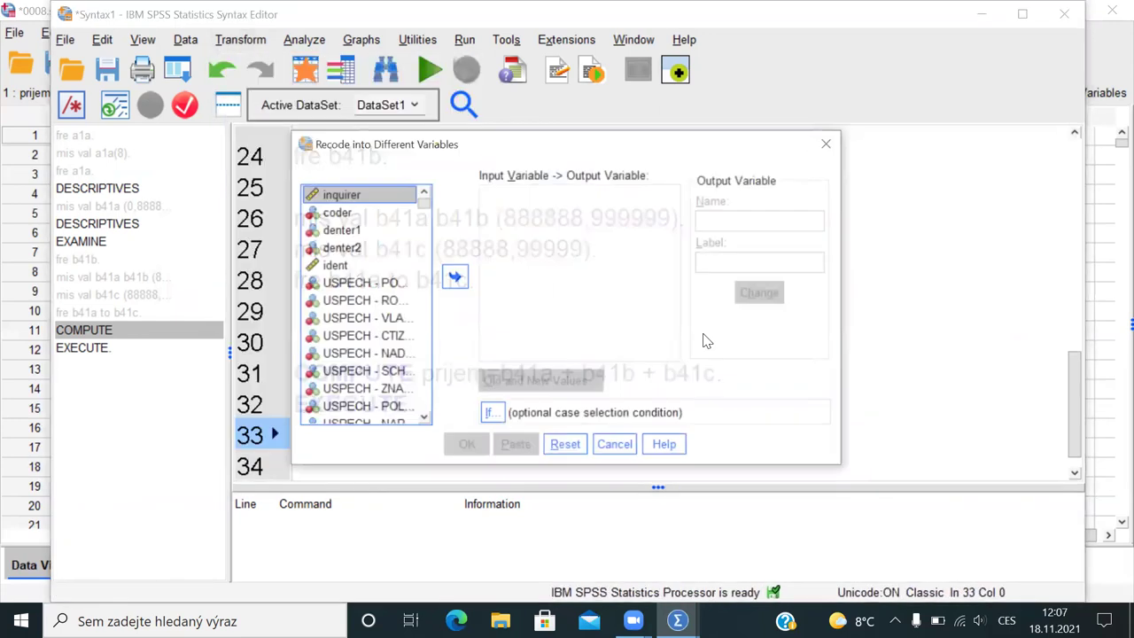
right_click(376, 286)
left_click(381, 305)
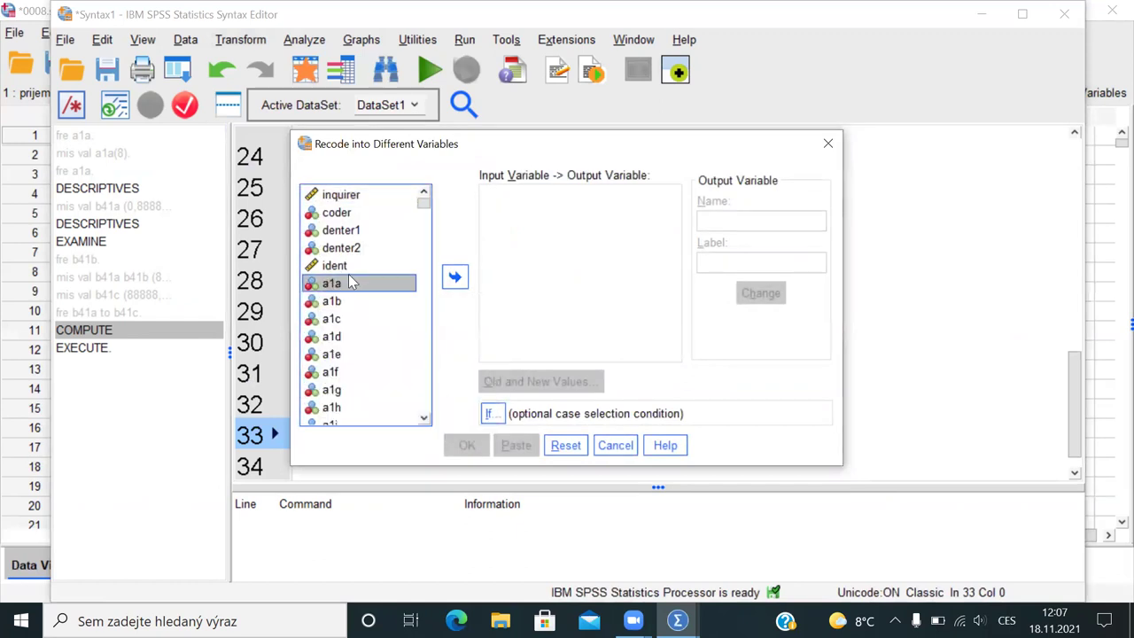
left_click(455, 277)
Step: Name the output variable a1a_rec and assign it to a1a
left_click(735, 222)
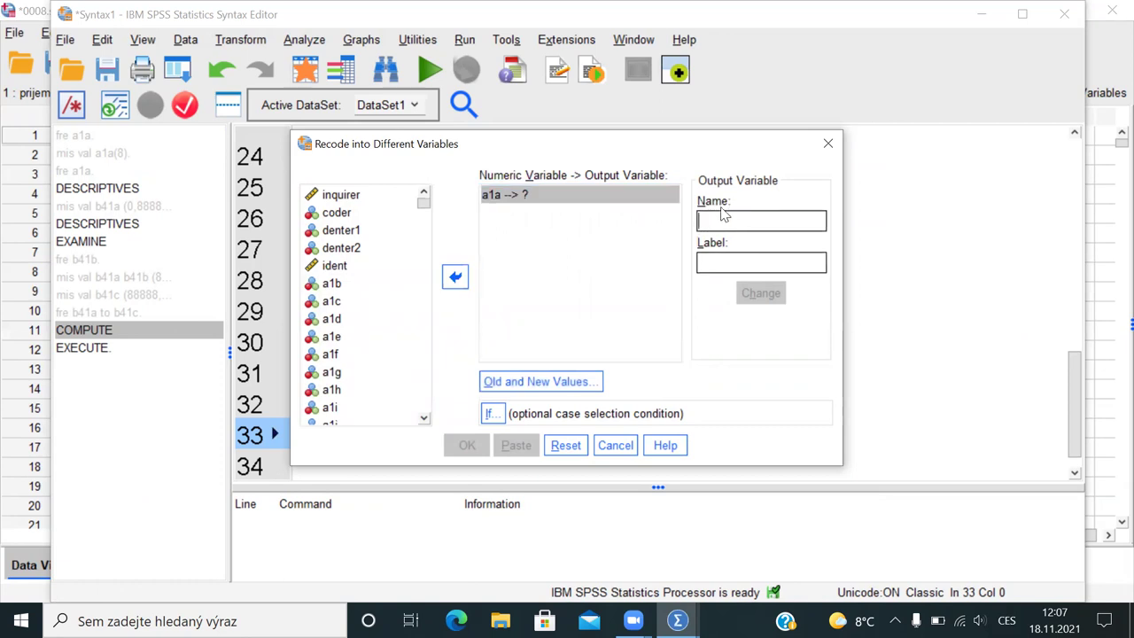
type("a")
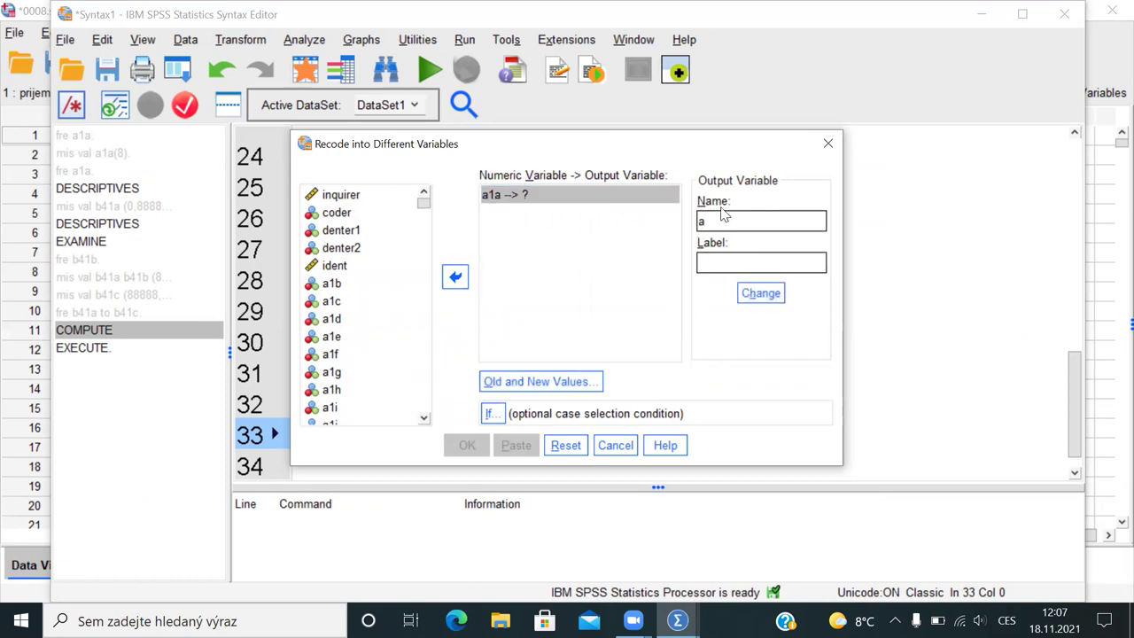
type("1a")
key("alt+shift")
key("alt+shift")
type("_rec")
left_click(759, 301)
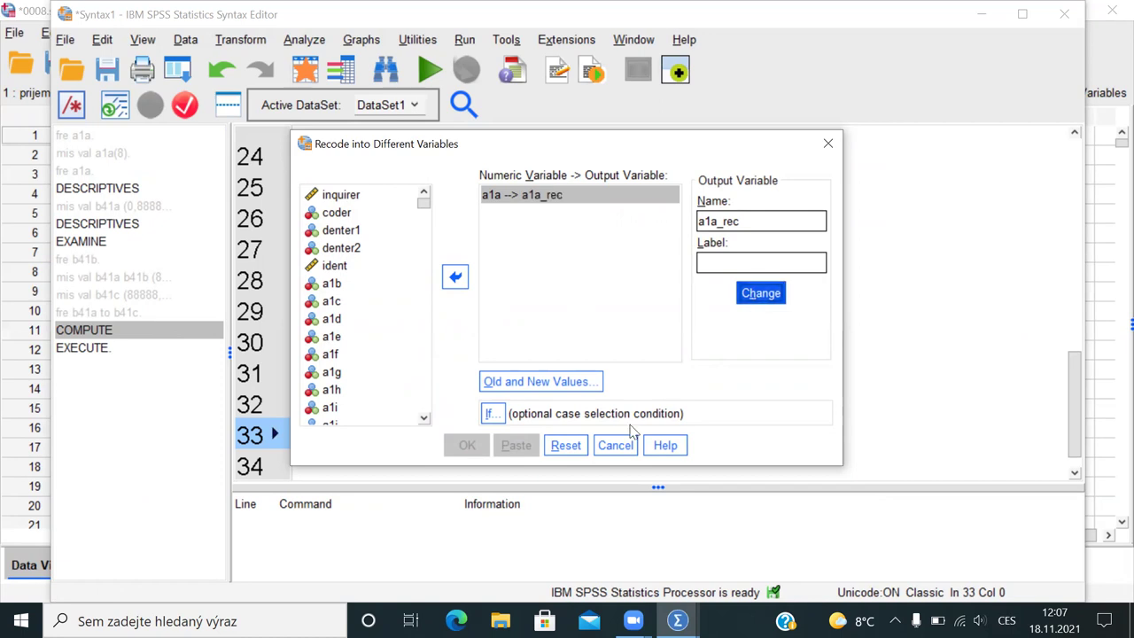
Step: Define the recoding of the old value range 1 through 3 to the new value 1
left_click(522, 383)
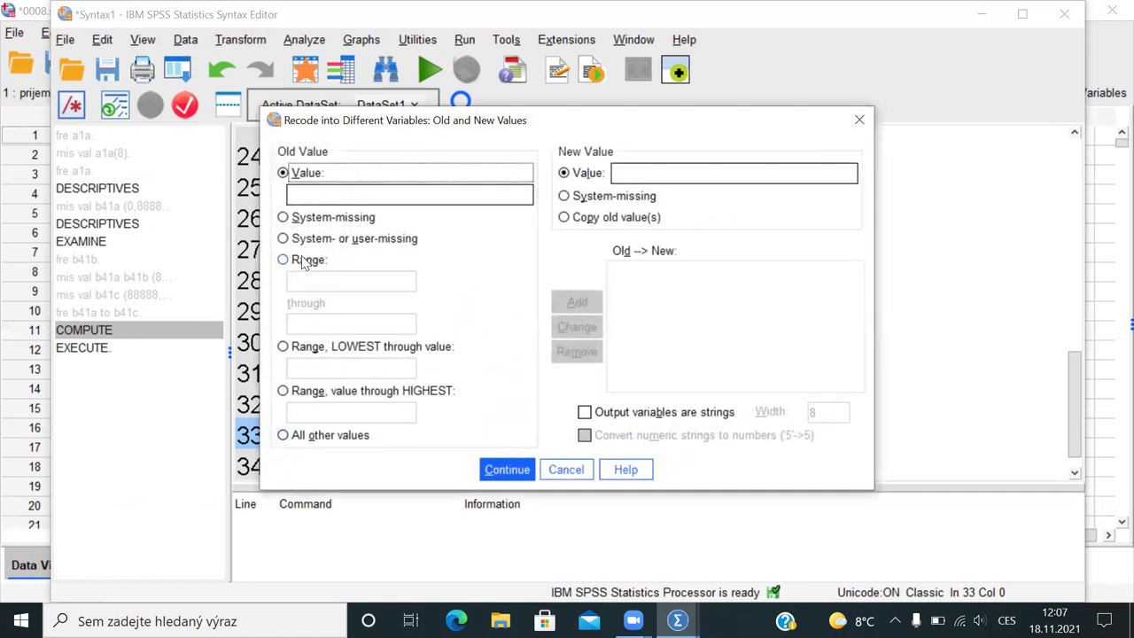
left_click(304, 259)
left_click(305, 280)
left_click(322, 322)
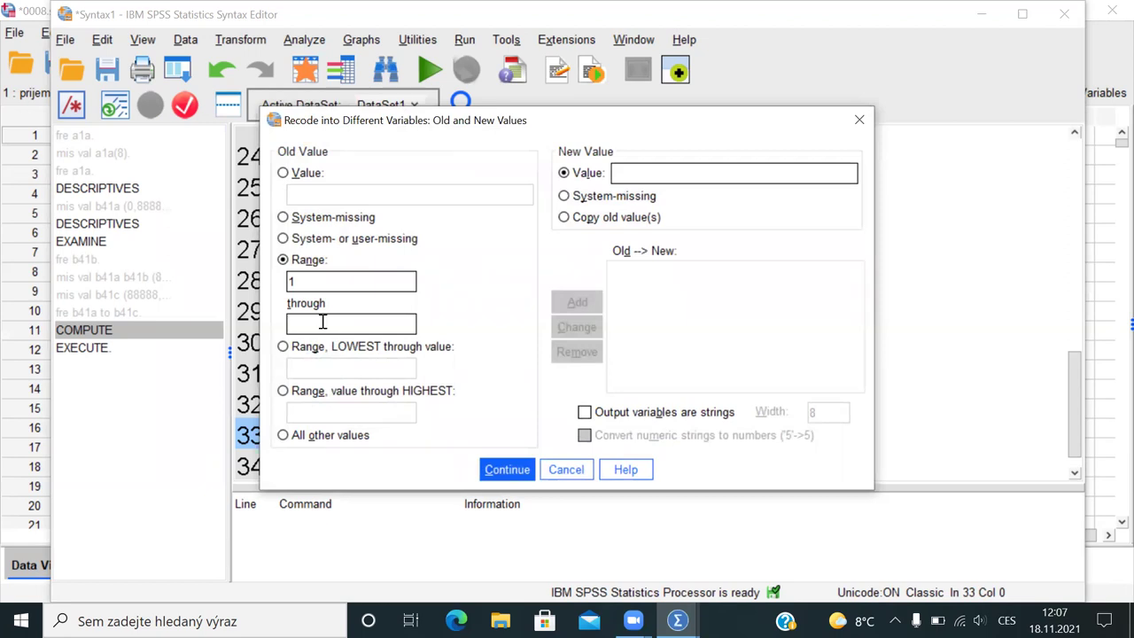
type("3")
left_click(636, 173)
type("1")
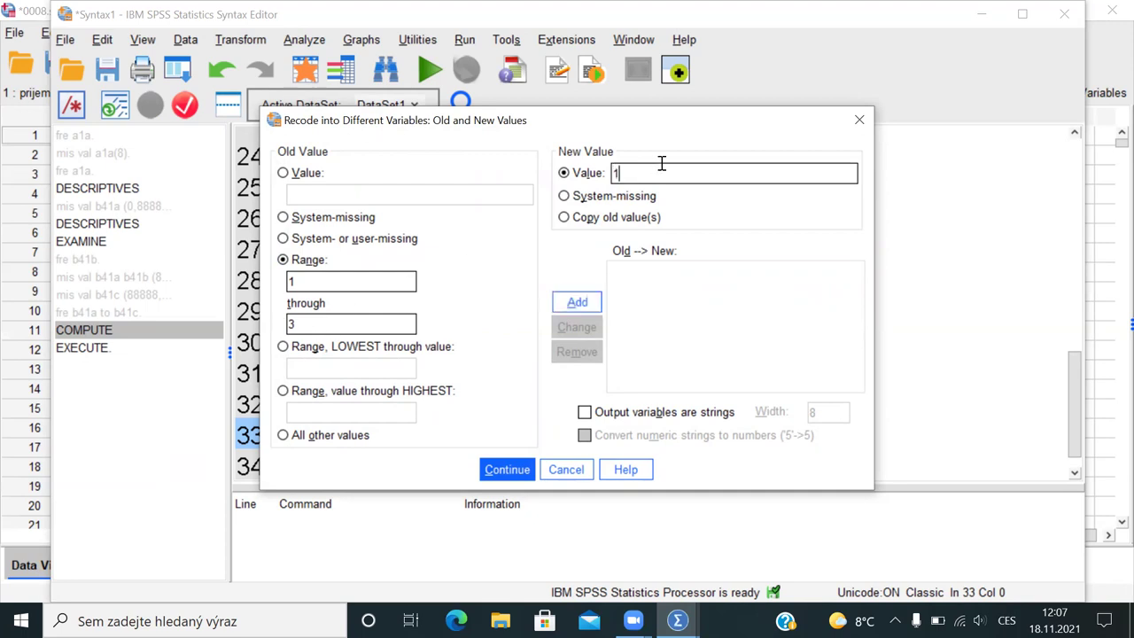
left_click(578, 303)
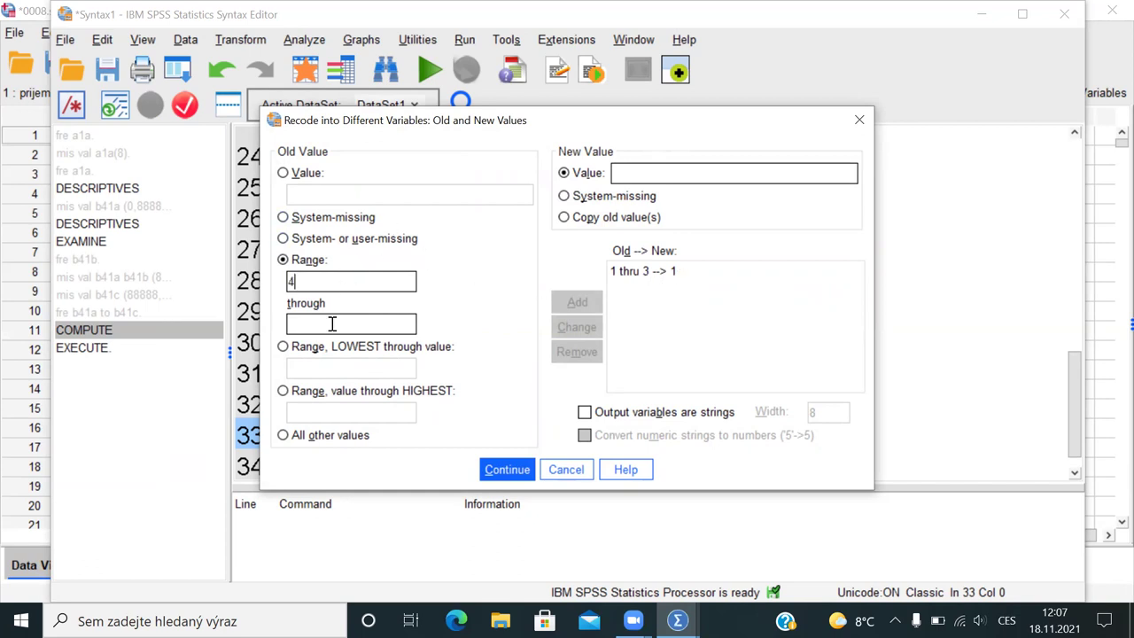
Step: Add the recoding of the old value range 4 through 5 to the new value 2
type("5")
left_click(627, 172)
type("2")
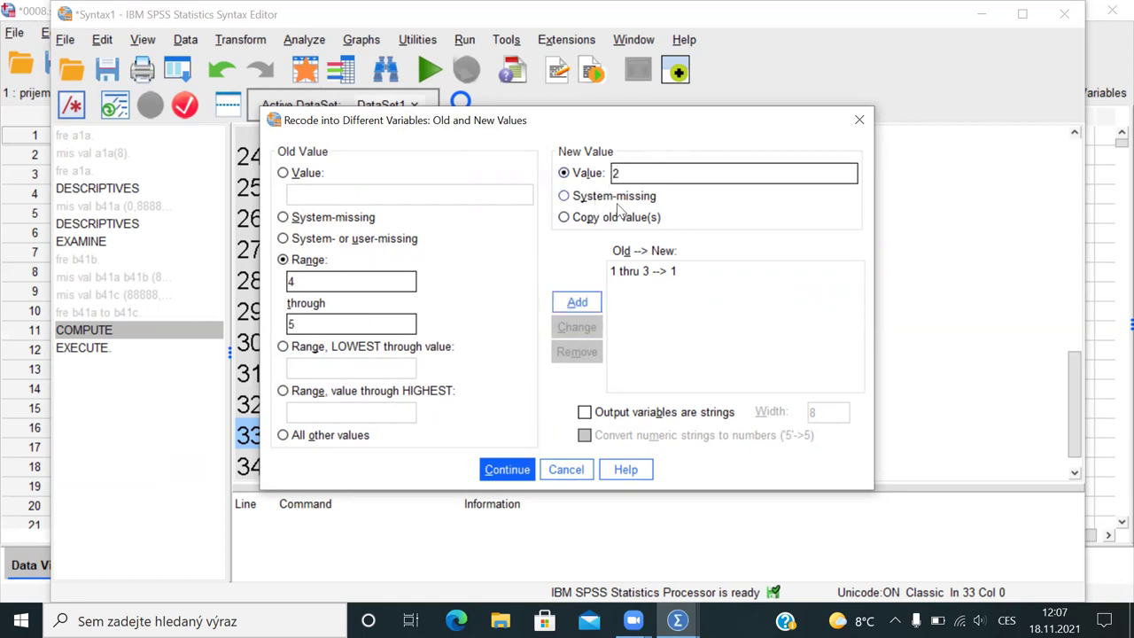
left_click(588, 304)
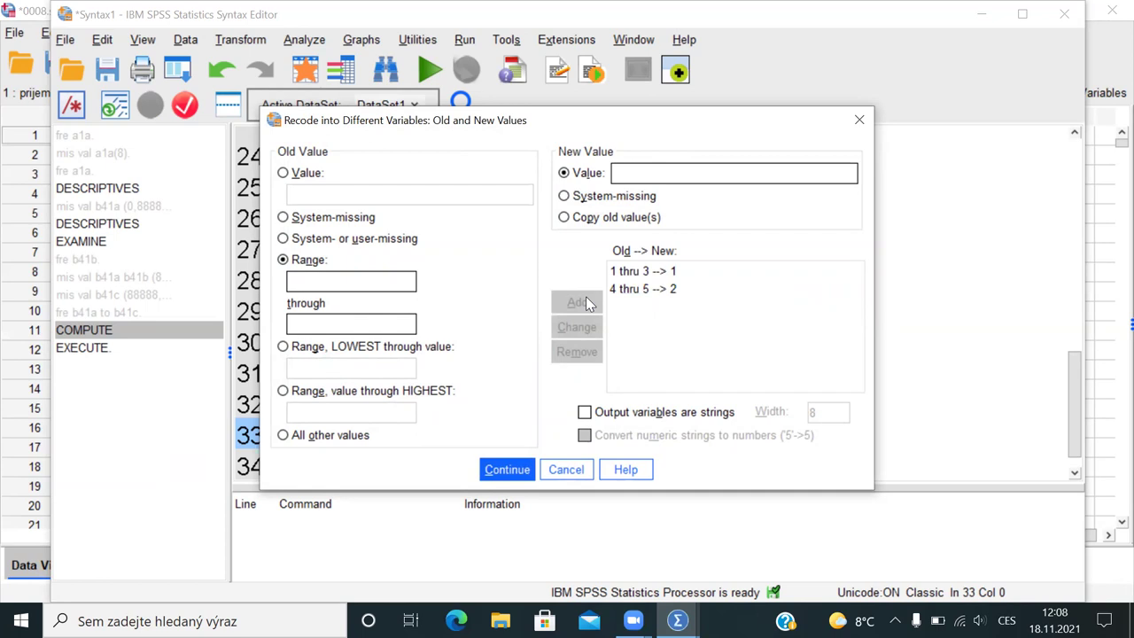
Step: Paste the recode commands into the syntax and remove the surplus empty lines above RECODE
left_click(507, 470)
left_click(517, 446)
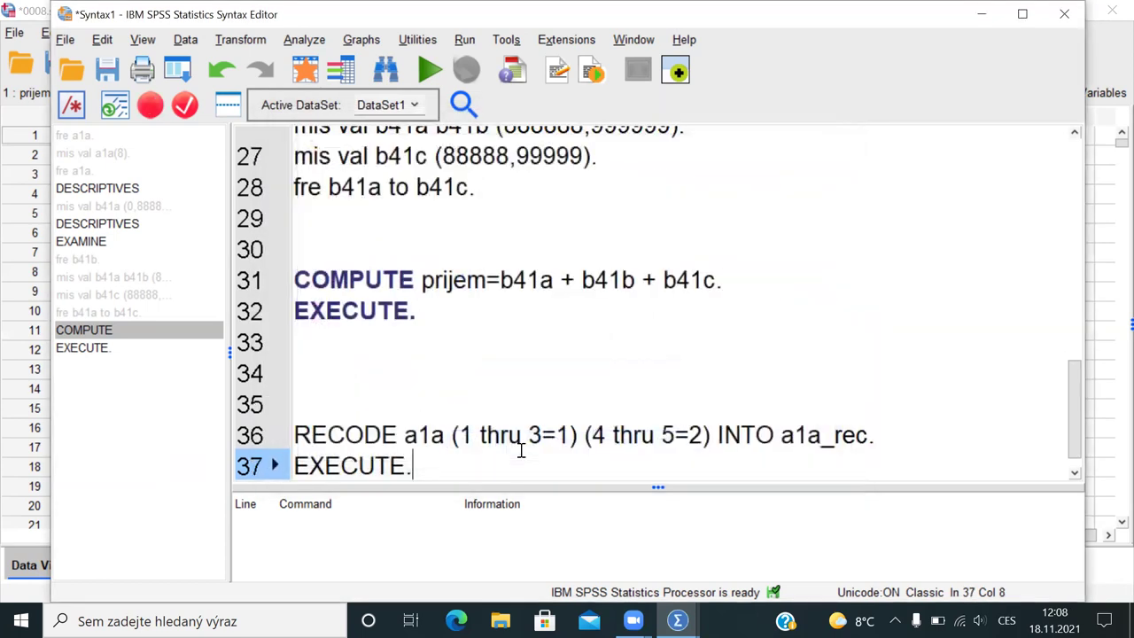
left_click(390, 404)
key("BackSpace")
key("BackSpace")
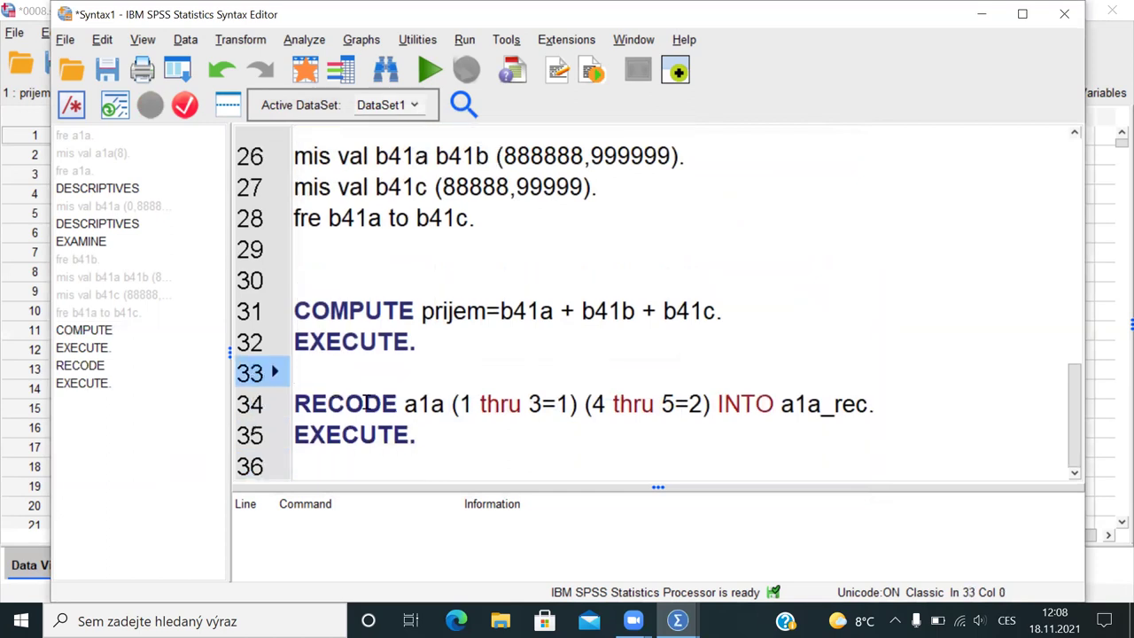
Step: Examine the parts of the RECODE command: keyword, source variable, value ranges, target variable and the closing EXECUTE
left_click_drag(310, 404, 381, 396)
left_click_drag(347, 310, 387, 308)
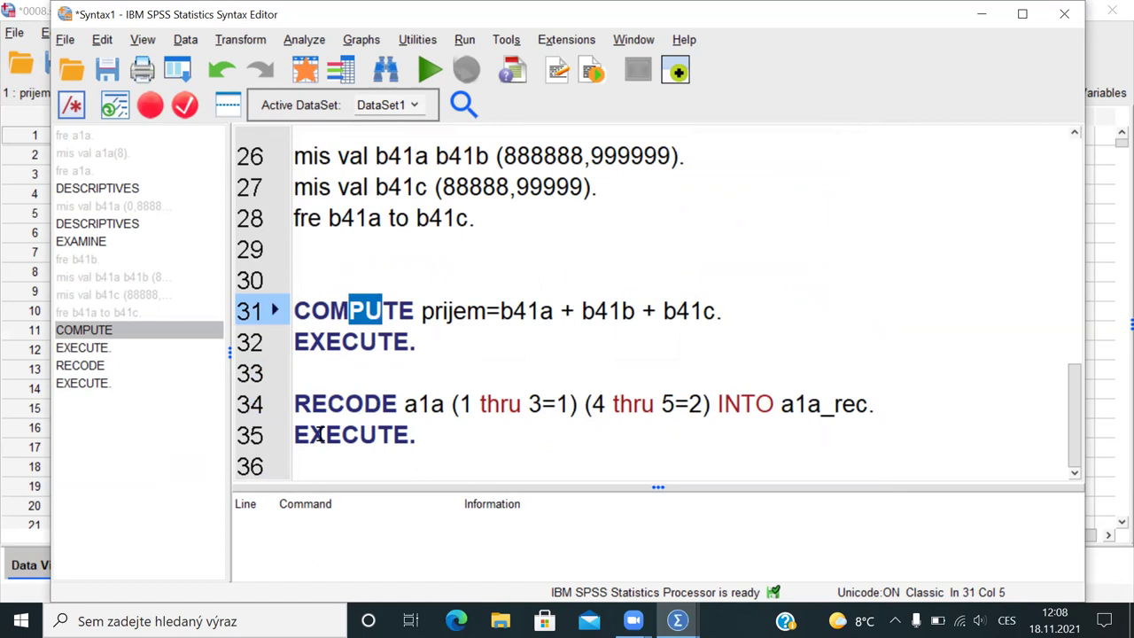
left_click_drag(326, 434, 441, 432)
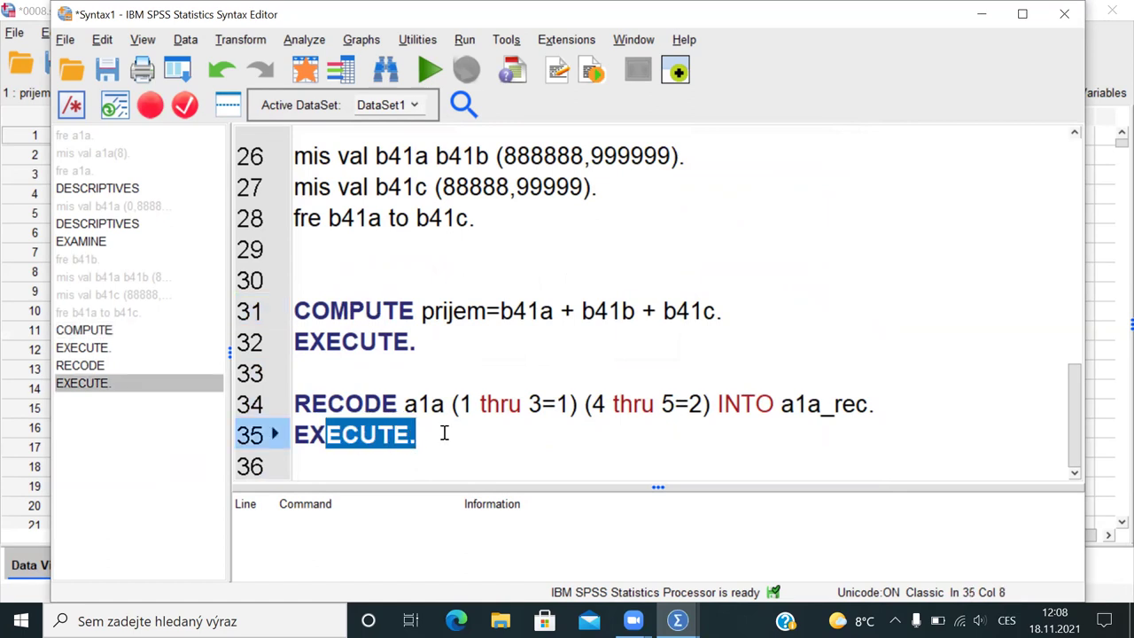
left_click_drag(310, 404, 386, 406)
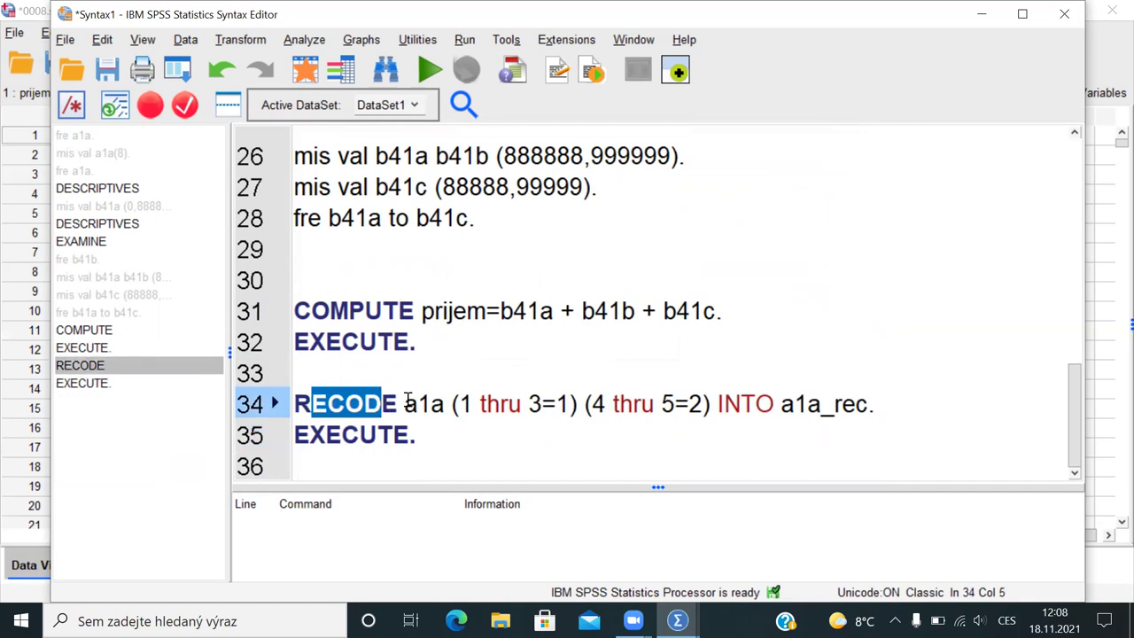
left_click_drag(405, 404, 452, 404)
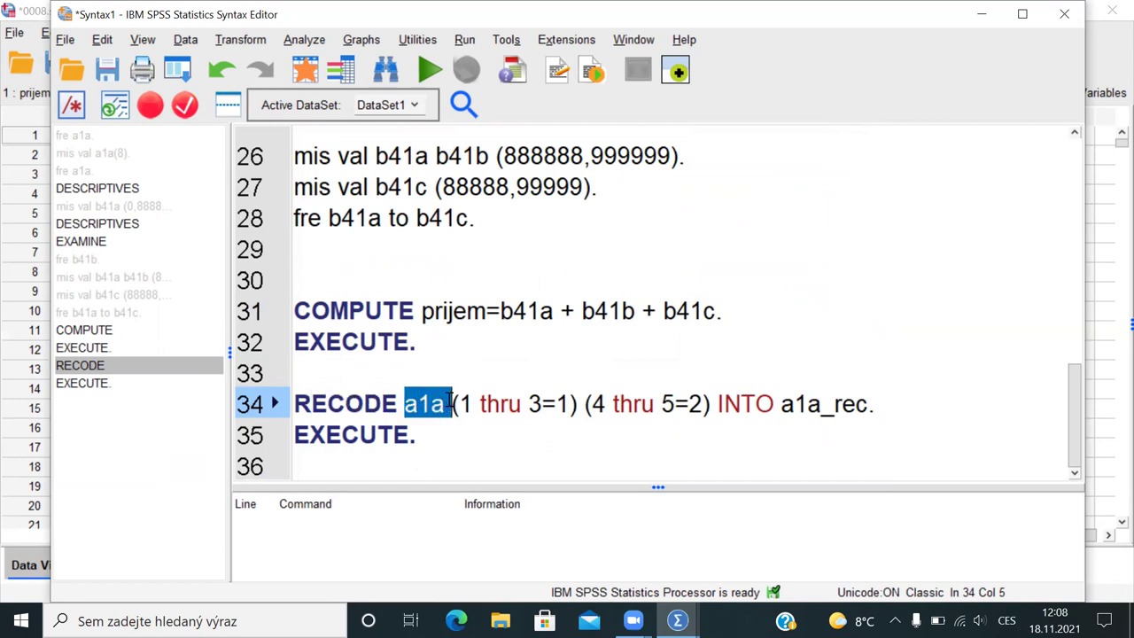
double_click(448, 404)
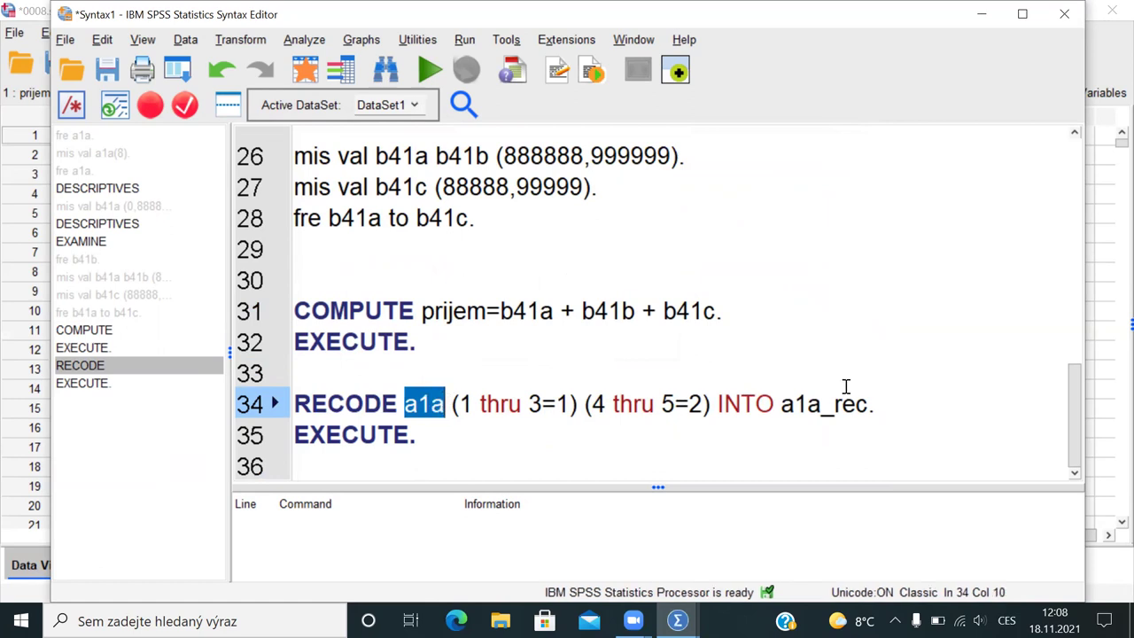
left_click_drag(718, 404, 875, 404)
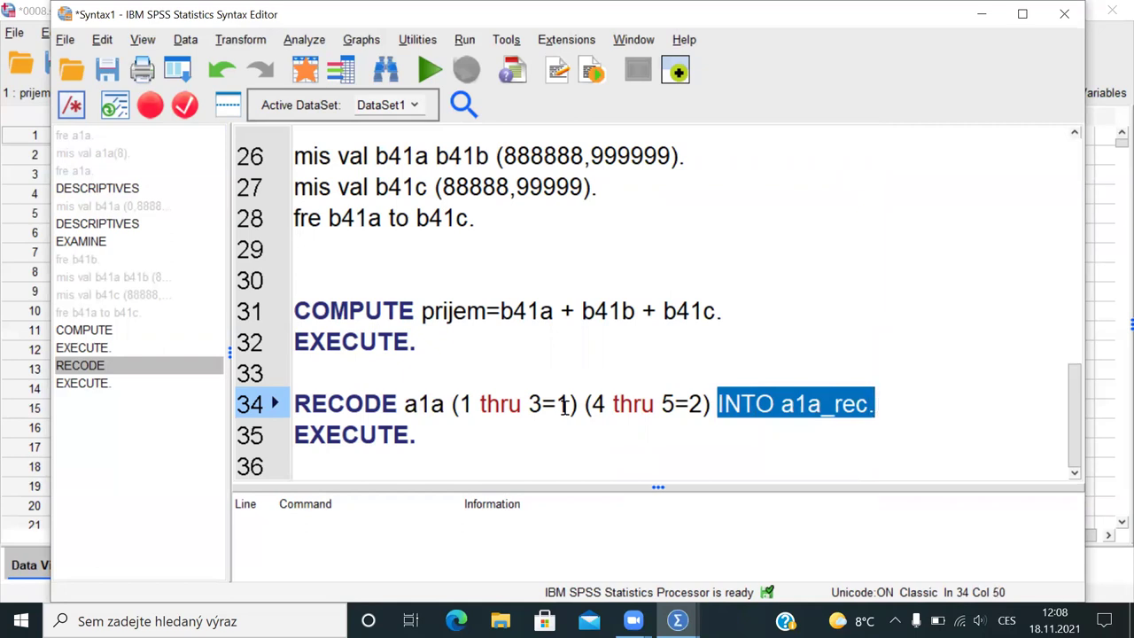
left_click_drag(459, 404, 703, 404)
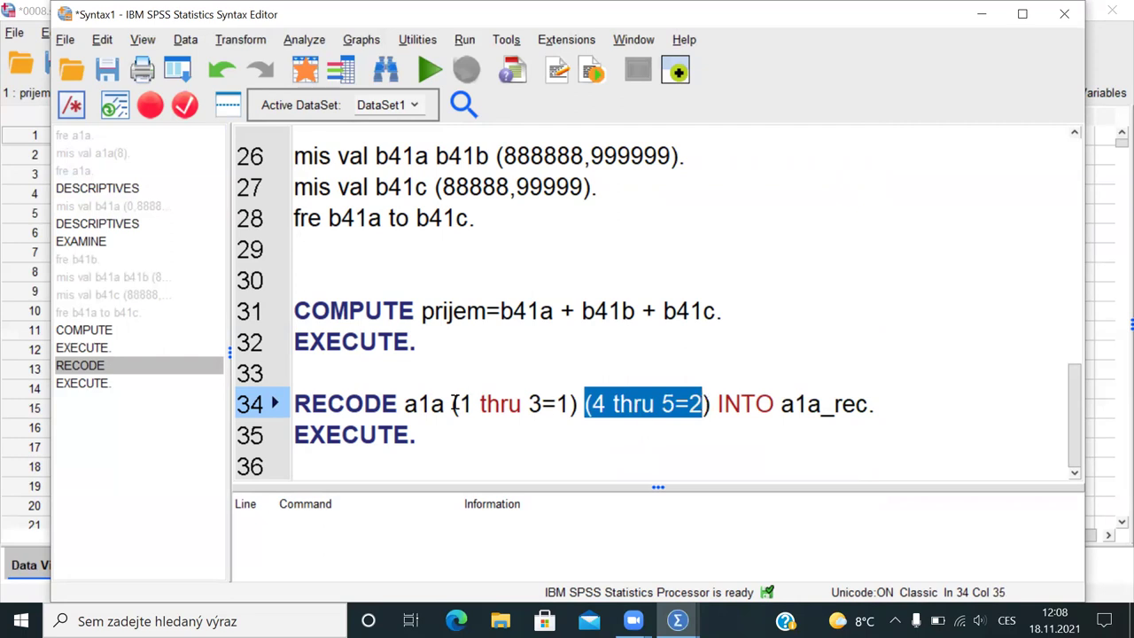
left_click_drag(481, 404, 520, 404)
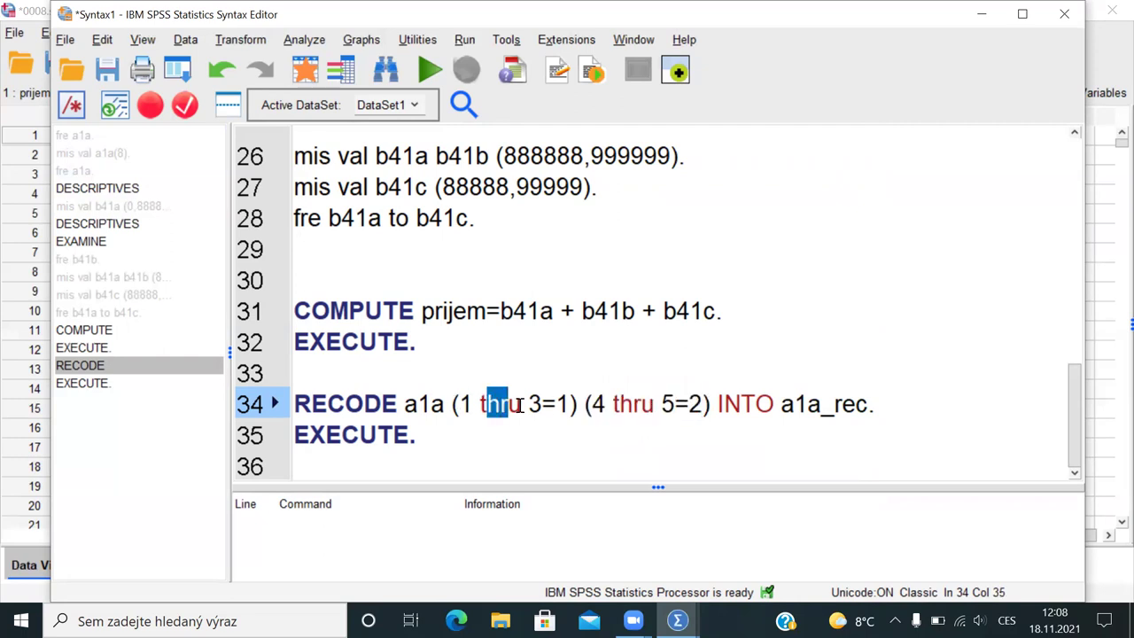
left_click(537, 404)
left_click(676, 403)
left_click(549, 406)
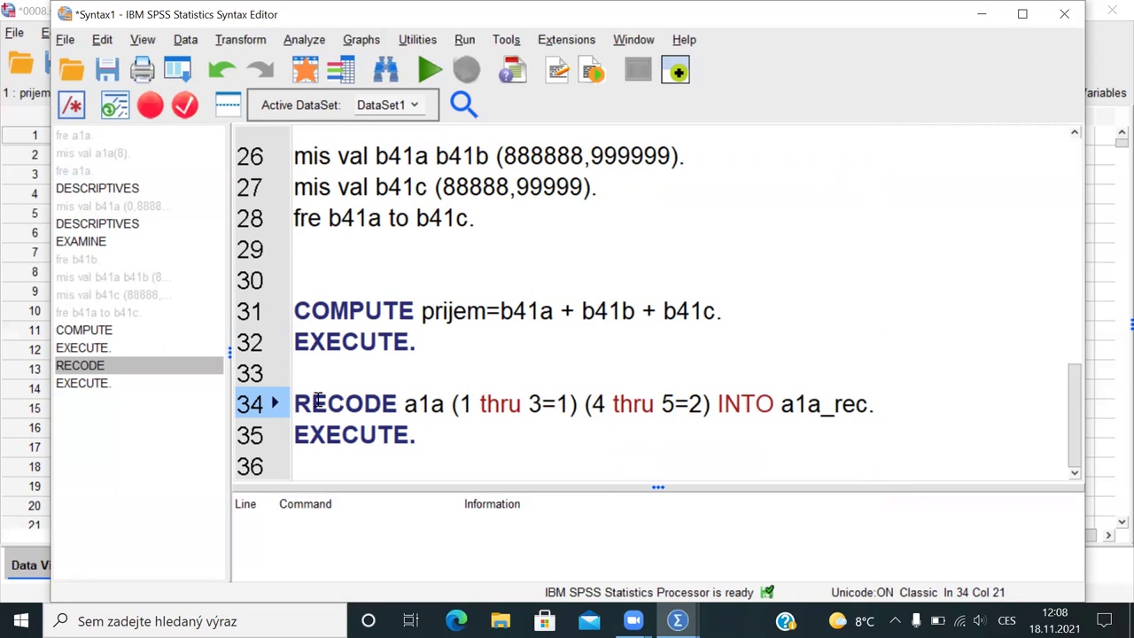
Step: Run the RECODE and EXECUTE commands and inspect the a1a_rec column in the data editor
left_click_drag(316, 403, 441, 426)
key("ctrl+r")
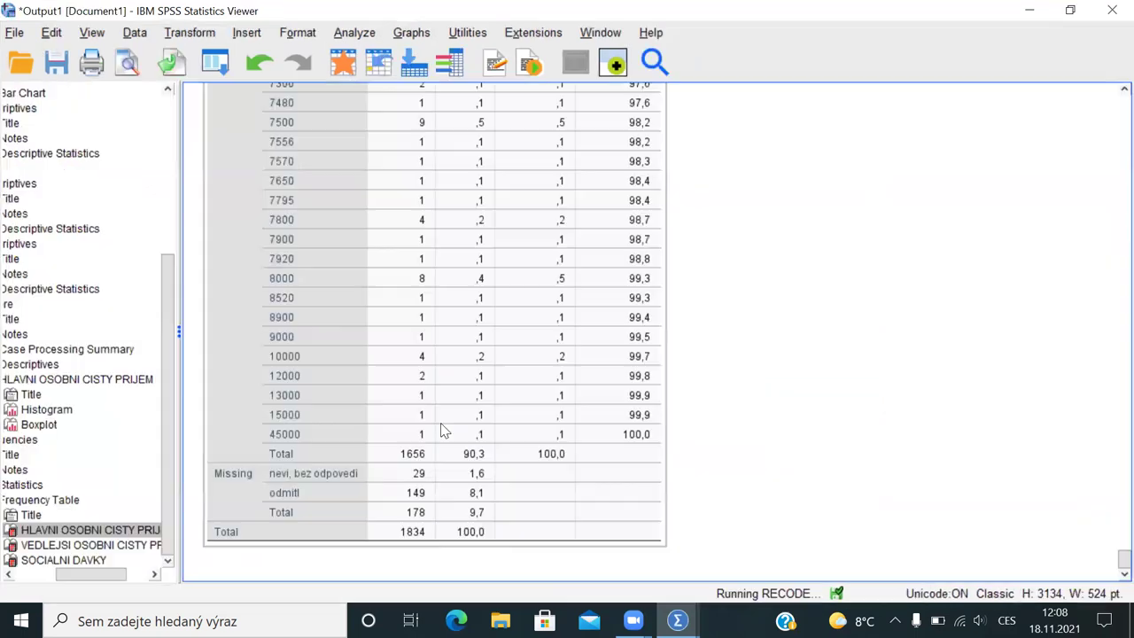
key("alt+Tab")
key("alt+Tab")
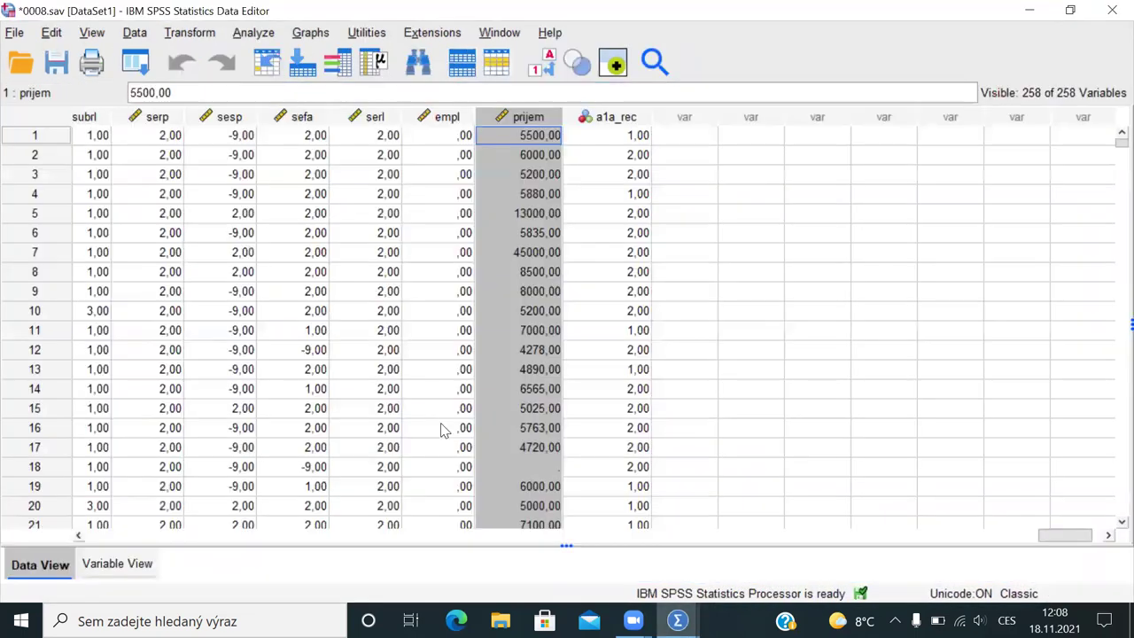
left_click(616, 118)
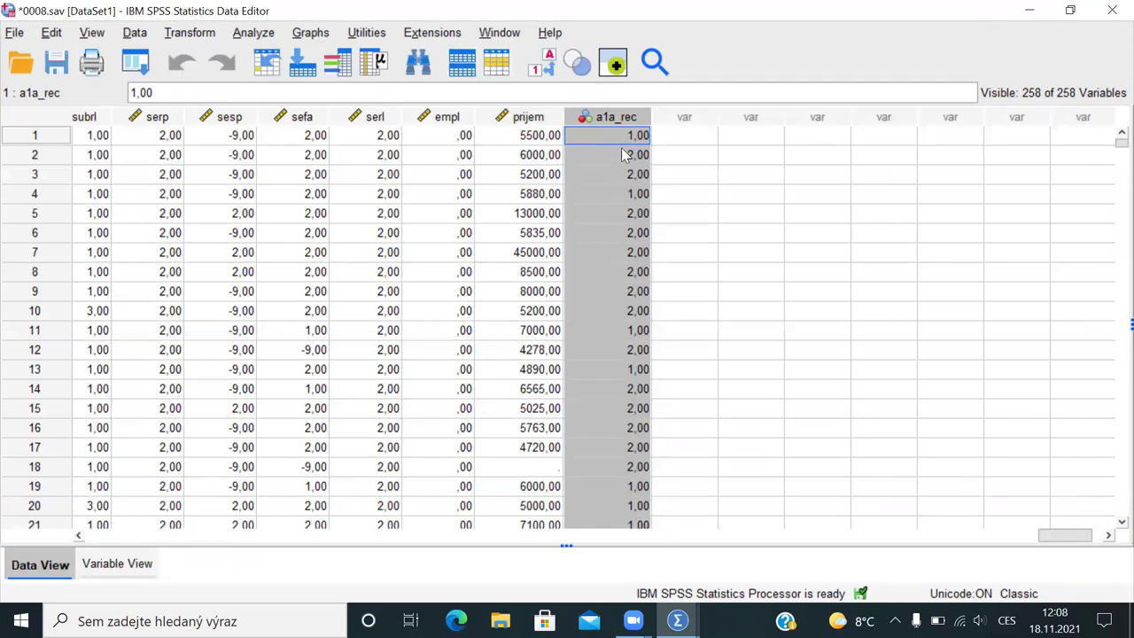
Step: Return to the syntax and write "fre a1a_rec." on the line below the last EXECUTE
key("alt+Tab")
left_click(617, 330)
left_click(475, 467)
type("fre a")
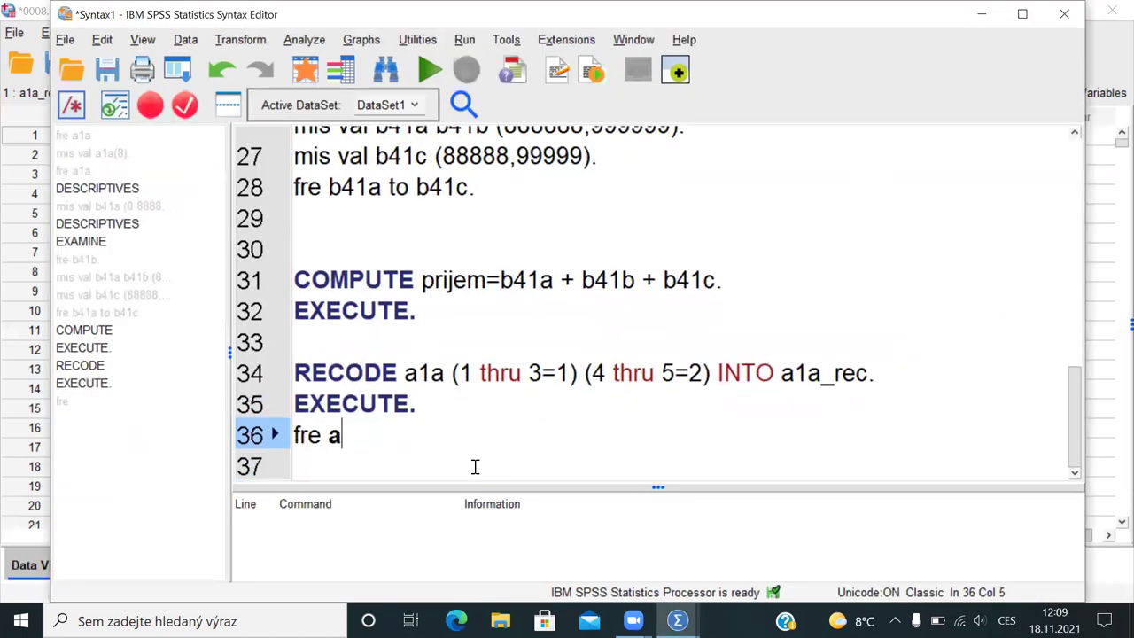
left_click_drag(783, 374, 877, 374)
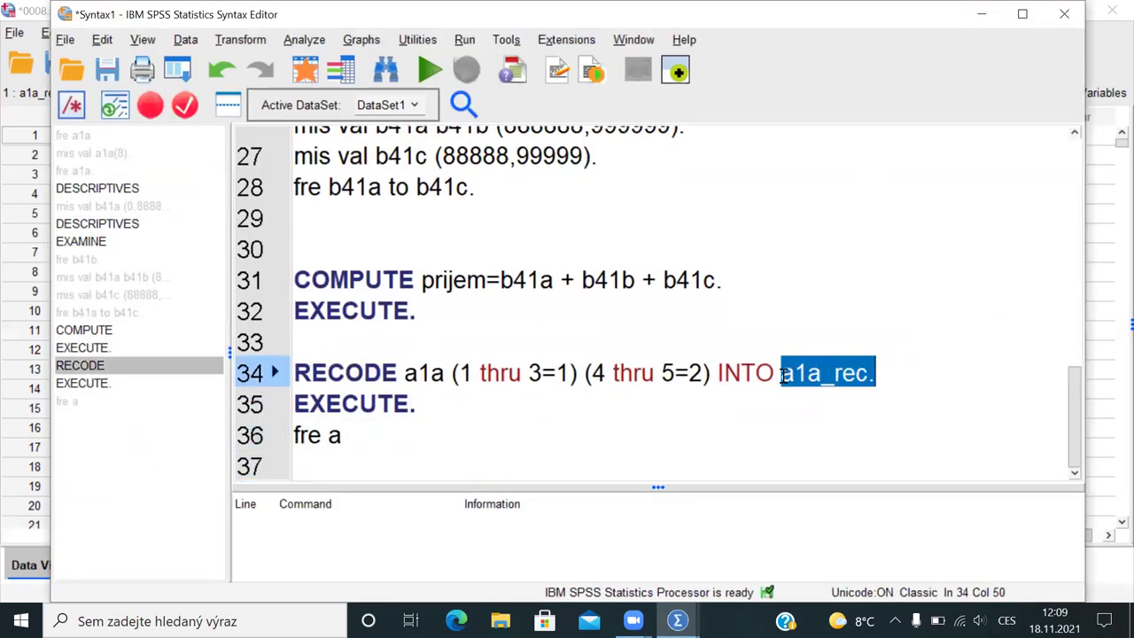
key("ctrl+c")
left_click(516, 445)
key("BackSpace")
key("ctrl+v")
Step: Run the frequencies command for a1a_rec
key("shift+Left")
key("shift+Left")
key("ctrl+r")
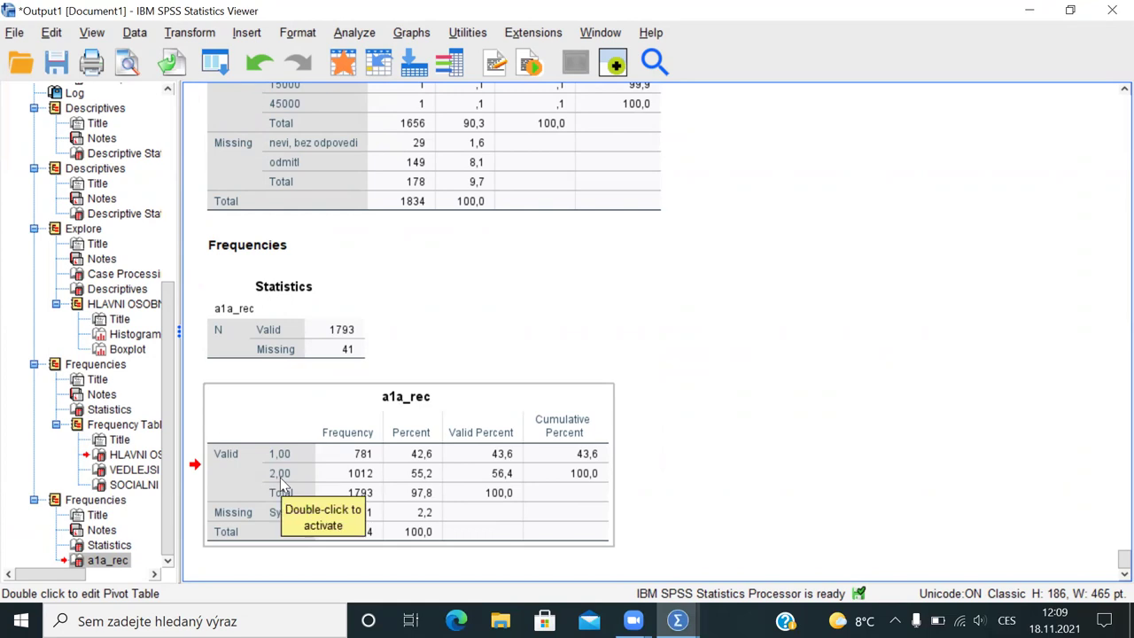
Step: Return to the syntax and begin a "var lab" command below the frequencies command, leaving an empty line between them
key("alt+Tab")
key("Return")
type("var ůa")
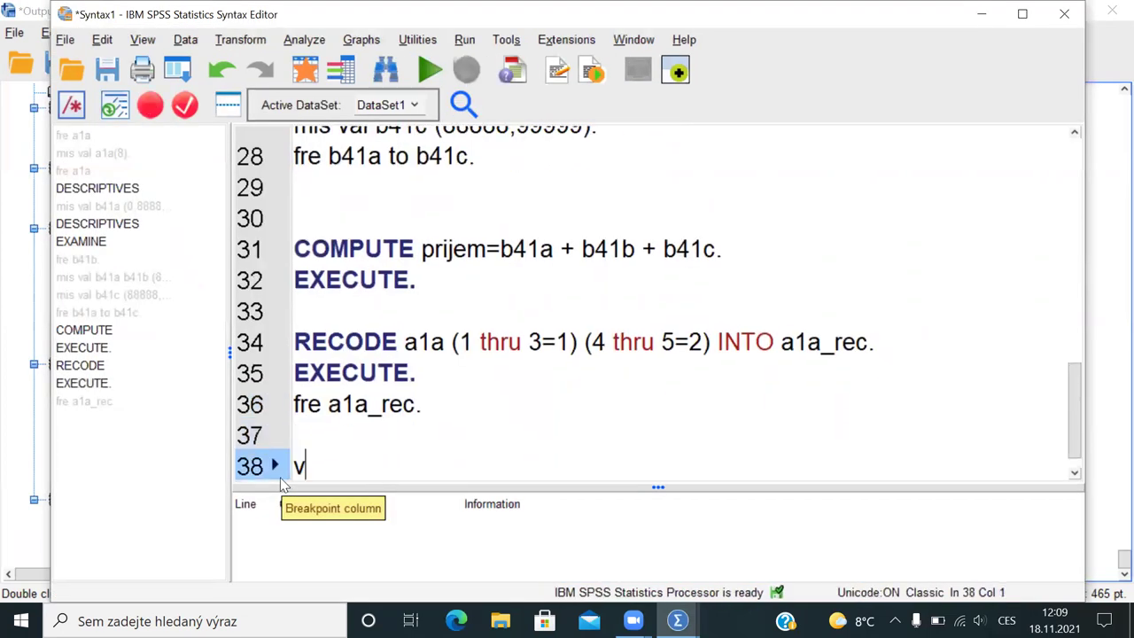
key("BackSpace")
key("BackSpace")
type("lab")
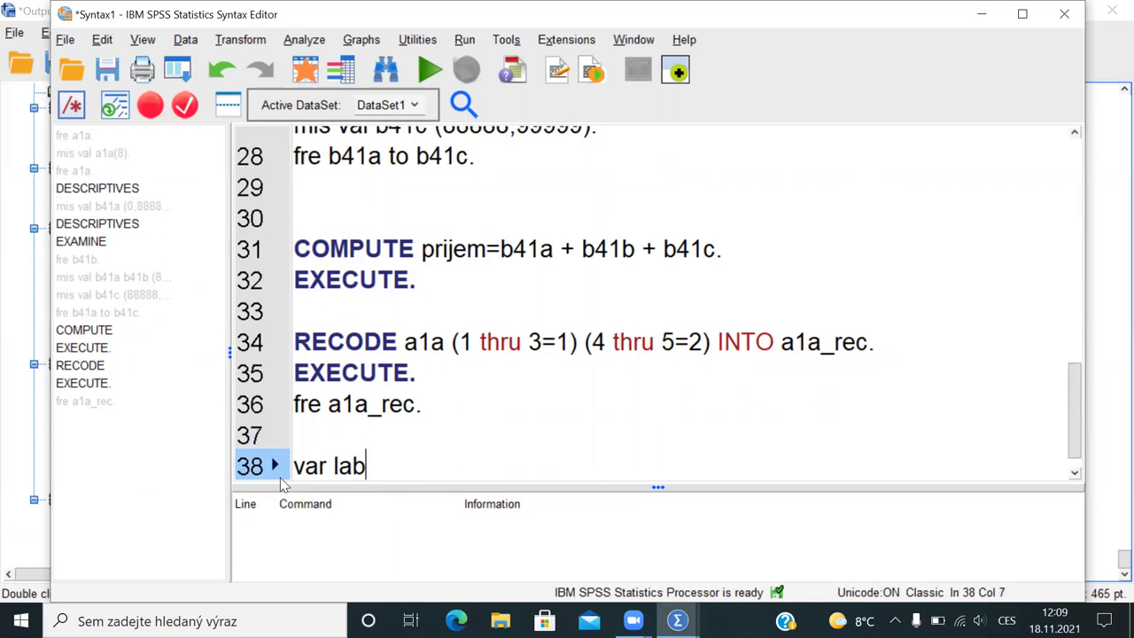
type("a+")
key("BackSpace")
key("BackSpace")
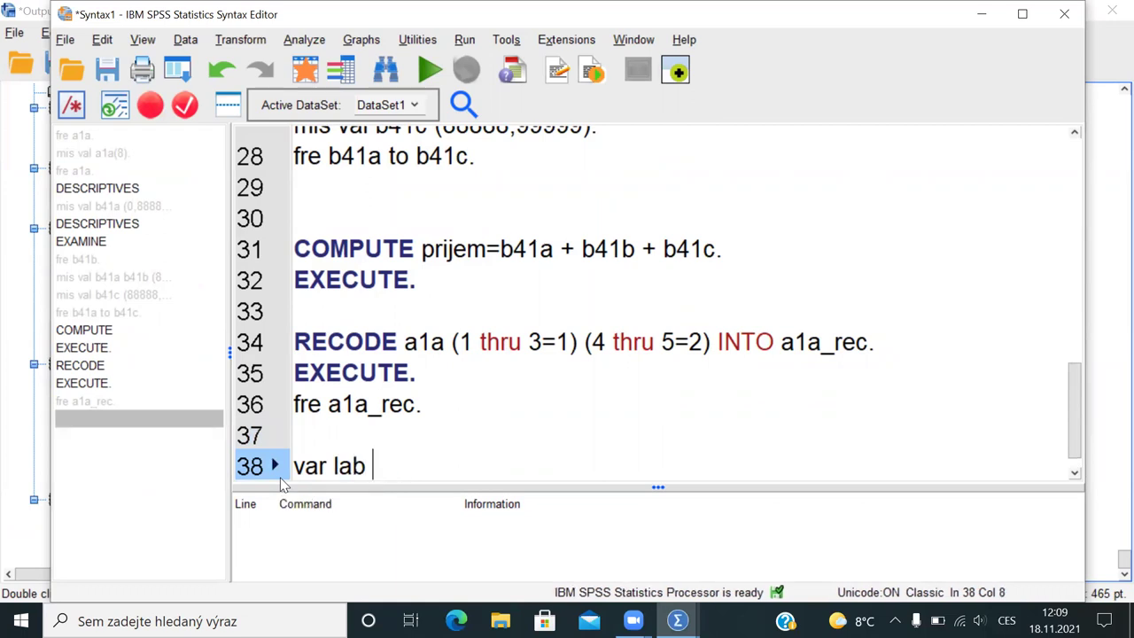
Step: Copy "a1a_rec." from the frequencies line into the var lab command and place the cursor before the period
key("Up")
key("Up")
key("ctrl+Left")
key("shift+End")
key("ctrl+c")
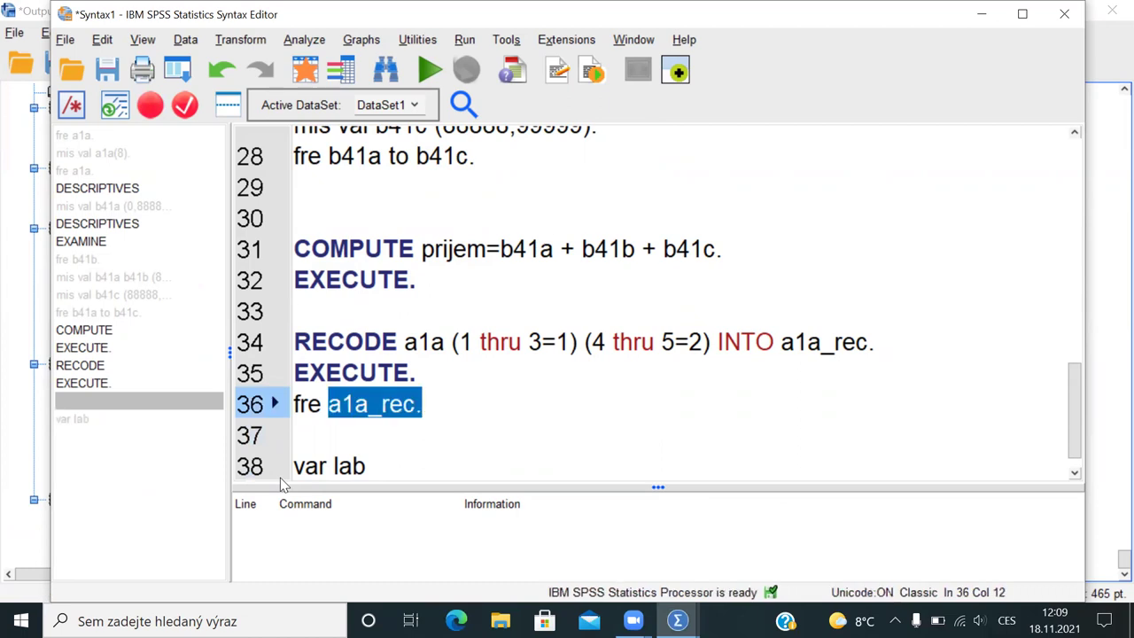
key("Down")
key("Down")
key("ctrl+v")
key("Left")
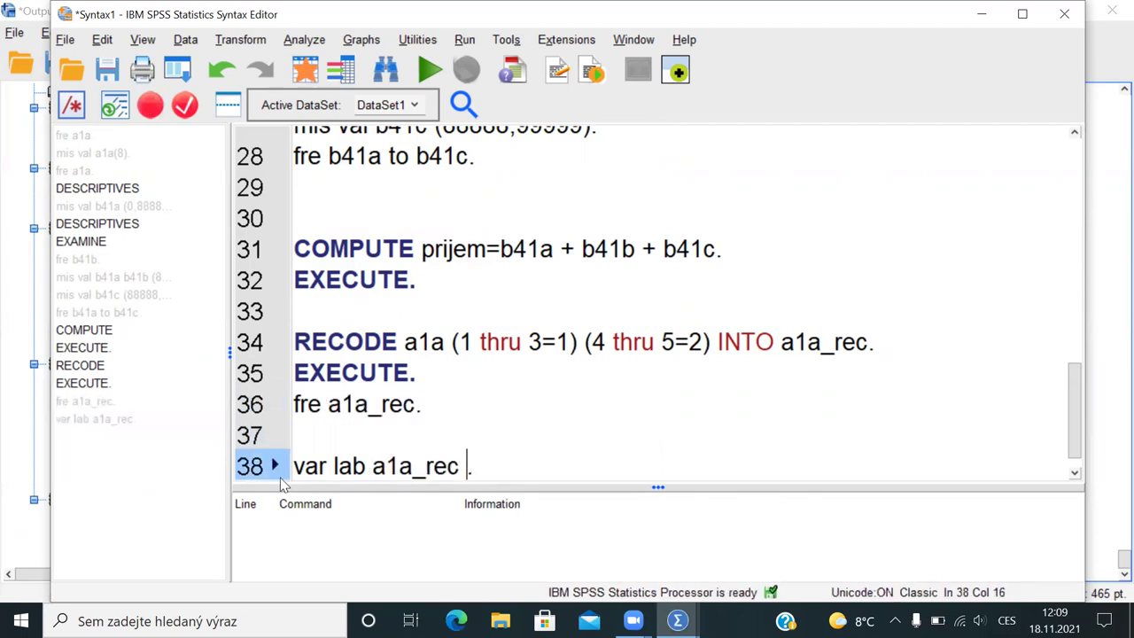
Step: Start the label text with an opening single quote and look up the original USPECH - POCHAZET Z BOHATE RODINY frequency table in the output
key("alt+shift")
type("'")
key("alt+shift")
key("alt+Tab")
key("alt+Tab")
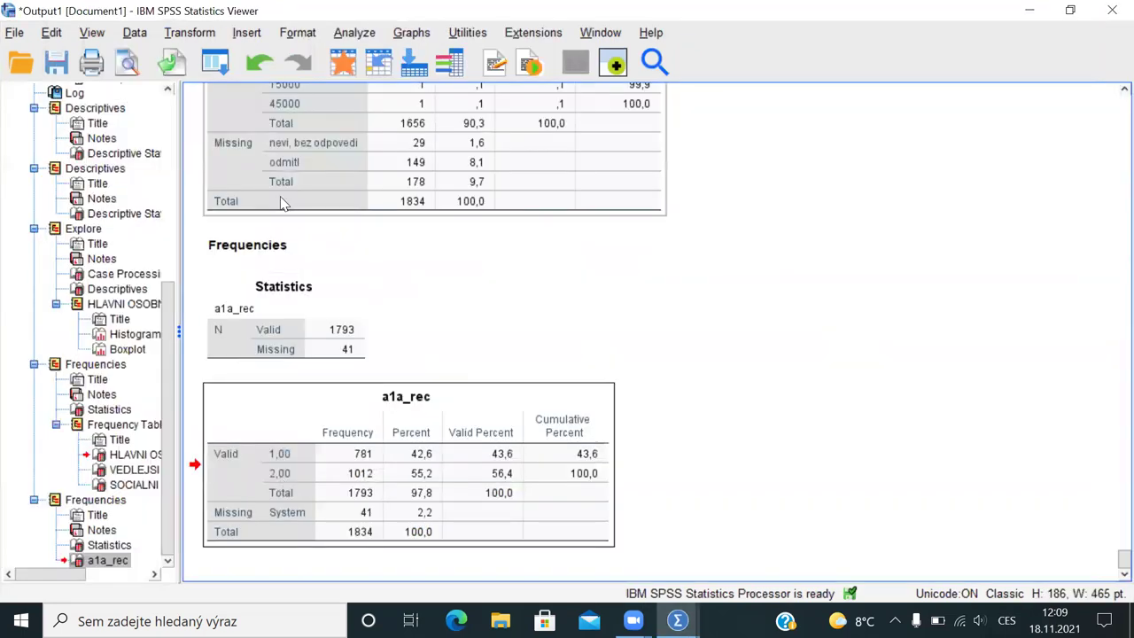
left_click(124, 483)
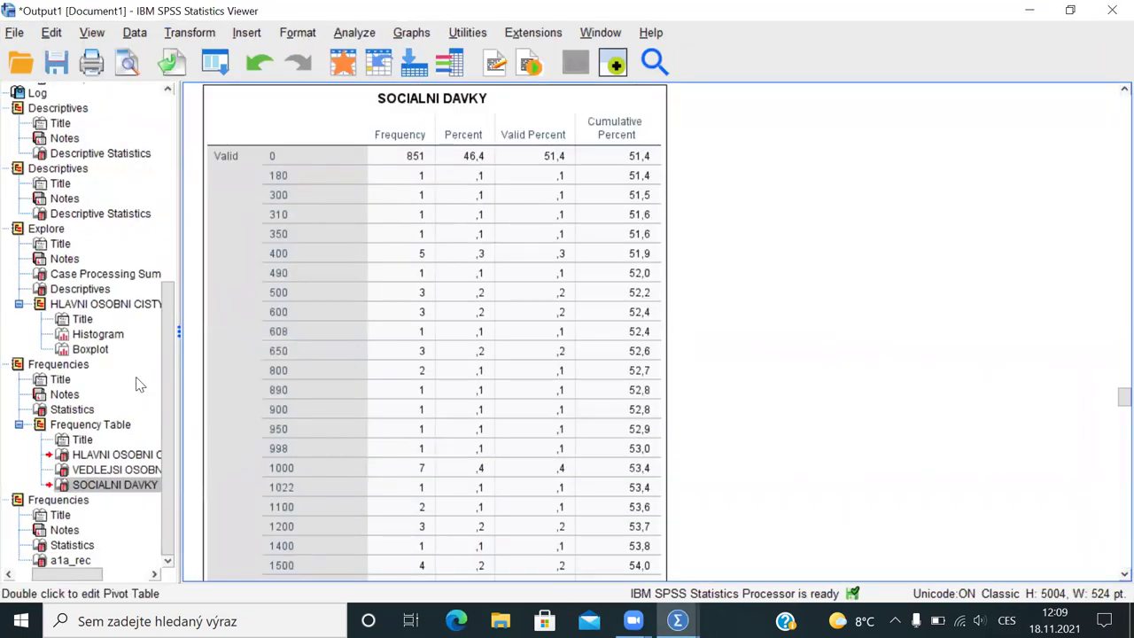
left_click_drag(163, 410, 193, 152)
left_click(104, 180)
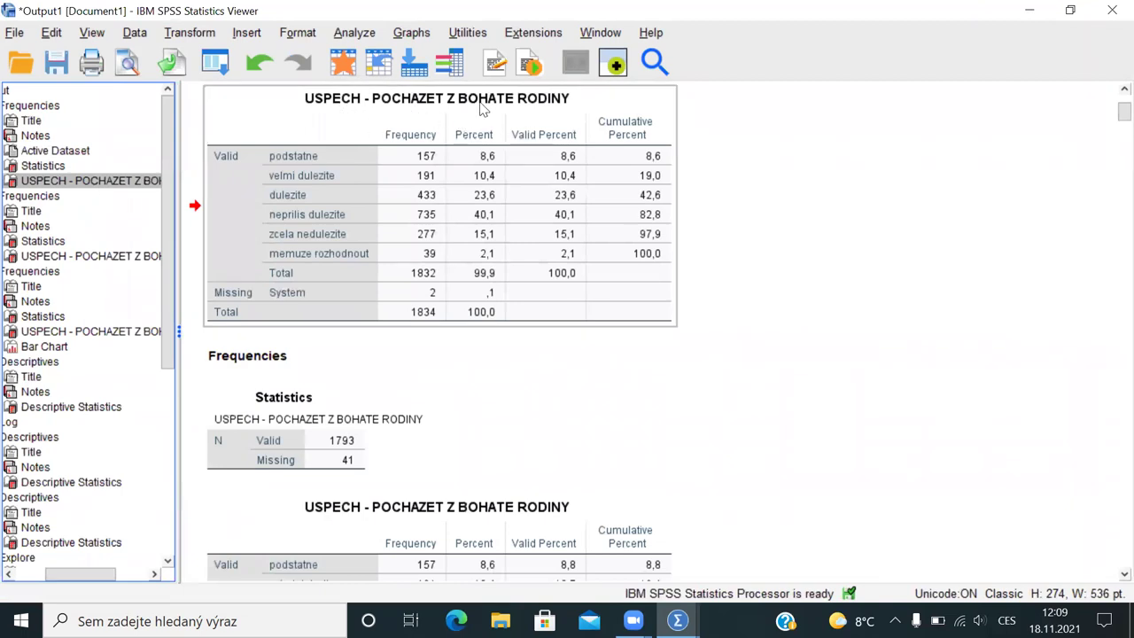
Step: Return to the syntax and write 'Úspěch-pocházet z bohaté rodiny' as the variable label in the var lab command for a1a_rec
key("alt+Tab")
key("alt+Tab")
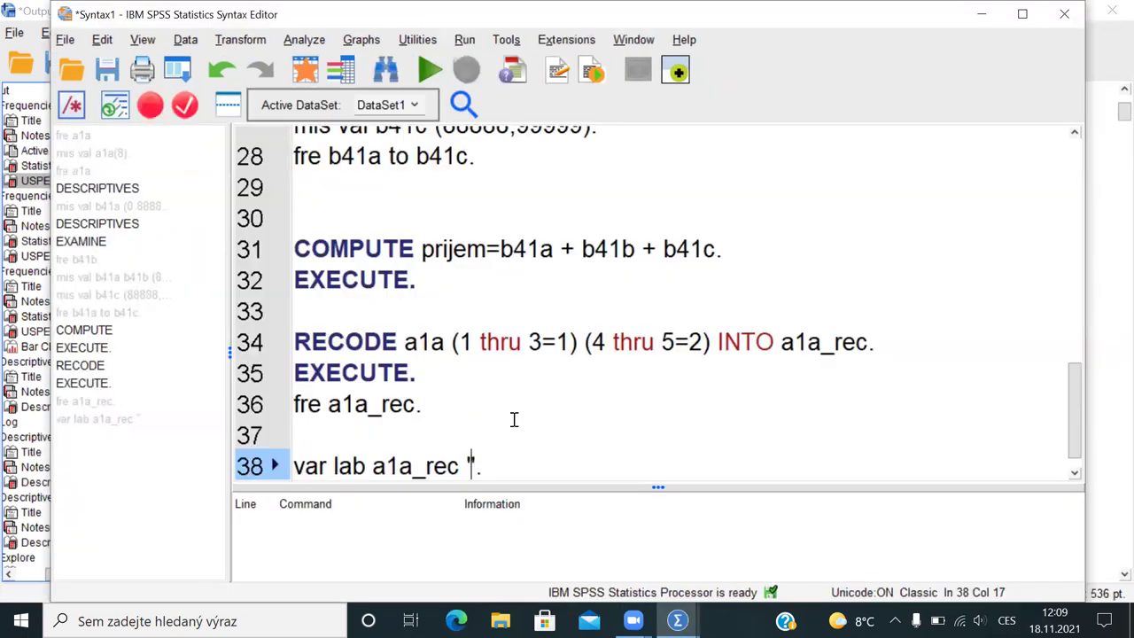
type("=")
key("BackSpace")
key("alt+shift")
type("Úspěch-p")
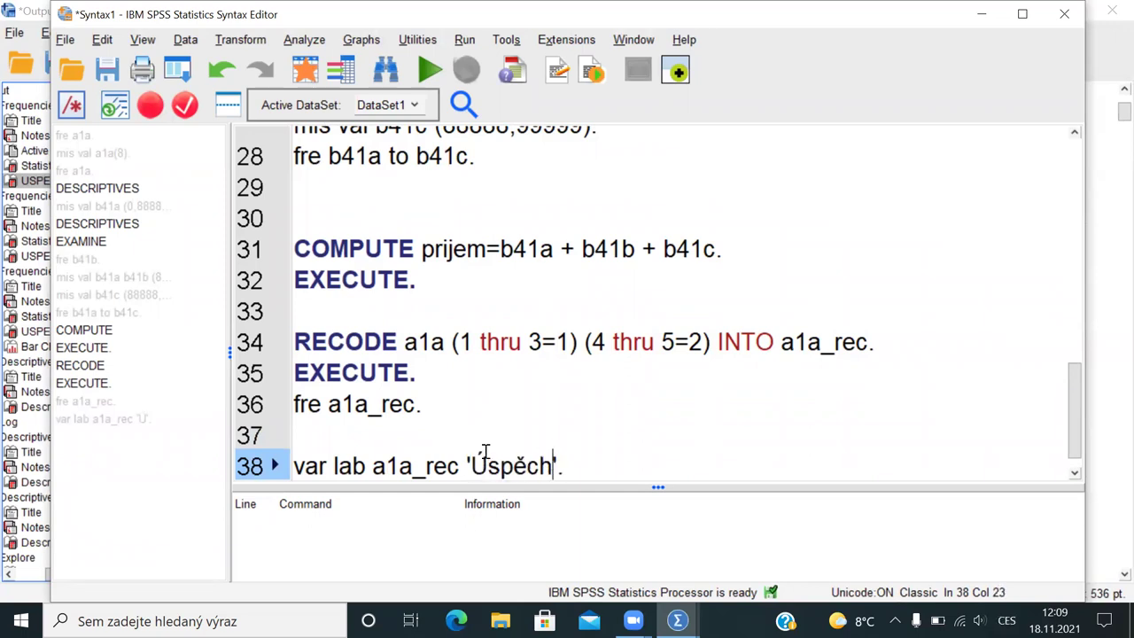
type("ocházet ")
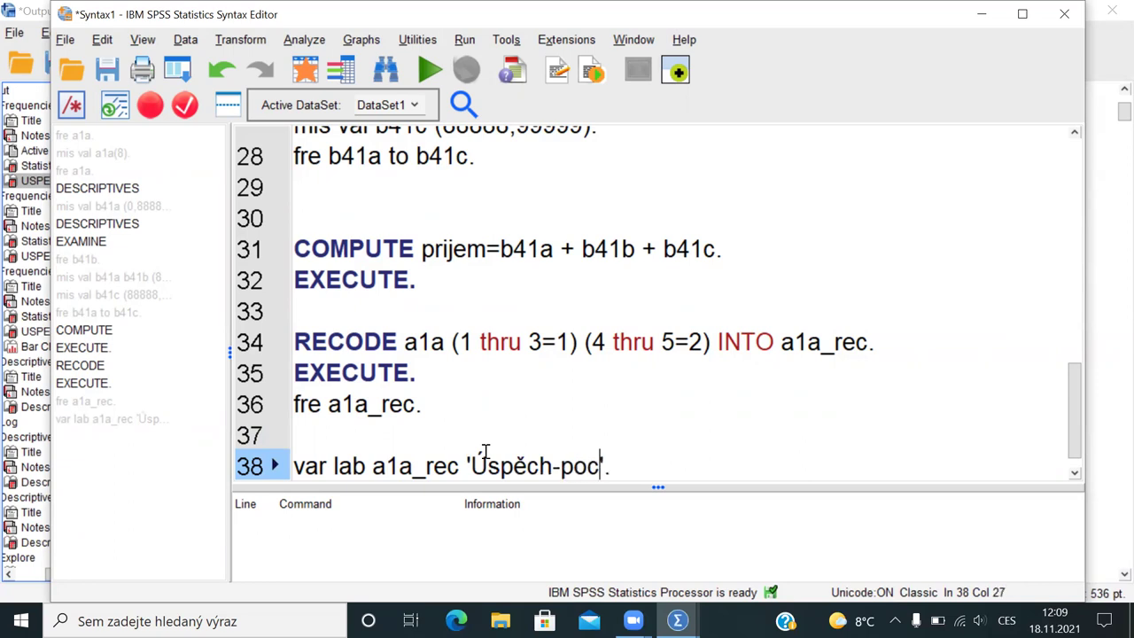
type("y")
key("BackSpace")
type("z boha")
type("té rodiny")
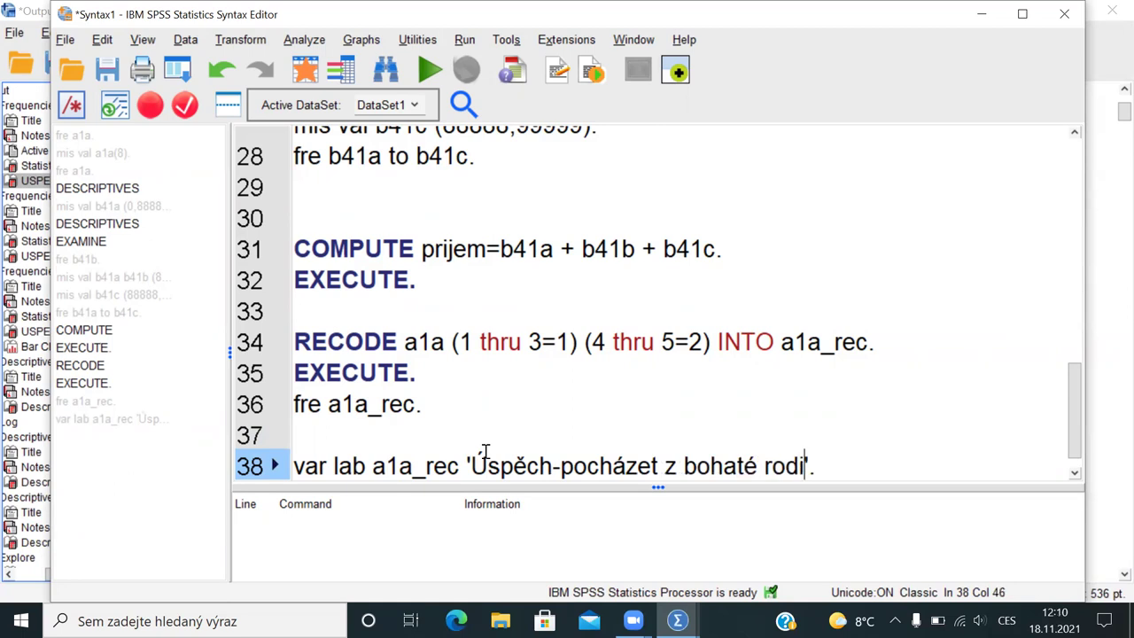
key("End")
Step: Duplicate the var lab line directly below itself and change the copy's command to val lab
key("Return")
key("shift+Up")
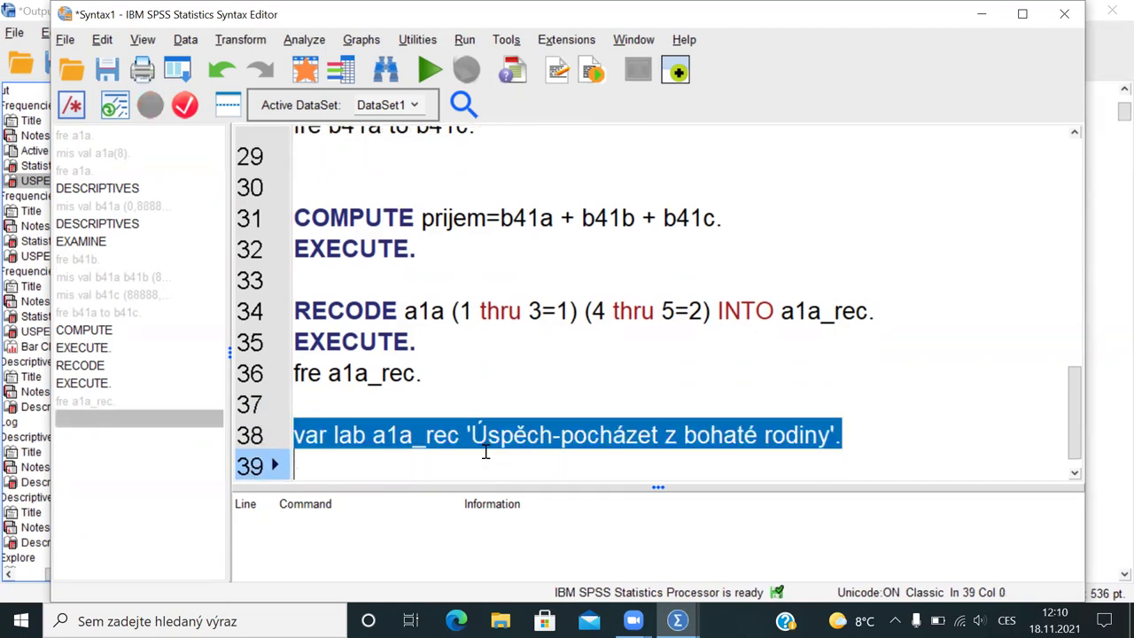
key("Down")
key("ctrl+v")
key("Up")
key("Right")
key("Right")
key("Right")
key("BackSpace")
type("l")
Step: Replace the label text in the val lab line with 1'důležité', keeping the closing period
key("Right")
key("Right")
key("Right")
key("Right")
key("Right")
key("Right")
key("Right")
key("Right")
key("Right")
key("Right")
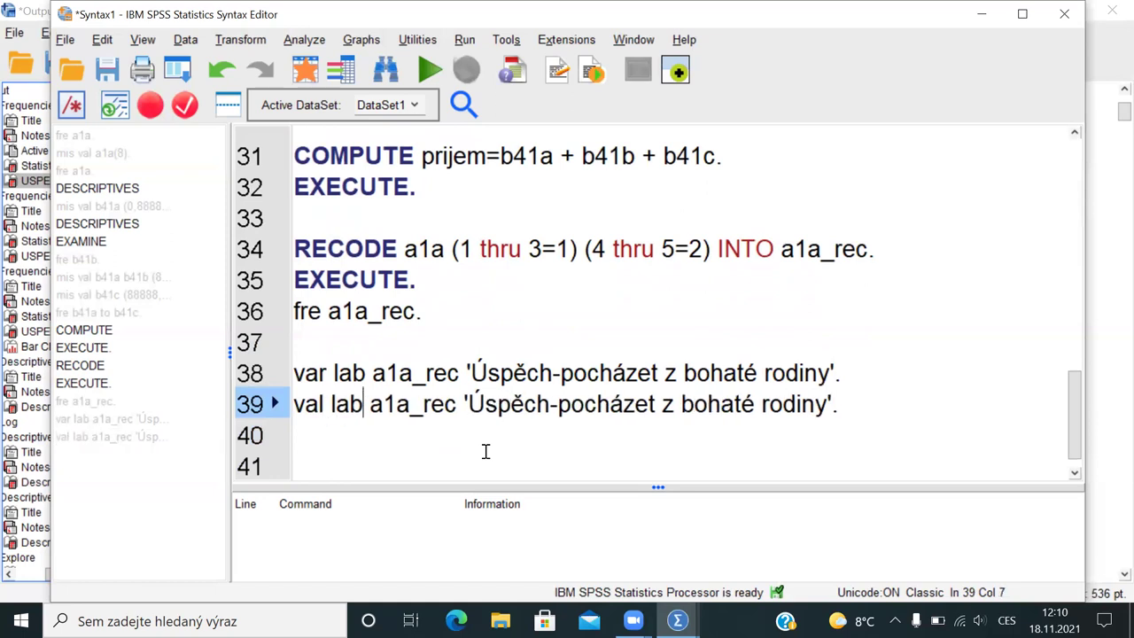
key("Right")
key("Right")
key("Right")
type("1")
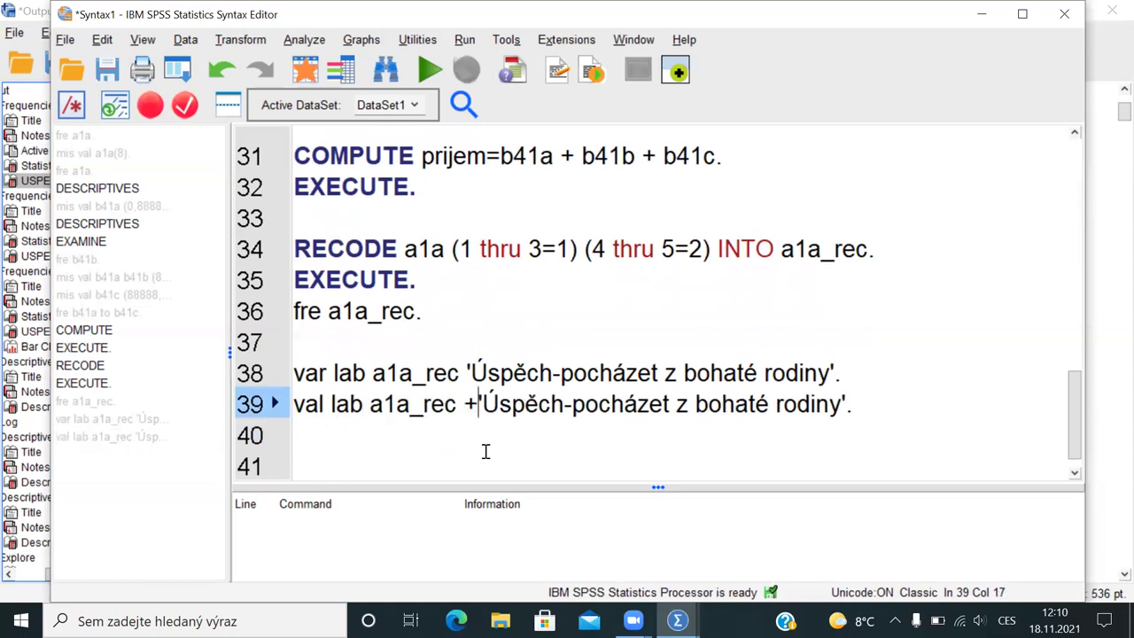
key("Right")
type("důle")
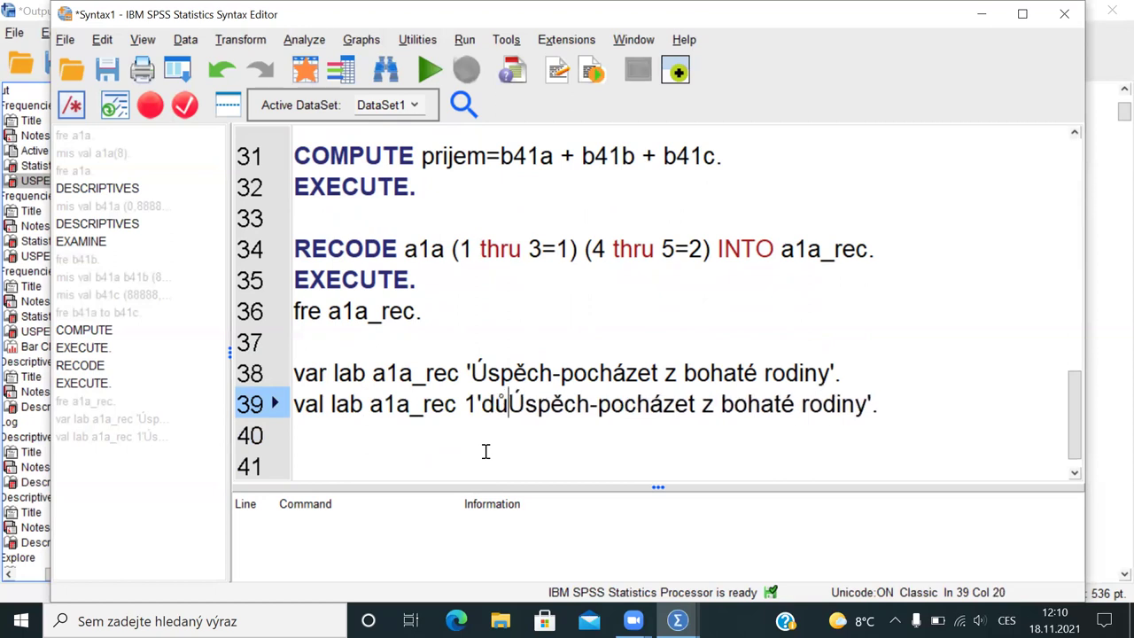
type("žité")
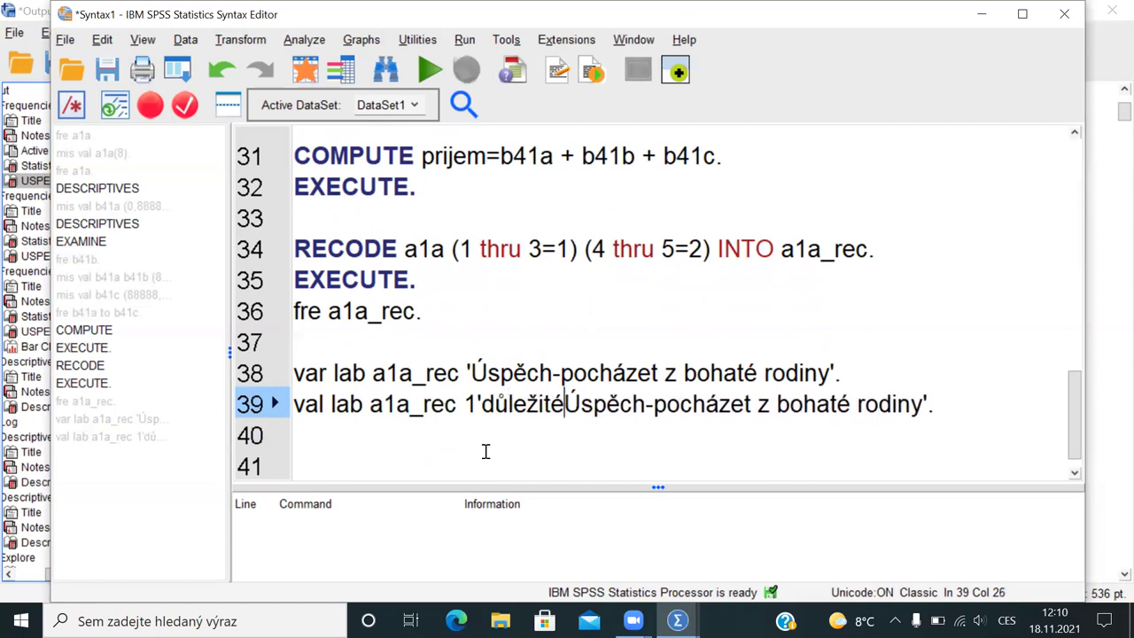
key("ctrl+shift+Right")
key("ctrl+shift+Right")
key("ctrl+shift+Right")
key("ctrl+shift+Right")
key("ctrl+shift+Right")
key("ctrl+shift+Right")
key("BackSpace")
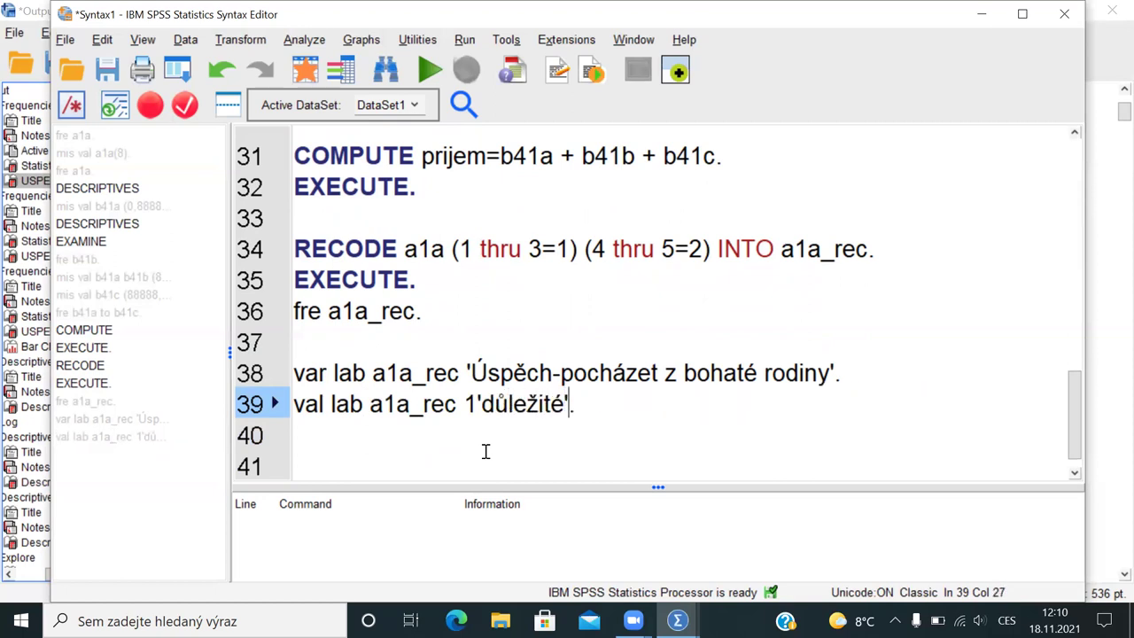
Step: Add the second value label 2'nedůležité' to the val lab line, reusing a copy of the first label's text
key("ctrl+shift+Left")
key("shift+Left")
key("Right")
key("Right")
key("Right")
key("Right")
key("Right")
key("Right")
key("Right")
key("Right")
key("Right")
key("Right")
type("2")
key("ctrl+v")
key("Left")
key("Left")
key("Left")
key("Left")
key("Left")
key("Left")
key("Left")
key("Left")
key("Left")
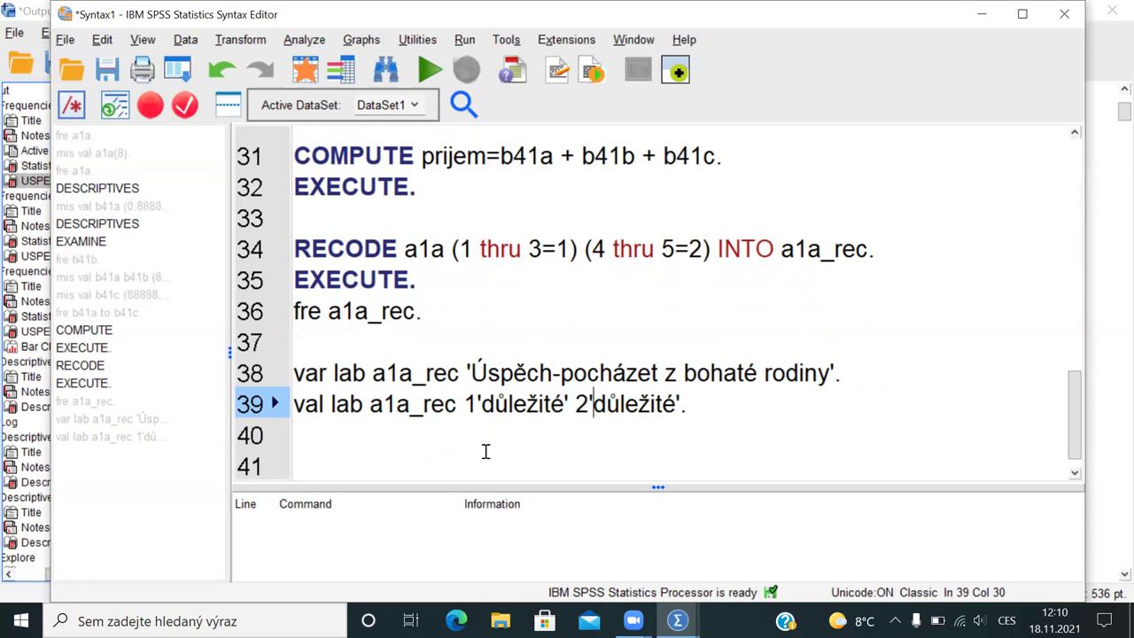
type("ne")
Step: Copy the command "fre a1a_rec." onto the empty line below the val lab command
left_click_drag(457, 318, 283, 300)
key("ctrl+c")
left_click(315, 438)
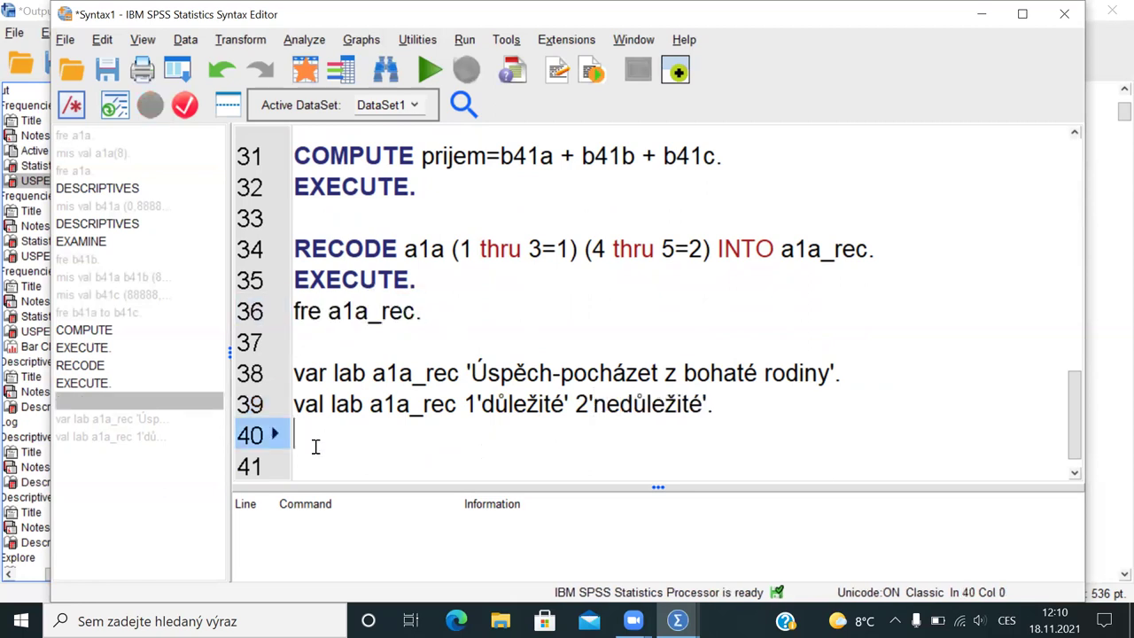
key("ctrl+v")
Step: Run the var lab, val lab and second fre commands for a1a_rec together and view the resulting frequency table
left_click_drag(319, 373, 425, 436)
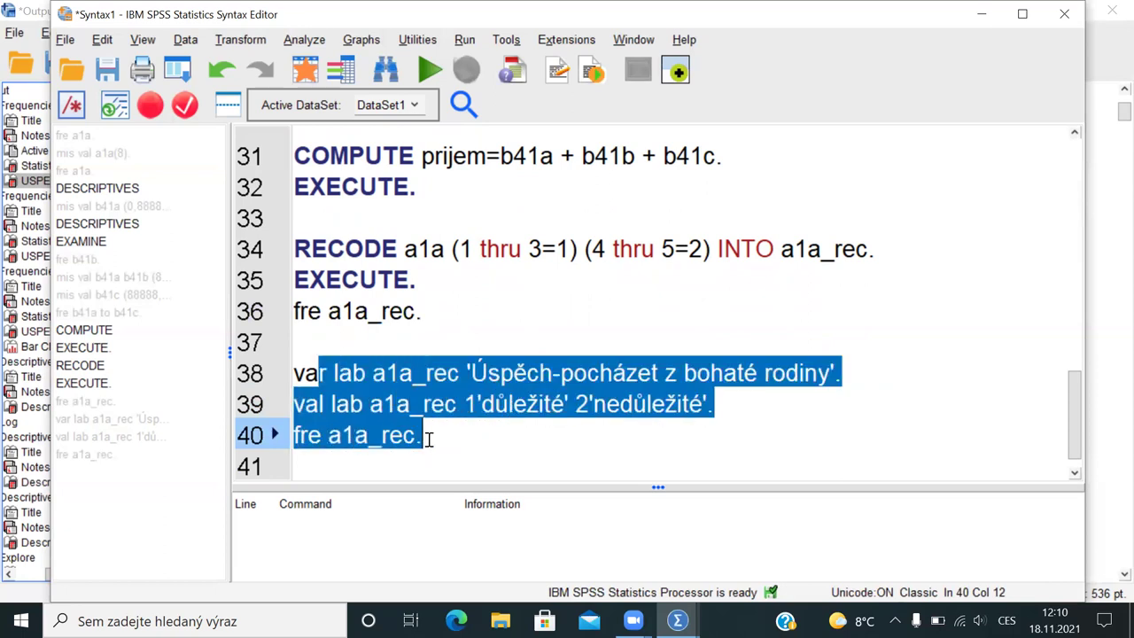
key("ctrl+r")
left_click(430, 446)
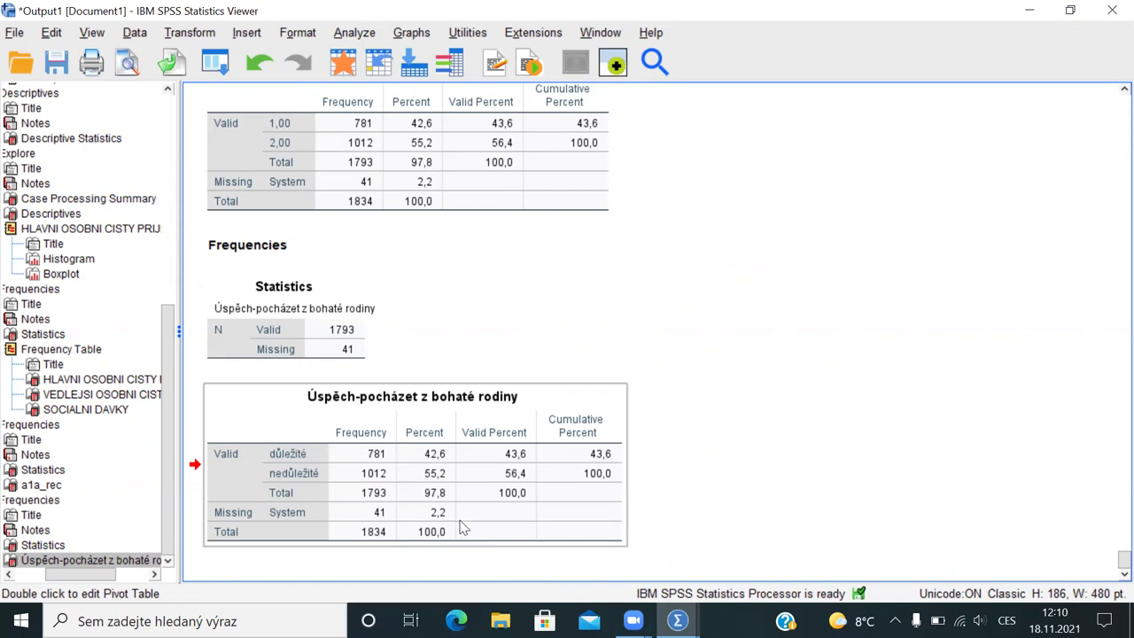
key("alt+Tab")
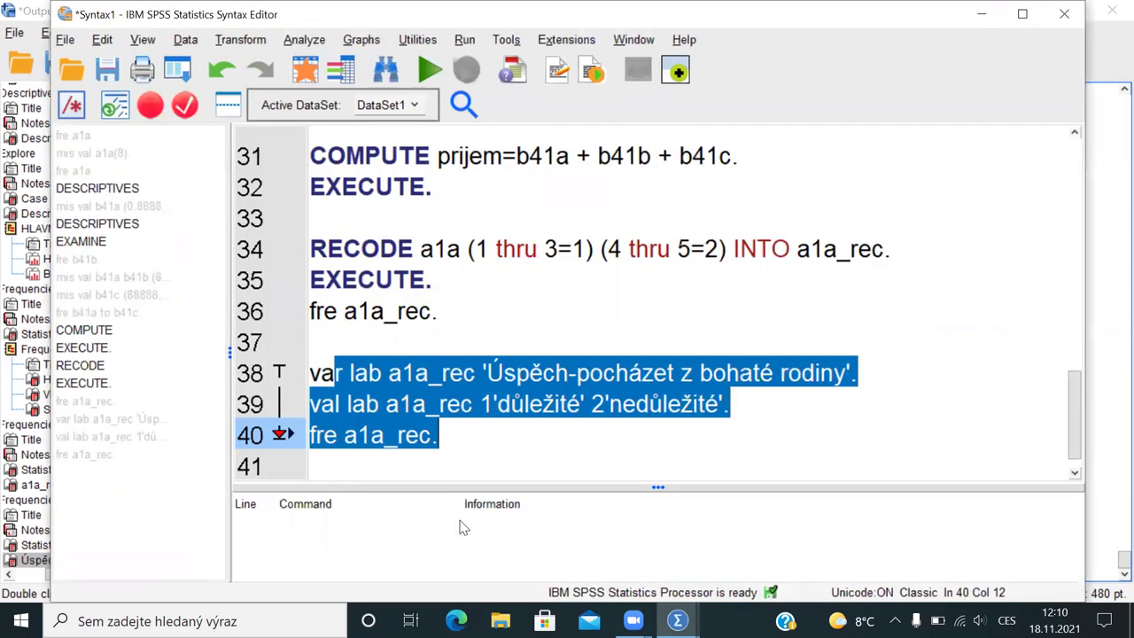
key("ctrl+r")
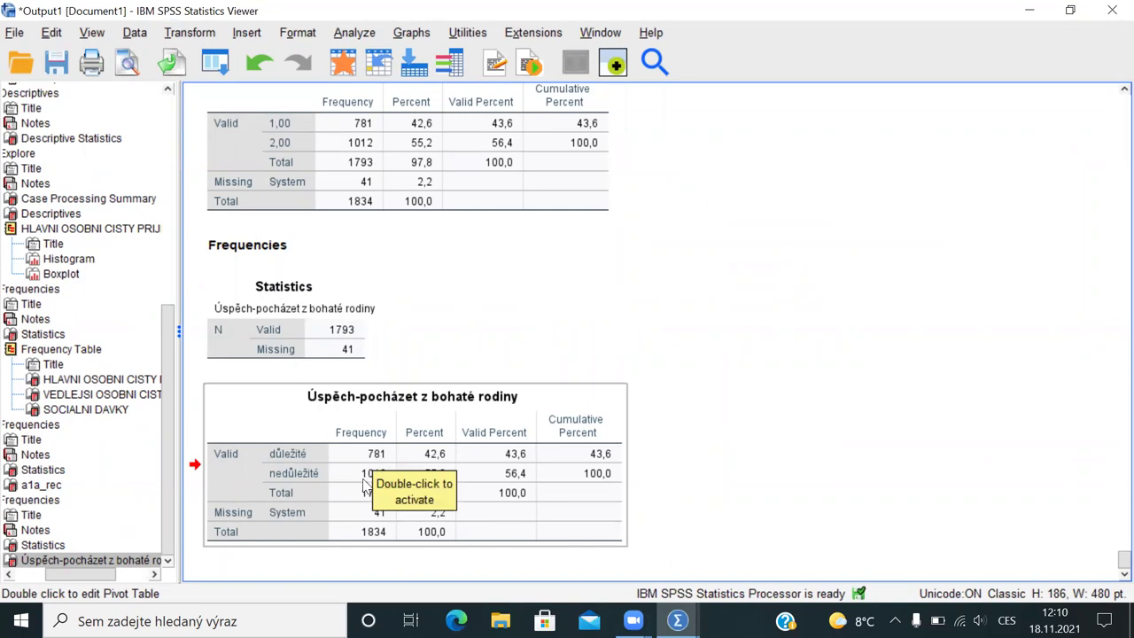
Step: Compare the first USPECH - POCHAZET Z BOHATE RODINY frequency table with the labelled a1a_rec table in the output
left_click_drag(170, 404, 170, 197)
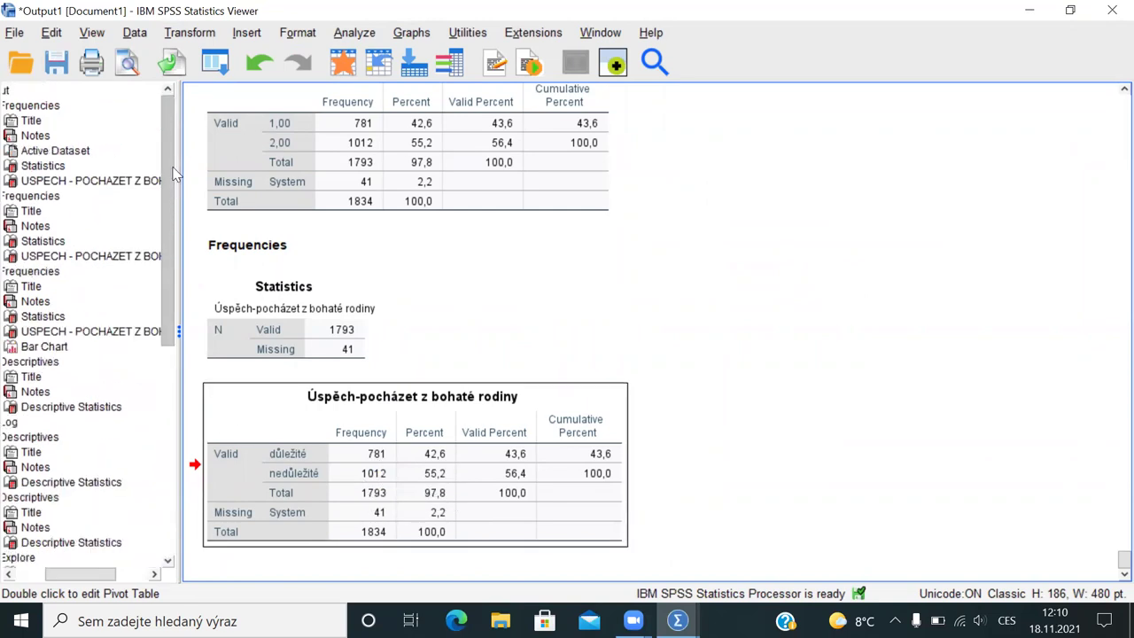
left_click(51, 172)
left_click(82, 184)
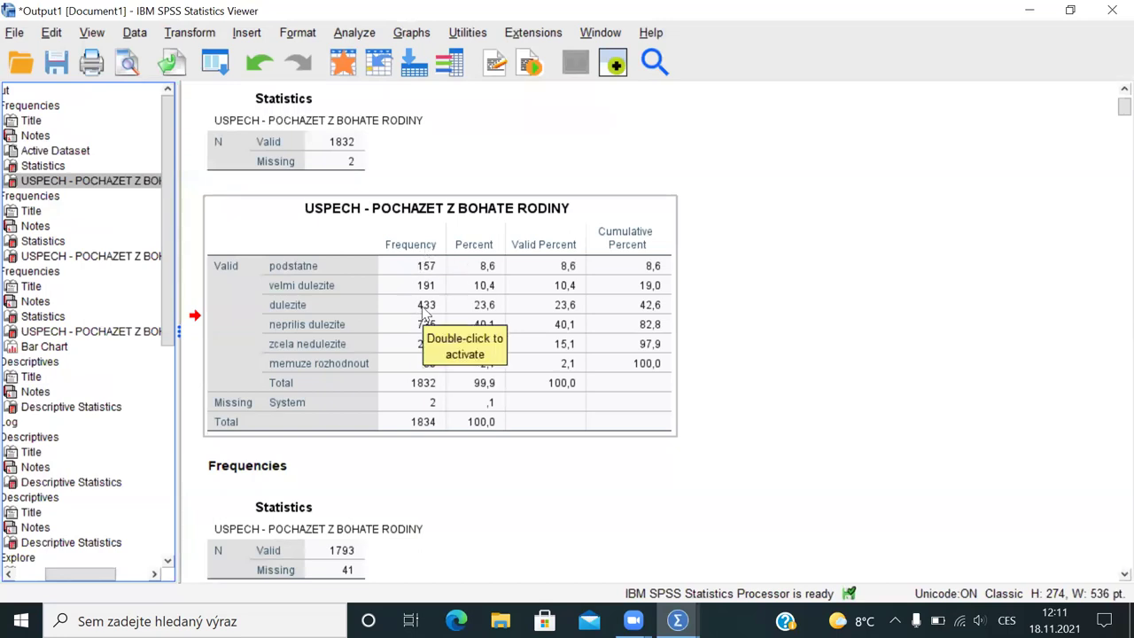
left_click(427, 372)
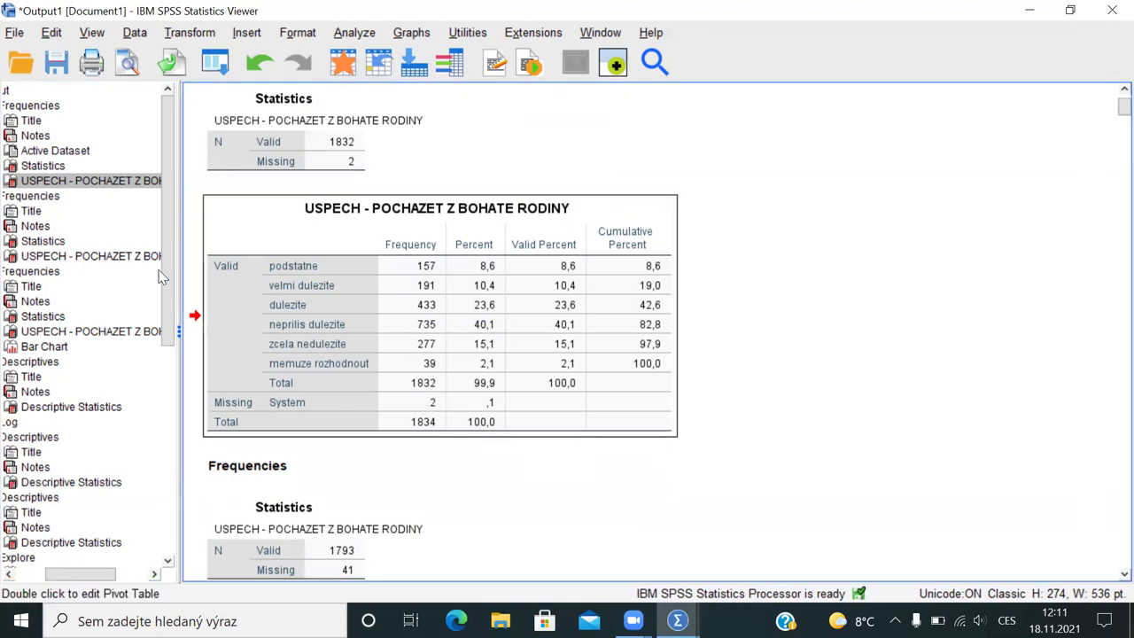
left_click_drag(163, 270, 171, 494)
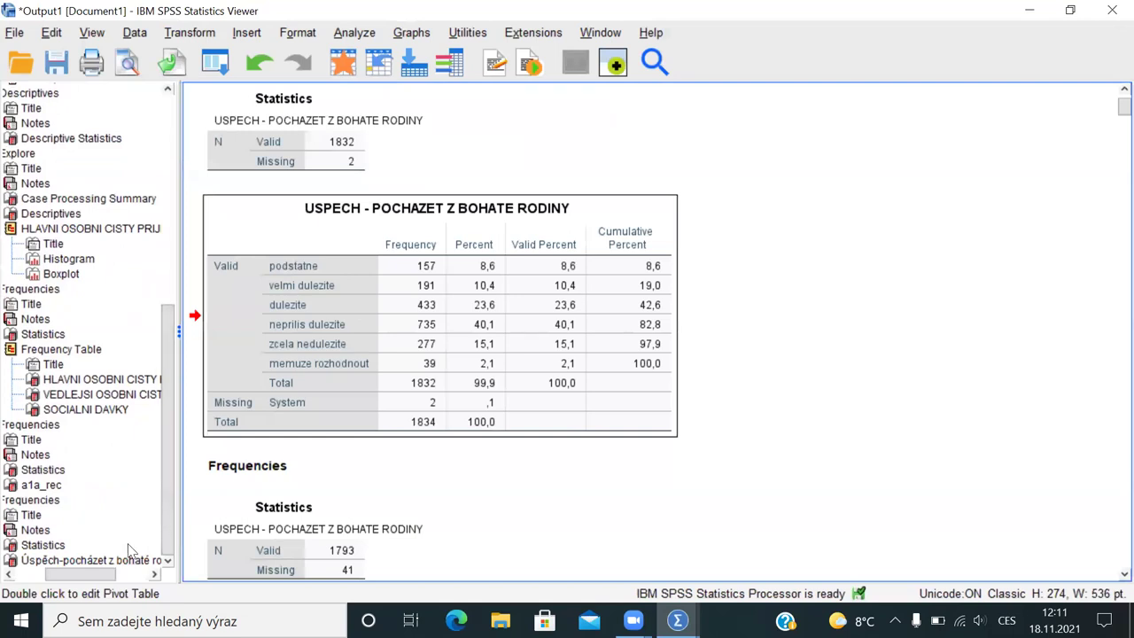
left_click(93, 561)
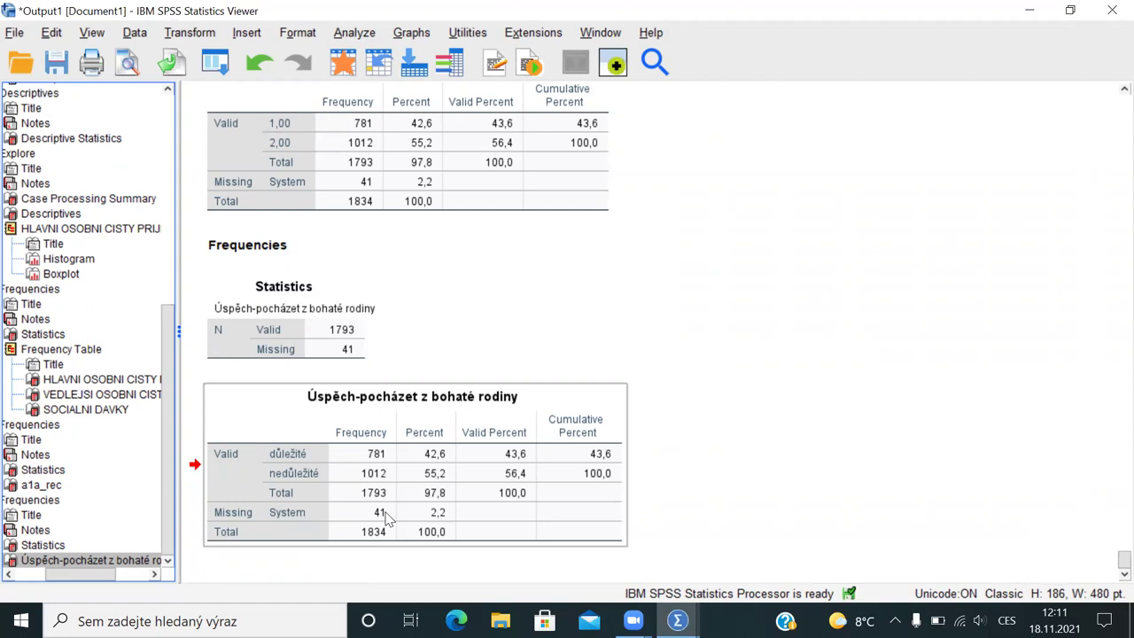
Step: Open the variable information list for the dataset and browse from the USPECH items to a47a, VLADA PREROZDELOVAT PRIJMY
key("alt+Tab")
key("alt+Tab")
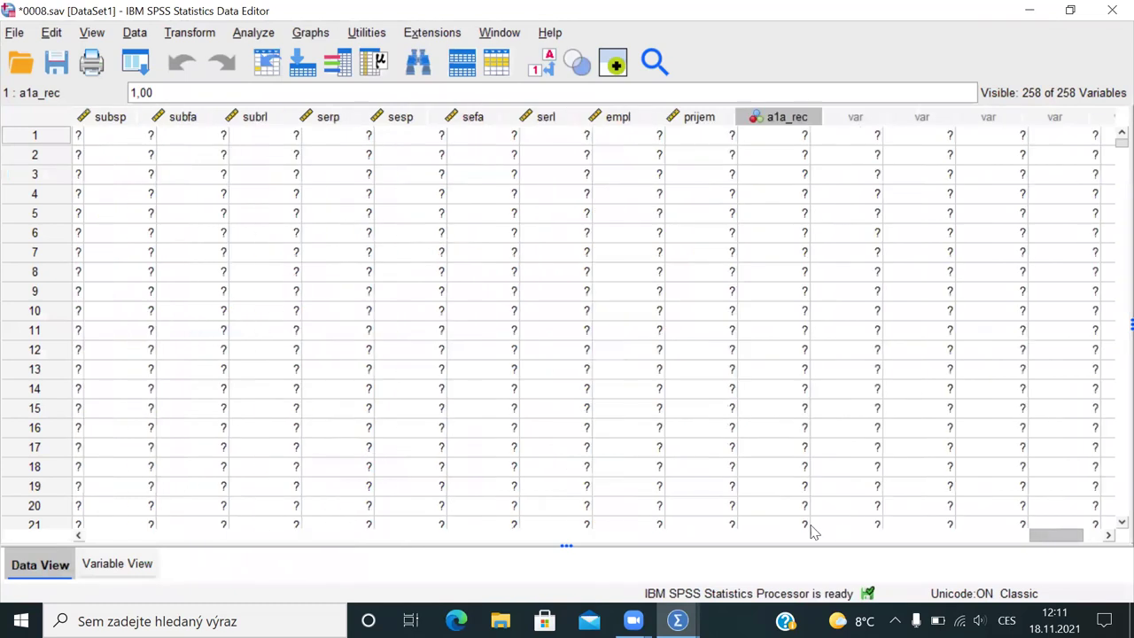
left_click(338, 64)
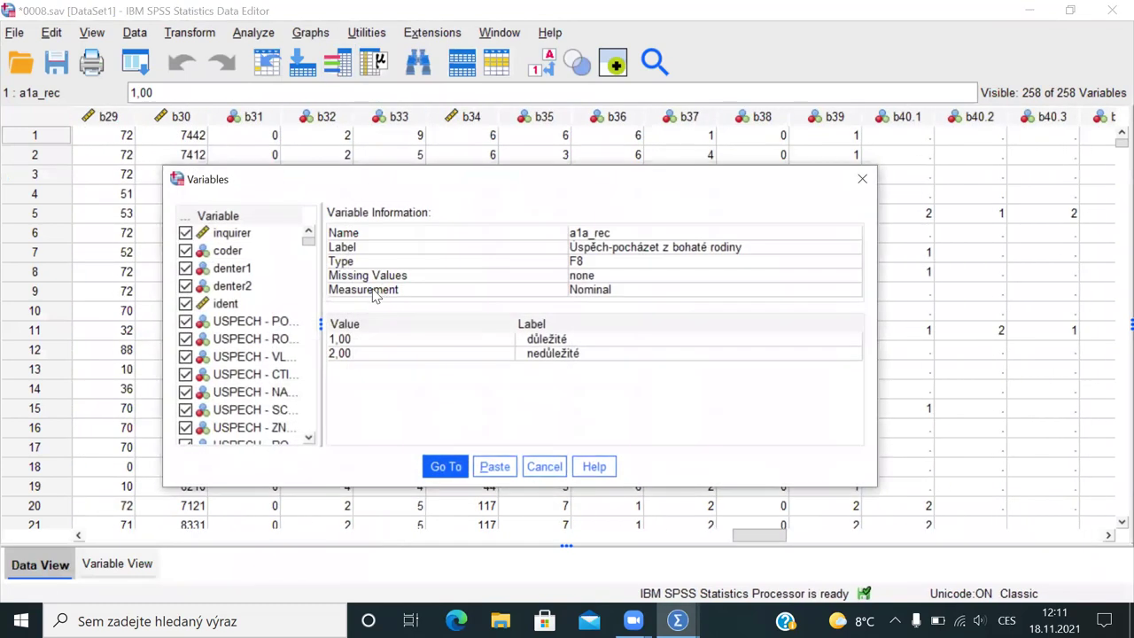
left_click(260, 338)
key("Down")
key("Down")
key("Down")
key("Down")
key("Down")
key("Down")
key("Down")
key("Down")
key("Down")
key("Down")
key("Down")
key("Down")
key("Down")
key("Down")
key("Down")
key("Down")
key("Down")
key("Down")
key("Down")
key("Down")
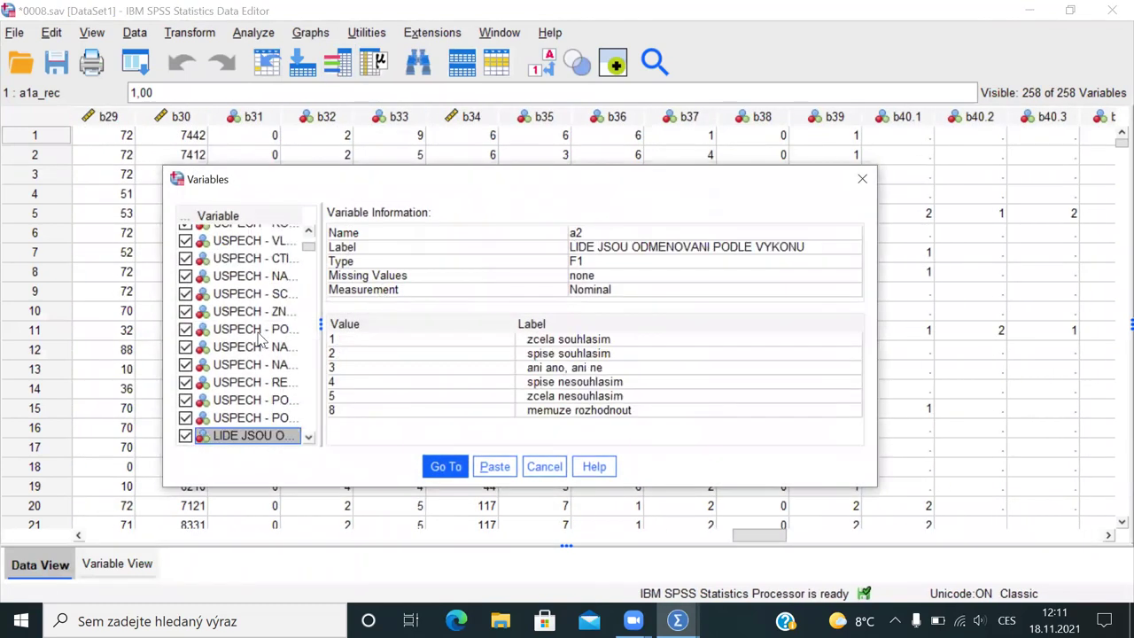
key("Down")
key("Down")
key("Down")
key("Down")
key("Down")
key("Down")
key("Down")
key("Down")
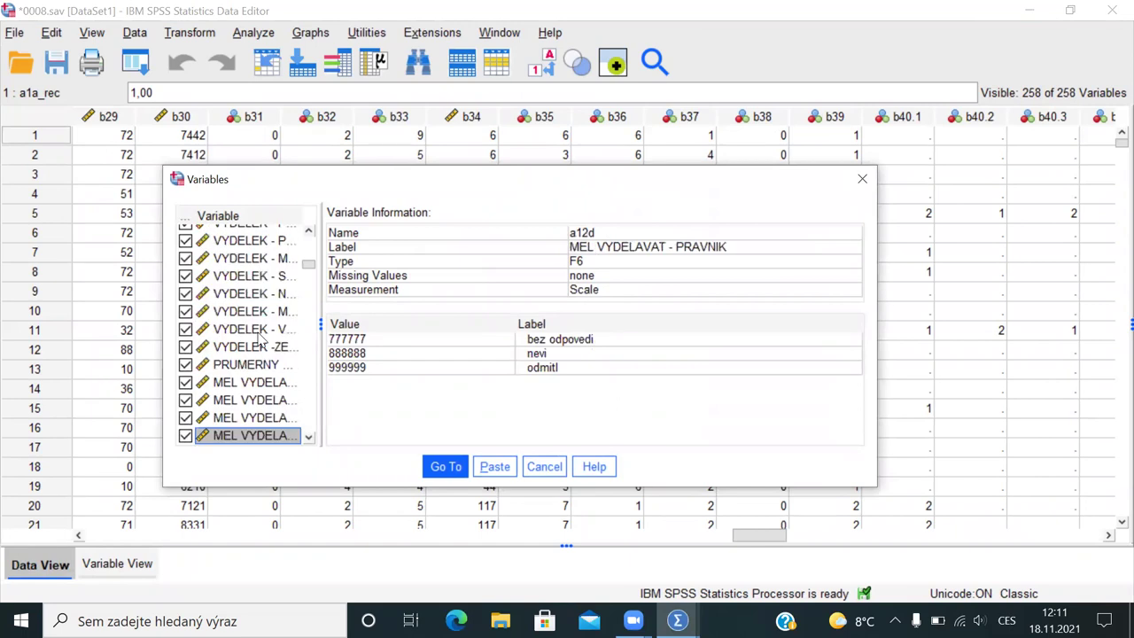
key("Down")
key("Down")
key("Down")
key("Down")
key("Down")
key("Down")
key("Down")
key("Down")
key("Down")
key("Down")
key("Down")
key("Down")
key("Down")
key("Down")
key("Down")
key("Down")
key("Down")
key("Down")
key("Down")
key("Down")
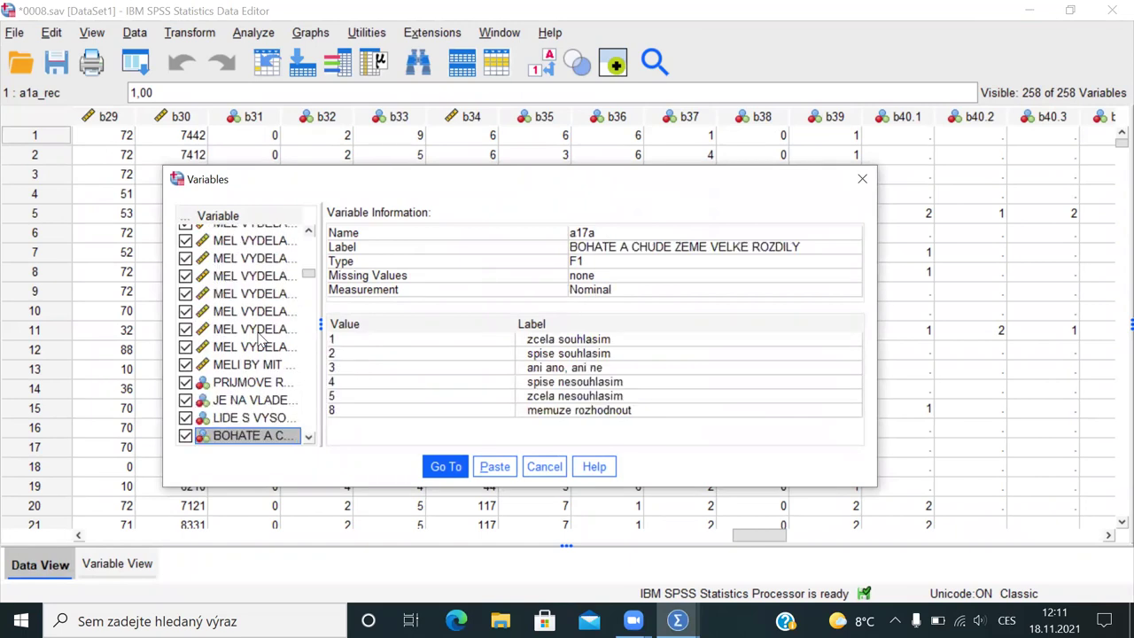
key("Down")
key("Down")
key("Down")
key("Down")
key("Down")
key("Down")
key("Down")
key("Down")
key("Down")
key("Down")
key("Down")
key("Down")
key("Down")
key("Down")
key("Down")
key("Down")
key("Down")
key("Down")
key("Down")
key("Down")
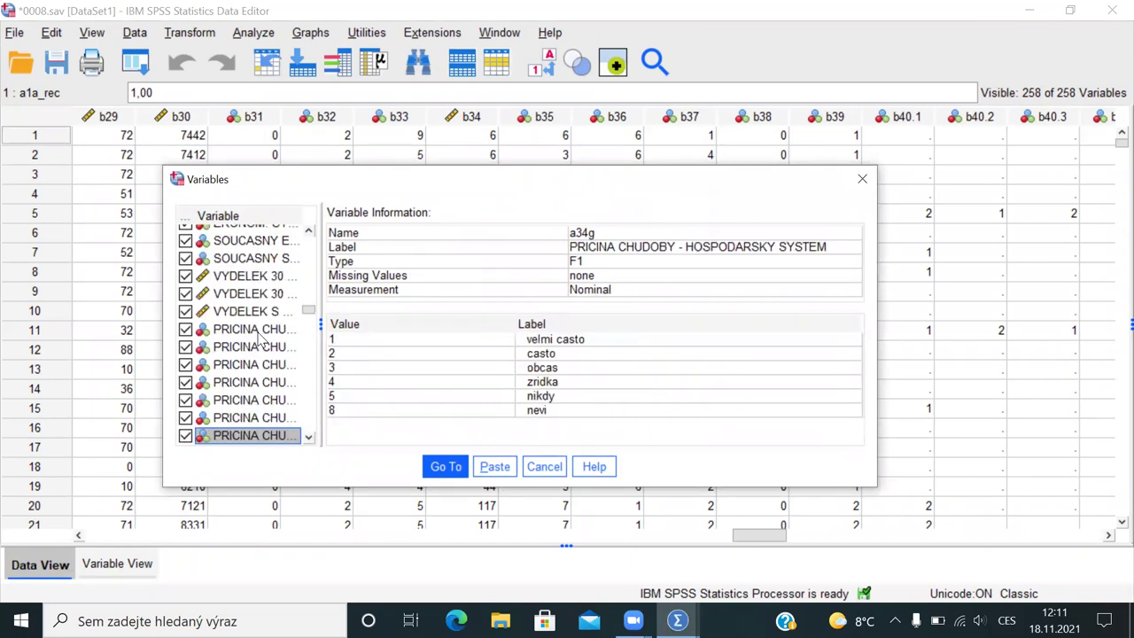
key("Down")
key("Down")
key("Down")
key("Down")
key("Down")
key("Down")
key("Down")
key("Down")
key("Down")
key("Down")
key("Down")
key("Down")
key("Down")
key("Down")
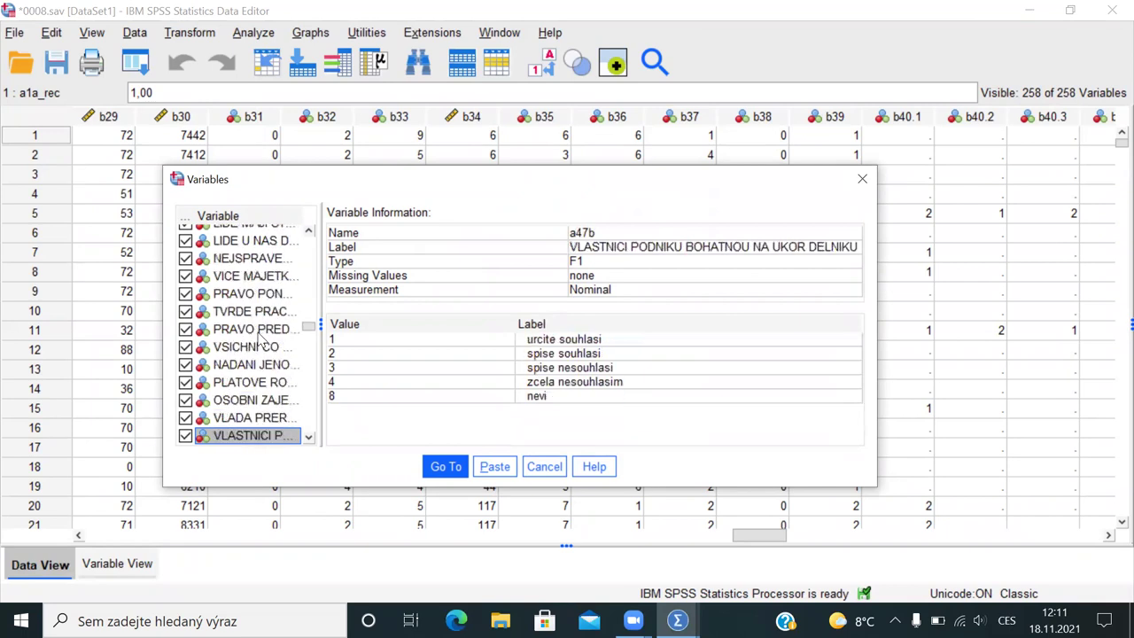
key("Up")
key("Up")
key("Up")
key("Up")
key("Up")
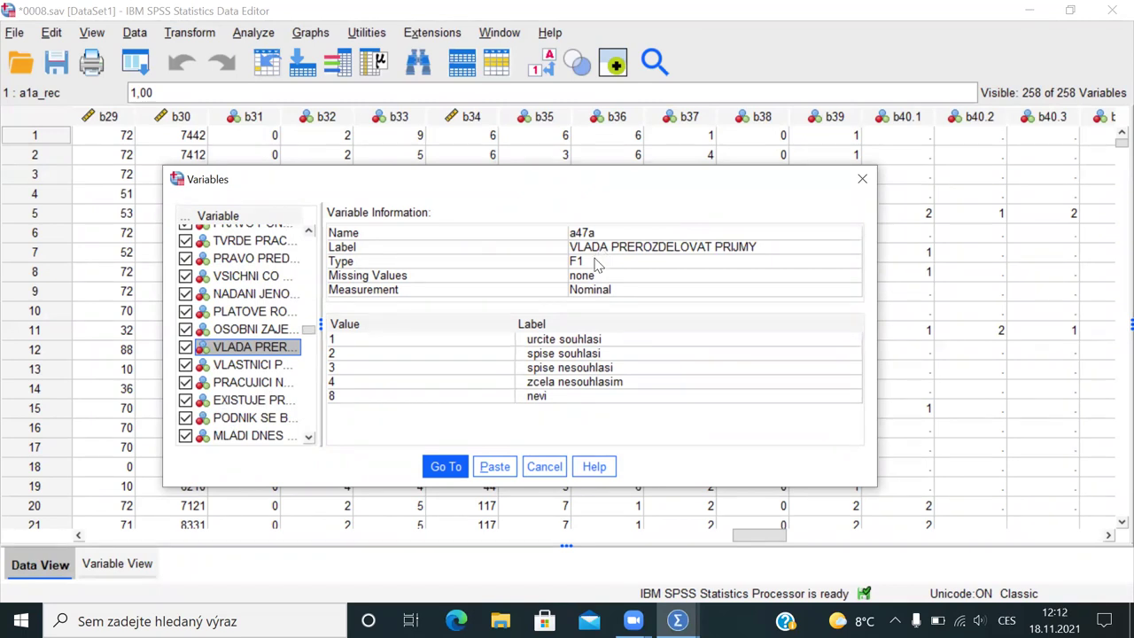
Step: Examine the labels and value codes of variables a47a through a47e, ending on a47a
key("Down")
key("Down")
key("Down")
key("Down")
key("Down")
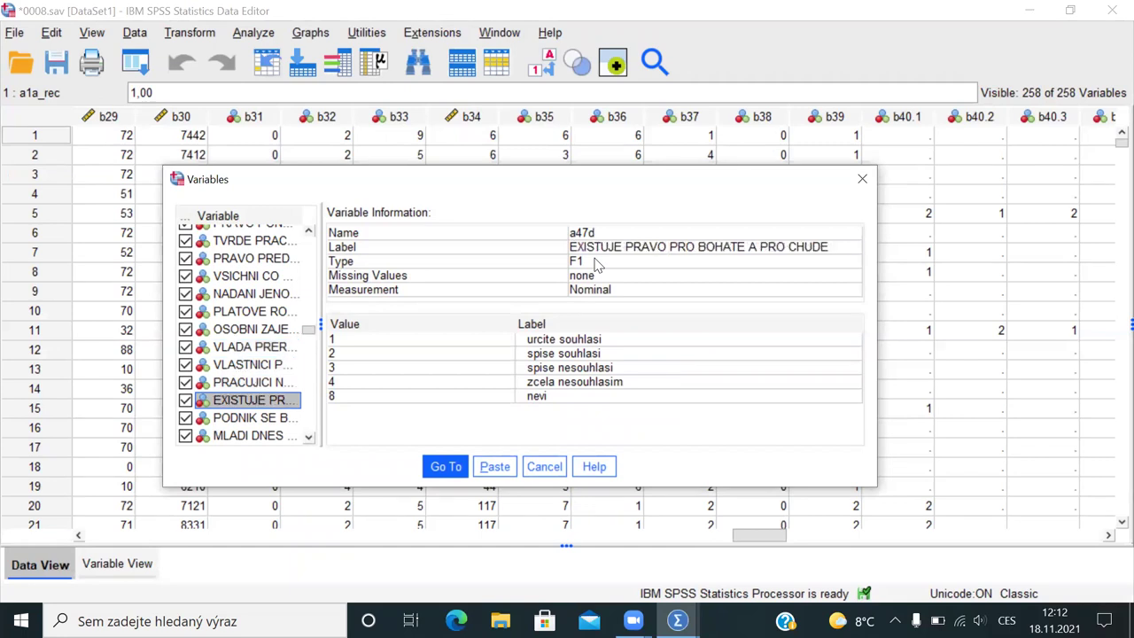
key("Up")
key("Up")
key("Up")
key("Up")
key("Up")
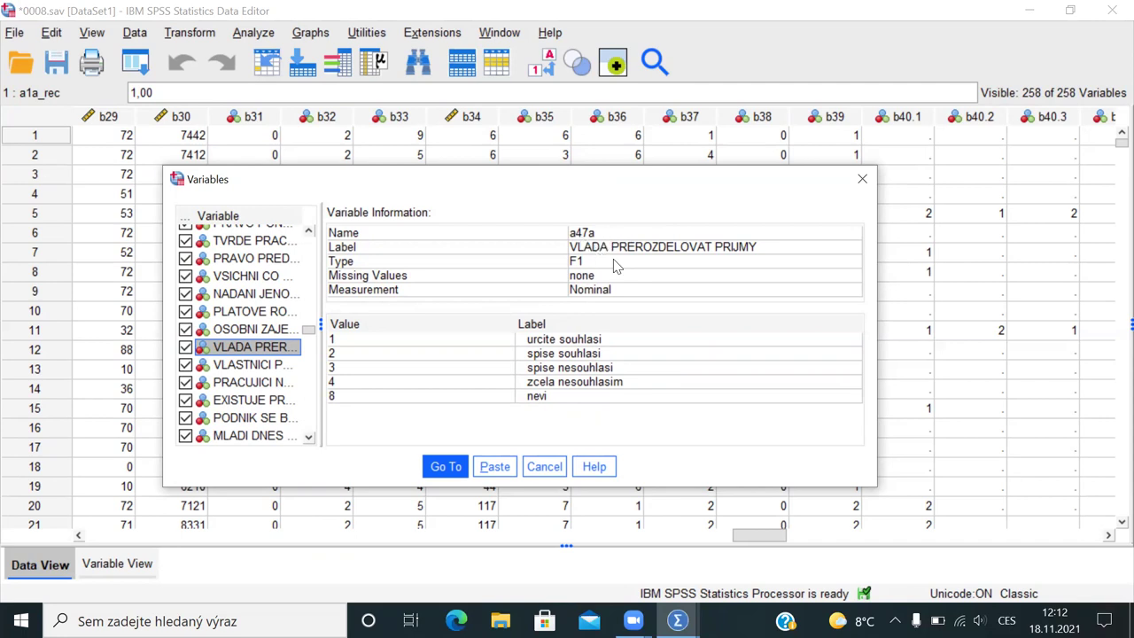
key("Down")
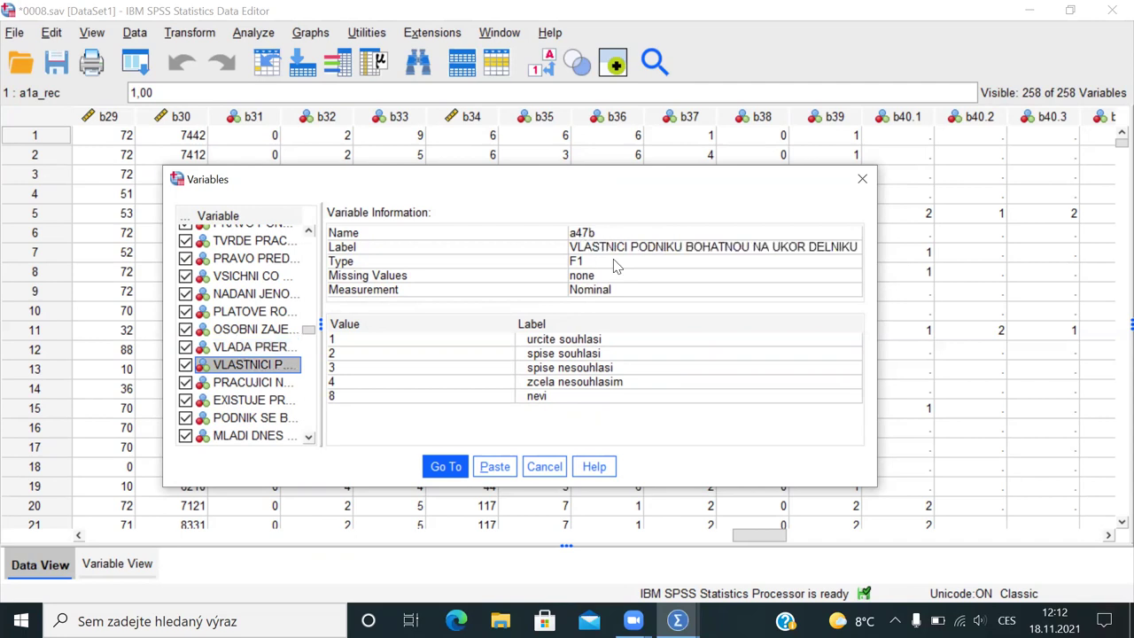
key("Down")
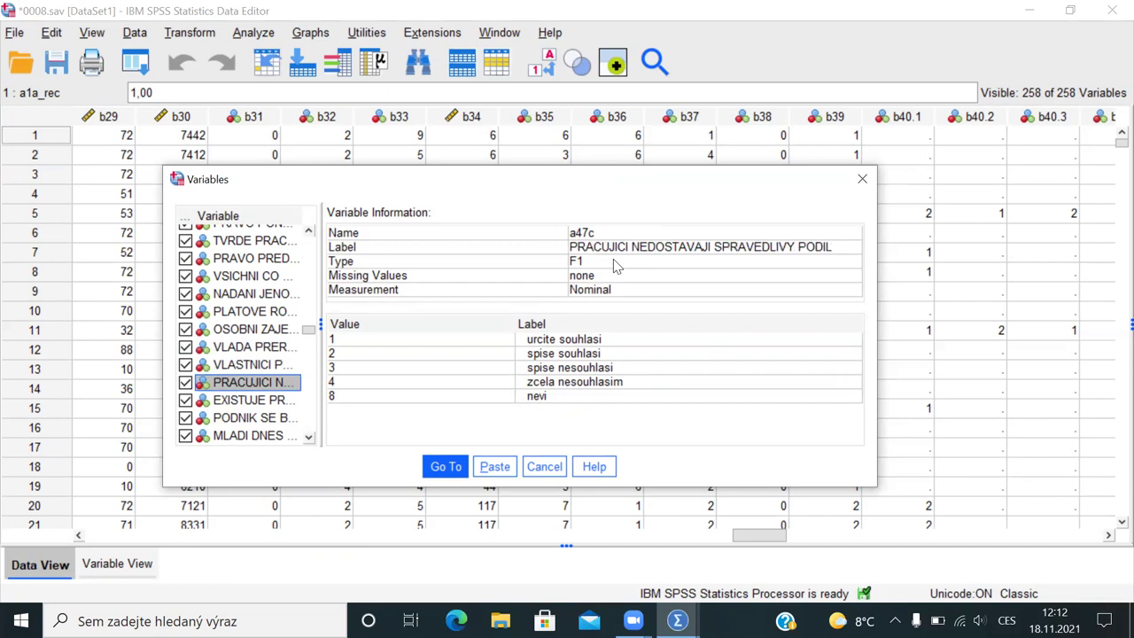
key("Down")
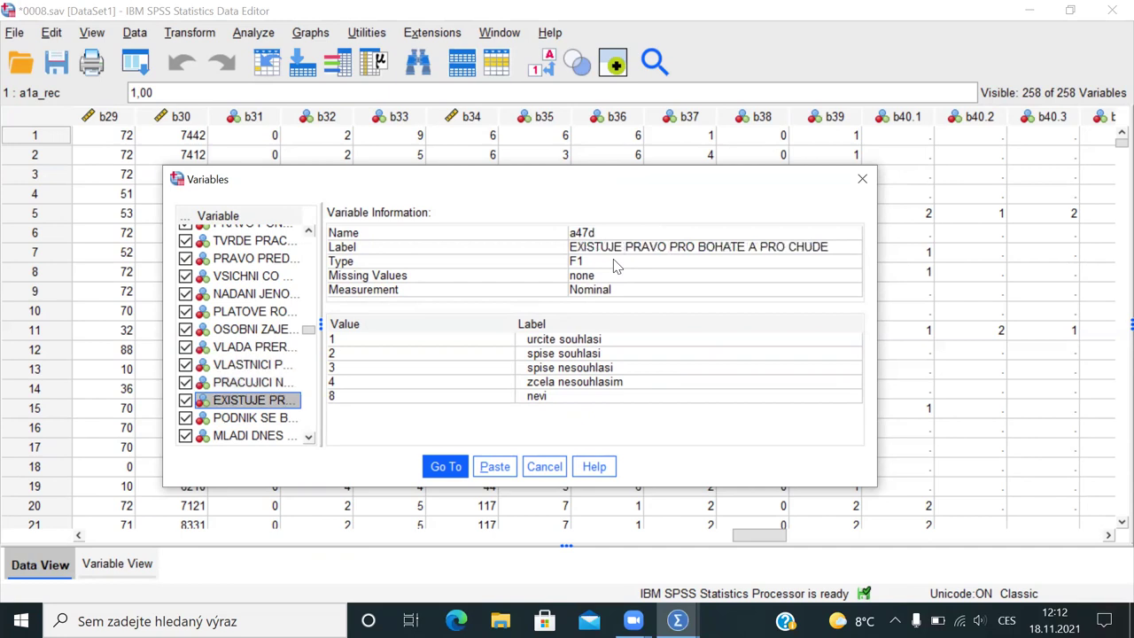
key("Down")
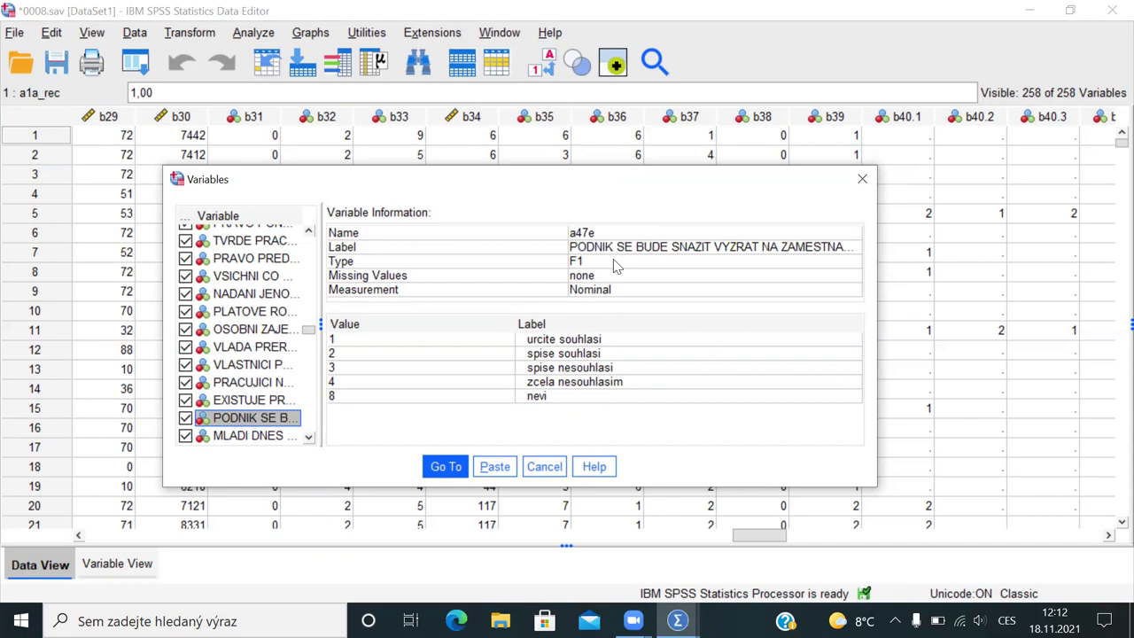
key("Up")
key("Up")
key("Up")
key("Up")
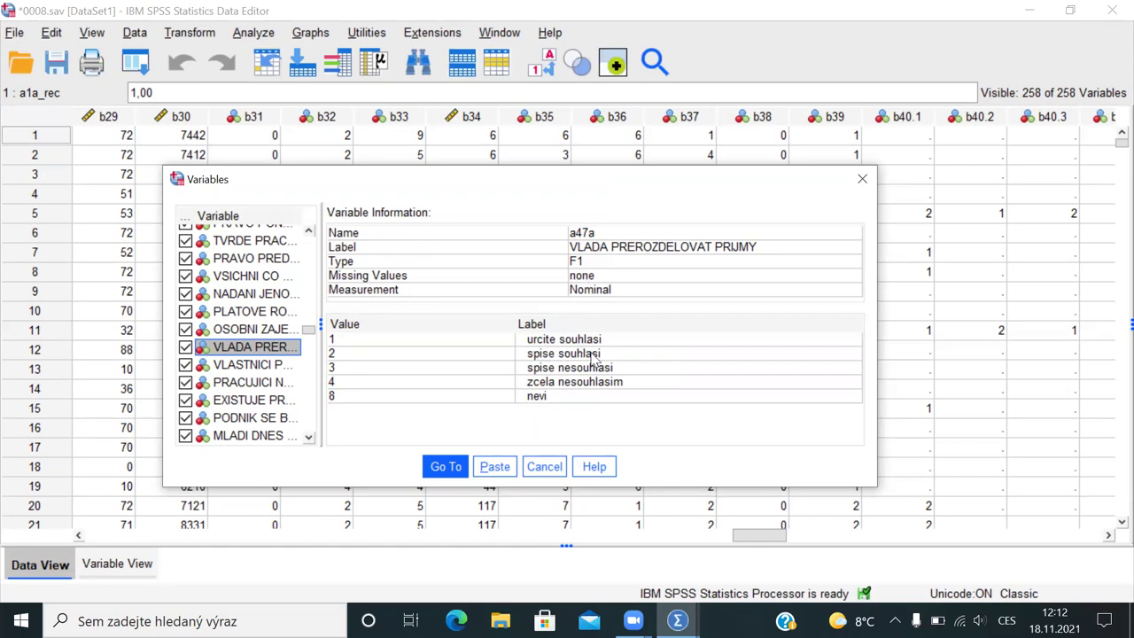
key("Down")
key("Down")
key("Down")
key("Down")
key("Up")
key("Up")
key("Up")
key("Up")
key("Up")
key("Down")
Step: Go to variable a47a in the data and highlight the first case's values from a47a through a47e
left_click(445, 466)
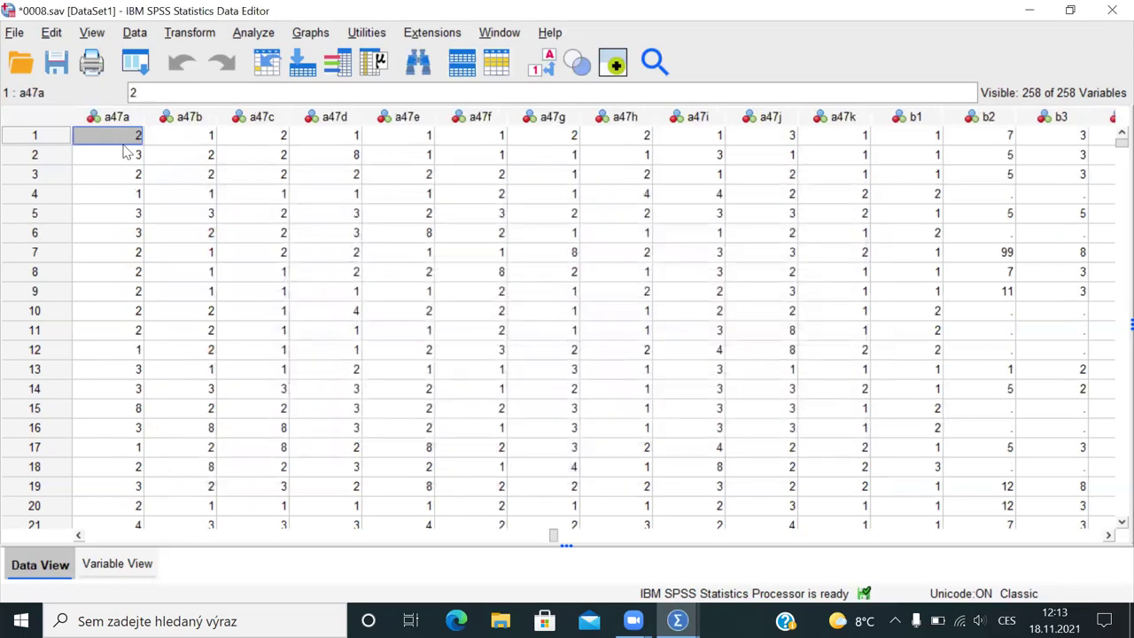
key("shift+Right")
key("shift+Right")
key("shift+Right")
key("shift+Right")
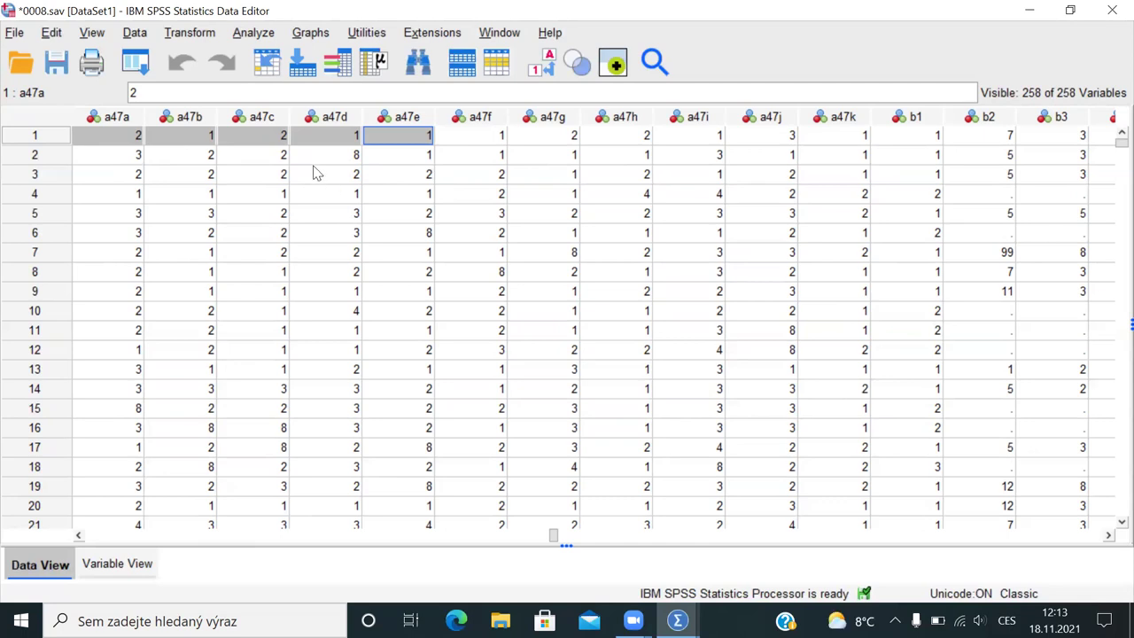
Step: Start Count Values within Cases with target variable levice and target label "Míra levicovosti"
left_click(197, 35)
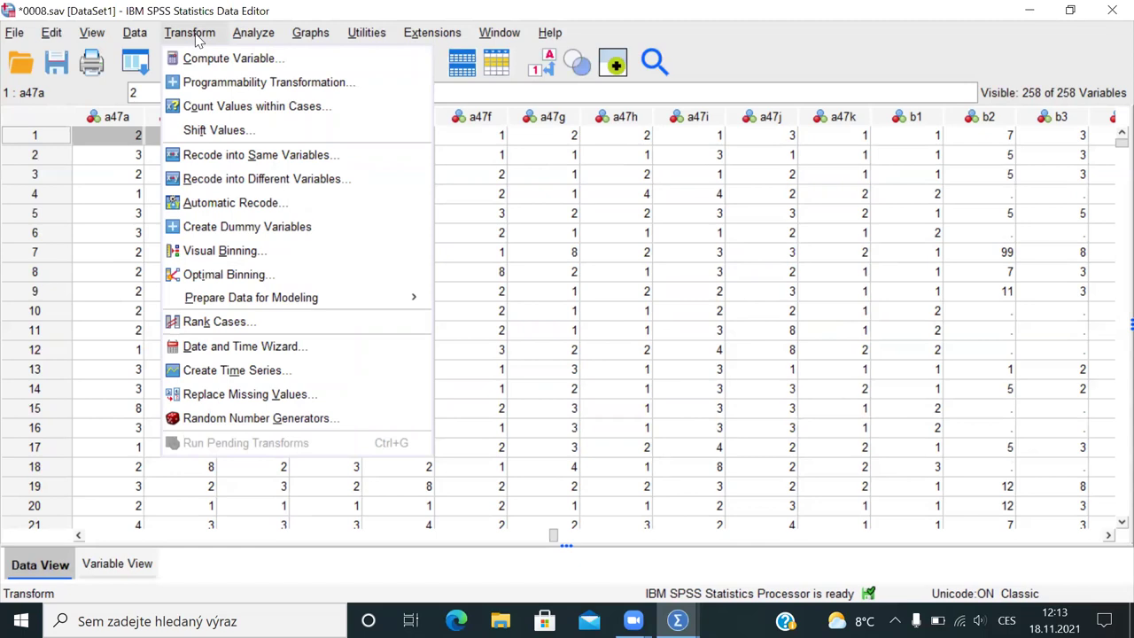
left_click(257, 106)
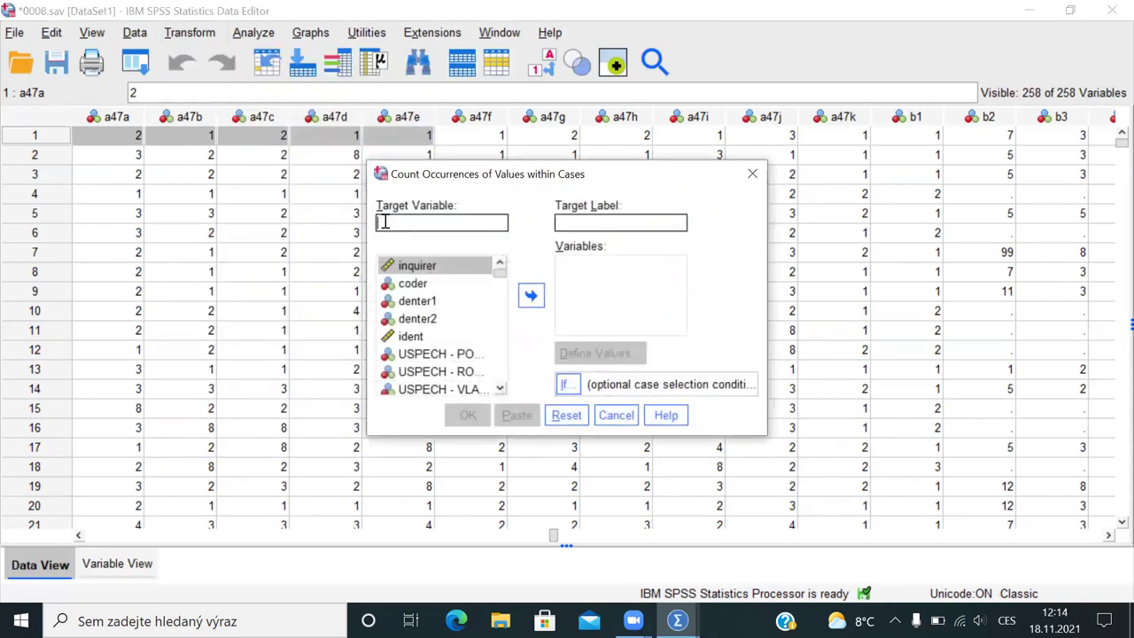
type("levice")
left_click(575, 225)
type("Mír")
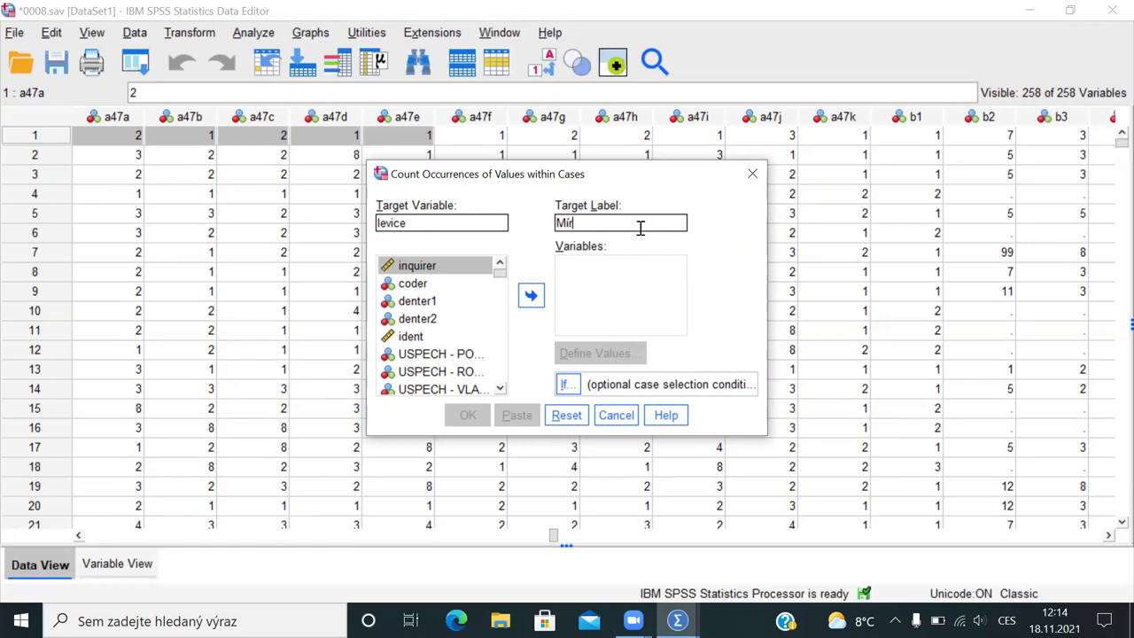
type("a levicovosti")
Step: Show the source variables by name and add a47a through a47e to the variables to count
right_click(443, 287)
left_click(446, 288)
left_click(422, 301)
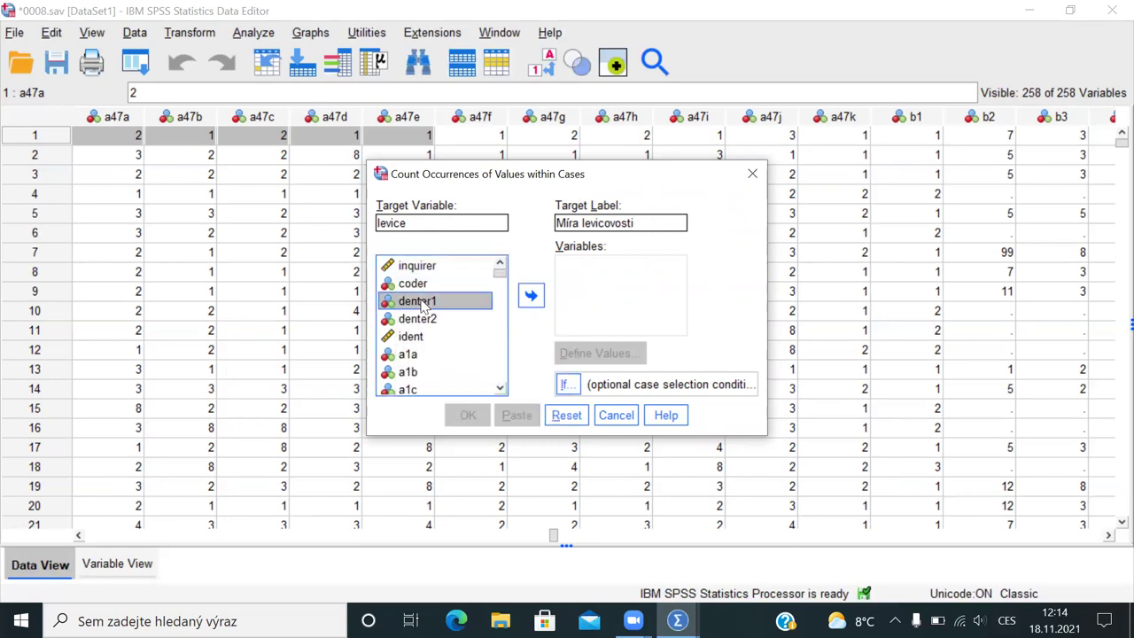
type("a47")
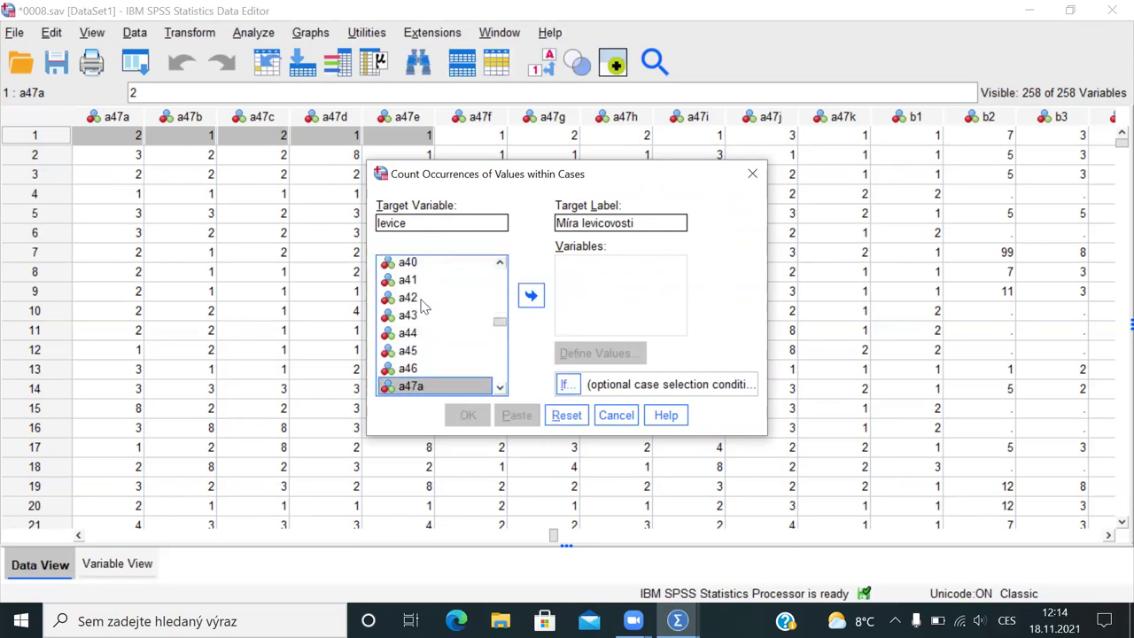
key("shift+Down")
key("shift+Down")
key("shift+Down")
key("shift+Down")
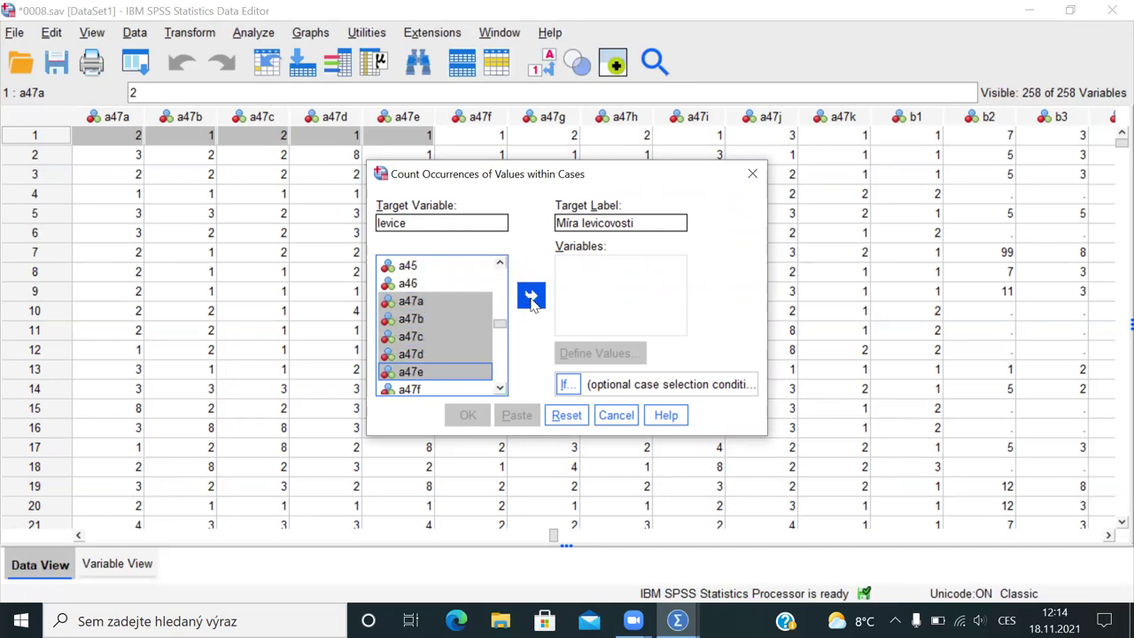
left_click(532, 298)
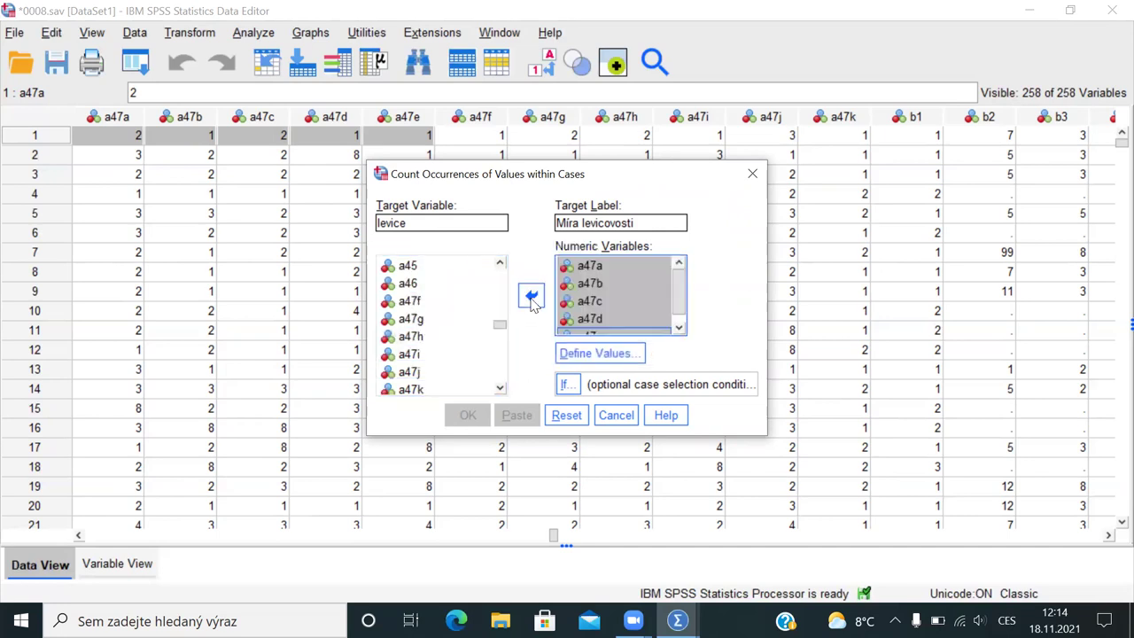
Step: Define the values to count as the range 1 through 2
left_click(623, 355)
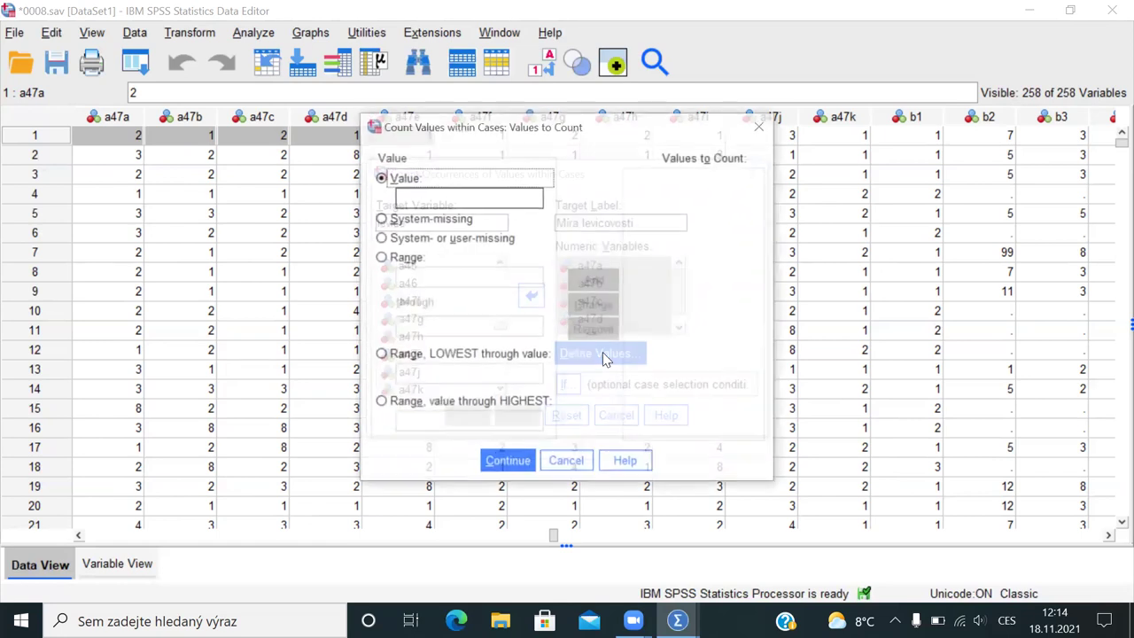
left_click(401, 257)
left_click(414, 277)
type("1")
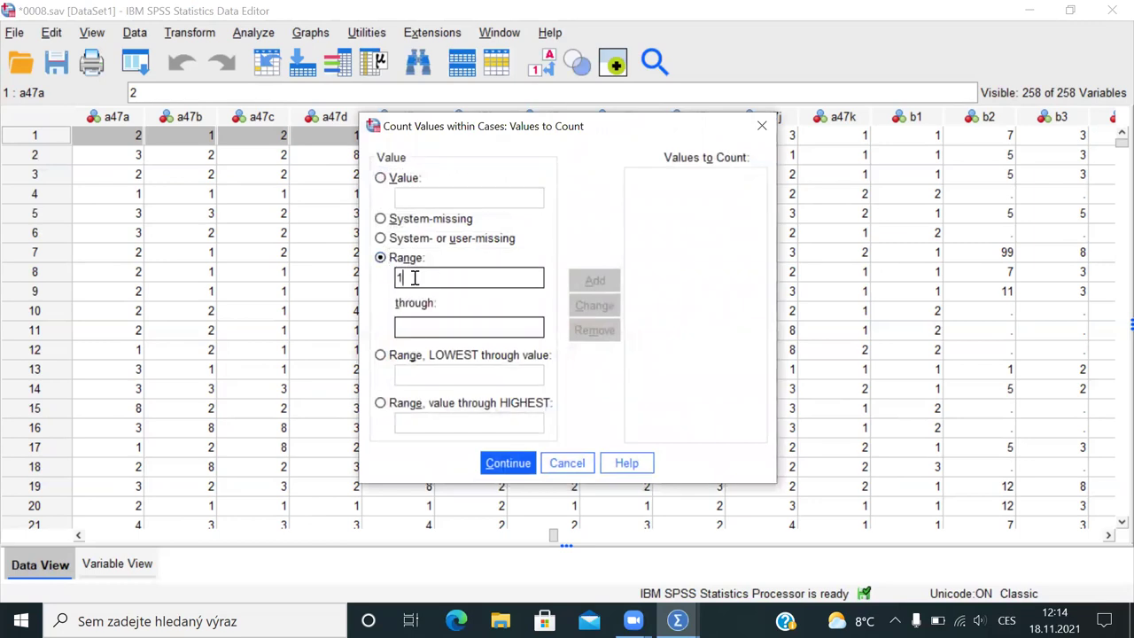
left_click(414, 327)
type("2")
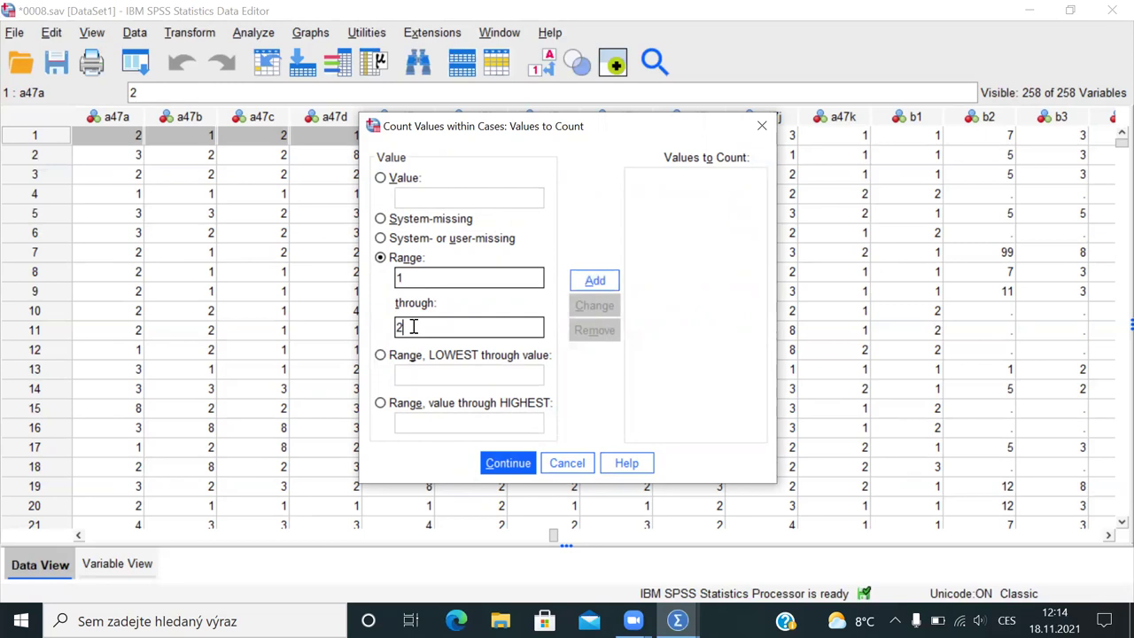
left_click(600, 283)
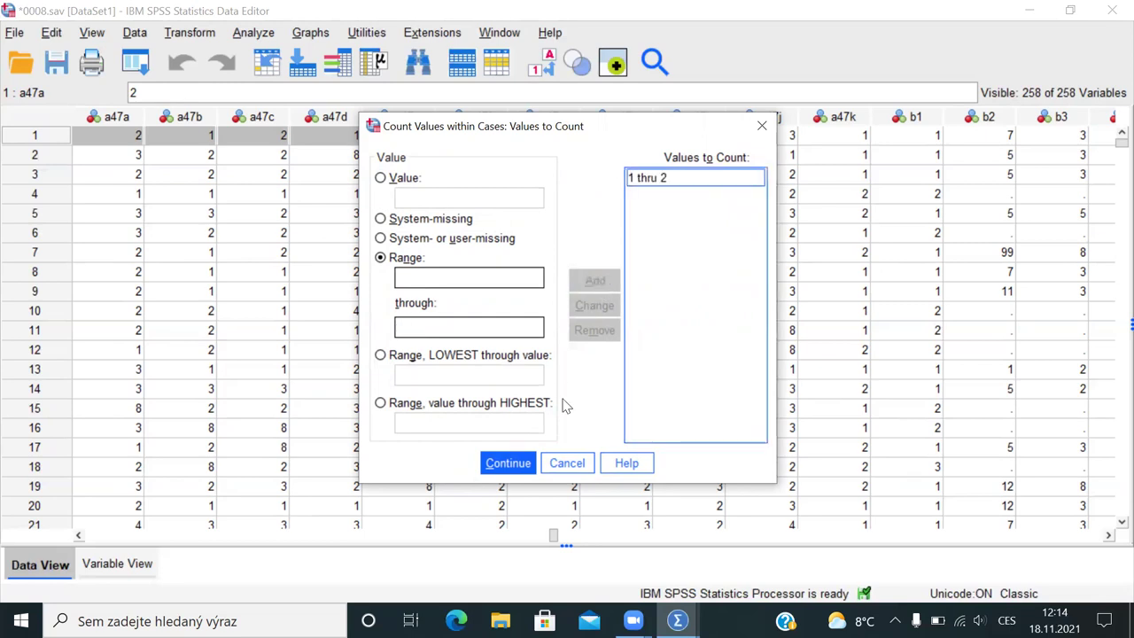
left_click(508, 462)
Step: Paste the COUNT commands for levice into the syntax file and bring the Syntax Editor forward
left_click(517, 416)
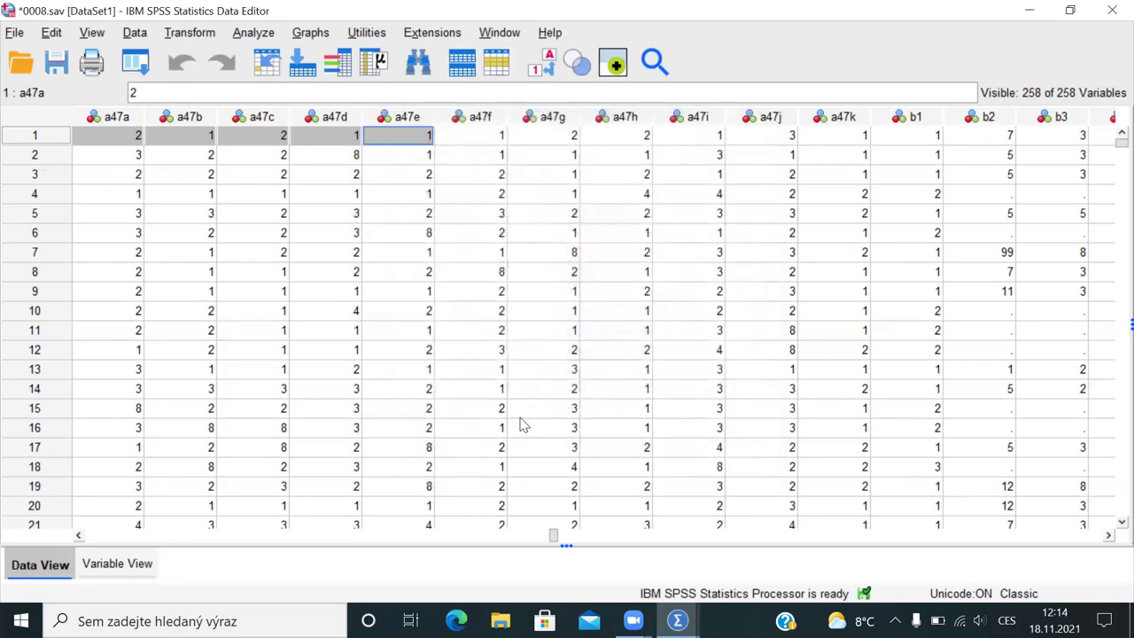
key("alt+Tab")
key("alt+Tab")
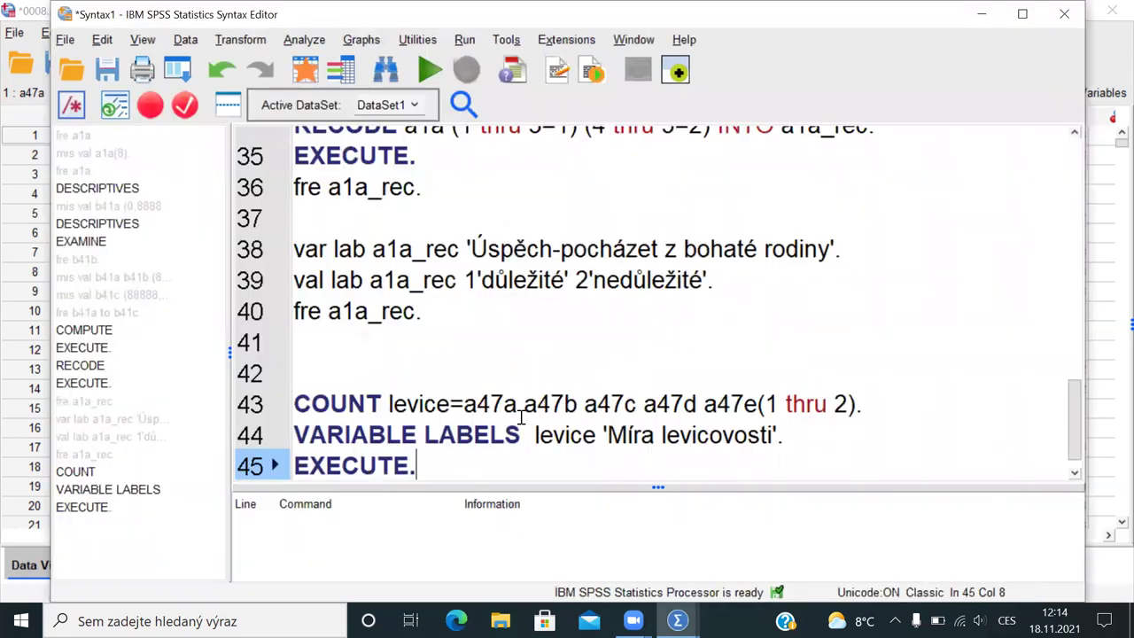
Step: Examine the pasted COUNT, VARIABLE LABELS and EXECUTE lines for levice, highlighting their parts
left_click_drag(310, 403, 864, 404)
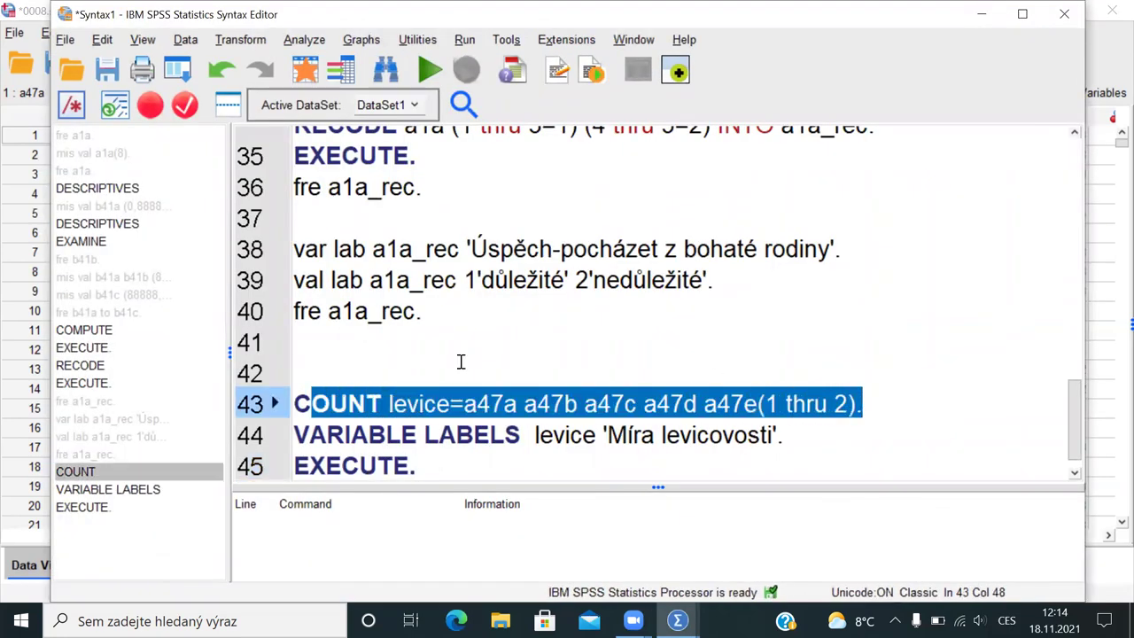
left_click(360, 415)
key("shift+Left")
key("shift+Left")
key("shift+Left")
key("shift+Left")
key("shift+Right")
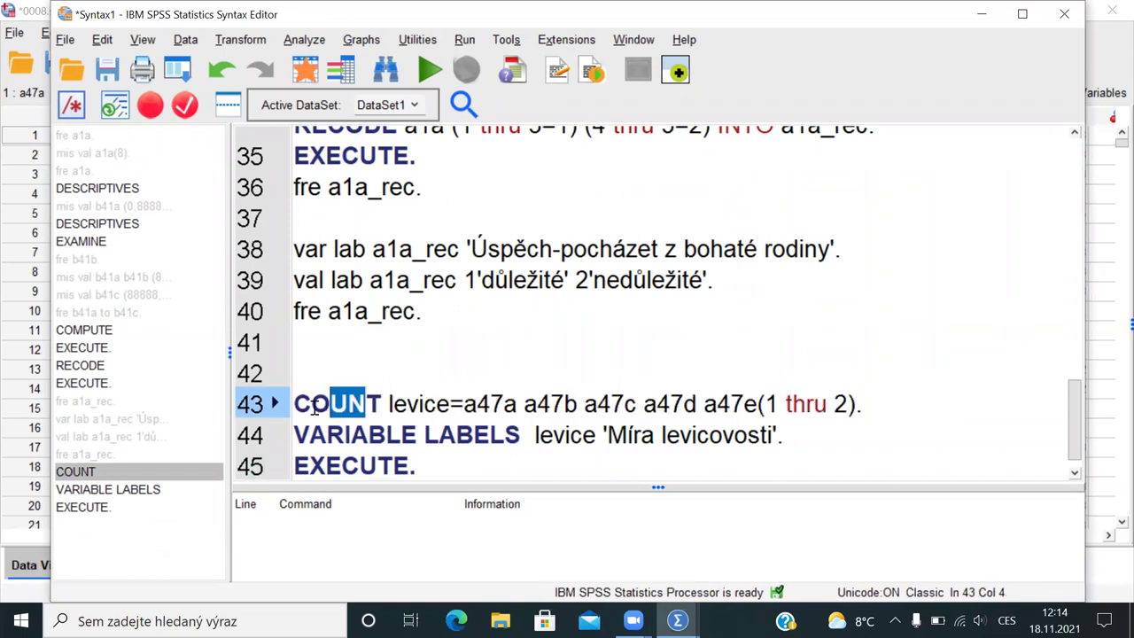
left_click_drag(388, 408, 848, 404)
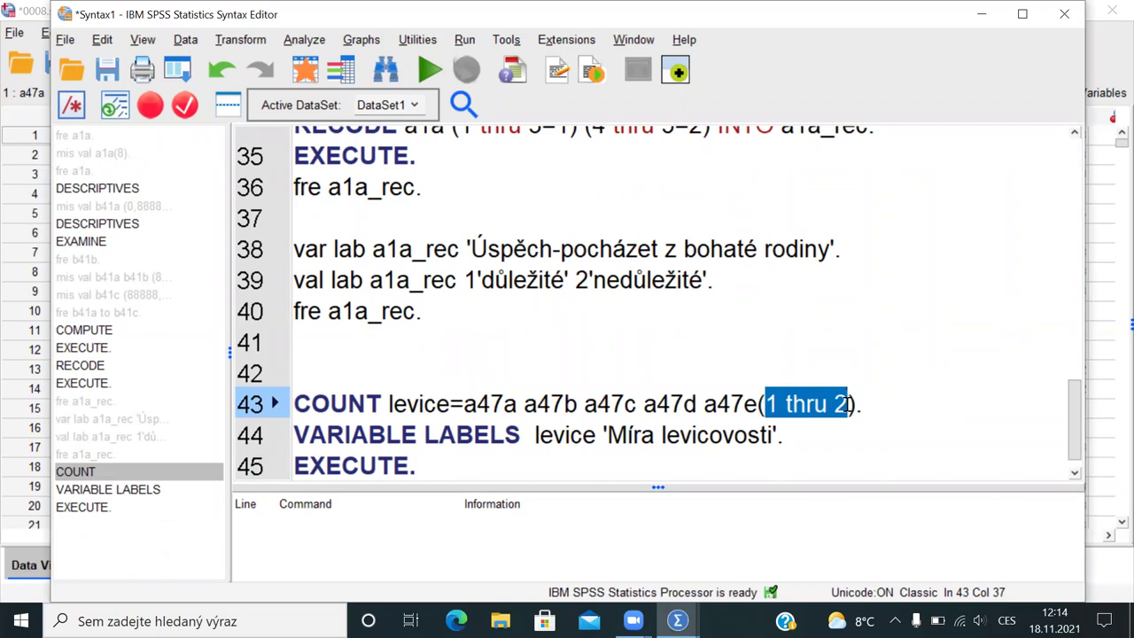
left_click_drag(295, 432, 815, 425)
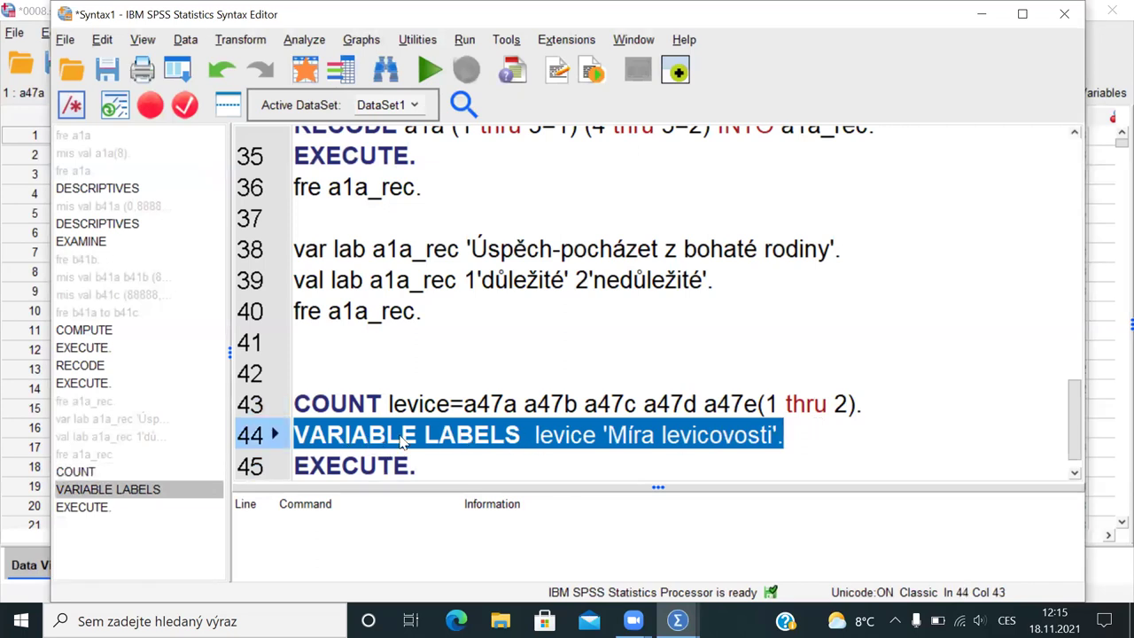
left_click_drag(395, 465, 325, 467)
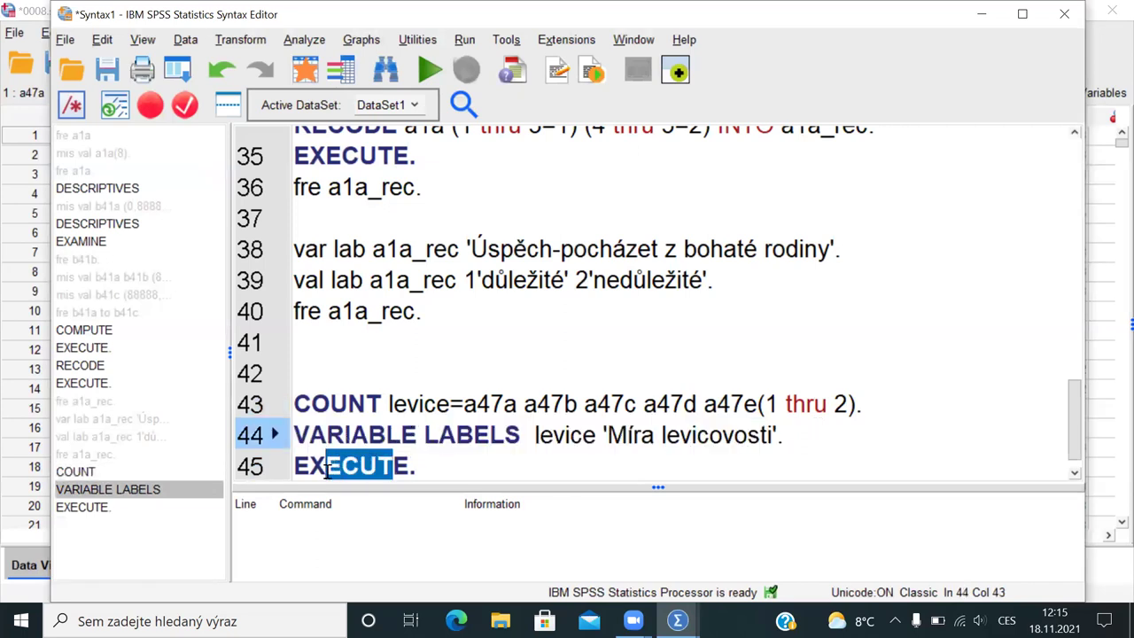
Step: Run the COUNT, VARIABLE LABELS and EXECUTE commands for levice
left_click(328, 407)
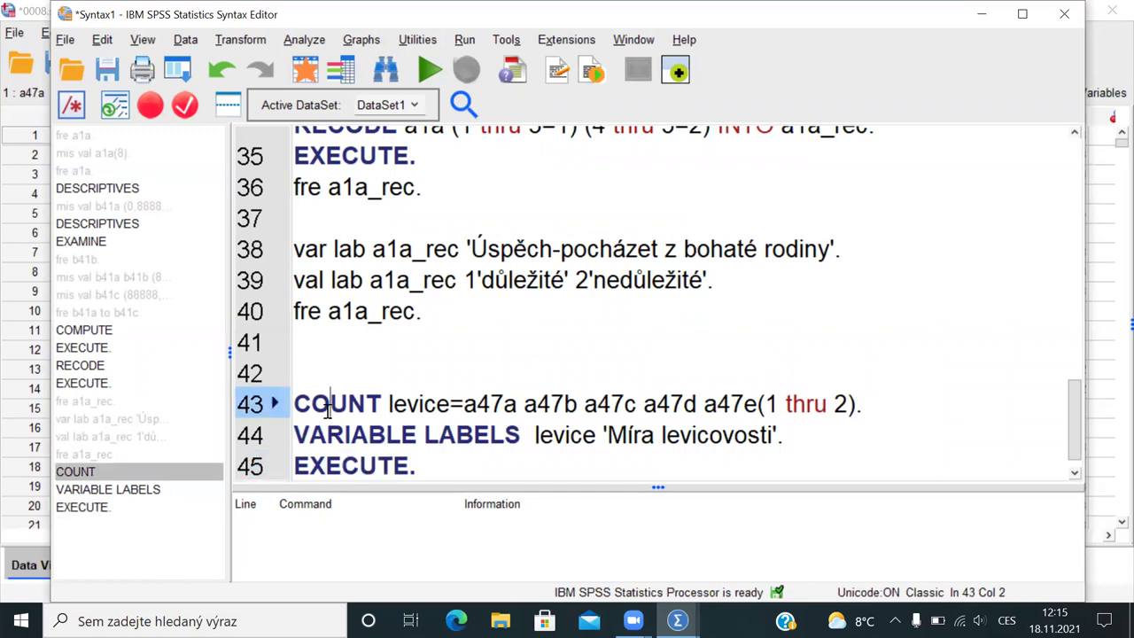
left_click(353, 463)
left_click_drag(330, 404, 410, 463)
key("ctrl+r")
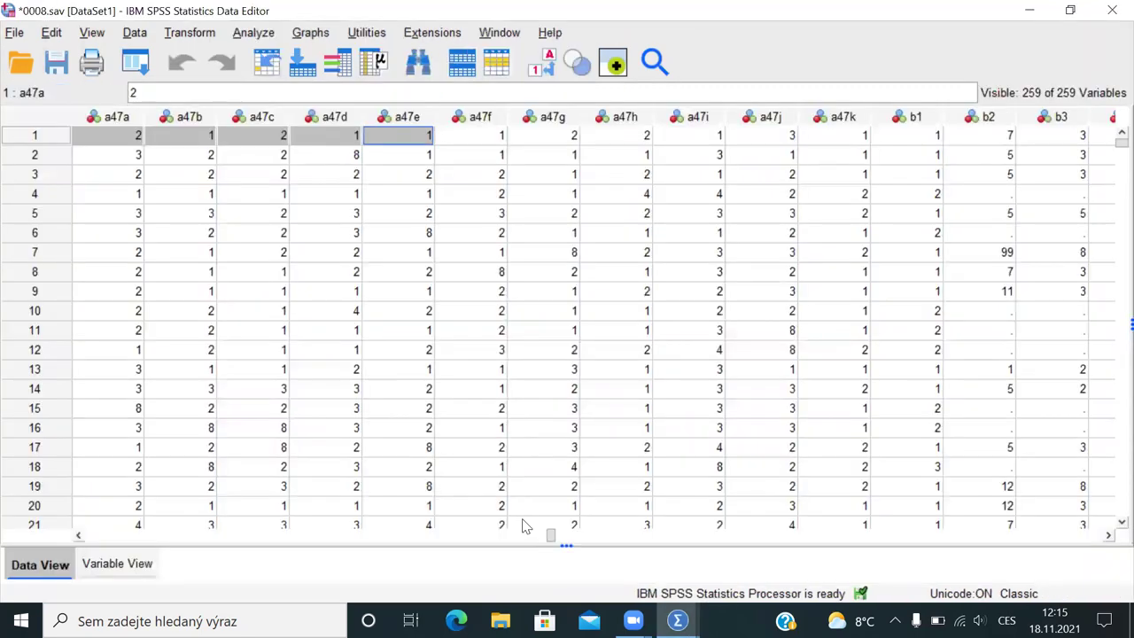
Step: Examine the new levice column at the end of the data, checking the counts for the first few cases
left_click_drag(549, 535, 1060, 533)
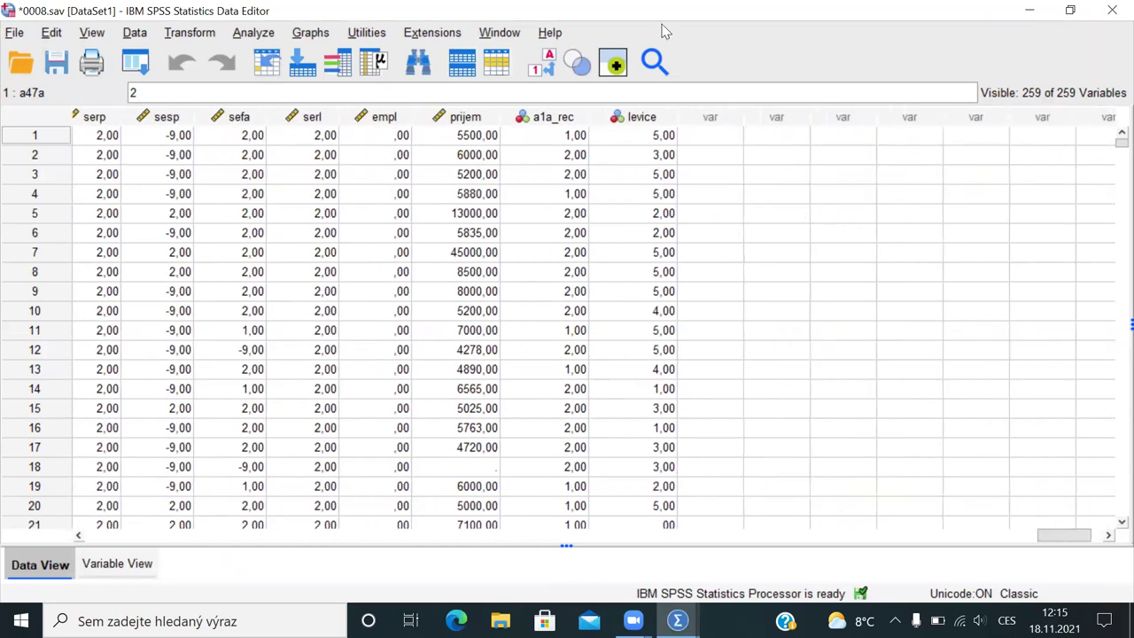
left_click(644, 117)
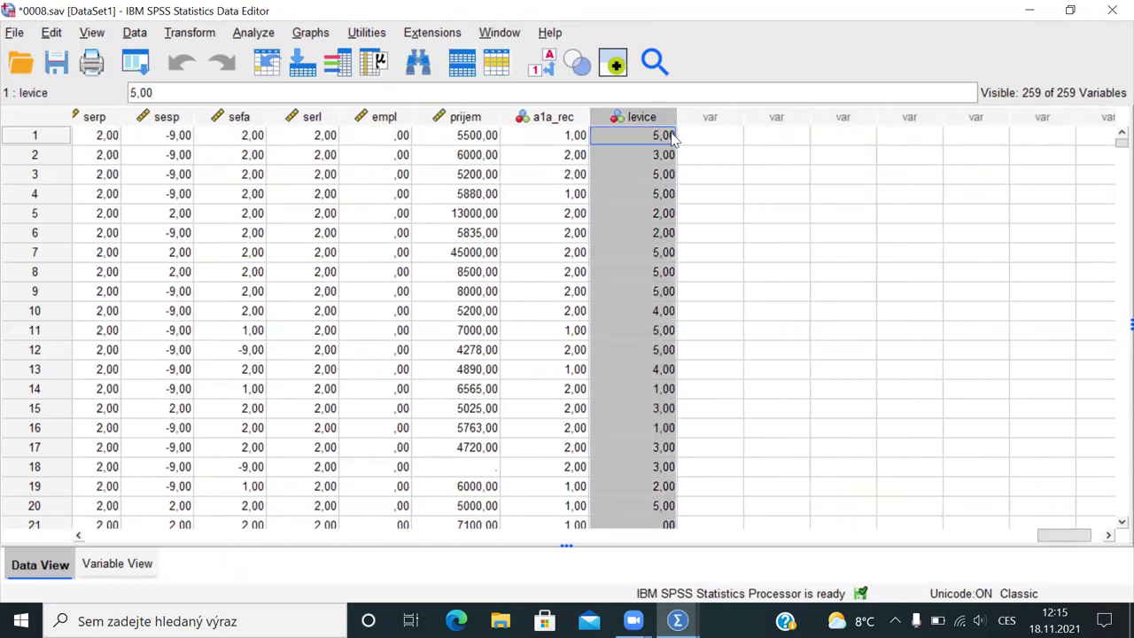
left_click(646, 136)
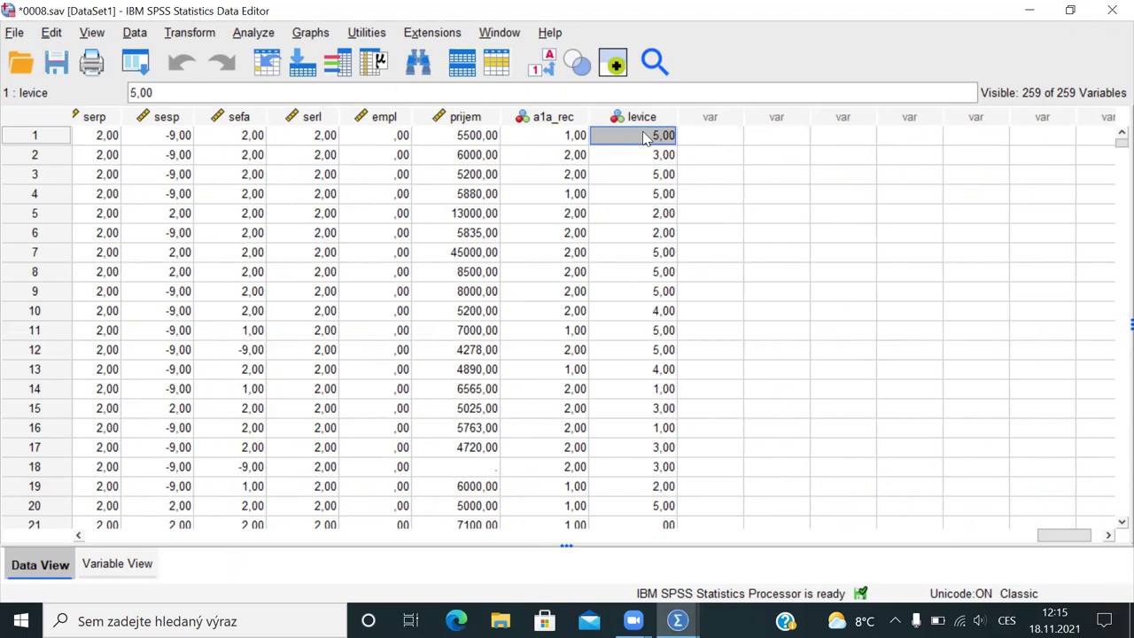
left_click(655, 157)
left_click(665, 178)
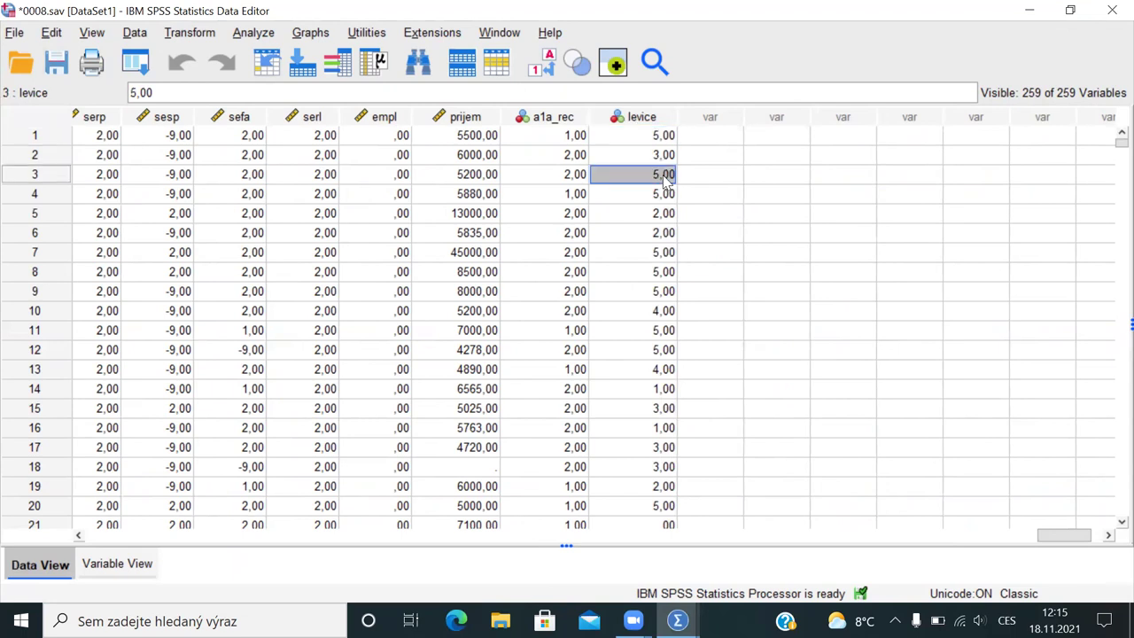
left_click(667, 198)
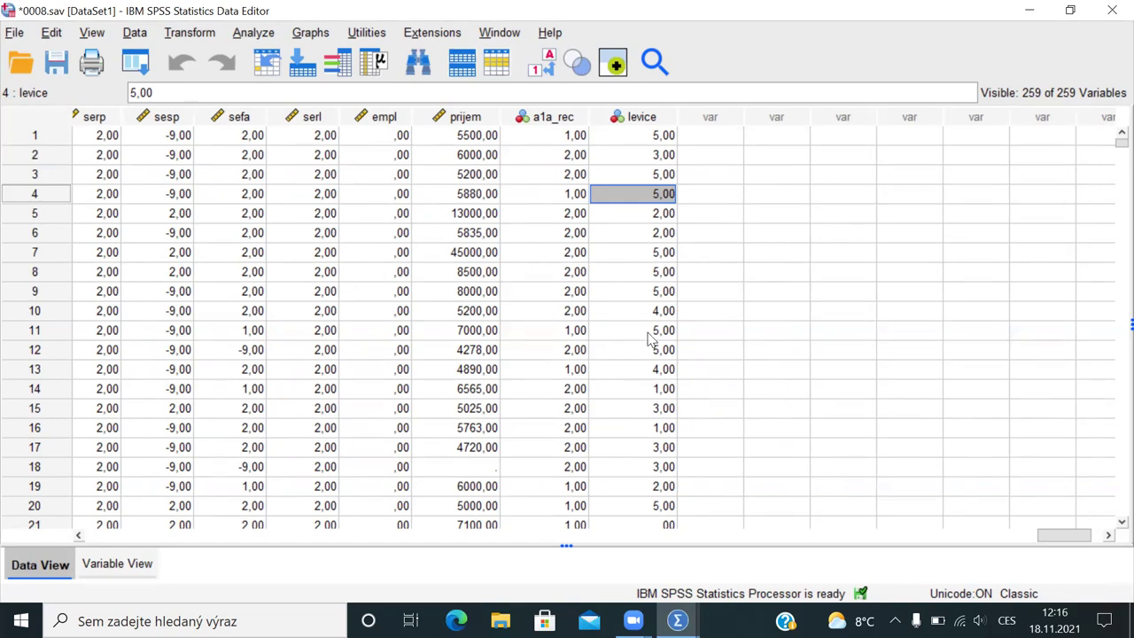
left_click(627, 124)
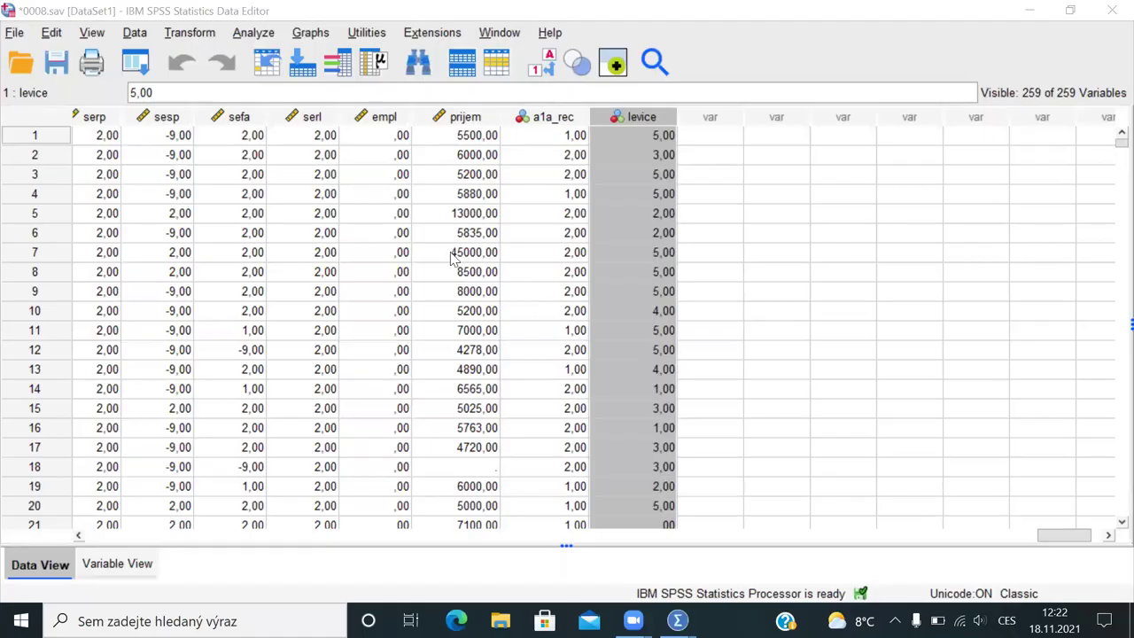
left_click(550, 259)
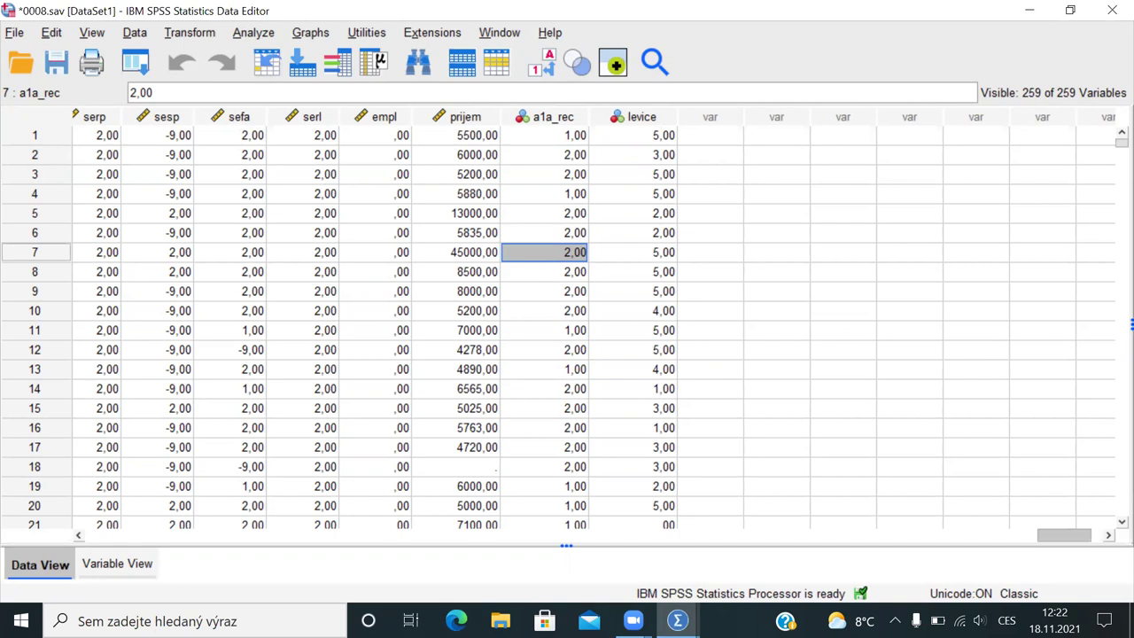
Step: Return to the Syntax Editor and copy the earlier command mis val b41a (0,888888,999999)
key("alt+Tab")
key("alt+Tab")
key("alt+Tab")
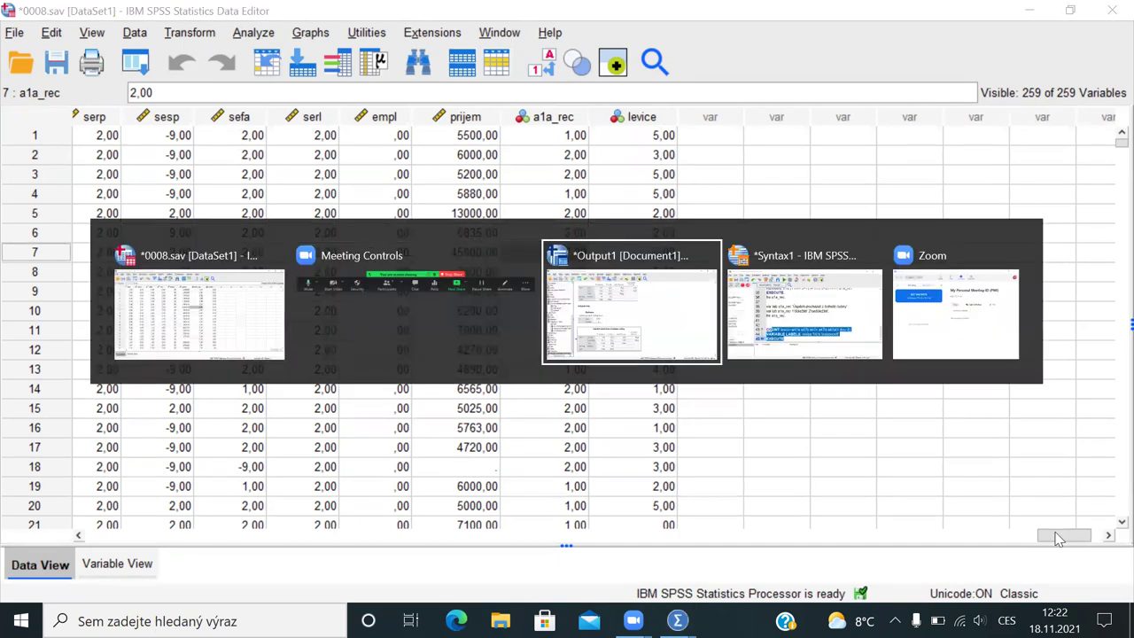
left_click(439, 239)
key("Up")
key("Up")
key("Up")
key("Up")
key("Up")
key("Up")
key("Up")
key("Up")
key("Up")
key("Up")
key("Up")
key("Up")
key("Up")
key("Up")
key("Up")
key("Up")
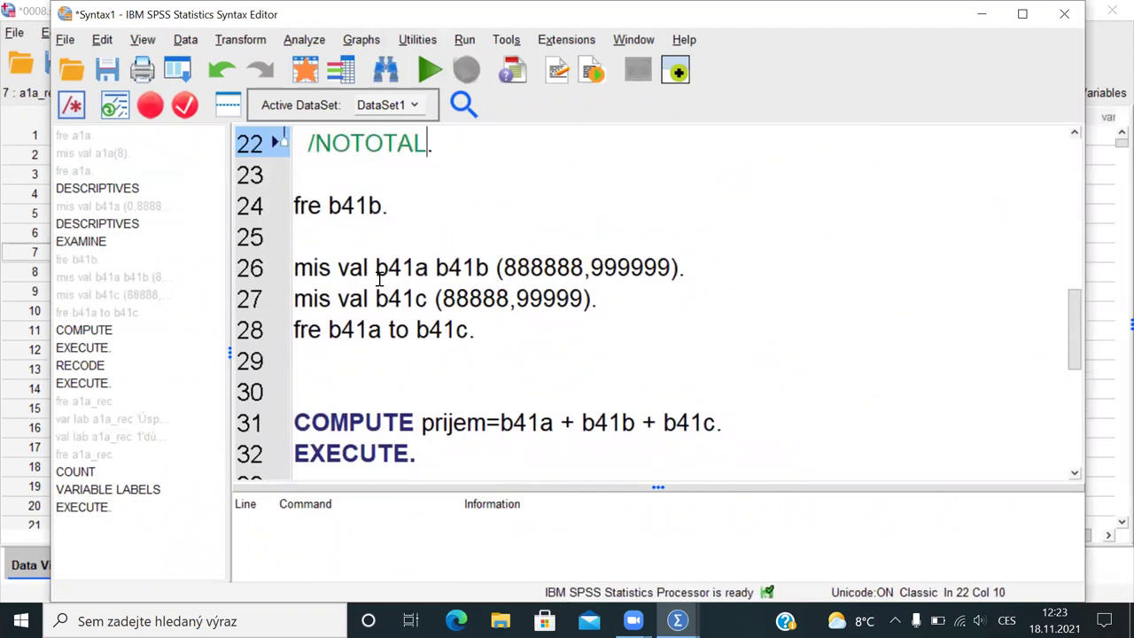
key("Up")
key("Up")
key("Up")
key("Up")
key("Up")
key("Up")
key("Up")
key("Up")
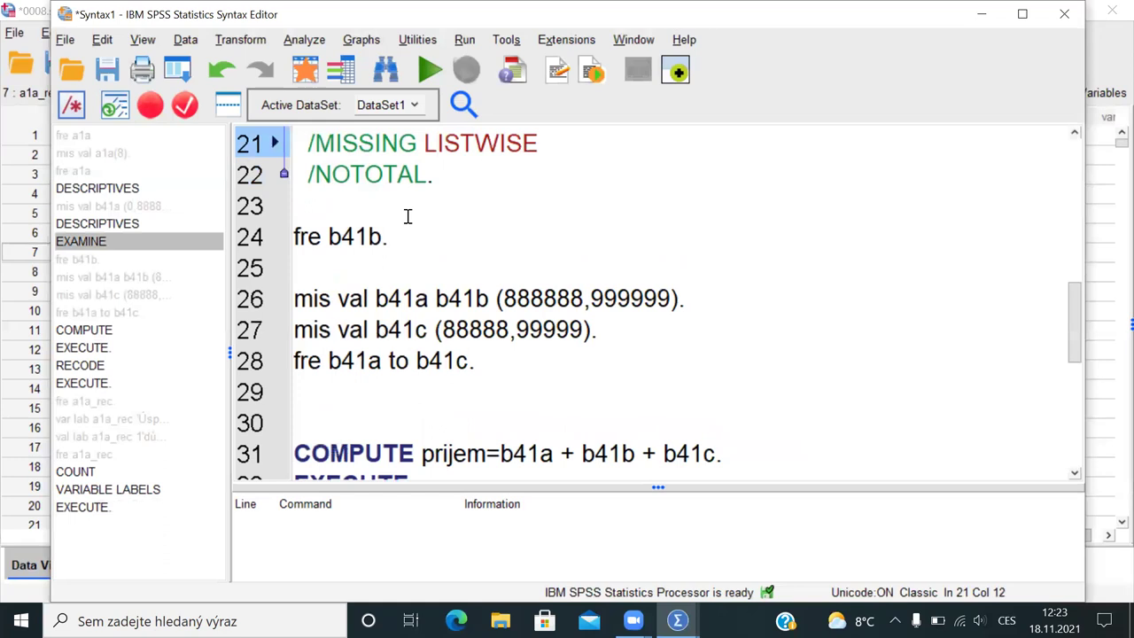
key("Up")
key("Up")
key("Up")
key("Up")
key("Up")
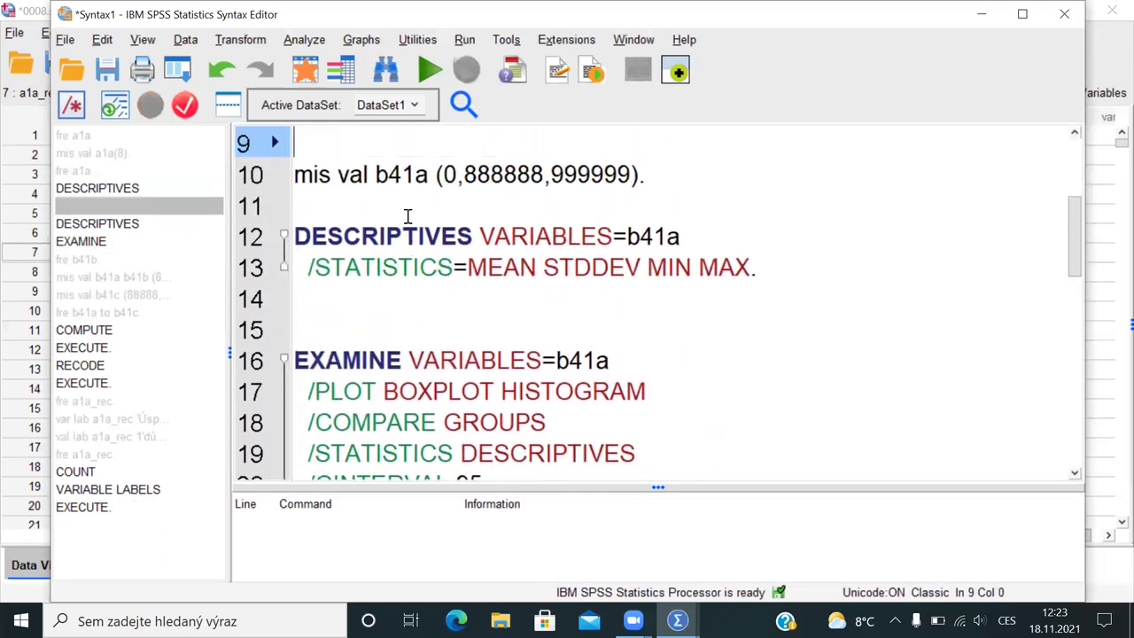
key("Down")
key("shift+Down")
key("ctrl+c")
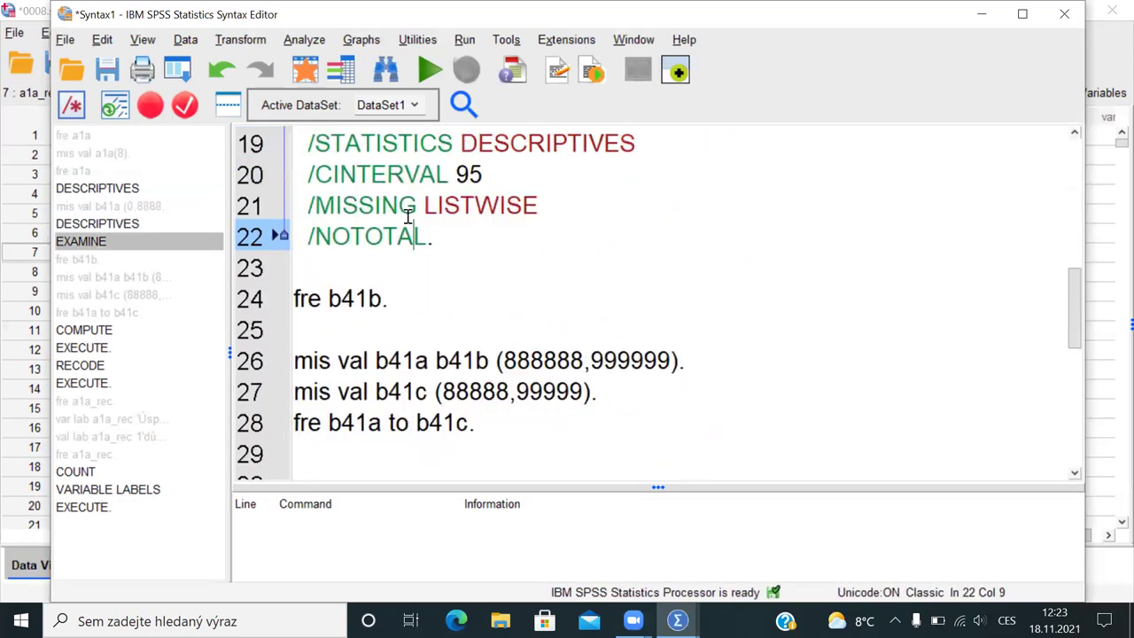
Step: Paste the mis val b41a command at the end of the syntax file, two blank lines below the levice block
key("ctrl+End")
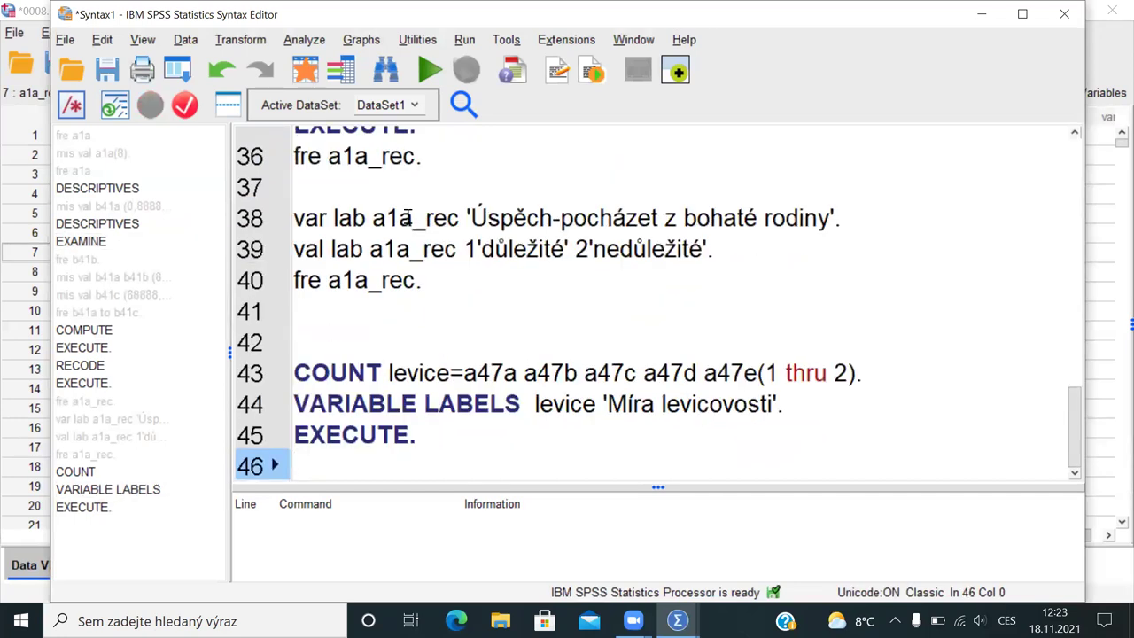
key("Return")
key("Return")
key("ctrl+v")
key("shift+Down")
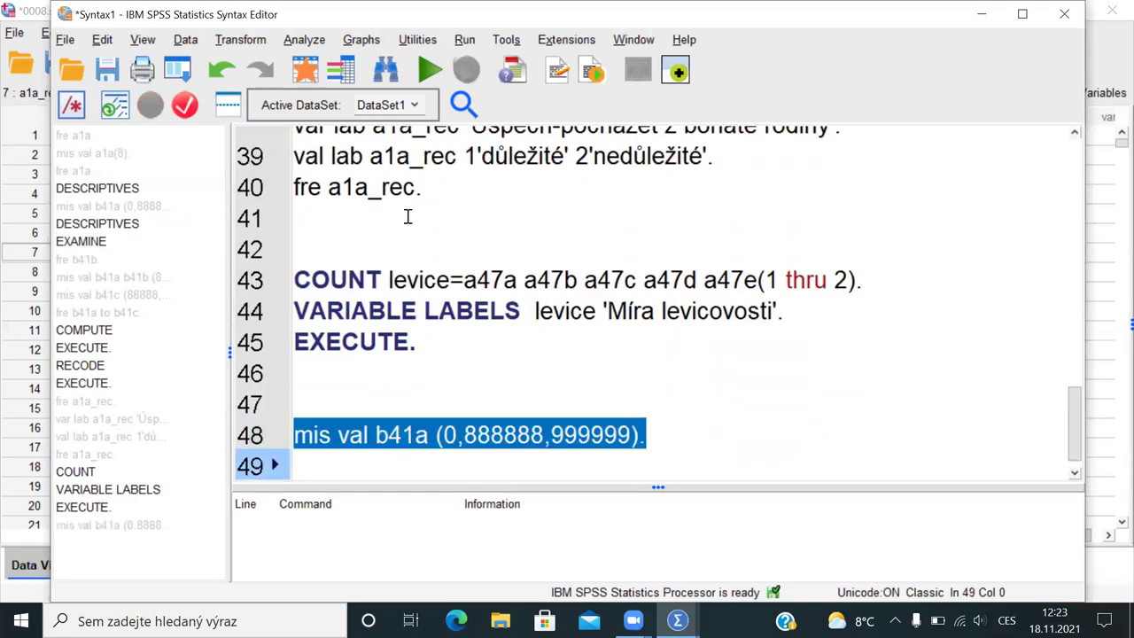
Step: Run the pasted mis val b41a (0,888888,999999) command and place the cursor on the line below it
key("ctrl+r")
key("alt+Tab")
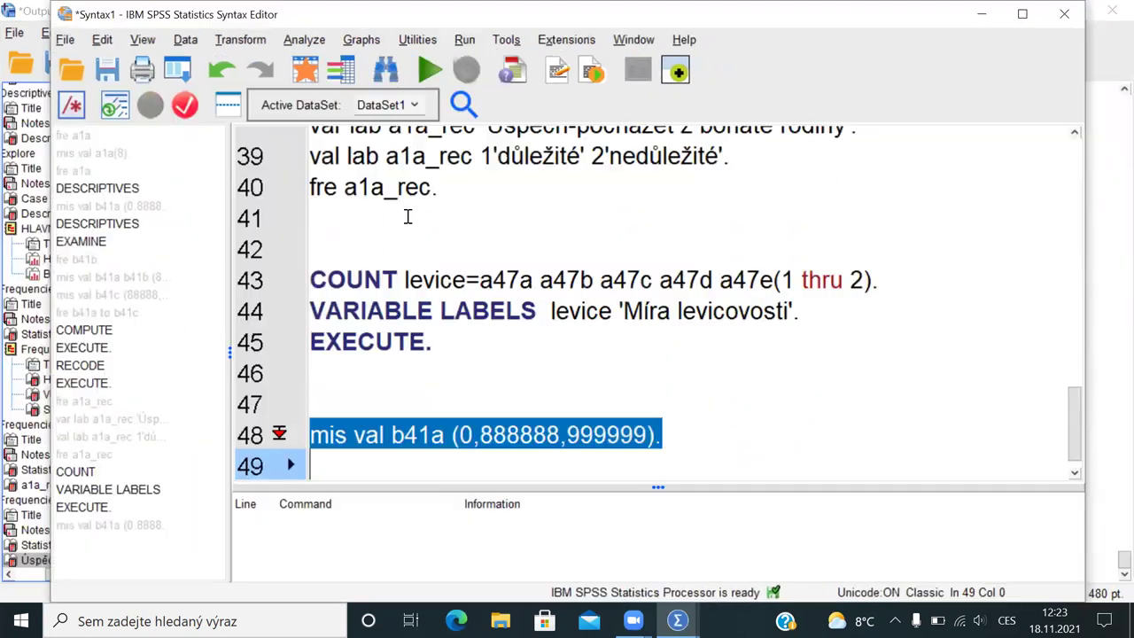
left_click(457, 435)
left_click(678, 436)
key("Return")
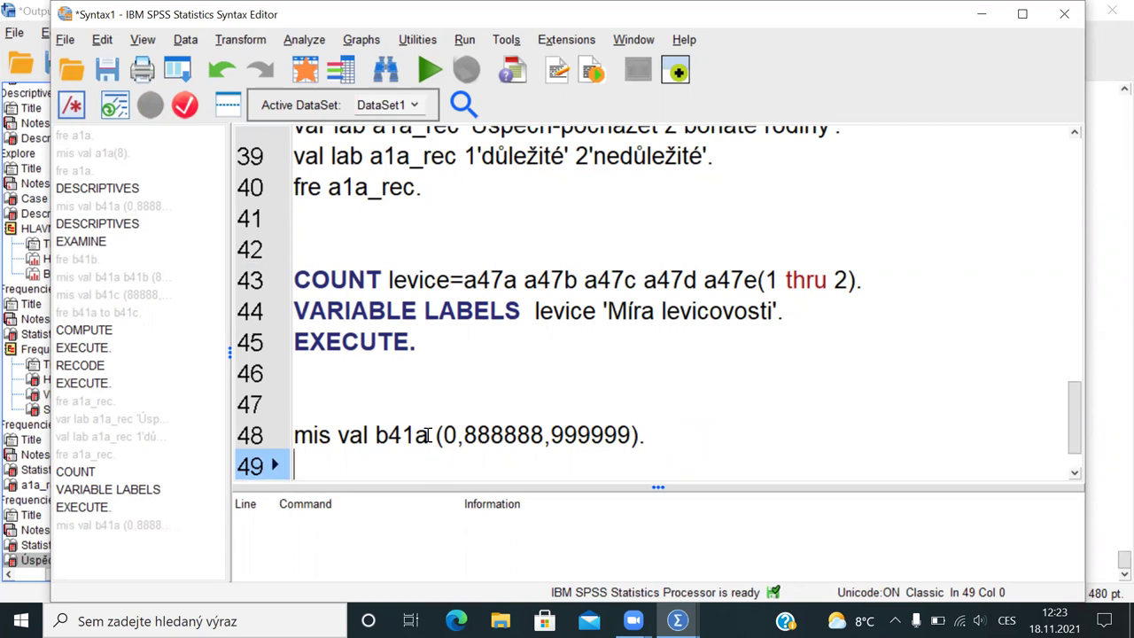
Step: Write the syntax command "fre b9." on line 49 and run it to produce the frequency table
type("fre")
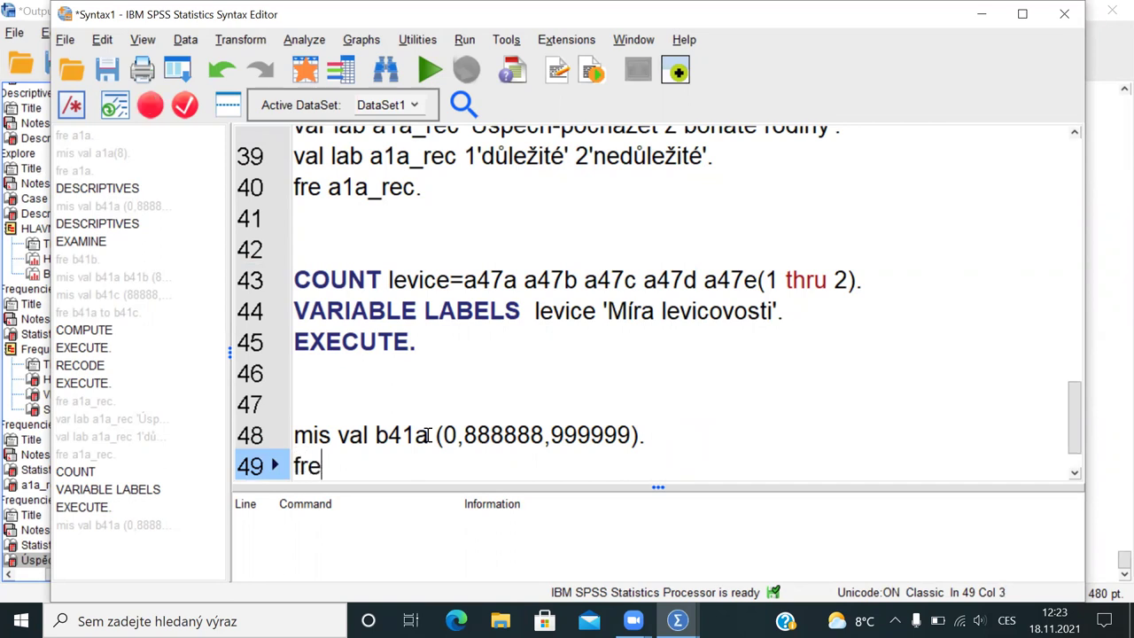
type(" b9.")
key("shift+Left")
key("shift+Left")
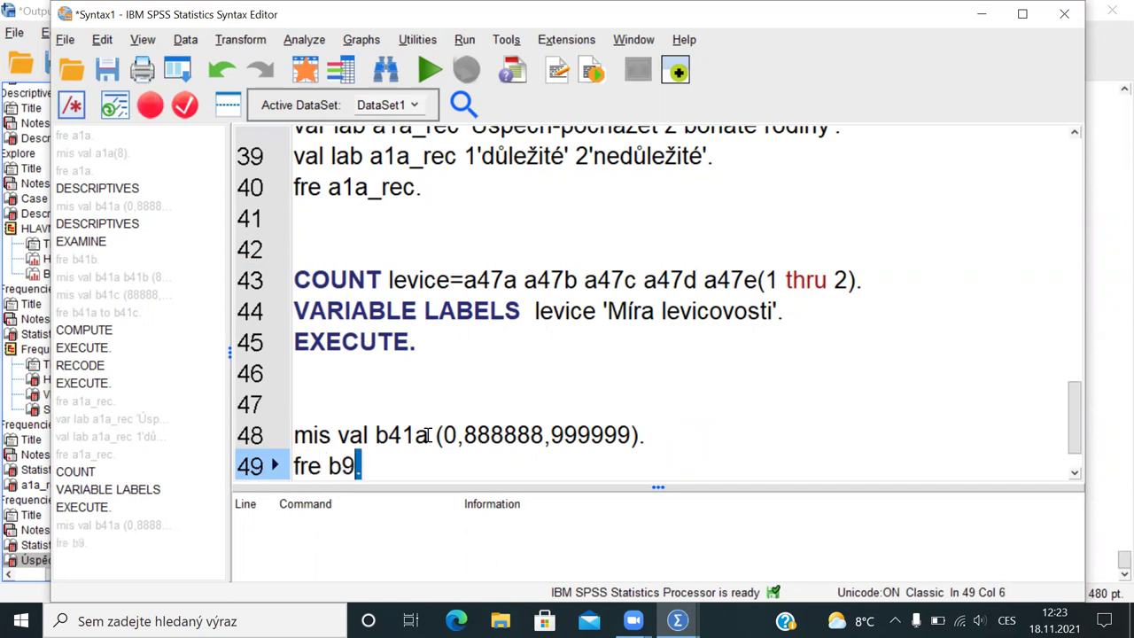
key("ctrl+r")
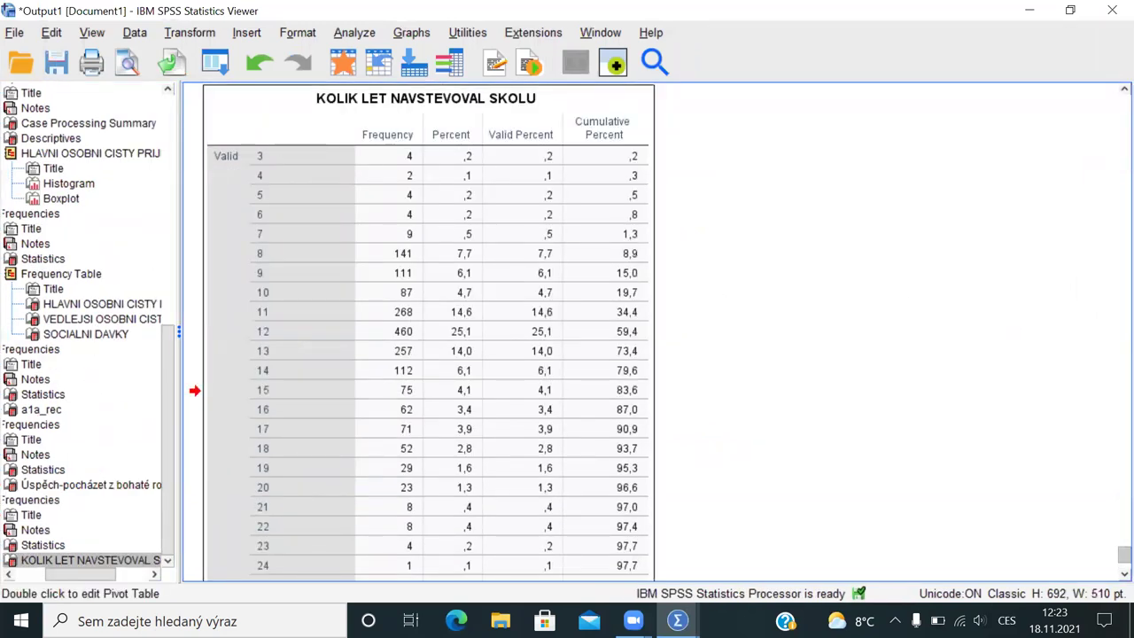
scroll(347, 523, "down", 3)
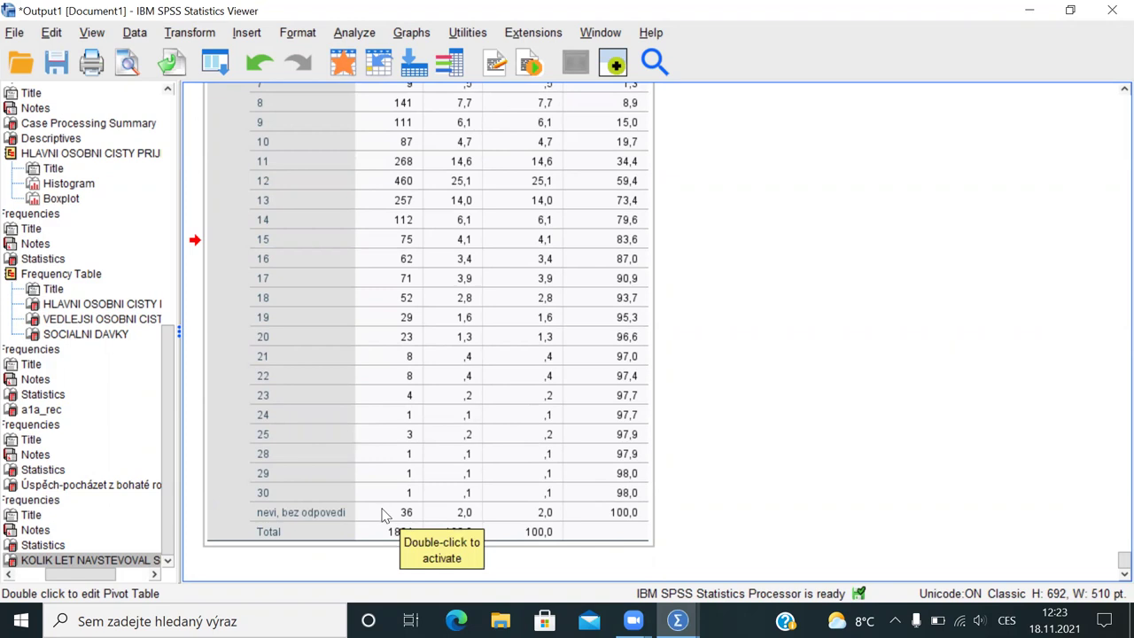
Step: Look up variable b9 (KOLIK LET NAVSTEVOVAL SKOLU) in the variable information and check its value labels
left_click(450, 58)
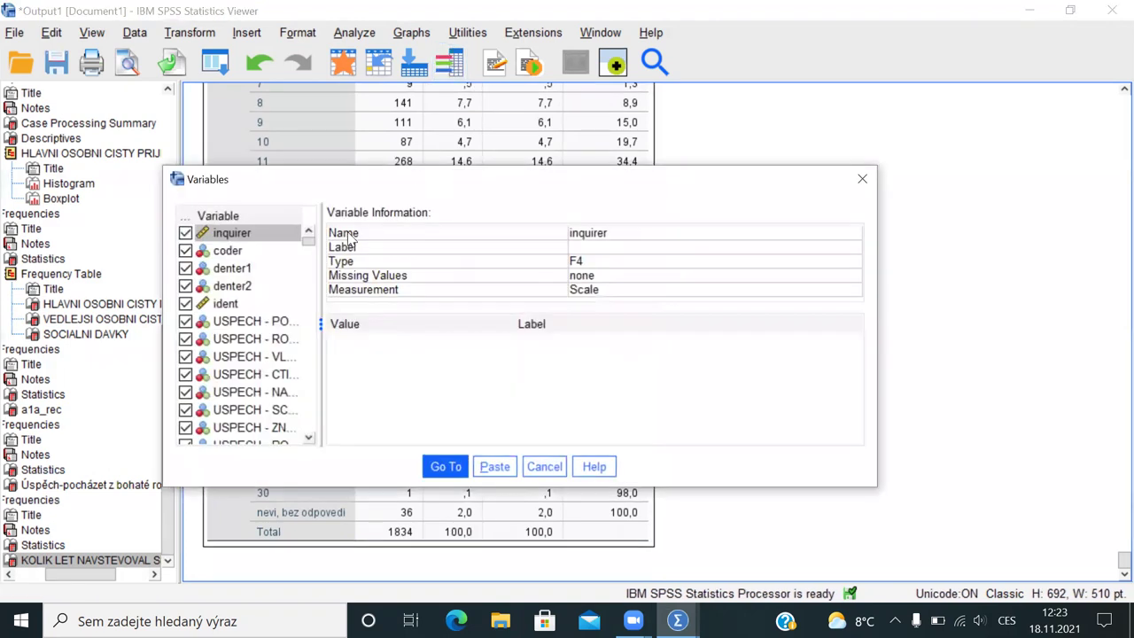
scroll(304, 278, "down", 6)
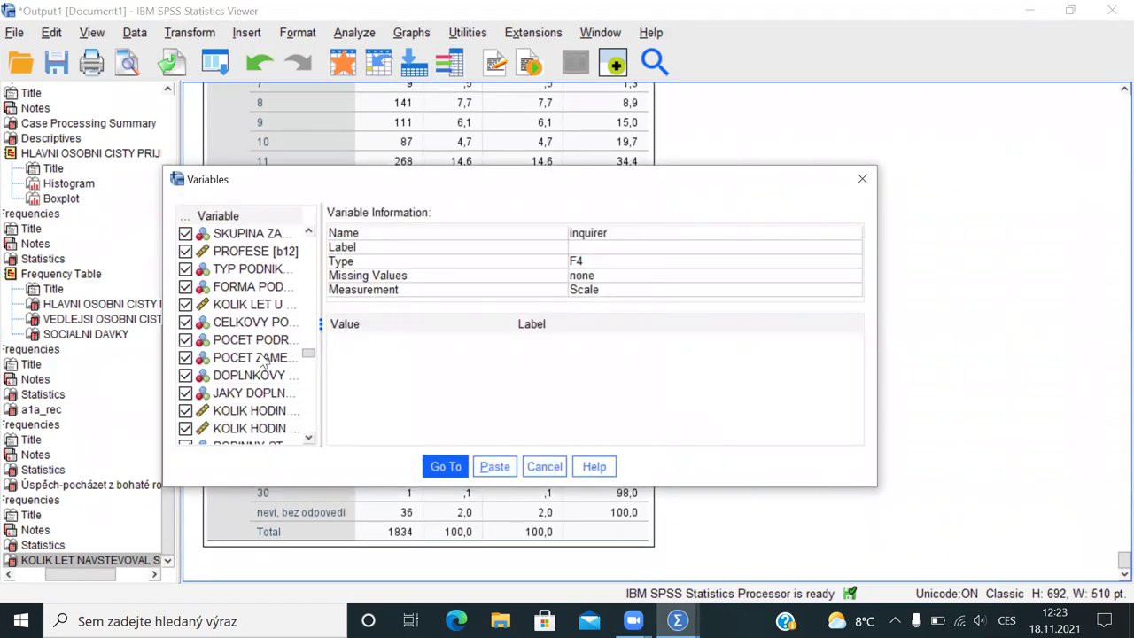
left_click(245, 305)
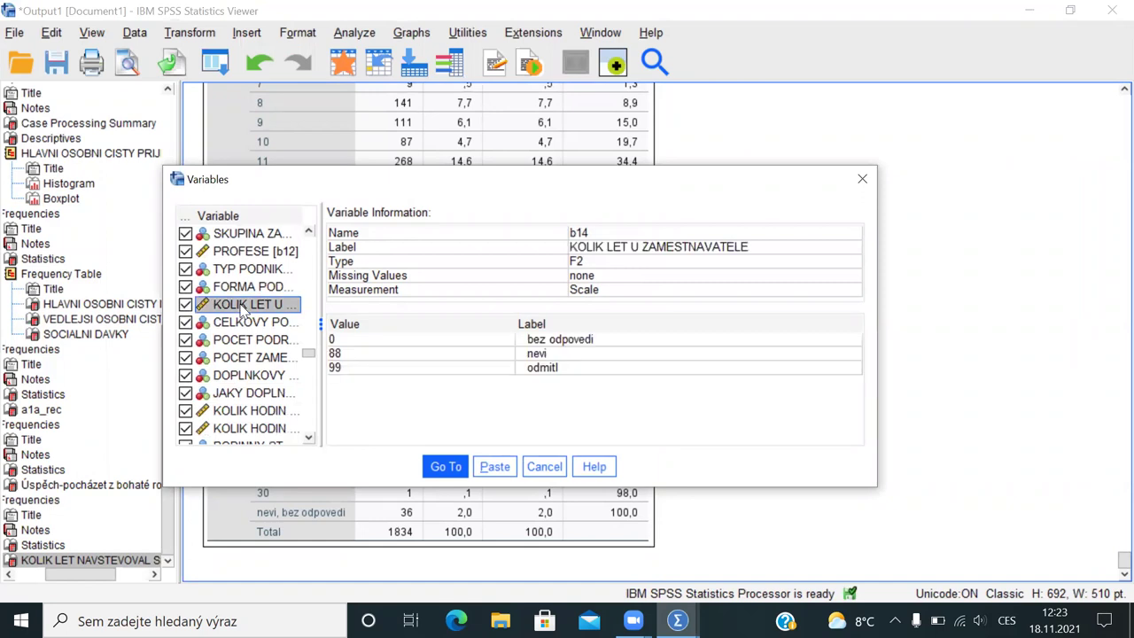
key("Up")
key("Up")
key("Up")
key("Up")
key("Up")
key("Up")
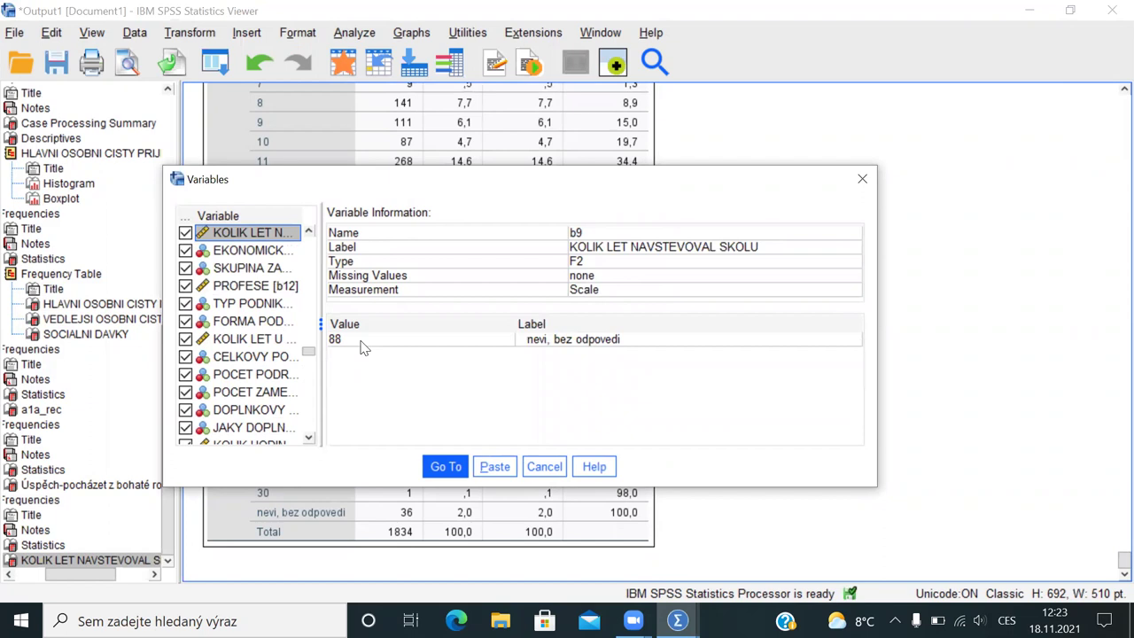
left_click(541, 466)
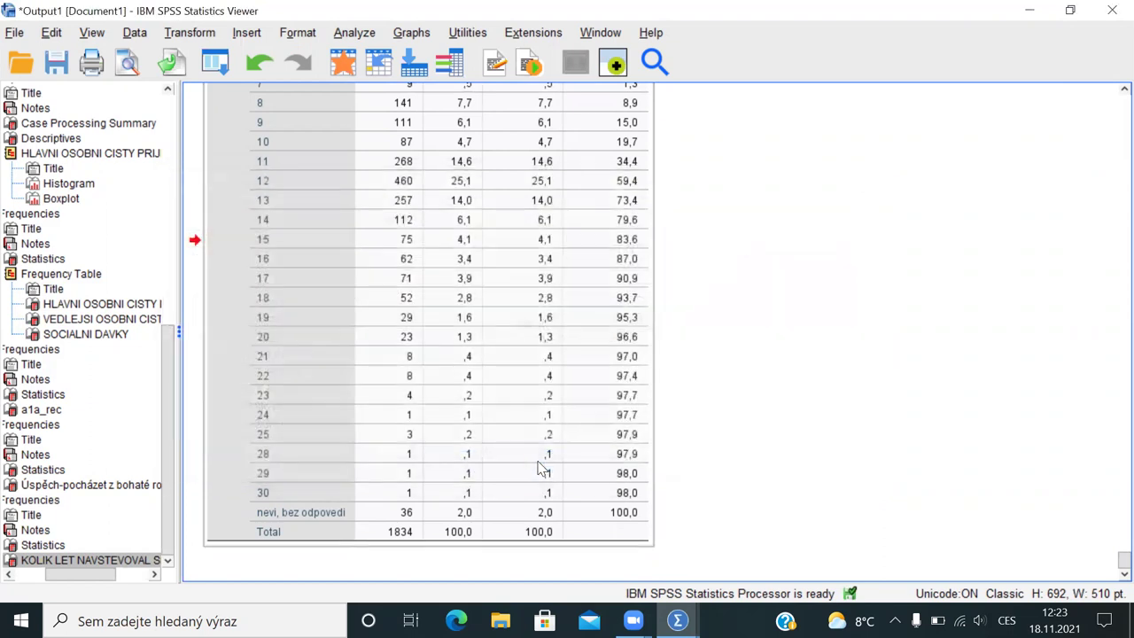
Step: Add the command "mis val b9(88)." on a new line below "fre b9." in the syntax
key("alt+Tab")
type(".")
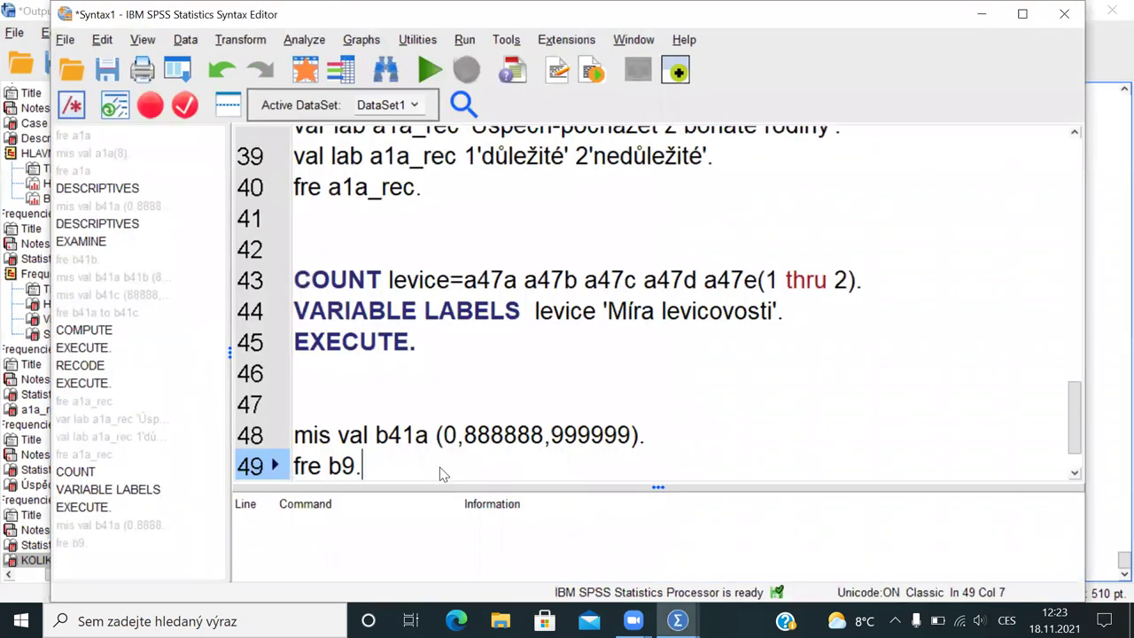
key("Return")
type("mis val ")
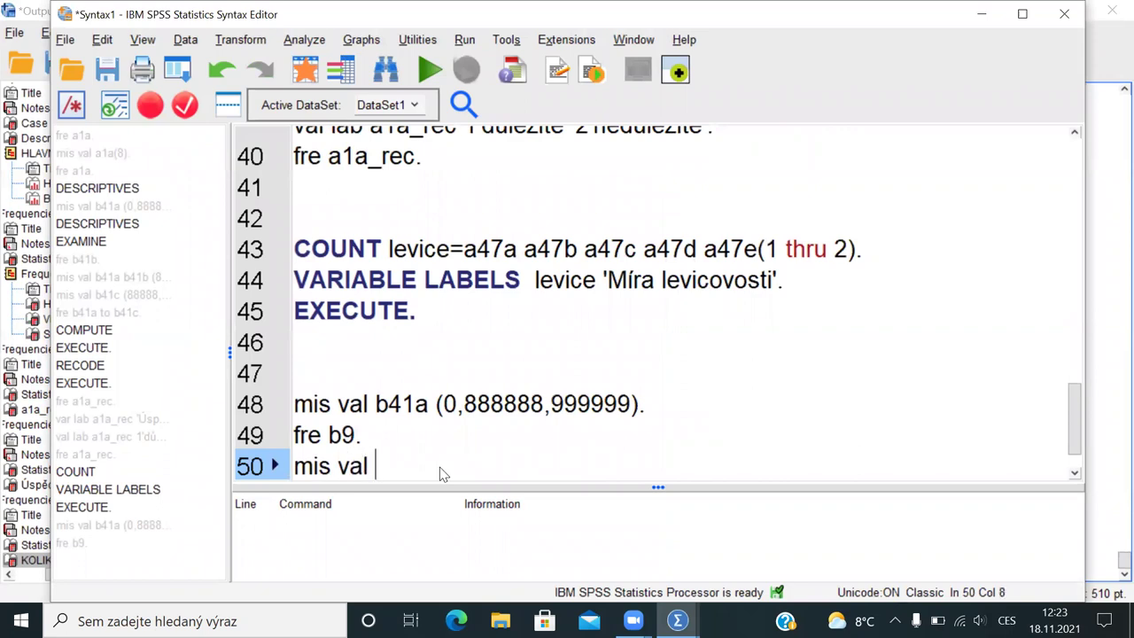
type("b99")
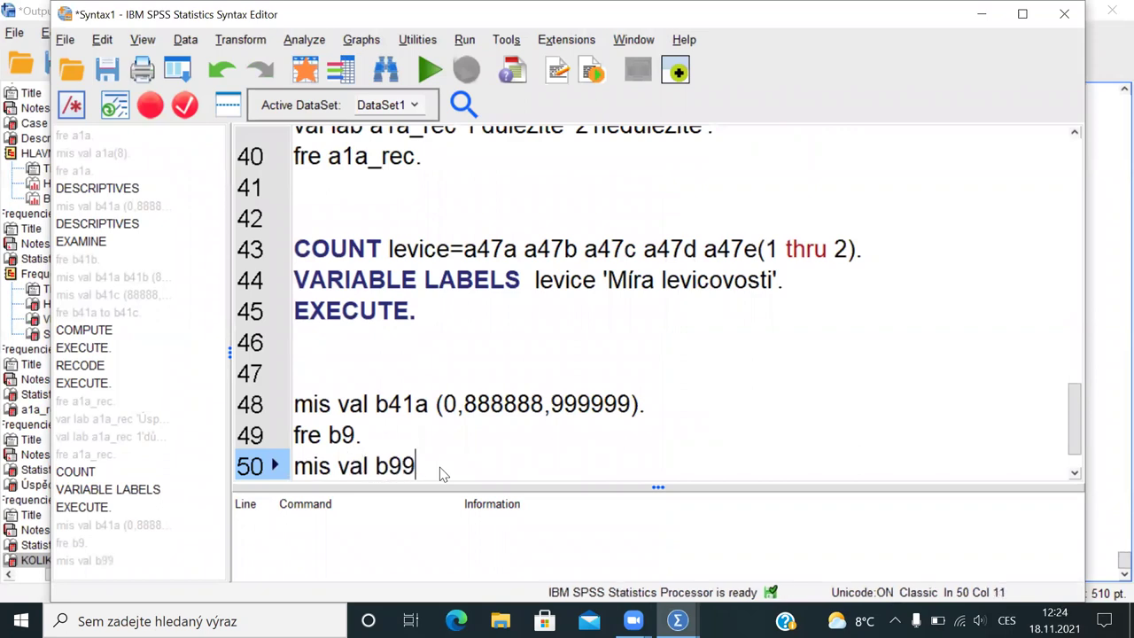
key("BackSpace")
type("(áá")
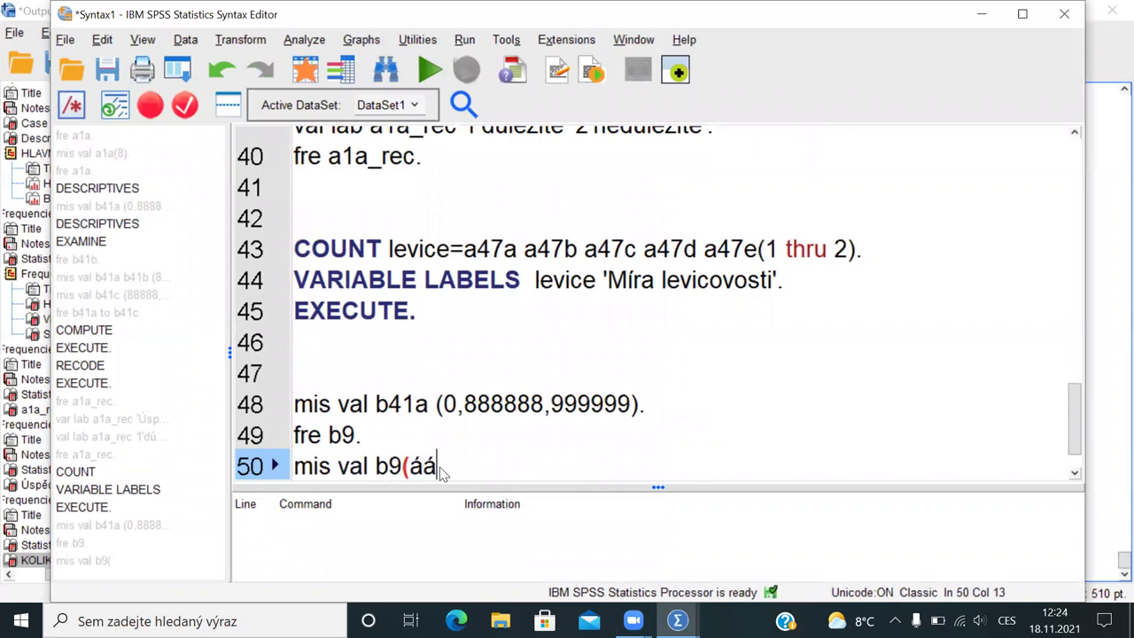
key("BackSpace")
key("BackSpace")
type("88é")
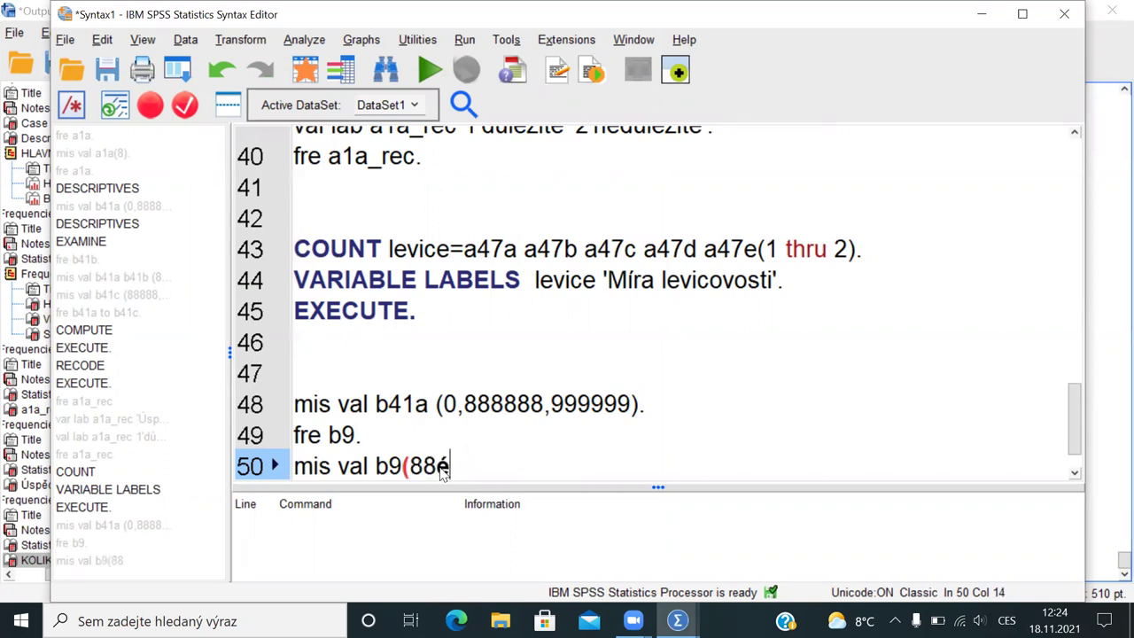
type(").")
key("Return")
key("Left")
key("Left")
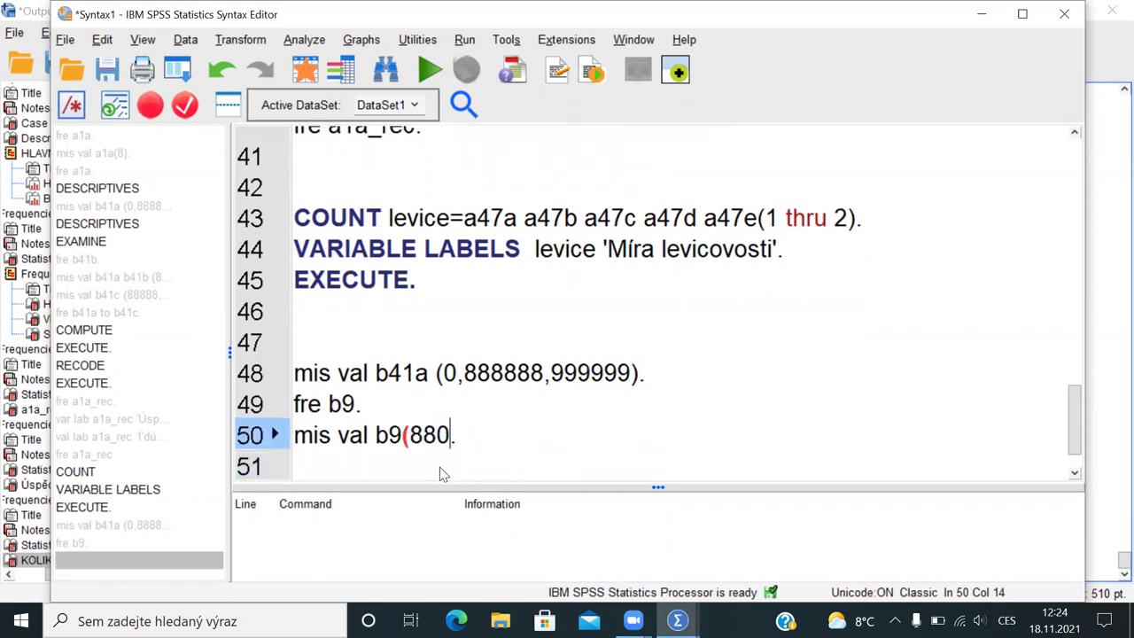
key("Right")
Step: Run the "mis val b9(88)." command to declare 88 as missing for b9
key("shift+Left")
key("shift+Left")
key("shift+Left")
key("shift+Left")
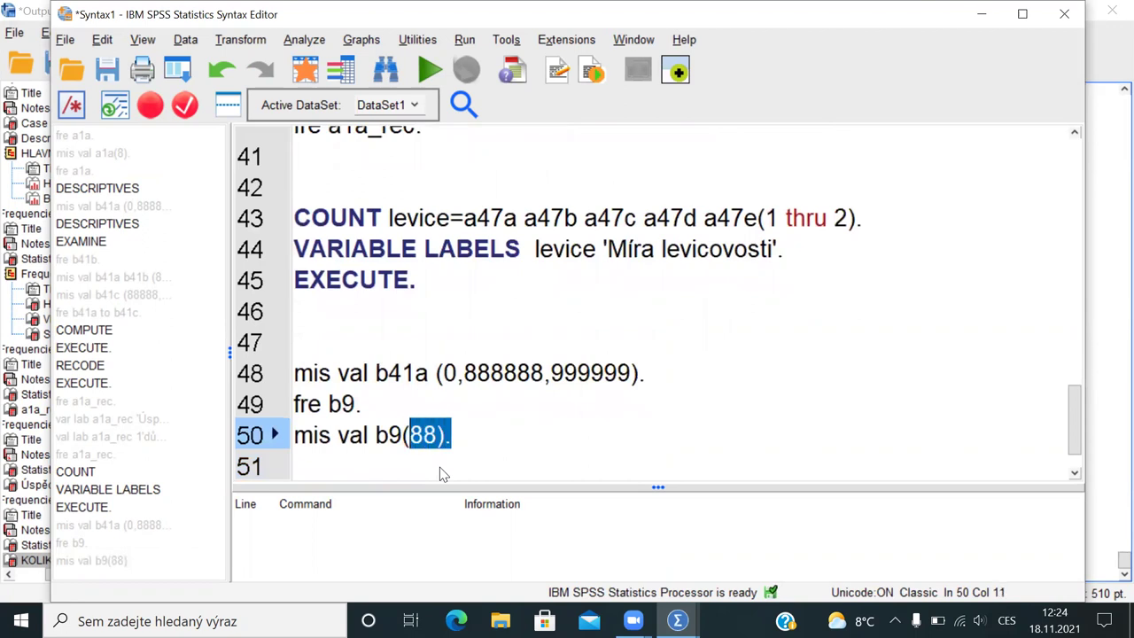
key("ctrl+r")
key("alt+Tab")
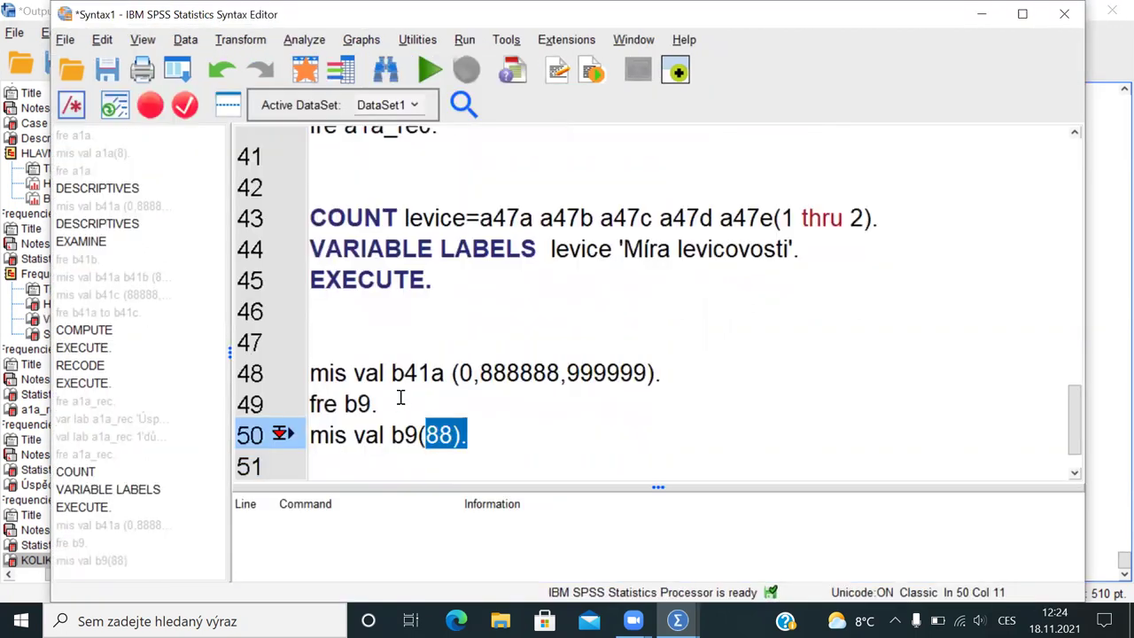
Step: Add a second "fre b9." command below the missing-values line, run it and check the frequency table
left_click_drag(398, 398, 203, 405)
key("ctrl+r")
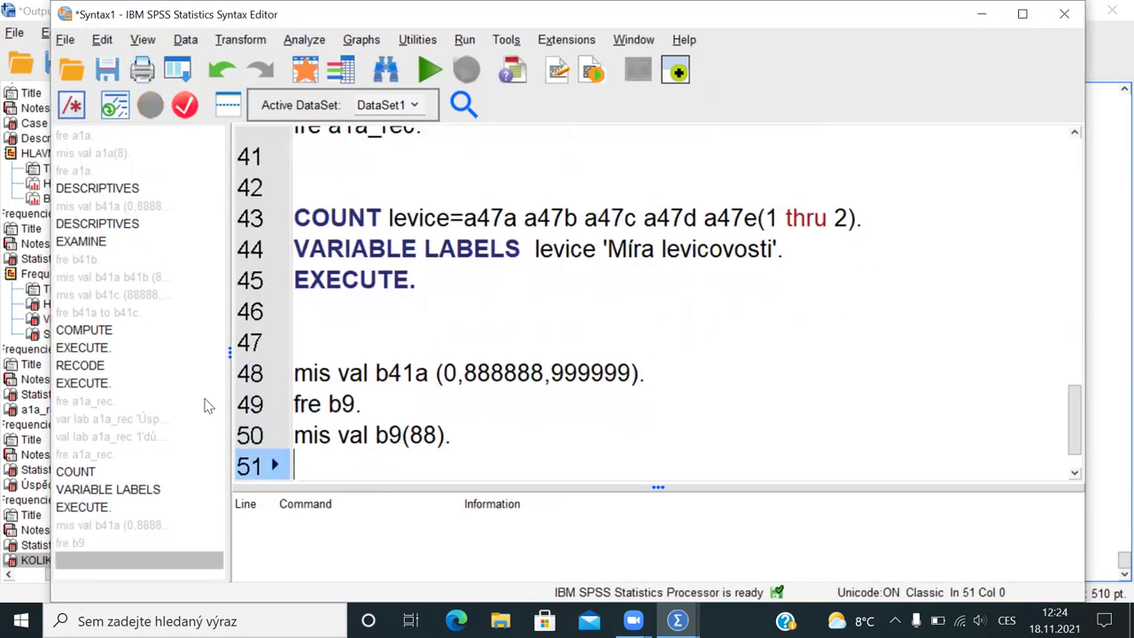
type("fre b9.")
key("shift+Left")
key("shift+Left")
key("ctrl+r")
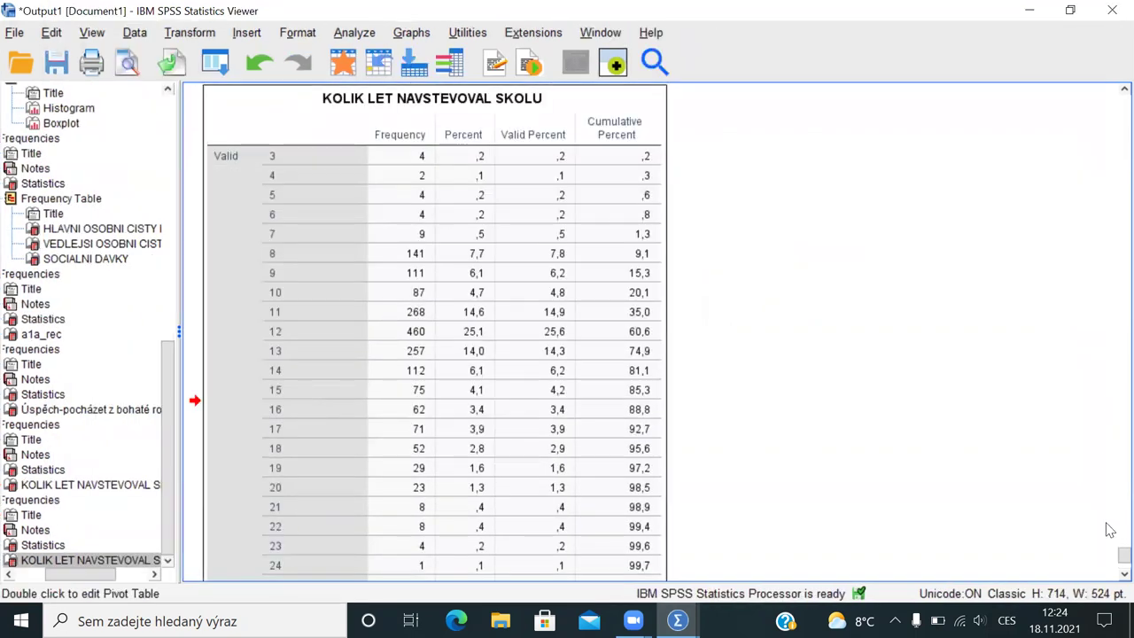
scroll(1110, 535, "down", 4)
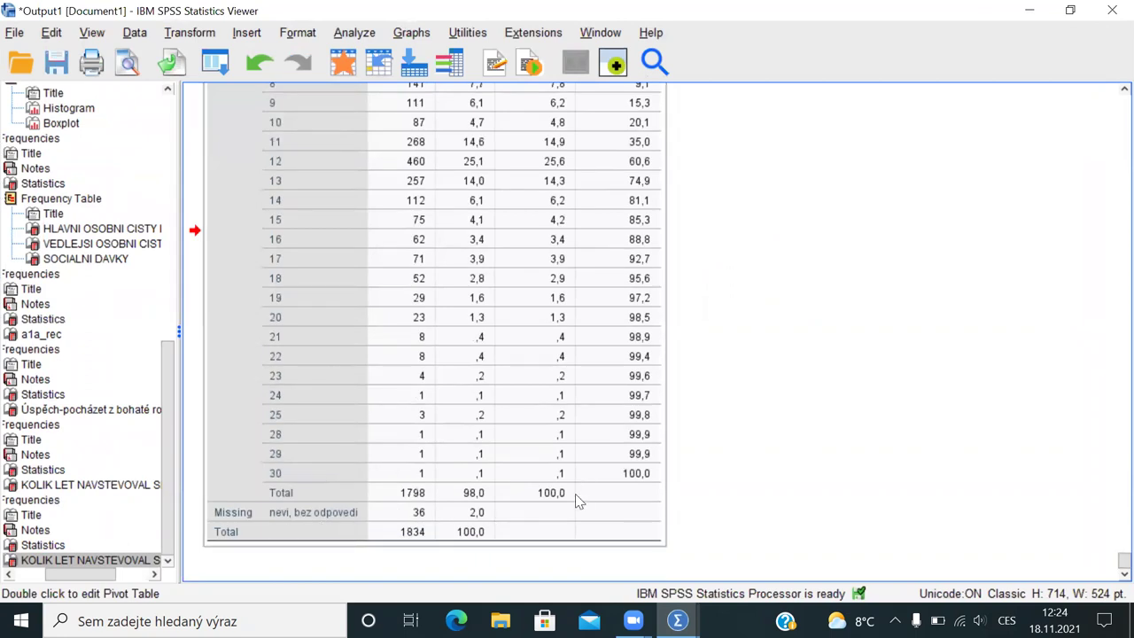
Step: Add empty lines below the last "fre b9." command and remove one blank line above "mis val b41a"
key("alt+Tab")
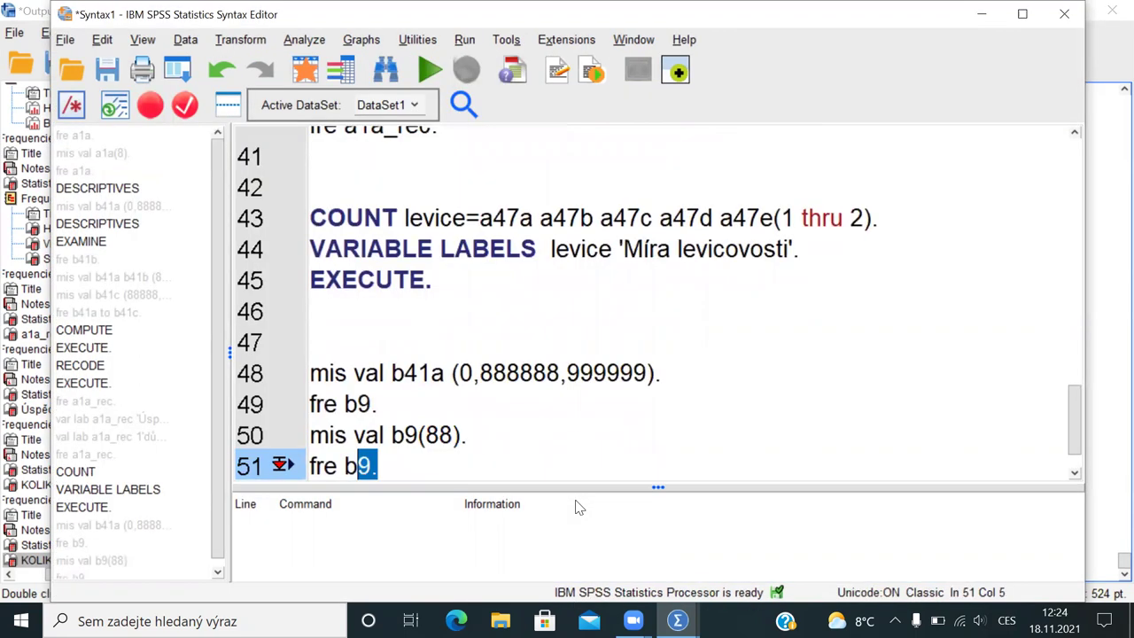
key("Return")
key("Return")
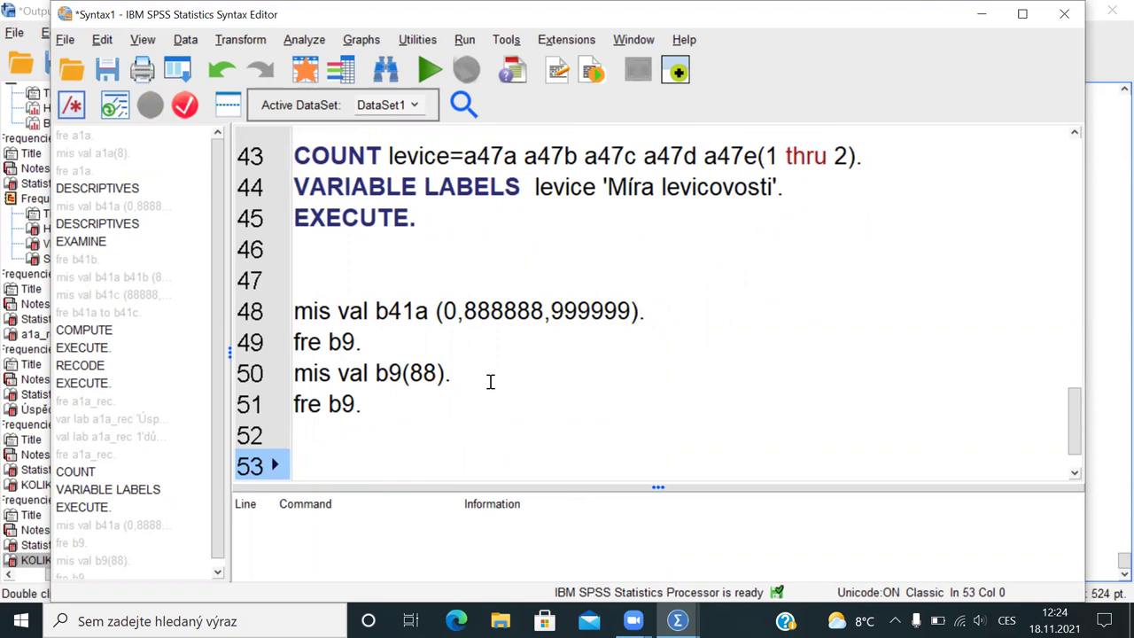
left_click(327, 300)
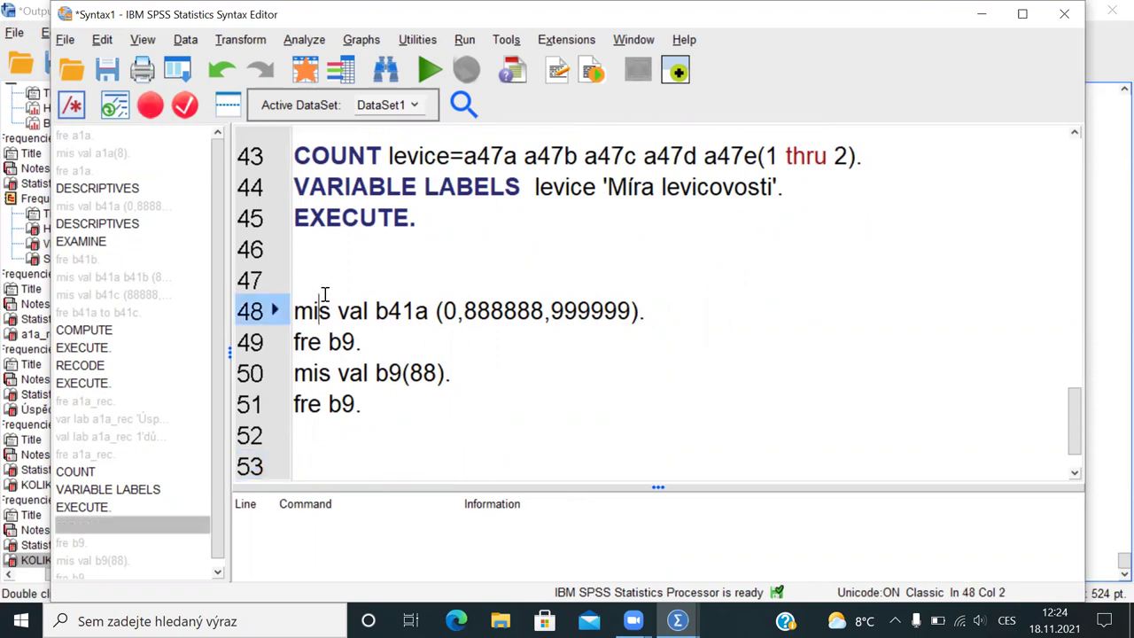
key("Up")
key("BackSpace")
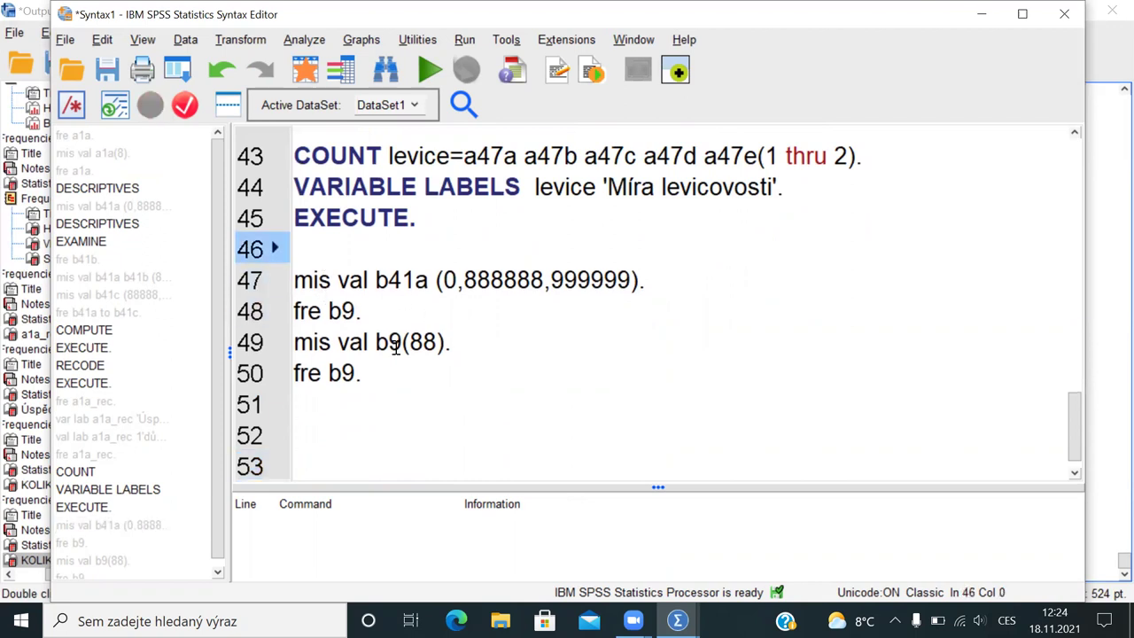
left_click(398, 372)
key("Down")
key("Down")
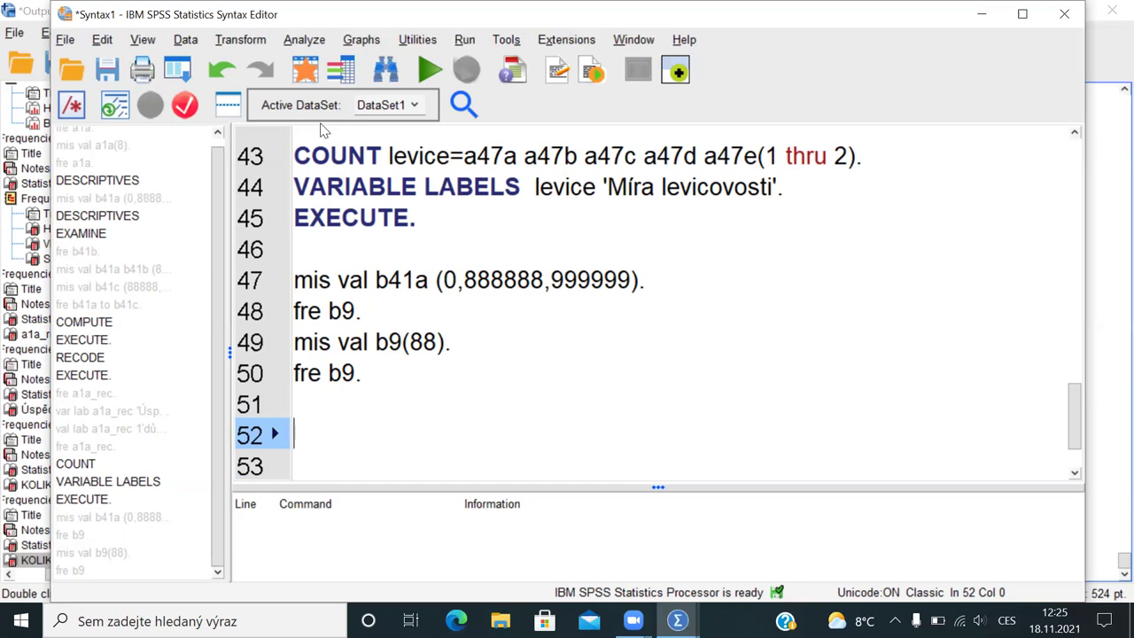
Step: Start a bivariate correlation and list the available variables by name instead of label
left_click(317, 41)
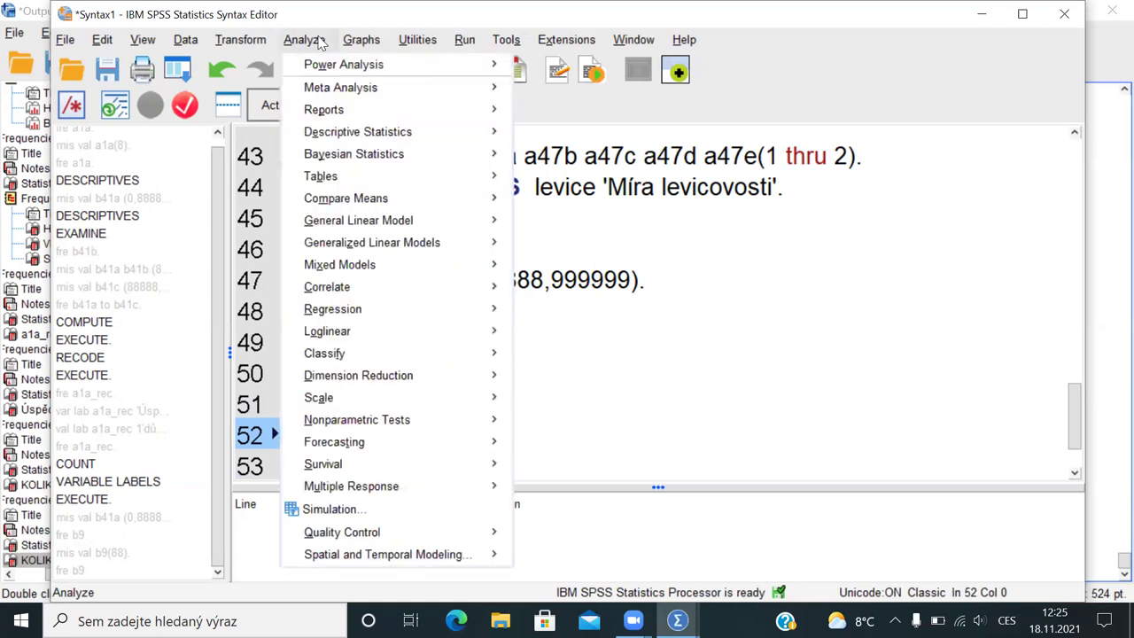
mouse_move(361, 141)
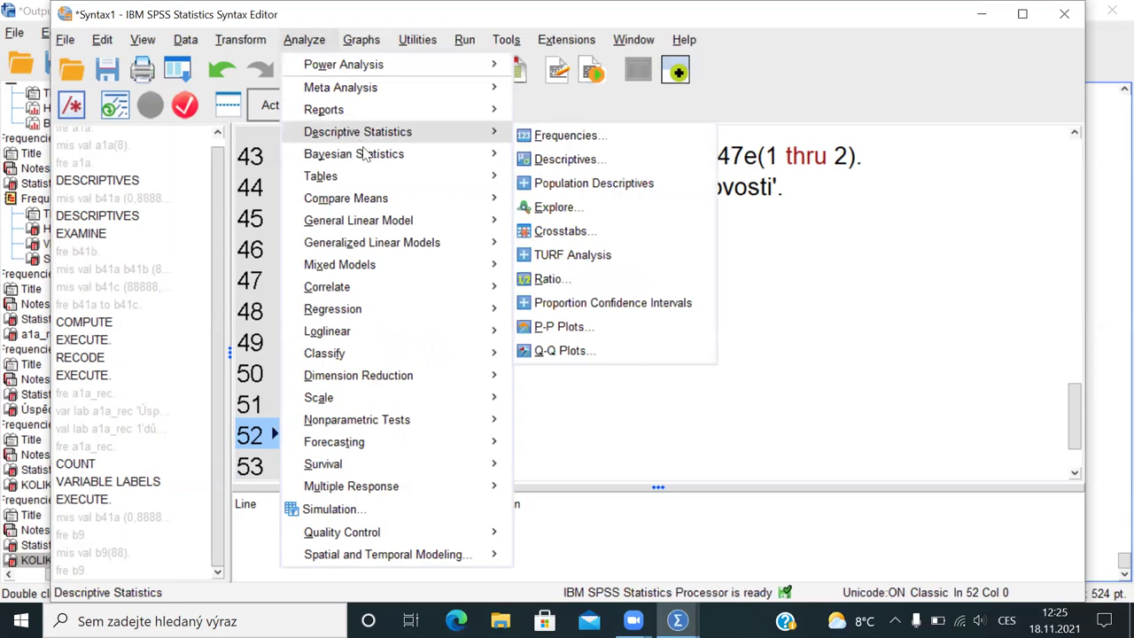
mouse_move(403, 289)
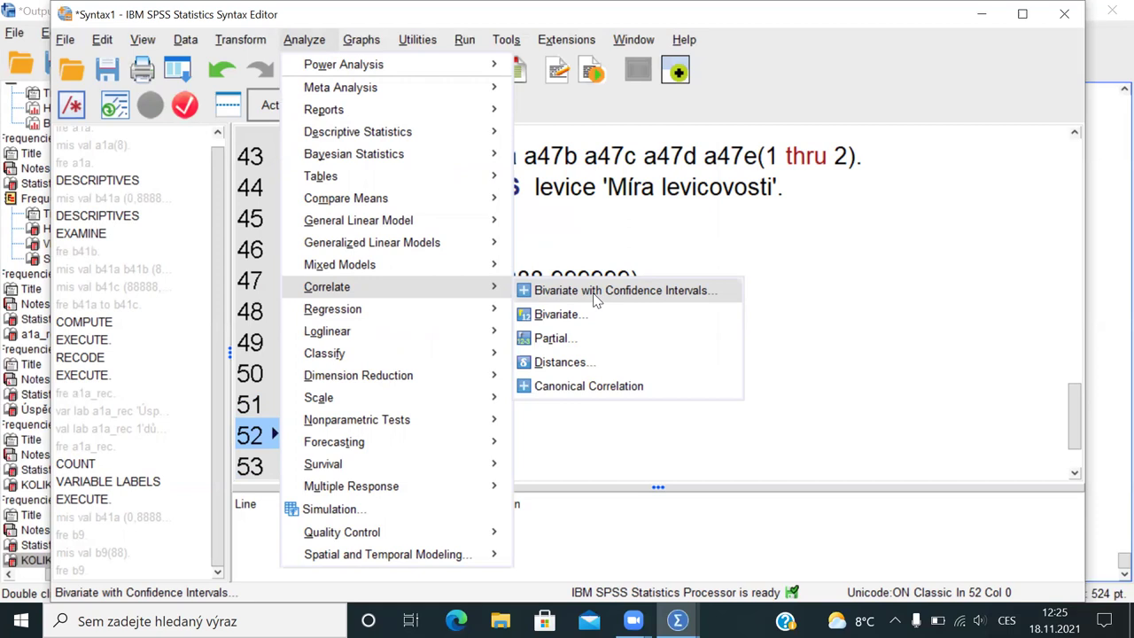
left_click(550, 319)
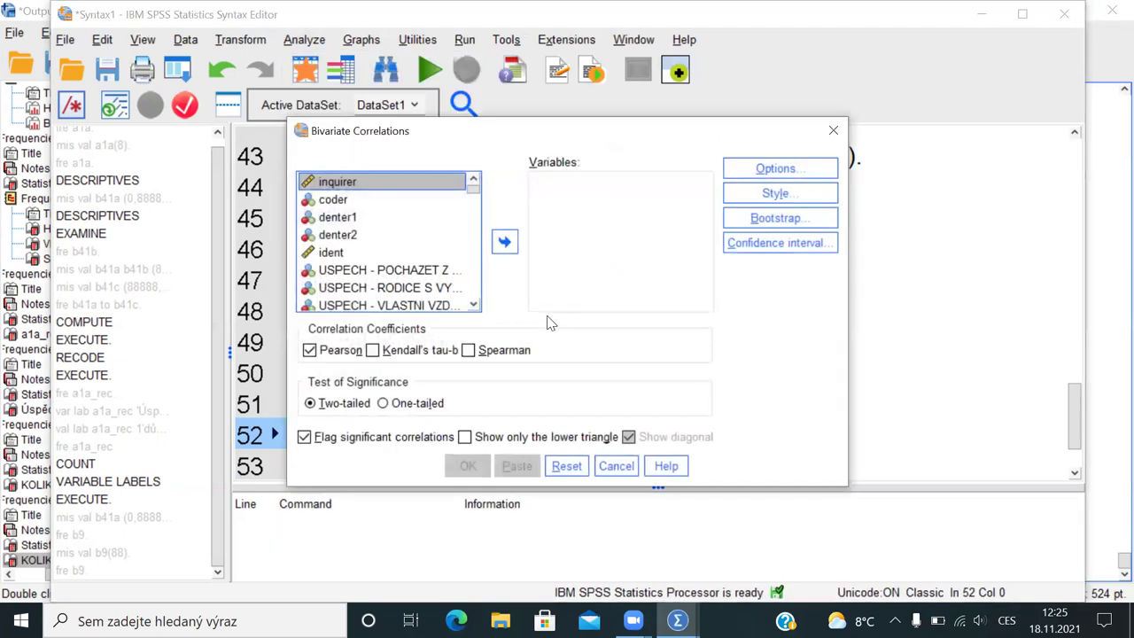
right_click(350, 186)
left_click(366, 211)
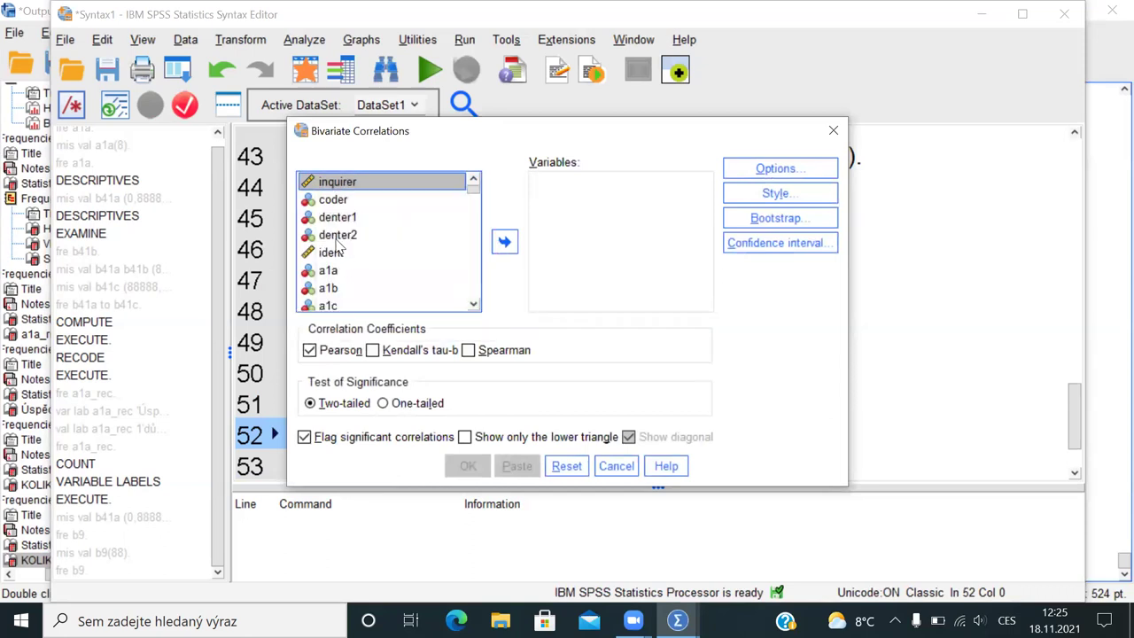
Step: Add variable b9 to the variables of the bivariate correlation
left_click(352, 235)
key("Down")
key("Down")
key("Down")
key("Down")
key("Down")
key("Down")
key("Down")
key("Down")
key("Down")
key("Down")
key("Down")
key("Down")
key("Down")
key("Down")
key("Down")
key("Down")
key("Down")
key("Down")
key("Down")
key("Down")
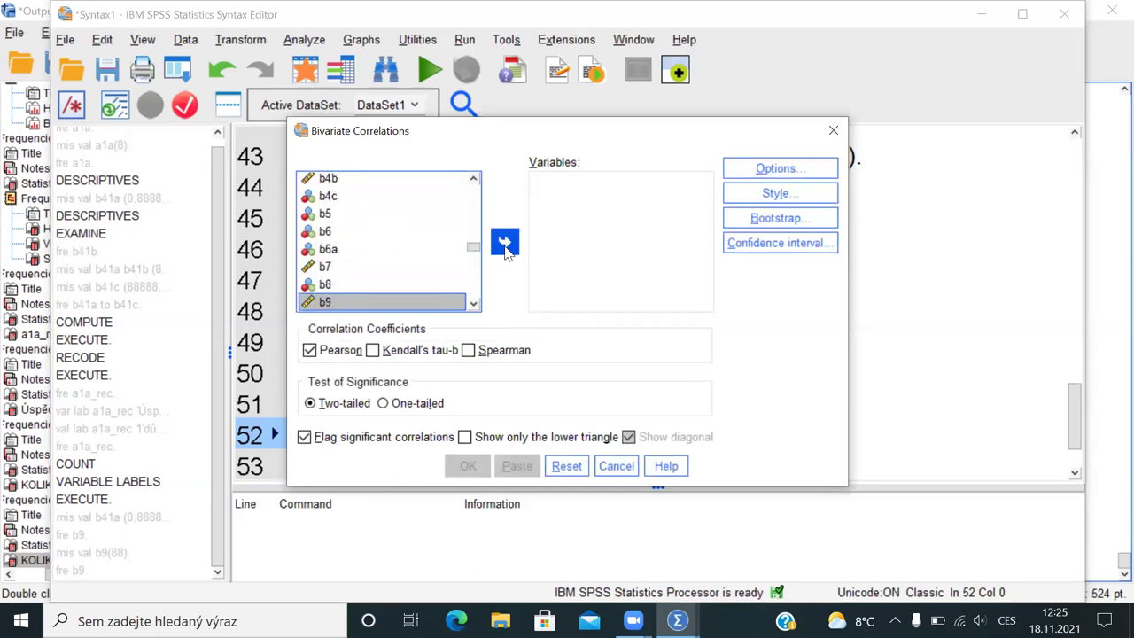
left_click(504, 241)
Step: Add variable b41a to the correlation as the second variable
left_click(348, 266)
key("Down")
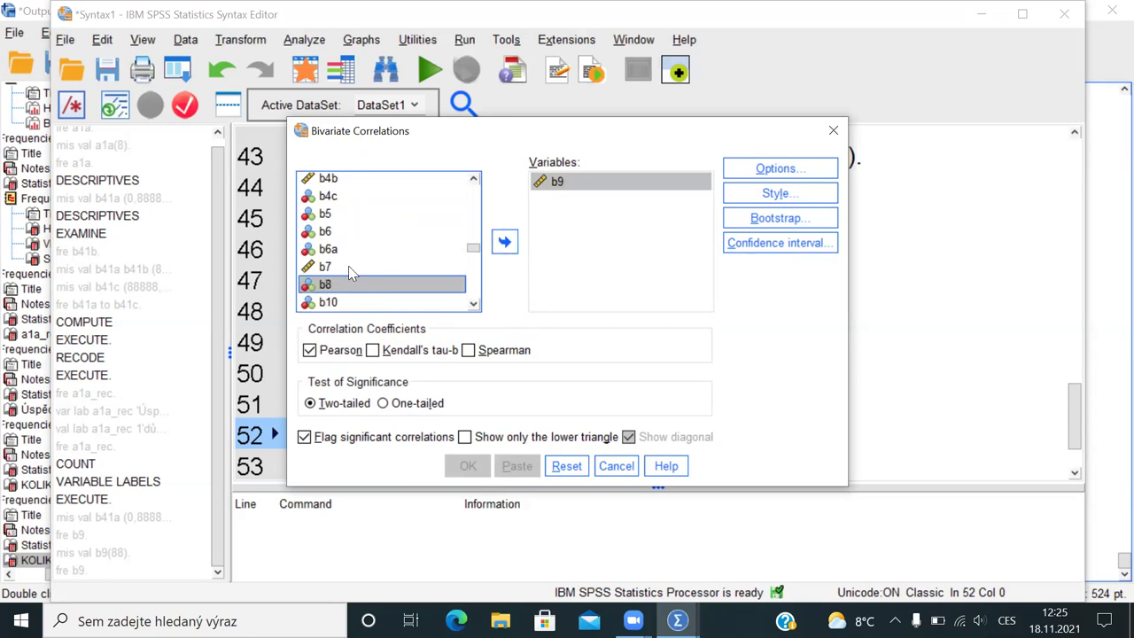
key("Down")
key("Down")
key("Down")
key("Down")
key("Down")
key("Down")
key("Down")
key("Down")
key("Down")
key("Down")
key("Down")
key("Down")
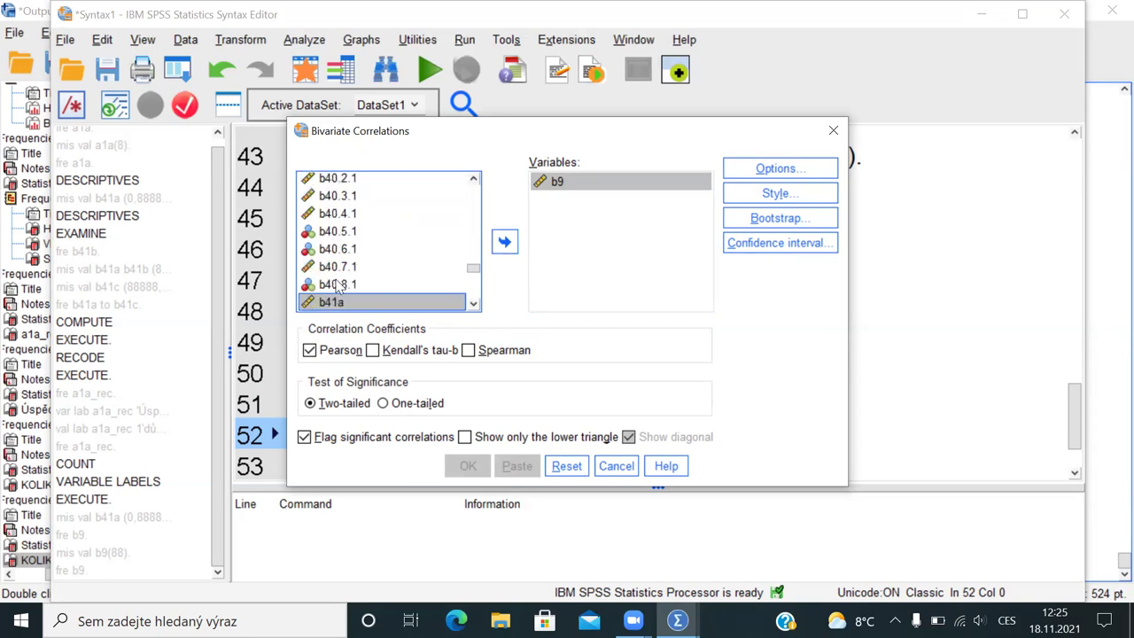
left_click(504, 245)
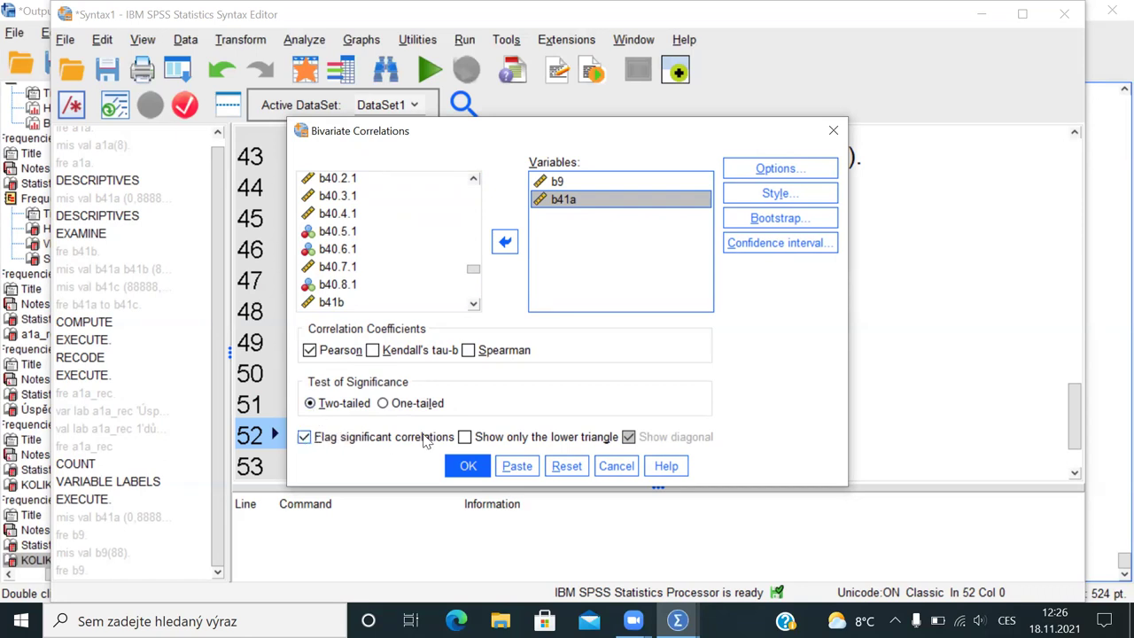
Step: Keep pairwise exclusion of missing cases and enable the 95% confidence interval estimate for the bivariate correlation
left_click(792, 170)
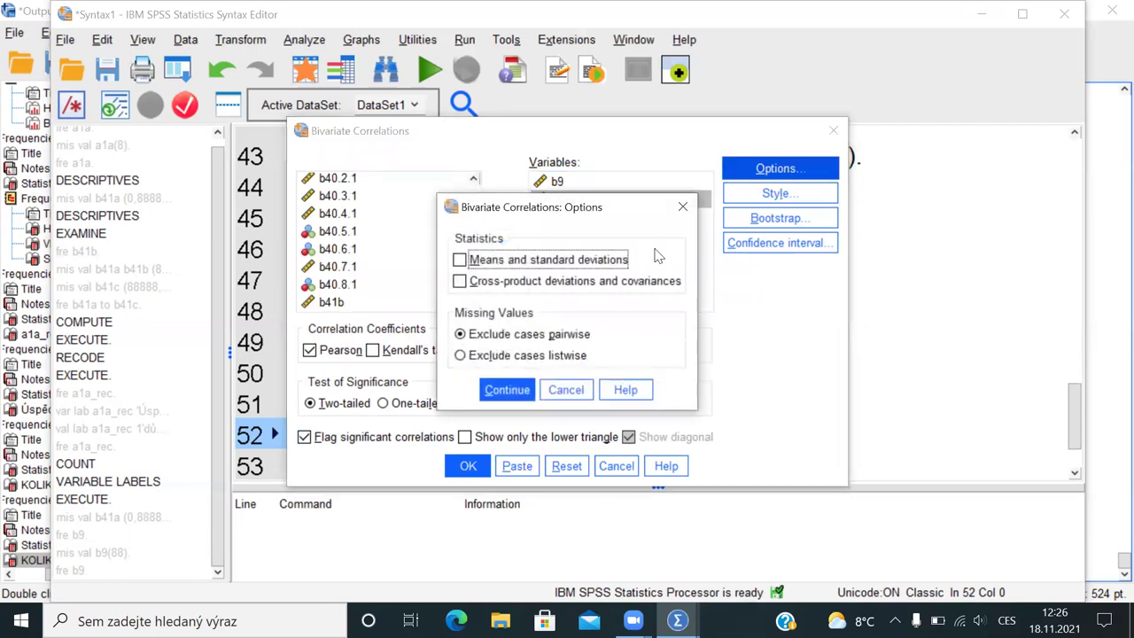
left_click(509, 390)
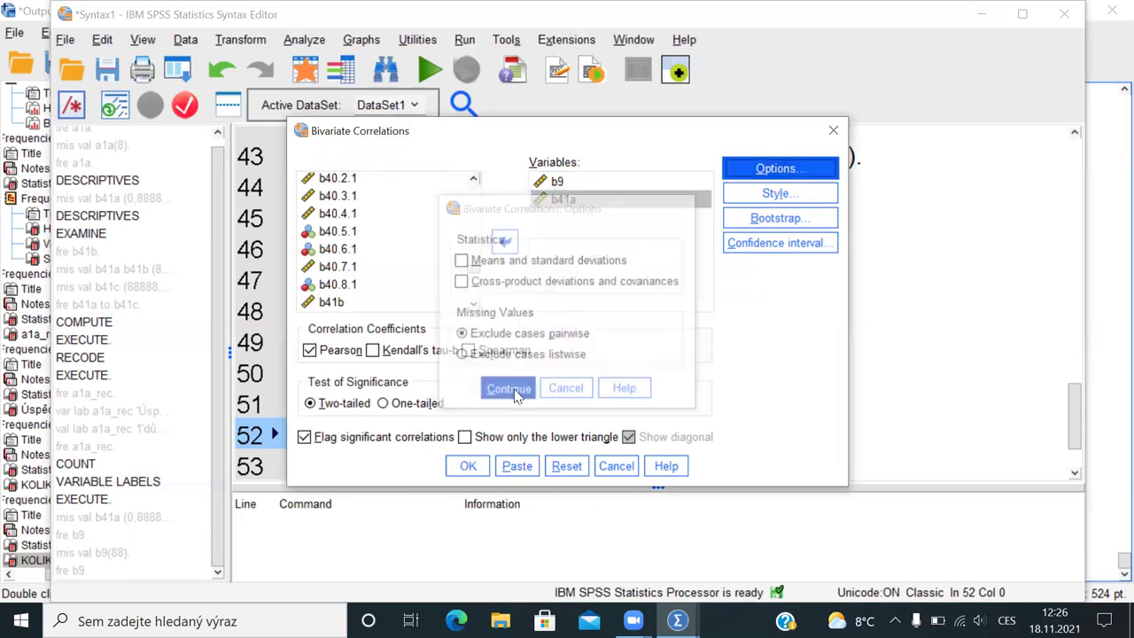
left_click(789, 249)
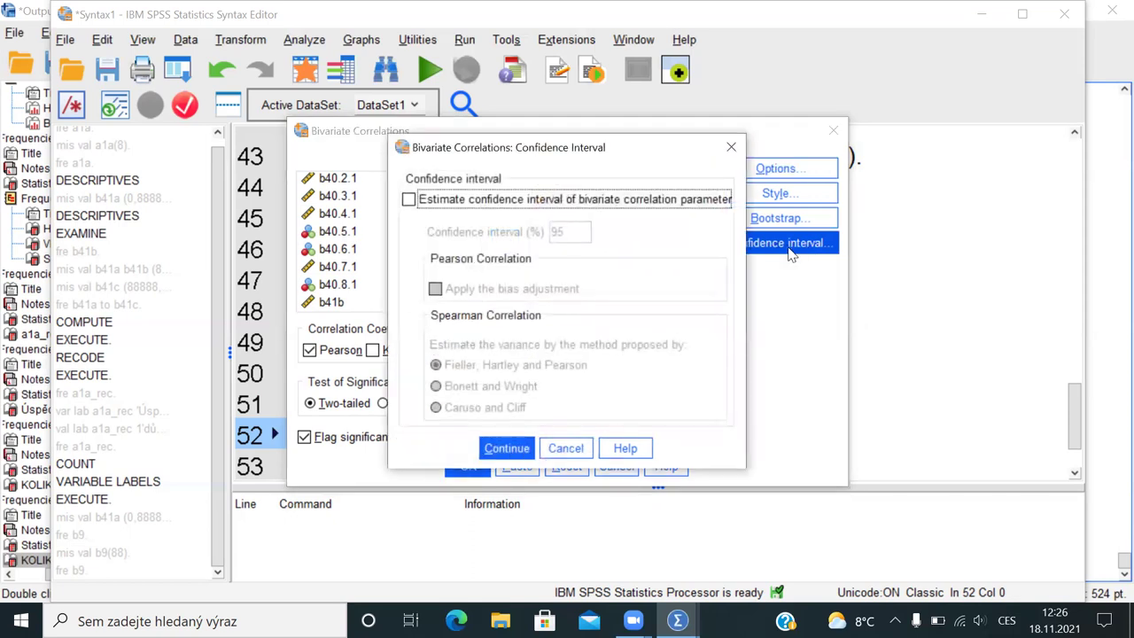
left_click(410, 201)
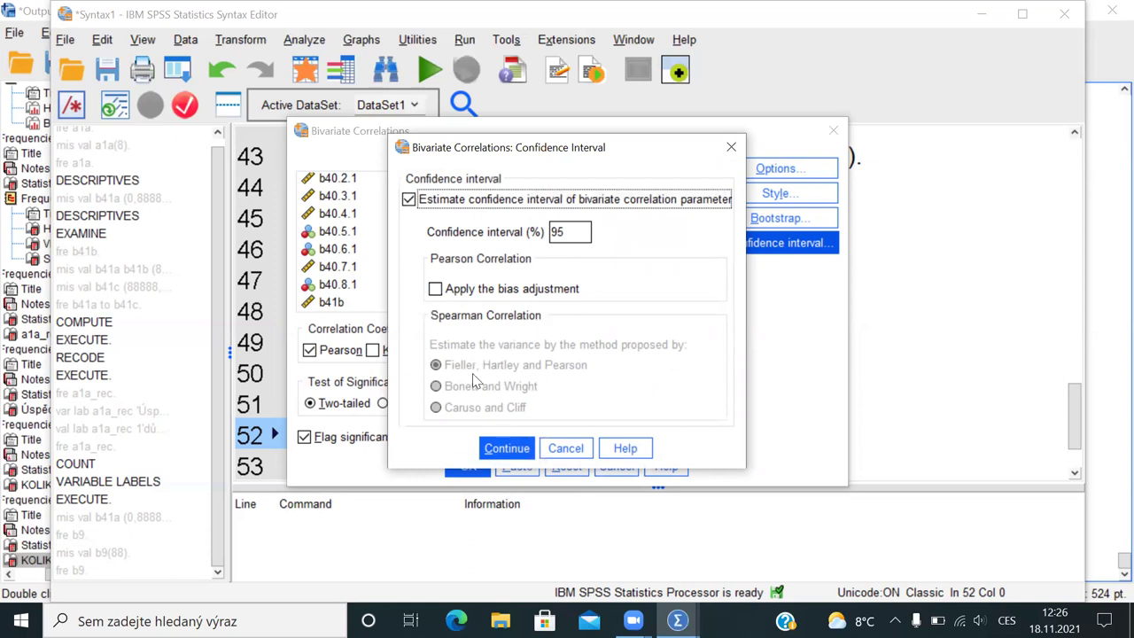
left_click(507, 449)
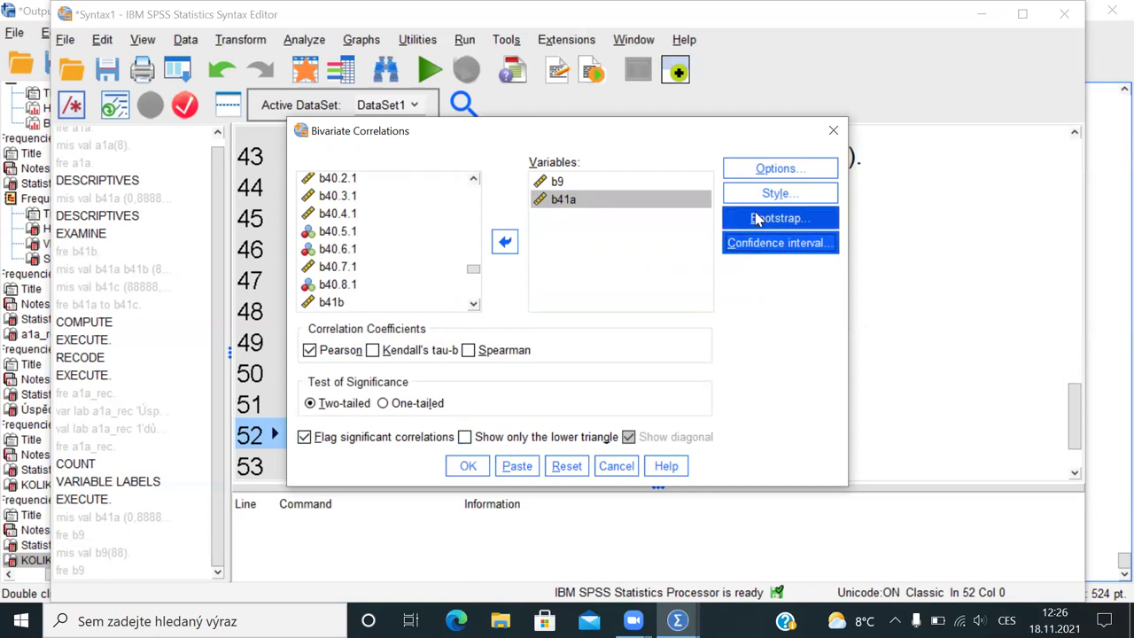
Step: Paste the correlation command into the syntax and remove four blank lines above it
left_click(516, 466)
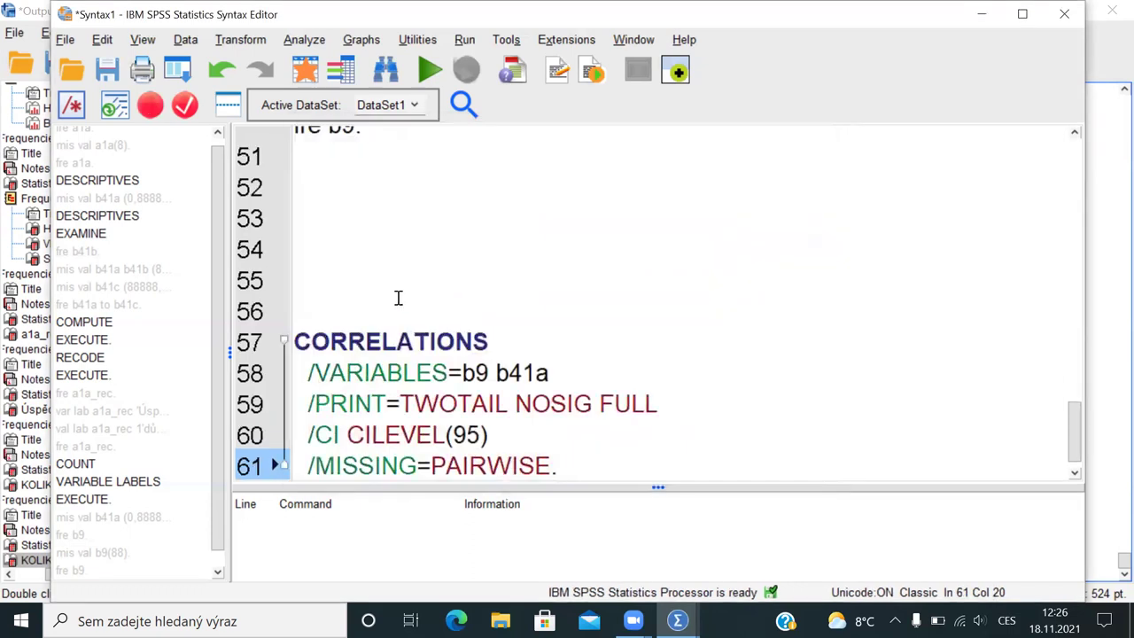
left_click(296, 306)
key("BackSpace")
key("BackSpace")
key("BackSpace")
key("BackSpace")
Step: Go through the subcommands of the CORRELATIONS syntax for b9 and b41a and run the command
left_click_drag(346, 319, 493, 310)
left_click_drag(386, 342, 541, 345)
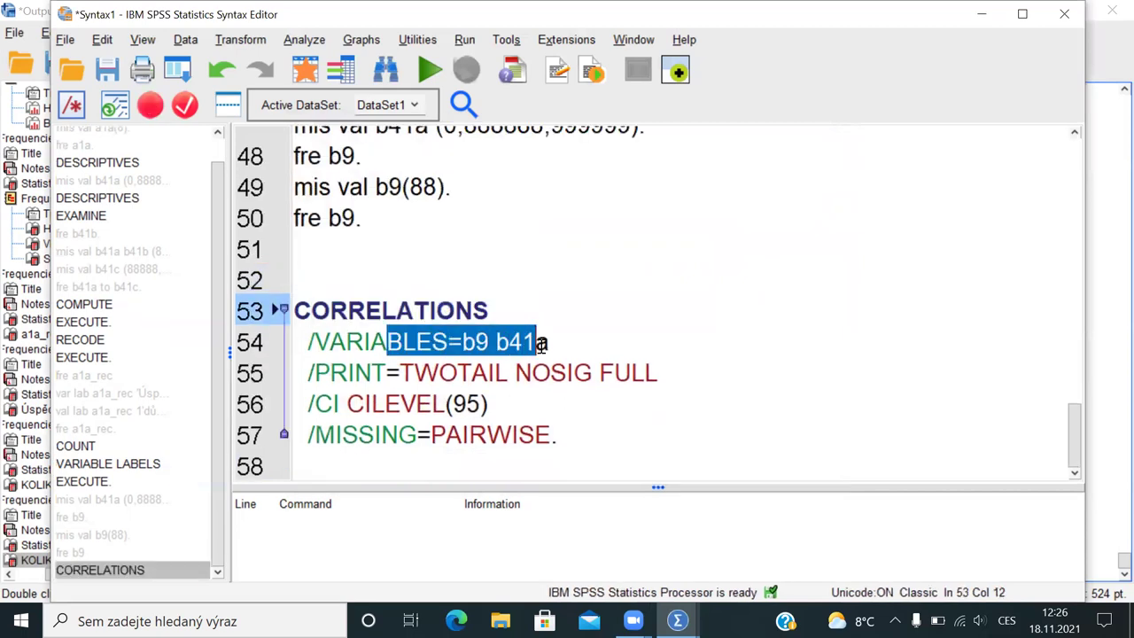
left_click_drag(372, 373, 724, 369)
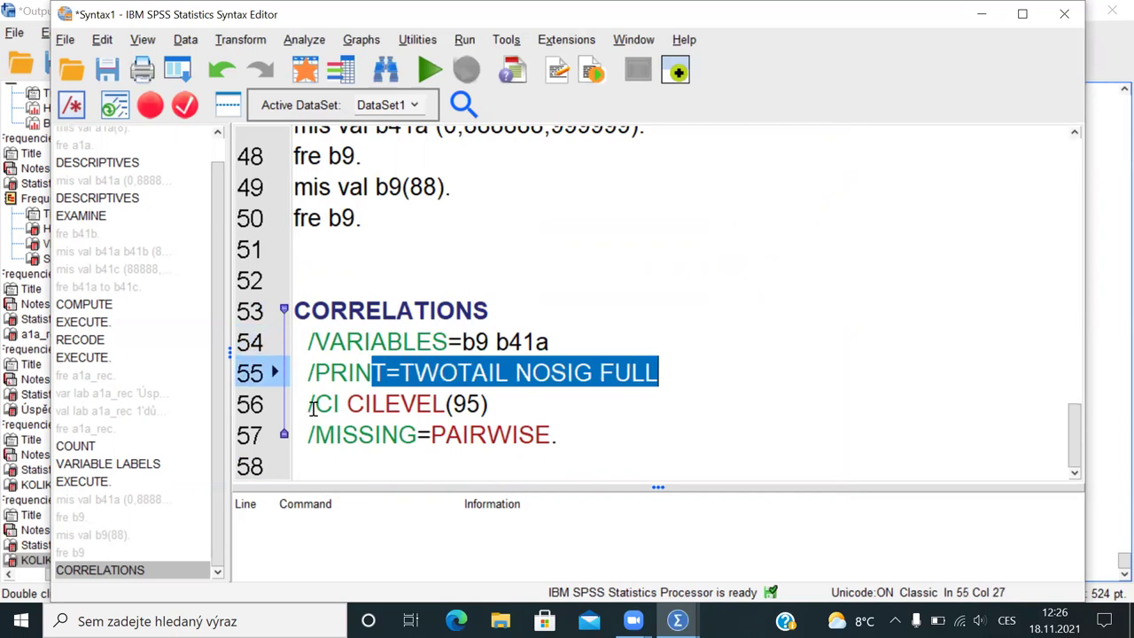
left_click_drag(313, 409, 538, 405)
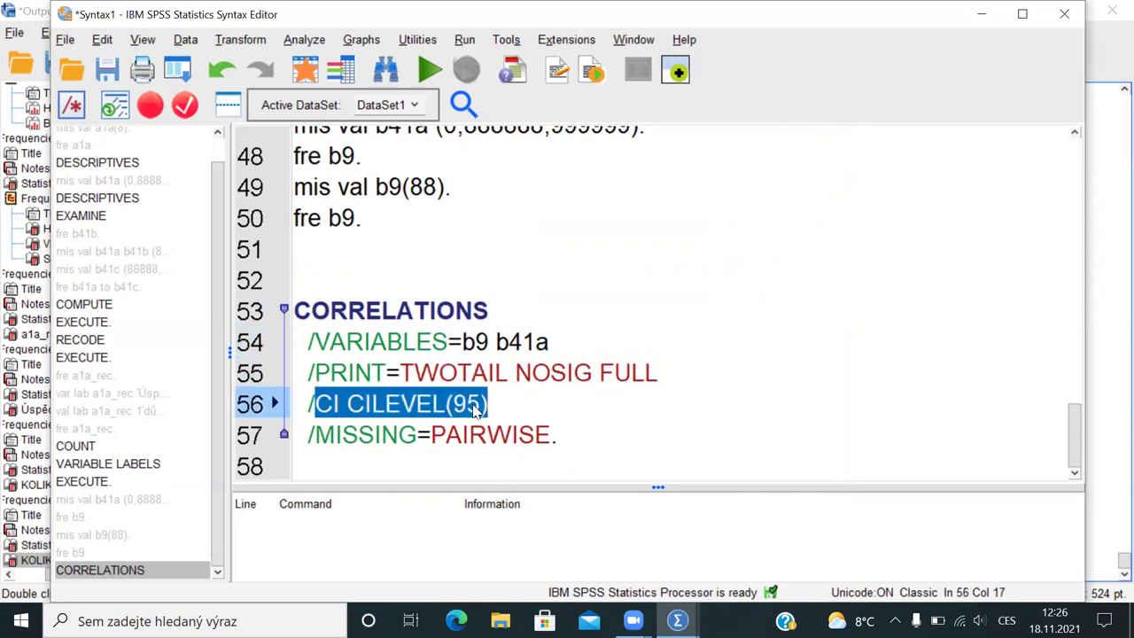
left_click_drag(396, 312, 467, 373)
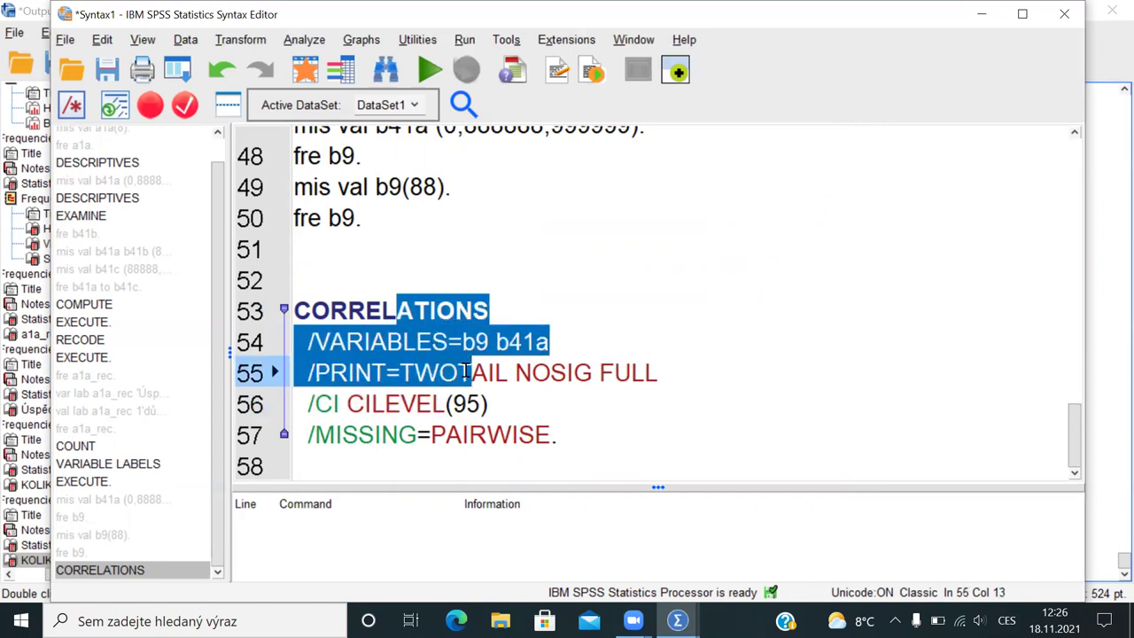
key("ctrl+r")
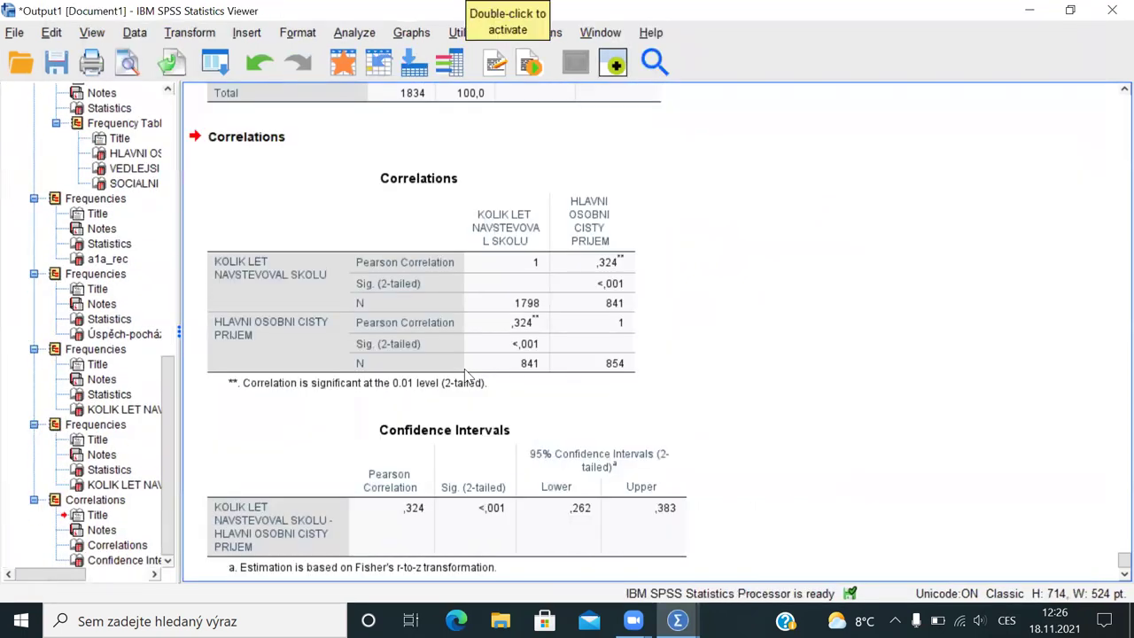
Step: Examine the Correlations table and the Confidence Intervals table for years of schooling and main net income
left_click(465, 368)
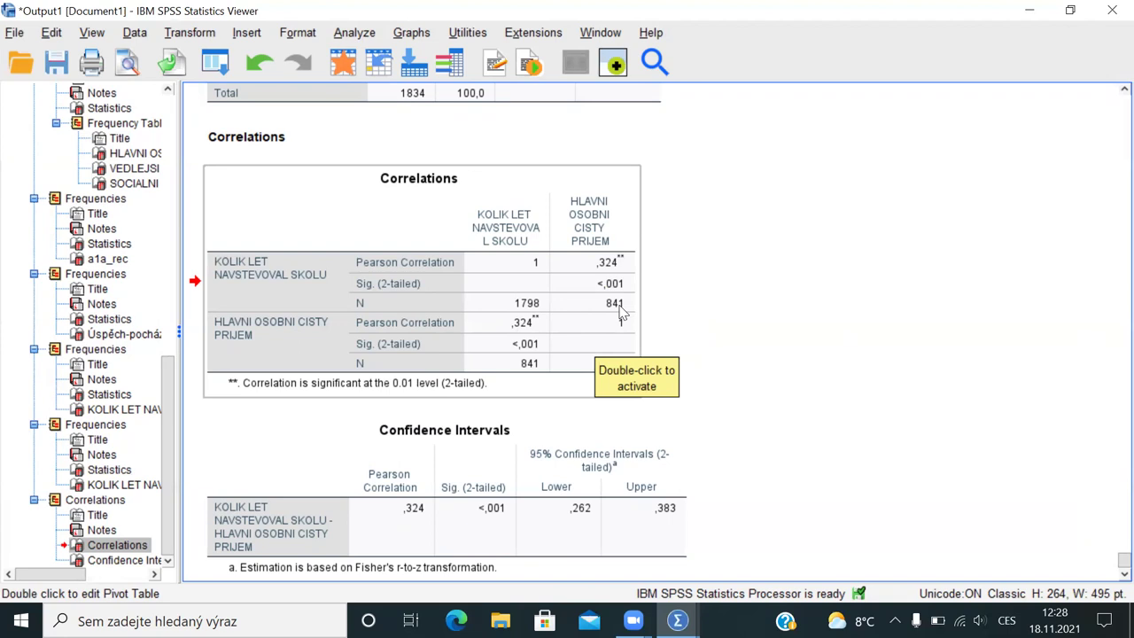
left_click(622, 312)
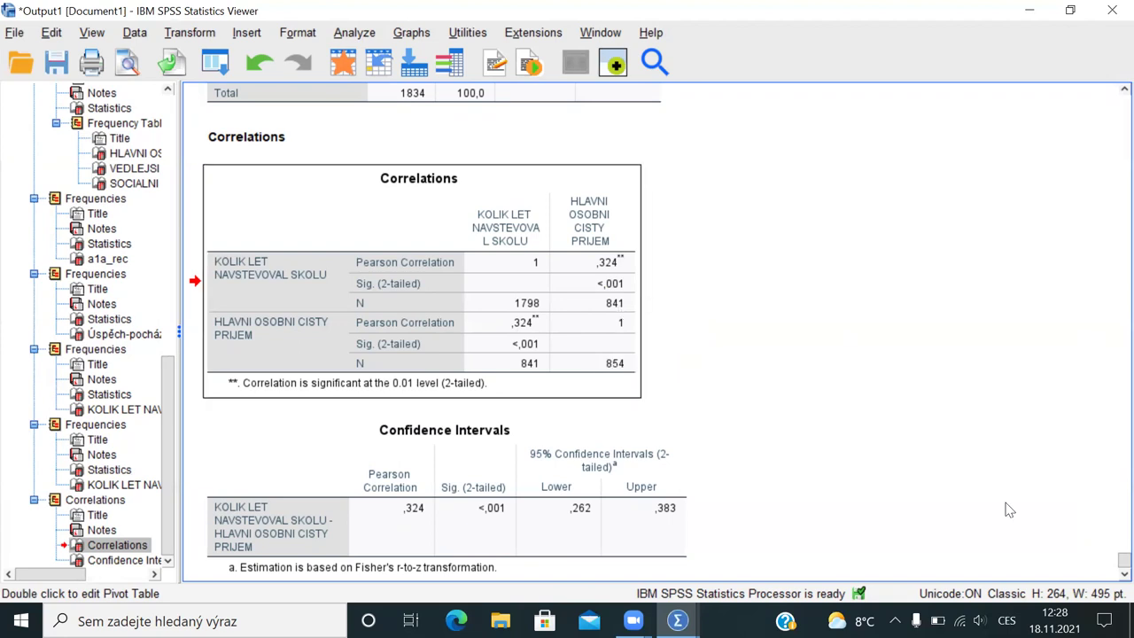
left_click(618, 312)
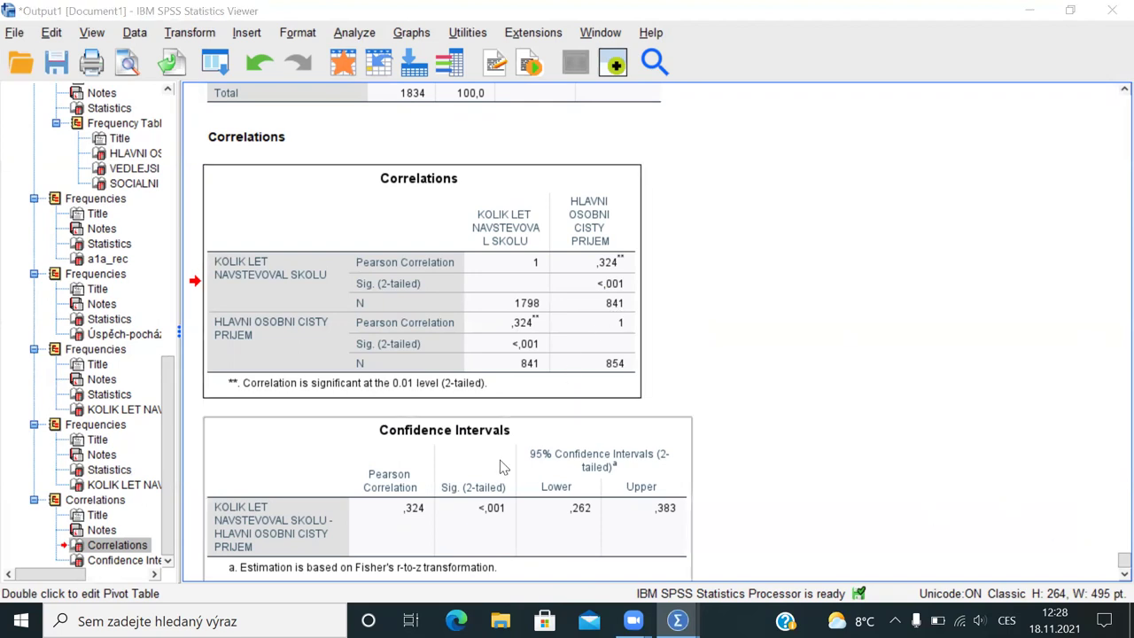
left_click(456, 481)
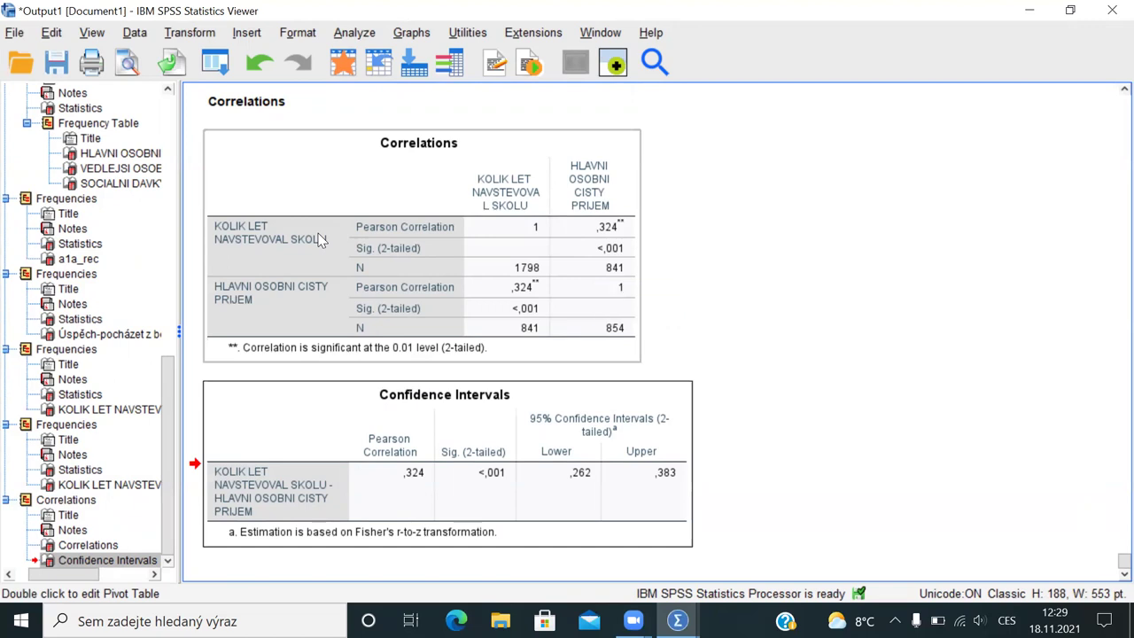
Step: Look up variable b20a, weekly hours in the main job, in the data set's variable information list
key("alt+Tab")
key("alt+Tab")
key("alt+Tab")
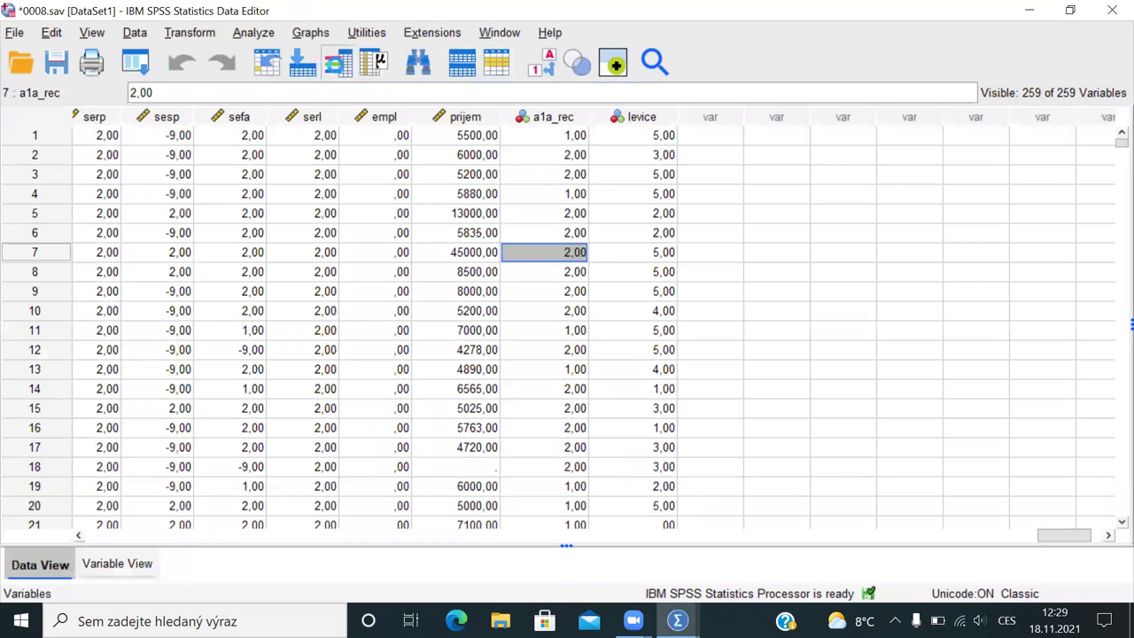
left_click(337, 62)
left_click_drag(307, 247, 308, 328)
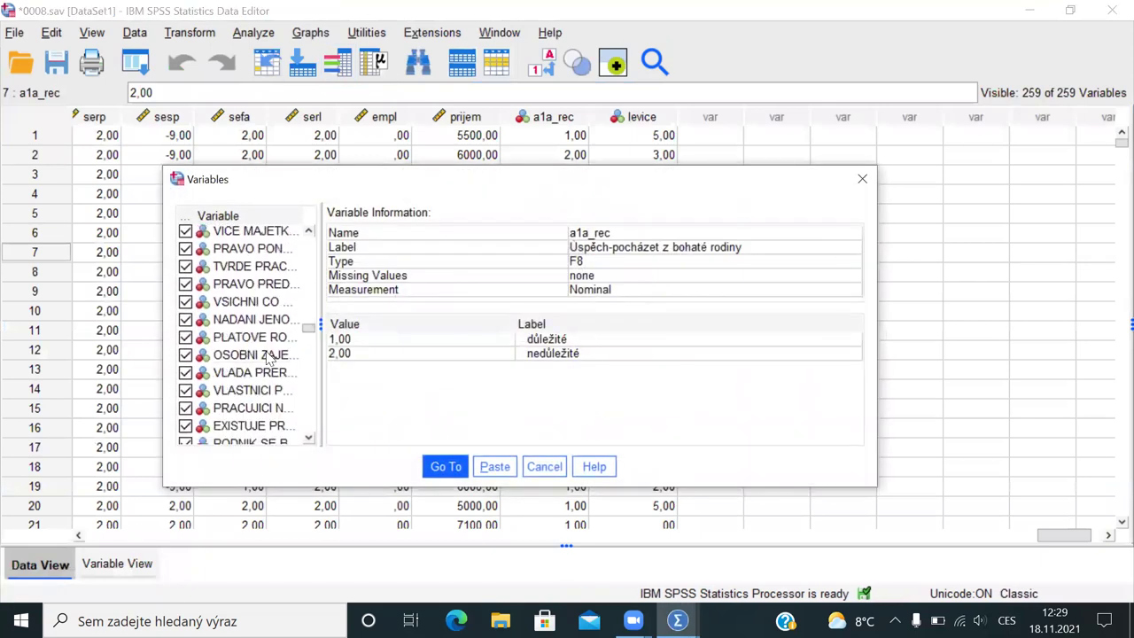
left_click(264, 354)
key("Down")
key("Down")
key("Down")
key("Down")
key("Down")
key("Down")
key("Down")
key("Down")
key("Down")
key("Down")
key("Down")
key("Down")
key("Down")
key("Down")
key("Down")
key("Down")
key("Down")
key("Down")
key("Down")
key("Down")
key("Down")
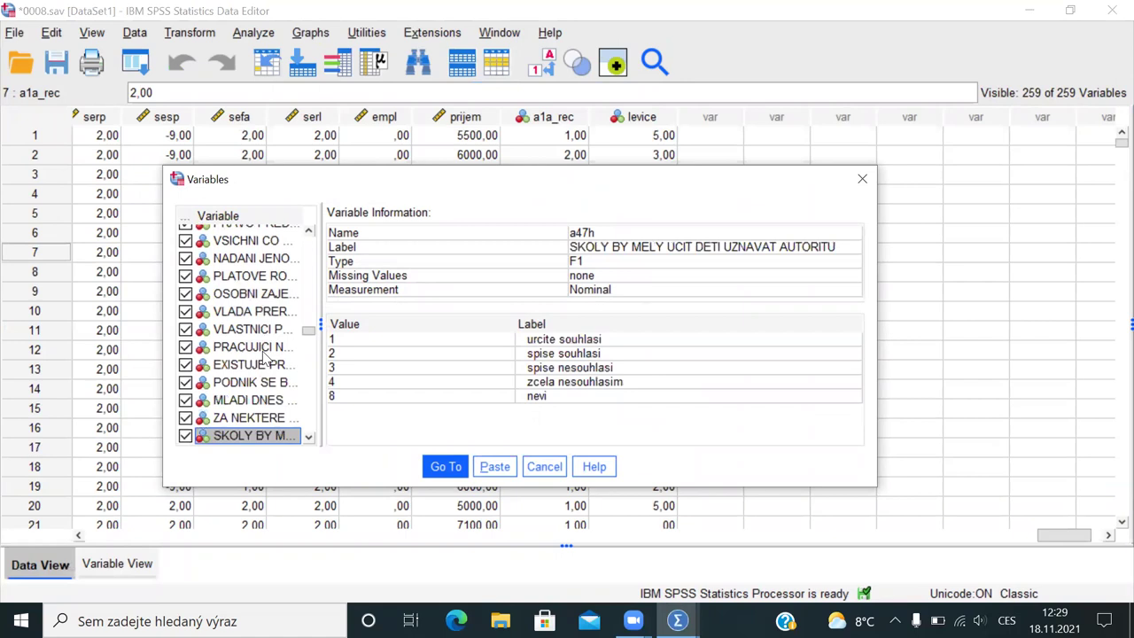
key("Down")
key("Down")
key("Down")
key("Down")
key("Down")
key("Down")
key("Down")
key("Down")
key("Down")
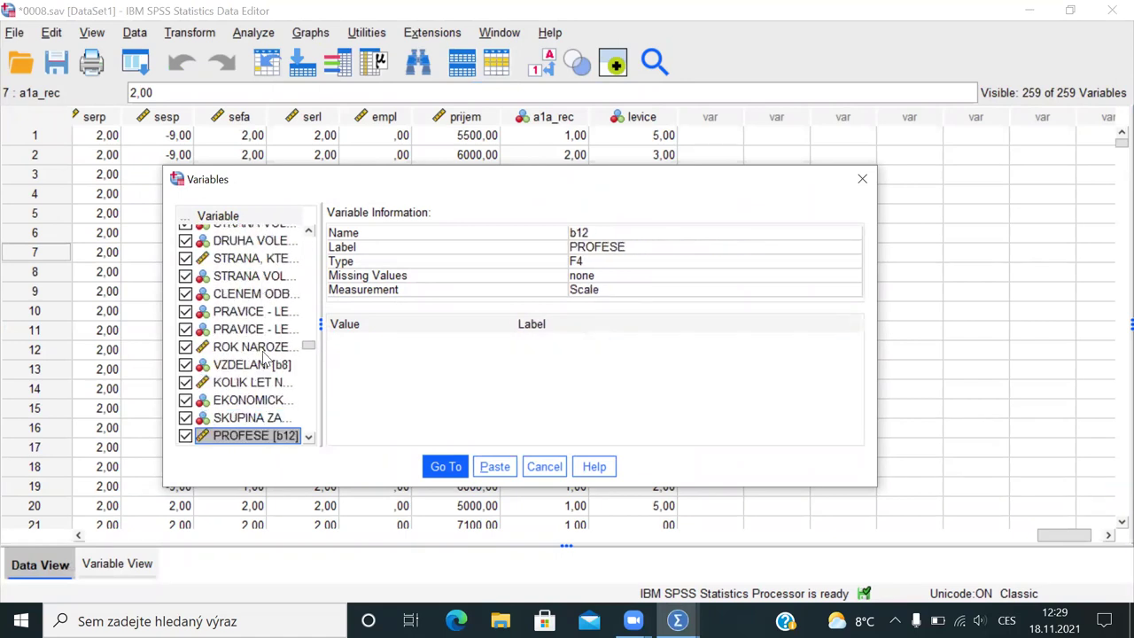
key("Down")
key("Down")
key("Down")
key("Down")
key("Down")
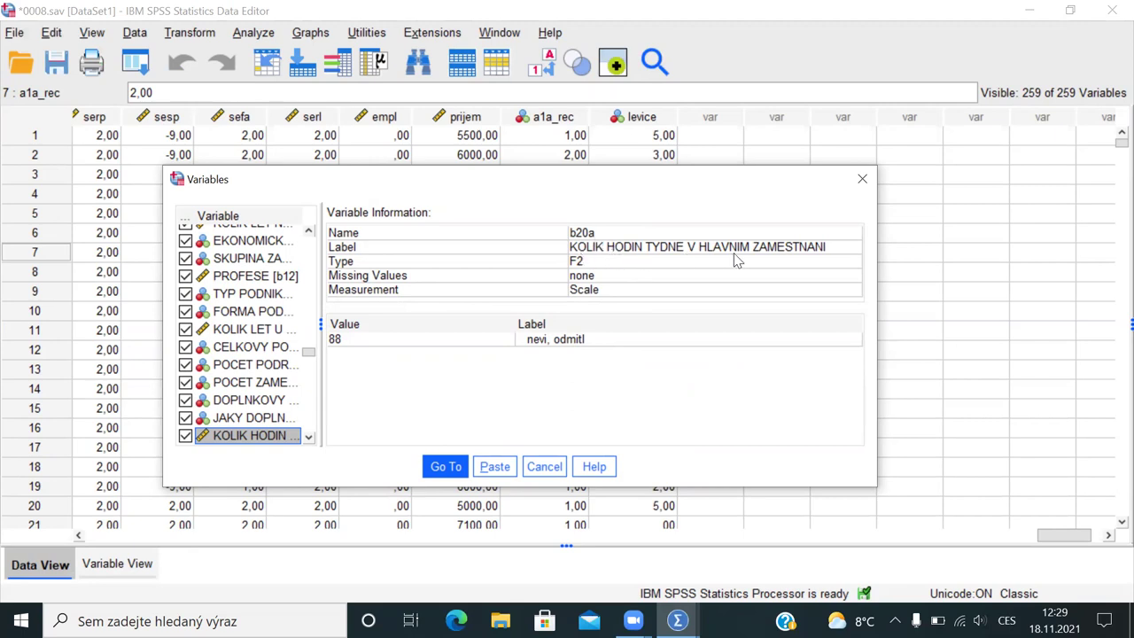
Step: Paste the variable name b20a into the syntax, close the variable information and remove the name from the CORREL line
left_click(501, 466)
left_click(531, 469)
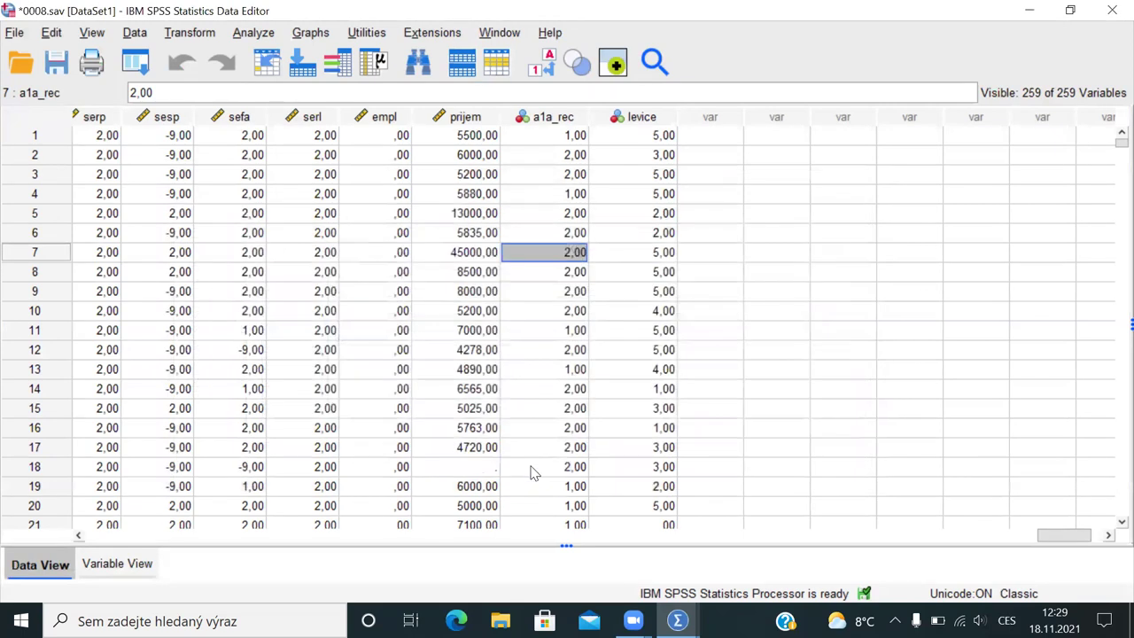
key("alt+Tab")
key("Tab")
key("Tab")
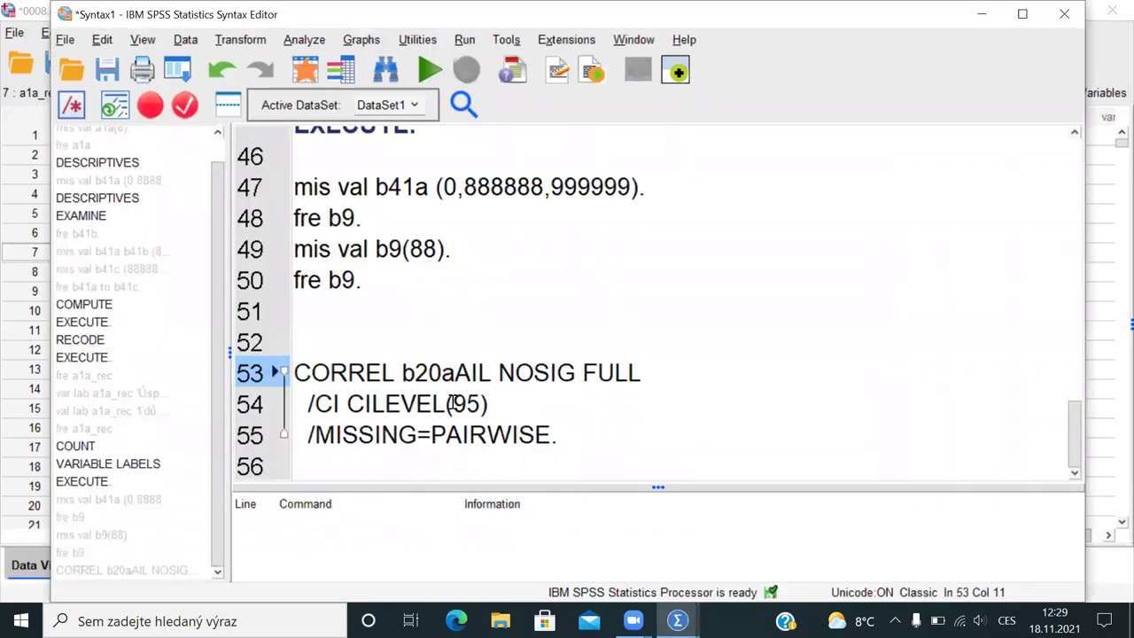
key("shift+Left")
key("shift+Left")
key("shift+Left")
key("shift+Left")
key("BackSpace")
key("Down")
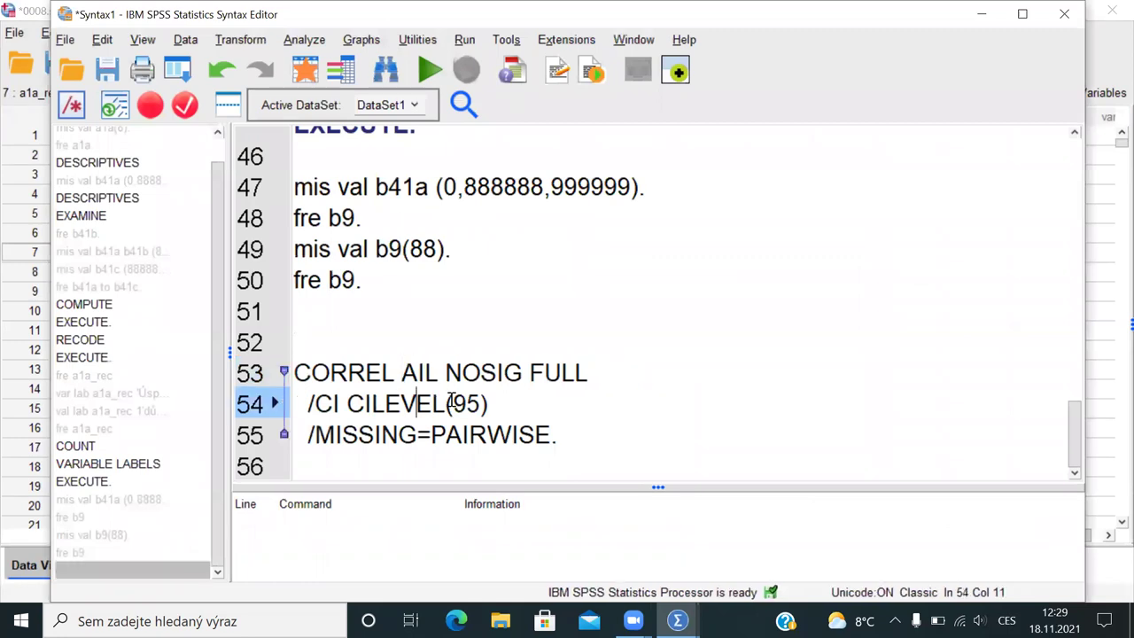
Step: Write the command "fre b20a." on a new line below the correlation block
key("Down")
key("Down")
key("Down")
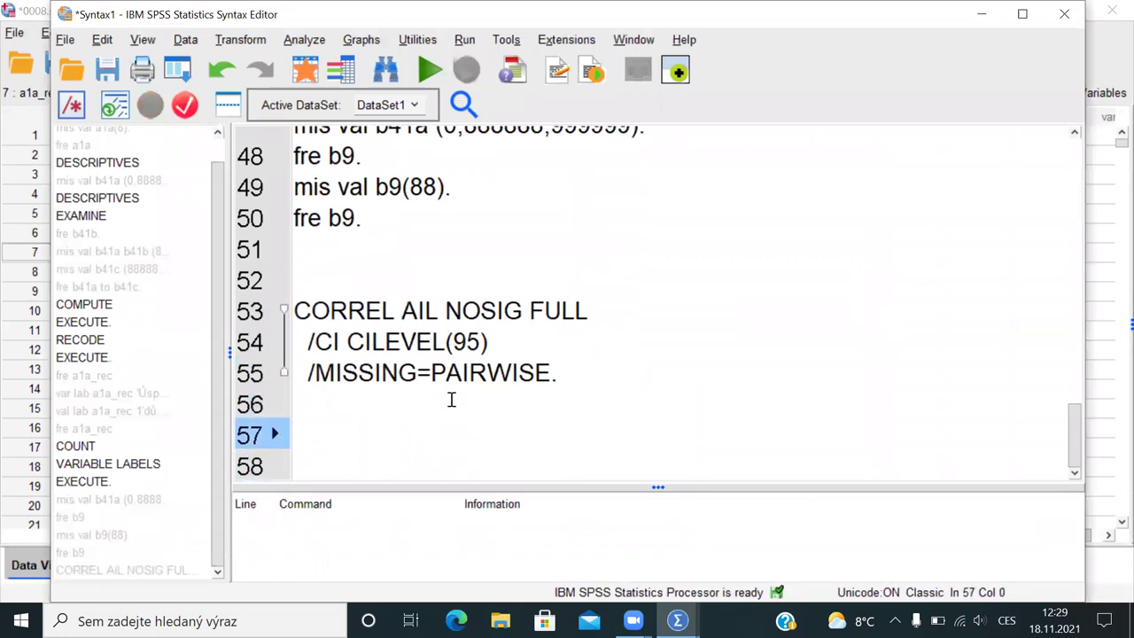
type("b20a")
key("Home")
type("fre")
key("Right")
key("Right")
key("Right")
key("Right")
type(".")
Step: Run the frequencies command for b20a and read its frequency table down to the last rows
key("shift+Left")
key("shift+Left")
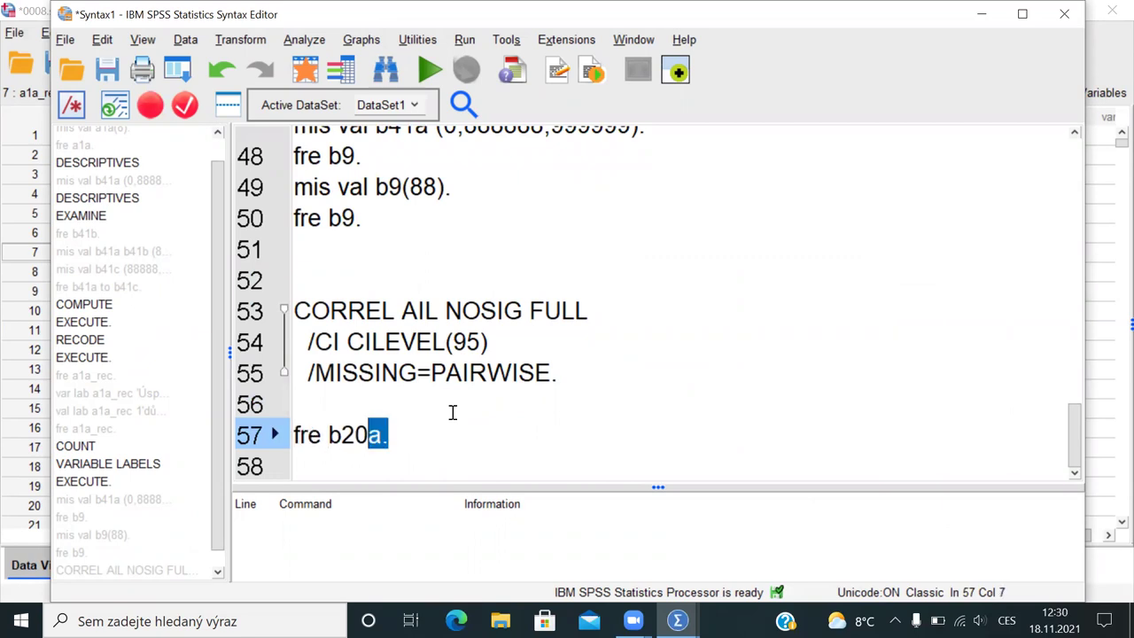
key("ctrl+r")
scroll(293, 239, "down", 3)
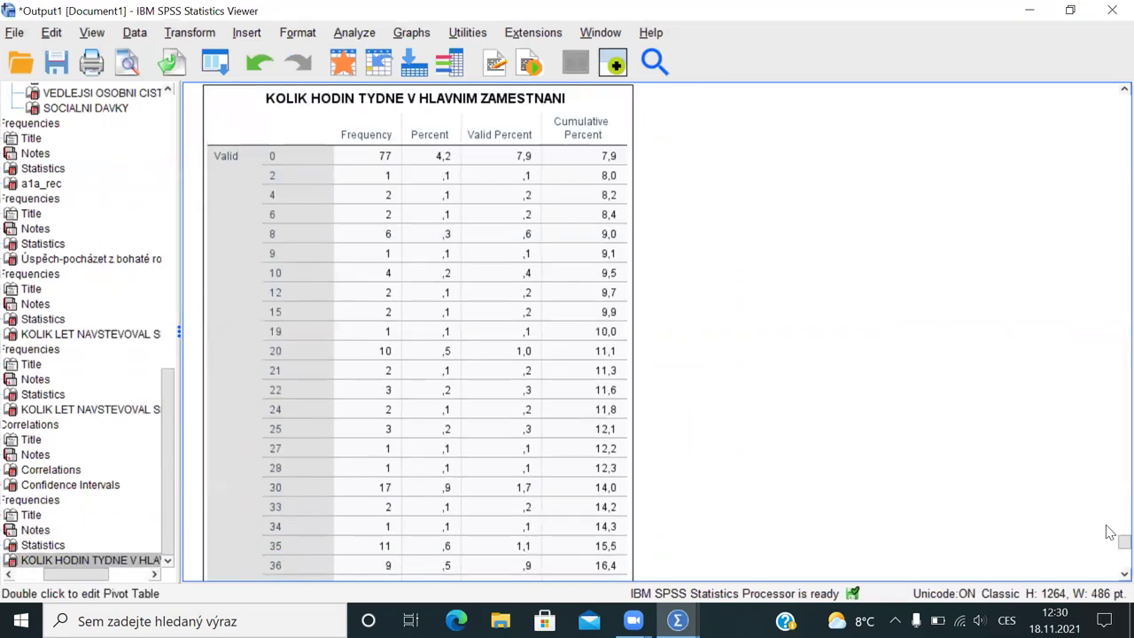
scroll(1110, 532, "down", 12)
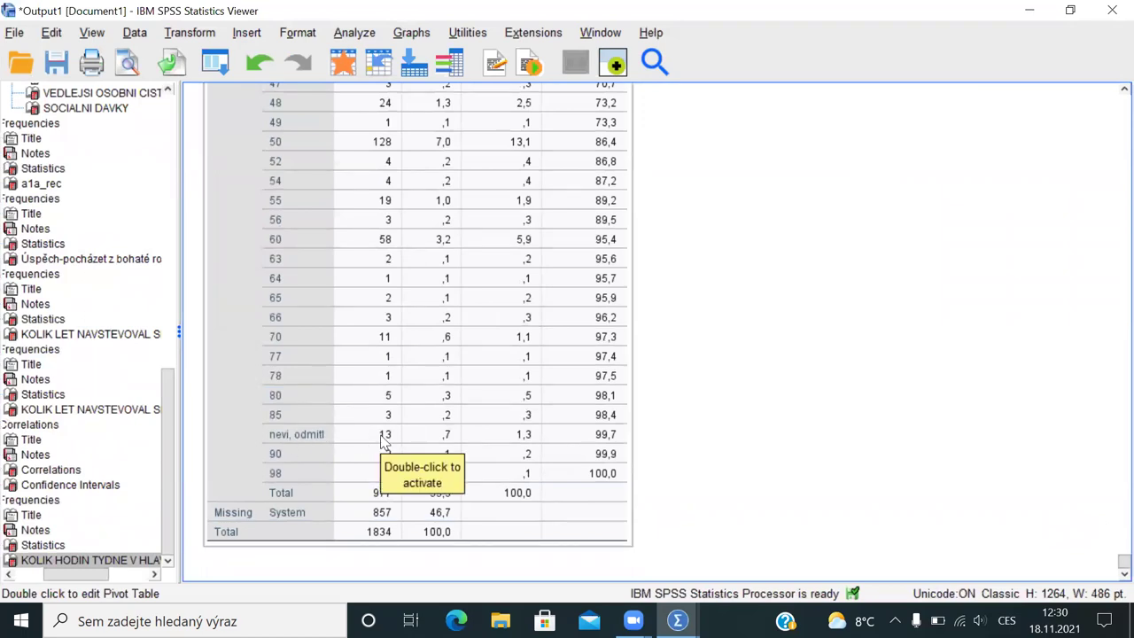
Step: Add the command "mis val b20a (0,88)." to the syntax below the b20a frequencies command
key("alt+Tab")
left_click(423, 436)
key("Return")
key("Return")
type("m")
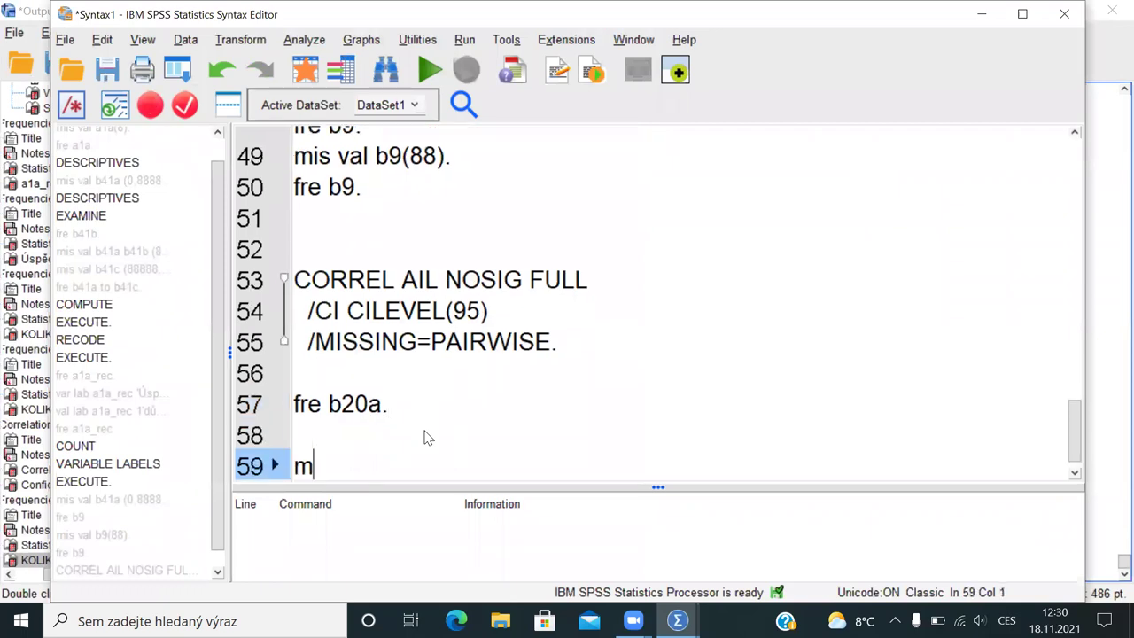
type("is val b20a (0,88).")
key("Return")
key("Return")
Step: Run the missing values command for b20a
key("Up")
key("Up")
key("shift+Down")
key("ctrl+r")
key("alt+Tab")
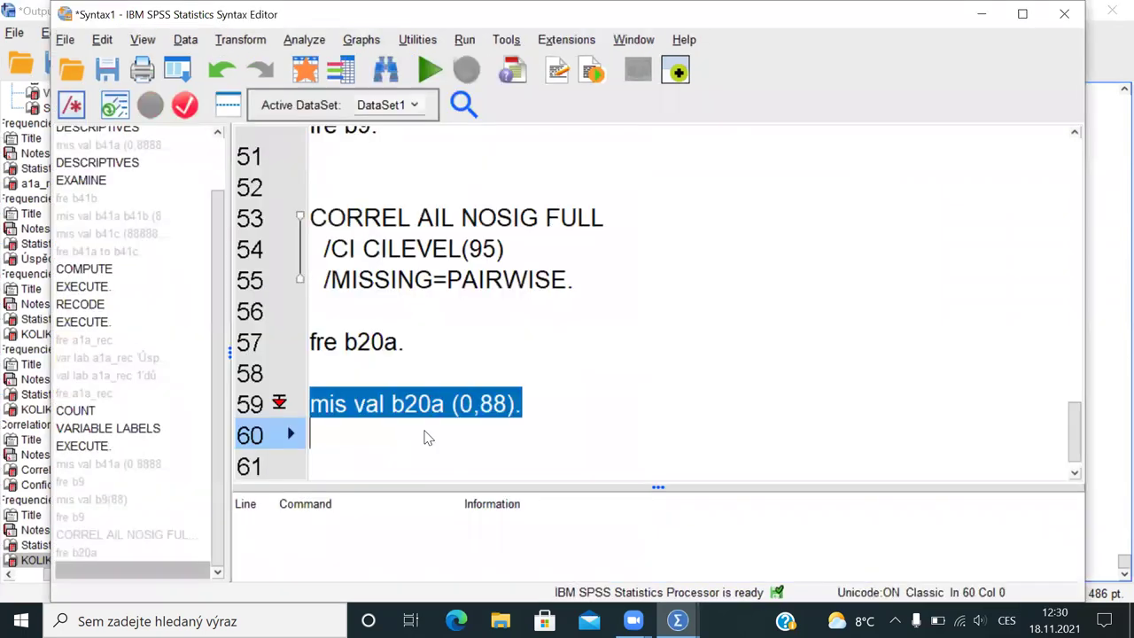
left_click(417, 413)
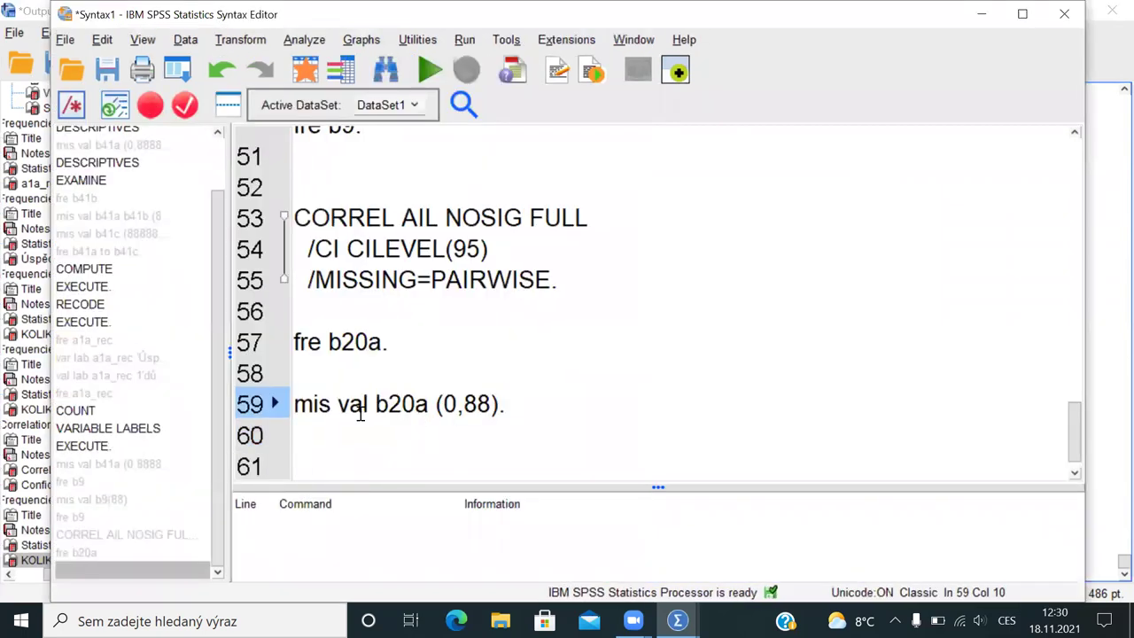
Step: Review the confidence interval and correlation tables for schooling and income in the output and return to the syntax
key("alt+Tab")
key("alt+Tab")
key("alt+shift+Tab")
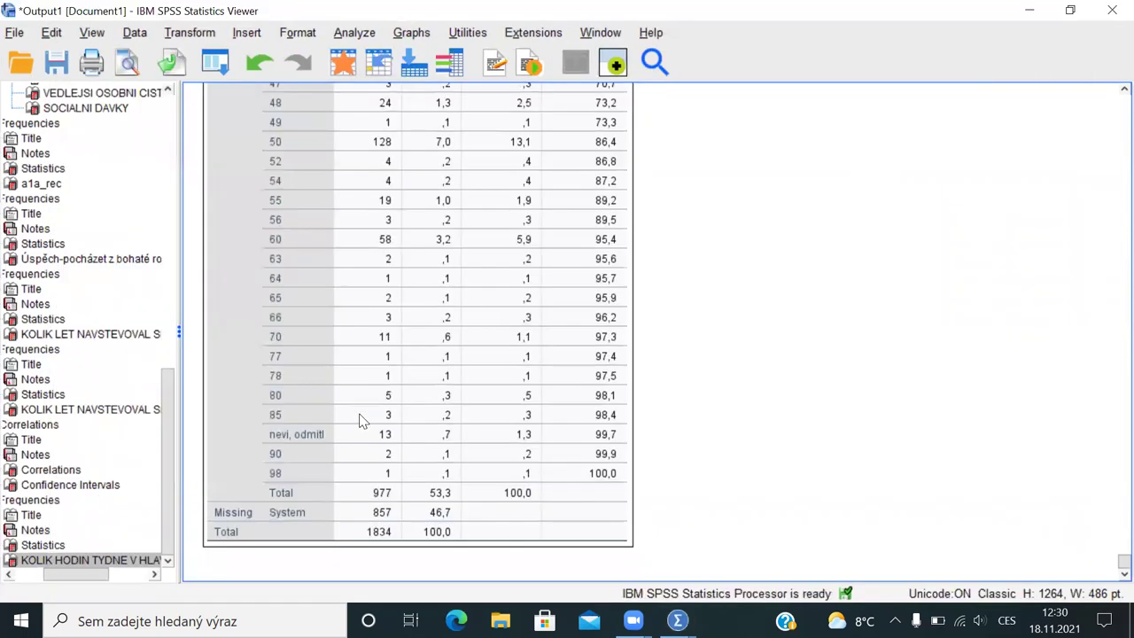
left_click(75, 484)
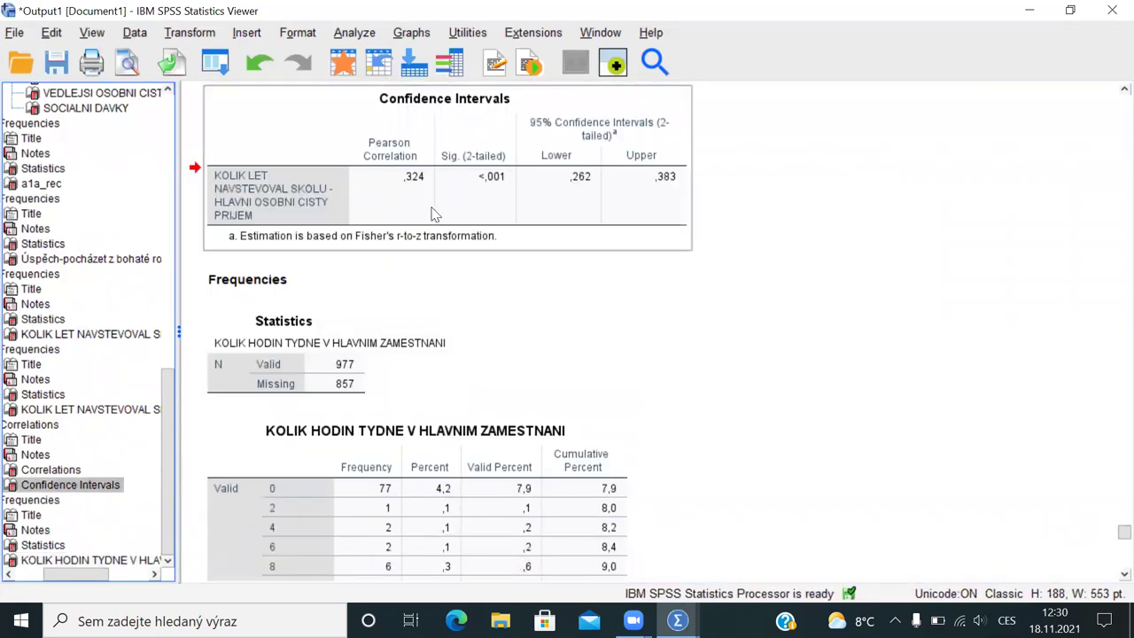
scroll(1109, 98, "up", 1)
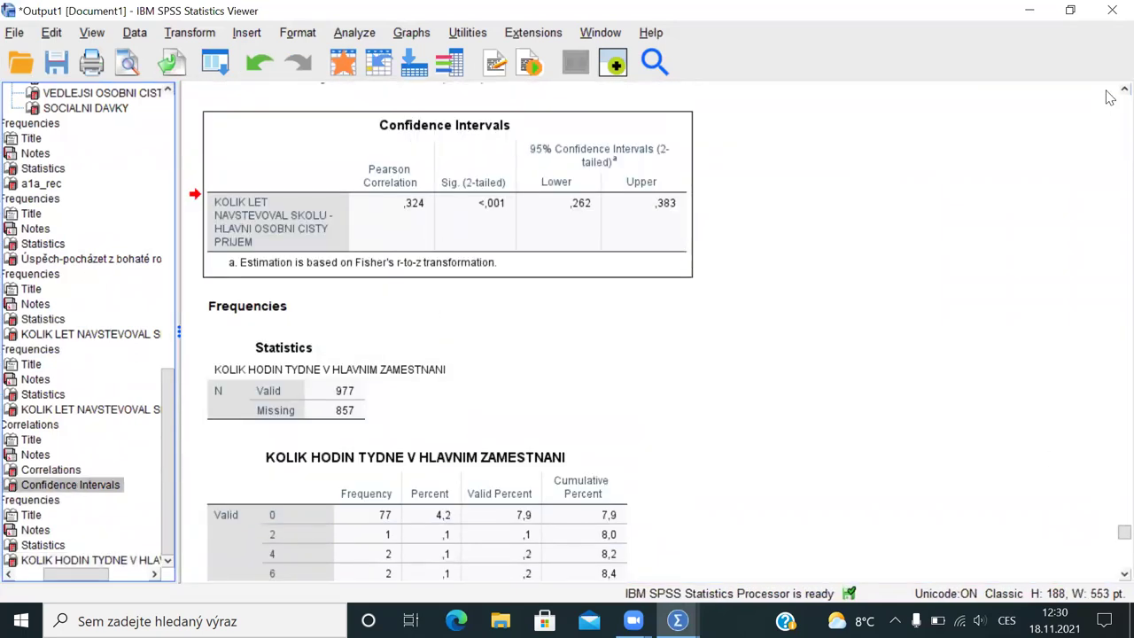
scroll(1110, 97, "up", 5)
left_click(542, 174)
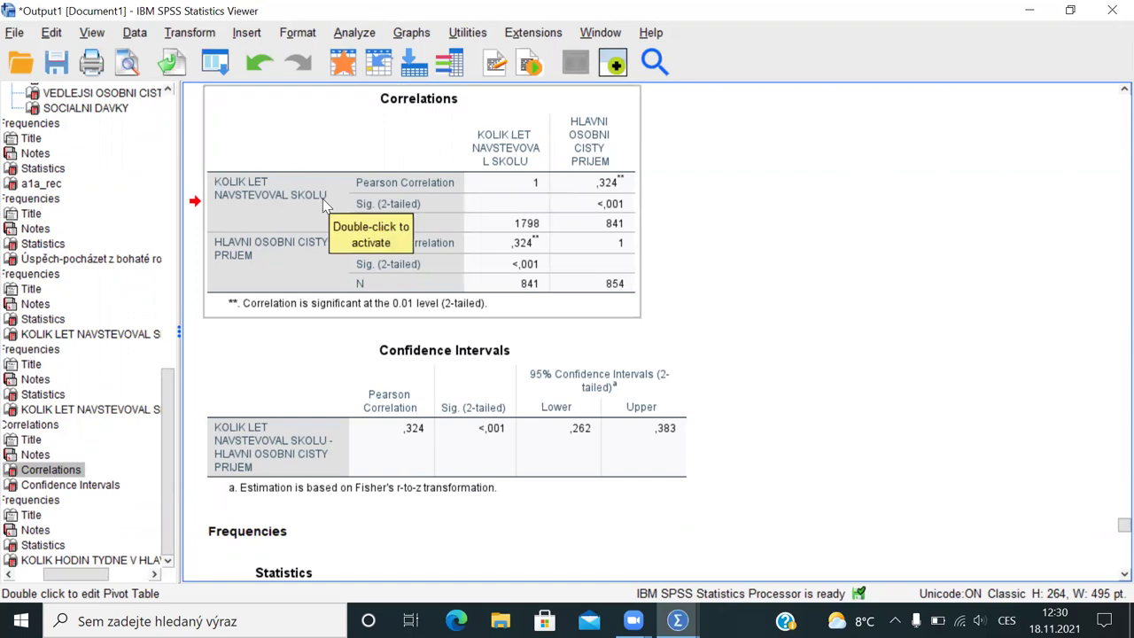
key("alt+Tab")
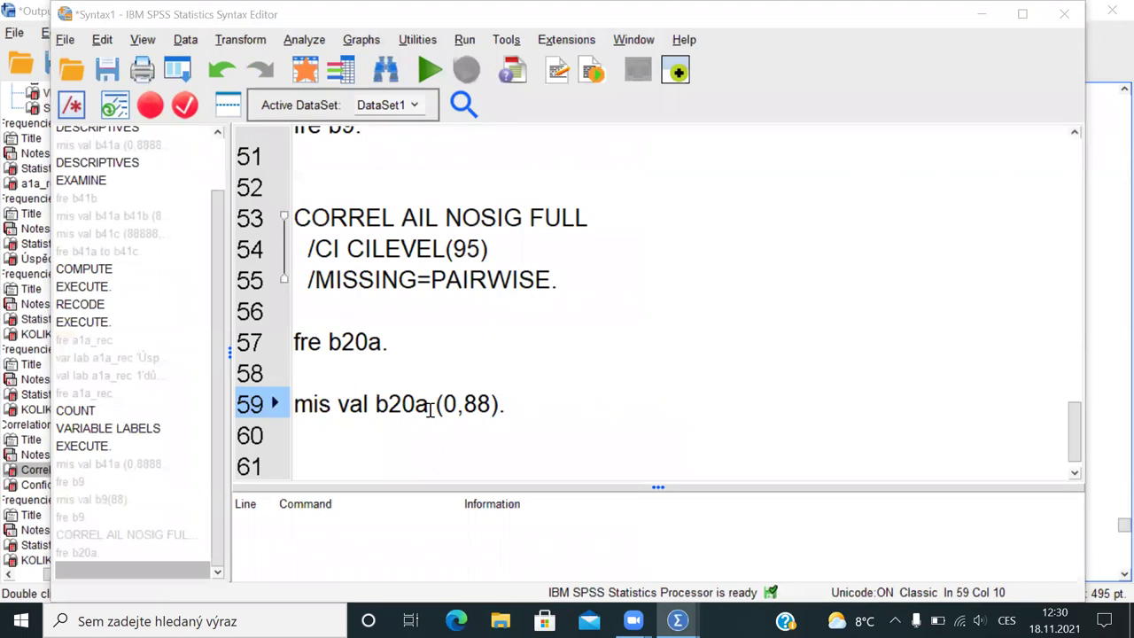
Step: Start a partial correlation analysis from the output window and list the variables by name instead of label
key("alt+Tab")
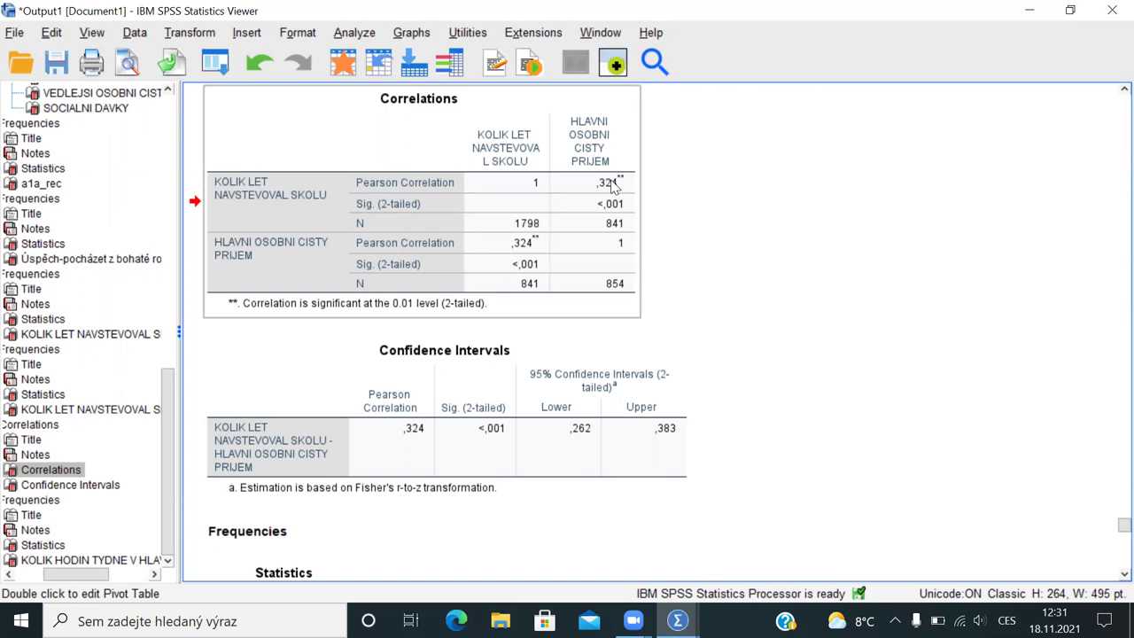
left_click(360, 32)
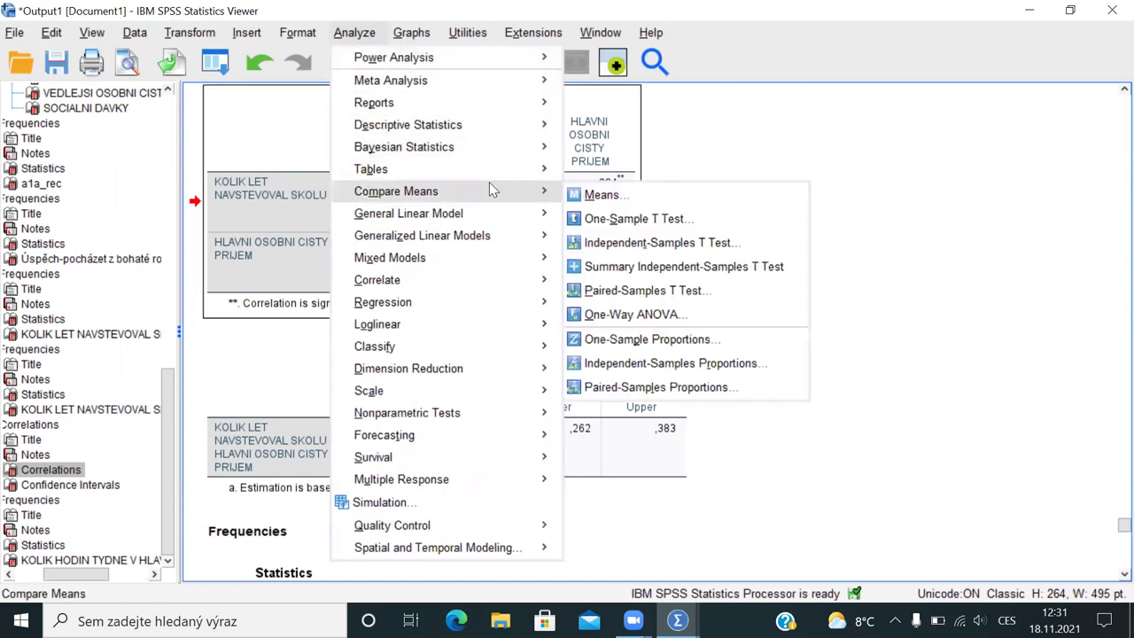
mouse_move(527, 279)
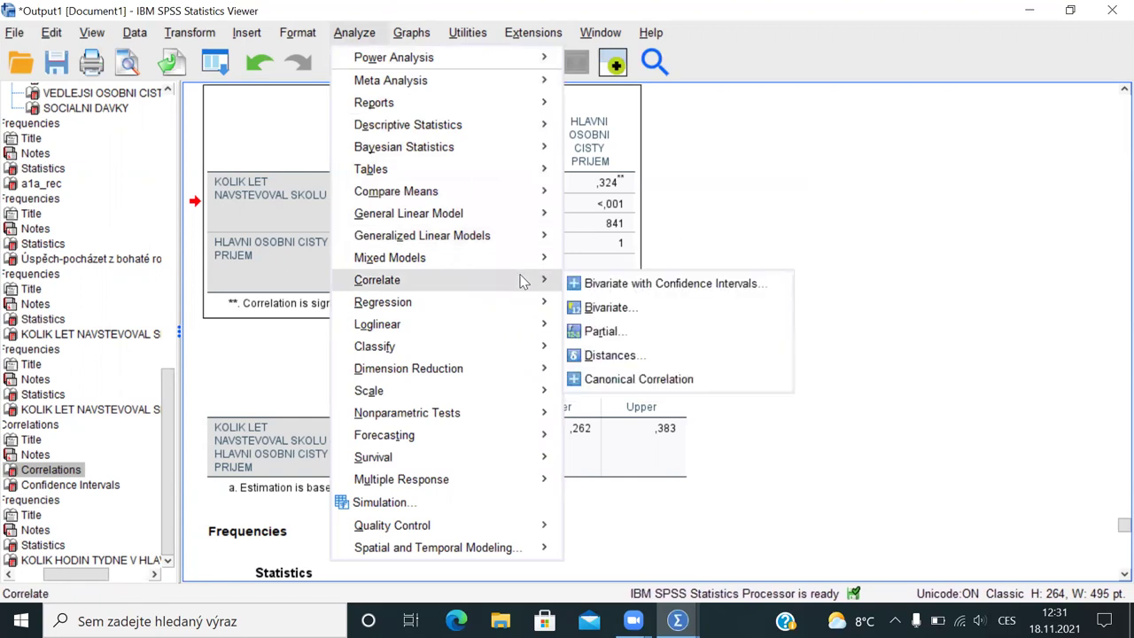
left_click(635, 333)
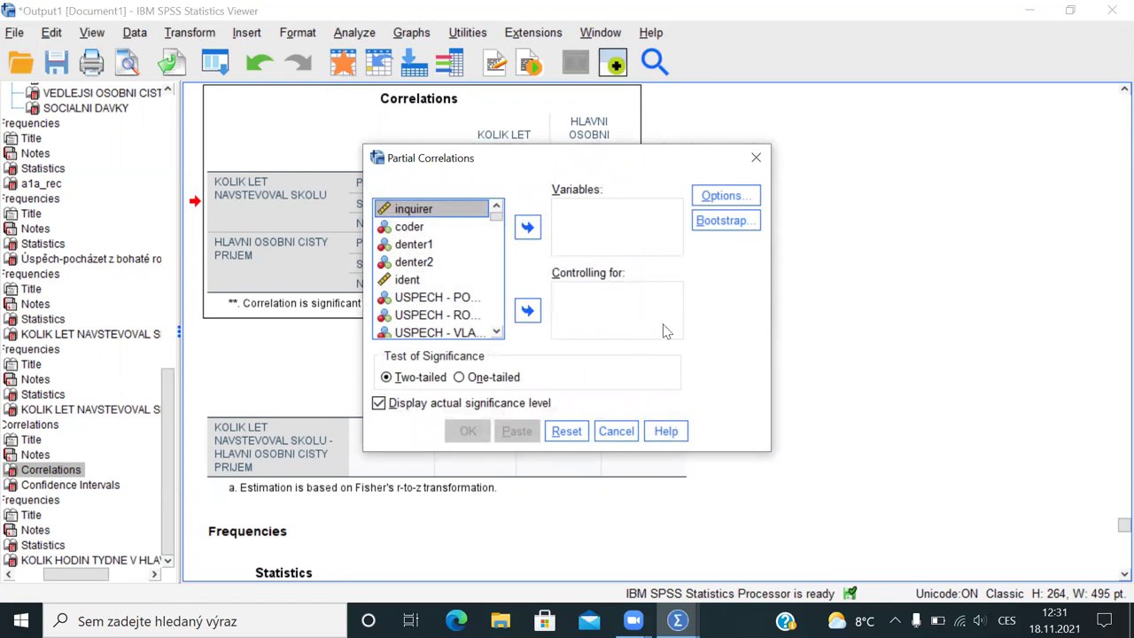
right_click(393, 223)
left_click(436, 232)
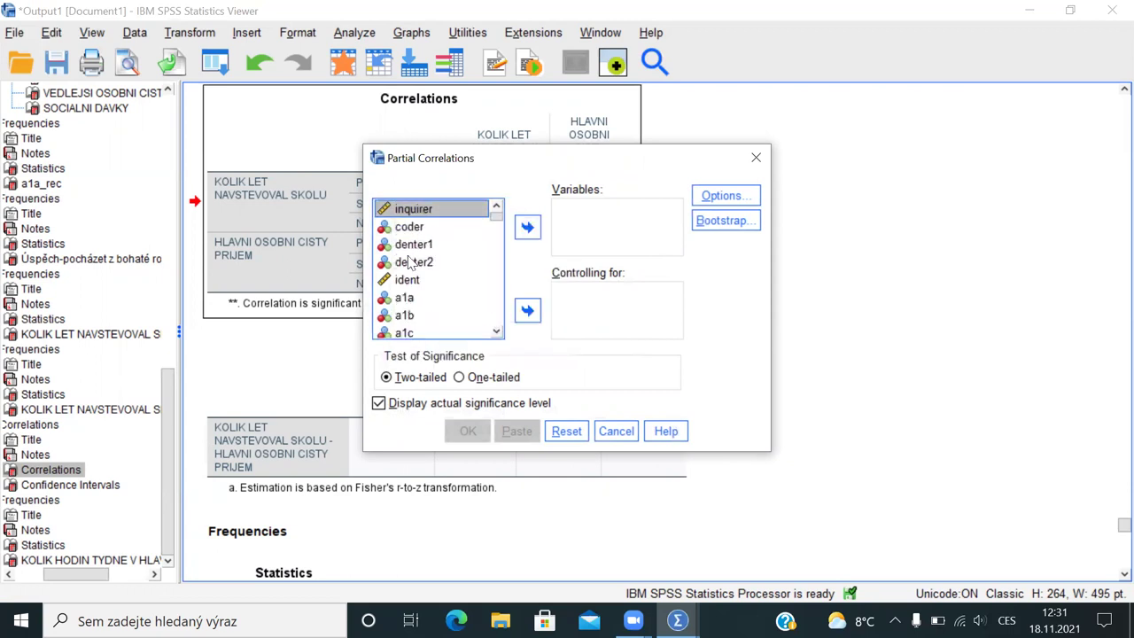
Step: Add b41a and b9 as the variables of the partial correlation
left_click(412, 260)
type("b41")
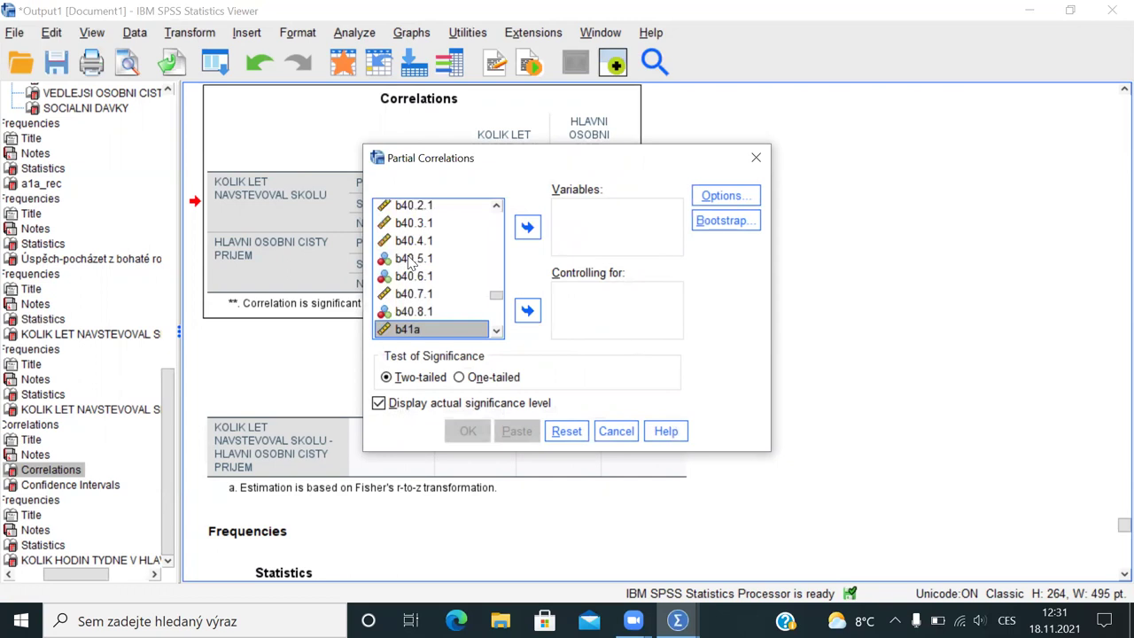
left_click(527, 226)
left_click(431, 262)
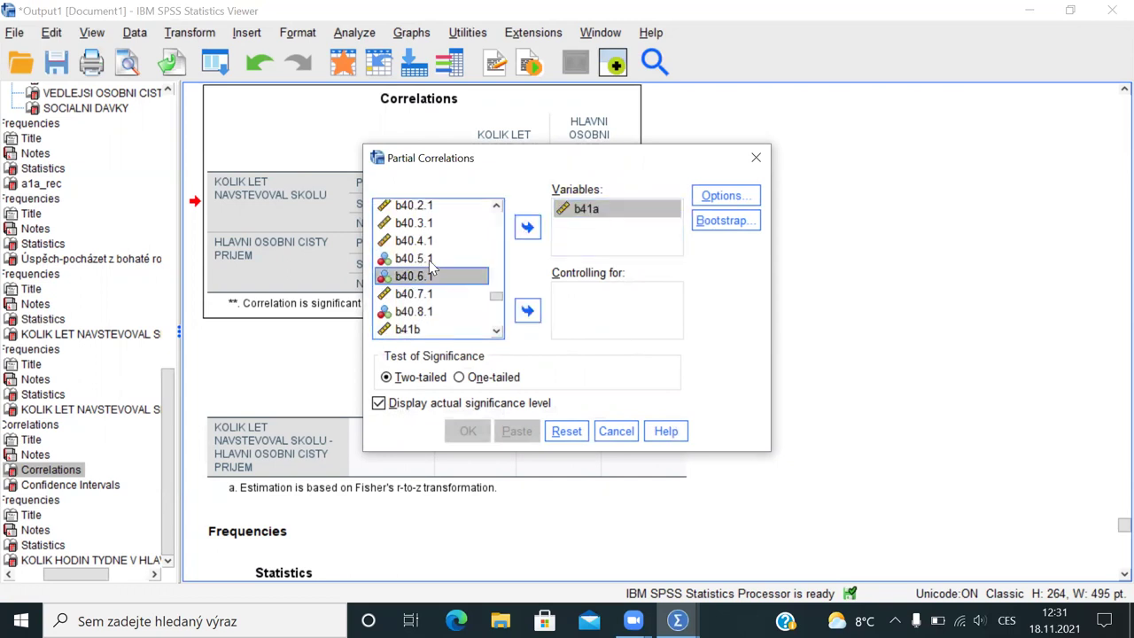
type("b9")
left_click(527, 227)
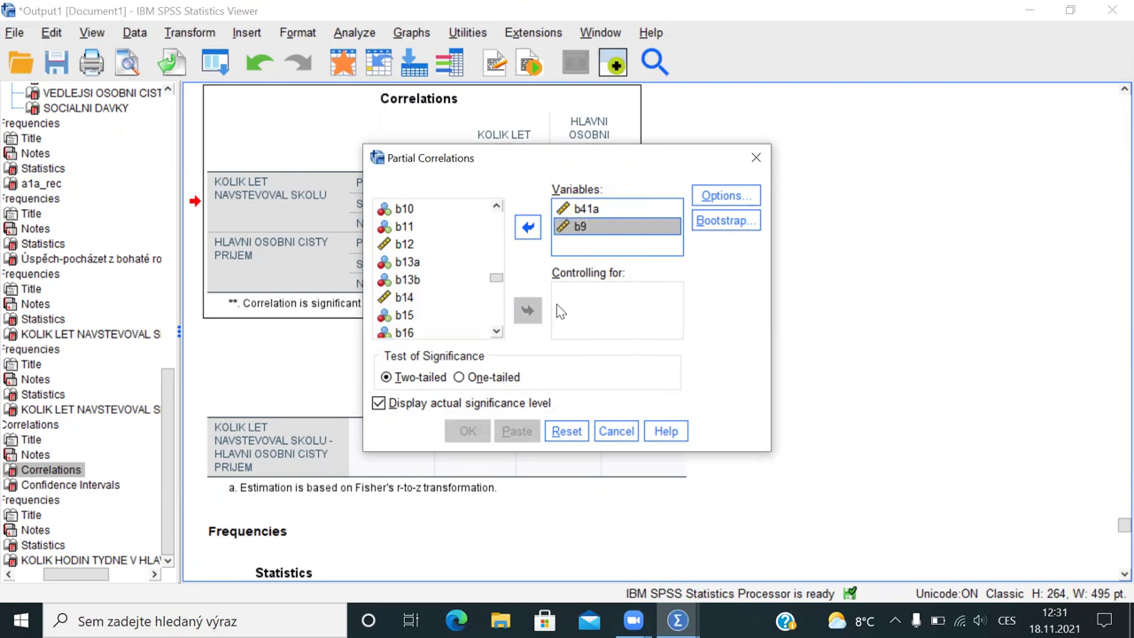
Step: Set b20a as the control variable of the partial correlation
left_click(417, 280)
key("Down")
key("Down")
key("Down")
key("Down")
key("Down")
key("Down")
key("Down")
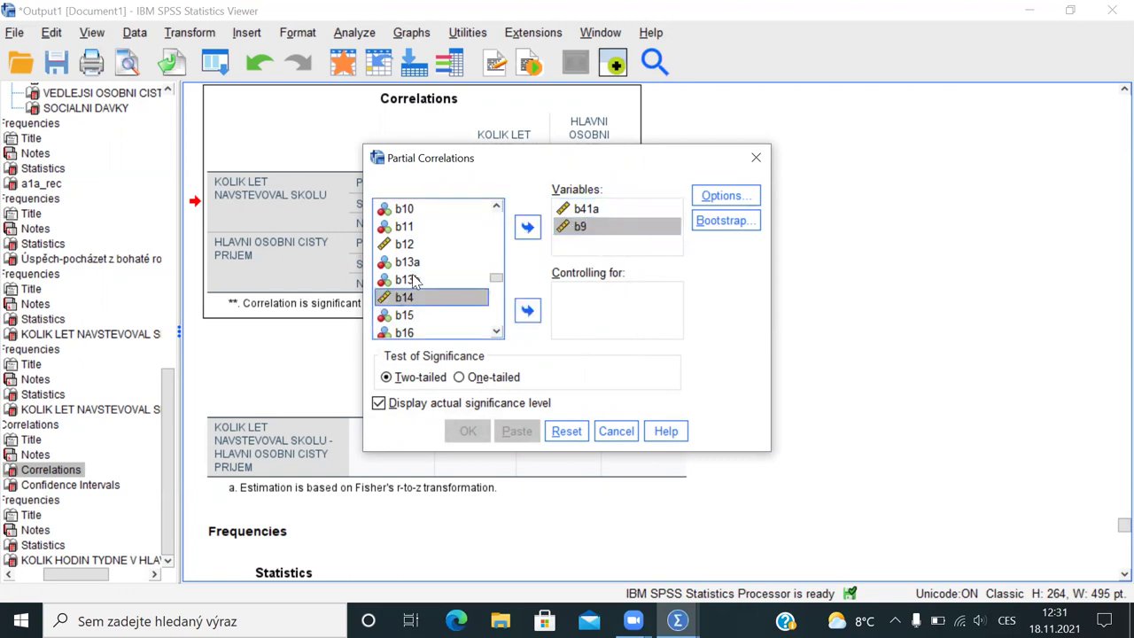
left_click(524, 313)
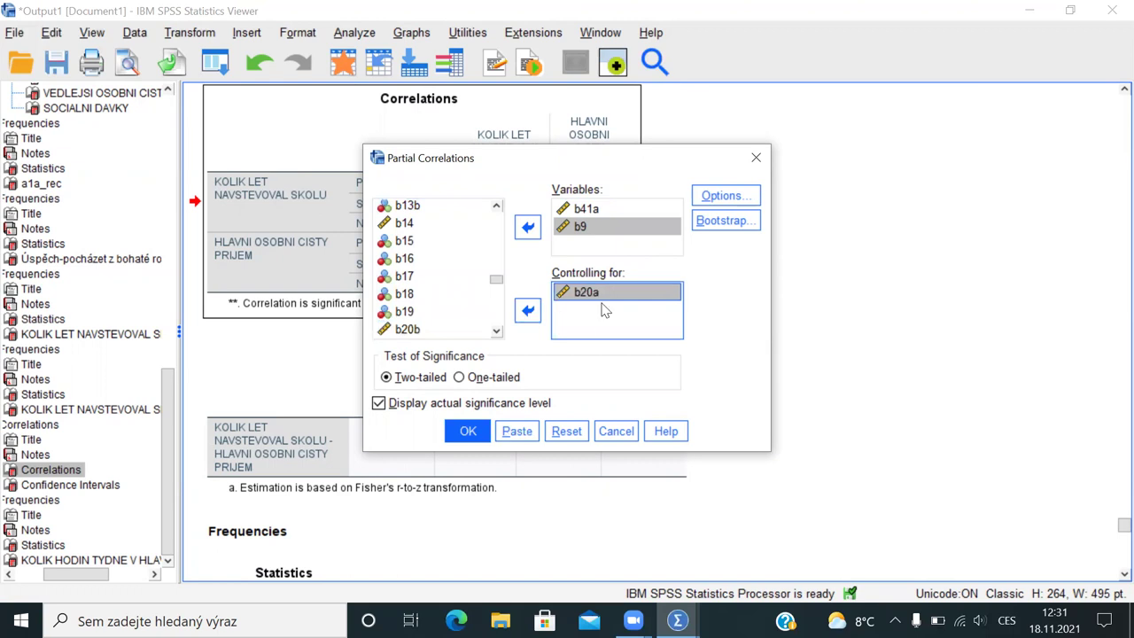
Step: Include zero-order correlations and paste the partial correlation command into the syntax
left_click(726, 196)
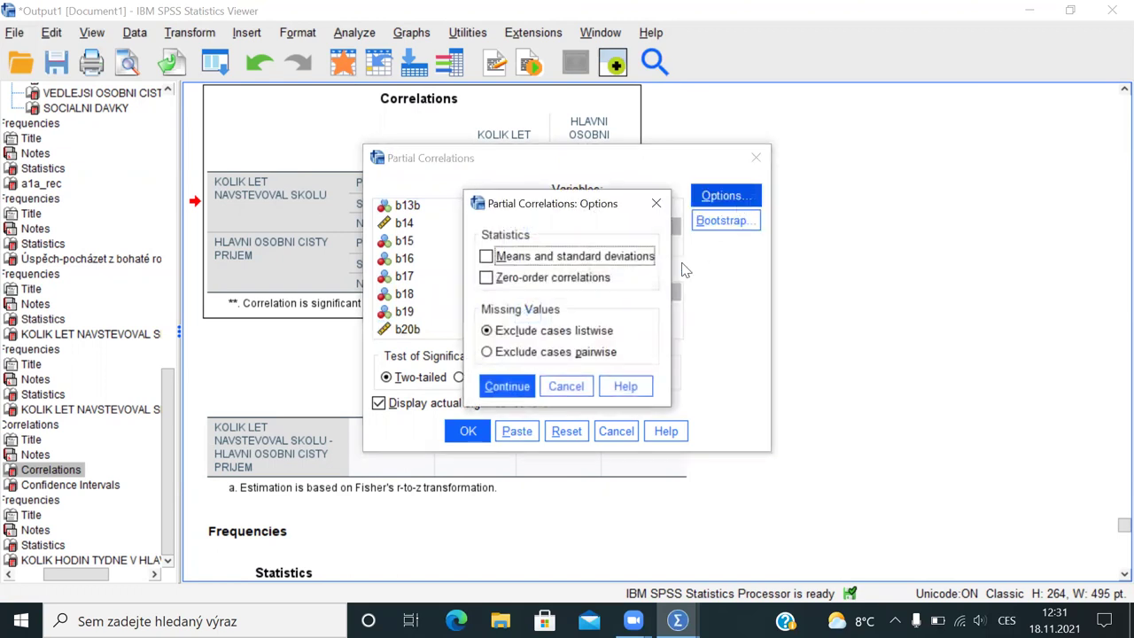
left_click(490, 278)
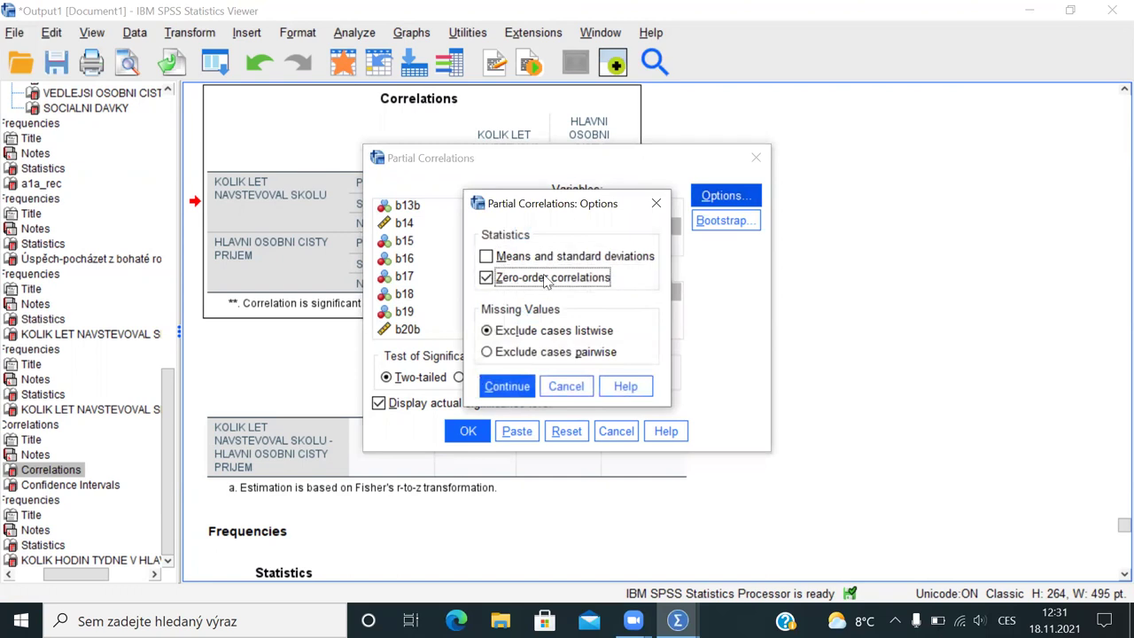
left_click(507, 387)
left_click(518, 433)
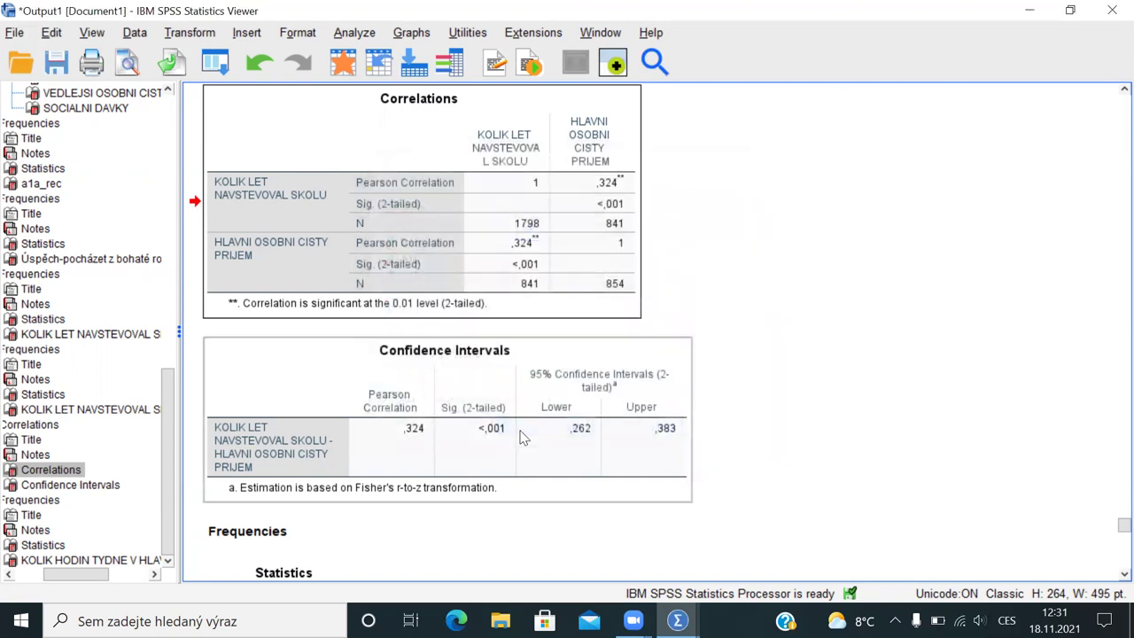
key("alt+Tab")
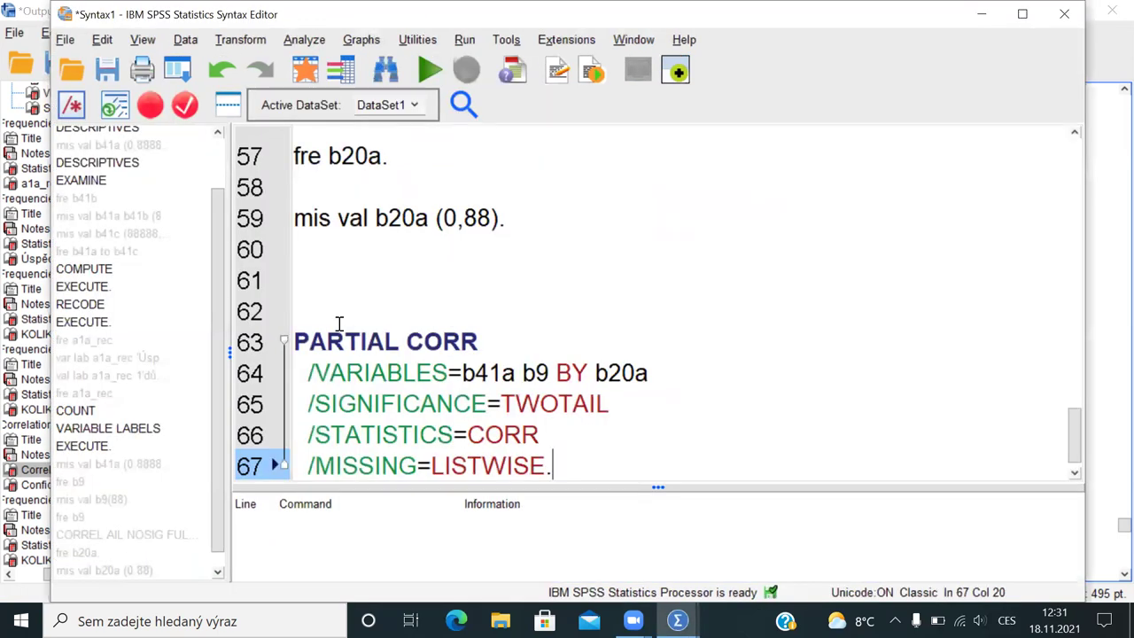
Step: Check the variables and the BY b20a part of the PARTIAL CORR command, and run the command
left_click_drag(309, 341, 514, 337)
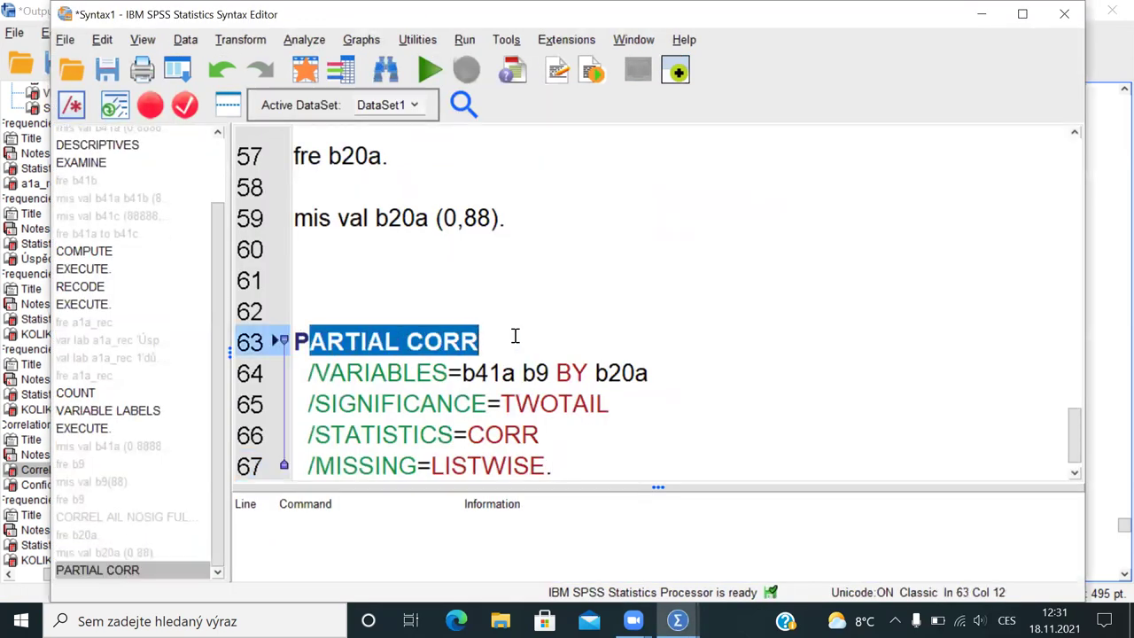
left_click_drag(404, 373, 549, 373)
left_click(476, 372)
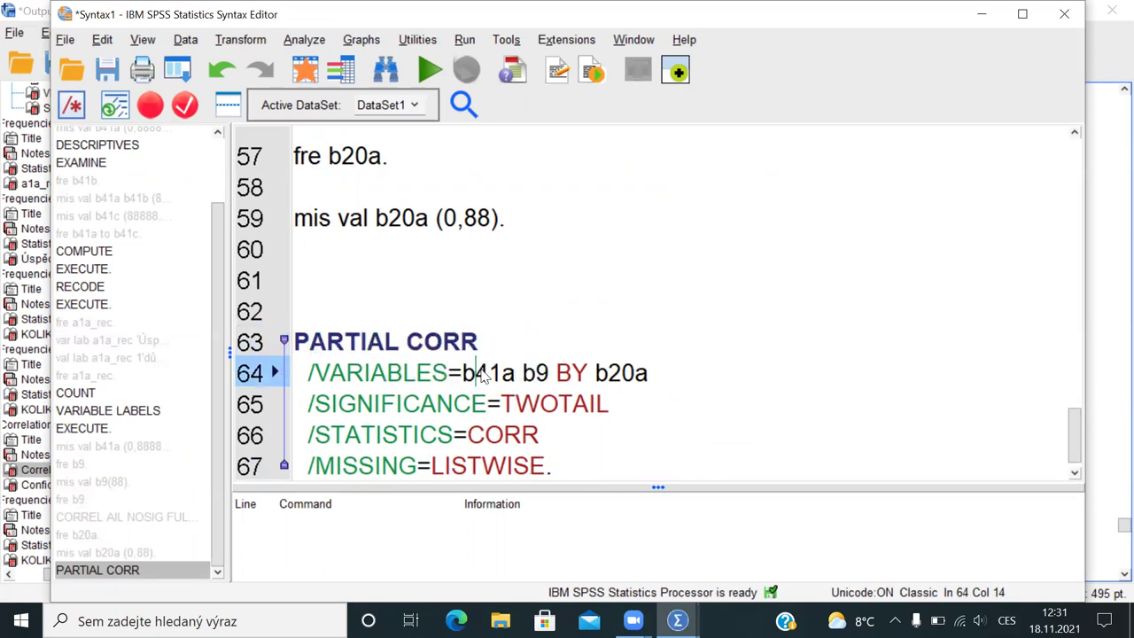
left_click_drag(556, 373, 677, 373)
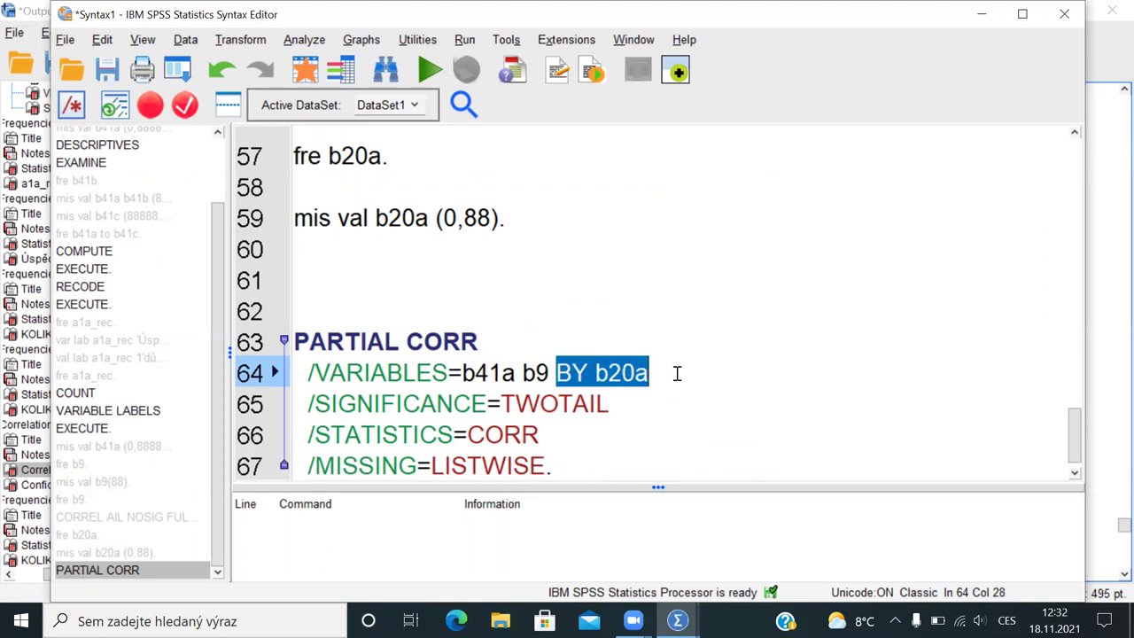
left_click_drag(406, 342, 456, 403)
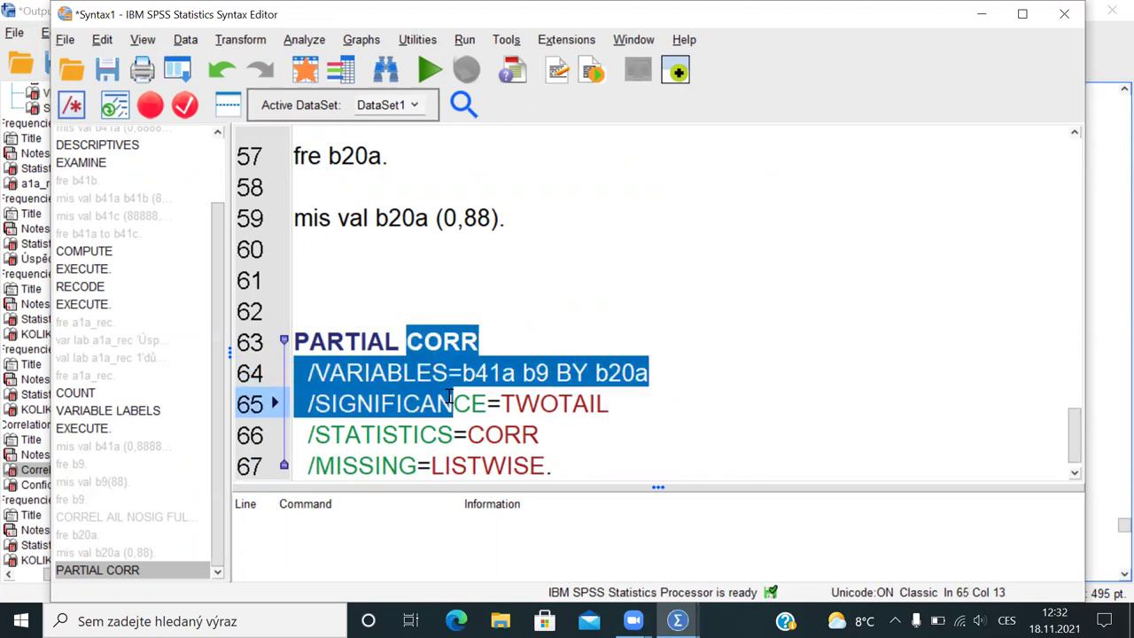
key("ctrl+r")
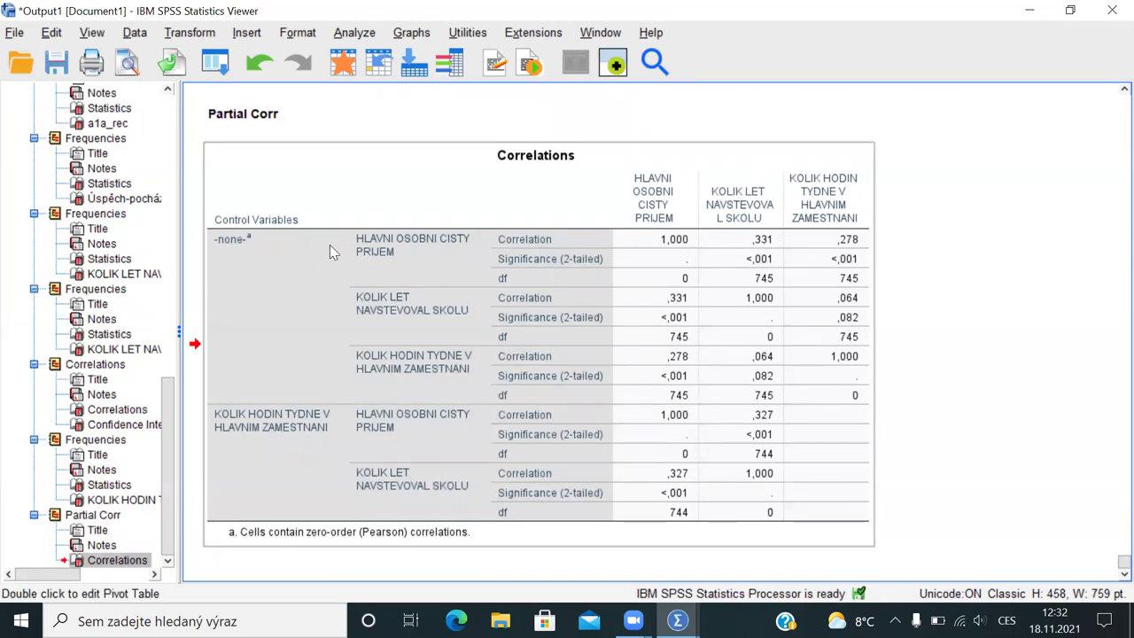
Step: Compare the Partial Corr table with the earlier Correlations and Confidence Intervals tables for schooling and income
left_click(771, 261)
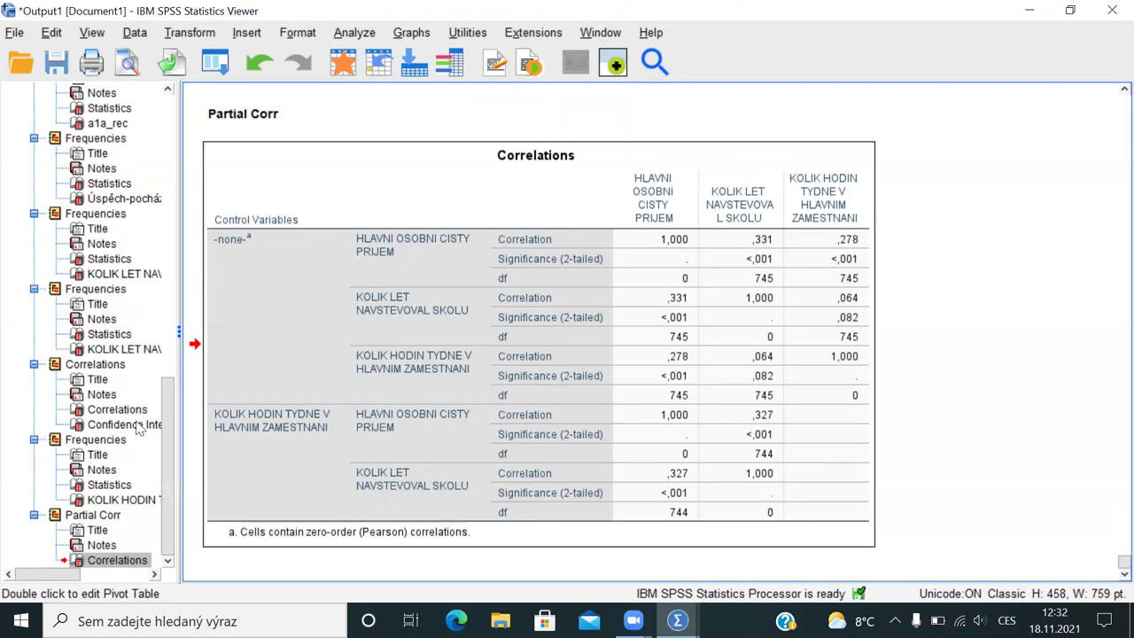
left_click(108, 425)
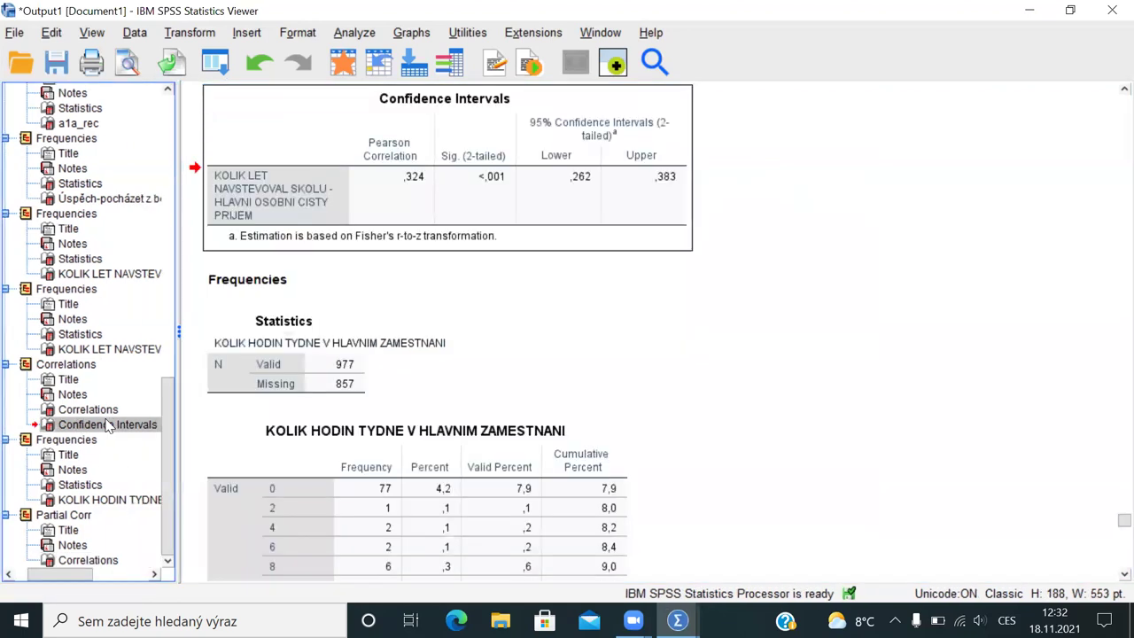
left_click(107, 410)
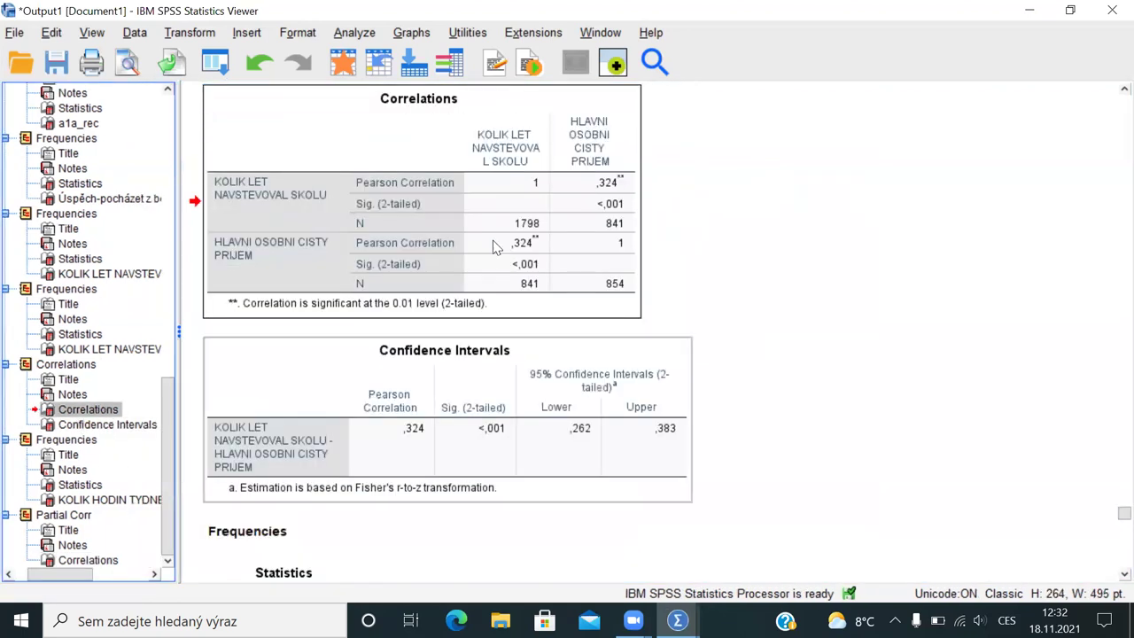
left_click(601, 229)
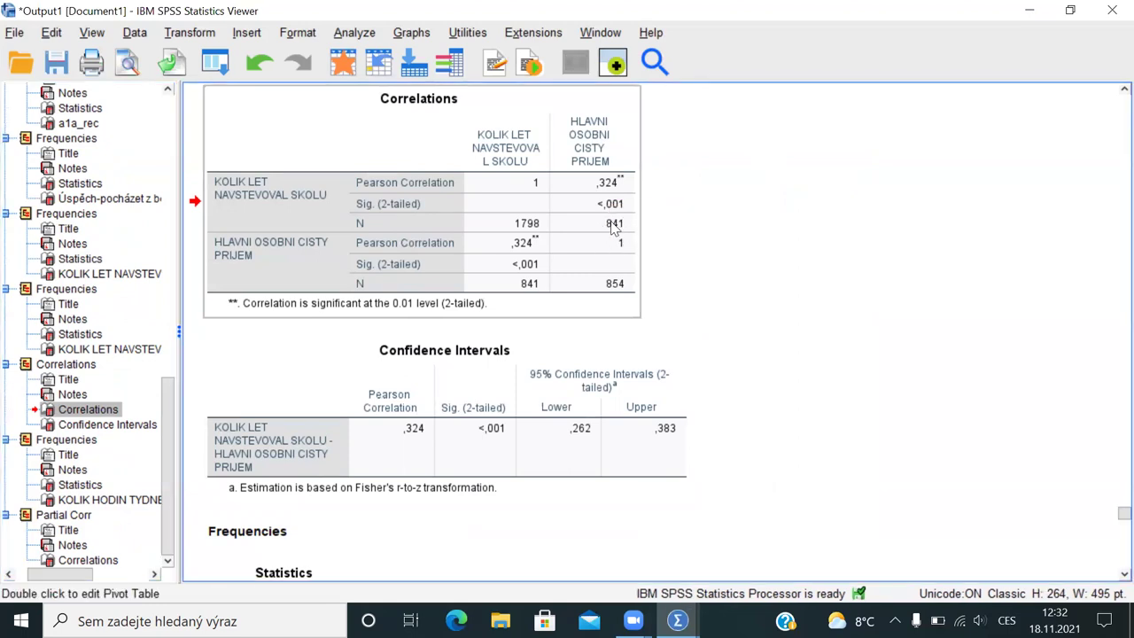
left_click(66, 561)
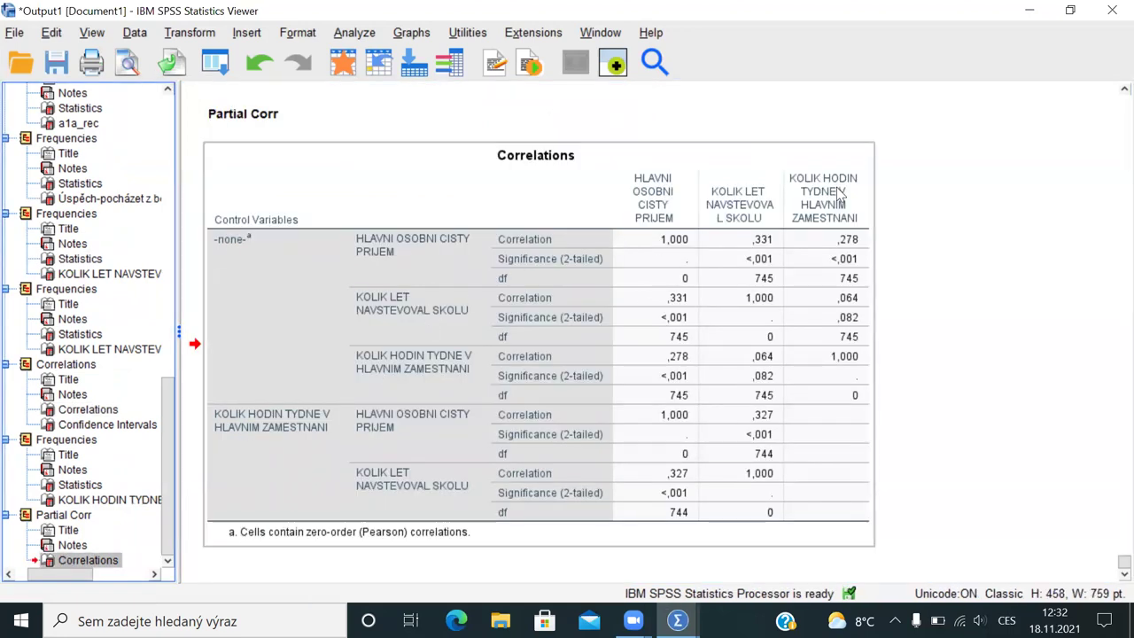
left_click(776, 246)
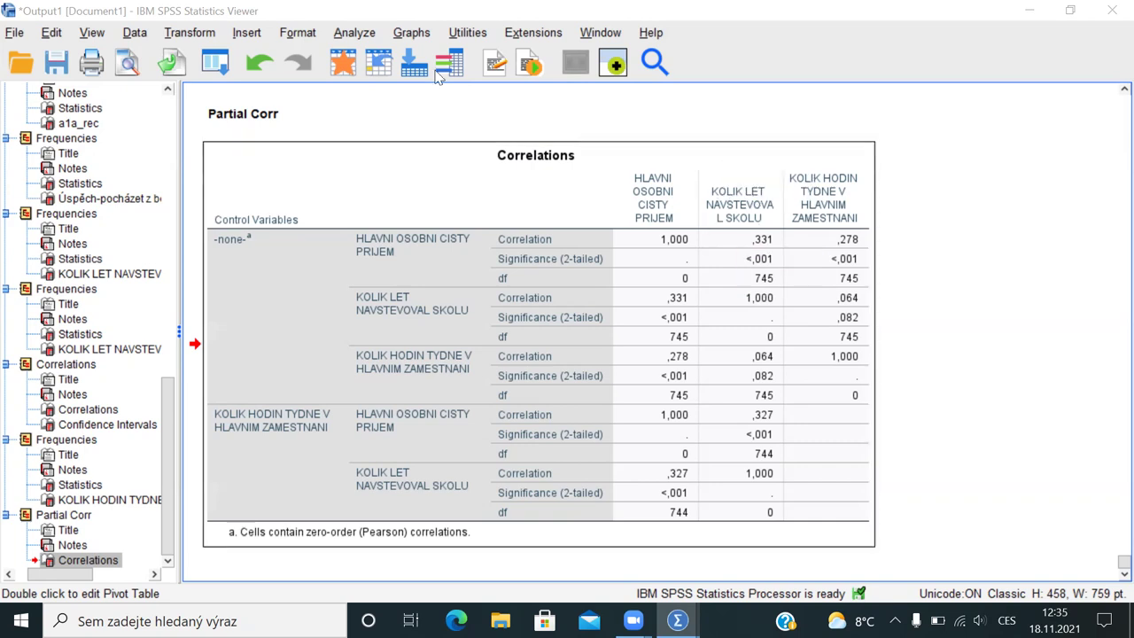
Step: Start a linear regression analysis and list its variables by name instead of label
left_click(356, 35)
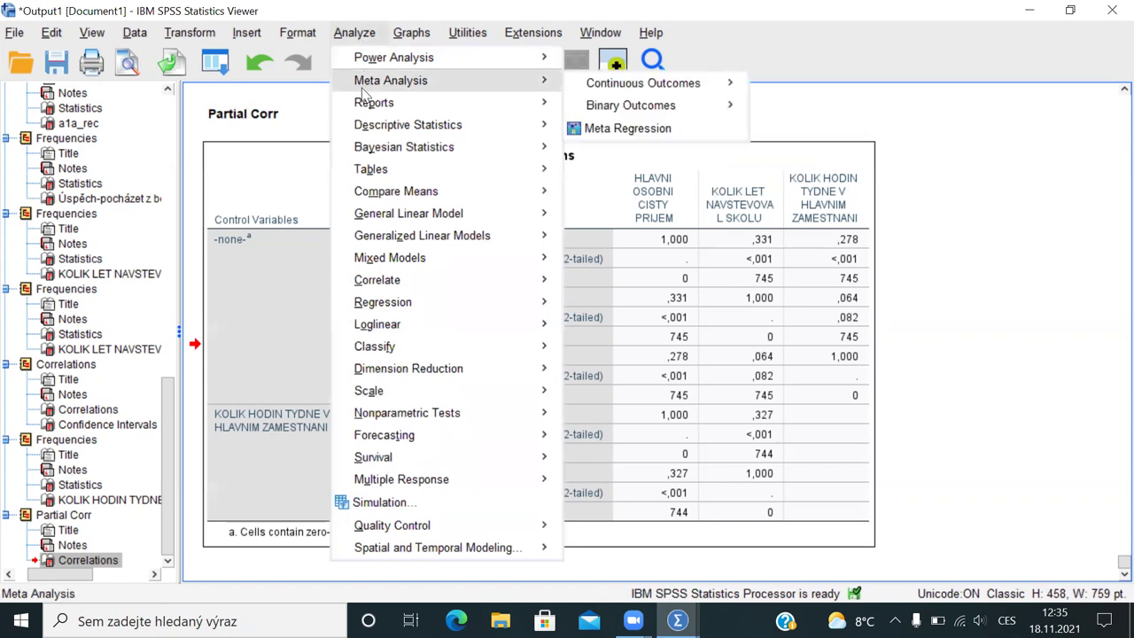
mouse_move(466, 169)
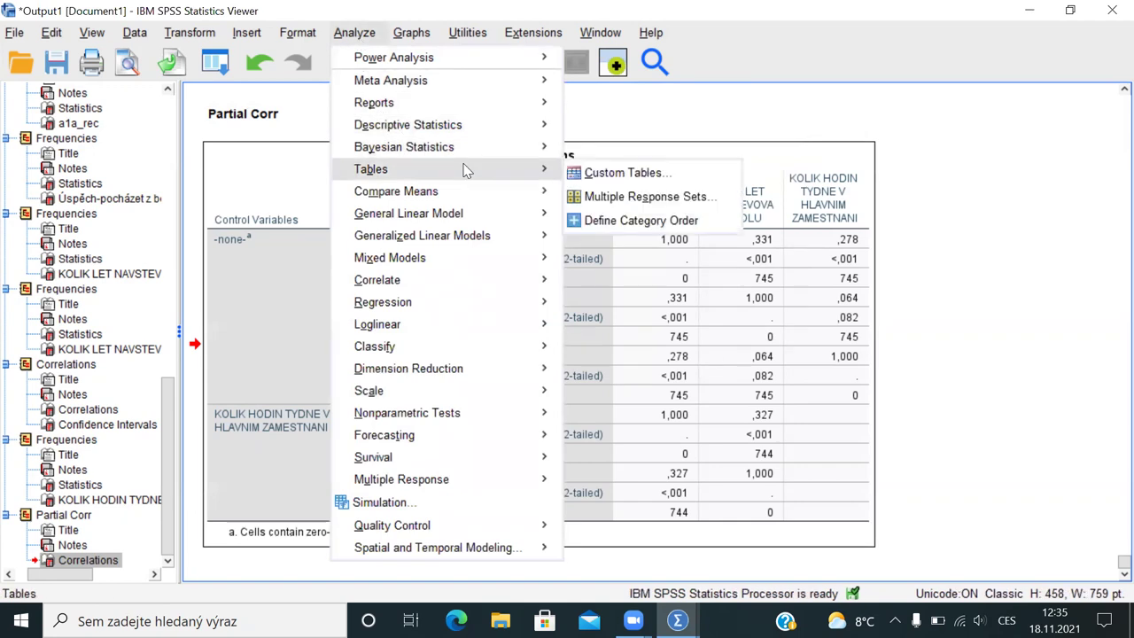
mouse_move(486, 306)
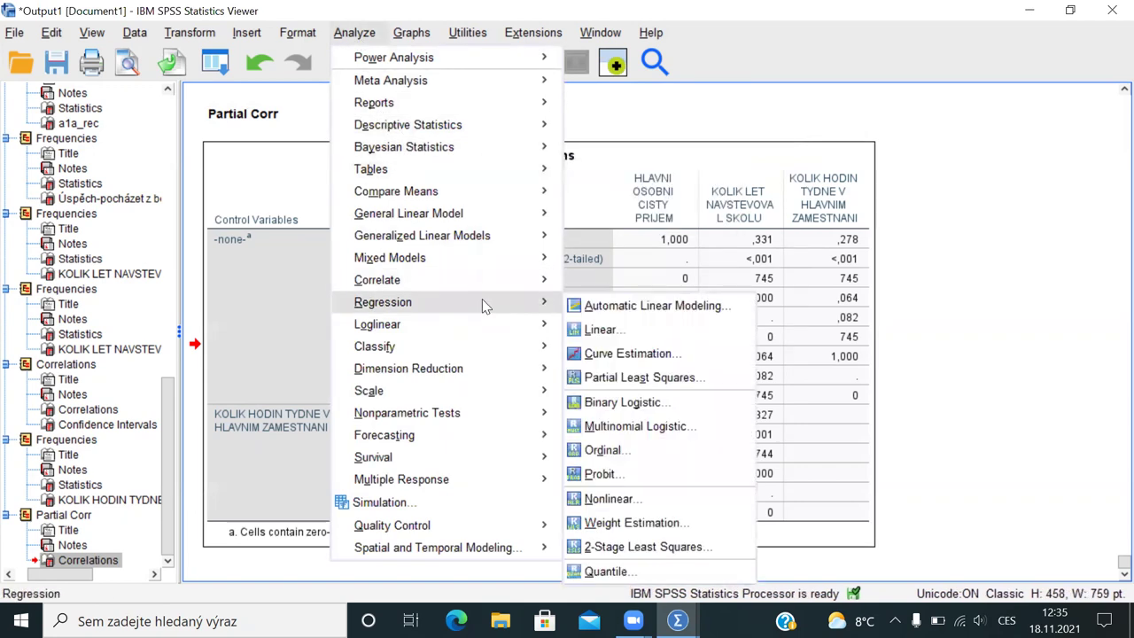
left_click(639, 333)
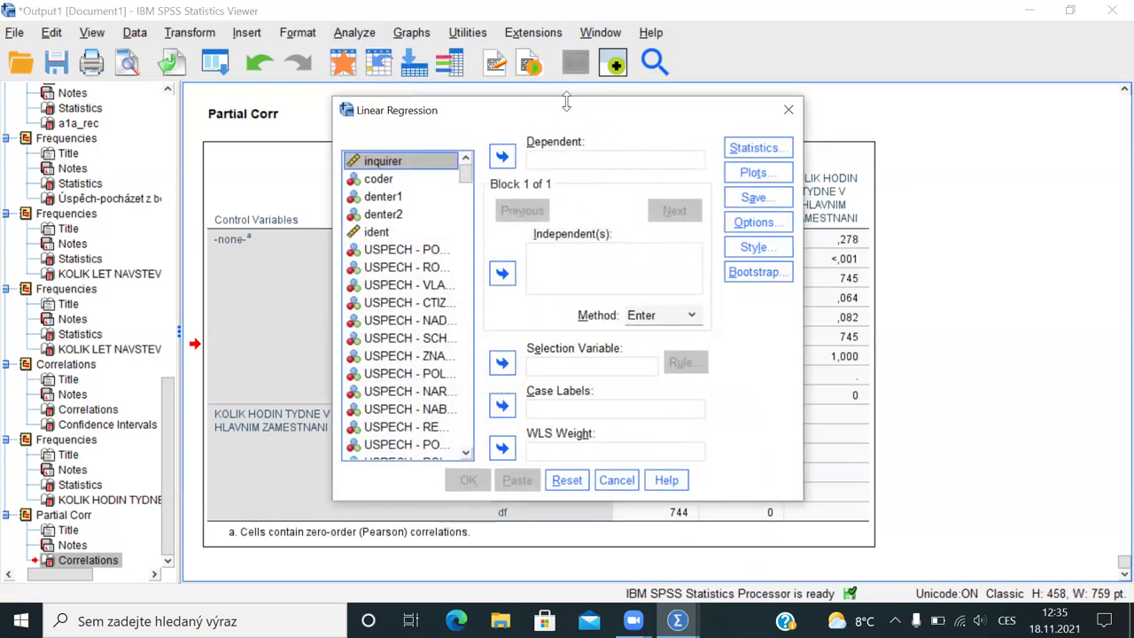
right_click(411, 168)
left_click(413, 184)
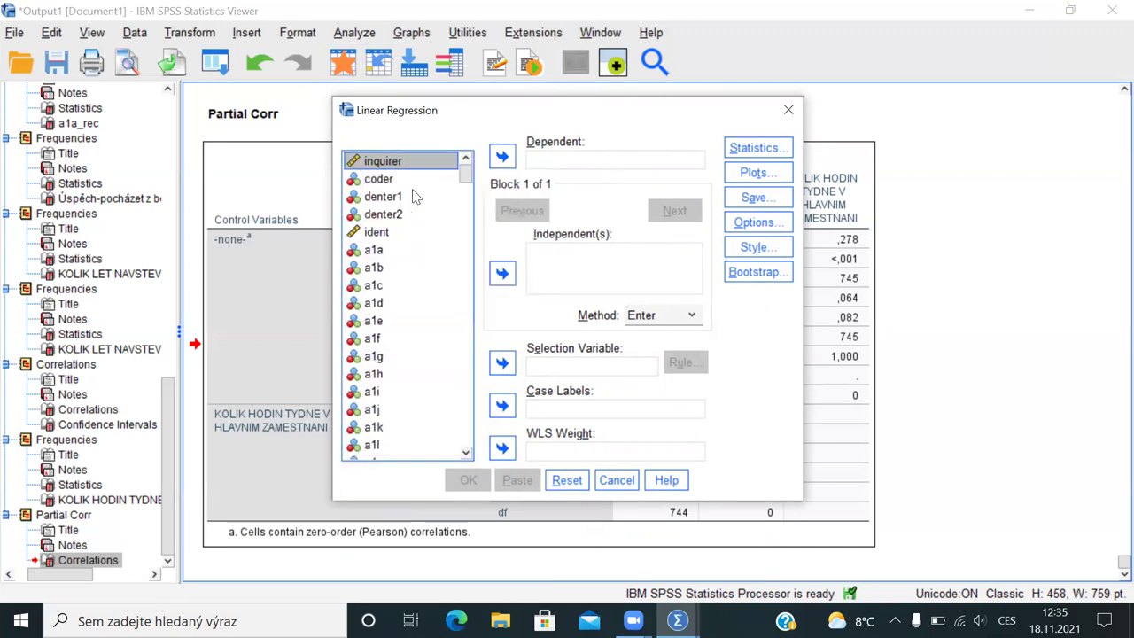
Step: Set b41a as the dependent variable and b9 as the independent variable of the linear regression
type("b41a")
left_click(502, 156)
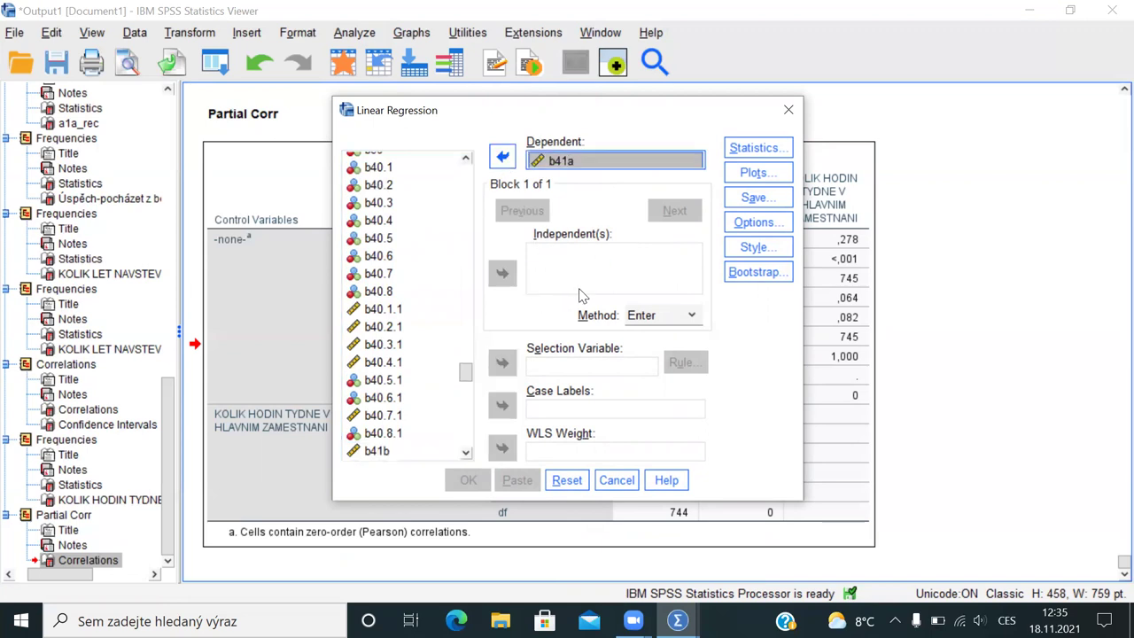
left_click(381, 256)
type("b9")
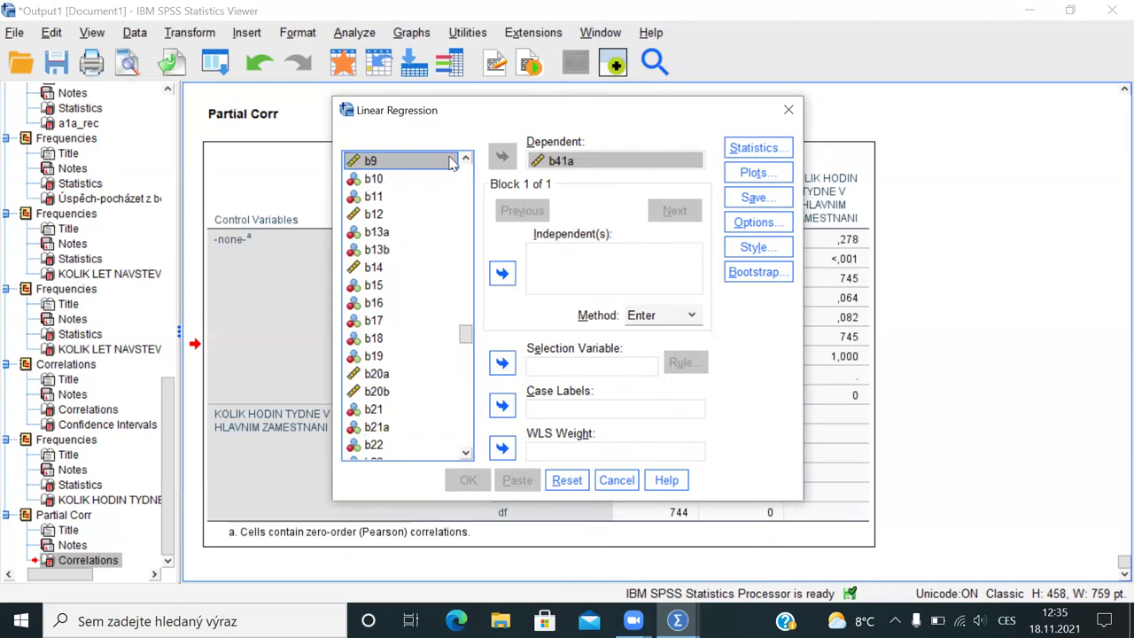
left_click(502, 274)
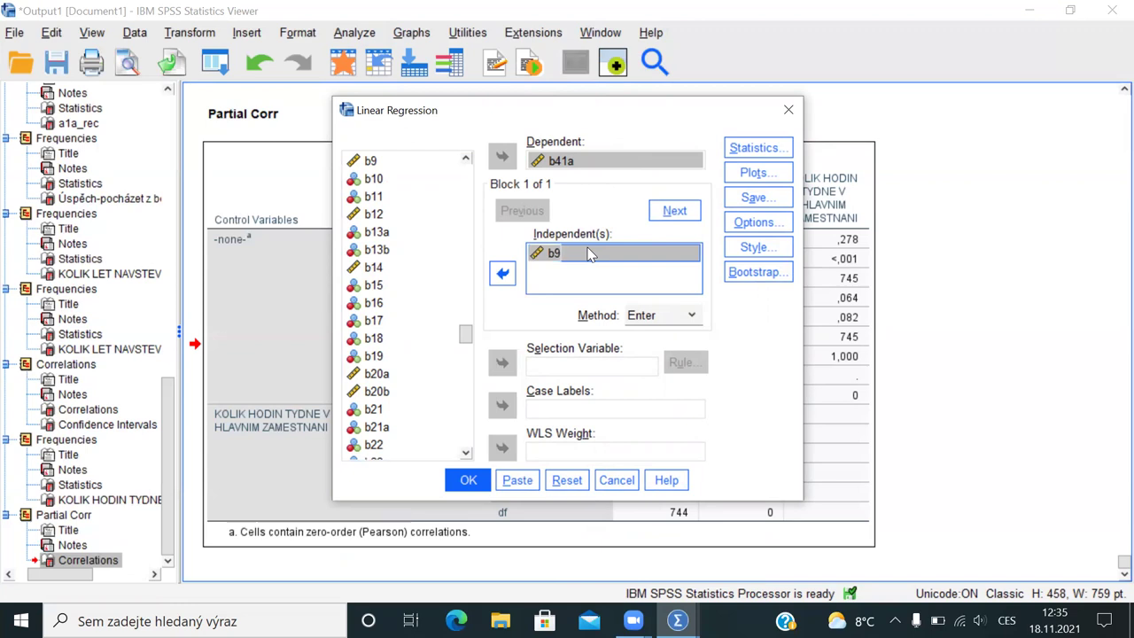
Step: Add 95% confidence intervals to the linear regression statistics and paste the command into the syntax file
left_click(764, 149)
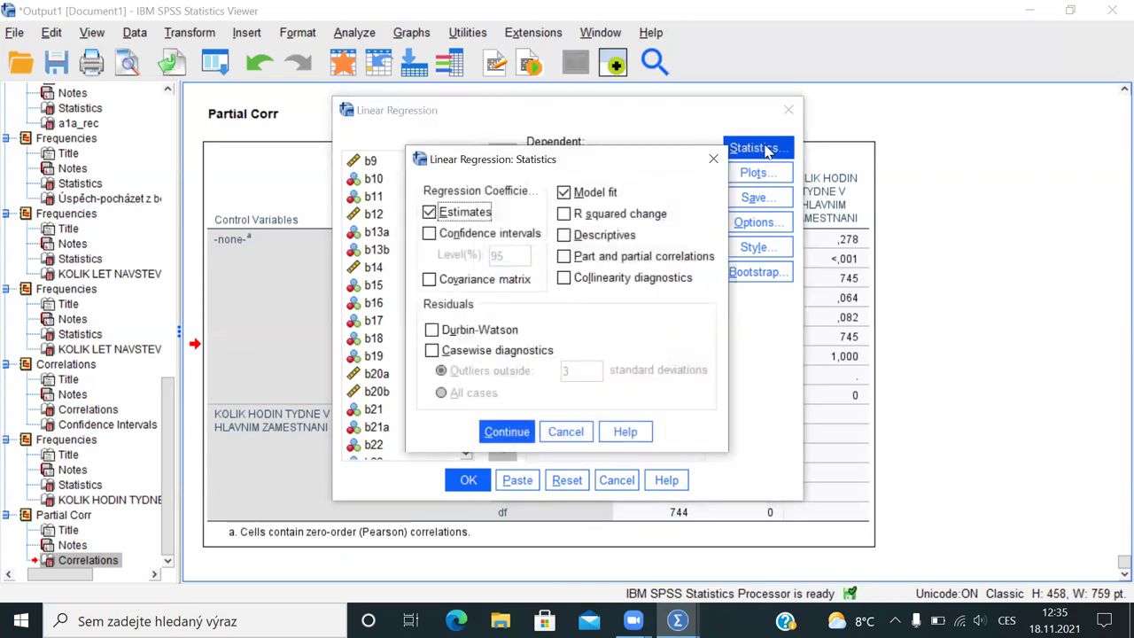
left_click(448, 239)
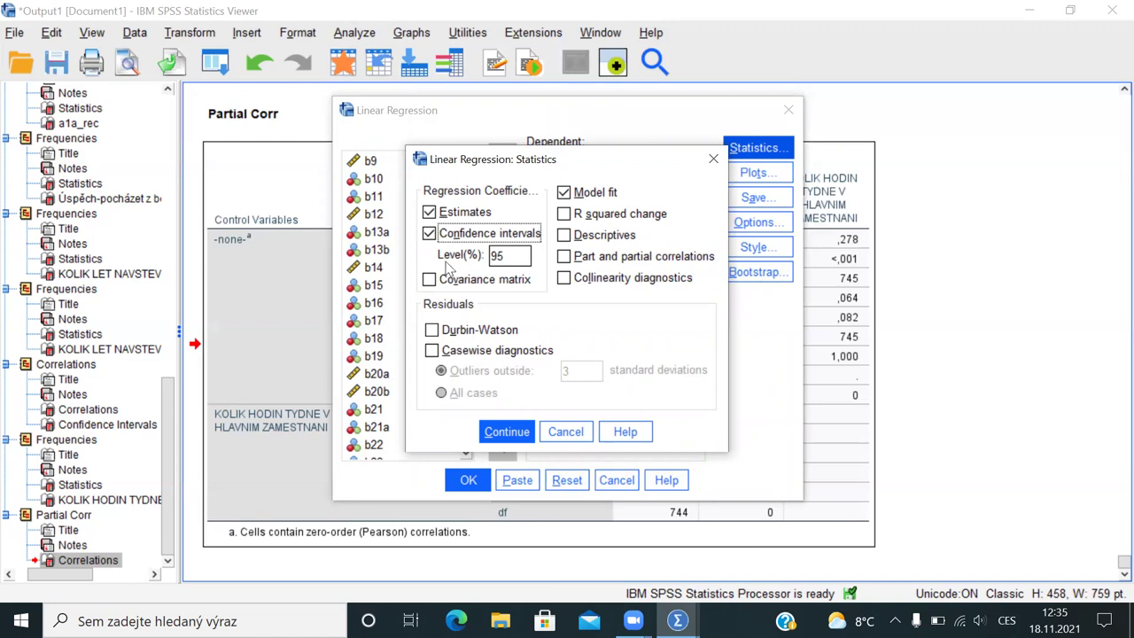
left_click(507, 432)
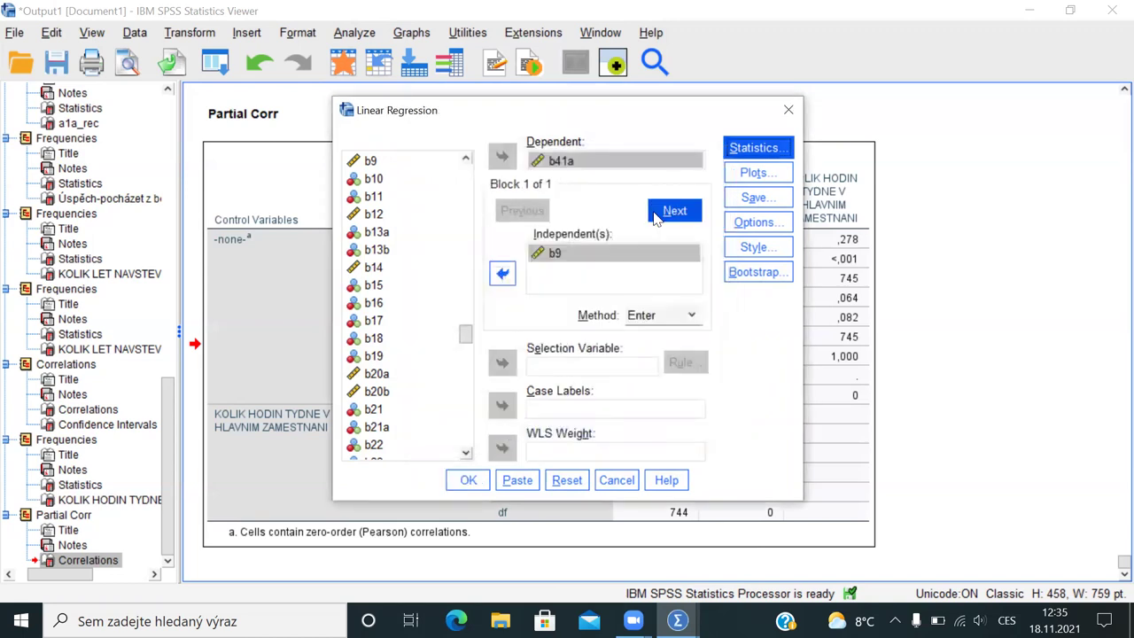
left_click(523, 480)
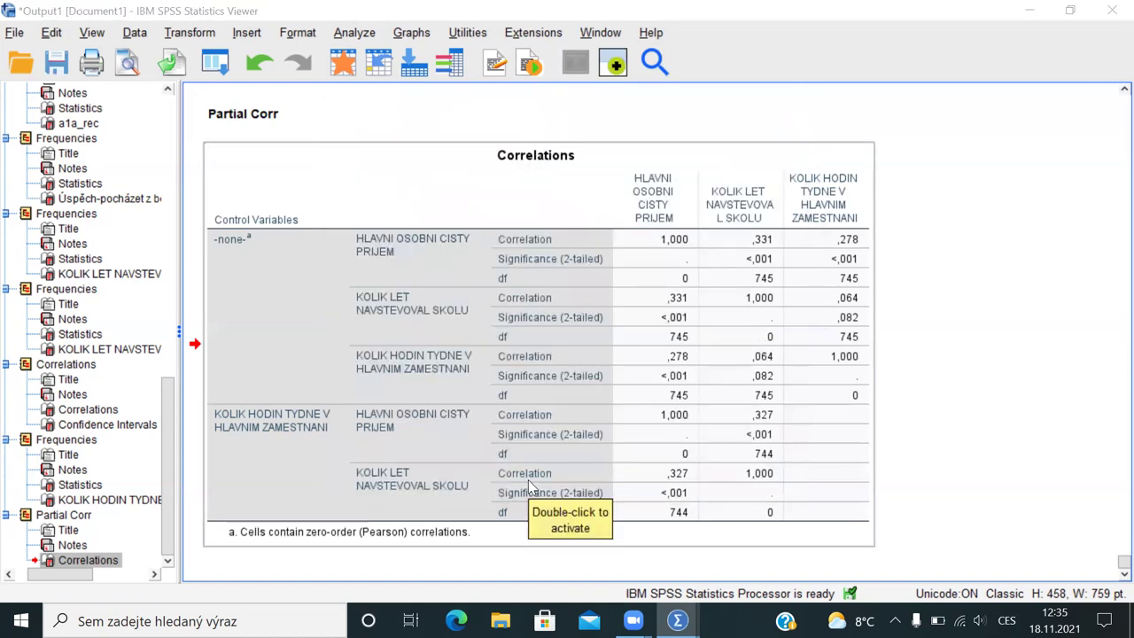
key("alt+Tab")
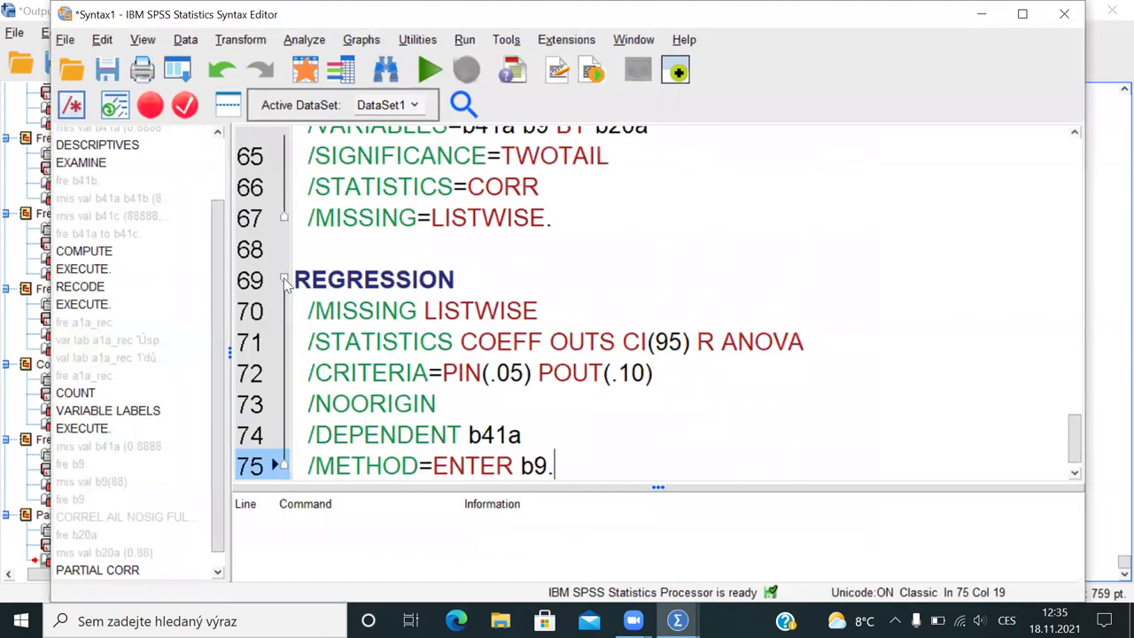
Step: Check the dependent variable and ENTER method lines of the pasted REGRESSION command, and run the command
left_click_drag(295, 279, 574, 395)
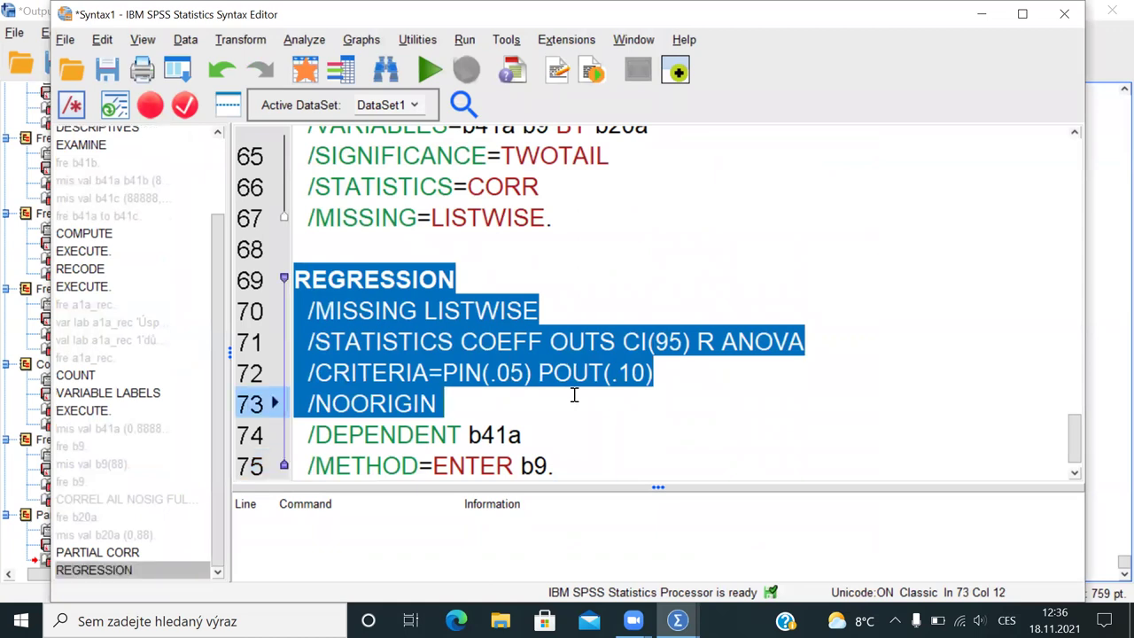
left_click(362, 281)
left_click_drag(310, 279, 440, 279)
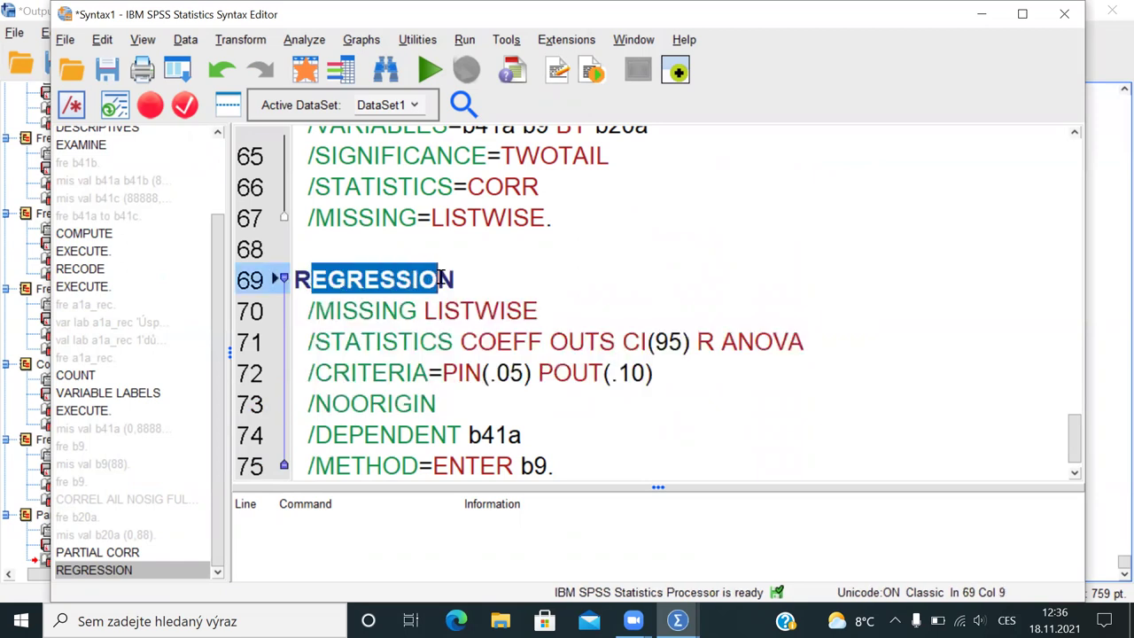
left_click_drag(397, 435, 558, 435)
left_click_drag(391, 466, 550, 465)
left_click_drag(381, 434, 510, 434)
left_click_drag(450, 465, 520, 465)
left_click_drag(363, 280, 385, 279)
key("ctrl+r")
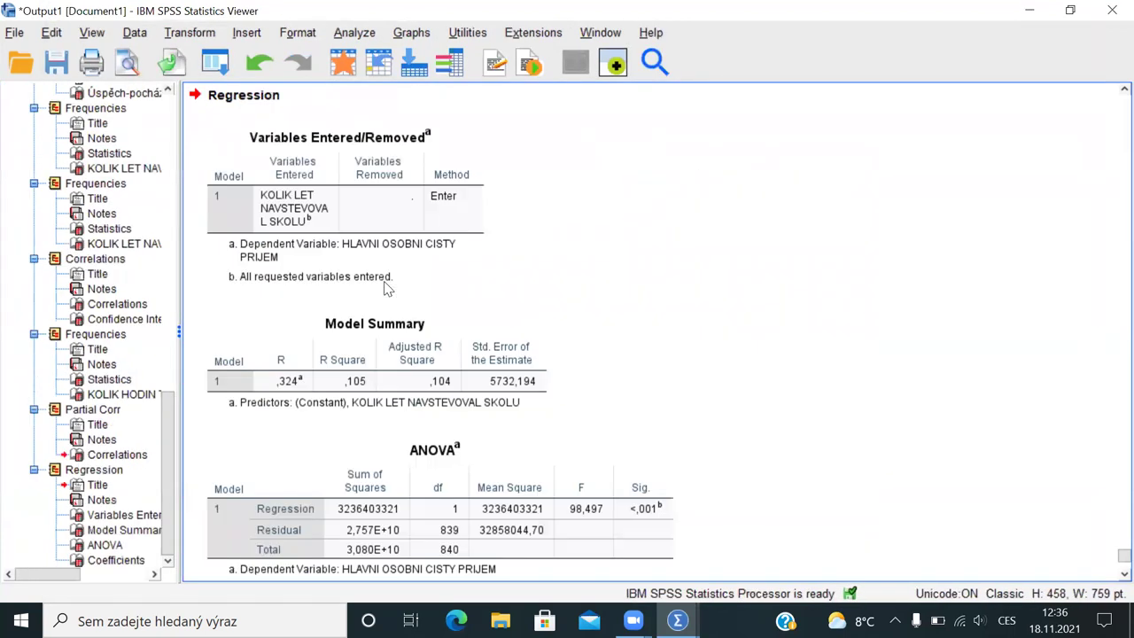
Step: Examine the regression's Model Summary, ANOVA and Coefficients tables, comparing R with the earlier Pearson correlation of schooling and income
left_click(342, 349)
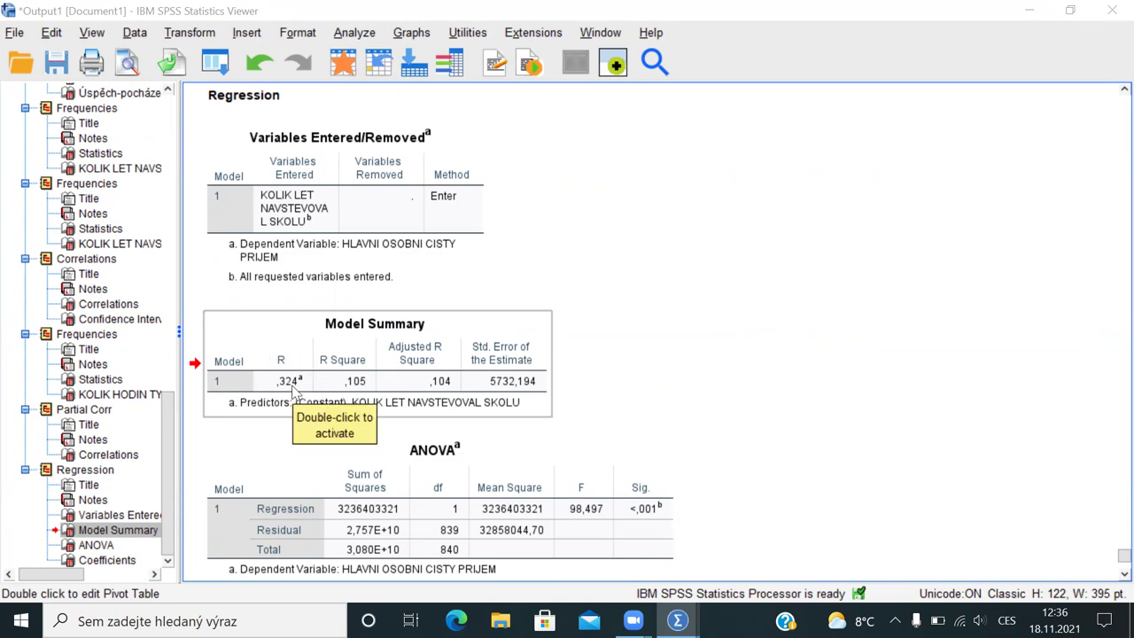
left_click(108, 304)
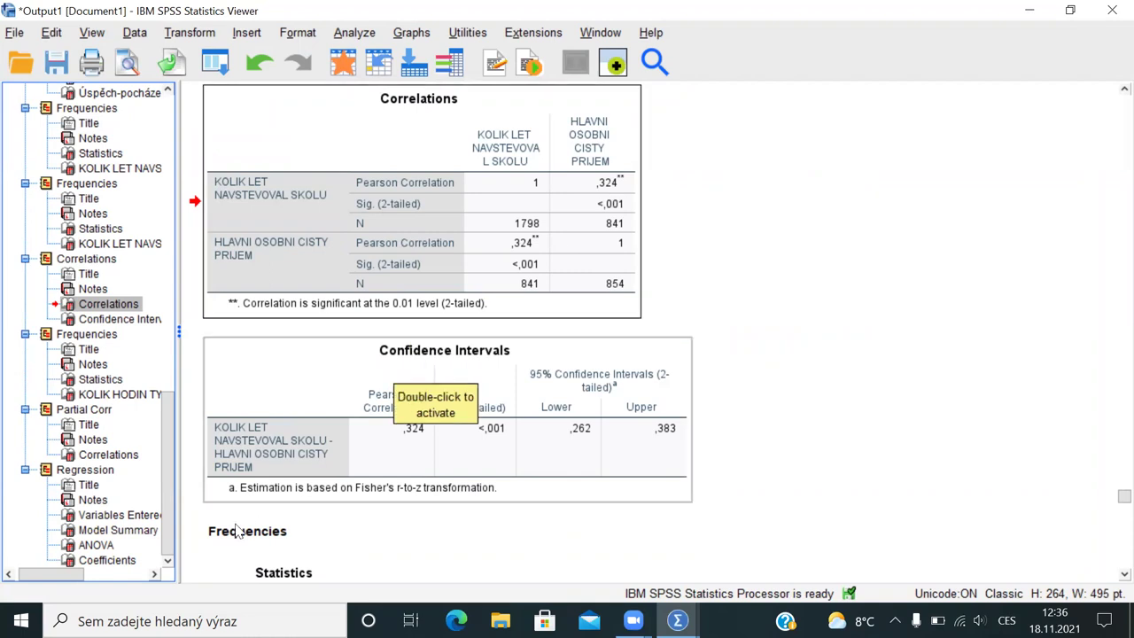
left_click(98, 530)
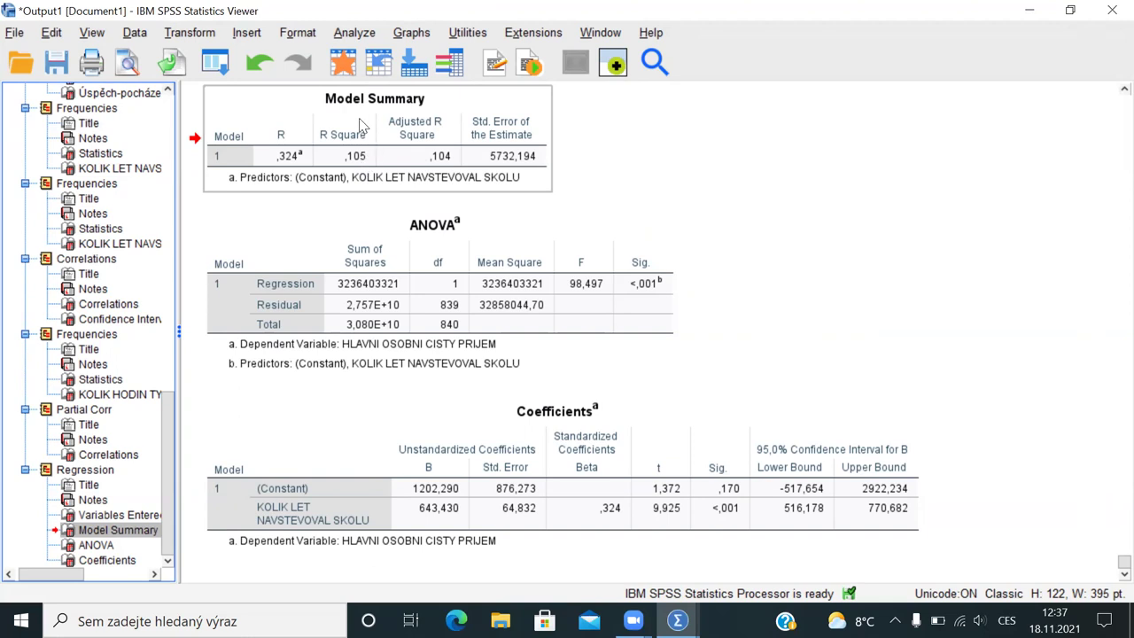
left_click(397, 262)
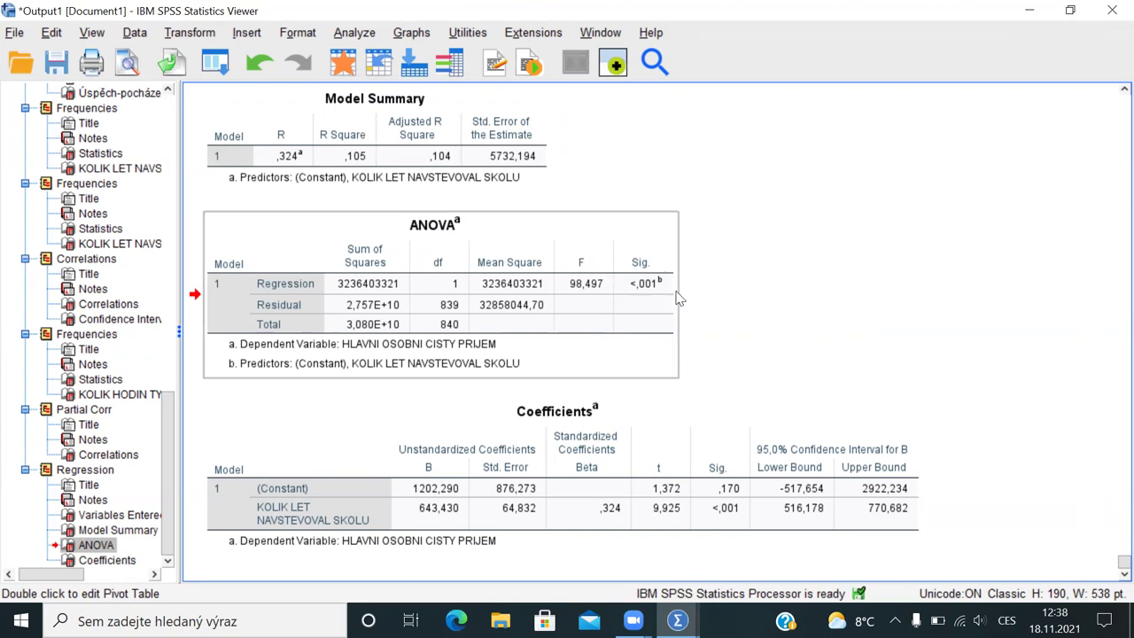
left_click(545, 452)
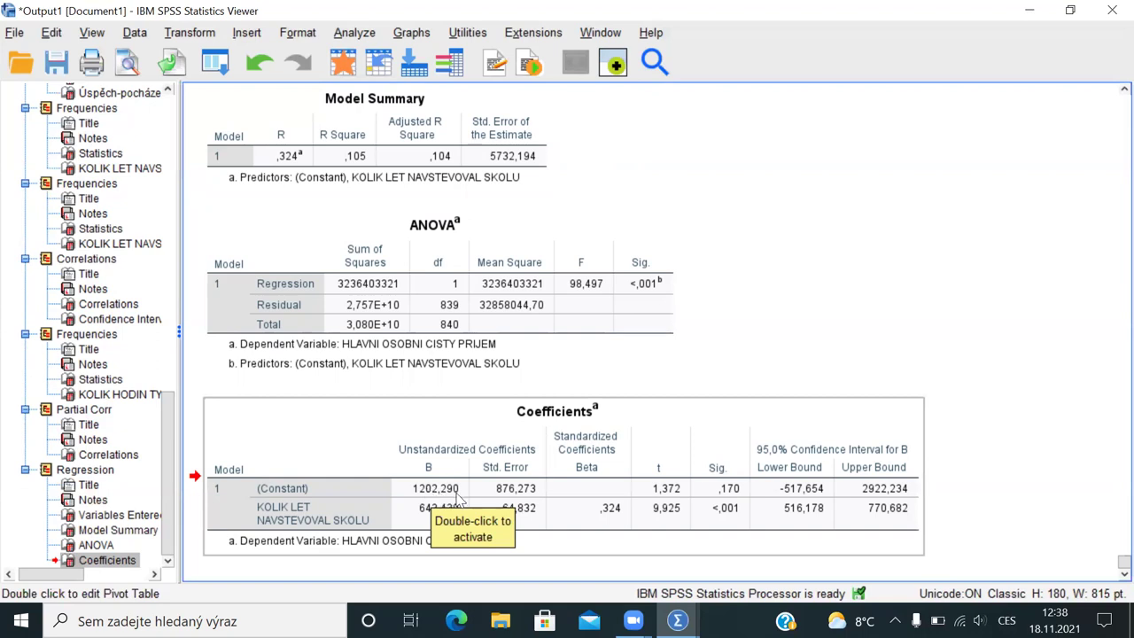
left_click(424, 516)
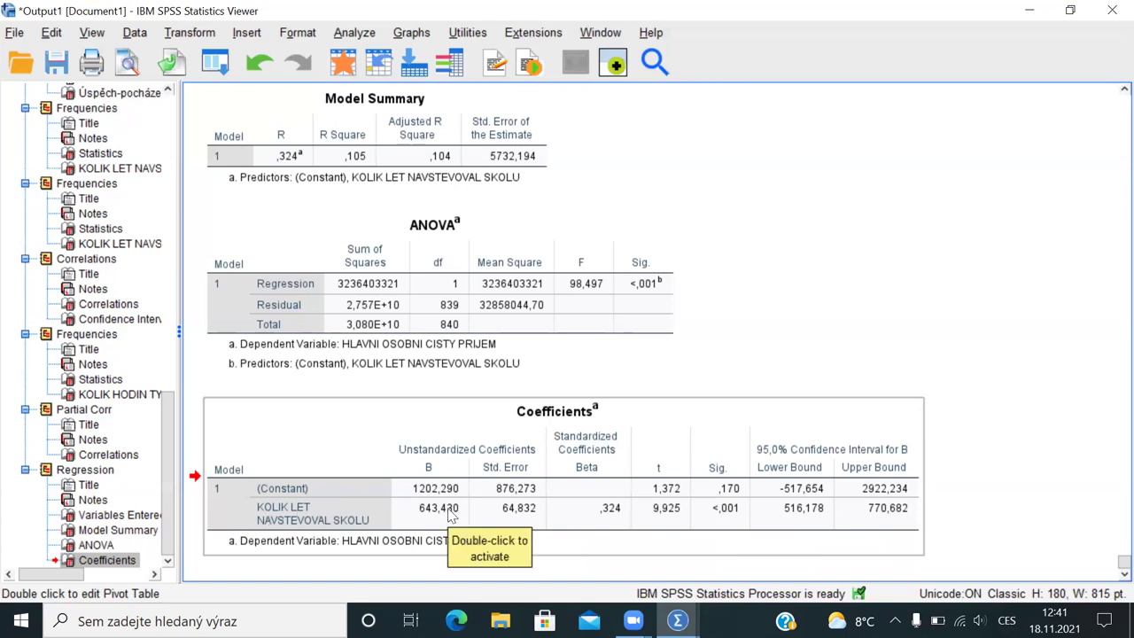
Step: Compare the standardized Beta with the earlier Correlations table, and review R Square, the ANOVA significance and the coefficients again
left_click(104, 306)
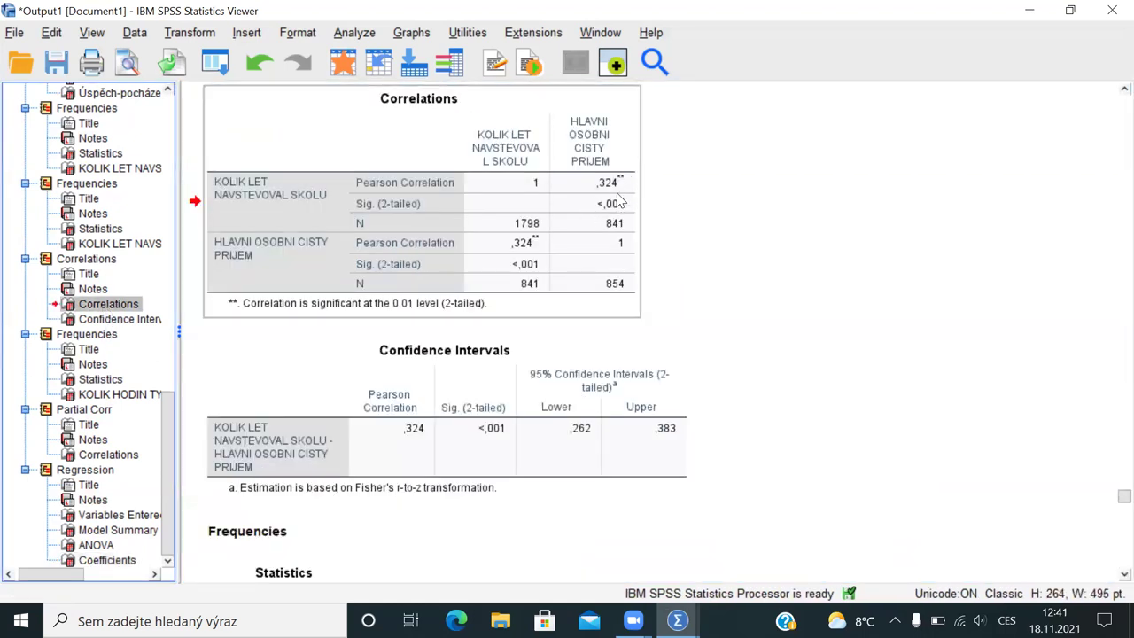
left_click(97, 562)
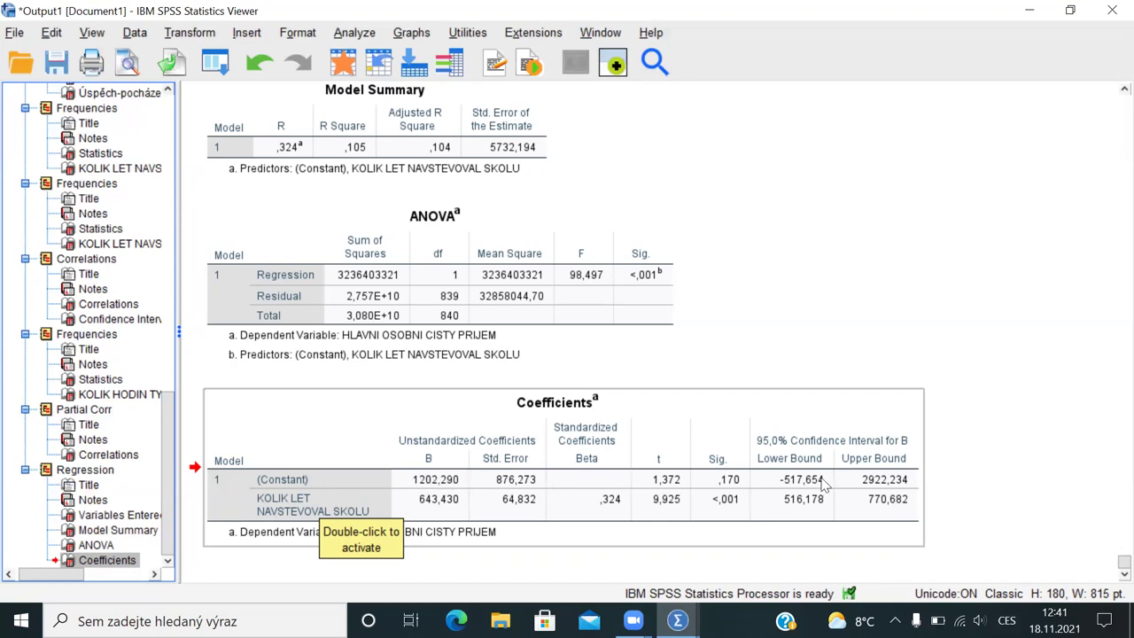
left_click(363, 152)
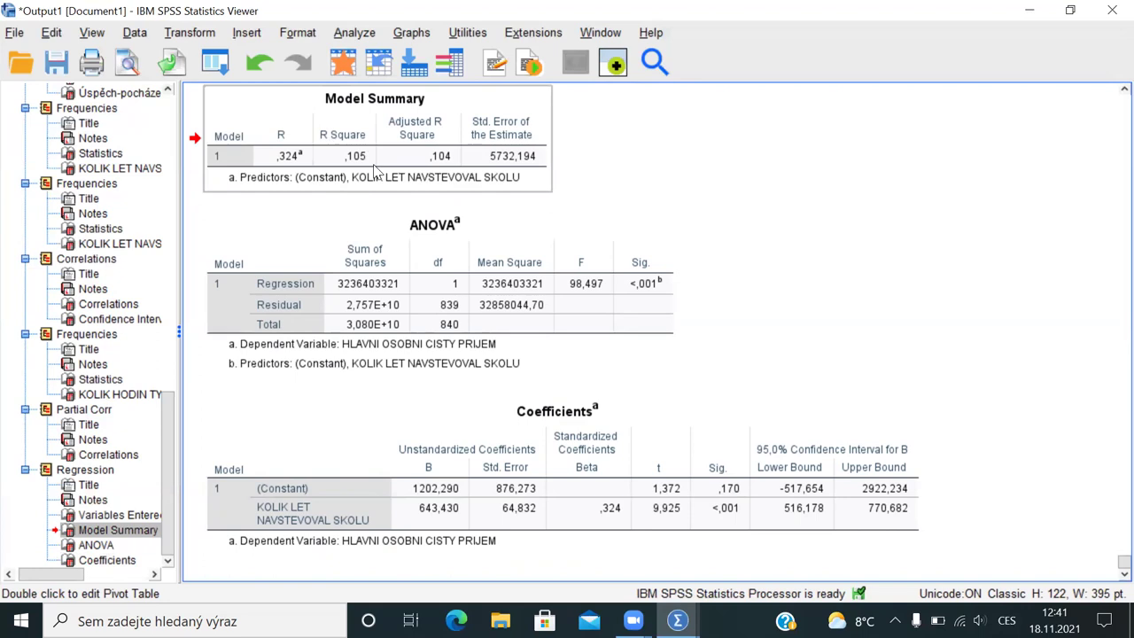
left_click(492, 232)
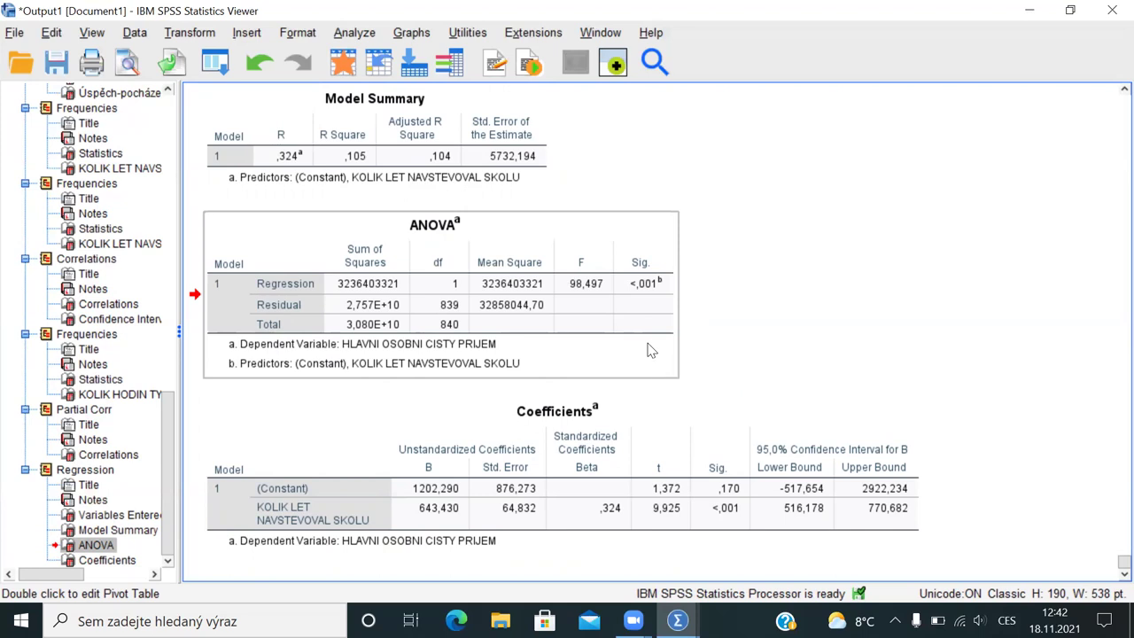
left_click(629, 282)
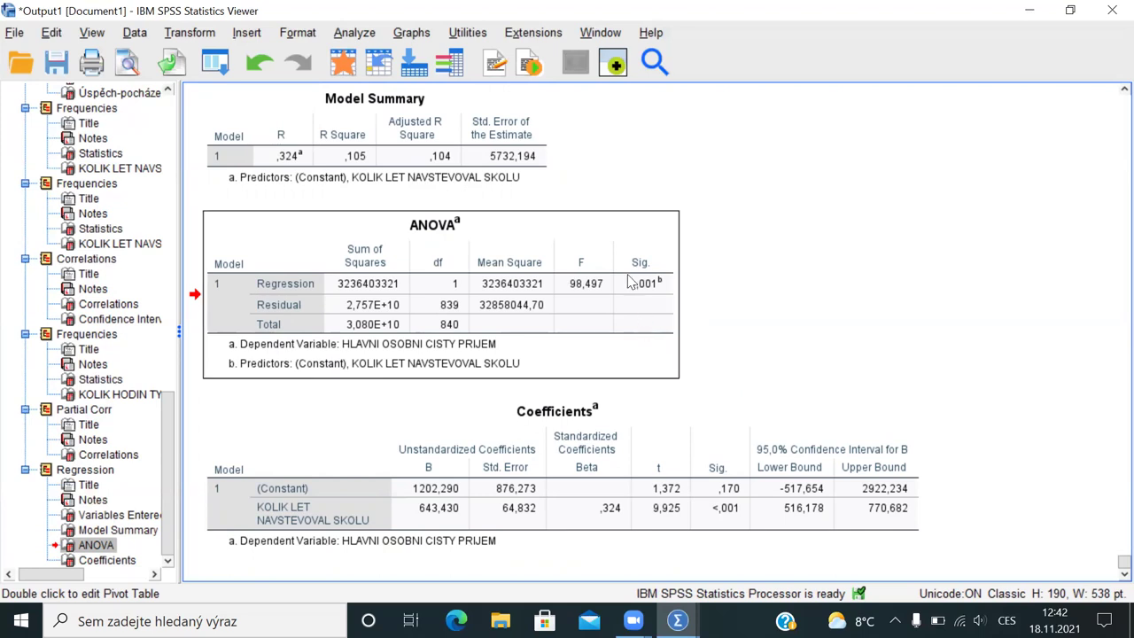
left_click(574, 460)
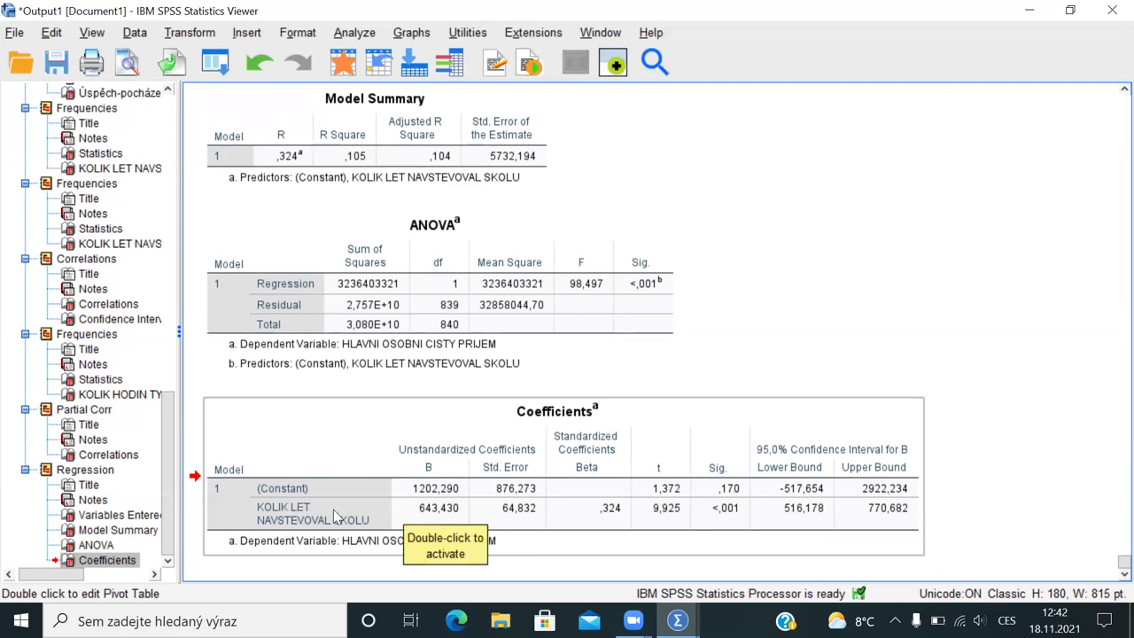
Step: Return to the syntax file and duplicate the whole REGRESSION command below the original, separated by a blank line
key("alt+Tab")
key("alt+Tab")
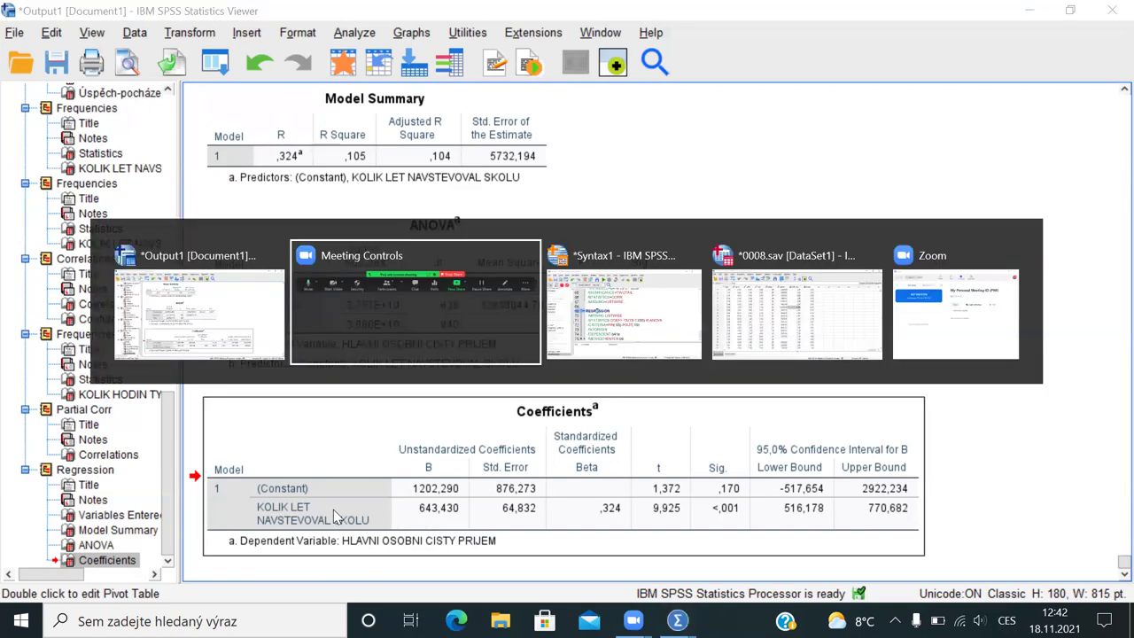
left_click(395, 342)
left_click_drag(297, 279, 619, 457)
key("ctrl+c")
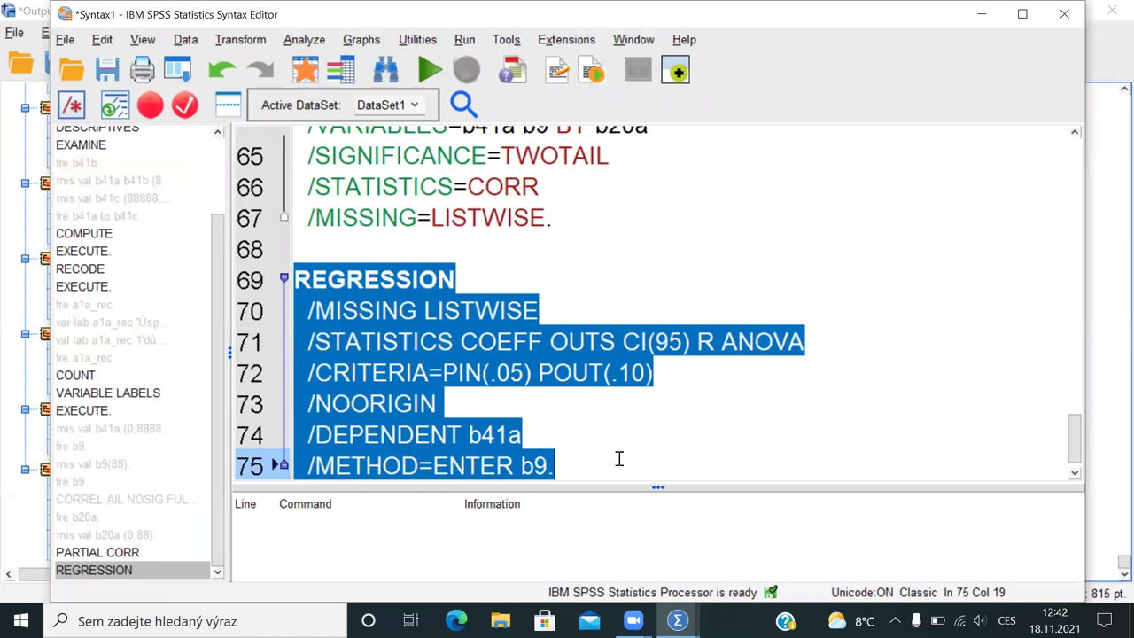
left_click(620, 456)
key("Return")
key("Return")
key("ctrl+v")
Step: Add b20a as a second predictor after b9 in the METHOD=ENTER line of the copied REGRESSION command
left_click(547, 467)
type("b")
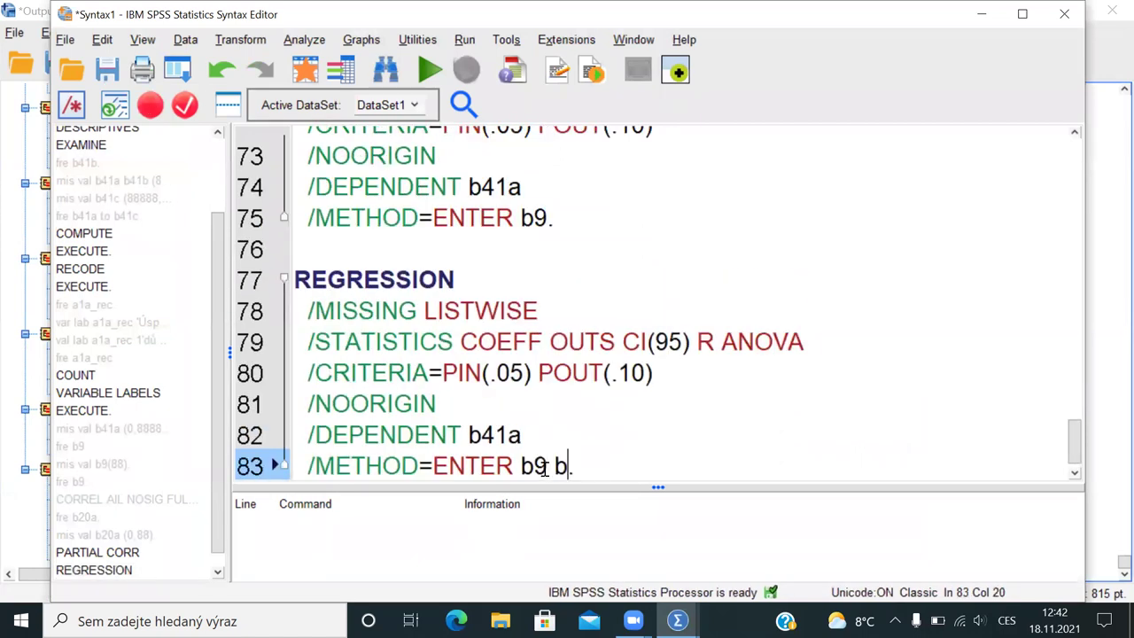
type("20A")
key("BackSpace")
type("a")
left_click(500, 464)
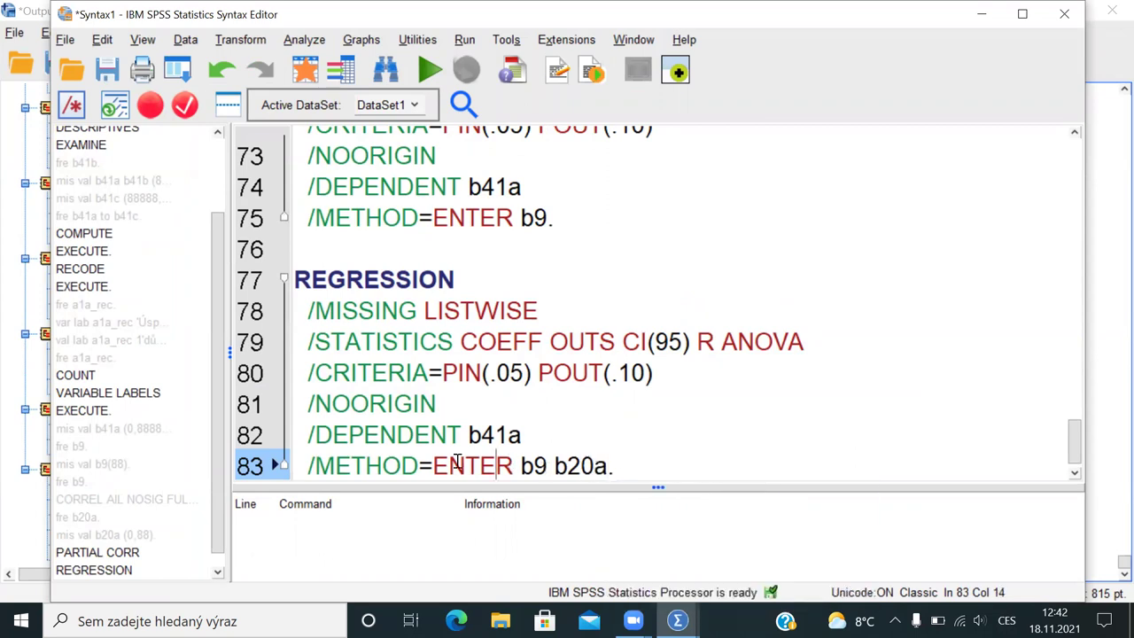
left_click_drag(518, 464, 653, 473)
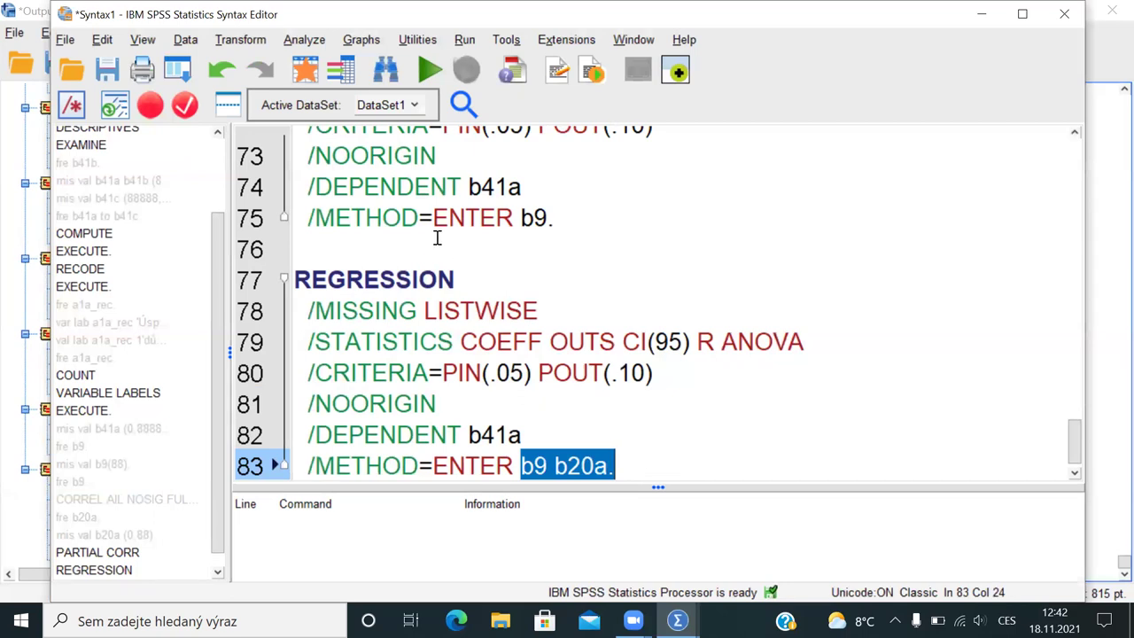
left_click(114, 104)
left_click(192, 101)
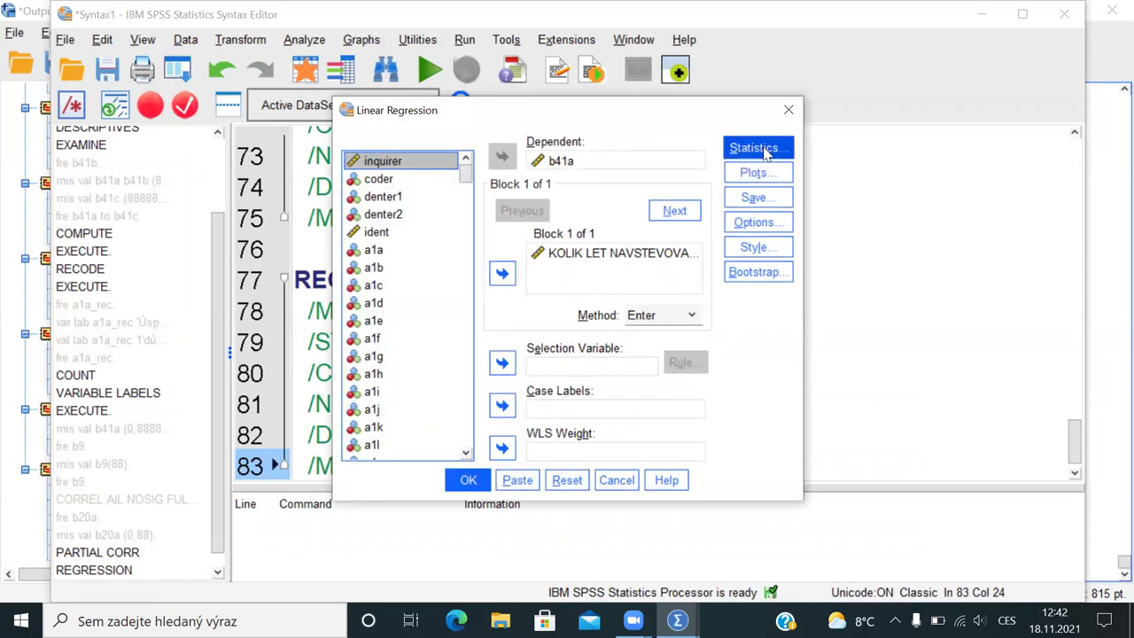
left_click(788, 110)
Step: Run the copied REGRESSION command with b9 and b20a as predictors of b41a
left_click_drag(397, 308, 536, 373)
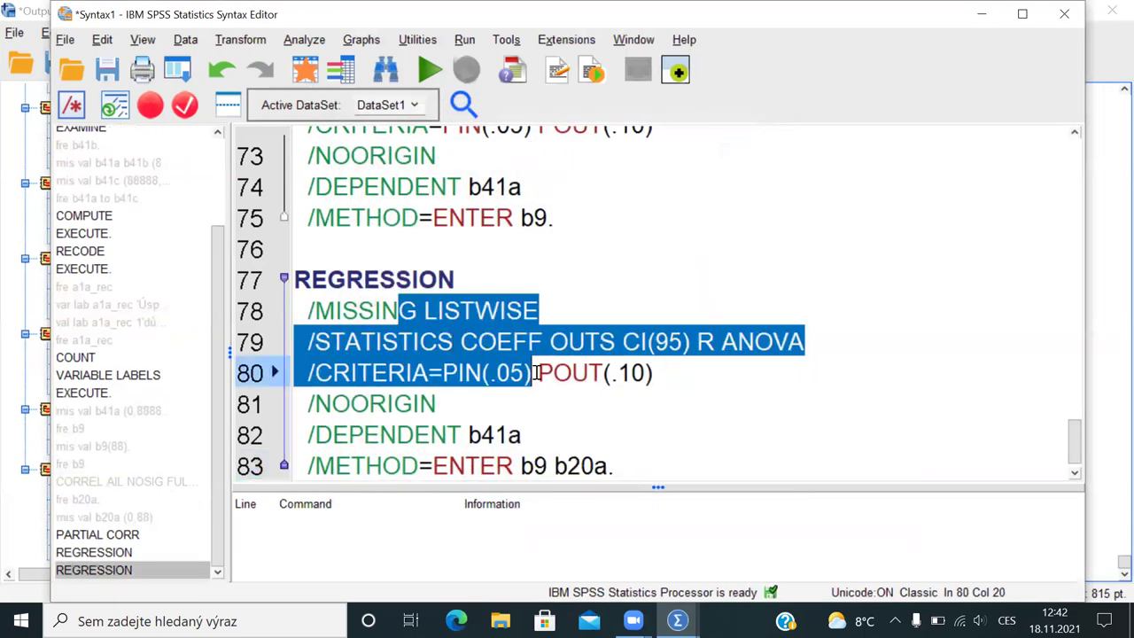
key("ctrl+r")
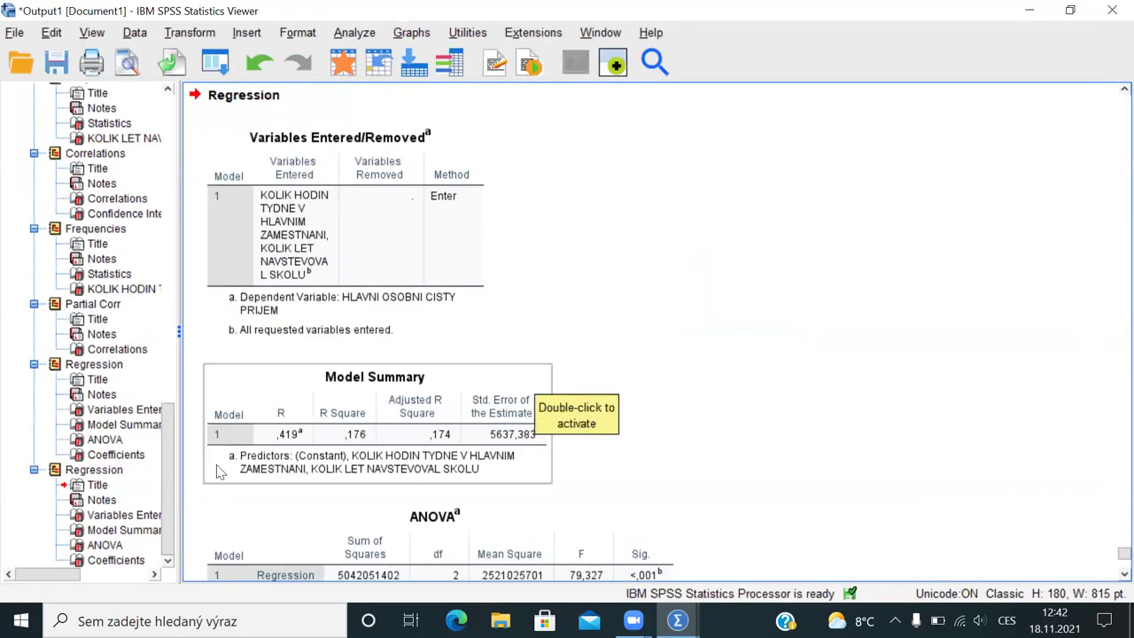
Step: Compare the Model Summary tables of both regressions, and examine the ANOVA and Coefficients tables of the two-predictor model
left_click(101, 427)
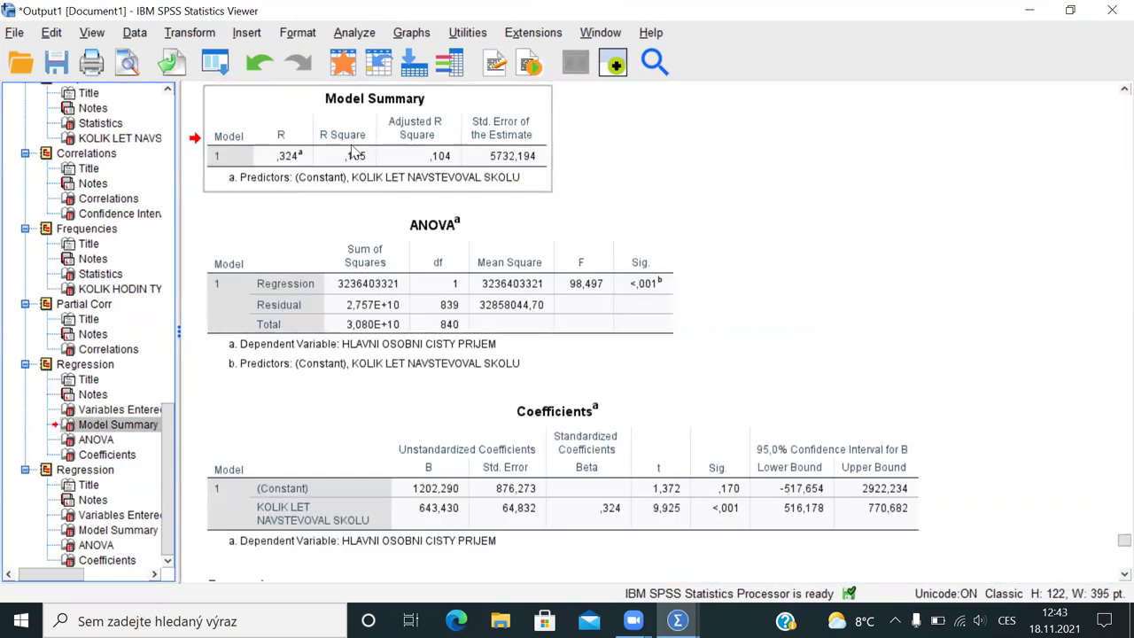
left_click(110, 516)
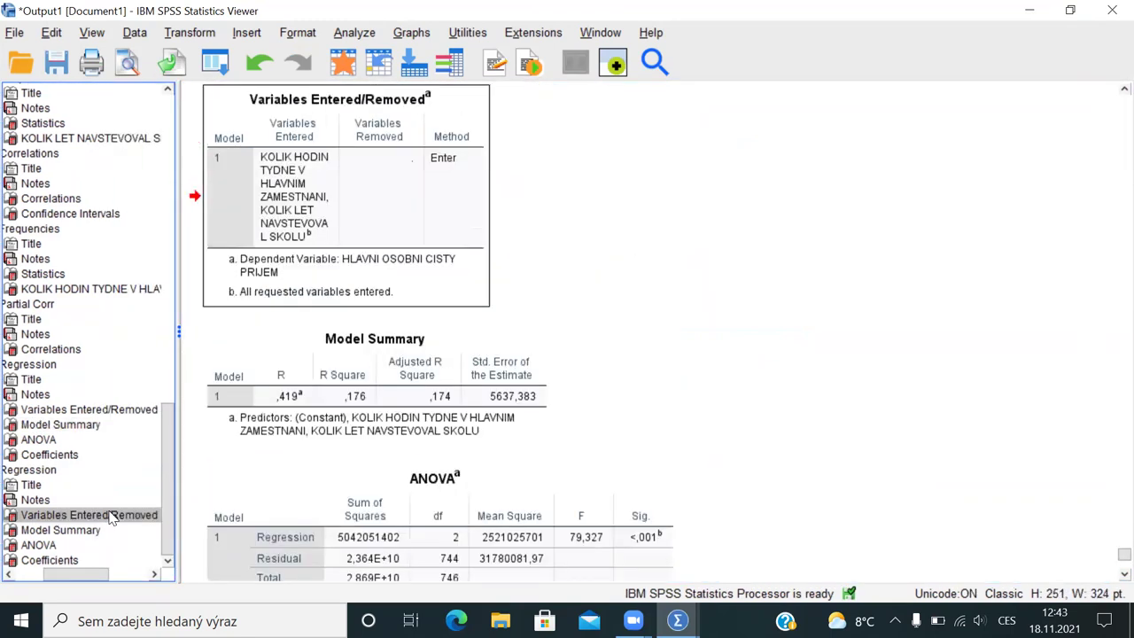
left_click(344, 393)
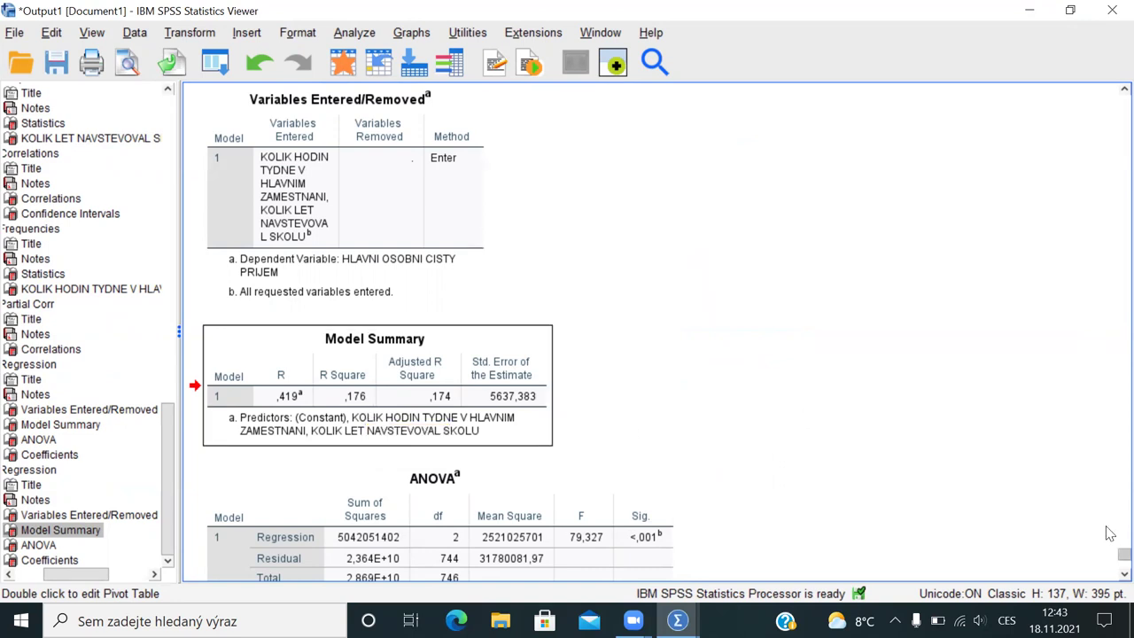
scroll(1110, 532, "down", 5)
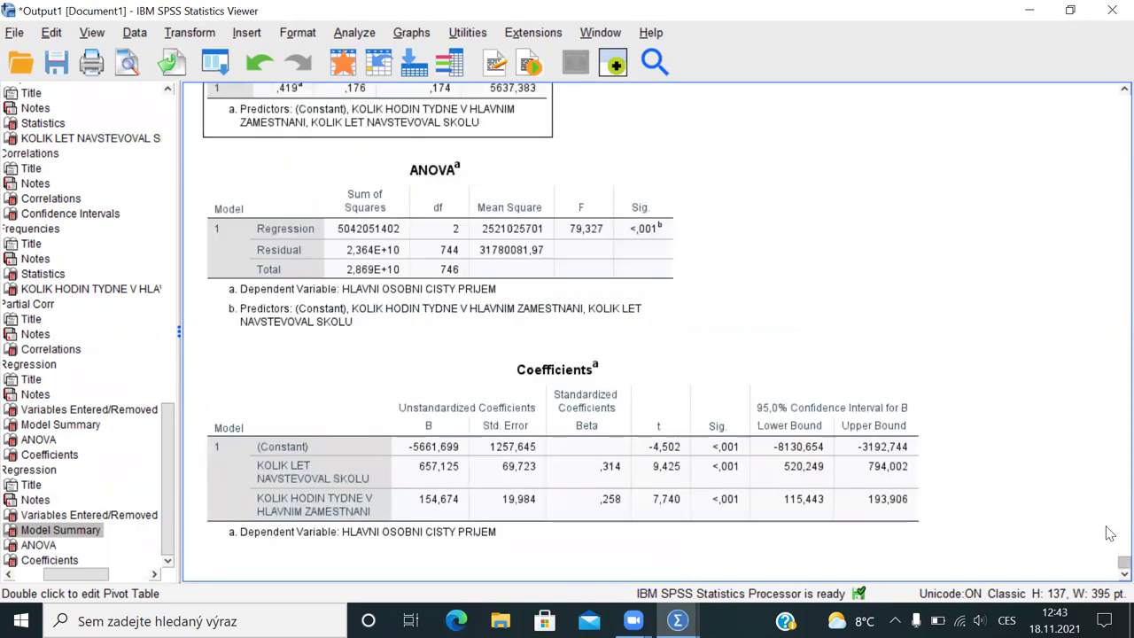
left_click(442, 232)
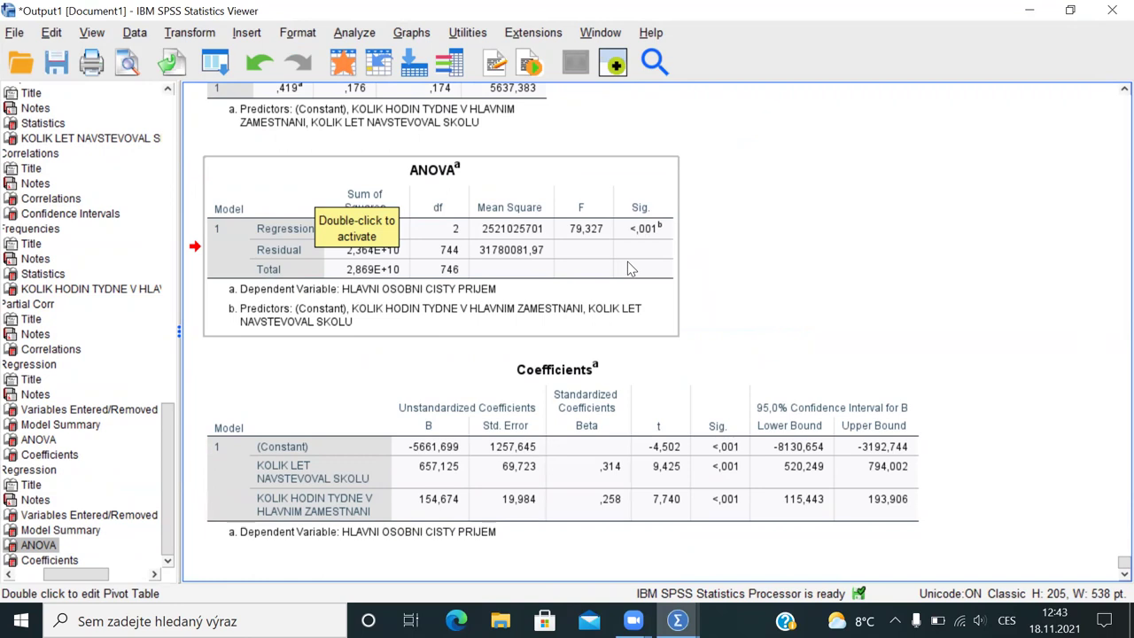
left_click(605, 449)
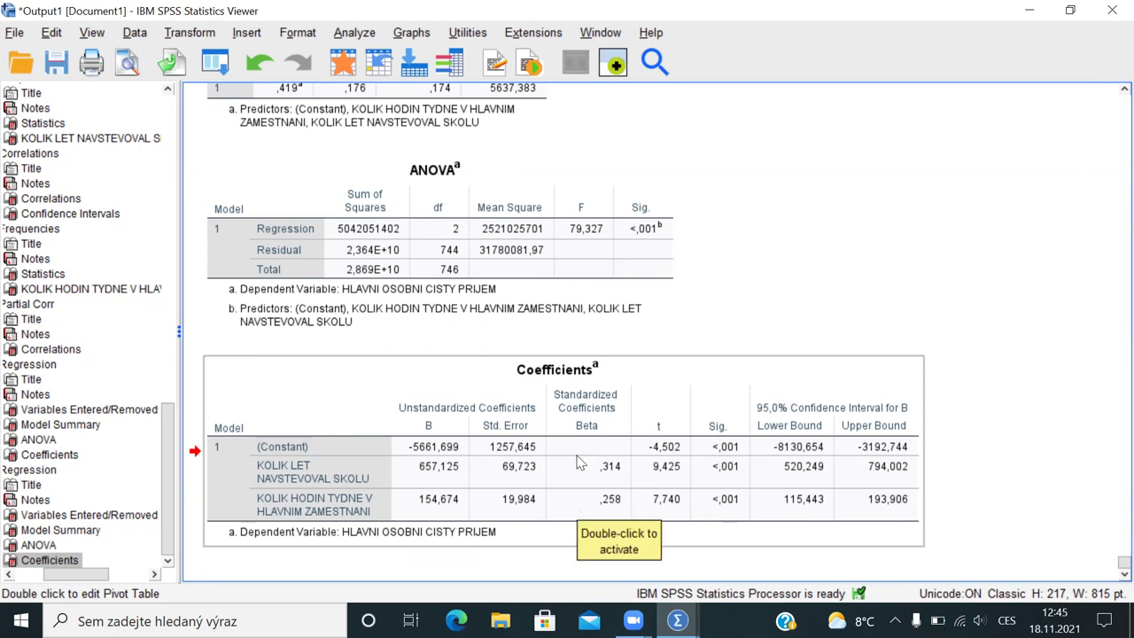
left_click(405, 91)
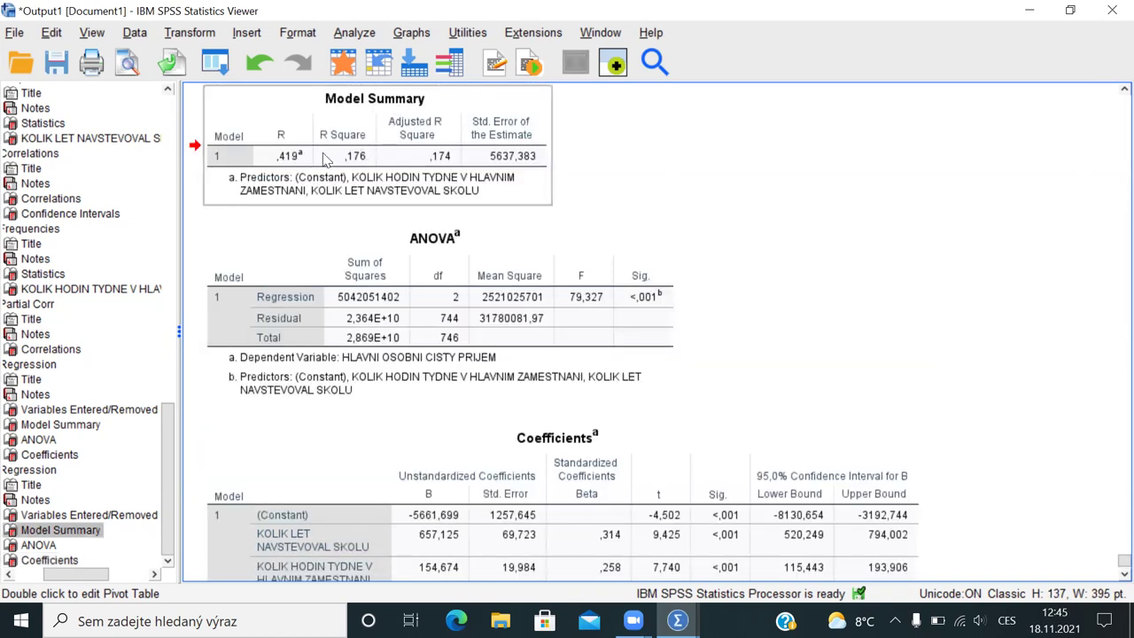
Step: Examine the two-predictor model's Coefficients table, and inspect the levice column in the dataset's data view
left_click(487, 501)
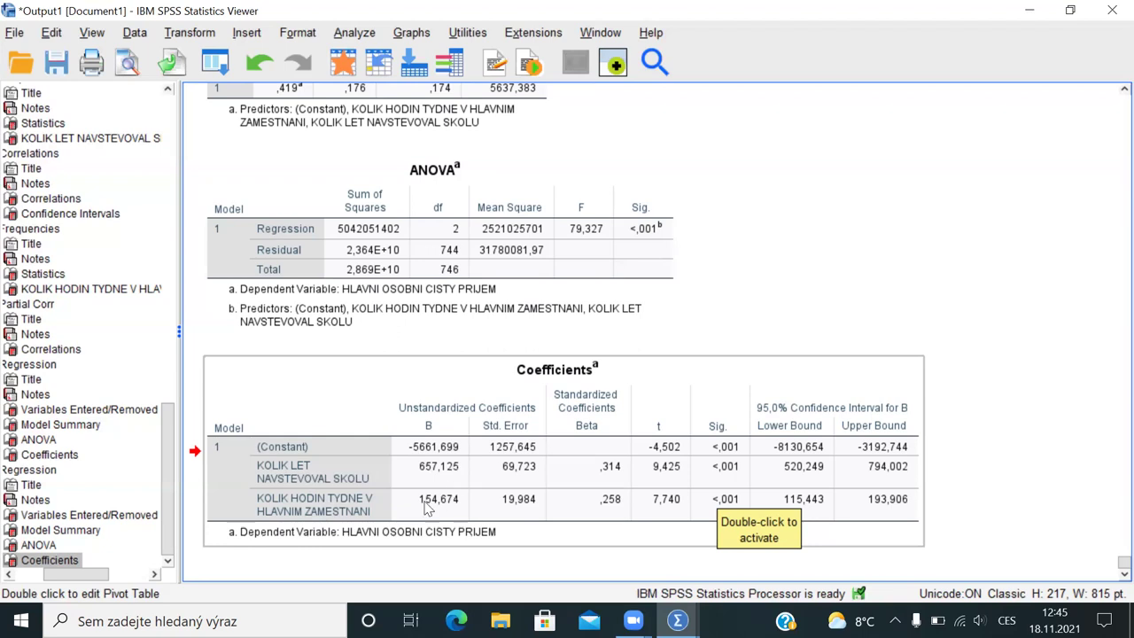
double_click(547, 523)
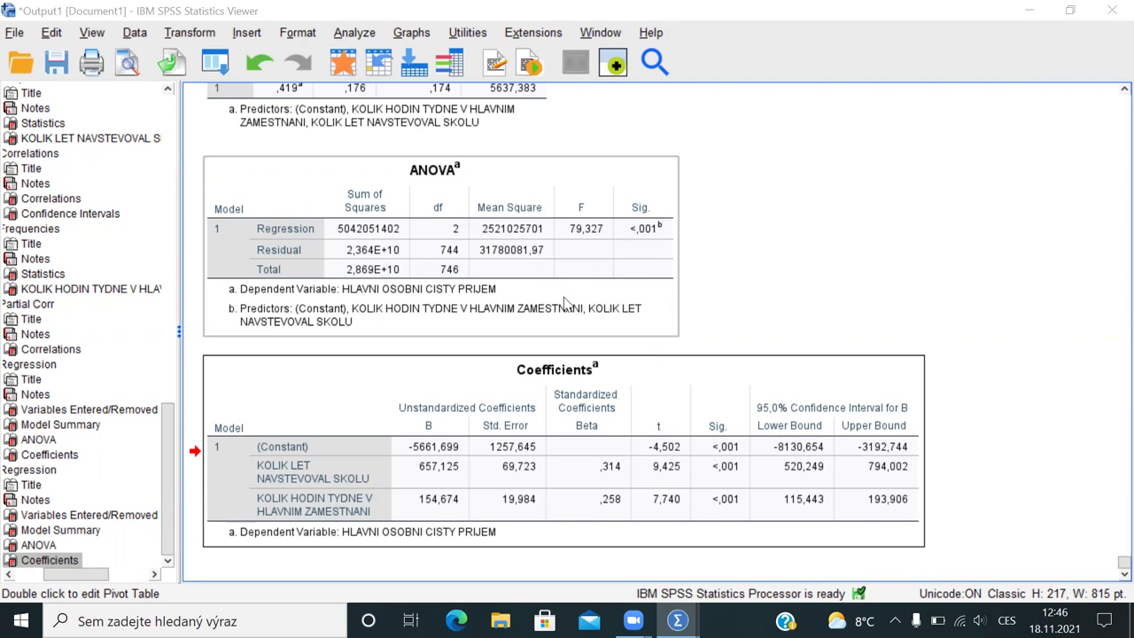
key("alt+Tab")
key("alt+Tab")
key("alt+Tab")
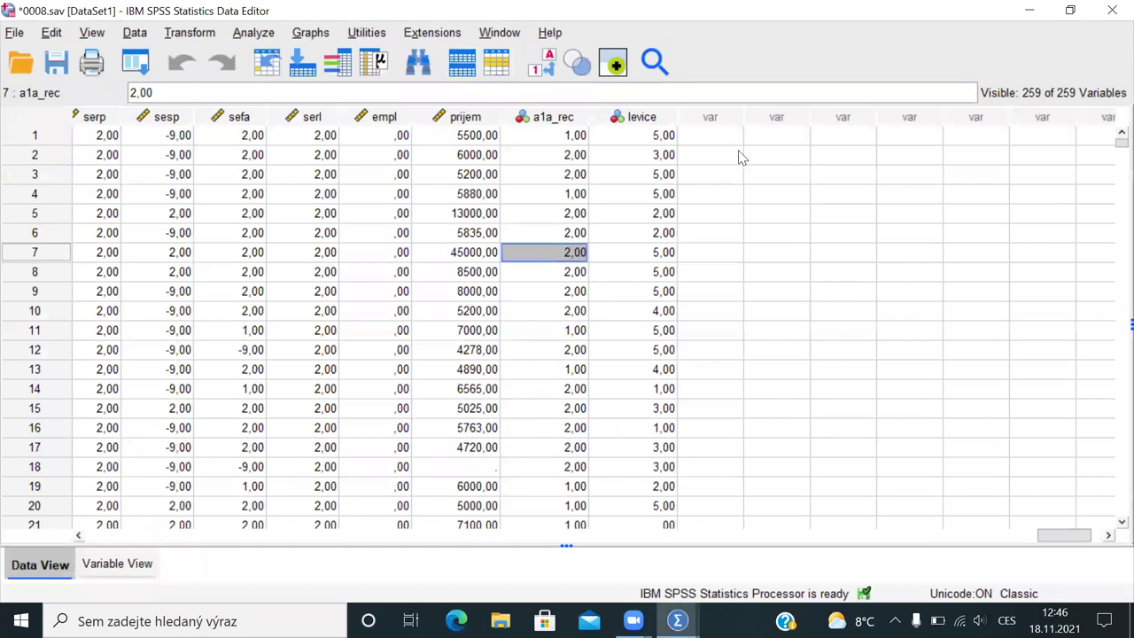
left_click(650, 122)
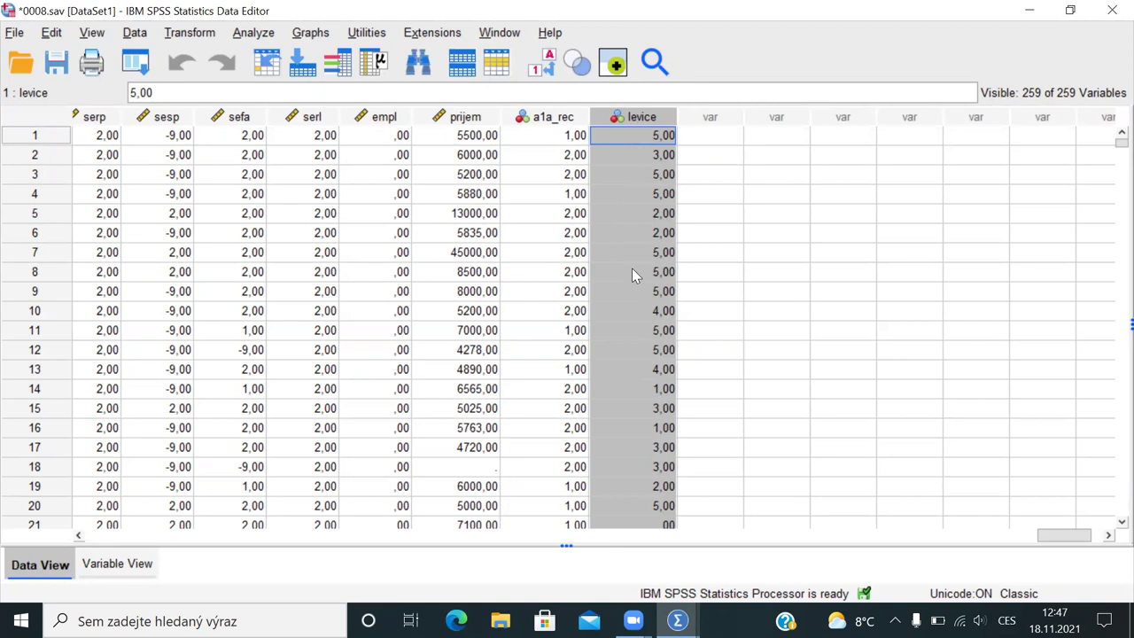
Step: Add the command "fre levice." at the end of the syntax file and run it to produce the frequency table
key("alt+Tab")
key("Tab")
key("Tab")
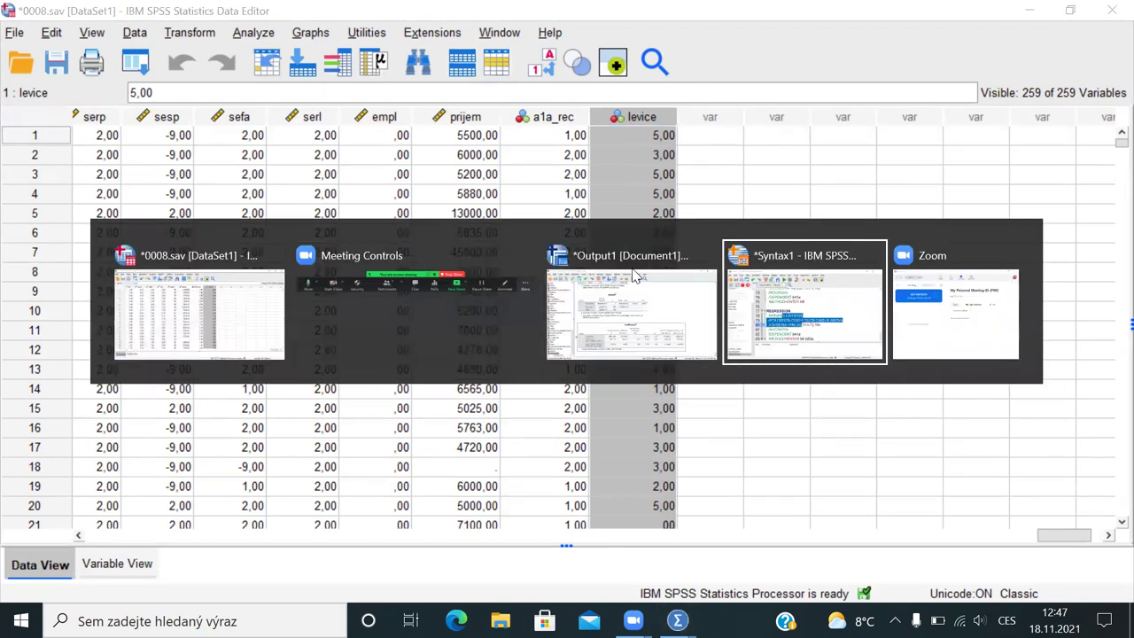
key("ctrl+End")
key("Return")
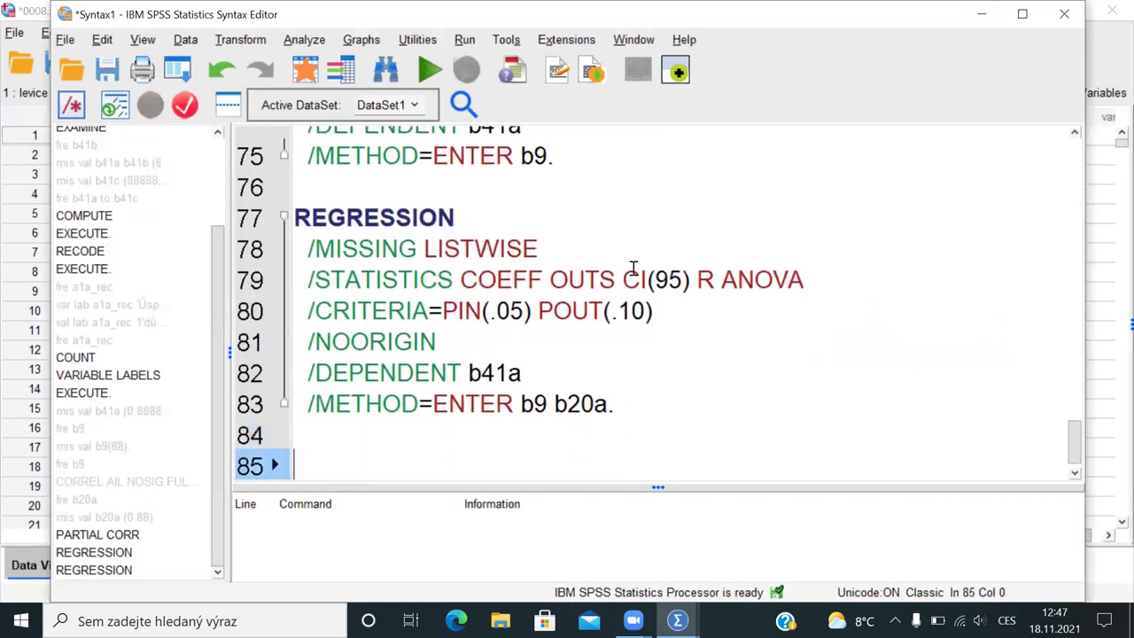
type("fre levice.")
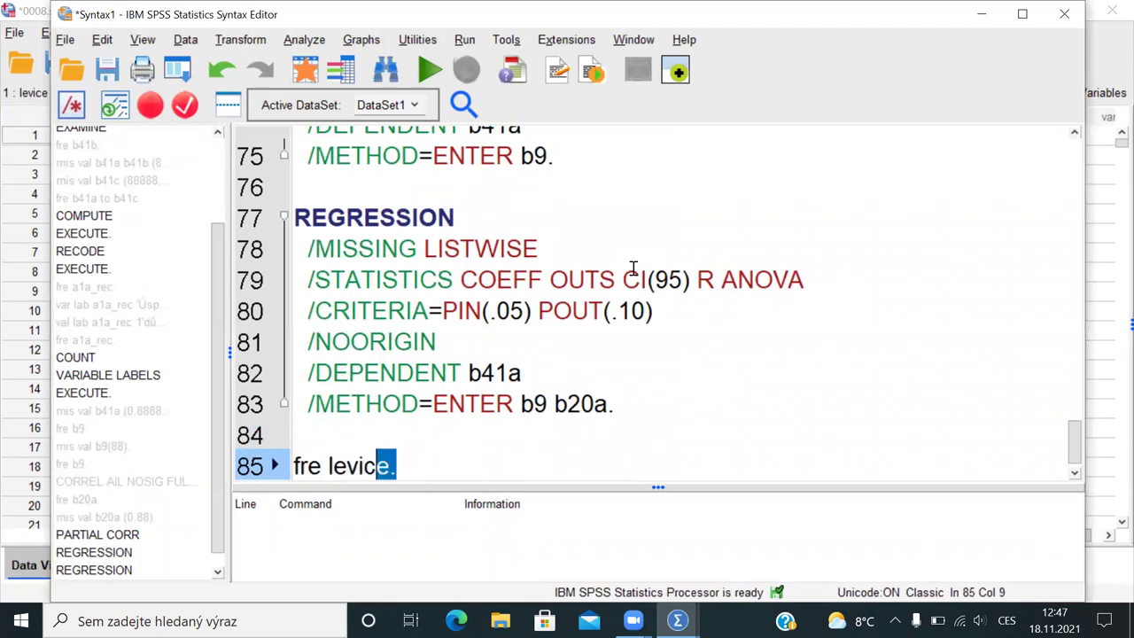
key("ctrl+r")
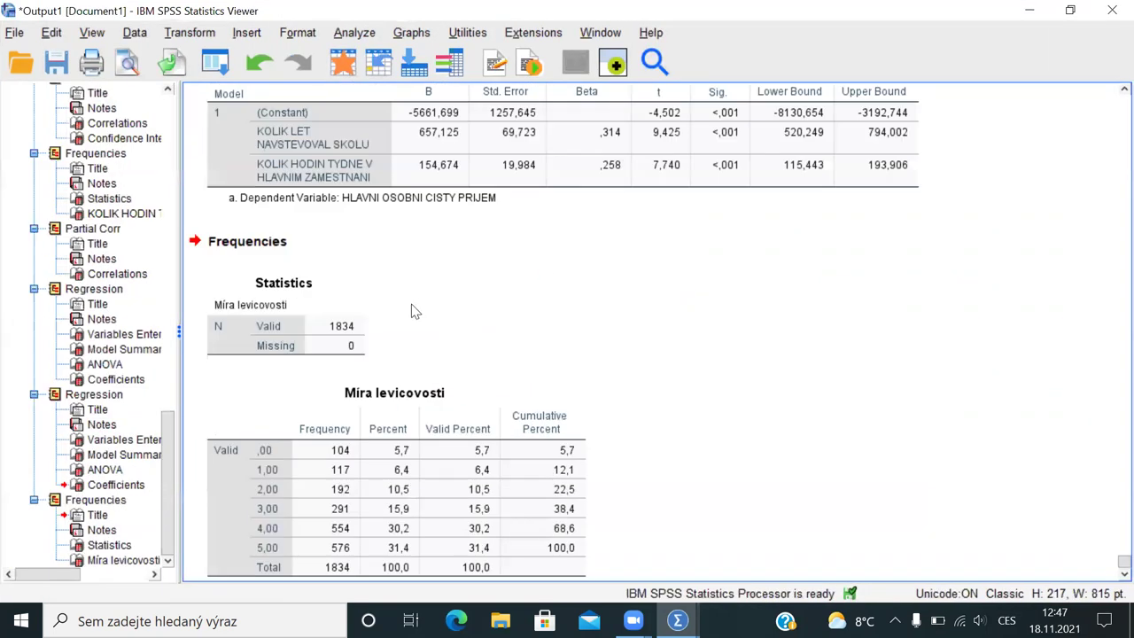
left_click(361, 430)
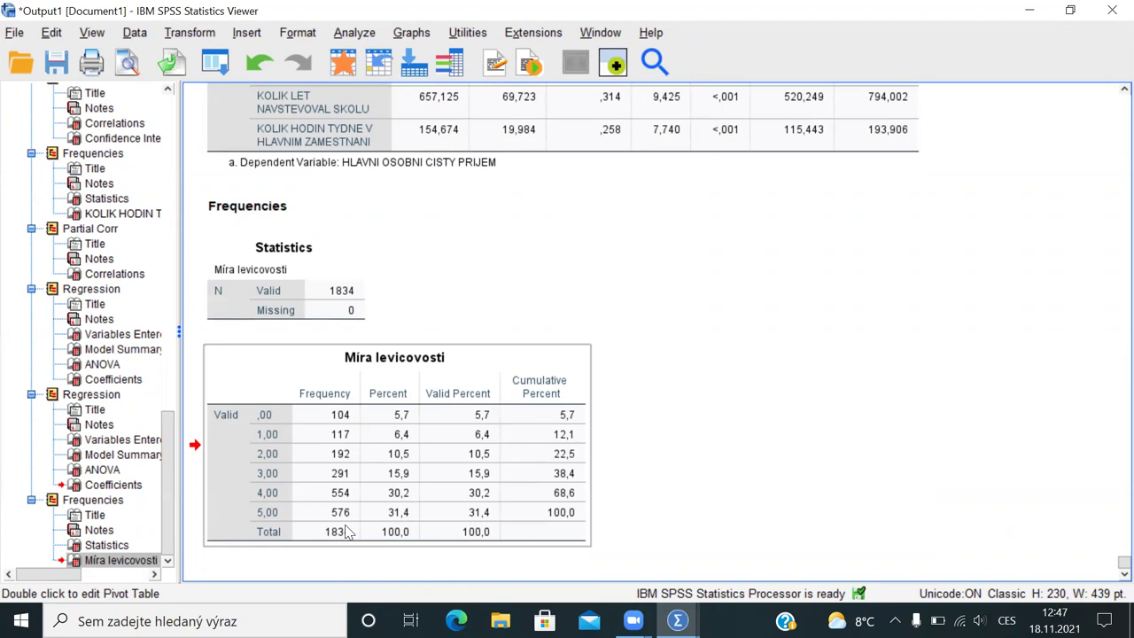
Step: Add the command "fre b48." on the line below "fre levice." in the syntax file and run it
key("alt+Tab")
type(".")
key("Return")
key("Return")
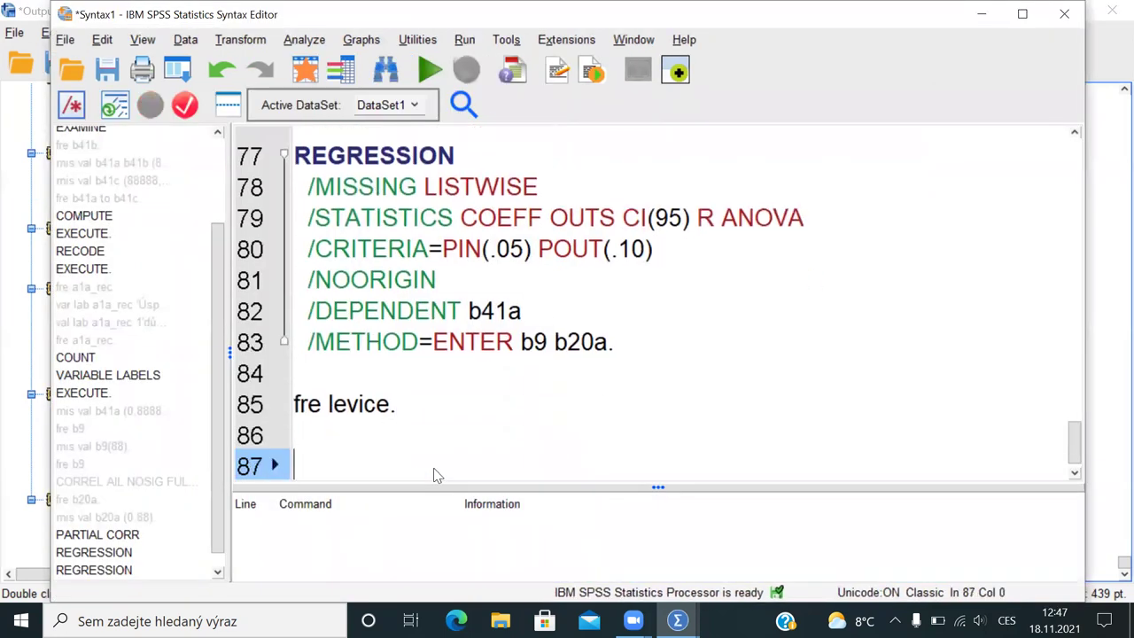
key("Up")
type("fre b")
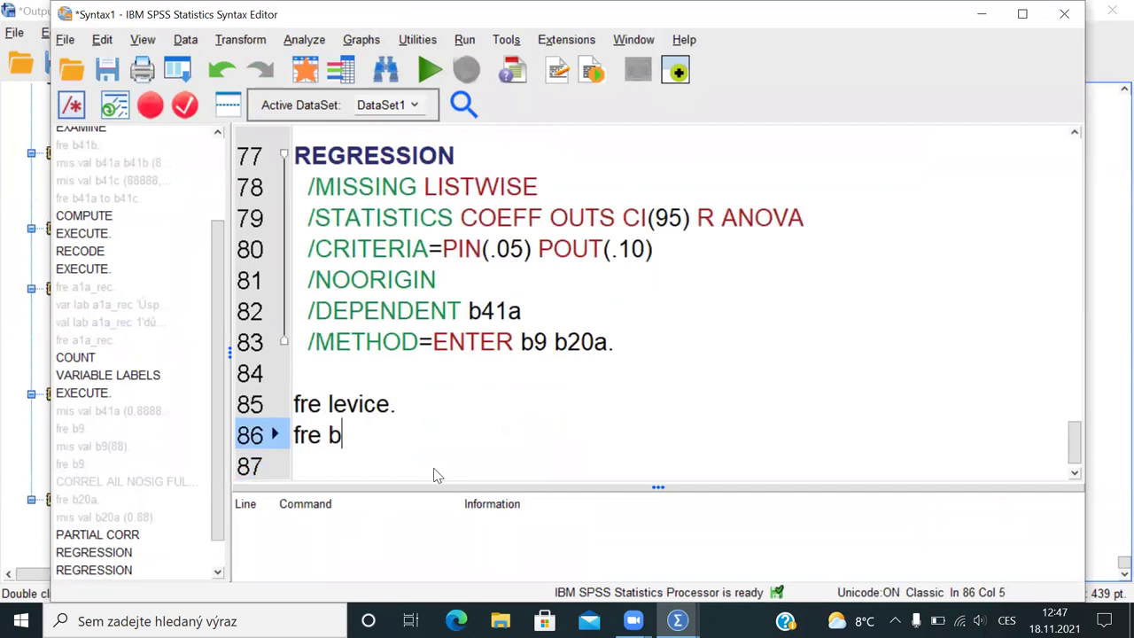
type("48.")
key("shift+Left")
key("shift+Left")
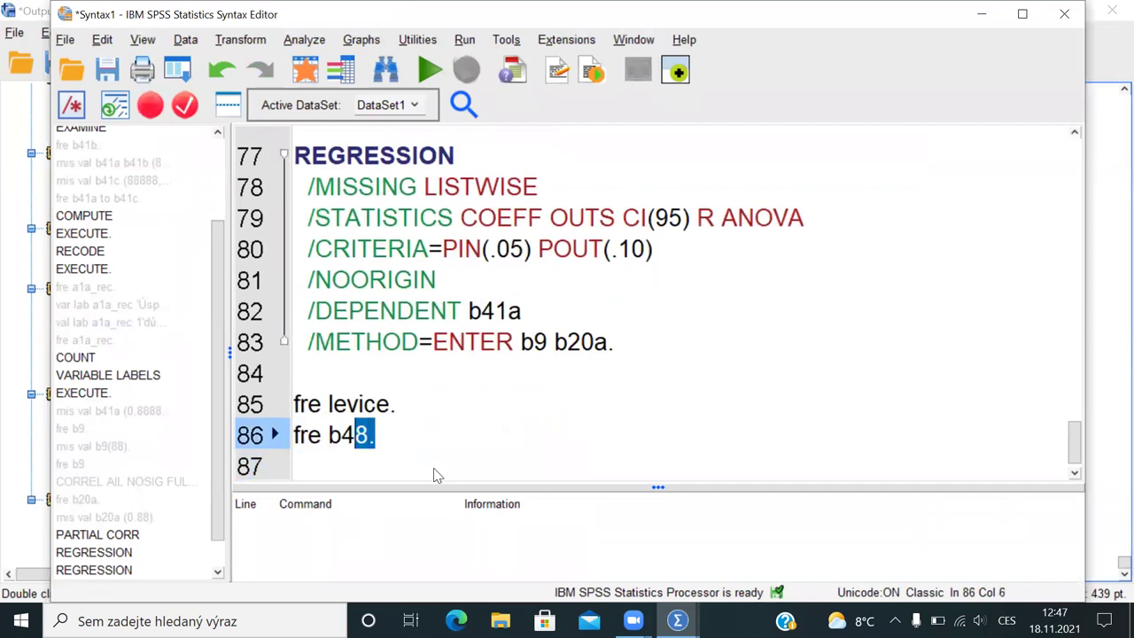
key("ctrl+r")
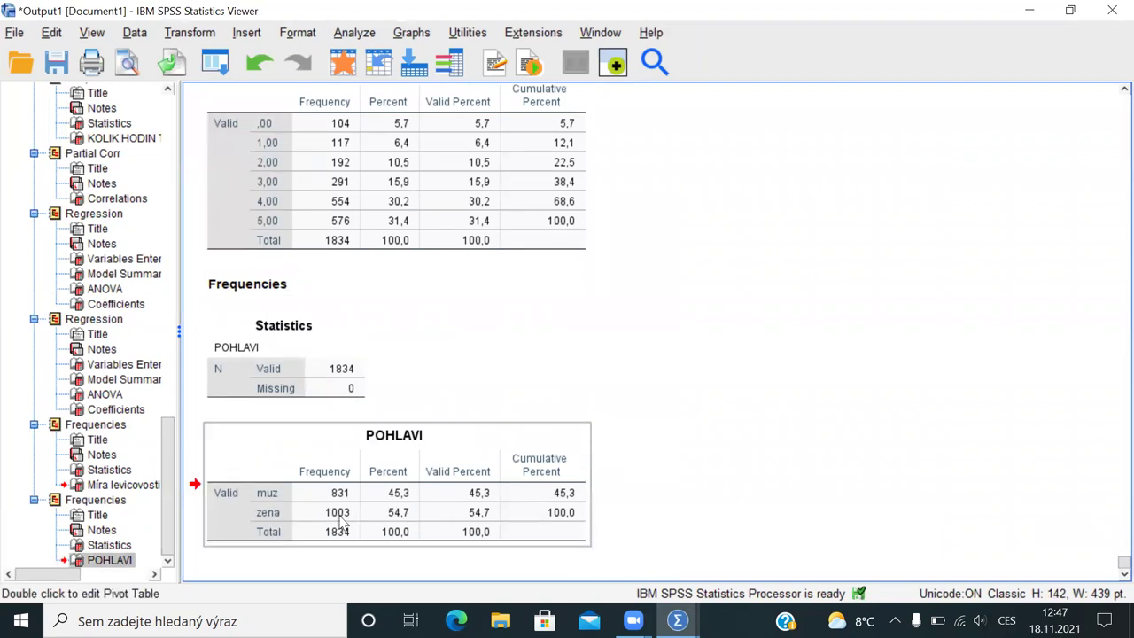
Step: Compare the Míra levicovosti and POHLAVI frequency tables as candidate test and grouping variables
left_click(328, 202)
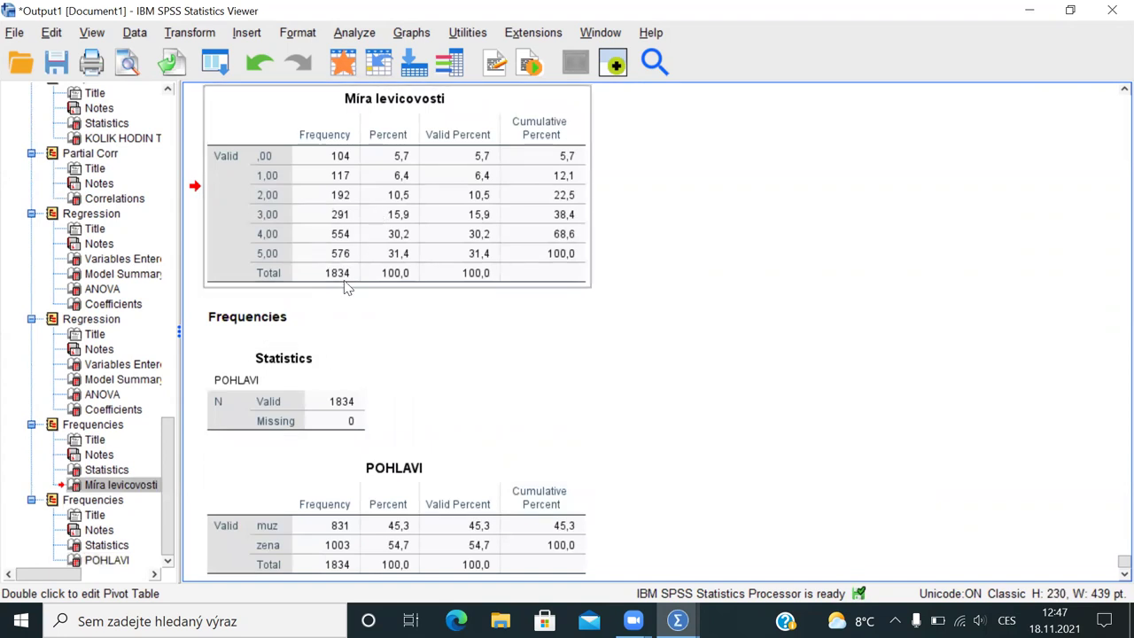
left_click(337, 485)
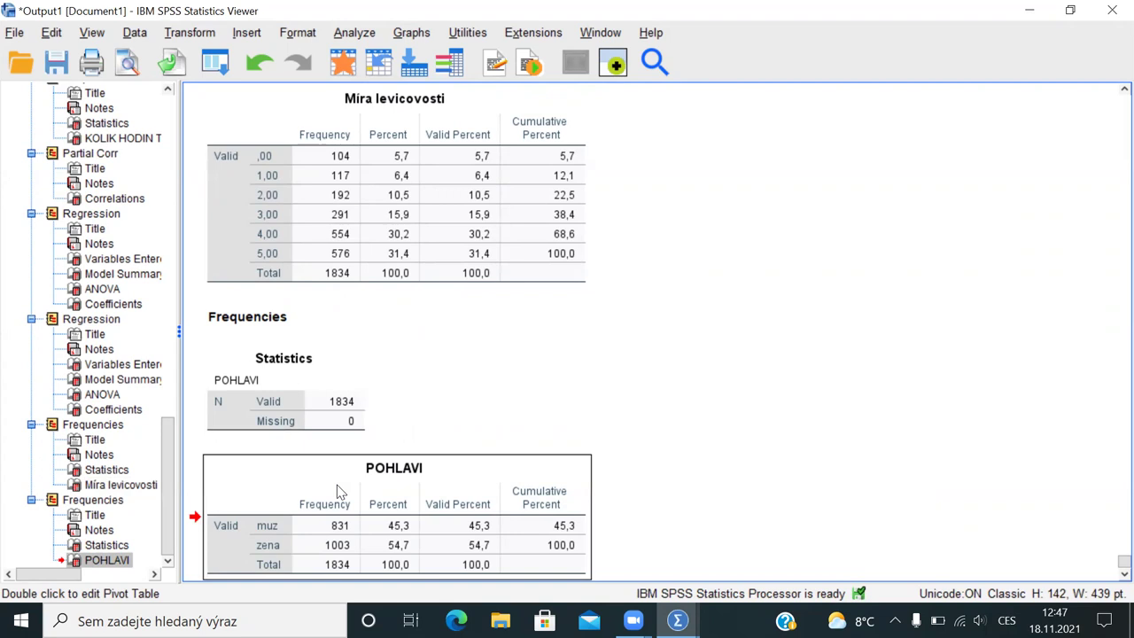
left_click(351, 258)
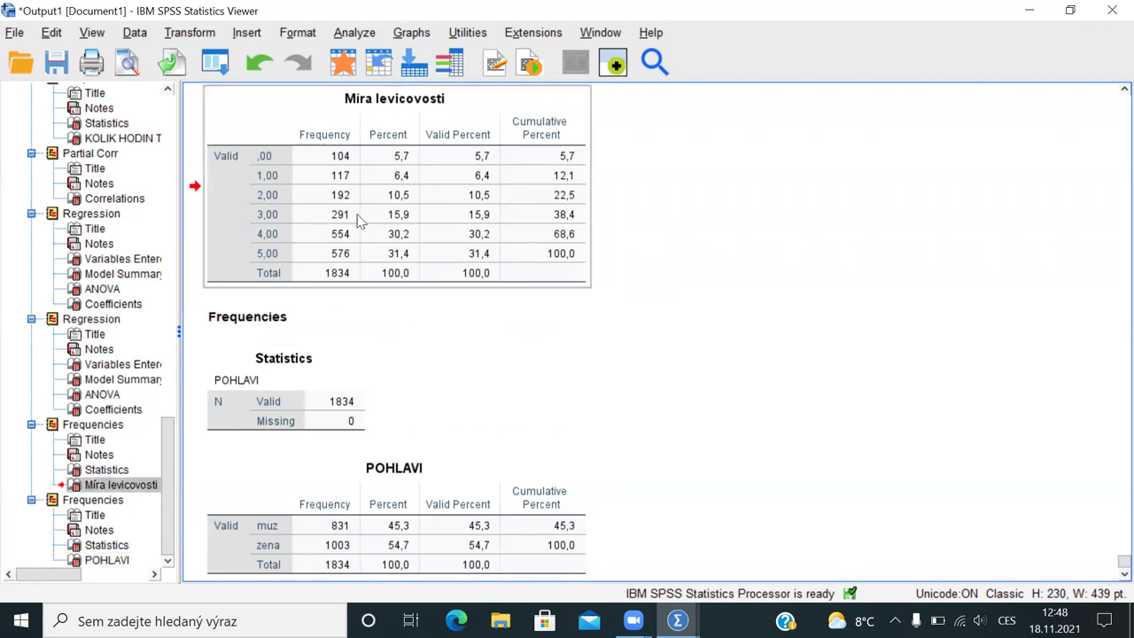
left_click(357, 532)
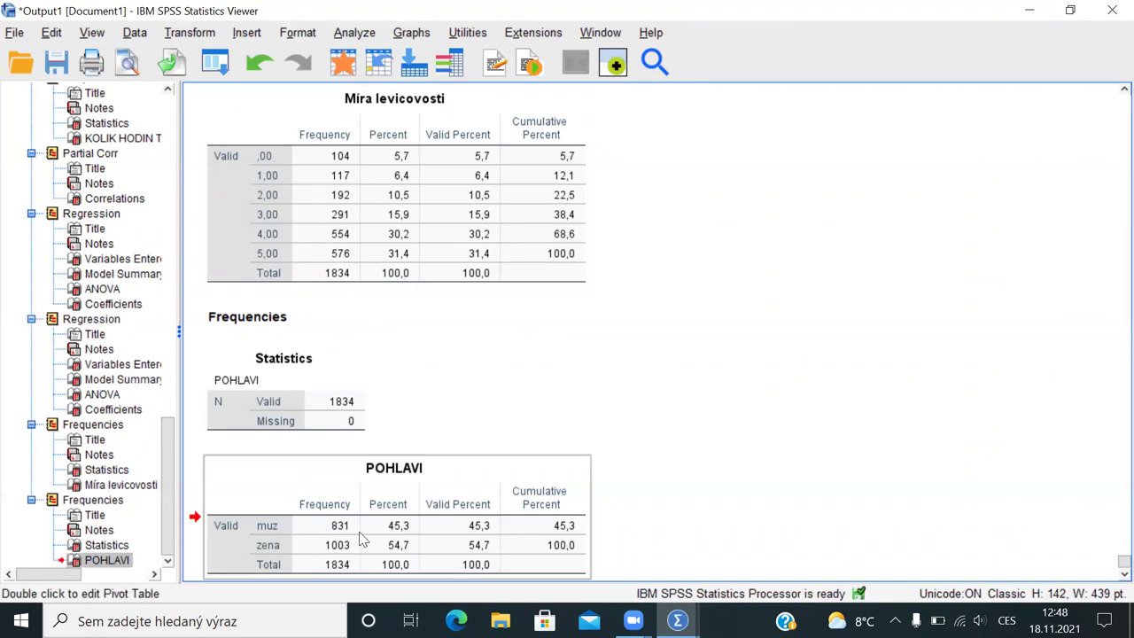
Step: Set up an Independent-Samples T Test with Míra levicovosti [levice] as the test variable
left_click(345, 33)
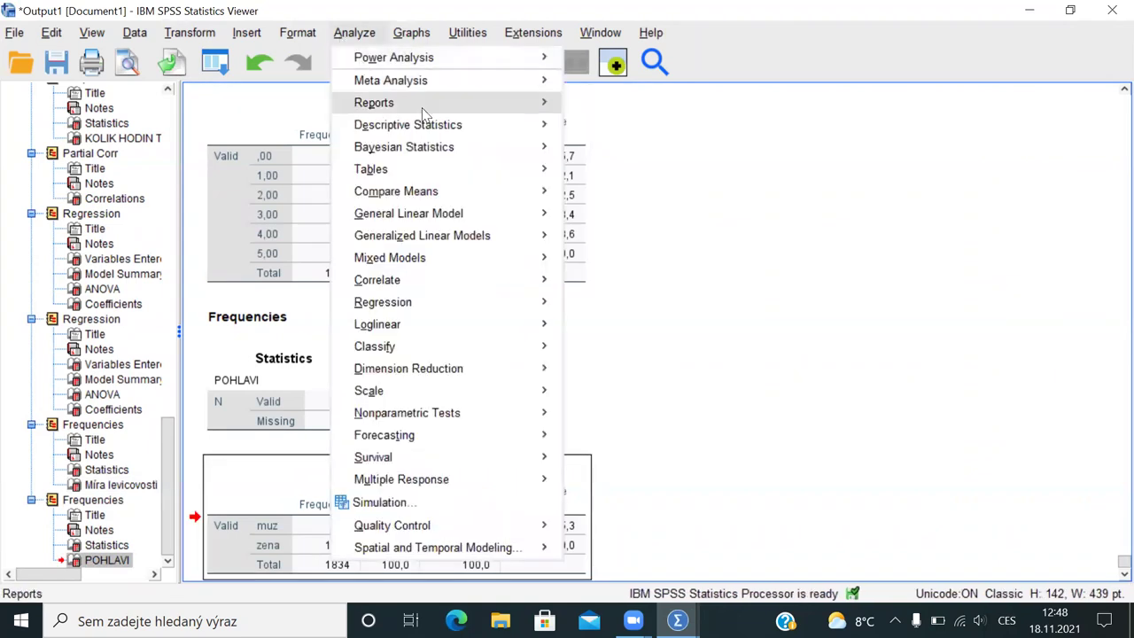
mouse_move(443, 130)
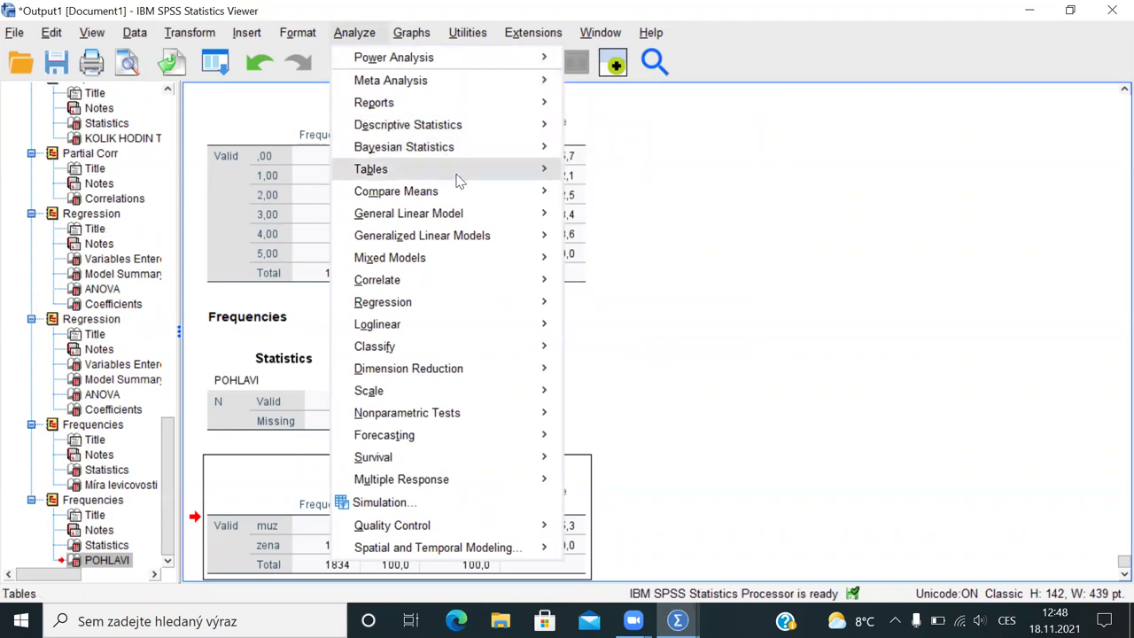
mouse_move(461, 188)
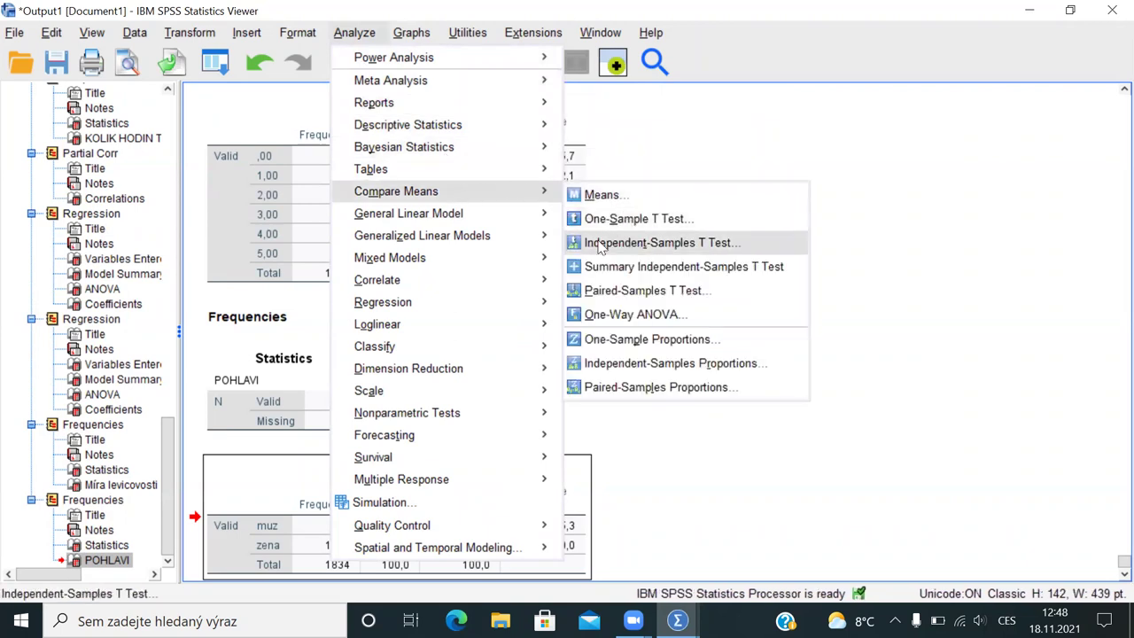
left_click(677, 252)
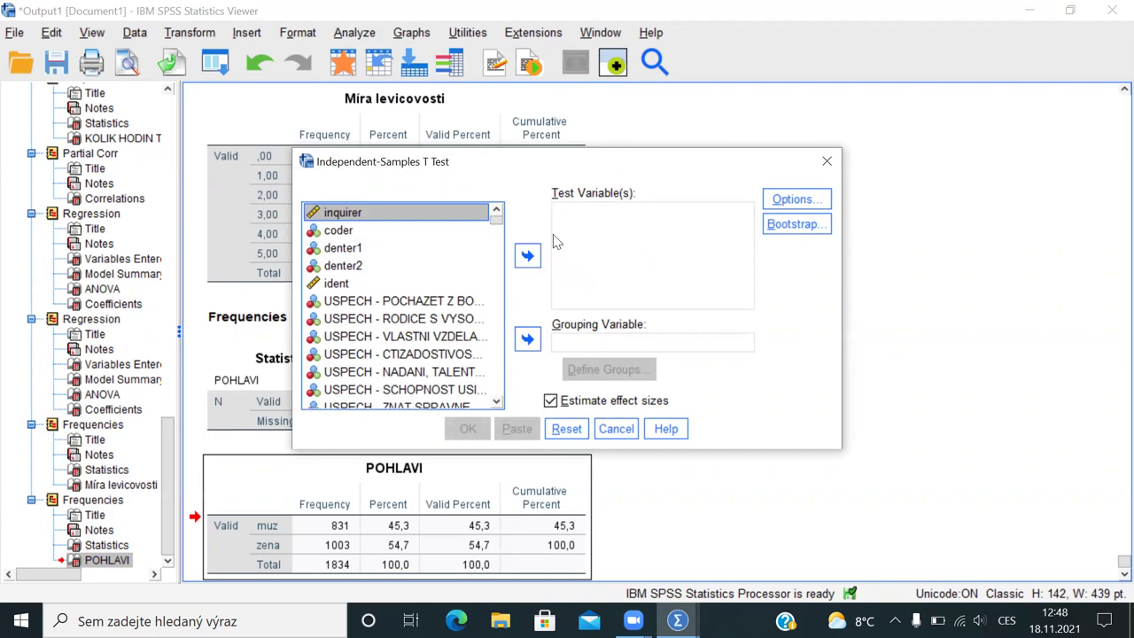
left_click_drag(494, 219, 490, 408)
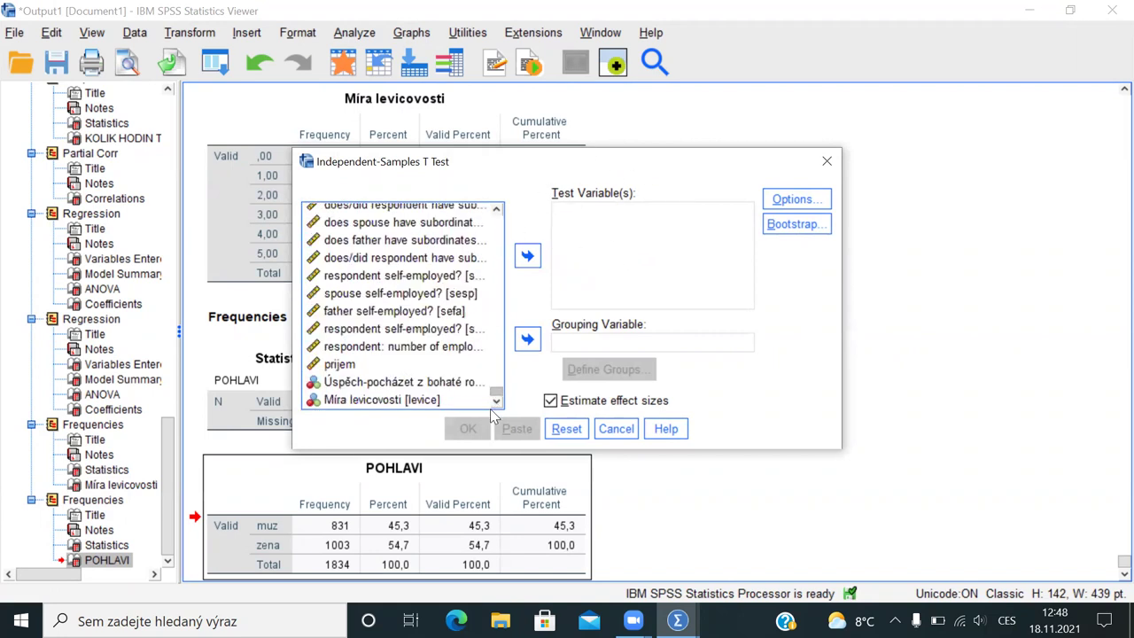
left_click(410, 400)
left_click(527, 256)
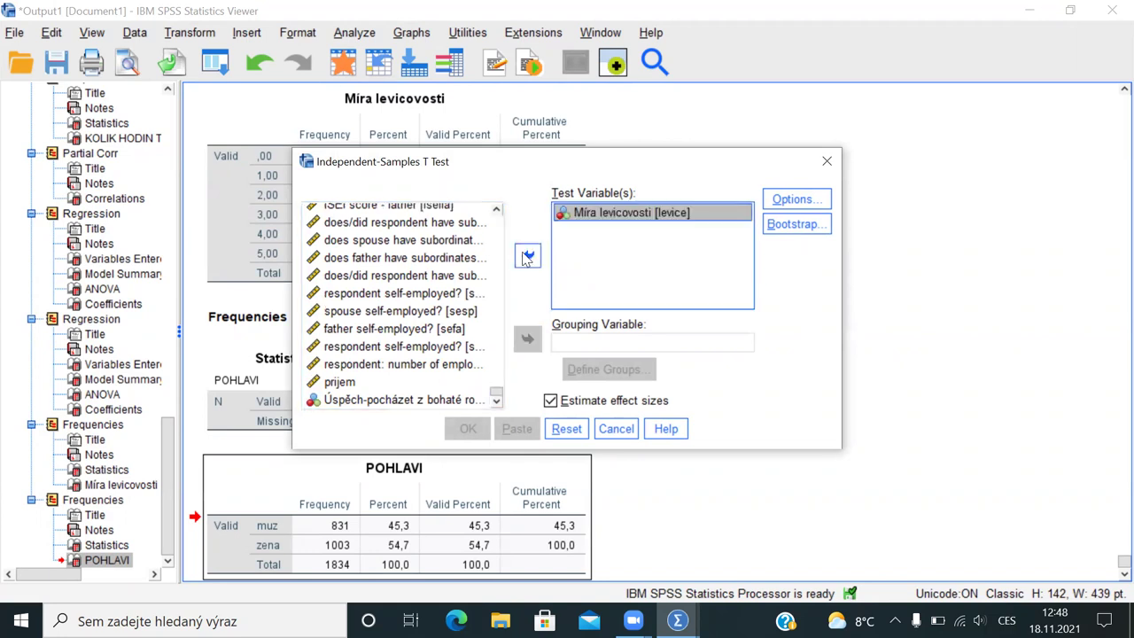
Step: Show variable names instead of labels in the variable list, and set b48 as the grouping variable
right_click(436, 316)
left_click(435, 335)
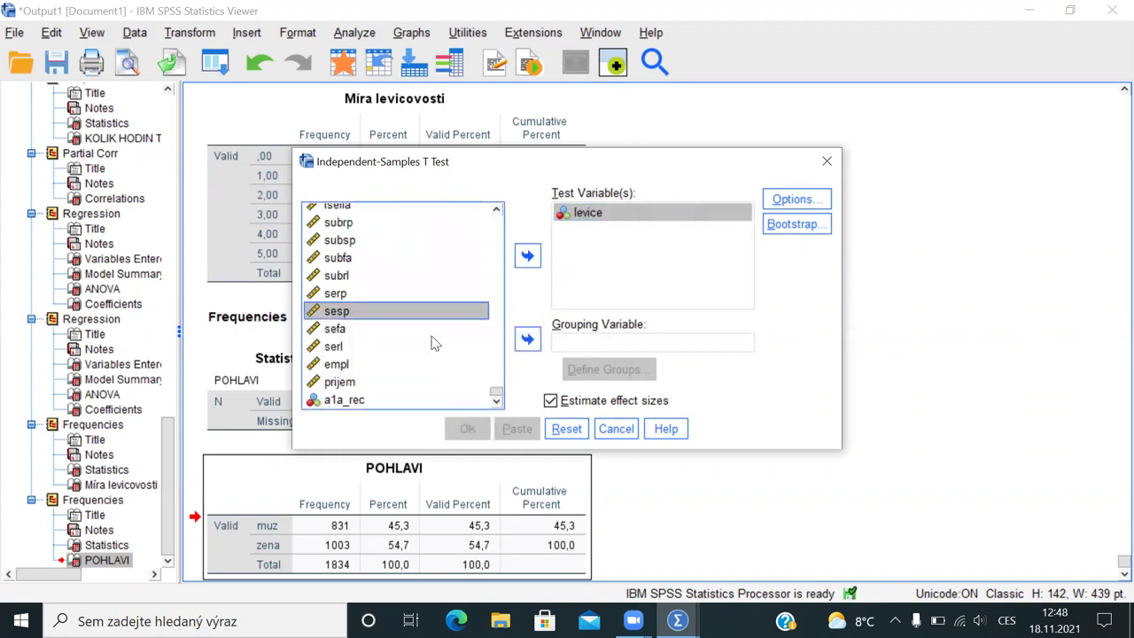
type("b48")
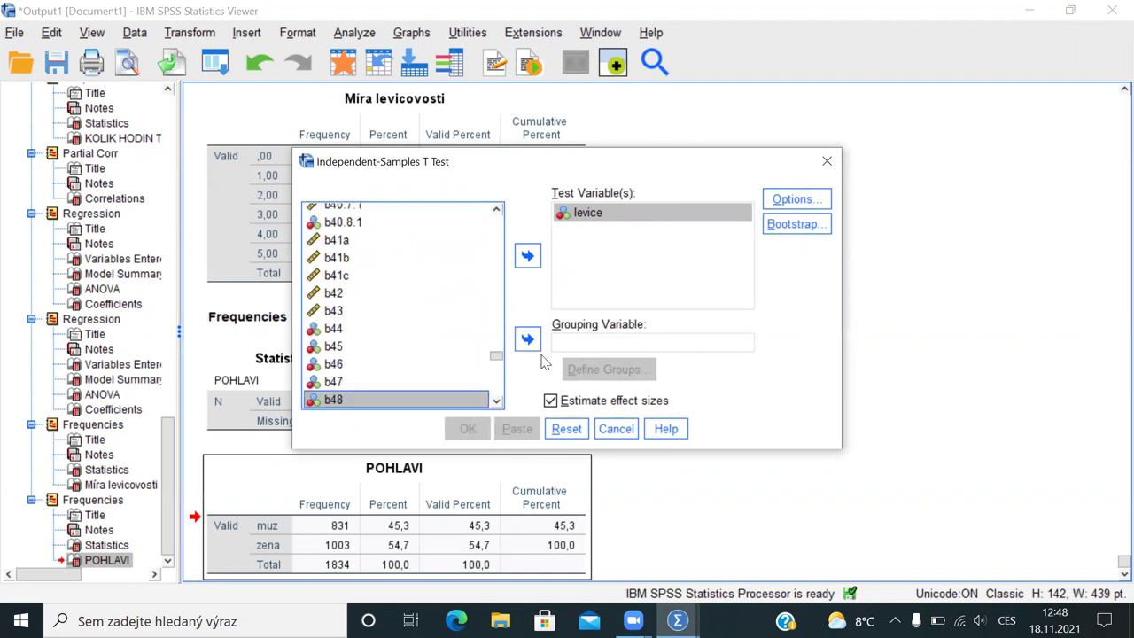
left_click(527, 339)
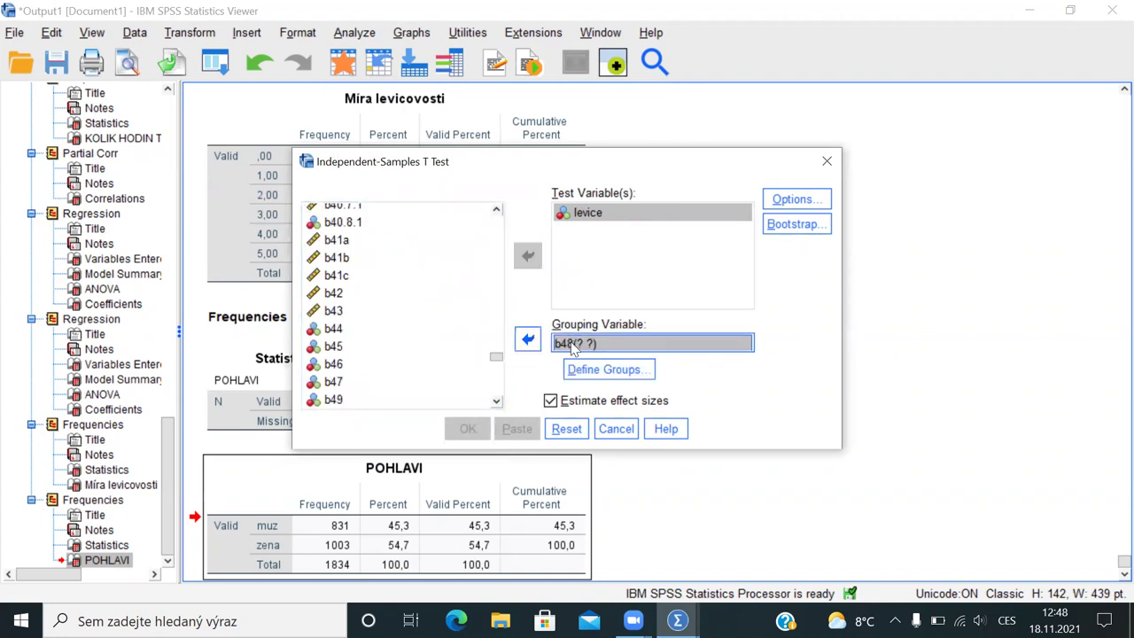
Step: Check the value labels of b48, and define its comparison groups with the specified values 1 and 2
left_click(605, 372)
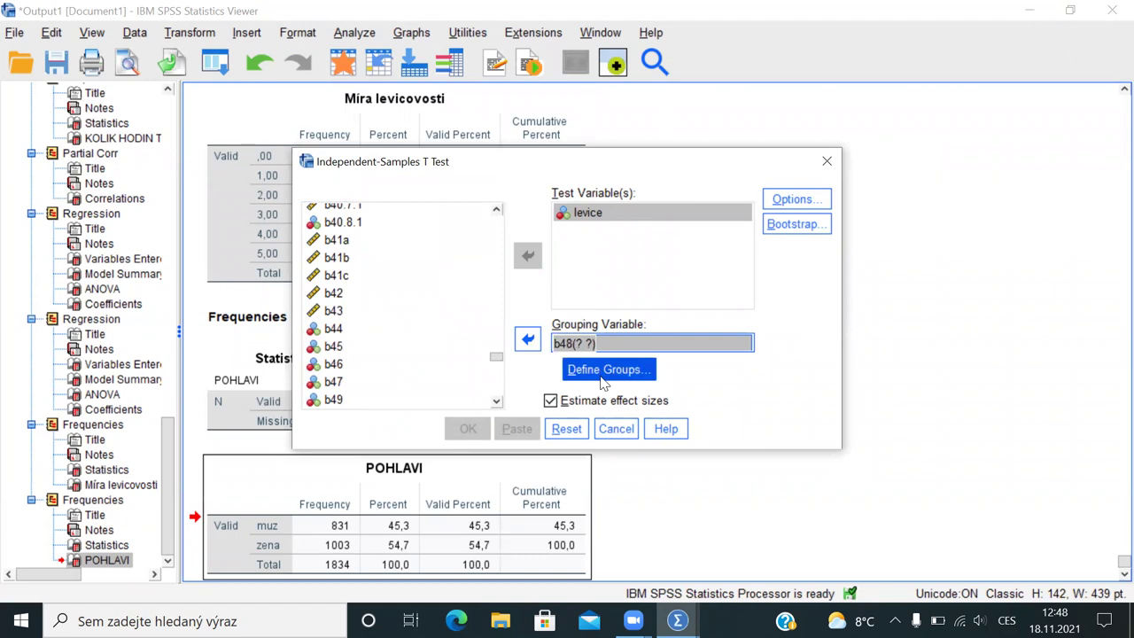
right_click(605, 345)
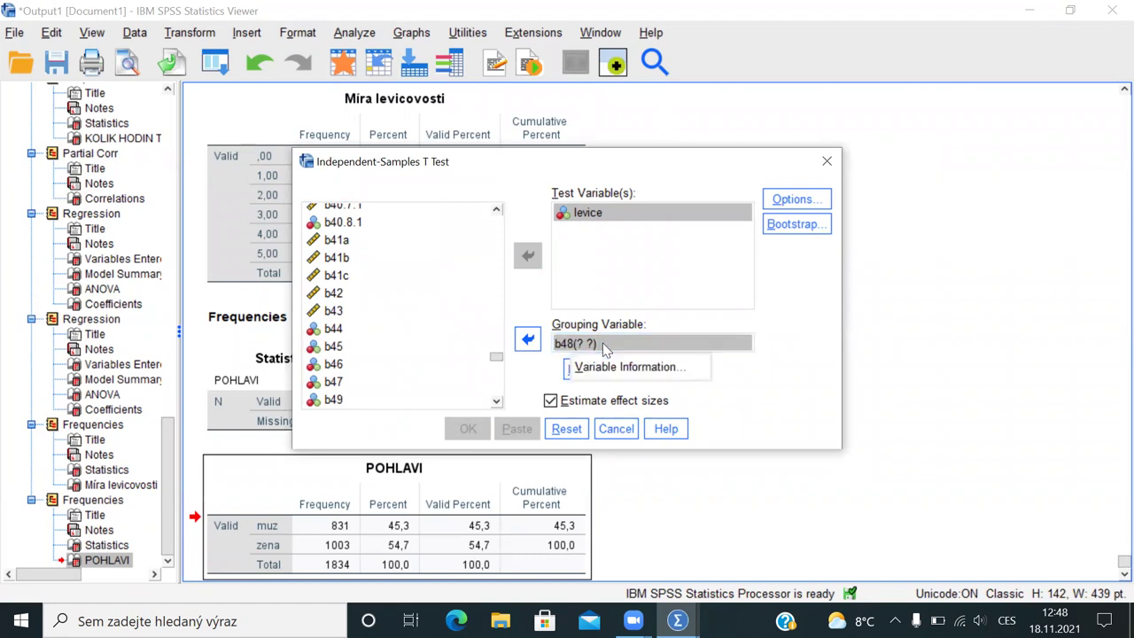
left_click(618, 369)
left_click(928, 454)
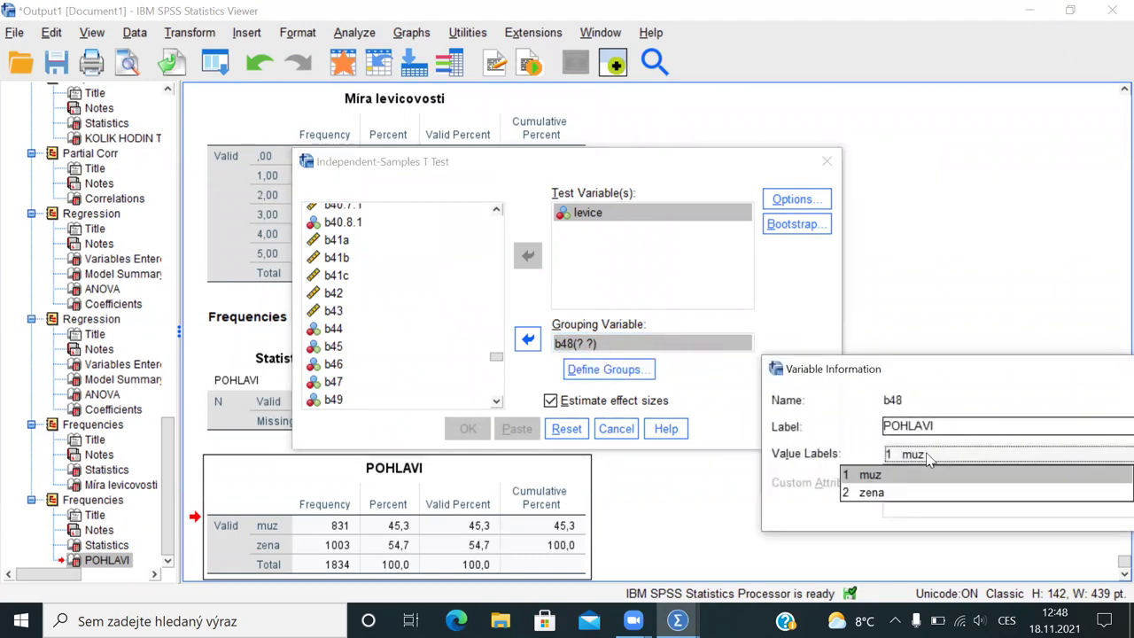
left_click(886, 478)
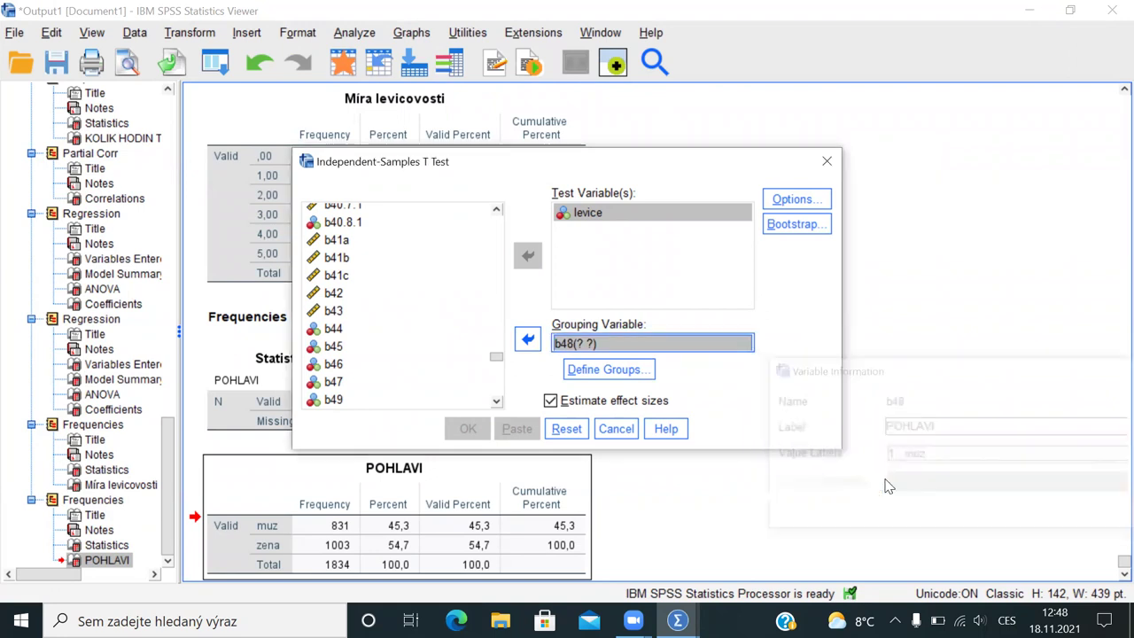
left_click(605, 369)
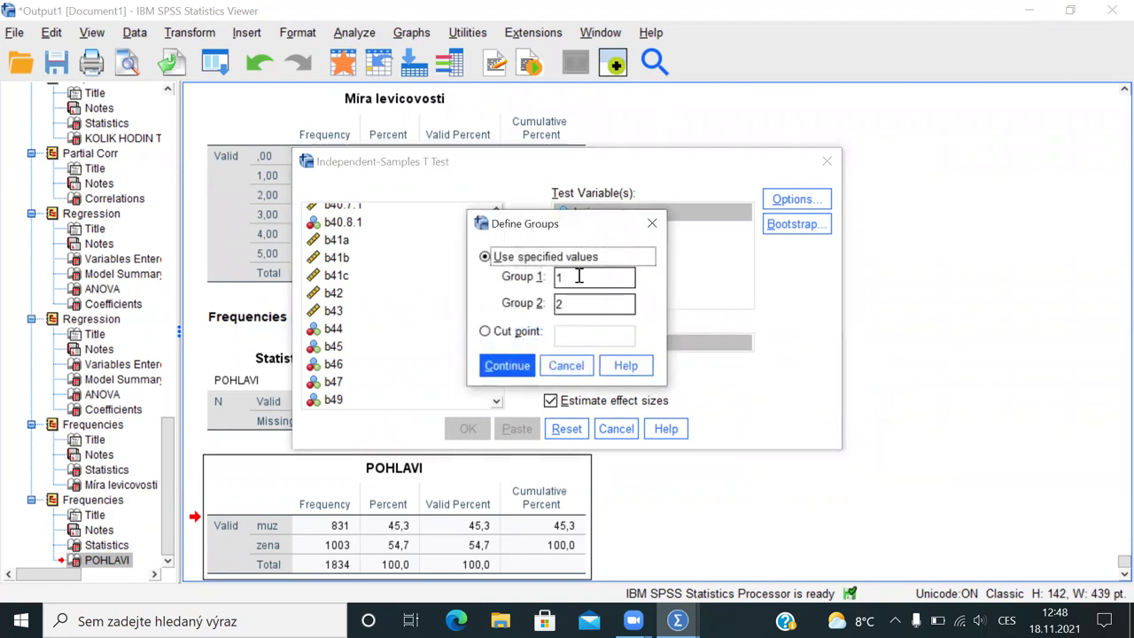
left_click(521, 367)
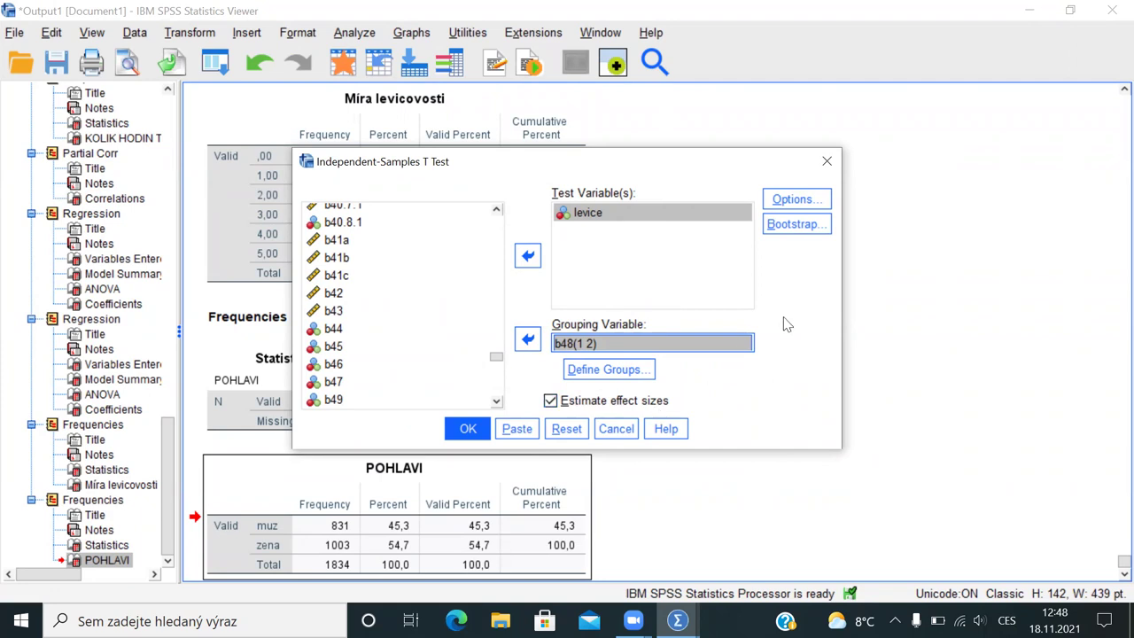
Step: Paste the T-TEST command into the syntax file, and review its GROUPS, MISSING, VARIABLES and ES DISPLAY(TRUE) specifications
left_click(516, 429)
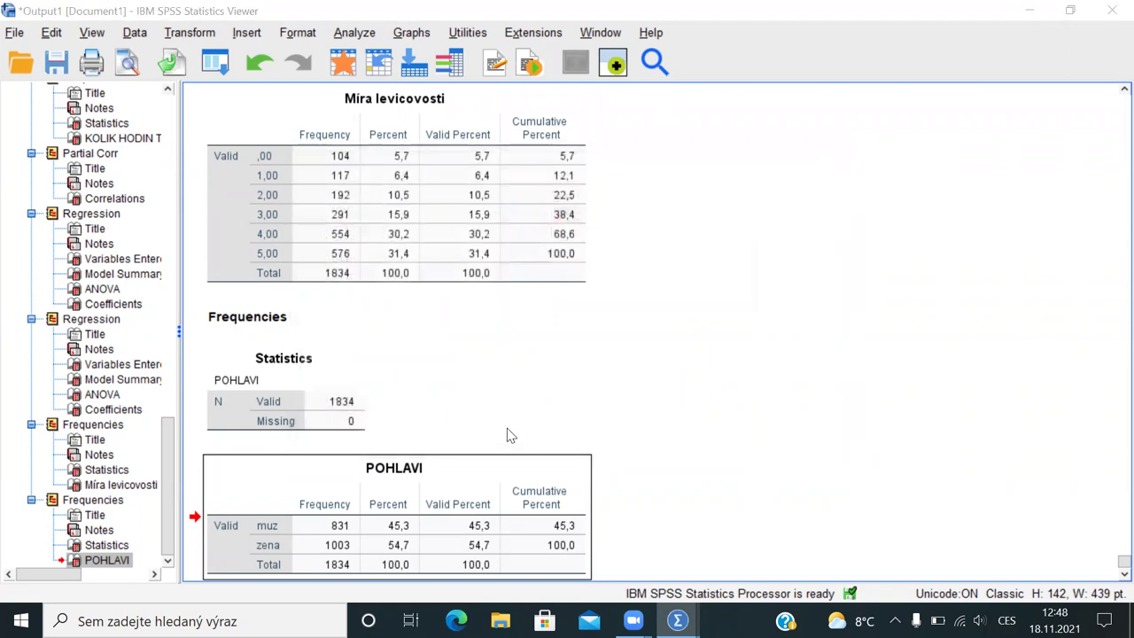
left_click_drag(334, 342, 523, 396)
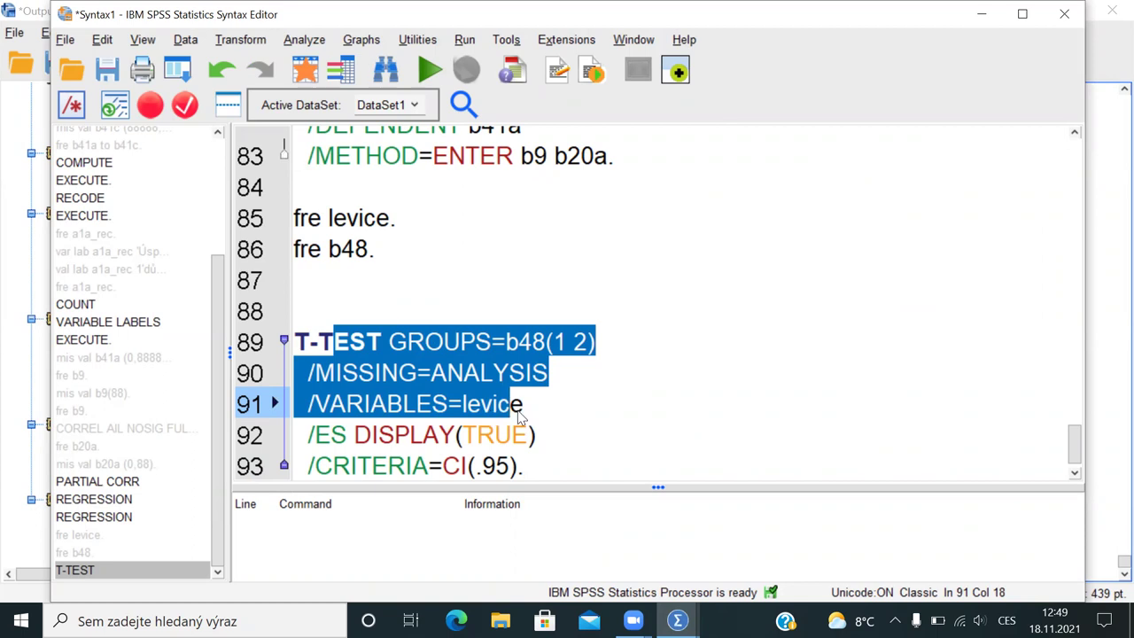
left_click_drag(316, 434, 532, 431)
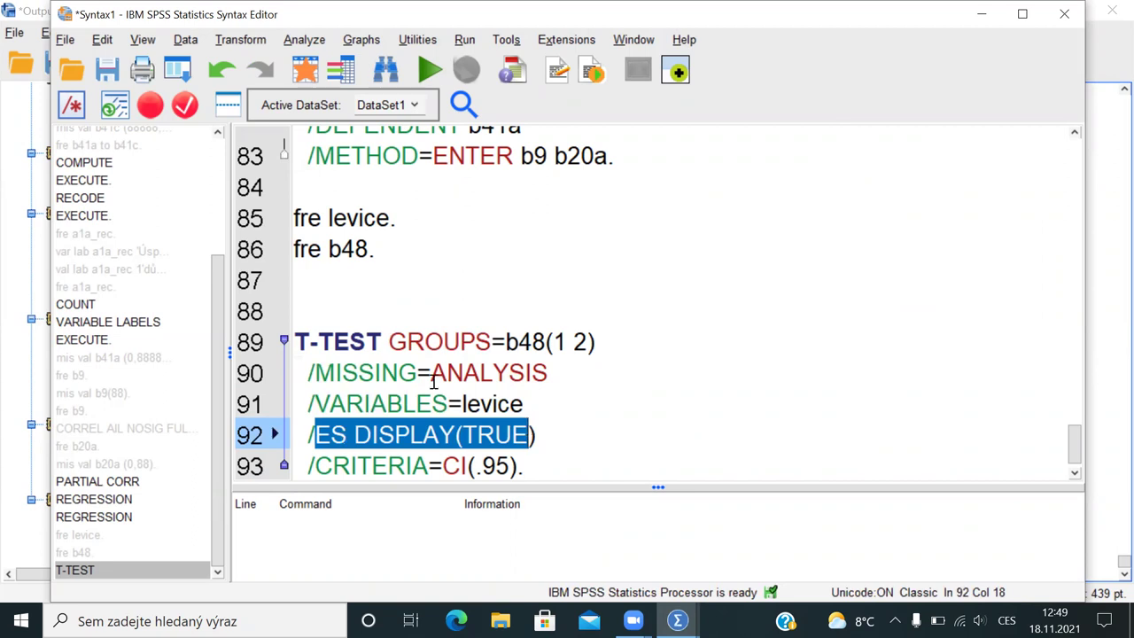
Step: Run the T-TEST command, and examine the Group Statistics and Independent Samples Test tables, including the confidence interval of the difference
left_click_drag(384, 342, 449, 370)
key("ctrl+r")
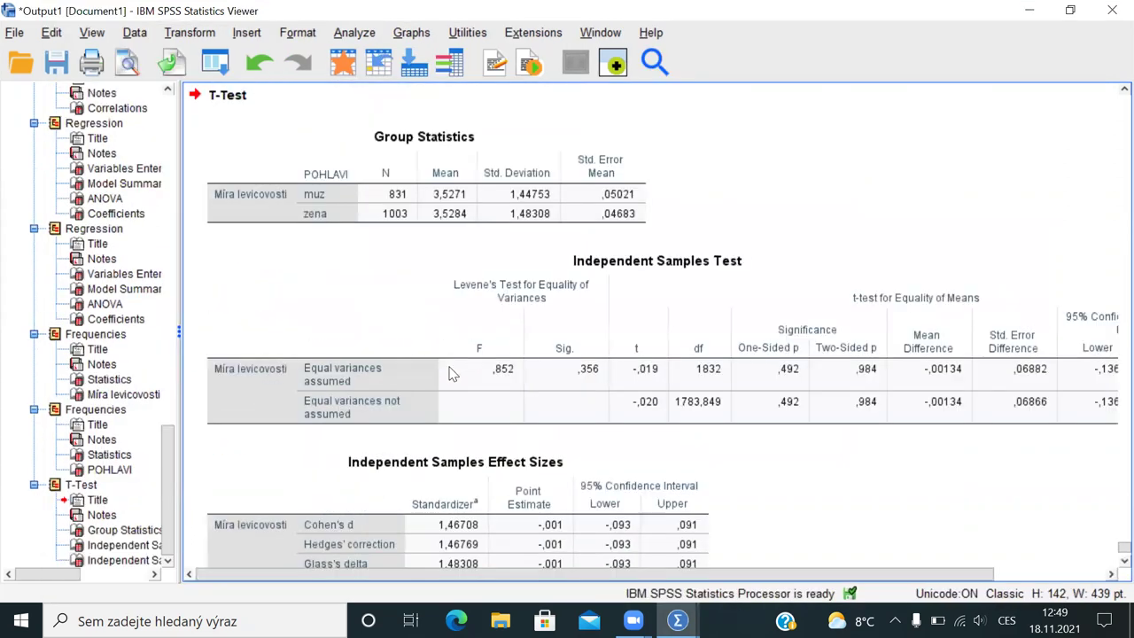
left_click(447, 209)
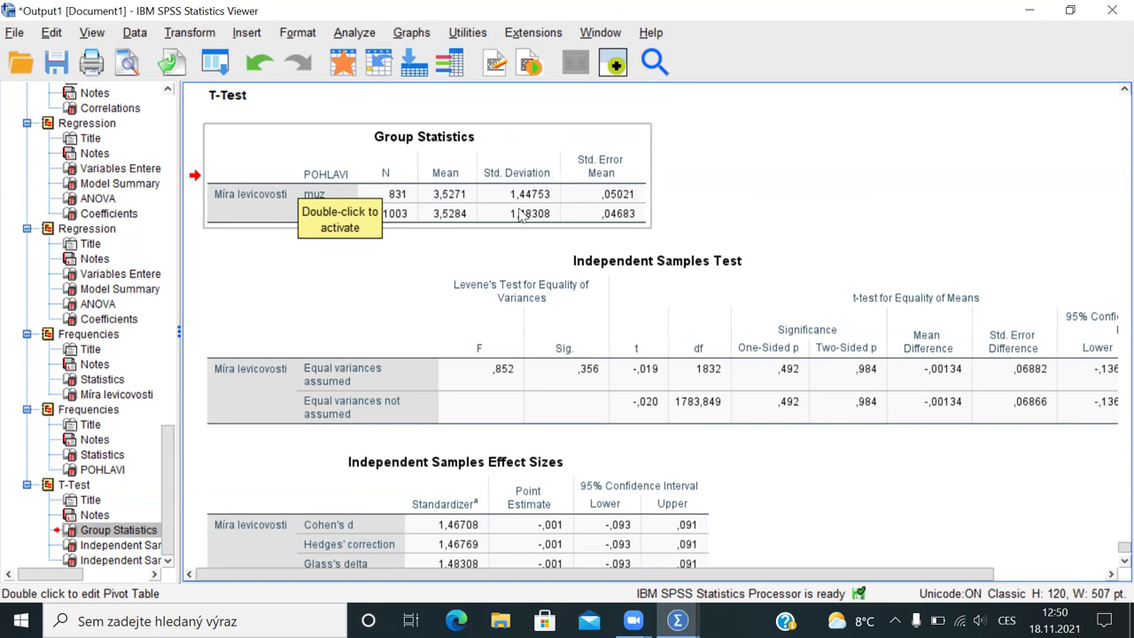
left_click(539, 330)
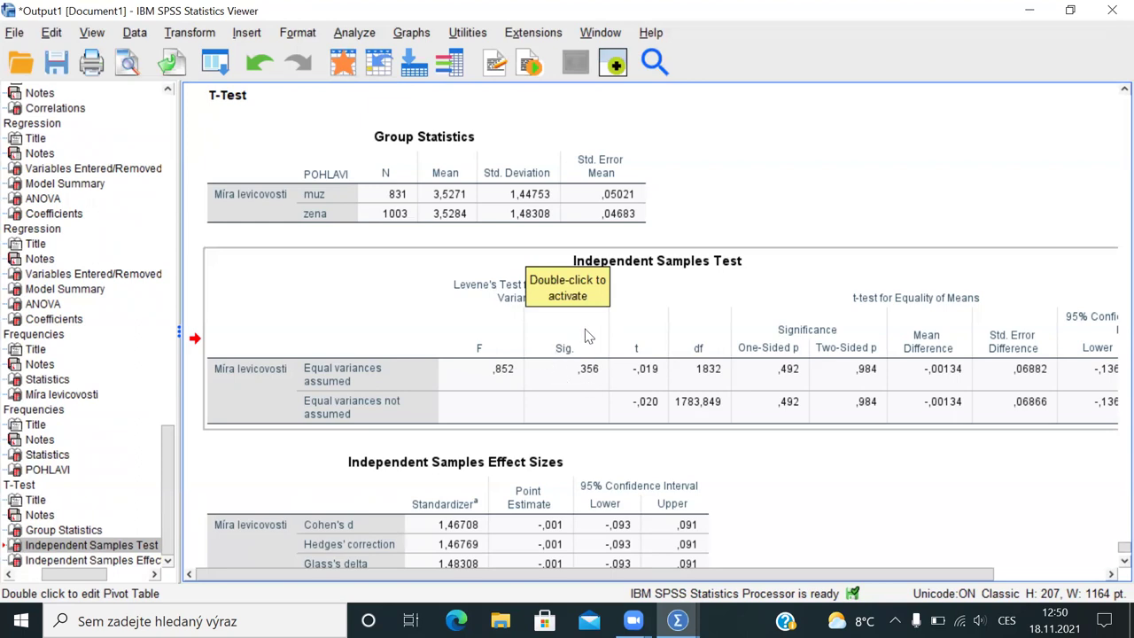
left_click(479, 289)
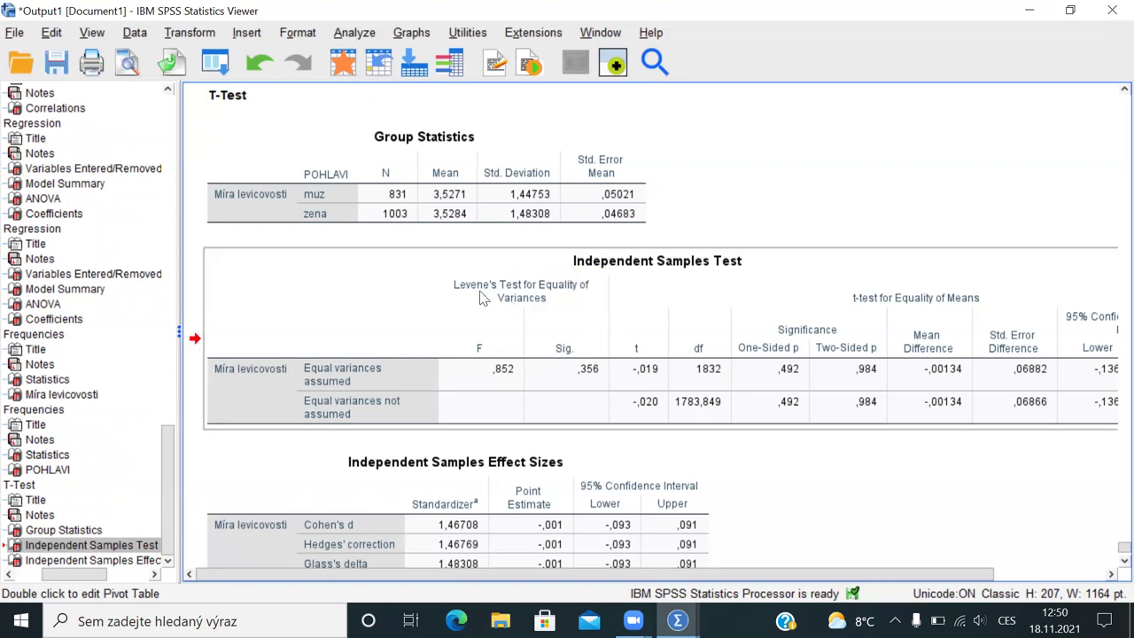
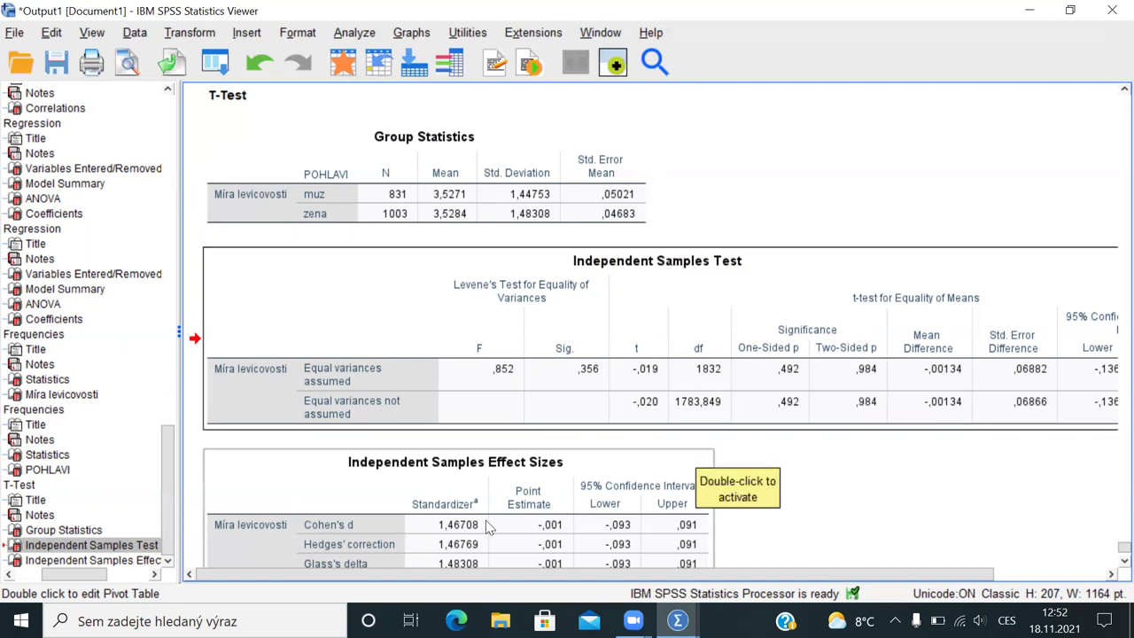
left_click_drag(312, 577, 423, 577)
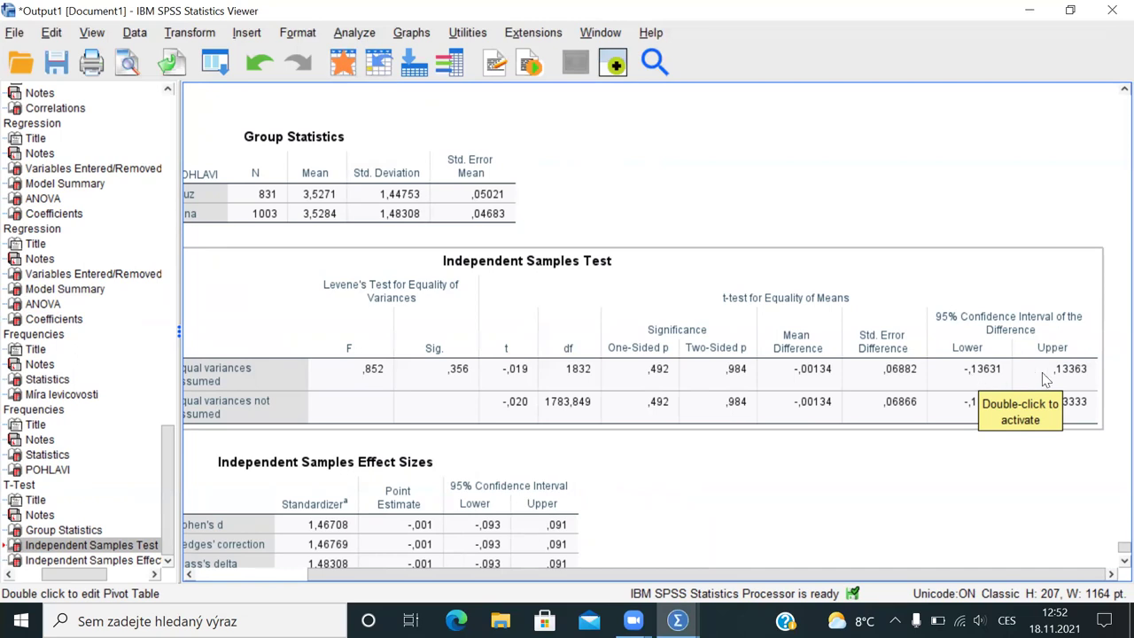
left_click_drag(330, 574, 202, 567)
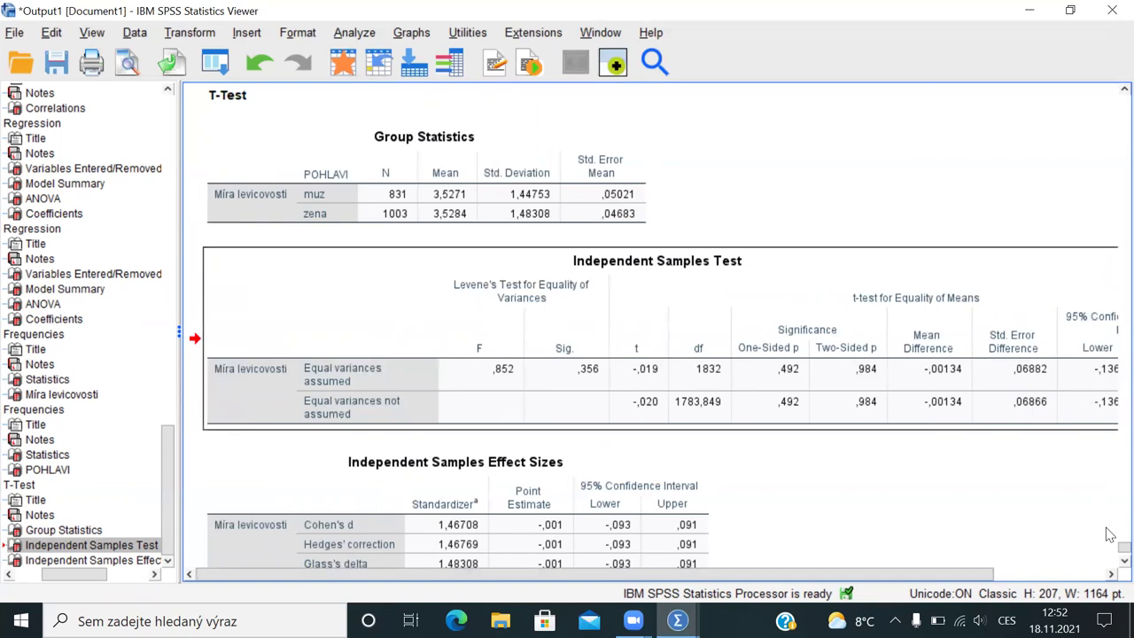
Step: Examine the Independent Samples Effect Sizes table, and compare it with the t-test significance and the group means
left_click(394, 523)
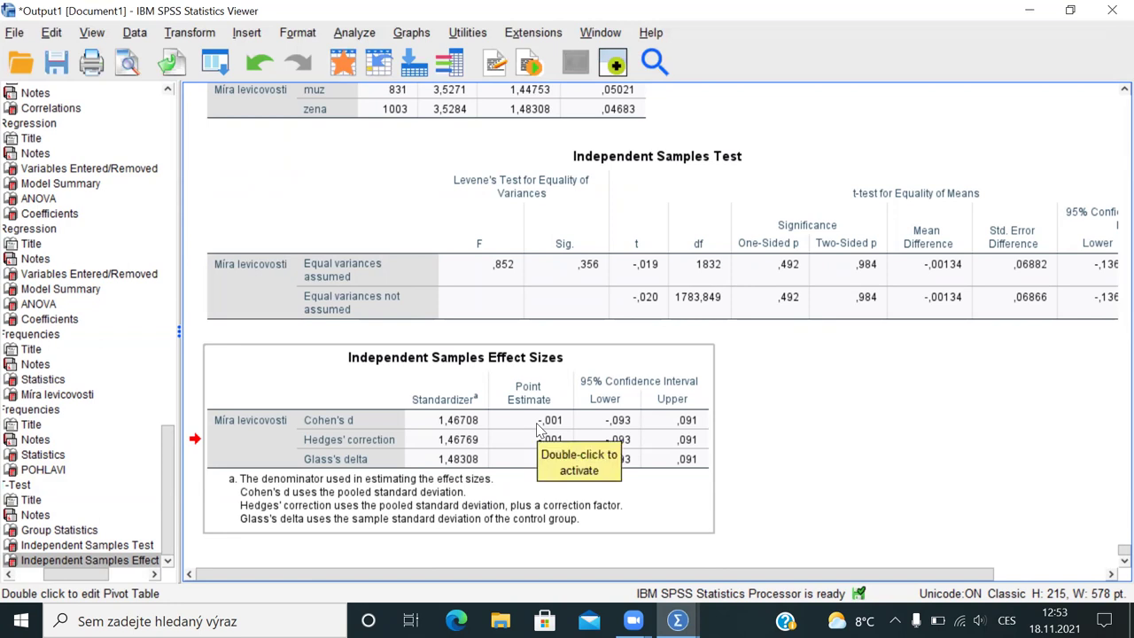
scroll(1109, 94, "up", 3)
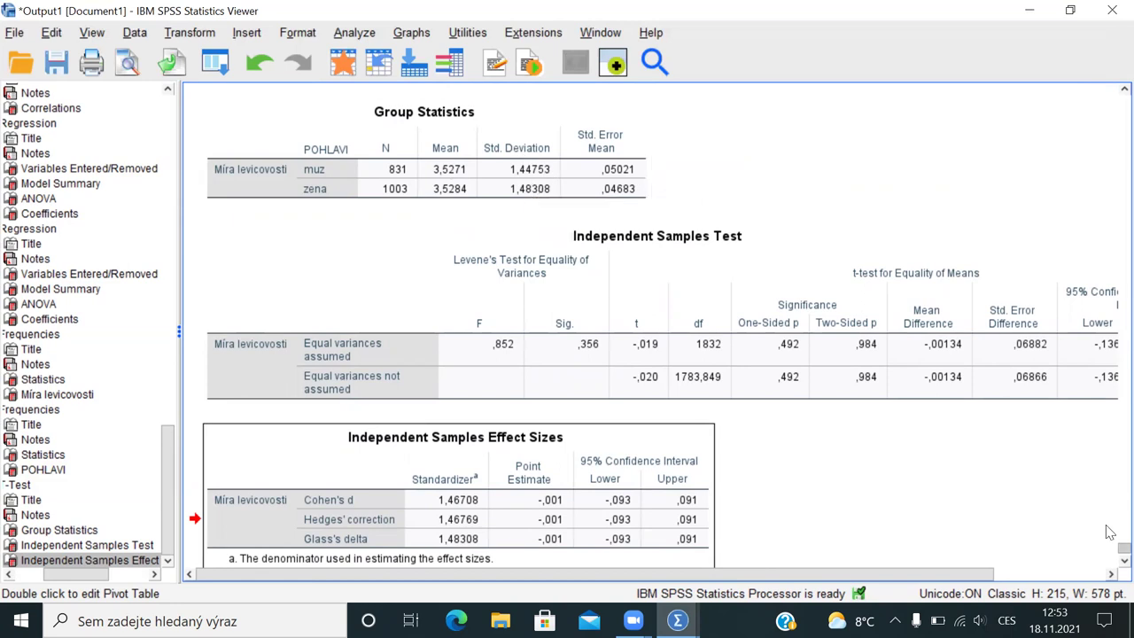
scroll(1109, 531, "down", 3)
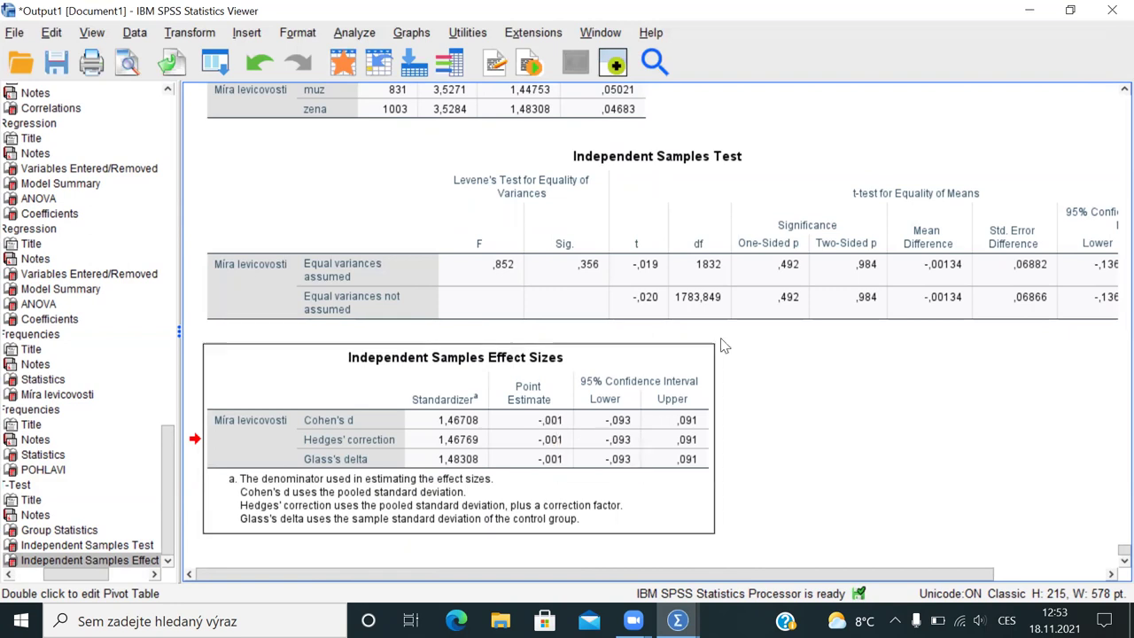
left_click(808, 276)
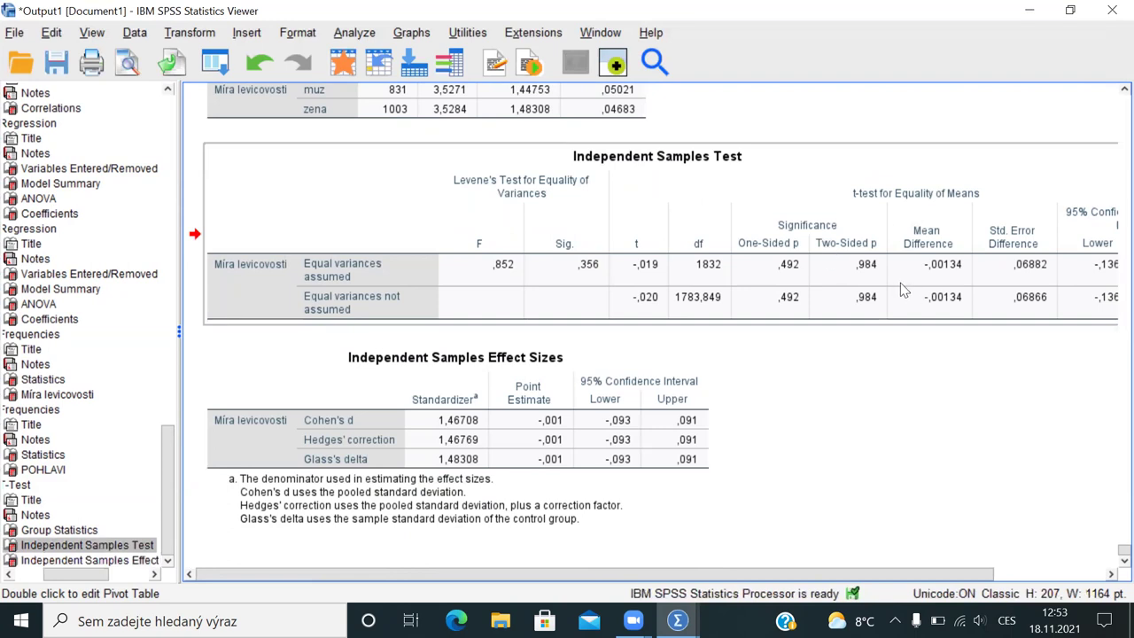
left_click(567, 435)
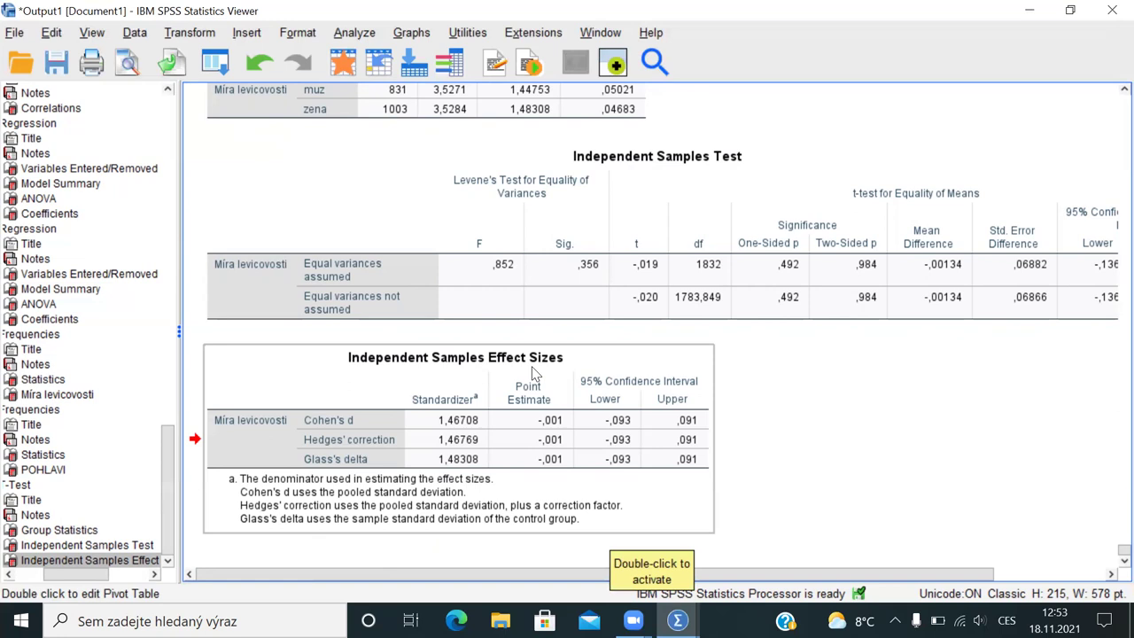
left_click(386, 98)
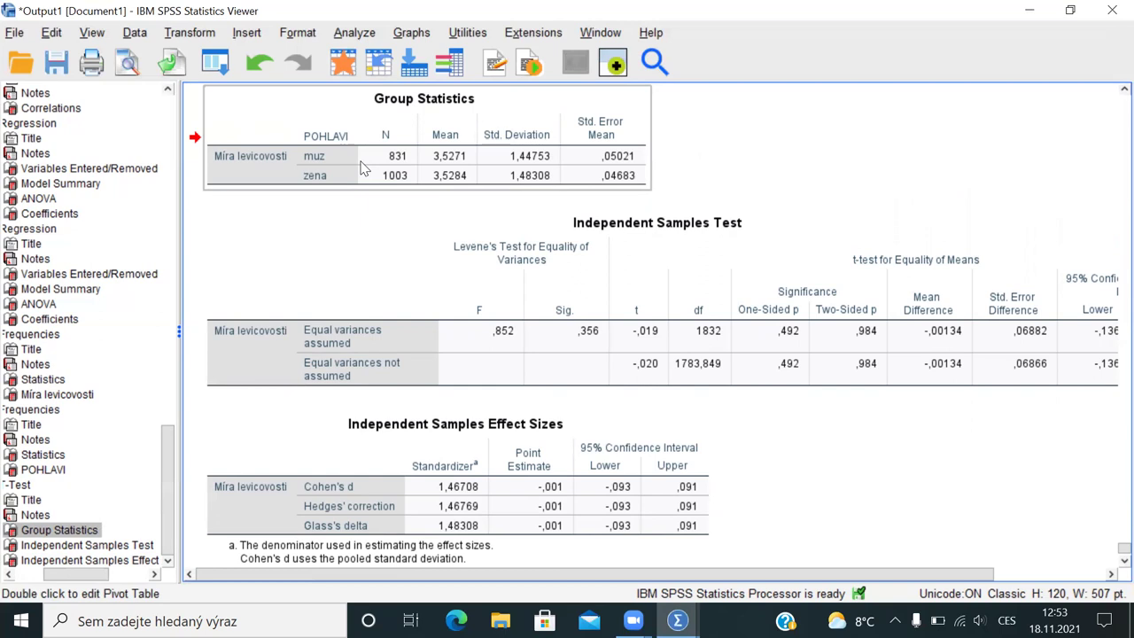
Step: Add the command "fre b8." below the t-test in the syntax file, run it, and review the education categories
key("alt+Tab")
key("alt+Tab")
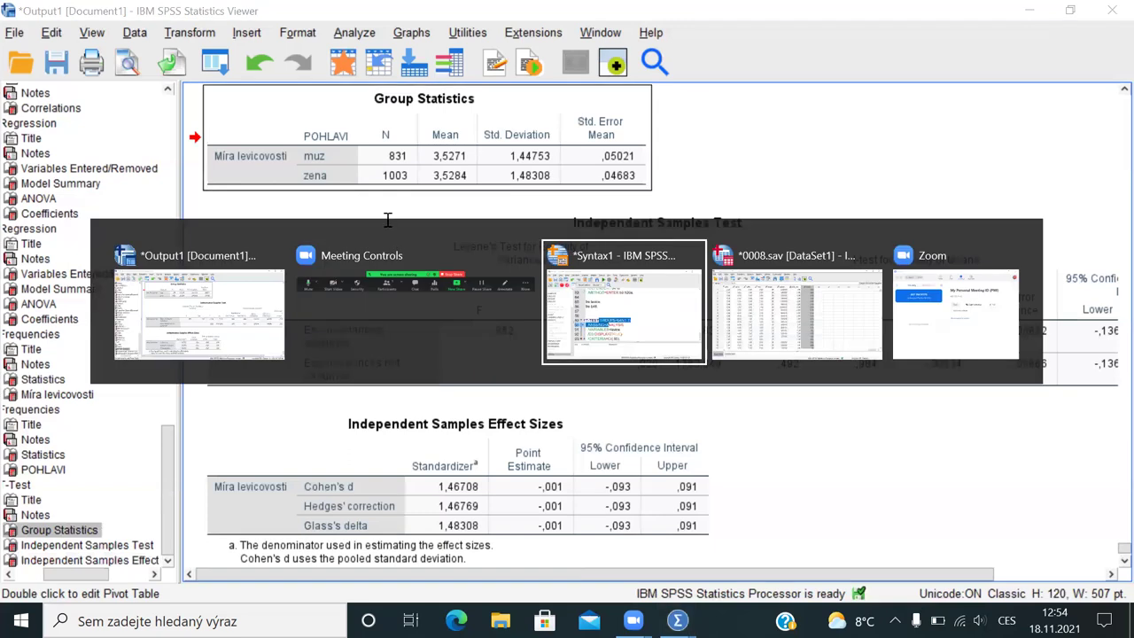
left_click(564, 461)
key("Return")
key("Return")
type("f")
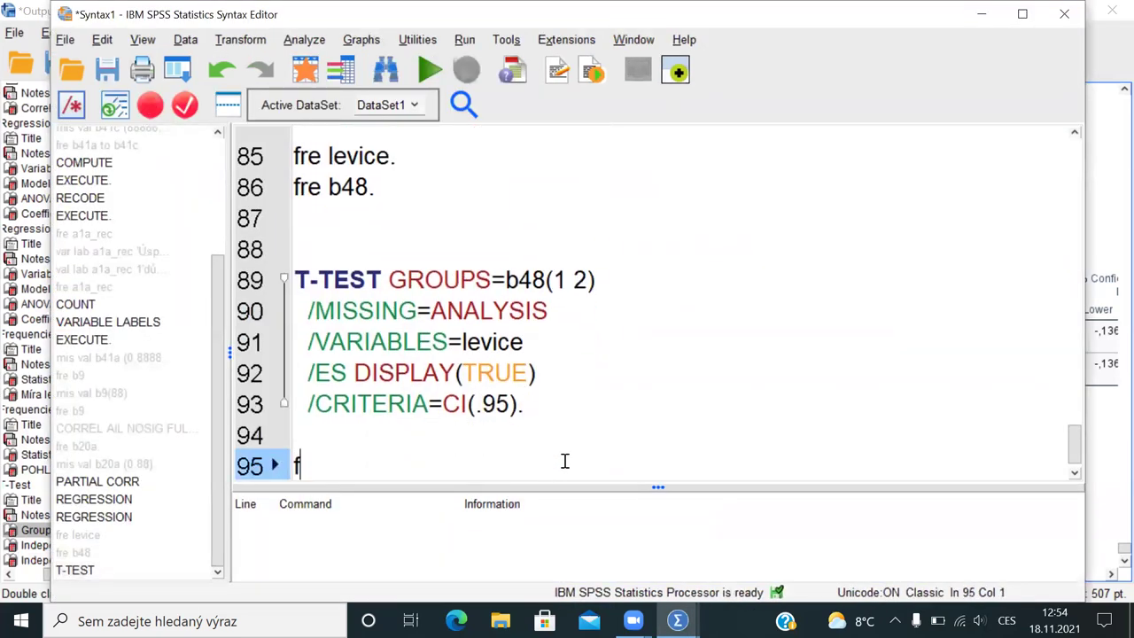
type("re b8.")
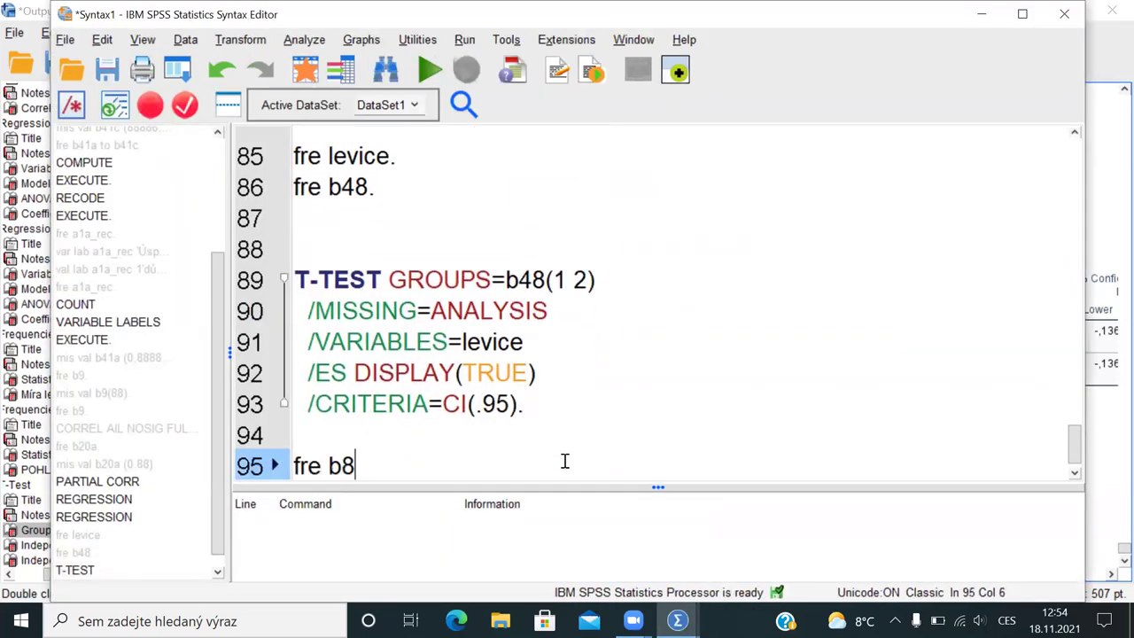
key("shift+Left")
key("shift+Left")
key("ctrl+r")
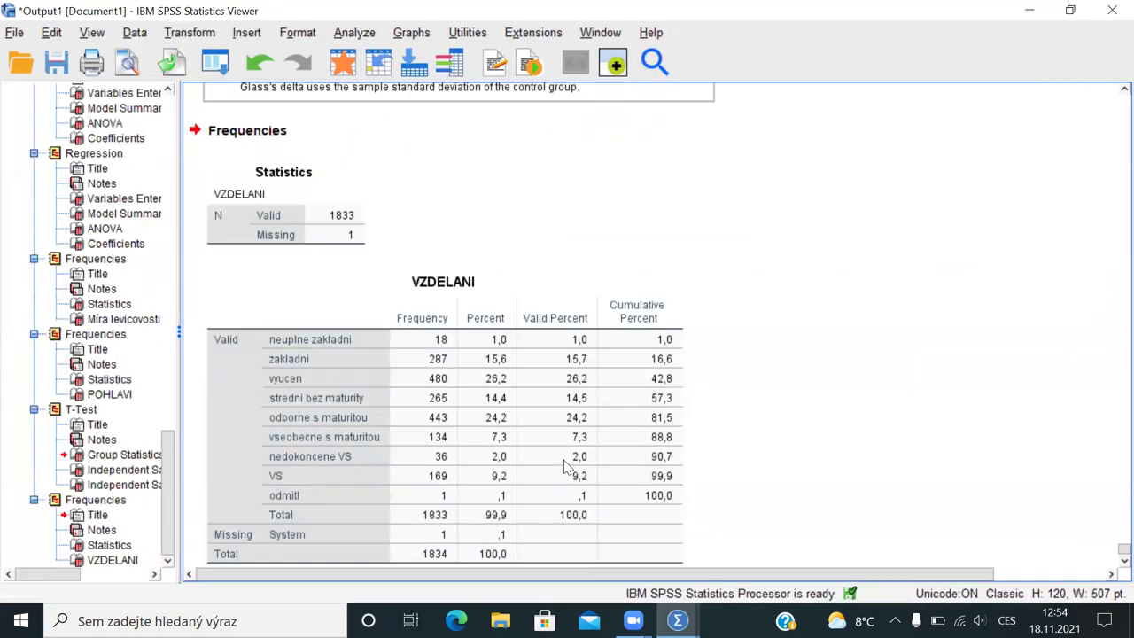
left_click(418, 379)
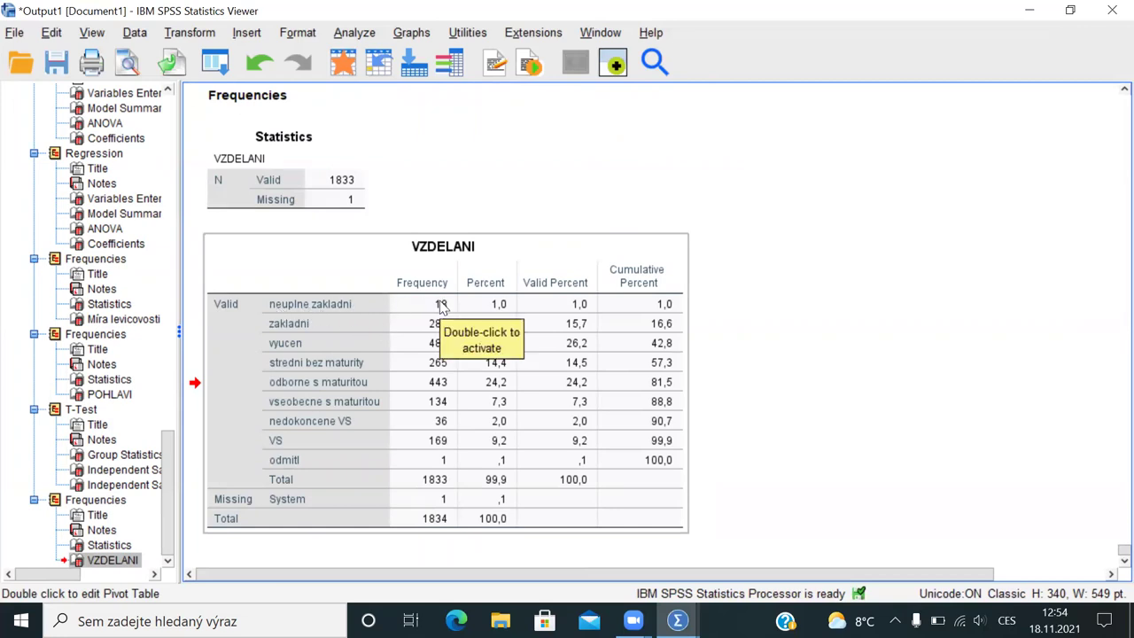
left_click(438, 446)
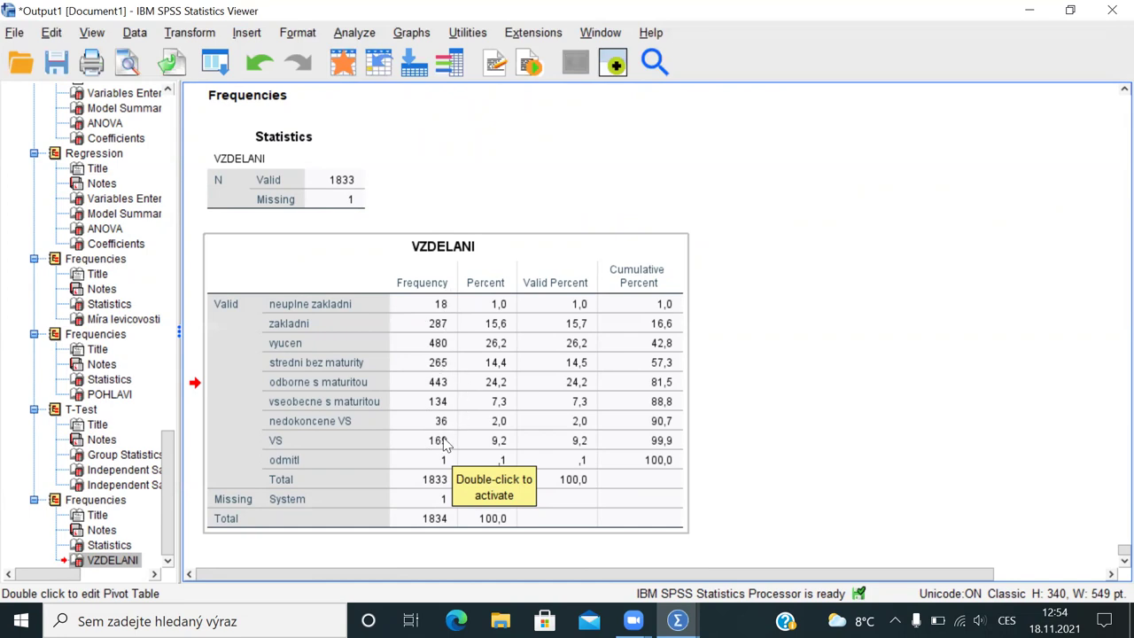
Step: Start a recode command for b8 with vzdel as the target variable, mapping values 1 and 2 to 1
key("alt+Tab")
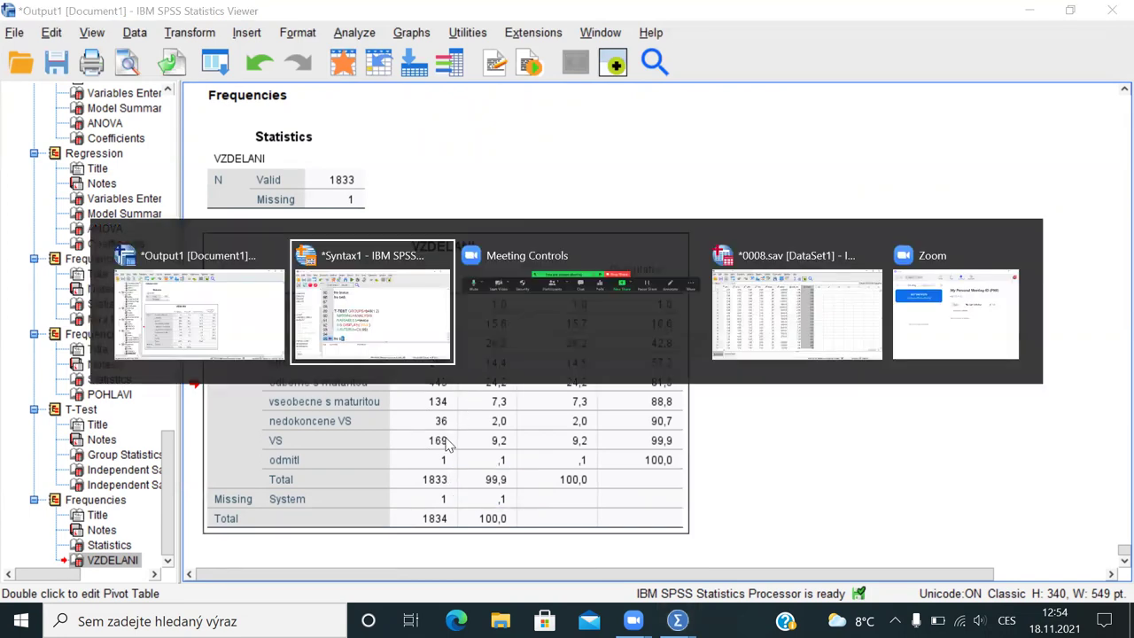
key("Return")
key("Return")
type("recode b")
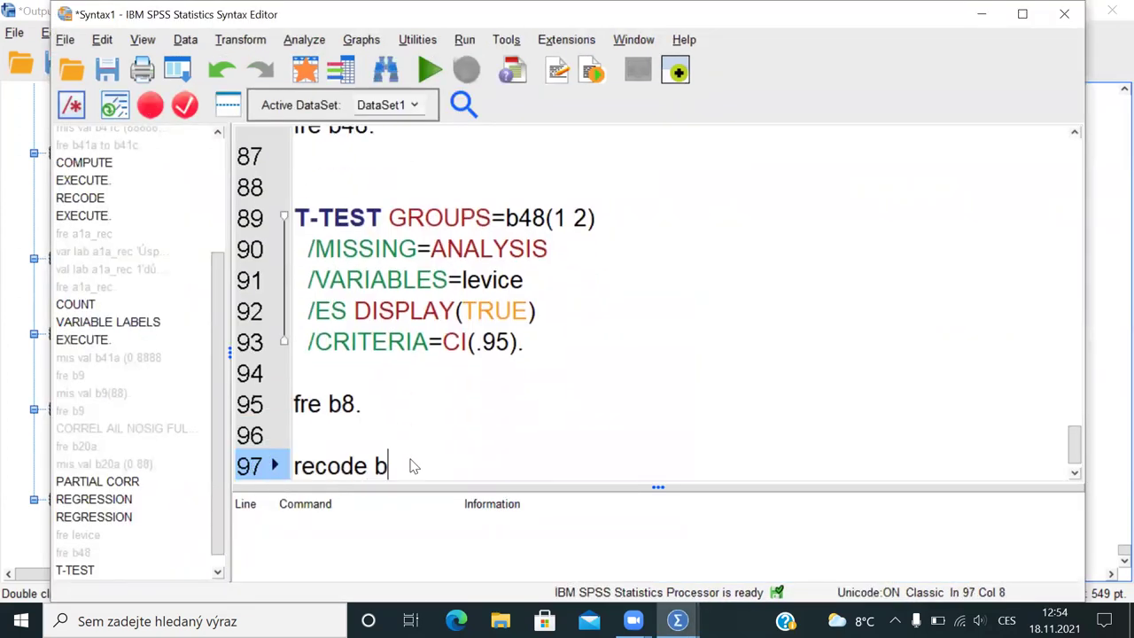
type("8 into")
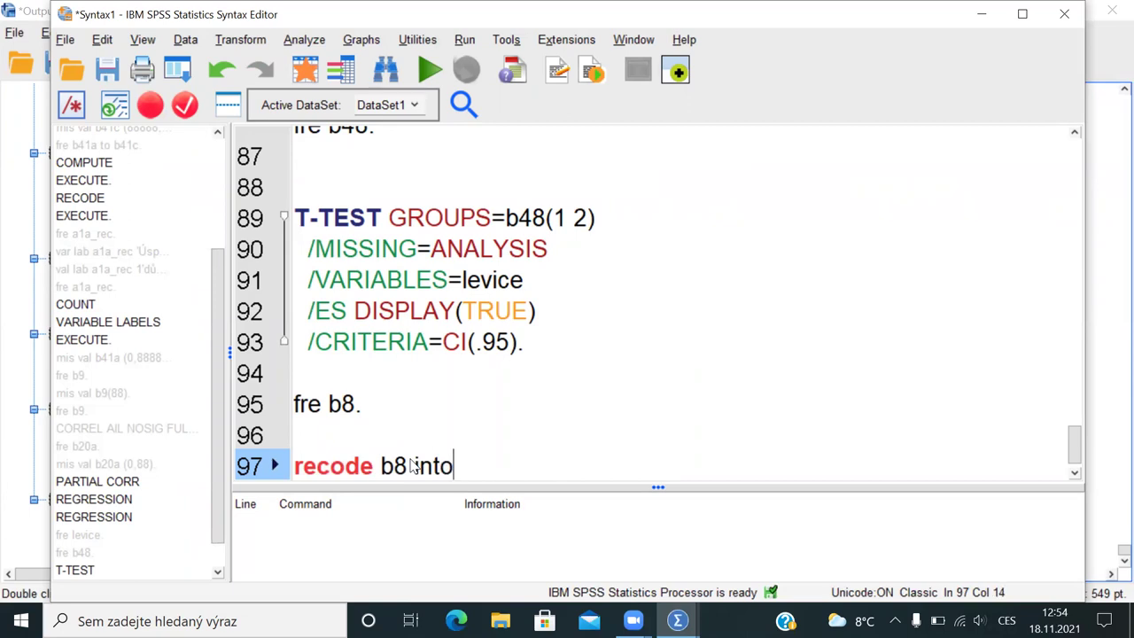
type(" (vzdel.")
key("Left")
key("Left")
key("Left")
key("Left")
key("Left")
key("Left")
type("(1 2")
key("Left")
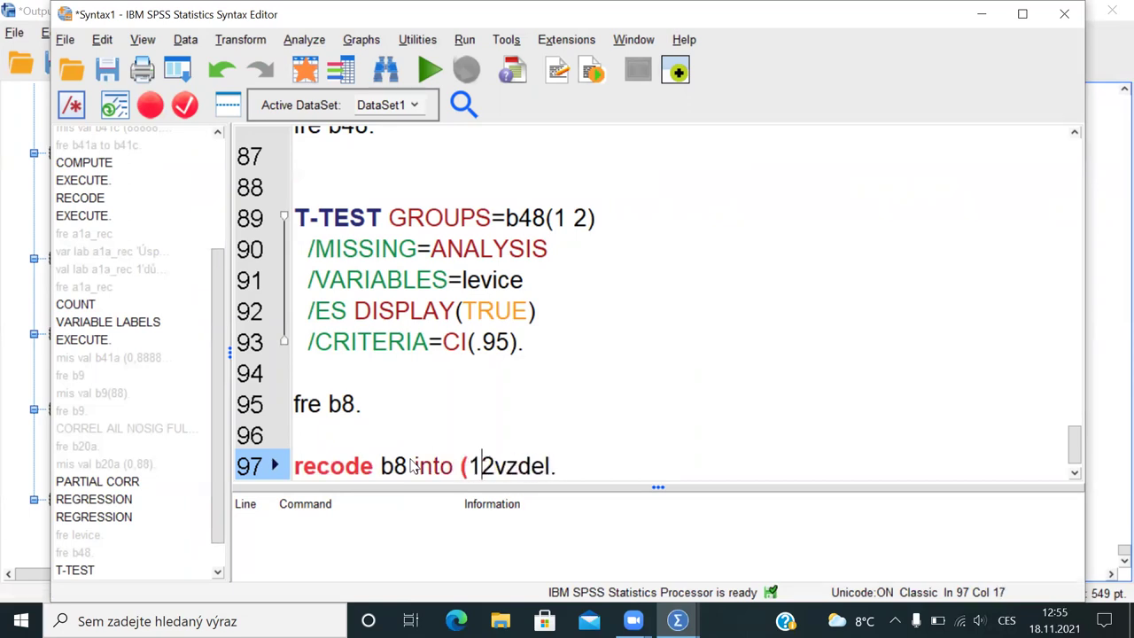
key("Right")
type("=1) (")
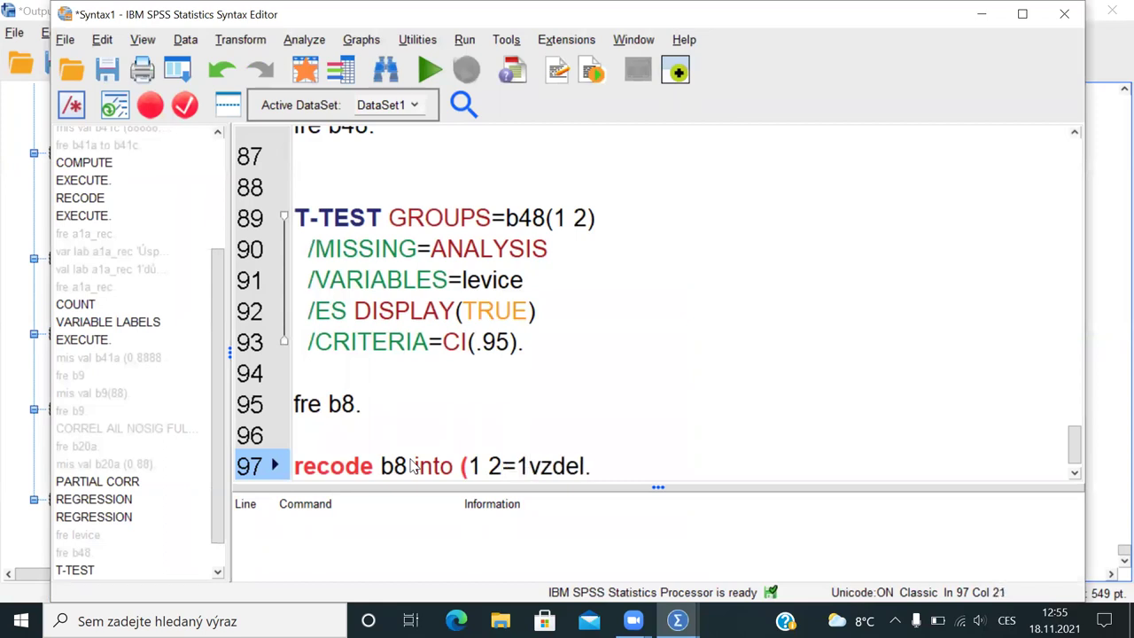
Step: Extend the recode so 3 and 4 become 2, 5 to 7 become 3, and 8 becomes 4, with "into" before vzdel
type("3 4")
key("Left")
key("Right")
type("=2) (")
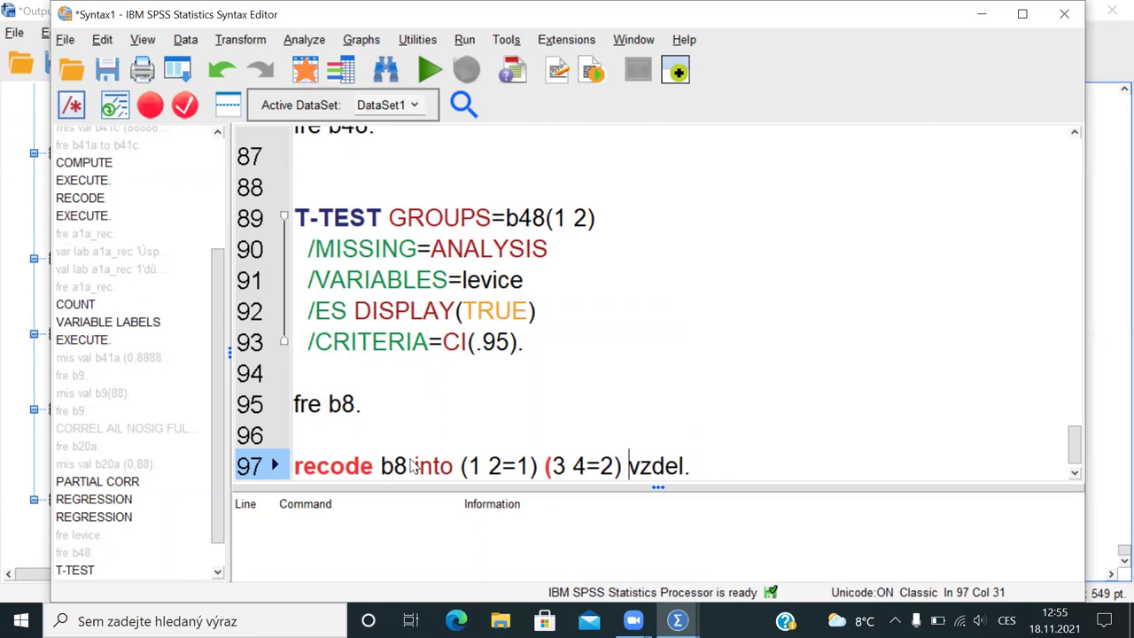
type("5 6")
key("Left")
key("Right")
type("7")
type("=3) (")
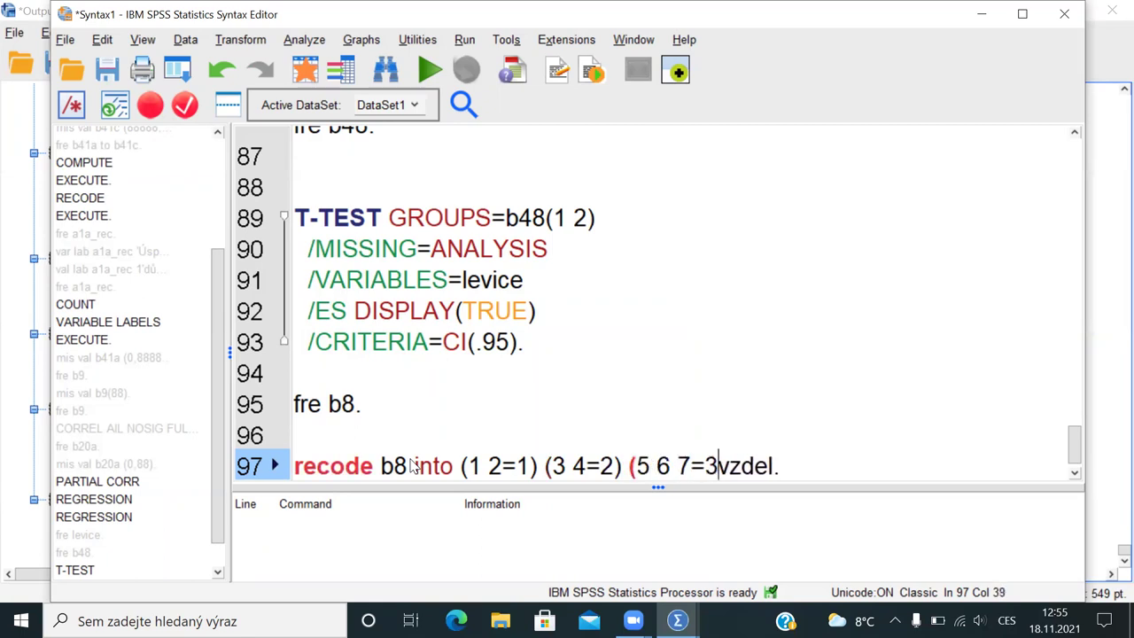
type("8=")
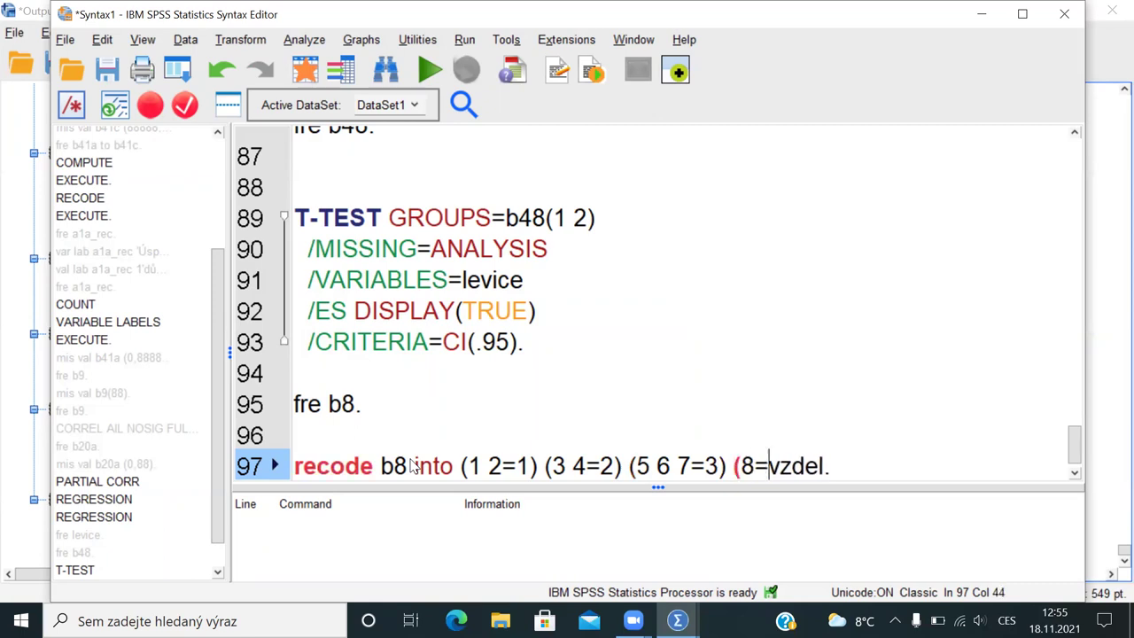
type("4) into")
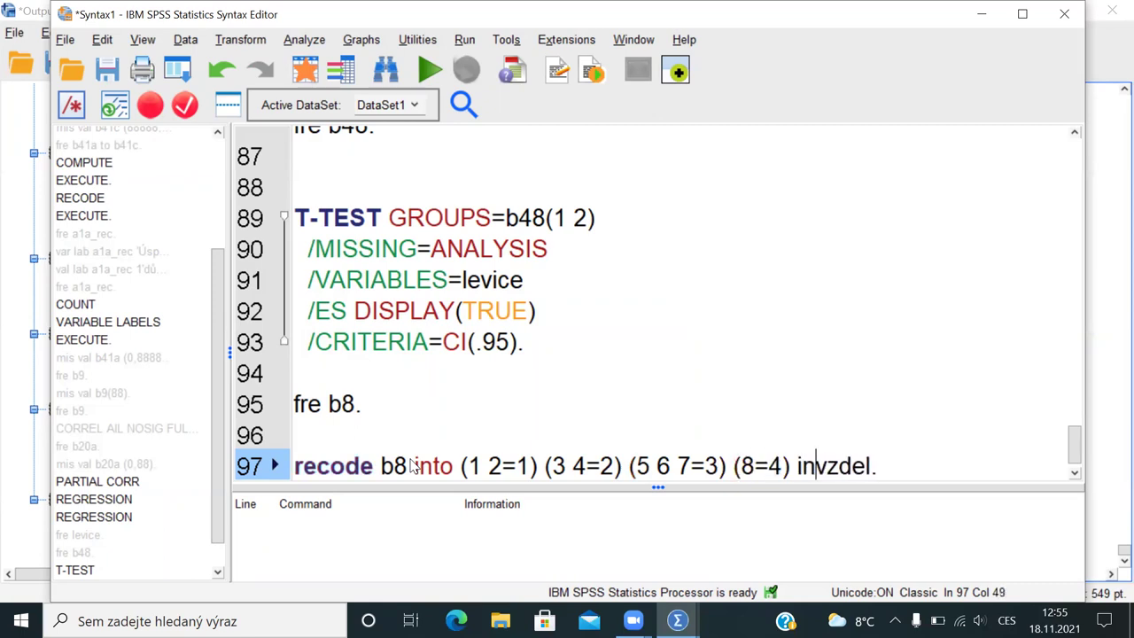
key("Right")
key("Right")
key("Right")
key("Right")
key("Right")
key("Right")
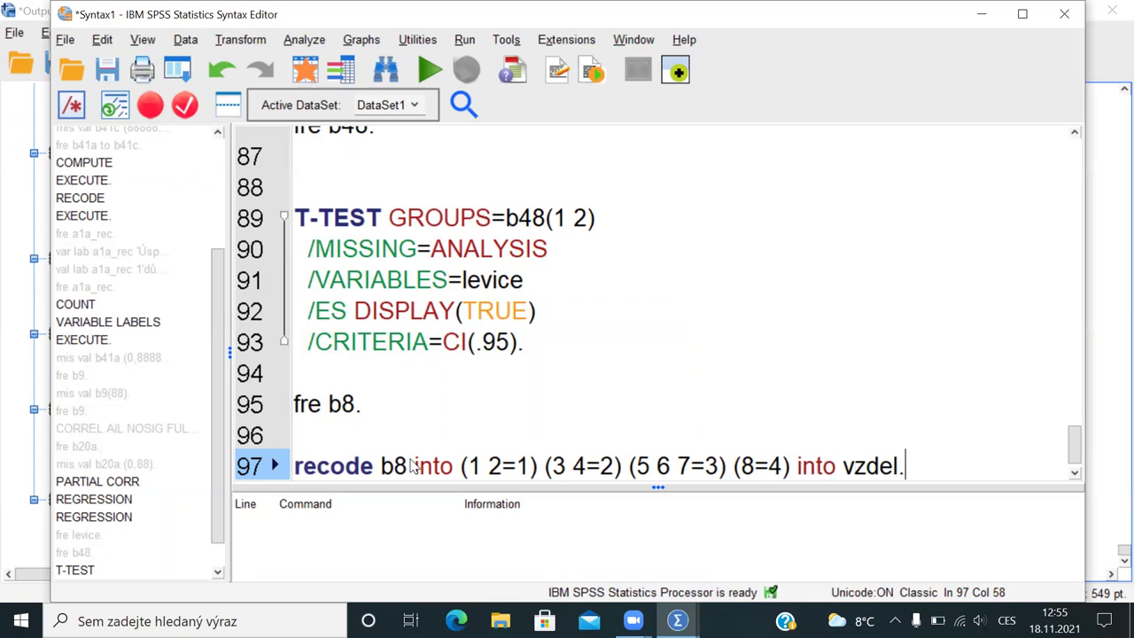
Step: Add "fre vzdel." on the line below the recode, and run both commands together
key("Return")
key("Return")
key("Up")
type("fre vz")
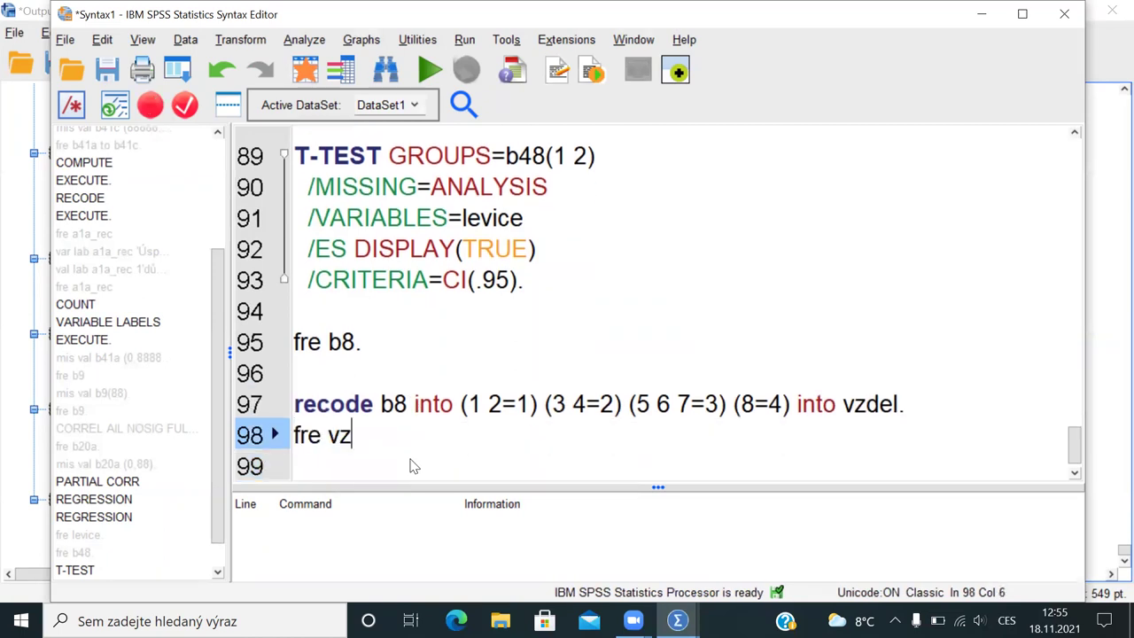
type("del.")
key("Up")
key("Up")
key("Down")
key("shift+Down")
key("shift+End")
key("ctrl+r")
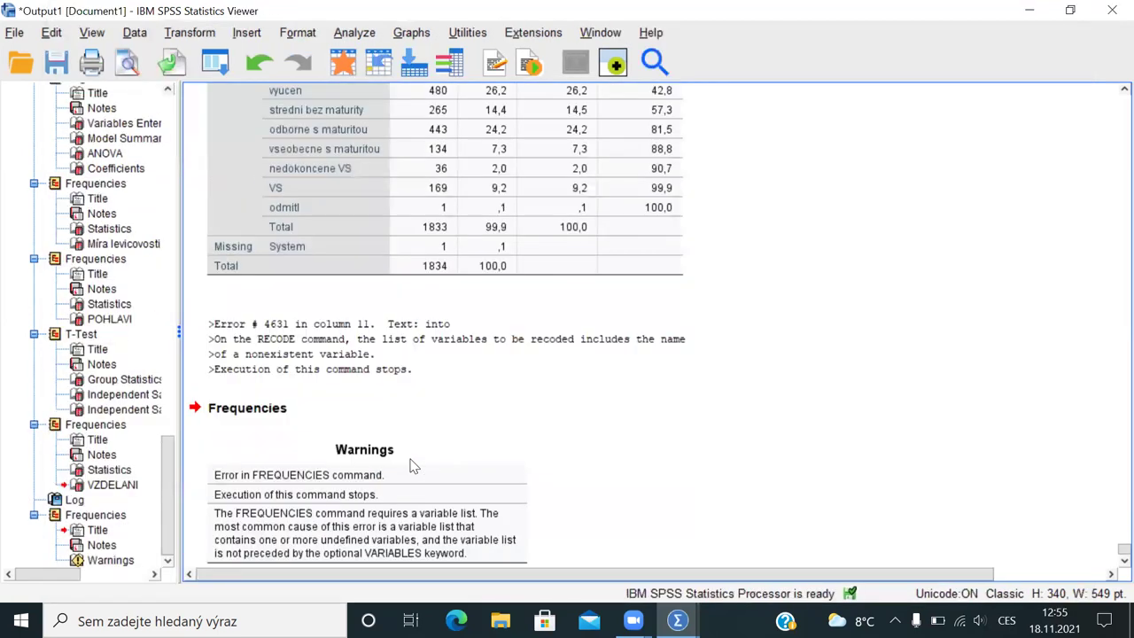
Step: Remove the superfluous "into" directly after b8 in the recode command, and rerun it with the vzdel frequencies
key("alt+Tab")
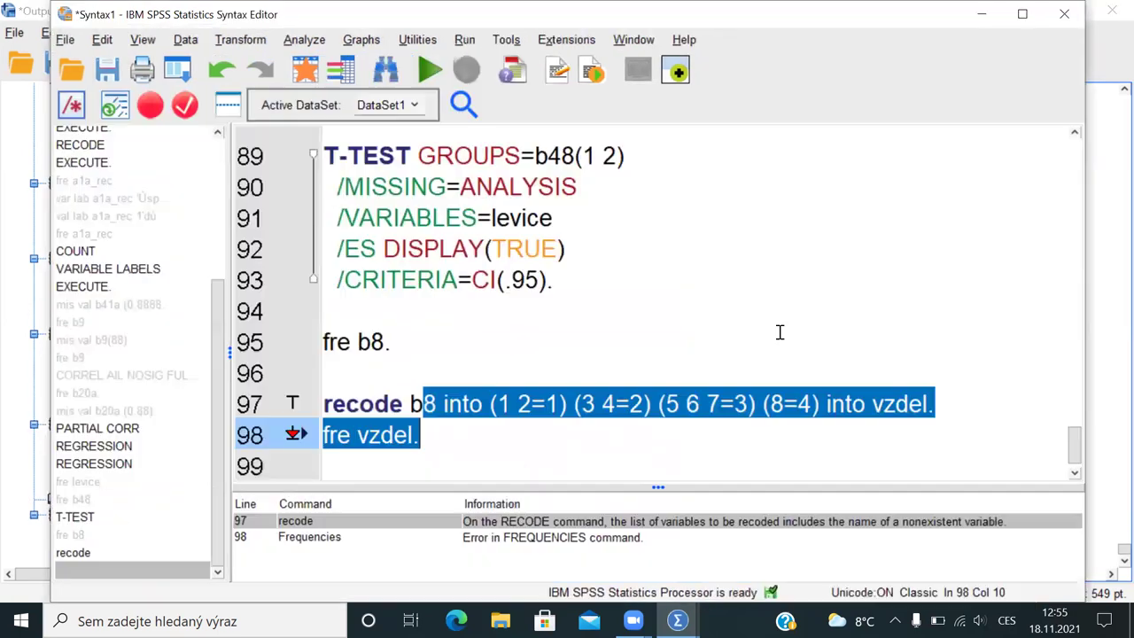
left_click(494, 404)
key("BackSpace")
key("BackSpace")
key("BackSpace")
key("BackSpace")
key("BackSpace")
key("shift+Down")
key("ctrl+r")
Step: Compare the vzdel frequency table with the original VZDELANI table to check the recoded categories
left_click(493, 407)
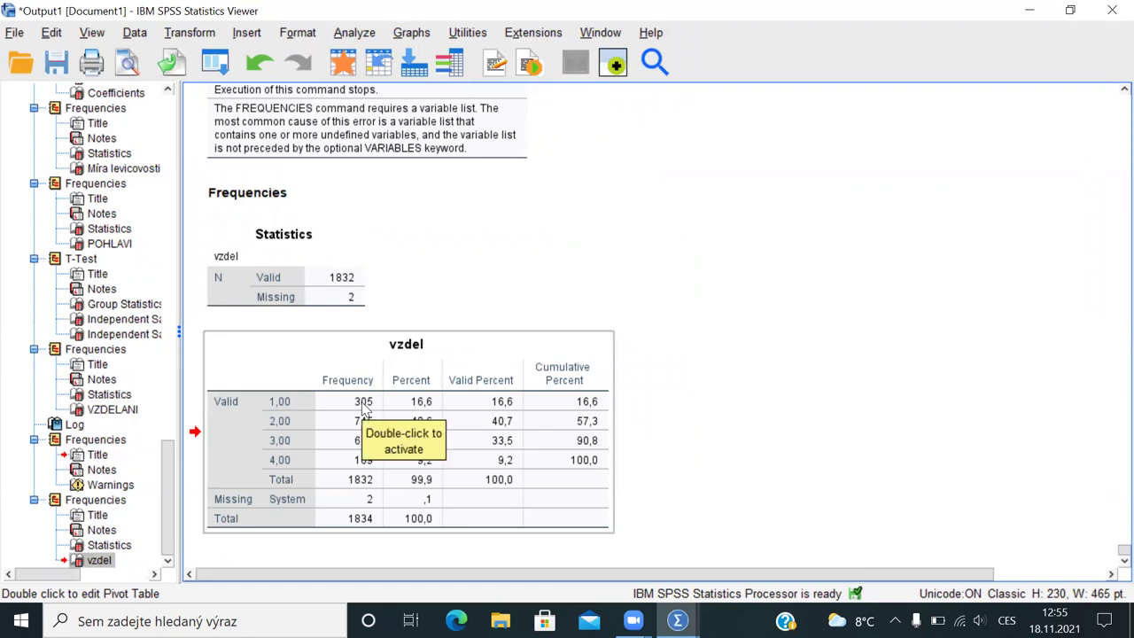
left_click(114, 411)
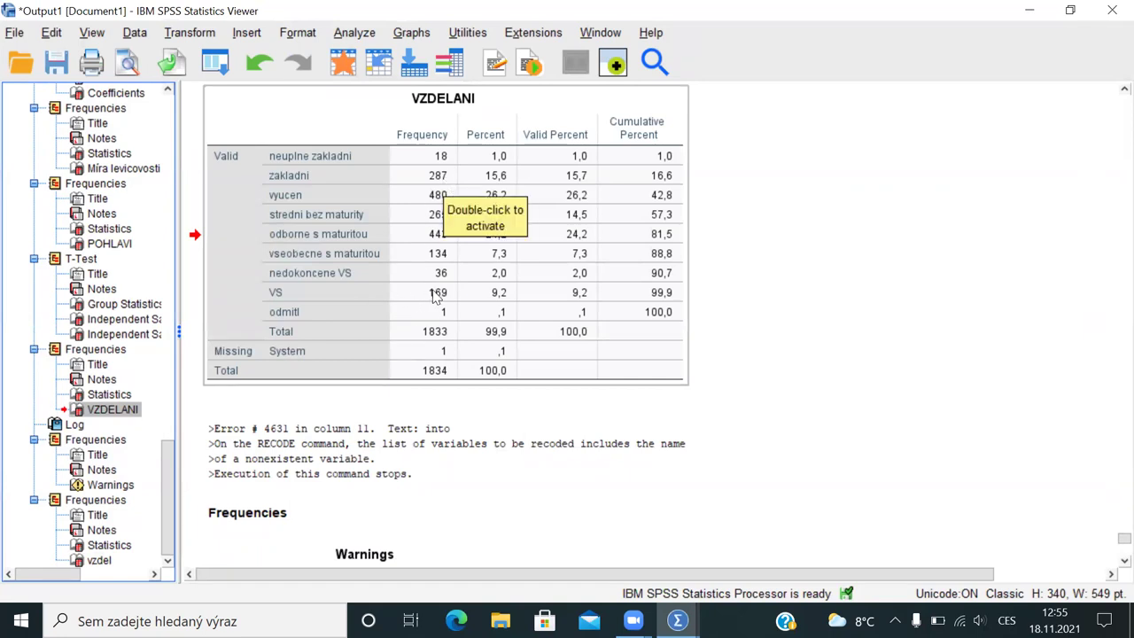
left_click(107, 560)
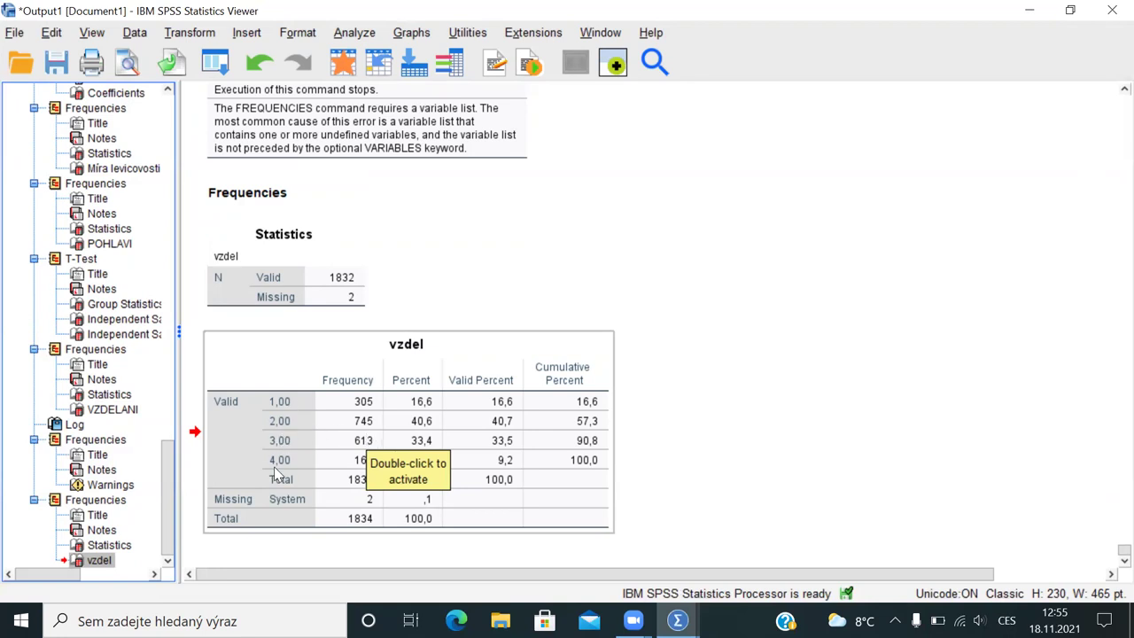
Step: Start a "val lab vzdel" command below the vzdel frequencies line, labelling value 1 as 'zš'
key("alt+Tab")
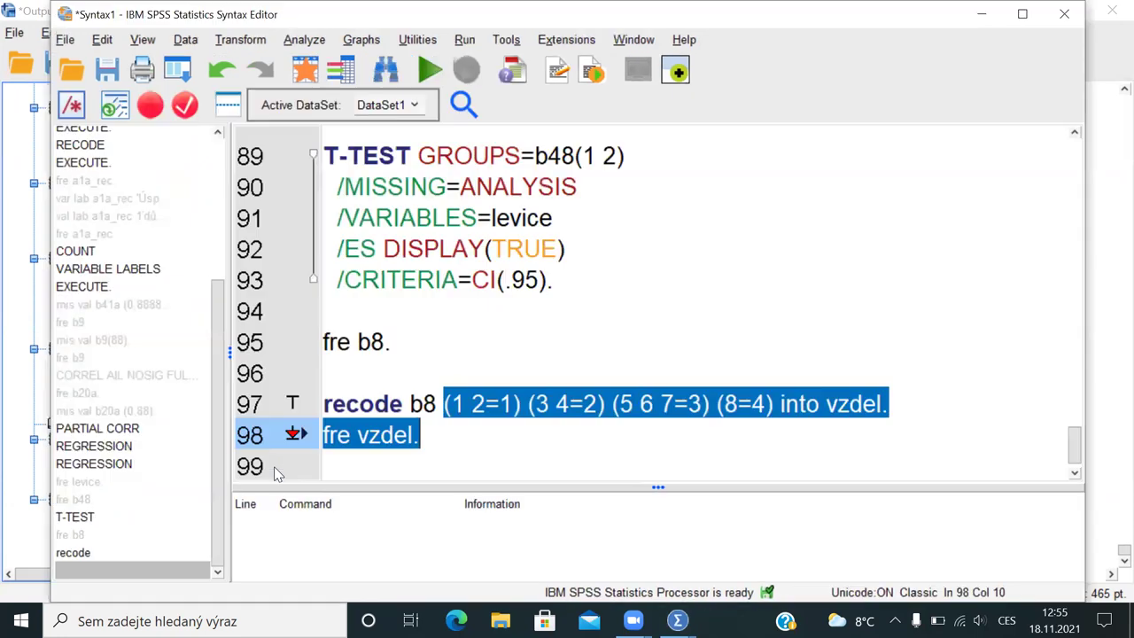
left_click(436, 451)
key("Return")
key("Return")
type("v")
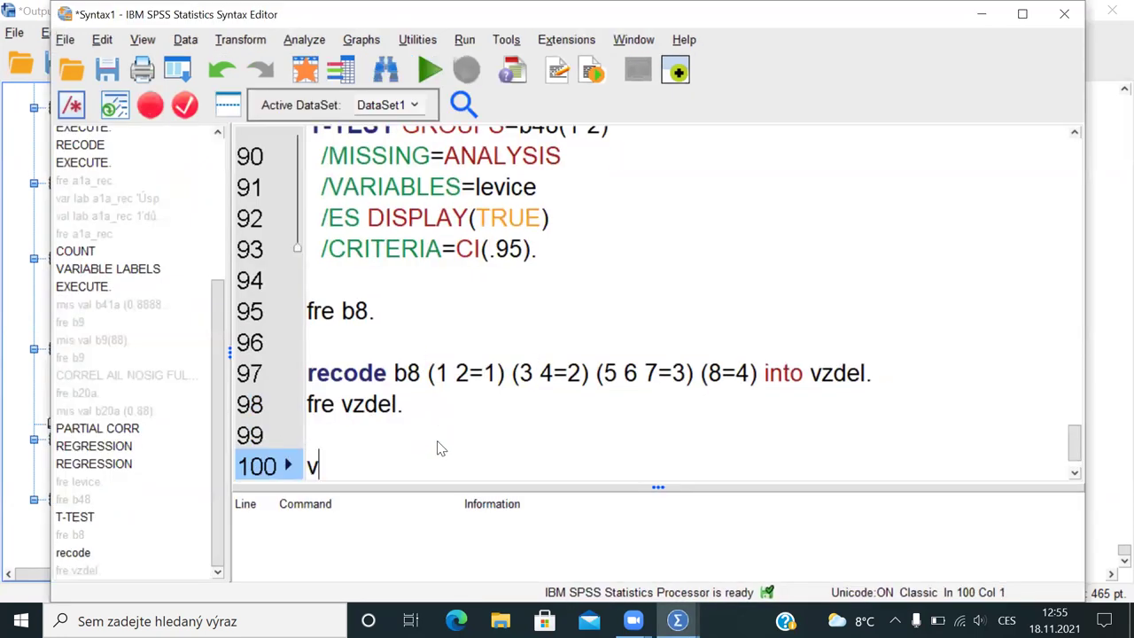
type("al lab vzdel")
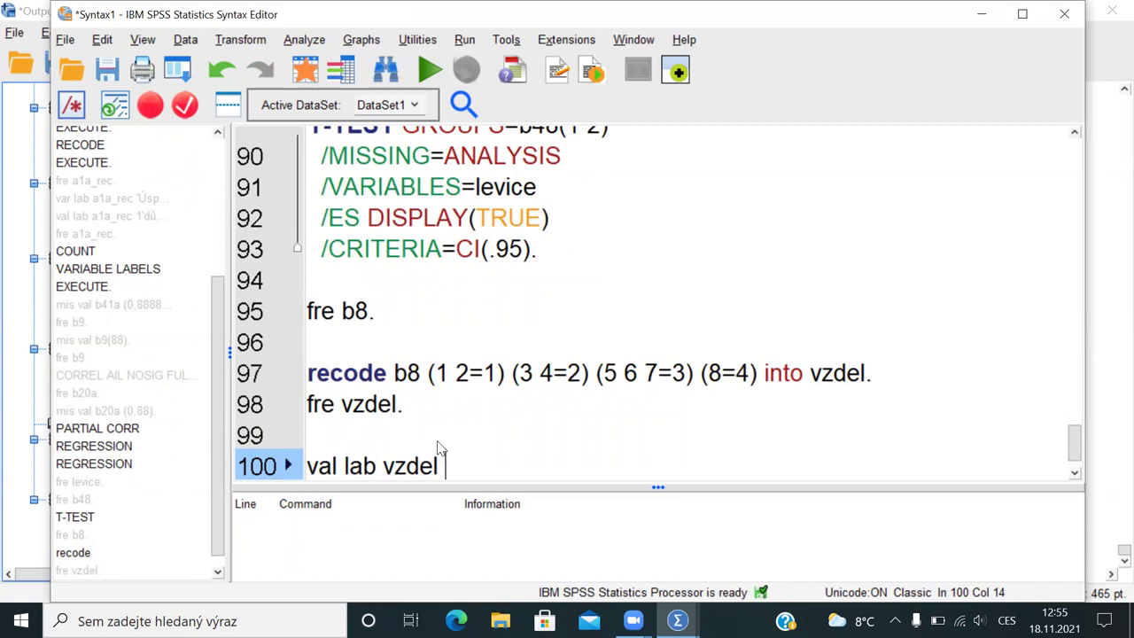
type(" 1§")
key("BackSpace")
key("alt+shift")
type("\"")
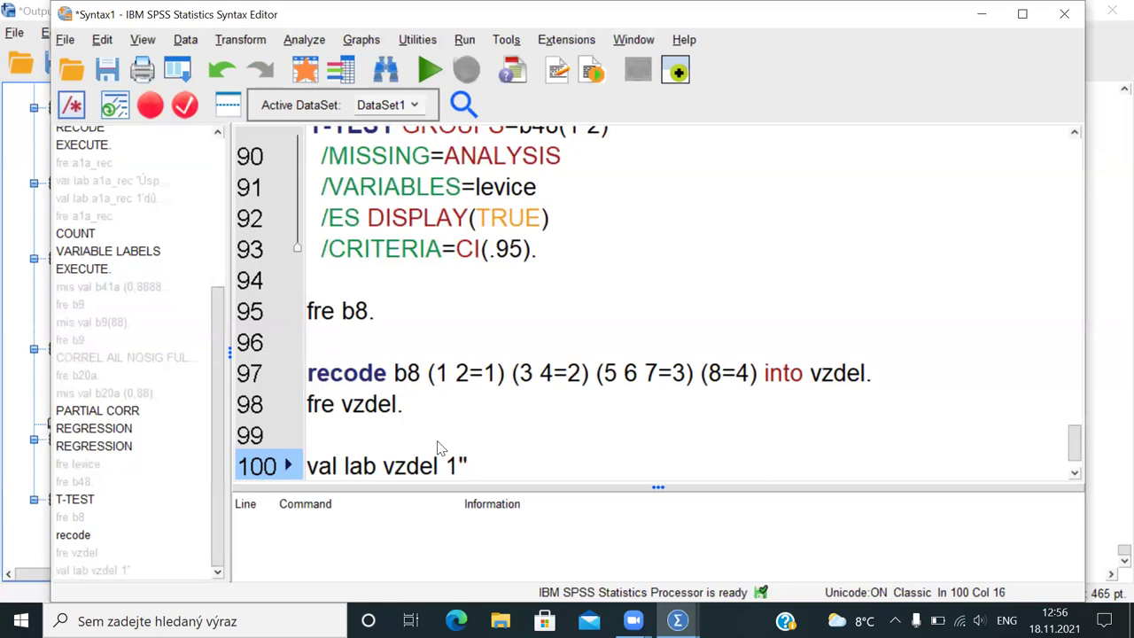
key("alt+shift")
type("zš")
key("shift+Left")
key("shift+Left")
key("shift+Left")
key("shift+Left")
key("End")
type("'")
Step: Repeat the 1'zš' entry three more times in the value label command and end it with a period
type("1'zš'")
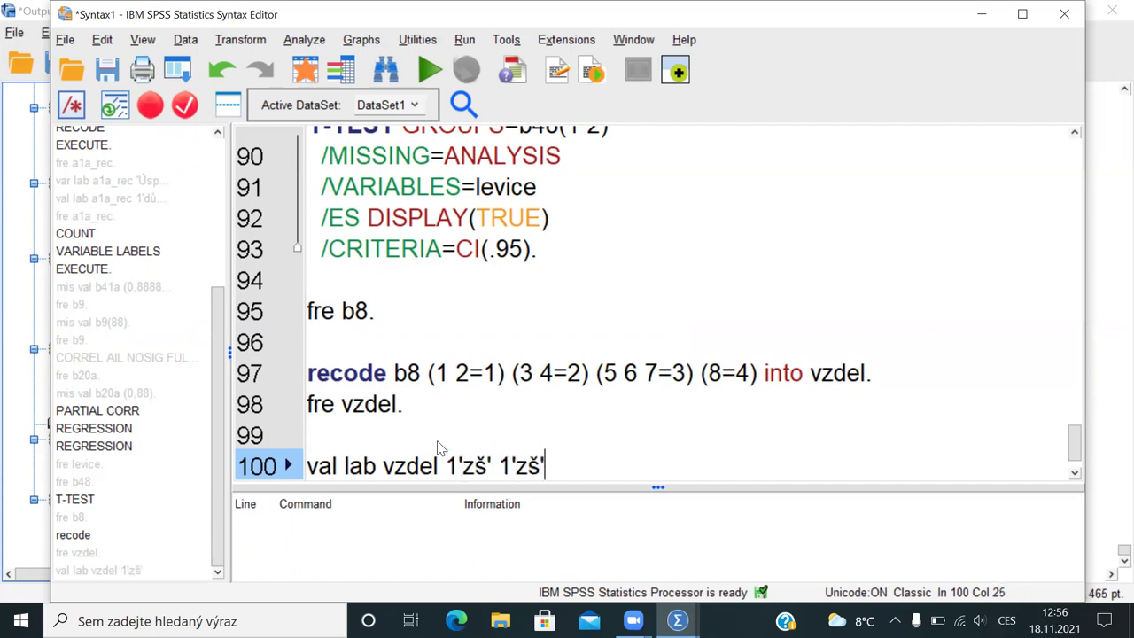
type("1'zš'")
type("1'zš'")
type(".")
Step: Change the text of the fourth vzdel label to 'vš' and of the third to 'sš s mat'
key("Left")
key("Left")
key("Left")
key("BackSpace")
type("v")
key("Left")
key("Left")
key("Left")
key("Left")
key("Left")
key("Left")
key("BackSpace")
type("s")
key("Right")
type("s mat")
Step: Change the text of the second vzdel label to 'sš bez'
key("Left")
key("Left")
key("Left")
key("Left")
key("Left")
key("Left")
key("Left")
key("Left")
key("Left")
key("Left")
key("Left")
key("Left")
key("Left")
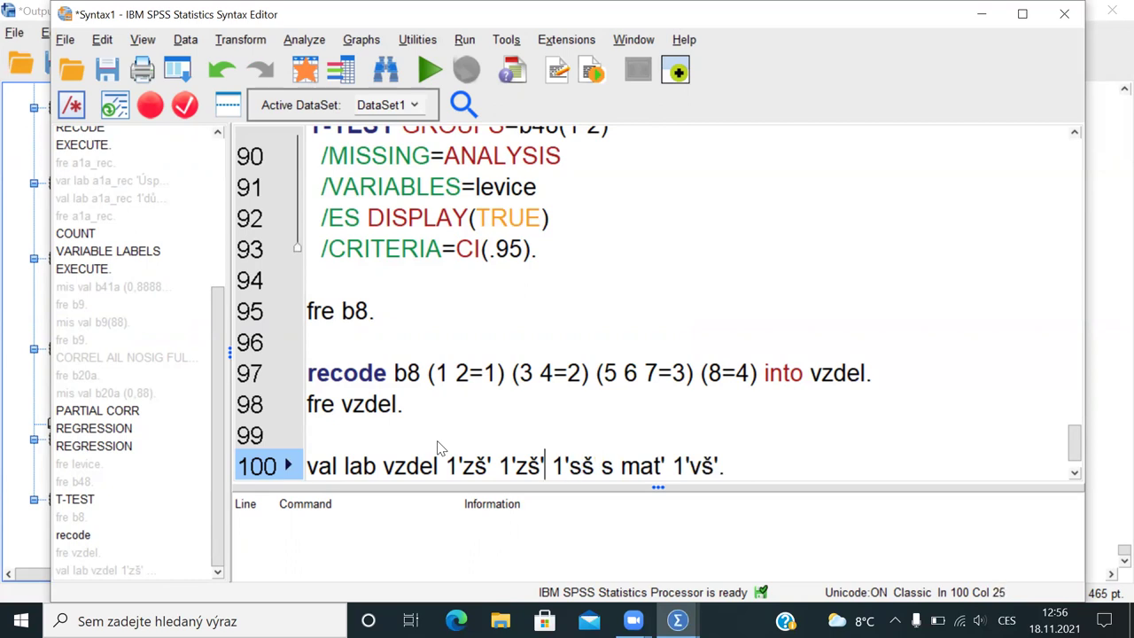
key("BackSpace")
type("s")
key("Right")
type("bez")
Step: Renumber the codes of the second, third and fourth vzdel labels as 2, 3 and 4
key("Left")
key("Left")
key("Left")
key("Left")
key("Left")
key("Left")
key("Left")
key("BackSpace")
type("2")
key("Right")
key("Right")
key("Right")
key("Right")
key("Right")
key("Right")
key("Right")
key("Right")
key("Right")
key("Right")
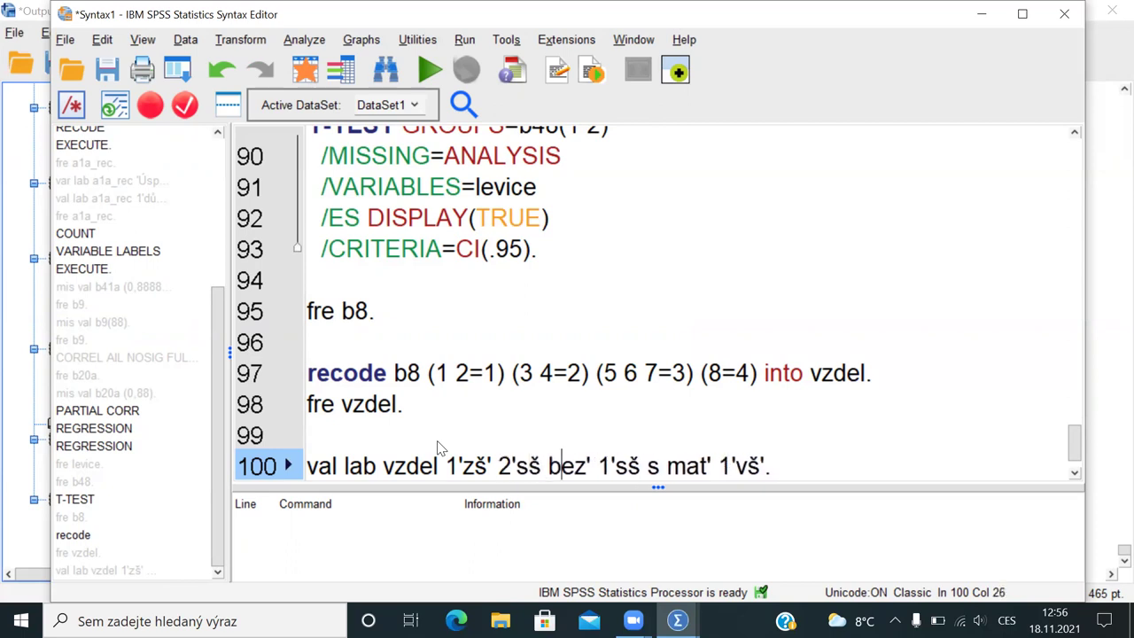
key("BackSpace")
type("4")
key("BackSpace")
type("3")
key("Right")
key("Right")
key("Right")
key("Right")
key("Right")
key("Right")
key("Right")
key("Right")
key("Right")
key("Right")
key("Right")
key("Right")
key("BackSpace")
type("4")
Step: Copy the "fre vzdel." command onto a new line below the value label command
key("Up")
key("Up")
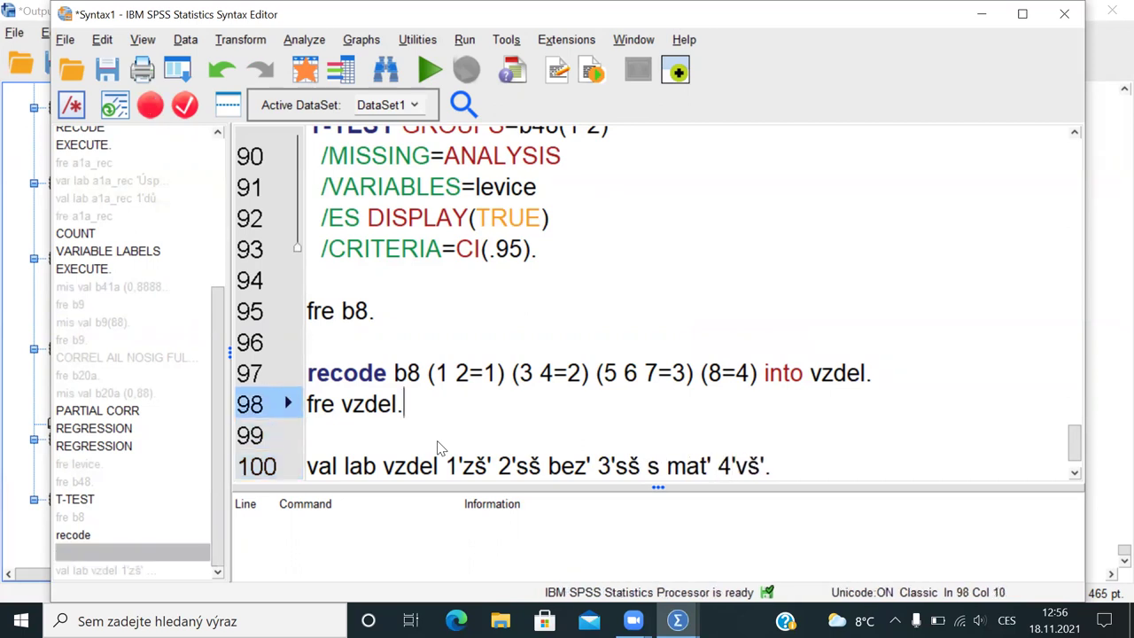
key("ctrl+shift+Left")
key("ctrl+shift+Left")
key("ctrl+shift+Left")
key("ctrl+c")
key("Down")
key("Down")
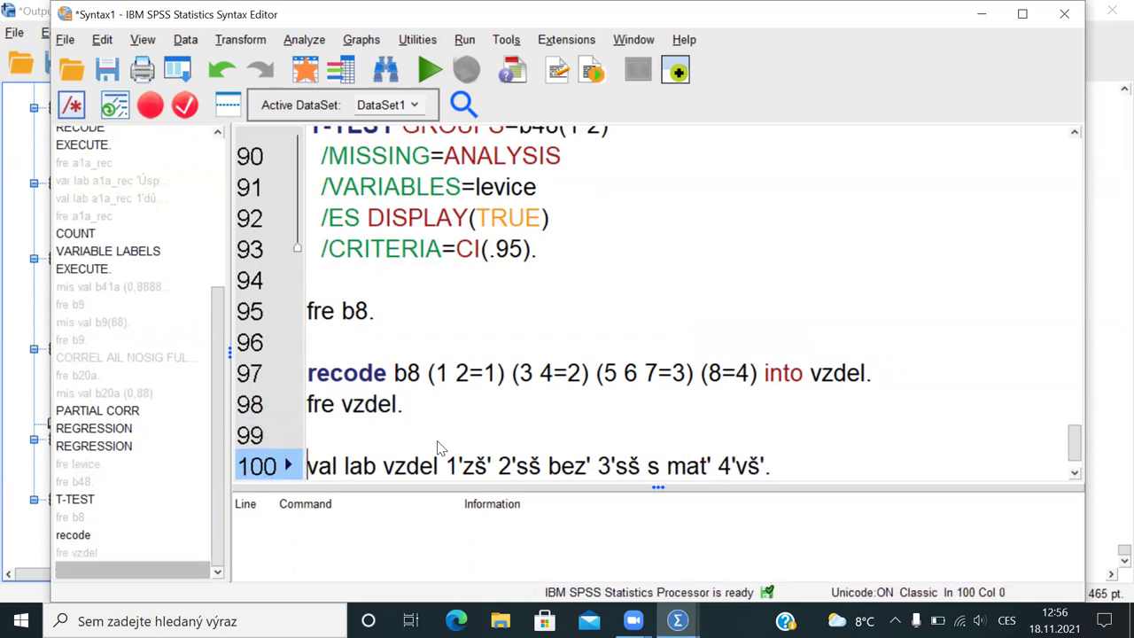
key("End")
key("Return")
key("ctrl+v")
Step: Run the vzdel value label command together with the frequencies command below it
key("Up")
key("Up")
key("shift+Down")
key("shift+Down")
key("shift+End")
key("ctrl+r")
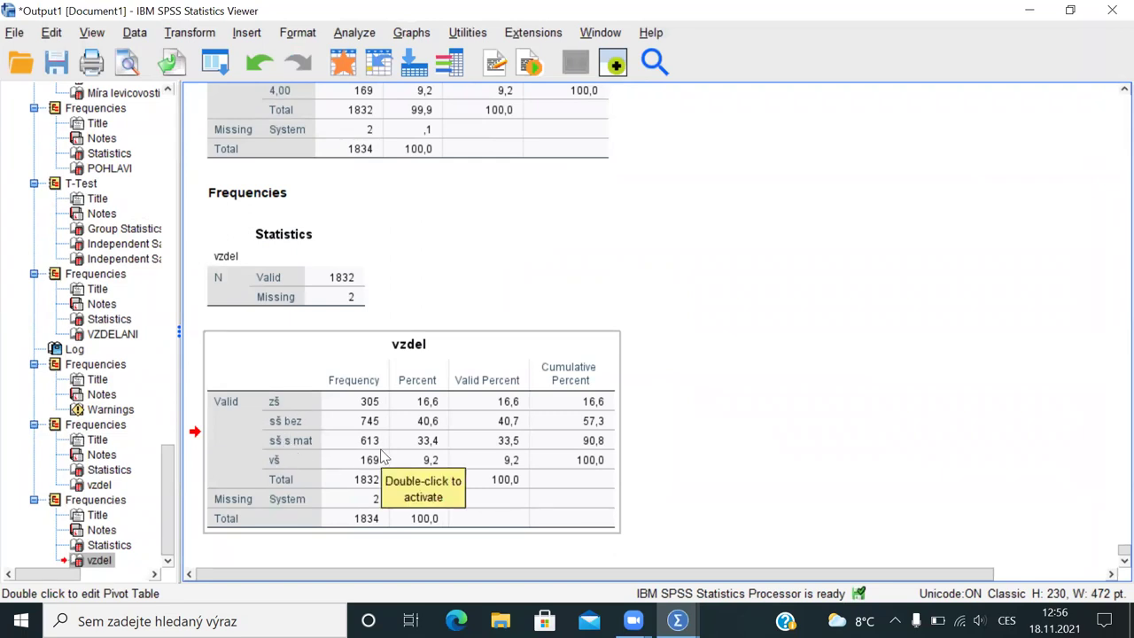
Step: Inspect the vzdel column in the data view of 0008.sav, then return to the syntax
key("alt+Tab")
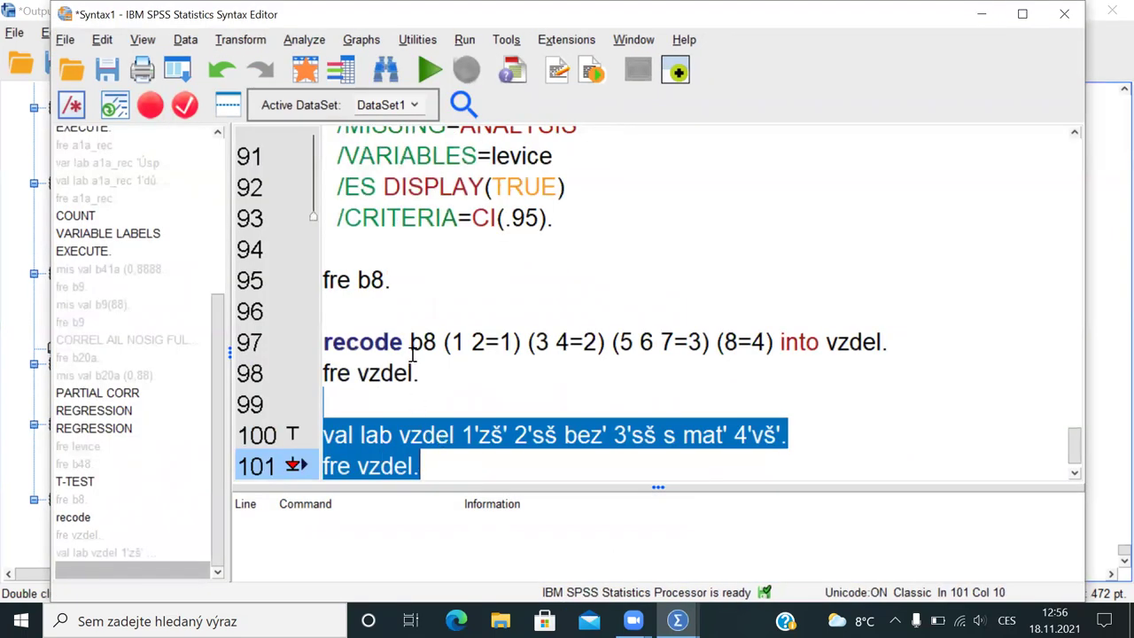
key("alt+Tab")
key("alt+Tab")
key("alt+Tab")
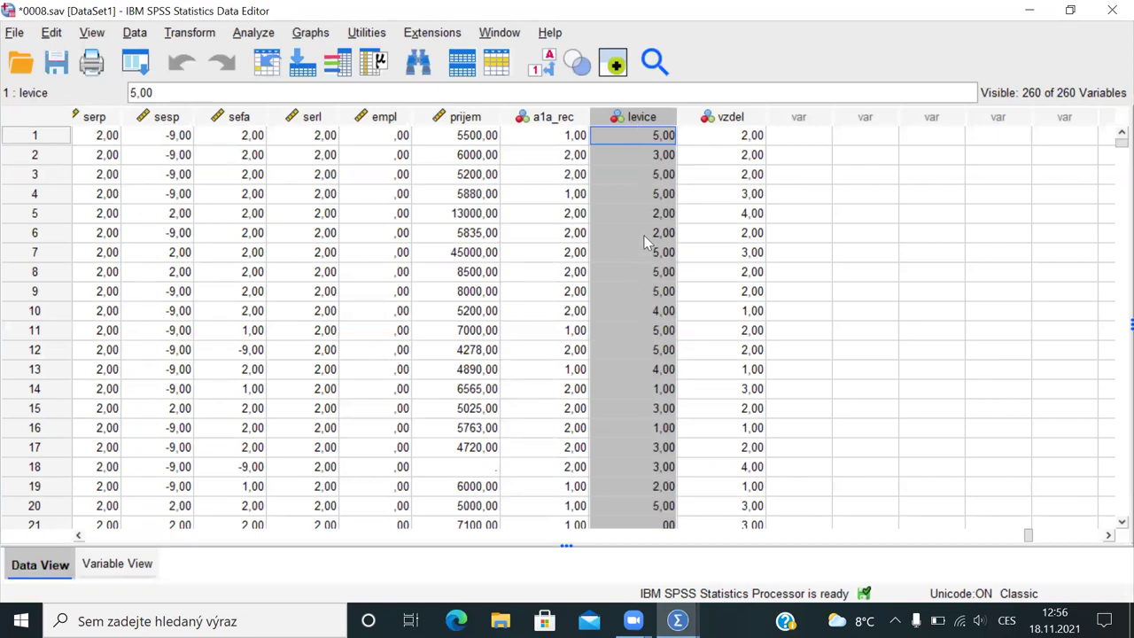
left_click(731, 120)
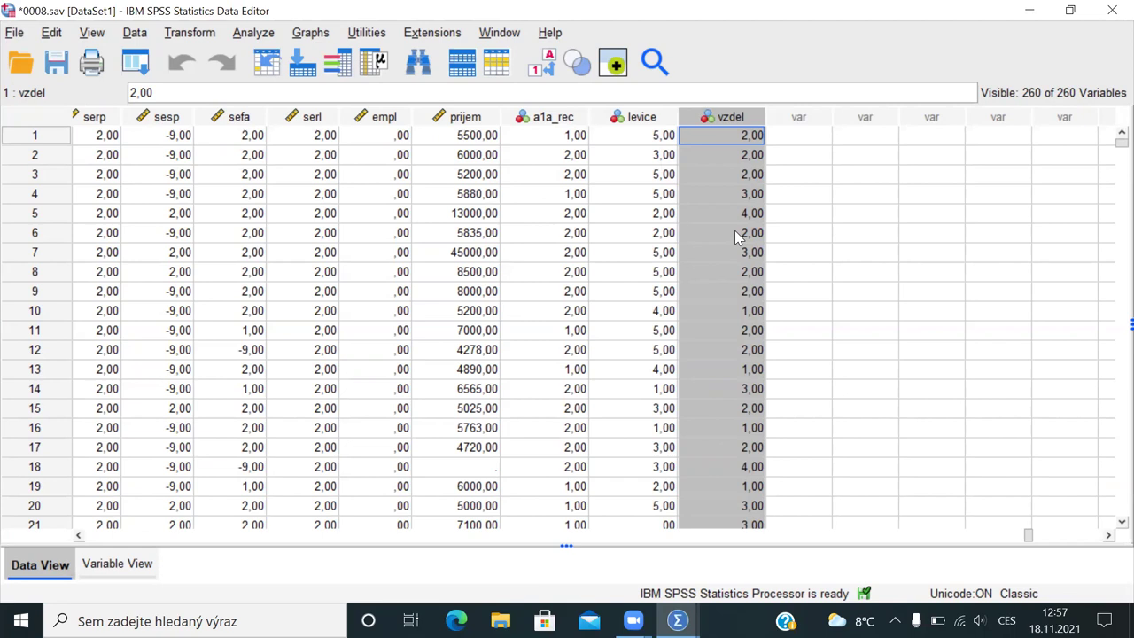
key("alt+Tab")
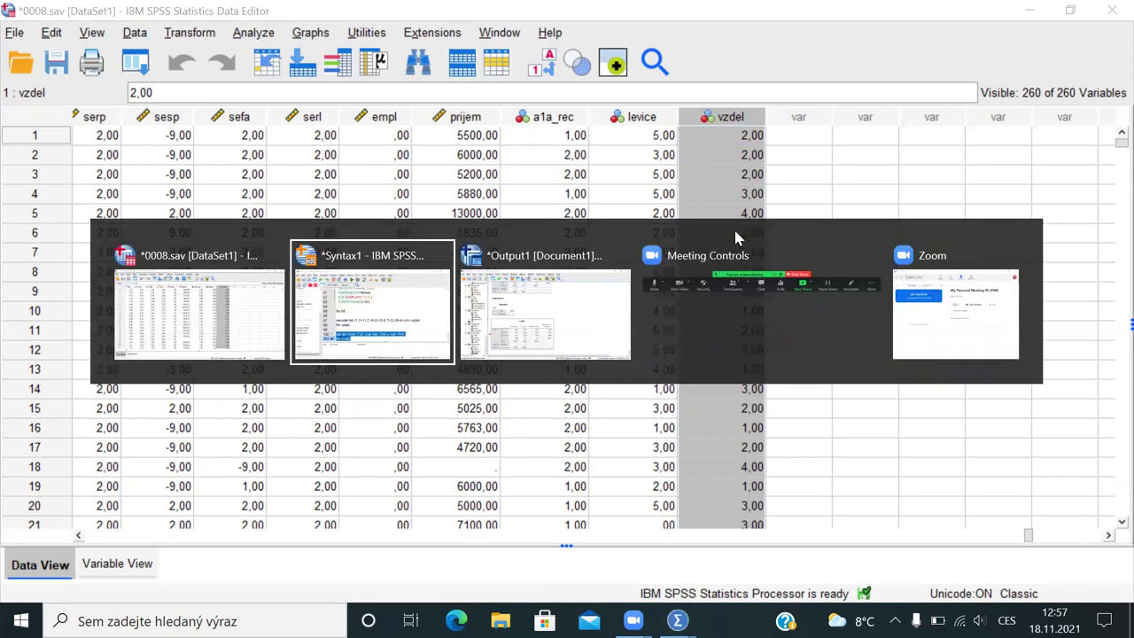
Step: Set up a One-Way ANOVA with Míra levicovosti [levice] as the dependent variable and vzdel as the factor
left_click(503, 465)
key("Return")
key("Return")
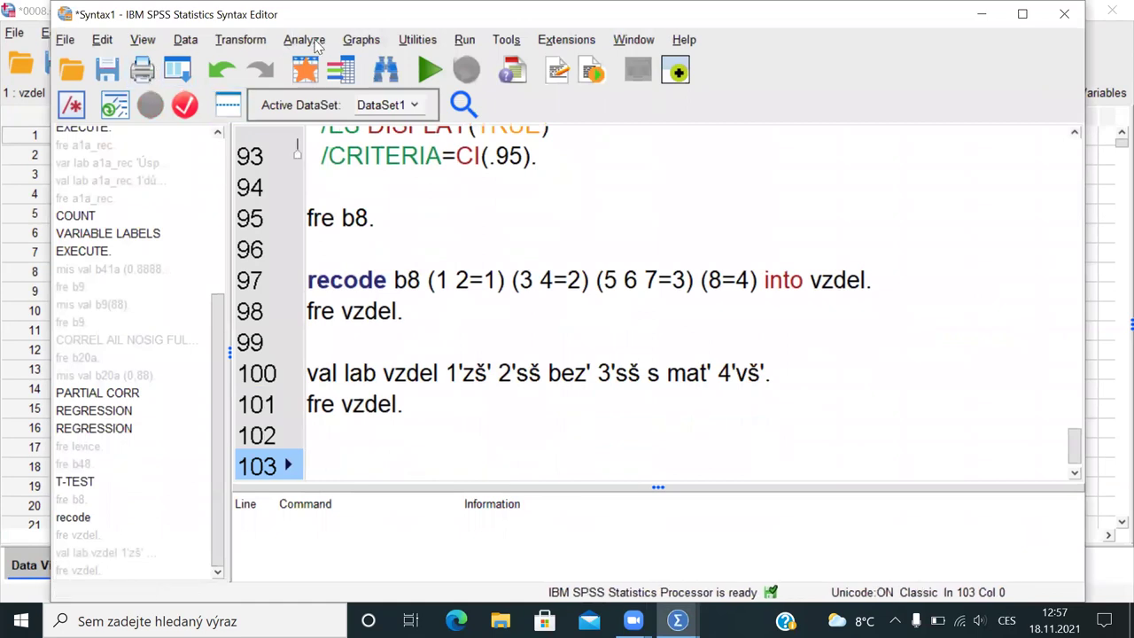
left_click(313, 44)
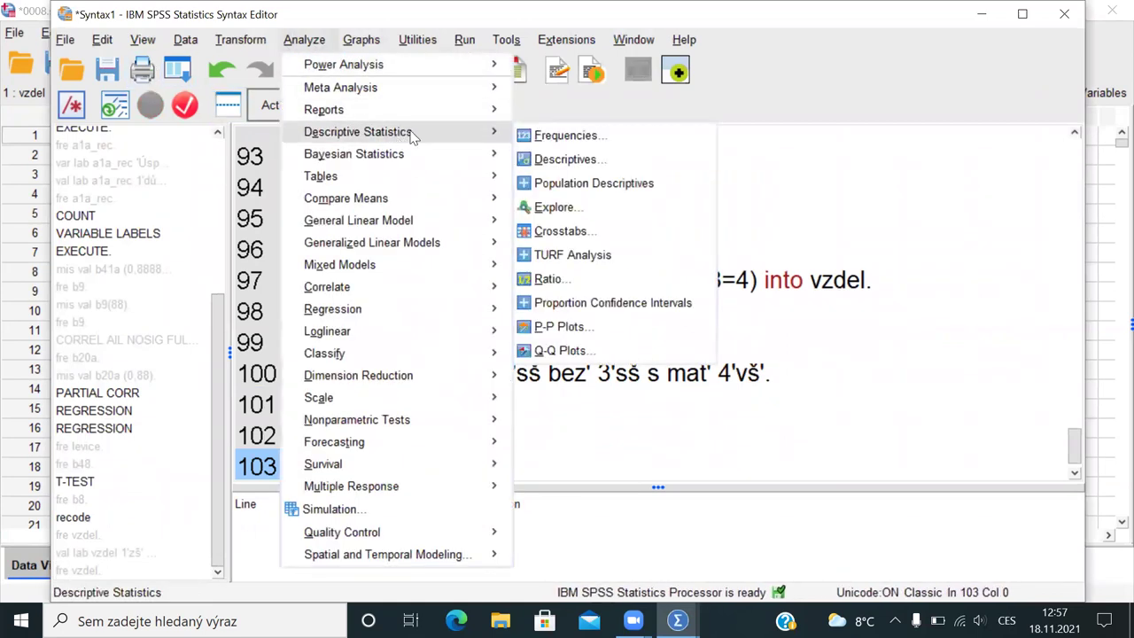
mouse_move(478, 198)
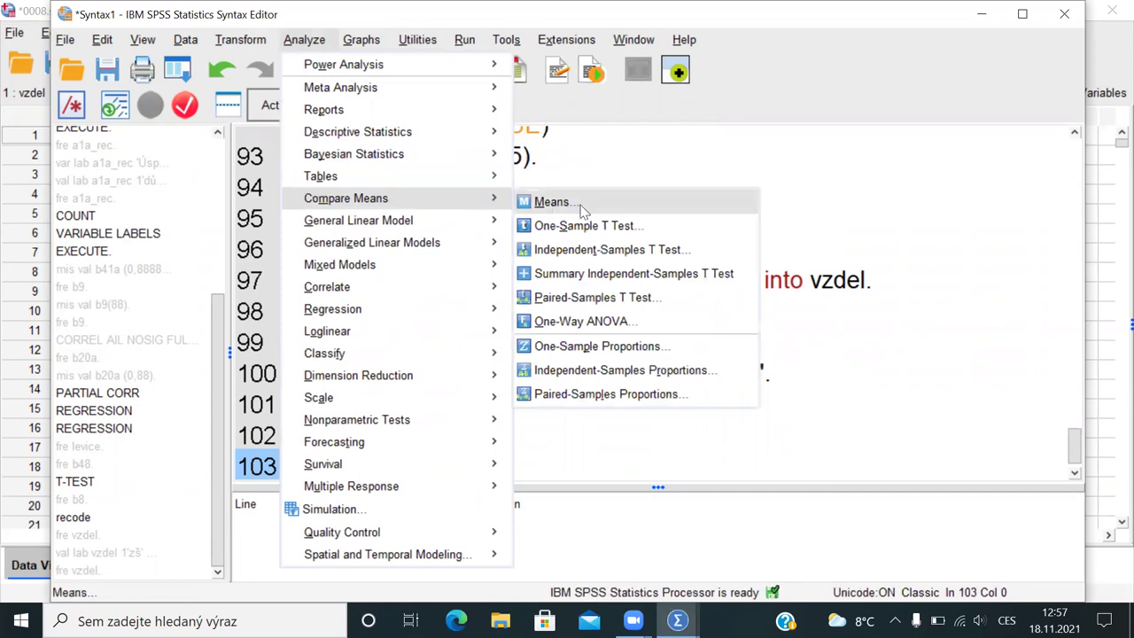
left_click(594, 326)
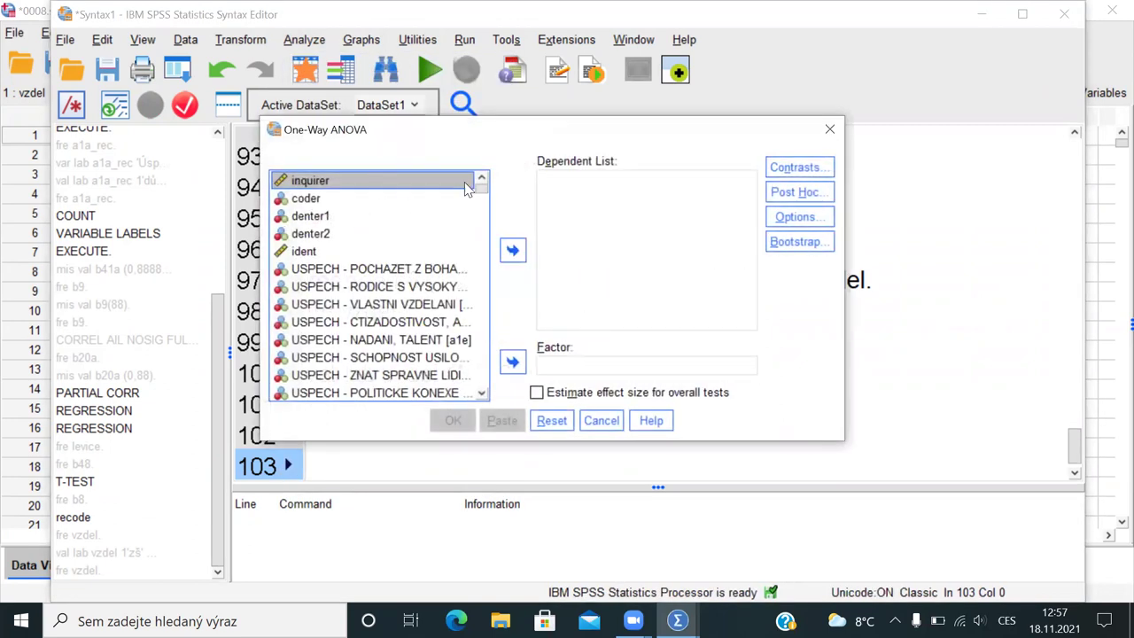
left_click_drag(481, 186, 492, 403)
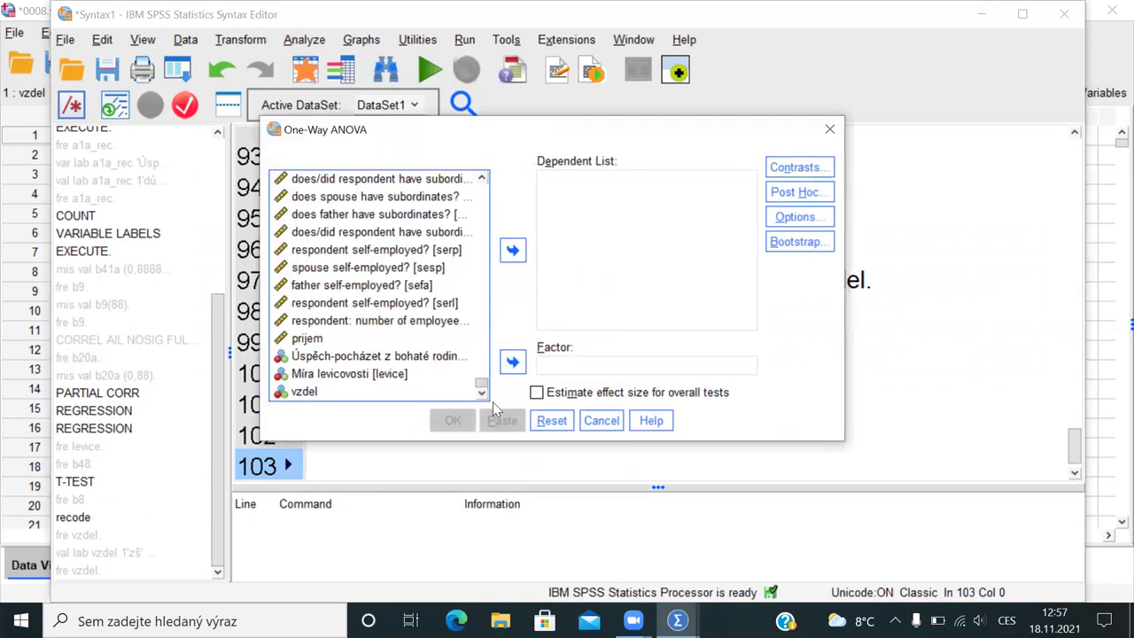
left_click(338, 375)
left_click(513, 250)
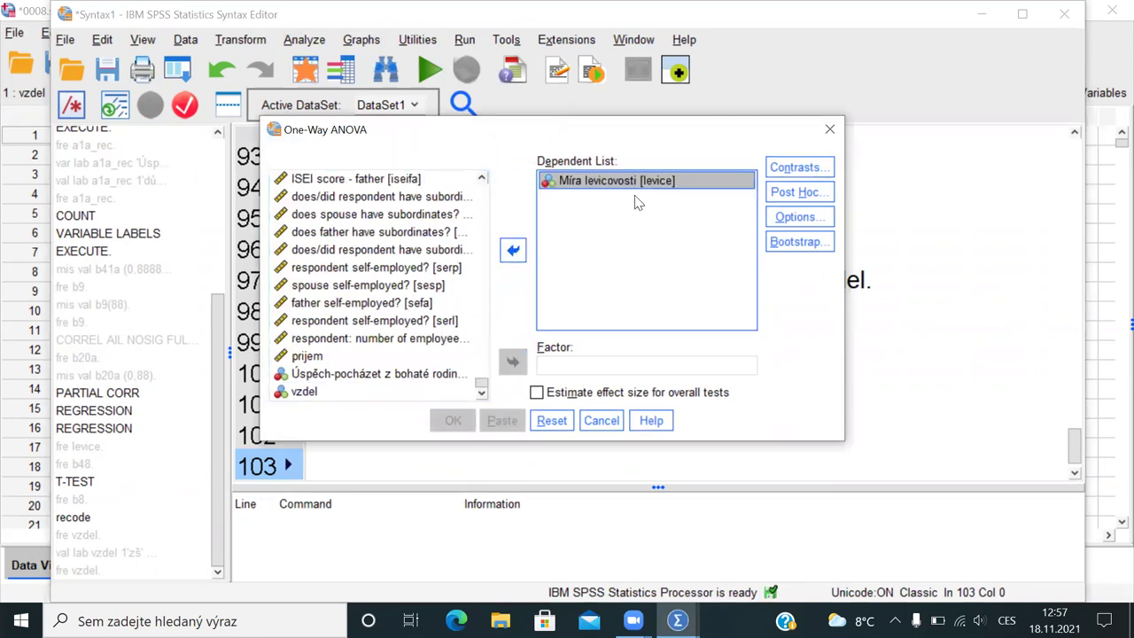
left_click(301, 392)
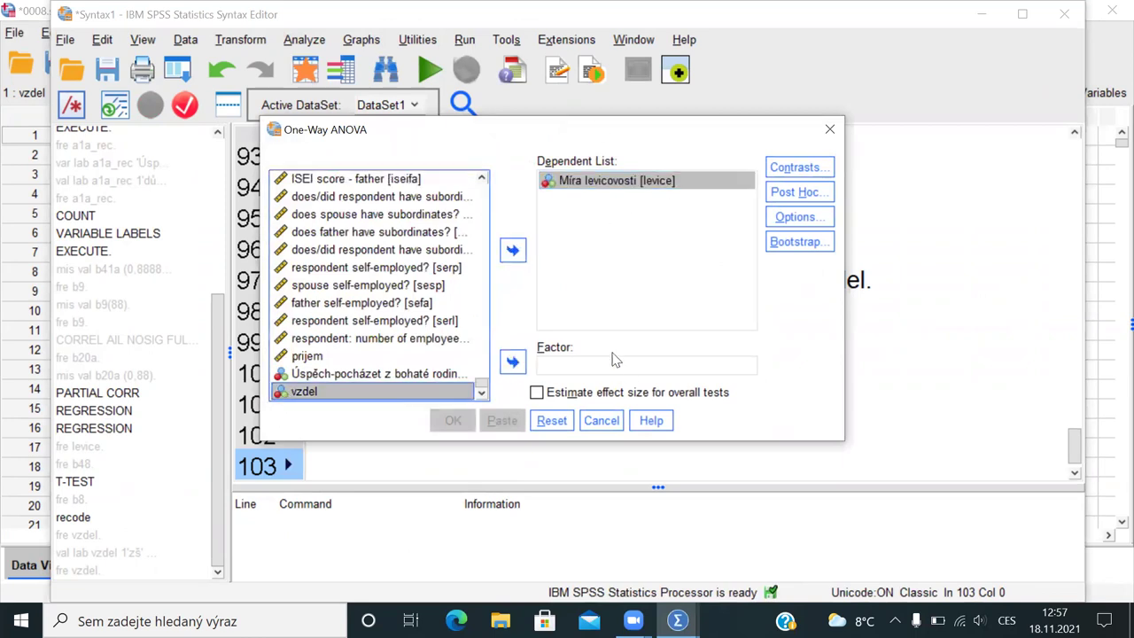
left_click(513, 363)
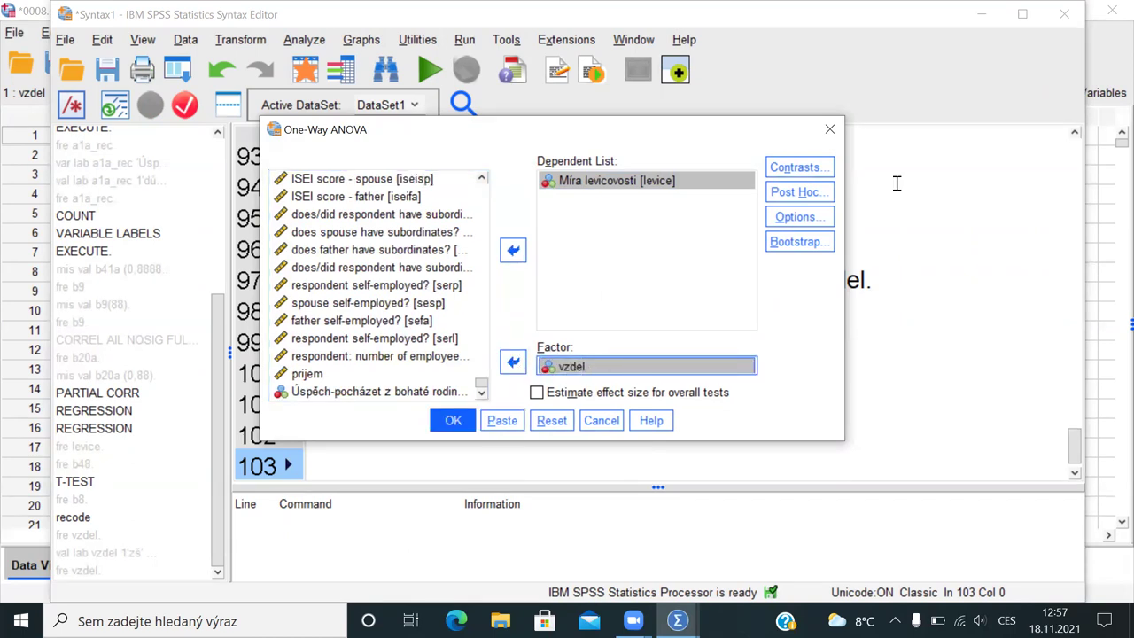
Step: Include descriptive statistics and the homogeneity of variance test in the One-Way ANOVA options
left_click(800, 217)
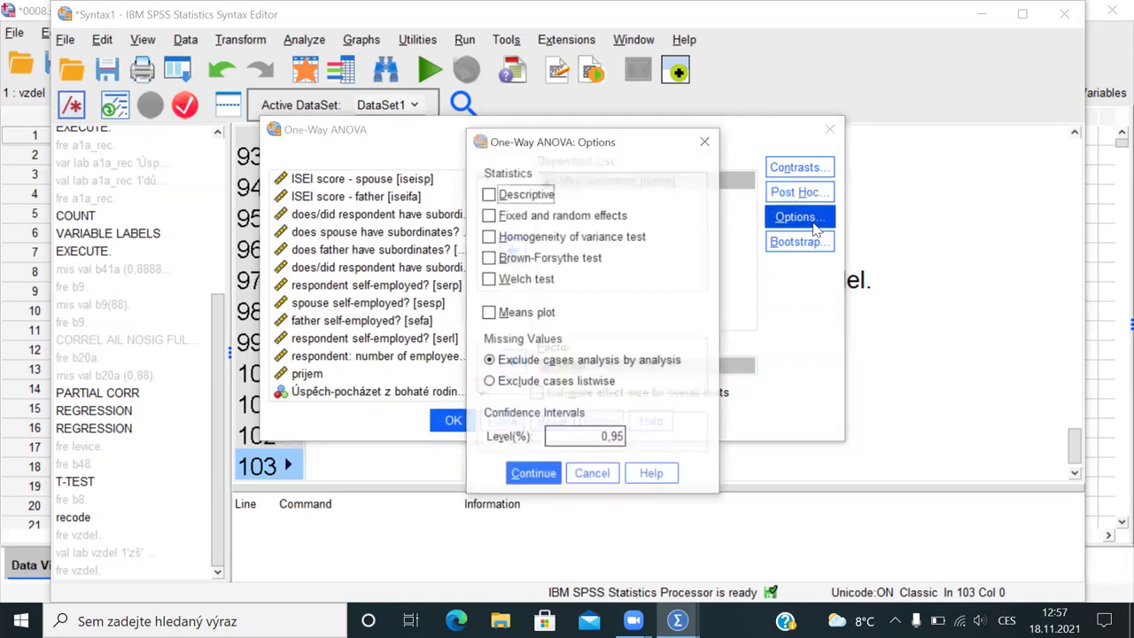
left_click(488, 194)
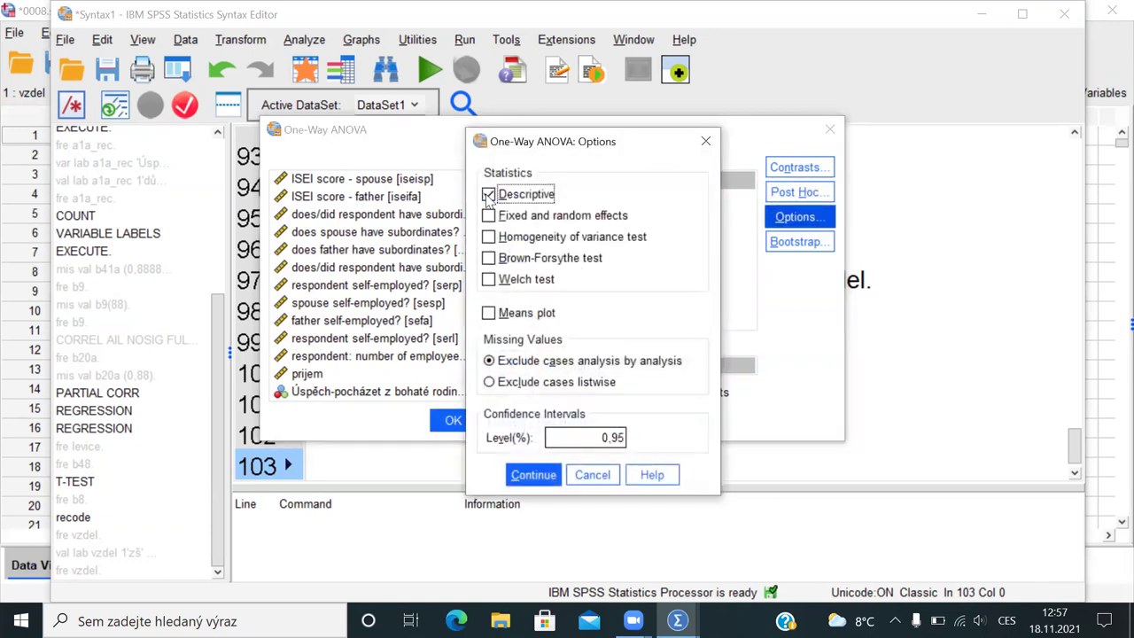
left_click(488, 237)
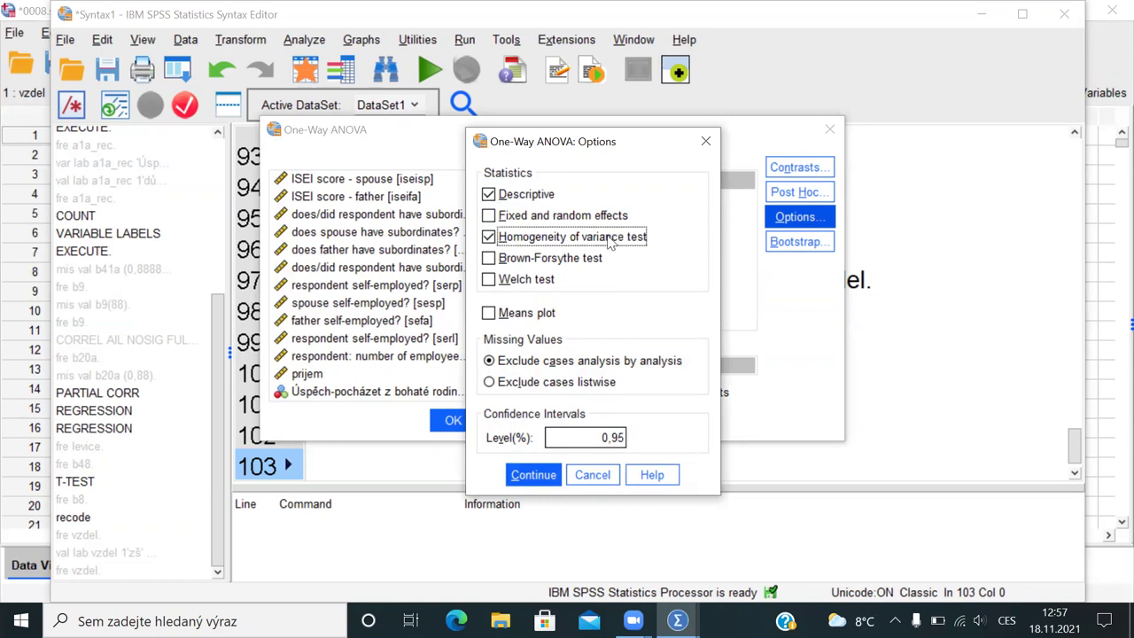
left_click(534, 476)
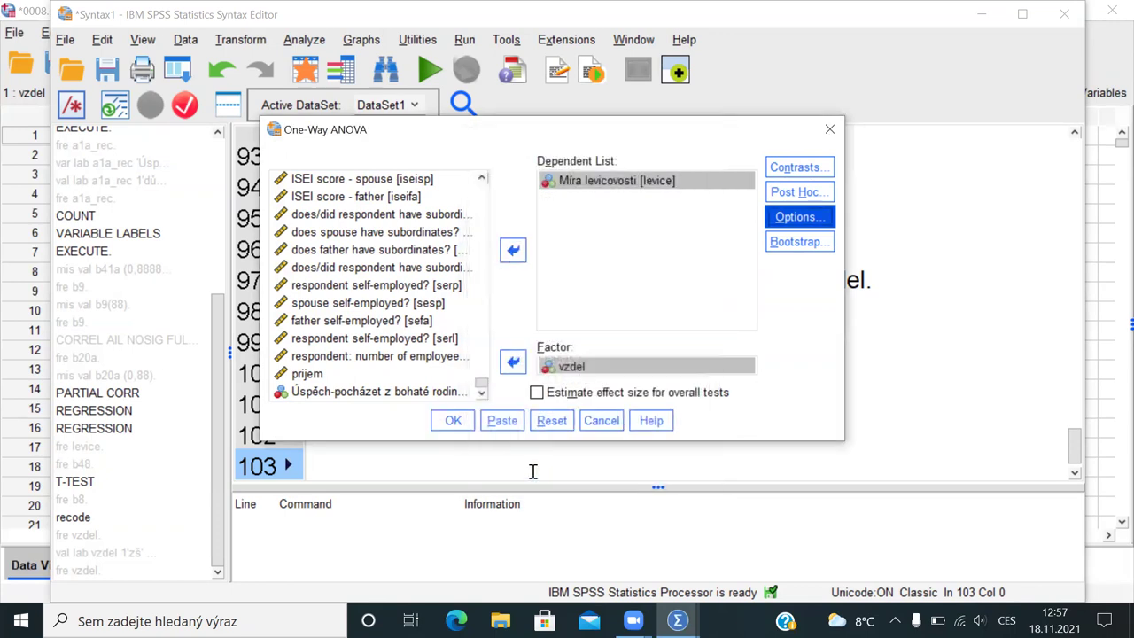
Step: Paste the ANOVA as syntax and remove the two extra blank lines above the ONEWAY command
left_click(501, 420)
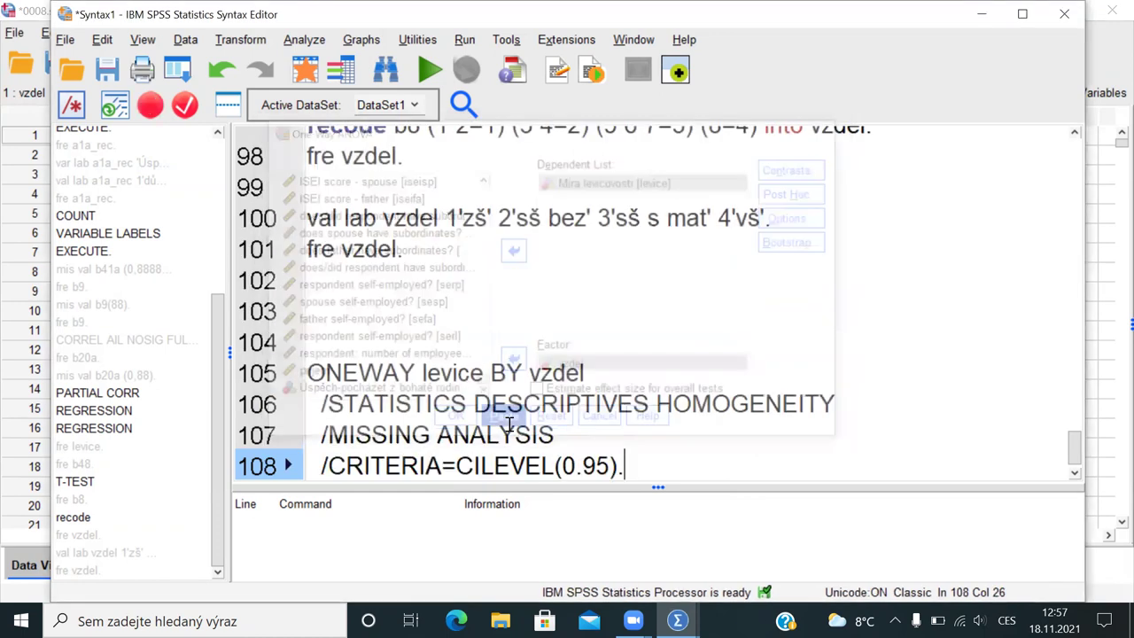
left_click(310, 372)
key("BackSpace")
key("BackSpace")
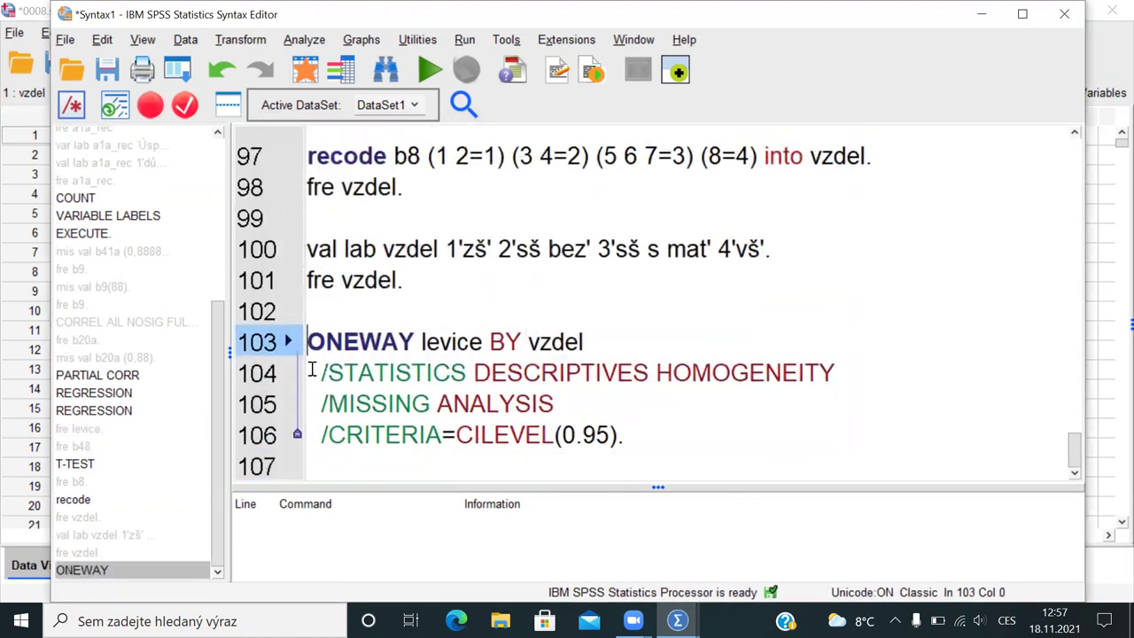
Step: Review the variables and statistics in the ONEWAY command, and run the command
left_click_drag(326, 341, 605, 341)
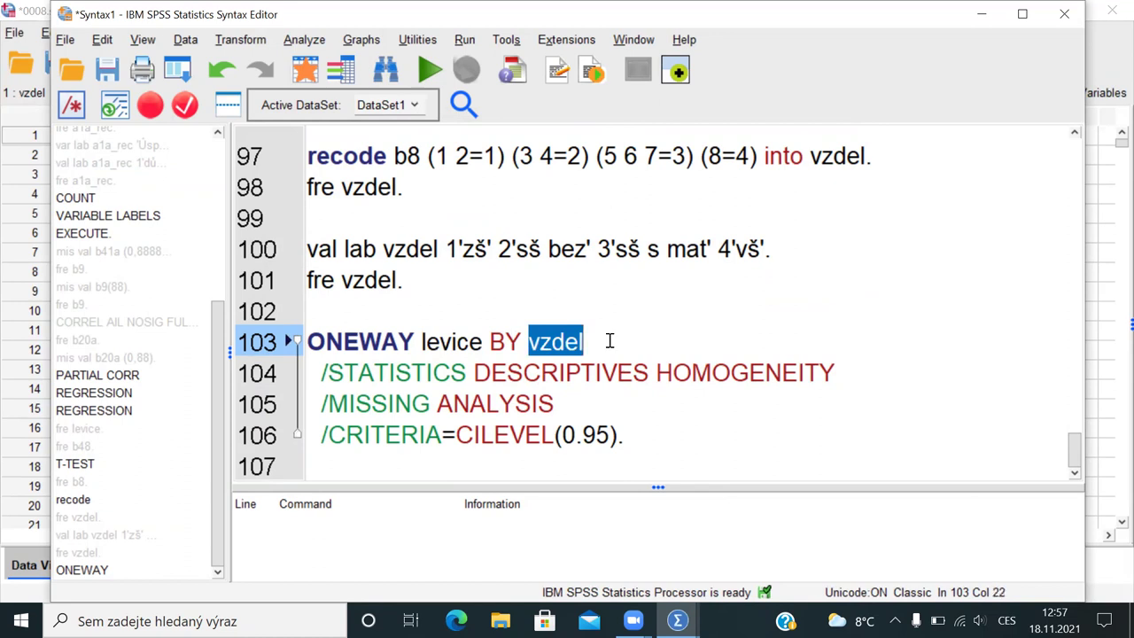
left_click_drag(542, 372, 761, 373)
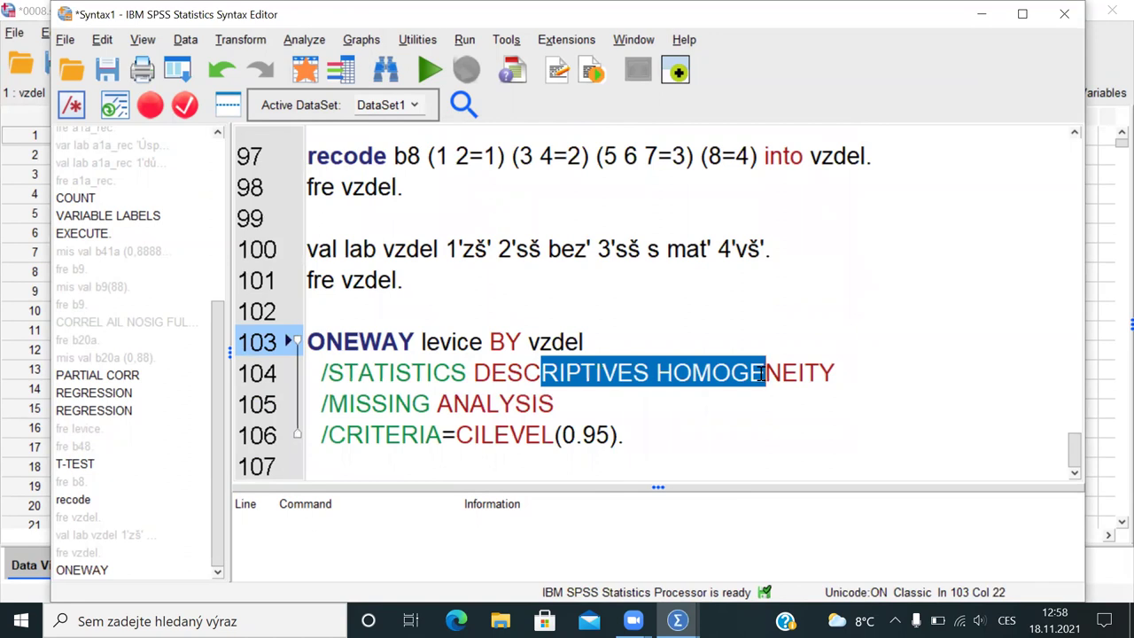
left_click_drag(400, 344, 527, 405)
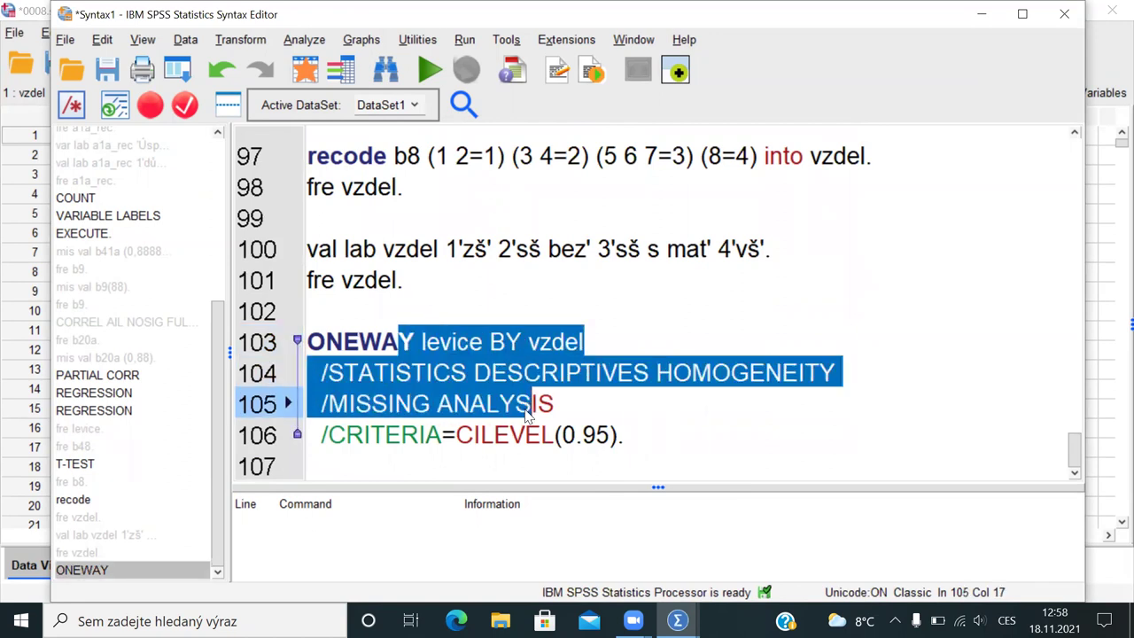
key("ctrl+r")
Step: Examine the Descriptives, Tests of Homogeneity of Variances and ANOVA tables for levice by vzdel
left_click(483, 312)
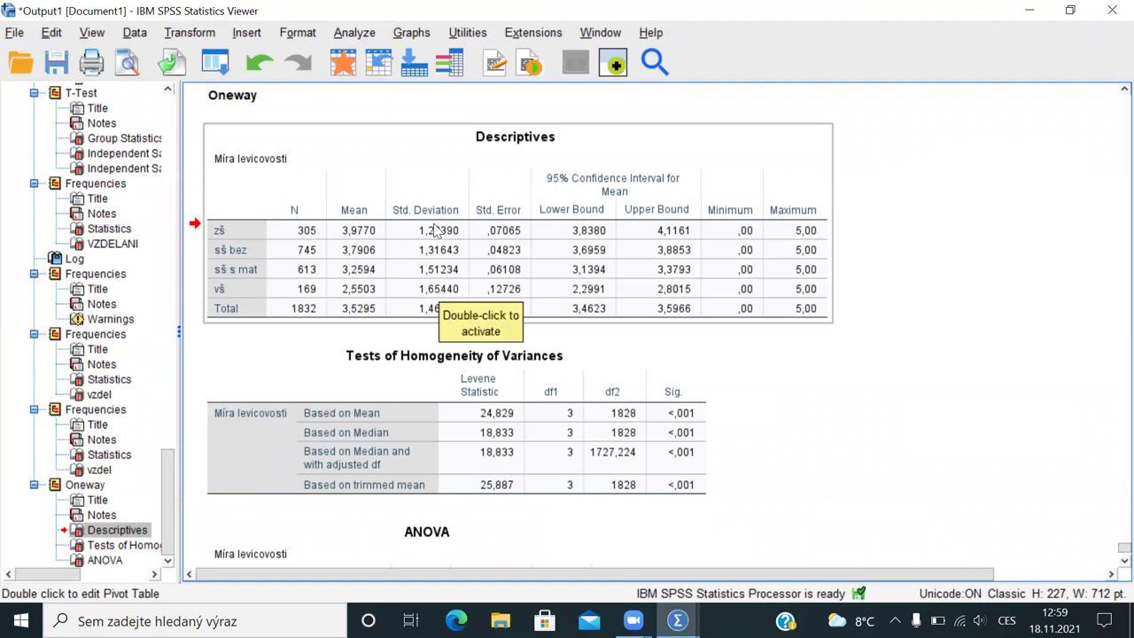
left_click(380, 359)
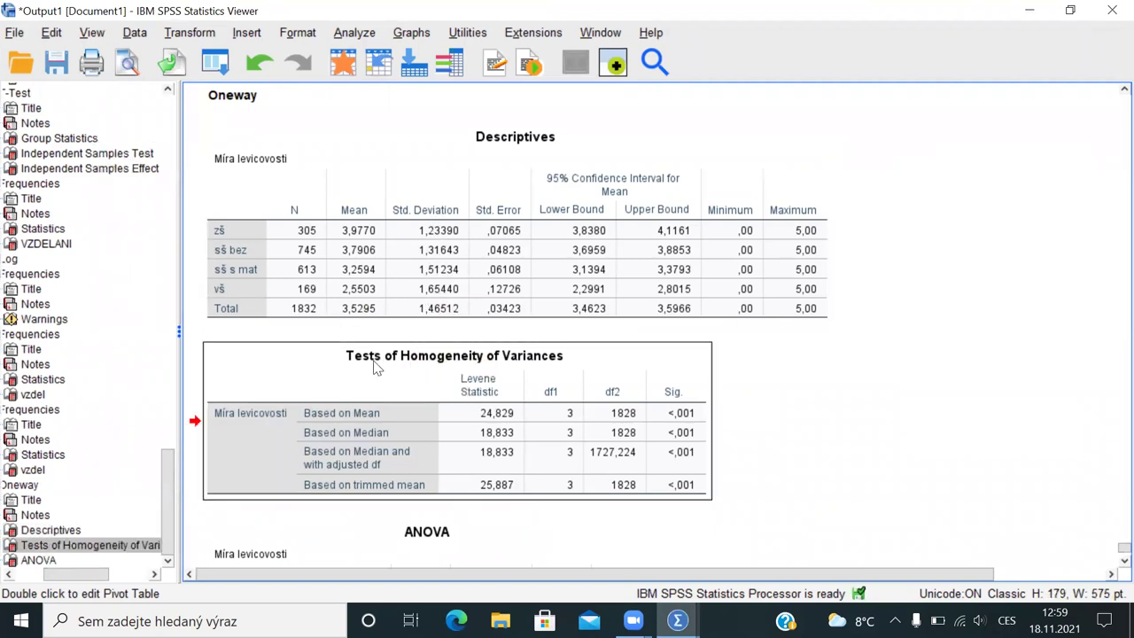
double_click(377, 412)
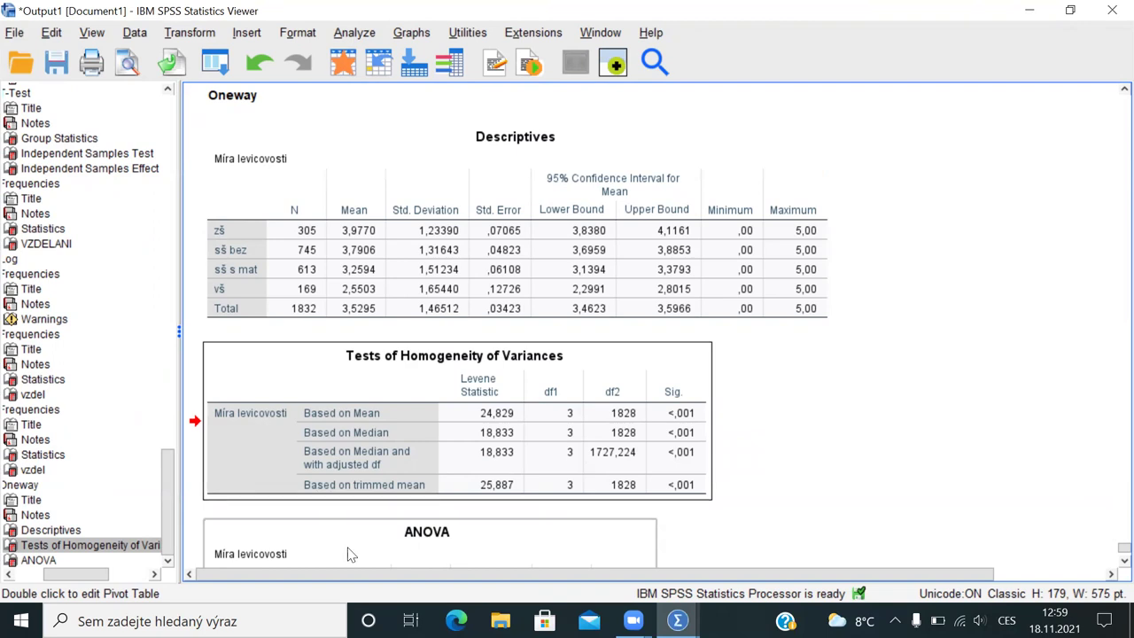
left_click(267, 534)
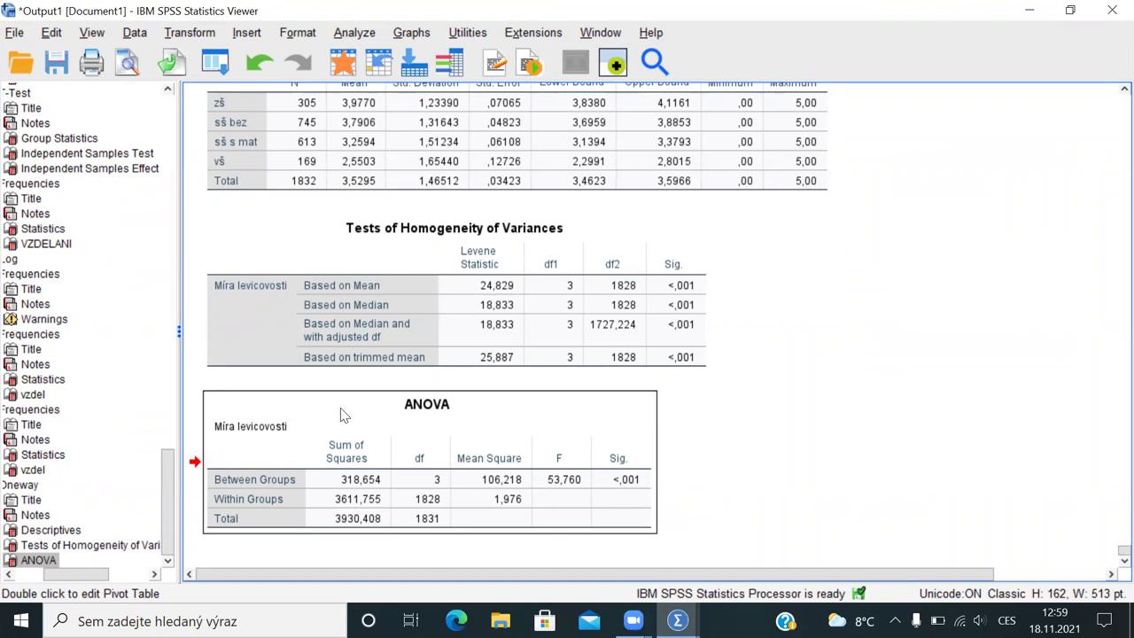
Step: Delete the ANOVA table from the output, and add the Brown-Forsythe test in the One-Way ANOVA options
key("Up")
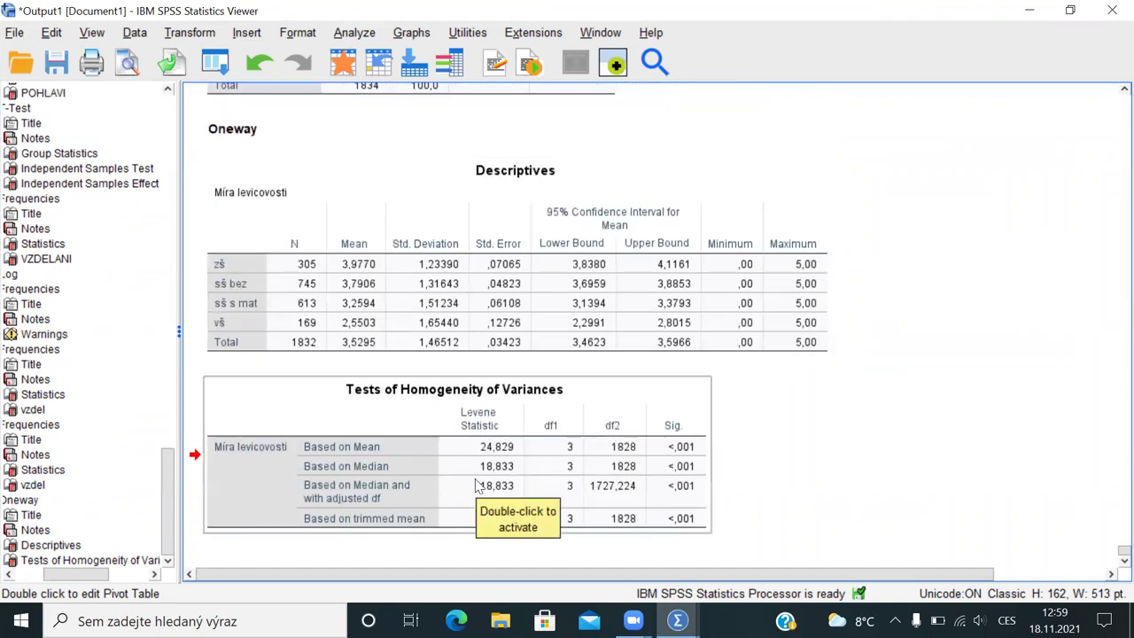
left_click(215, 62)
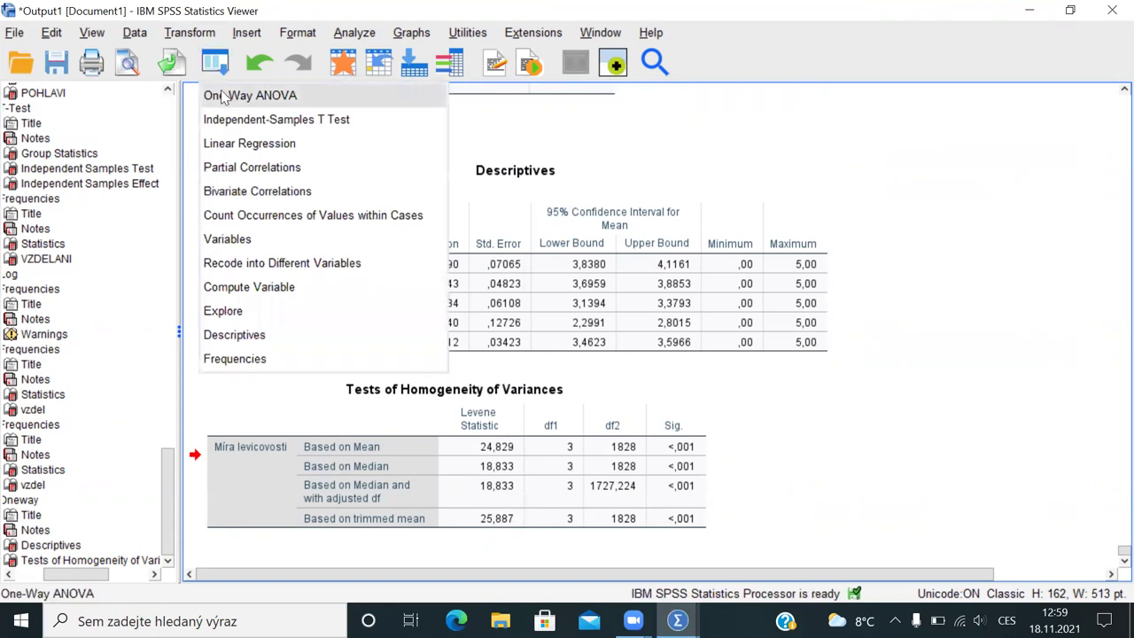
left_click(223, 96)
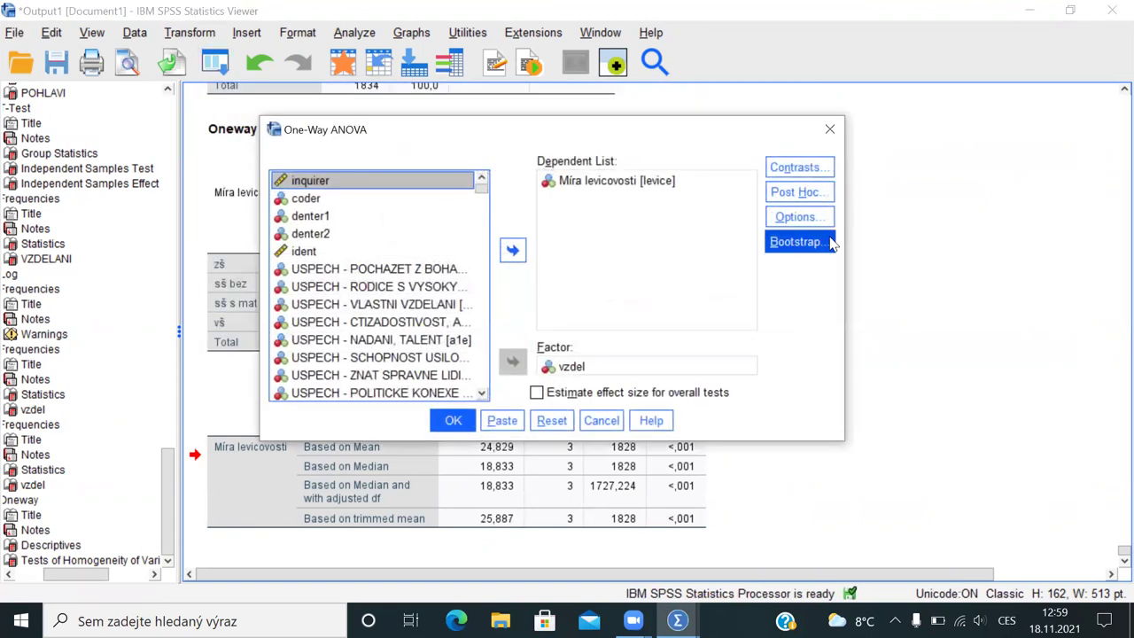
left_click(795, 214)
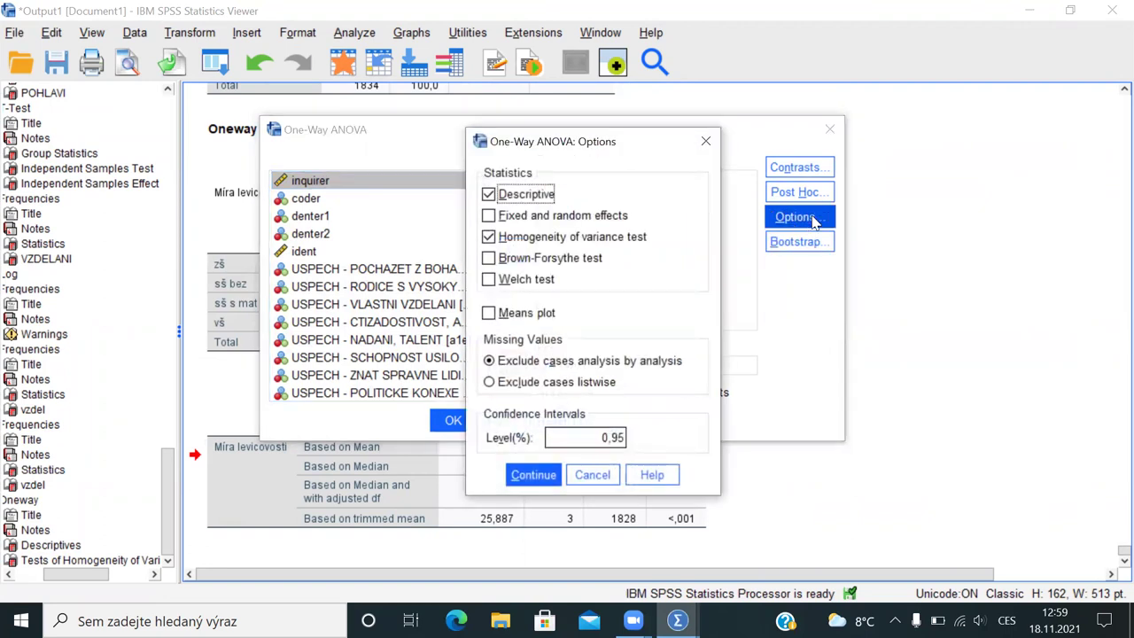
left_click(490, 259)
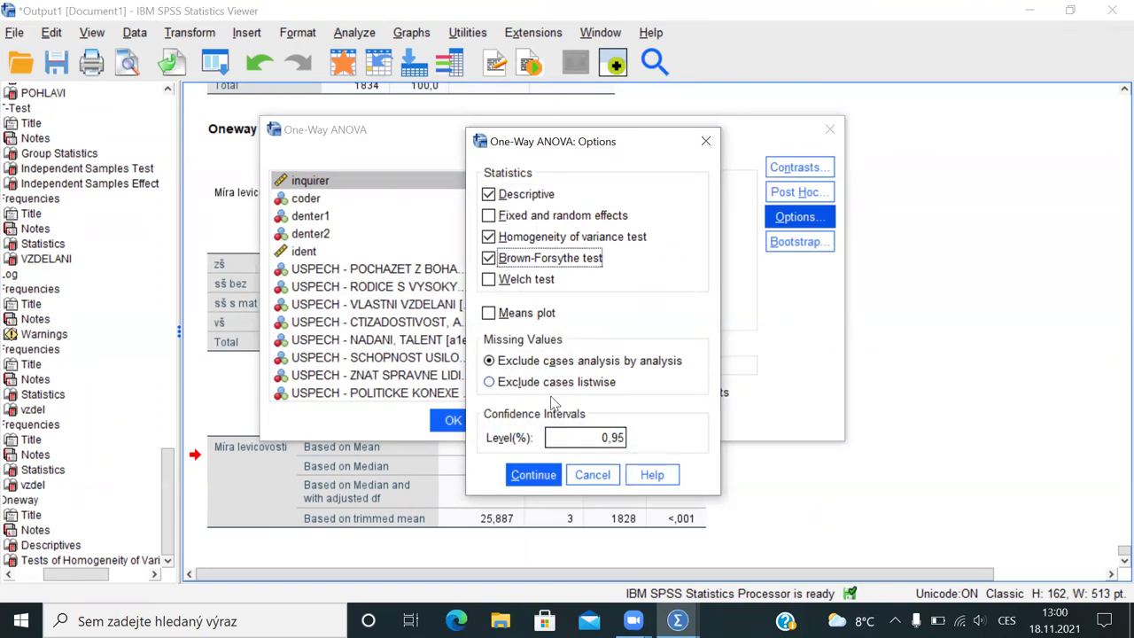
left_click(532, 476)
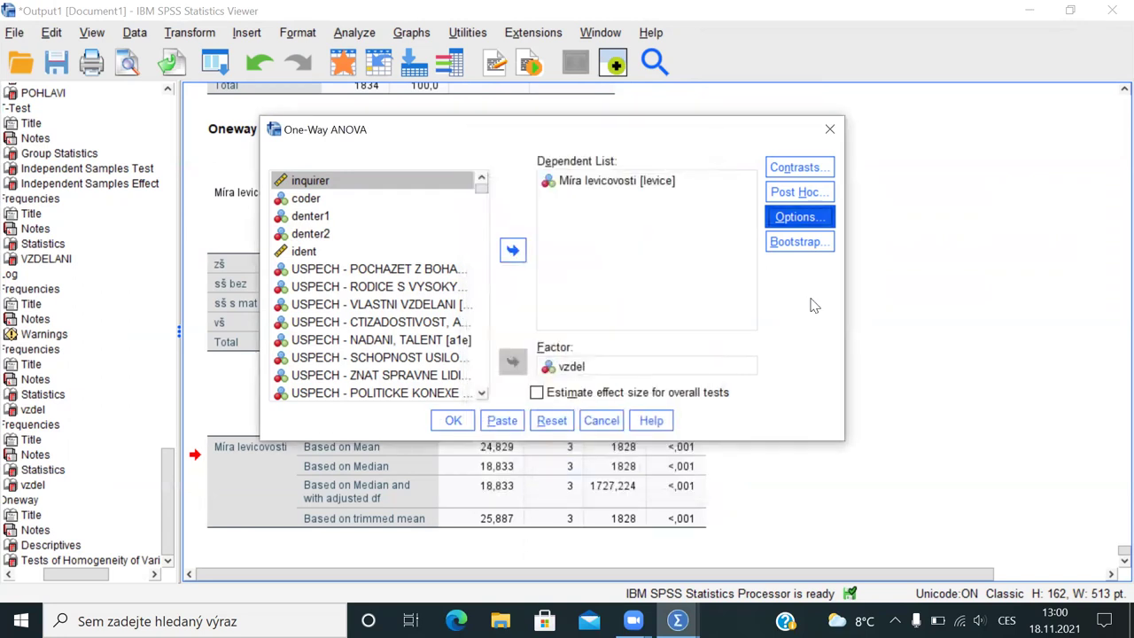
Step: Select the Games-Howell post hoc test for unequal variances and paste the One-Way ANOVA as syntax
left_click(803, 193)
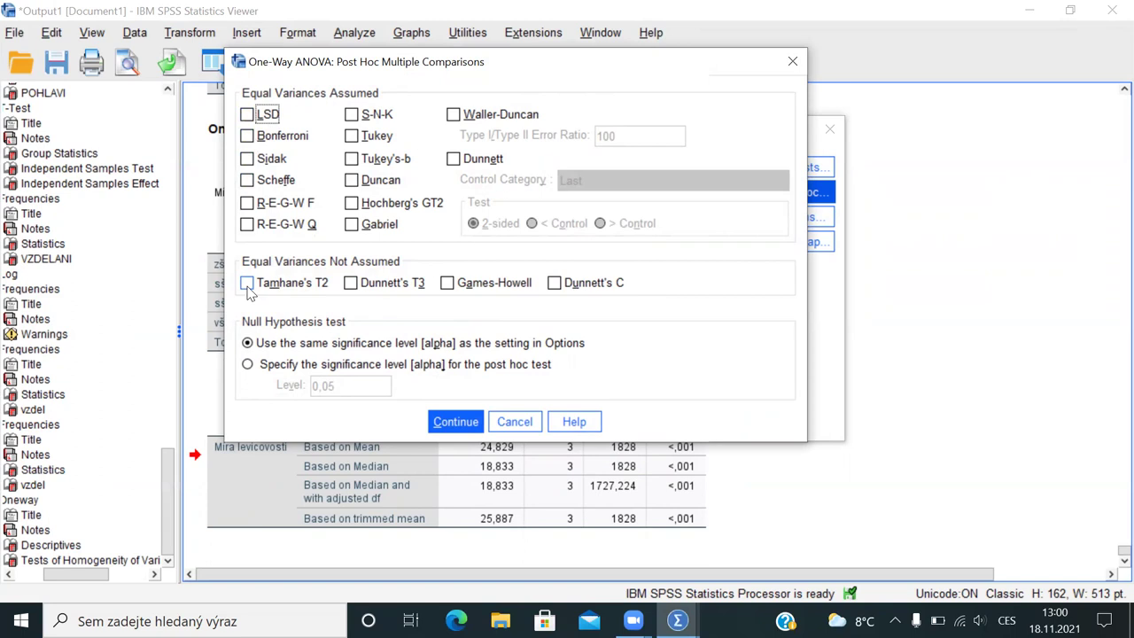
left_click(447, 284)
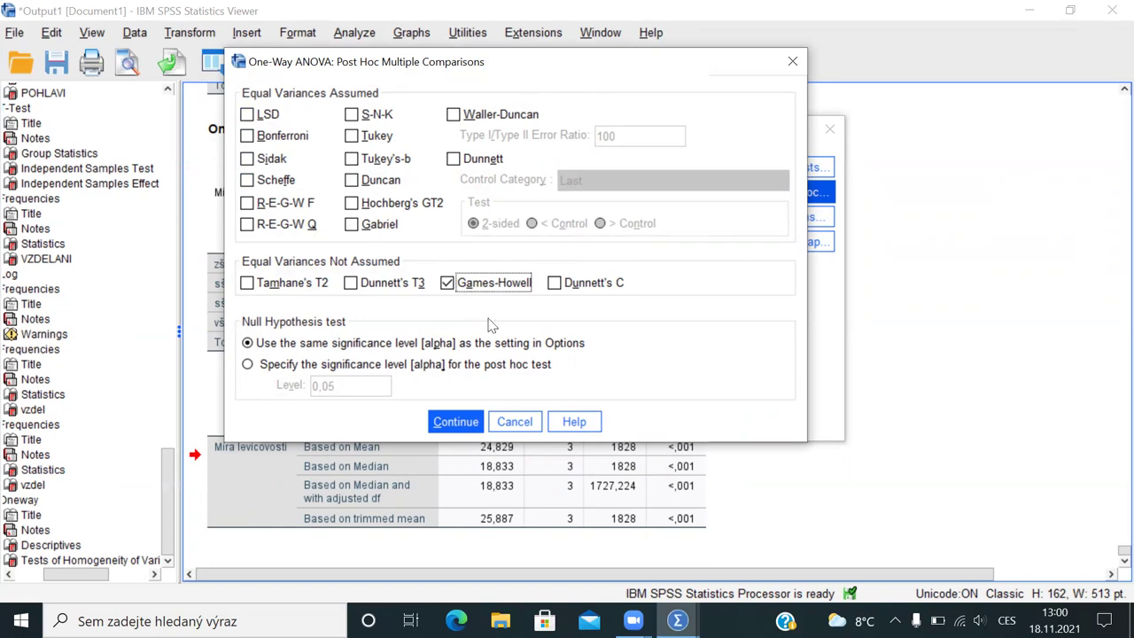
left_click(462, 422)
left_click(492, 423)
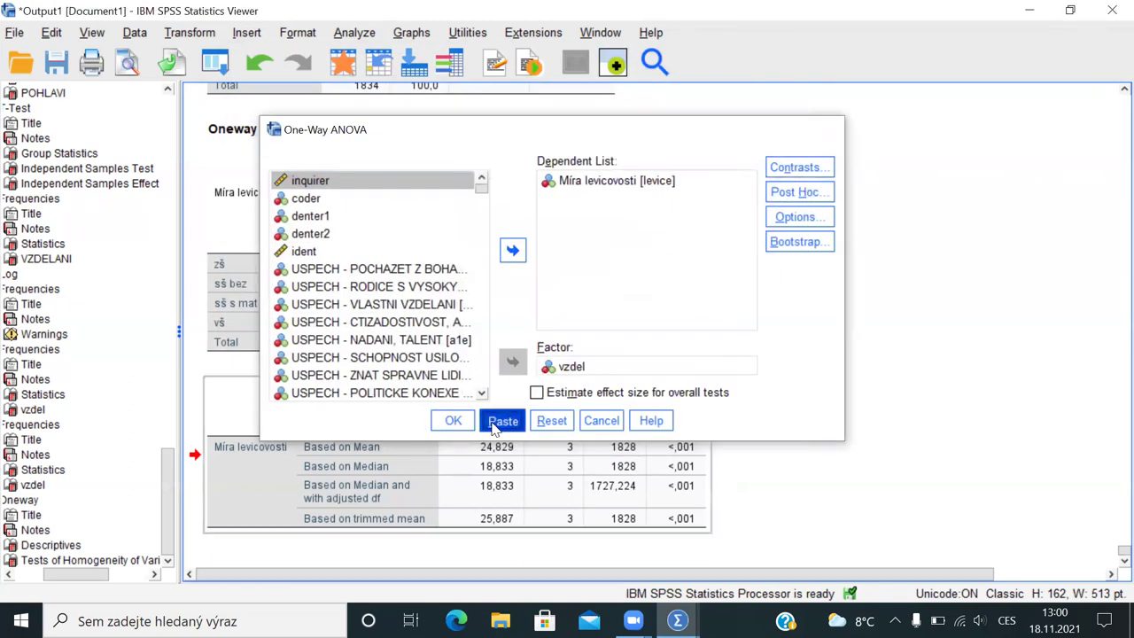
key("alt+Tab")
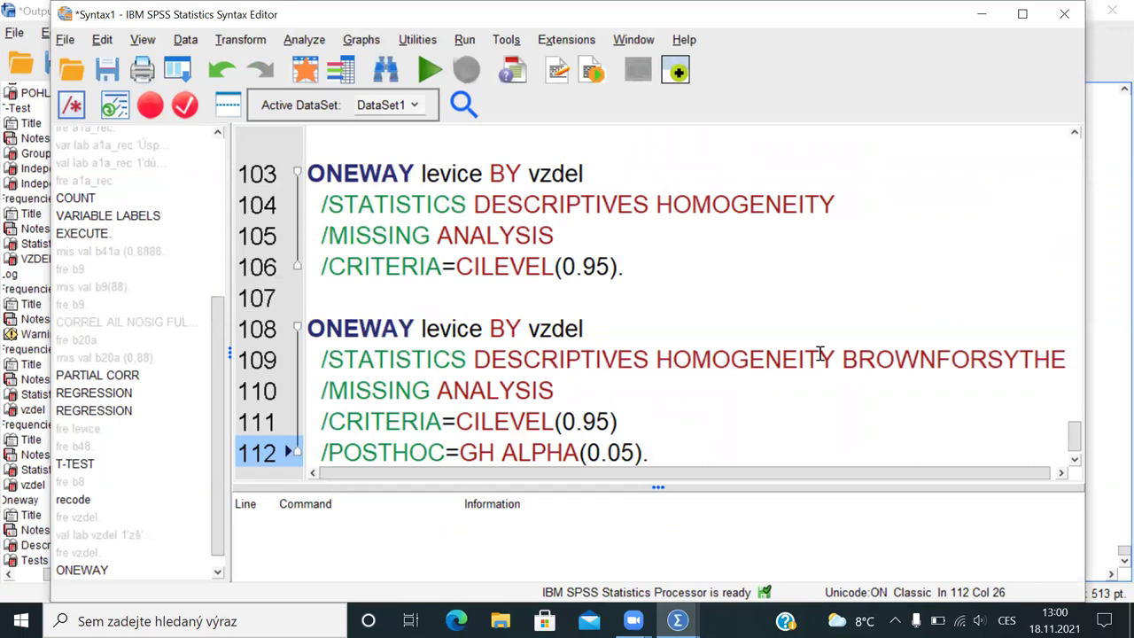
Step: Review the BROWNFORSYTHE and POSTHOC=GH parts of the new ONEWAY levice BY vzdel command, and run it
left_click_drag(841, 359, 1070, 352)
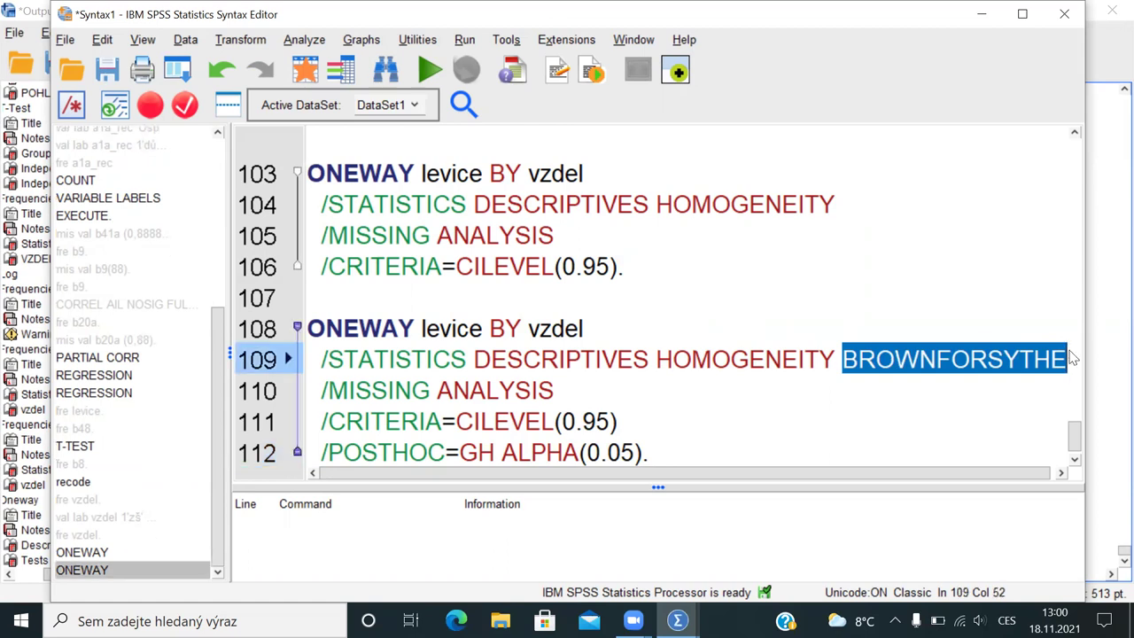
left_click_drag(364, 448, 693, 453)
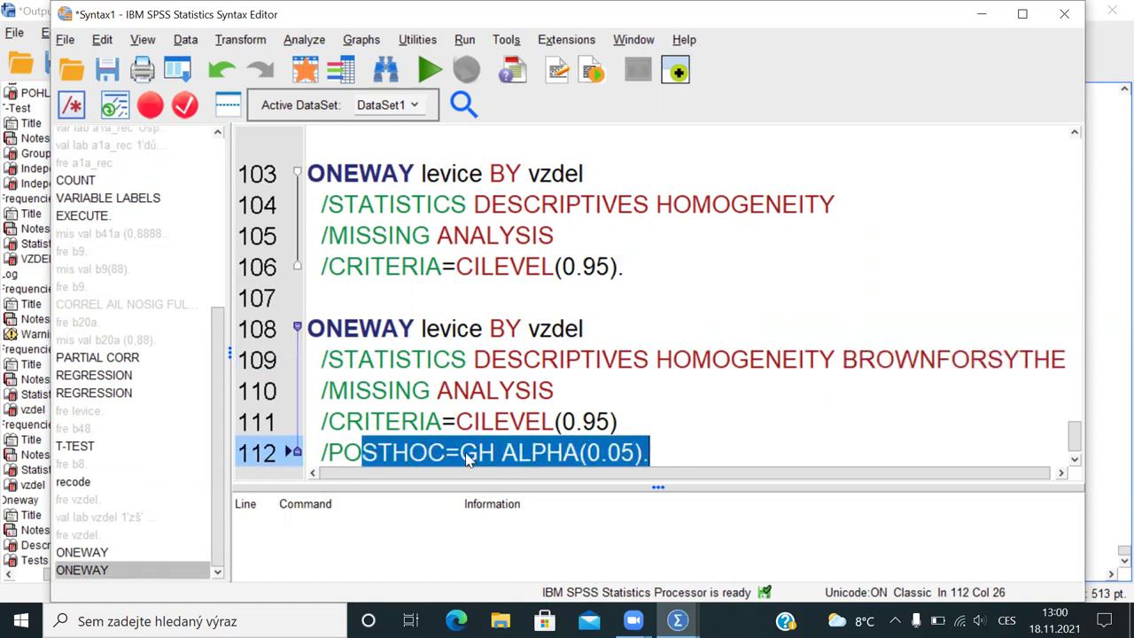
left_click(460, 452)
left_click_drag(460, 450, 683, 447)
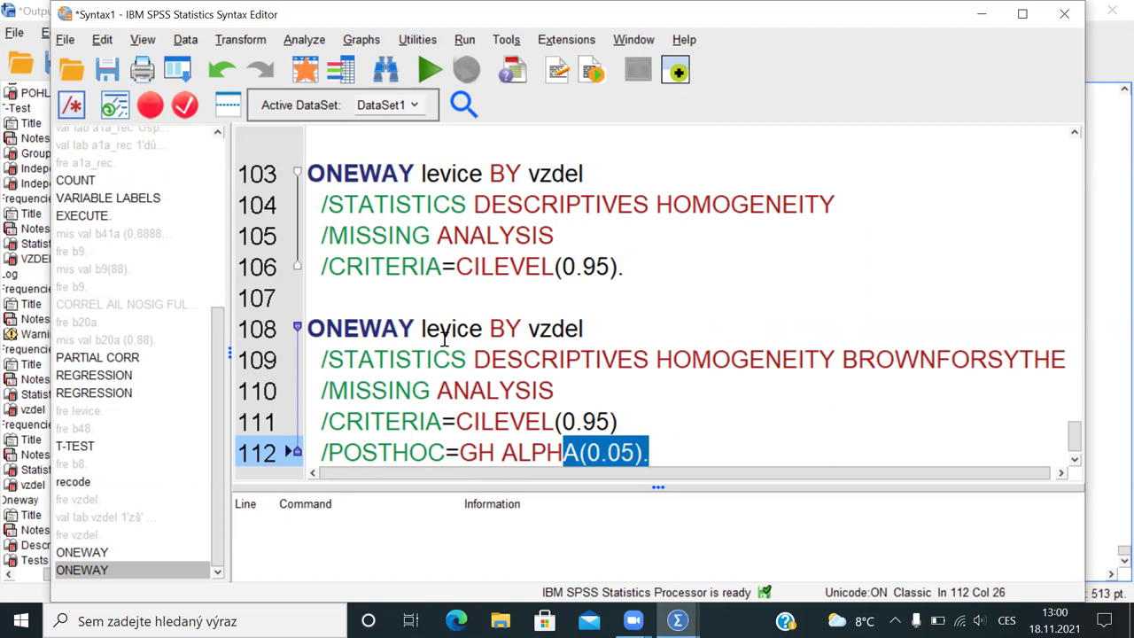
left_click_drag(440, 328, 525, 357)
key("ctrl+r")
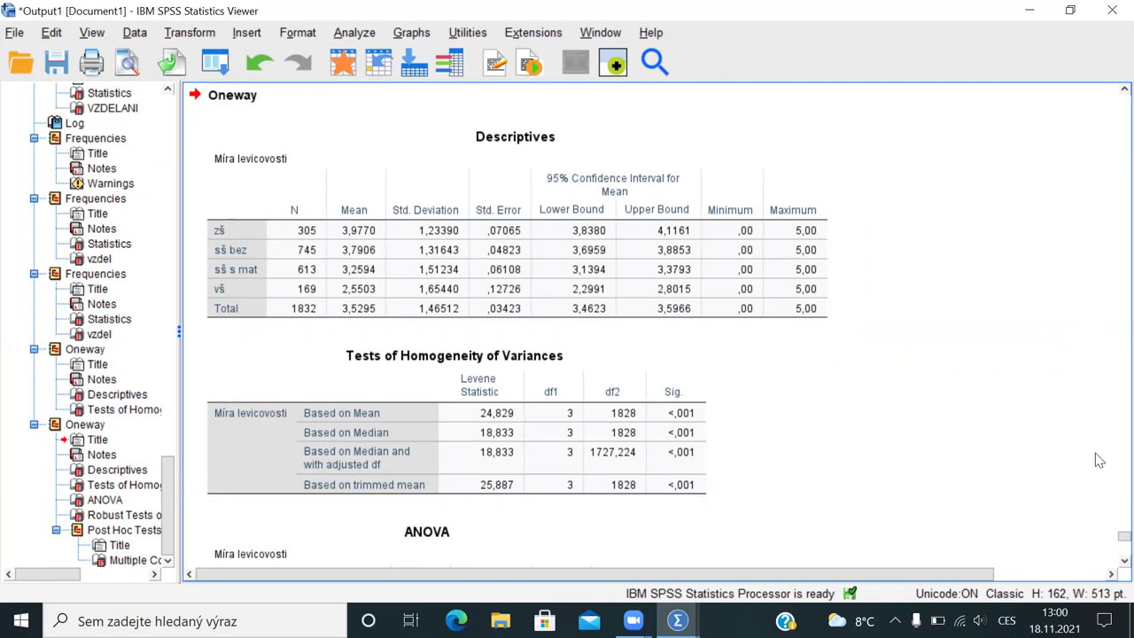
Step: Delete the ANOVA table from the newest Oneway output
scroll(1092, 509, "down", 3)
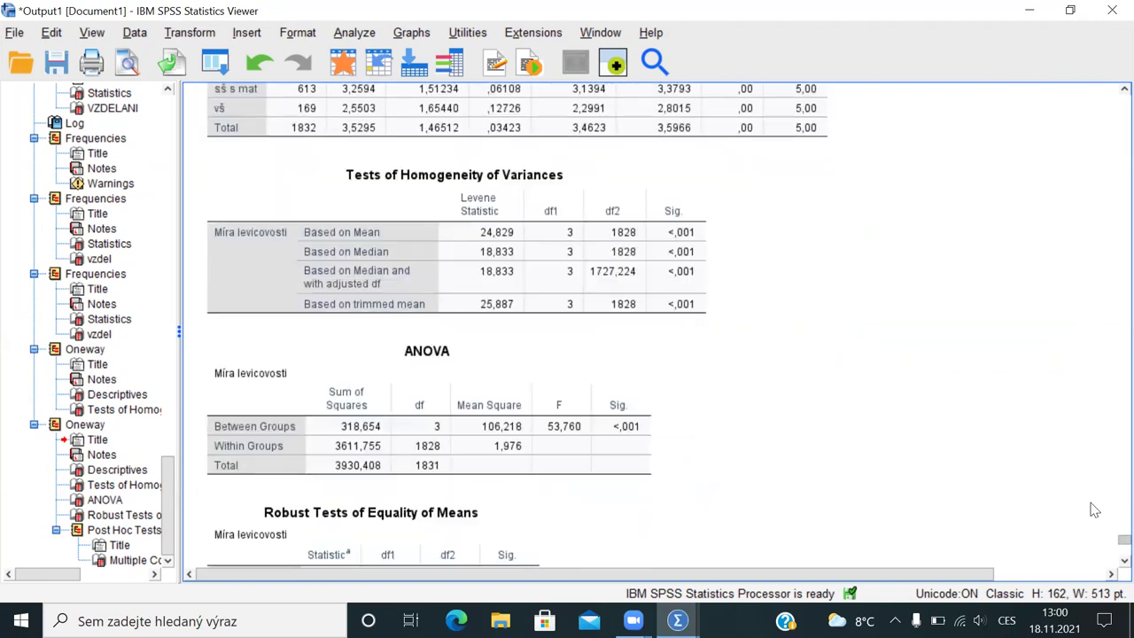
left_click(327, 378)
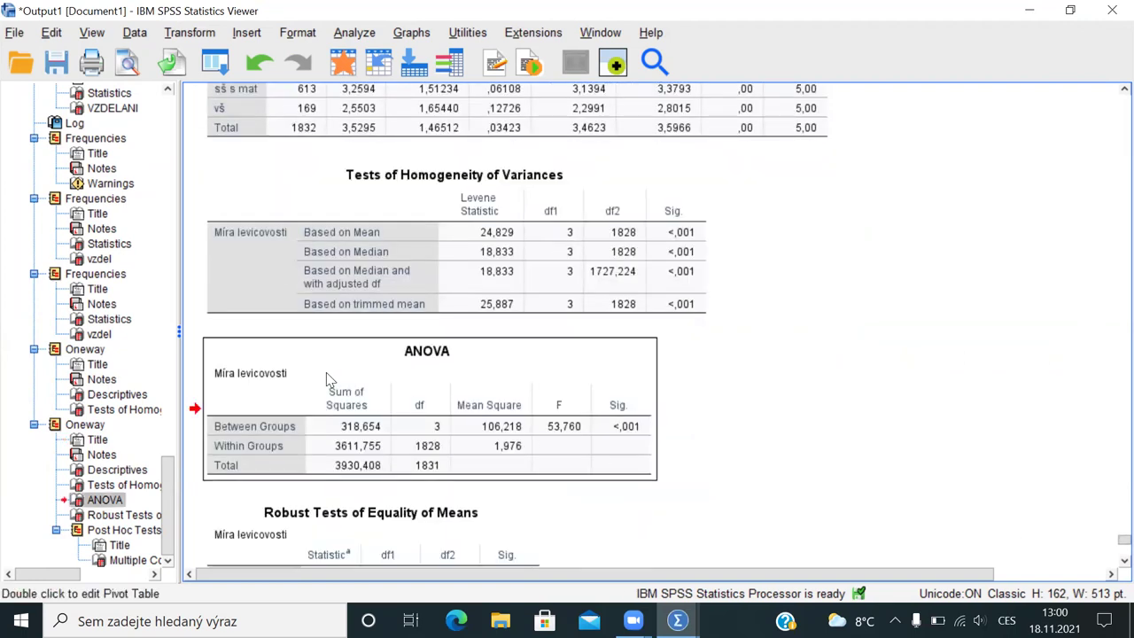
key("Delete")
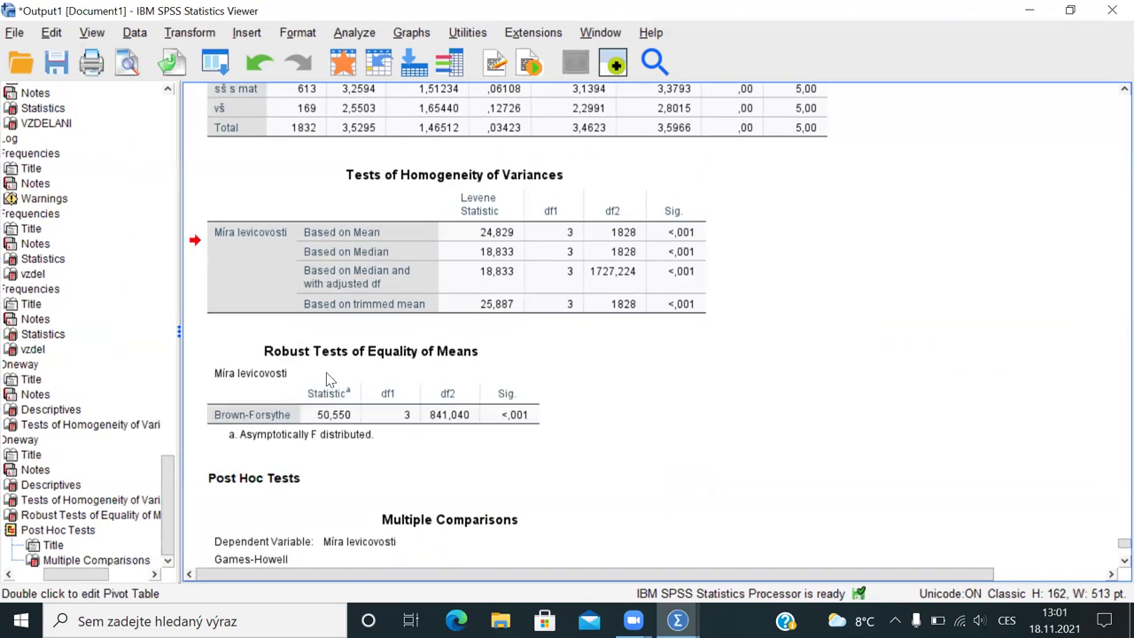
Step: Examine the Robust Tests of Equality of Means and the Games-Howell Multiple Comparisons, checking them against the group means in Descriptives
left_click(358, 367)
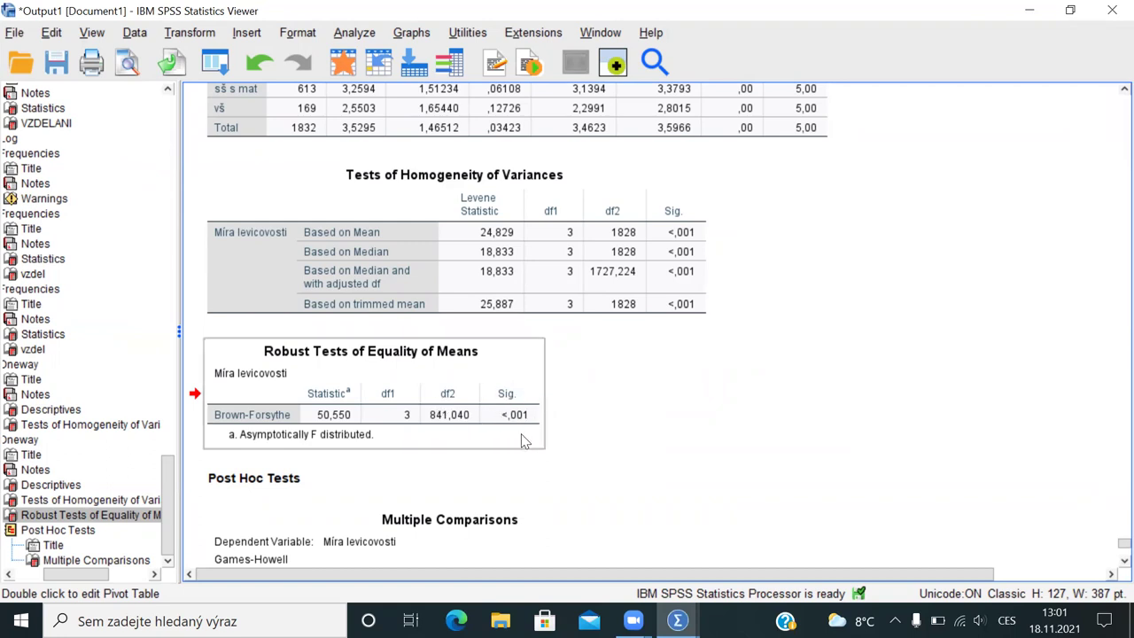
left_click(492, 403)
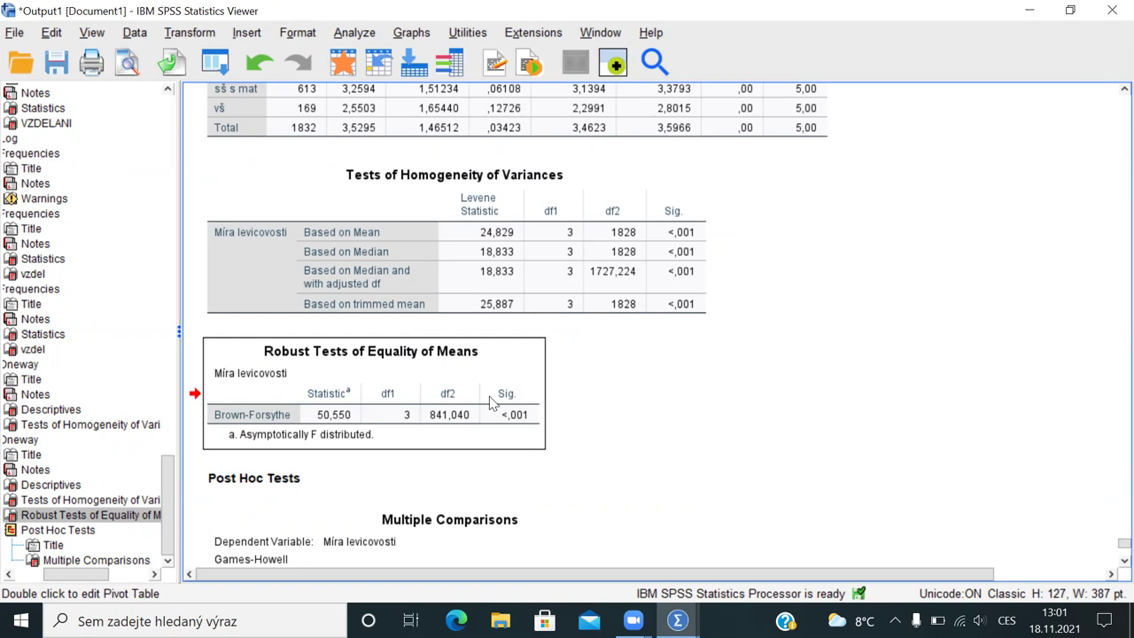
left_click(410, 523)
scroll(407, 523, "down", 5)
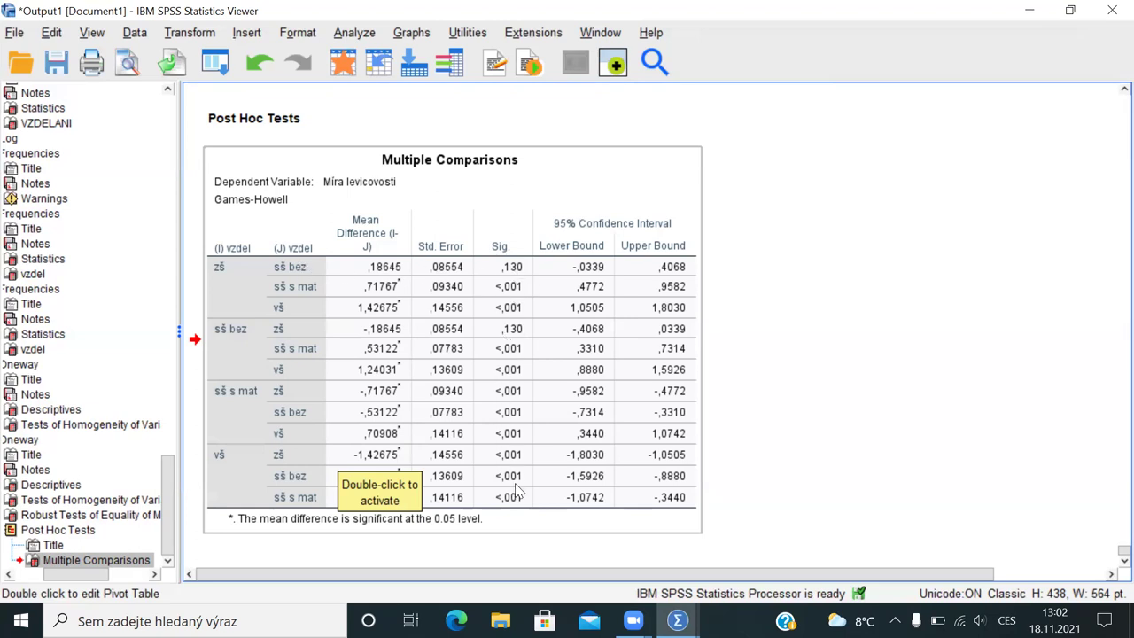
left_click(64, 488)
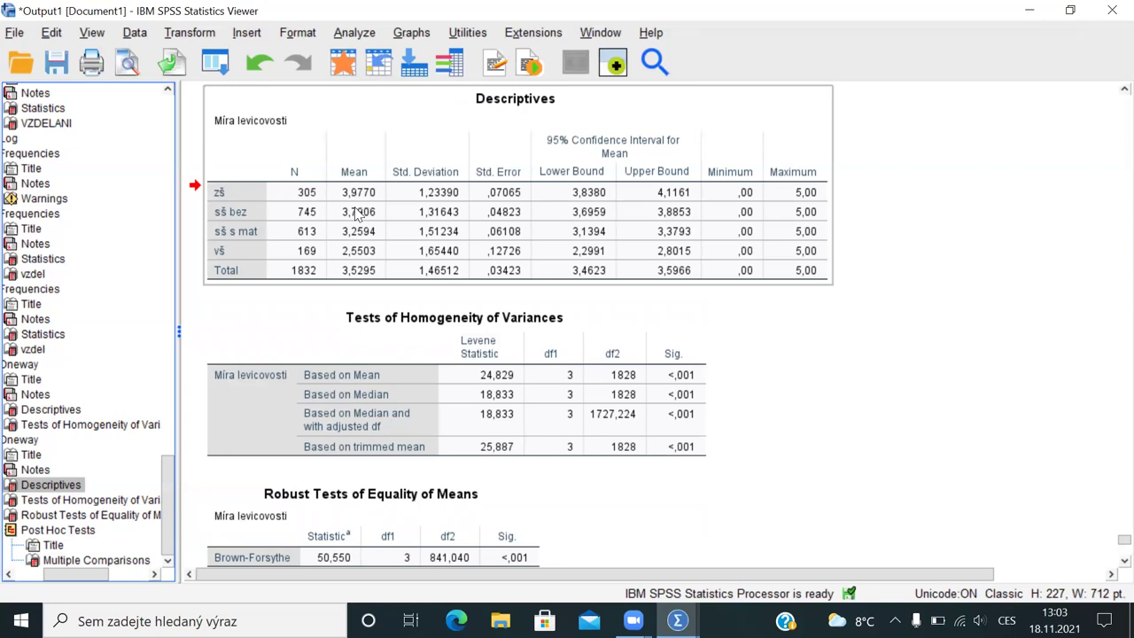
left_click(55, 561)
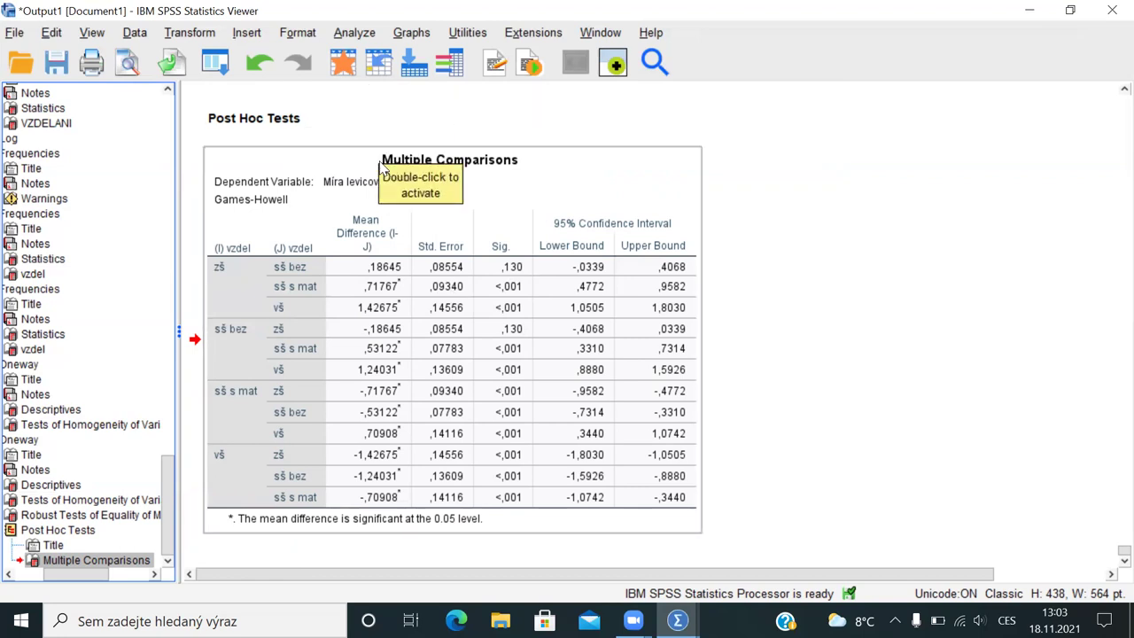
Step: Reopen the One-Way ANOVA setup, enable effect size estimation for overall tests, and add a means plot
left_click(206, 69)
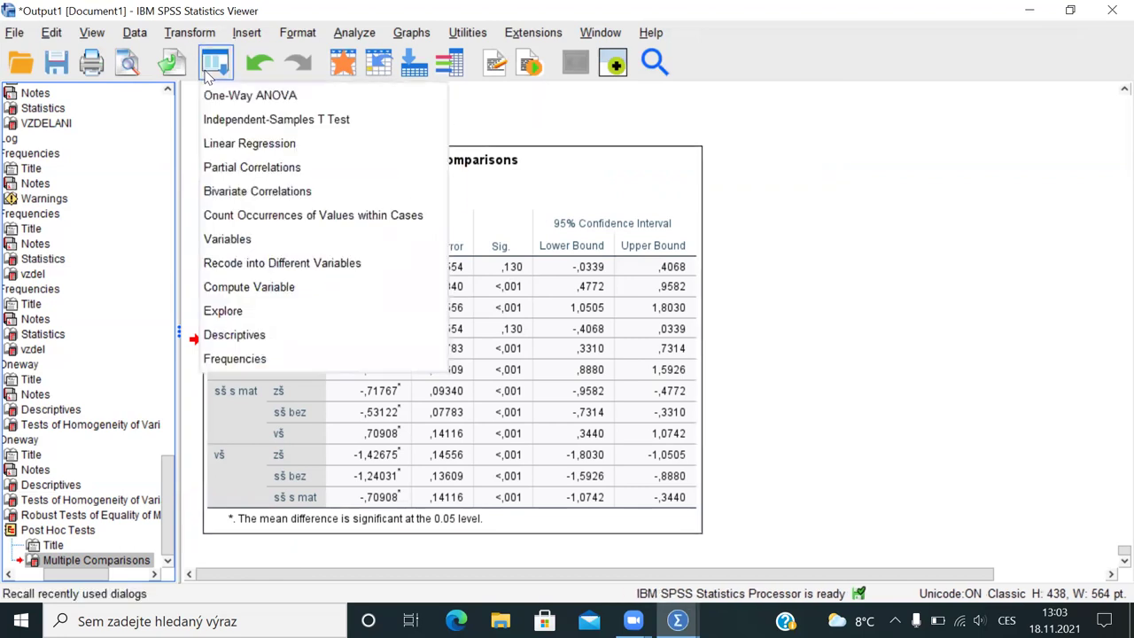
left_click(233, 94)
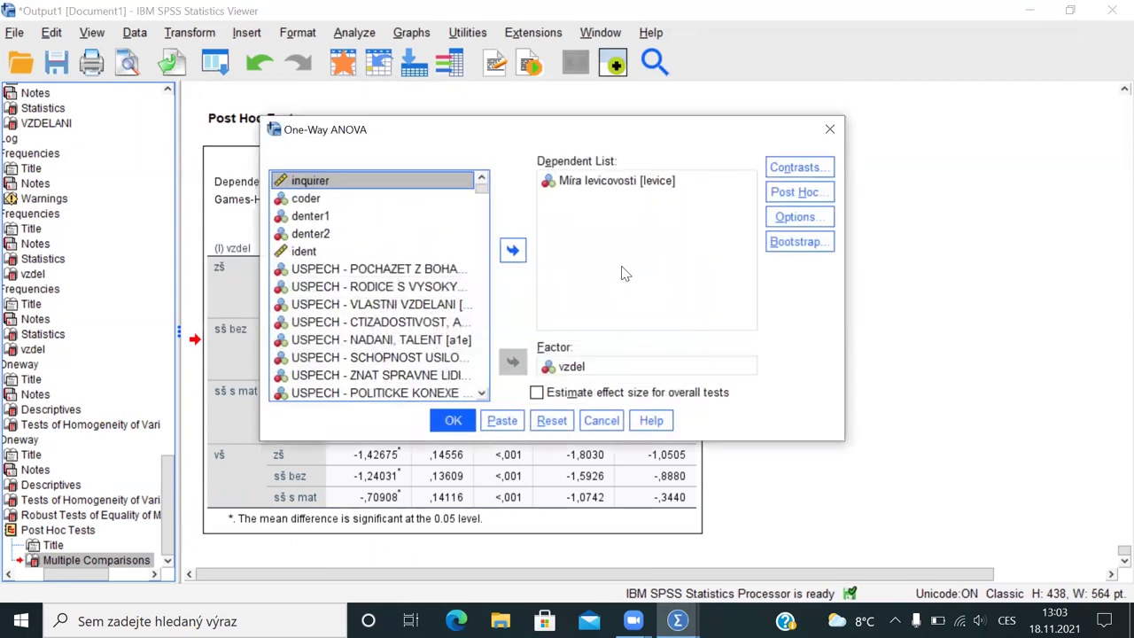
left_click(541, 391)
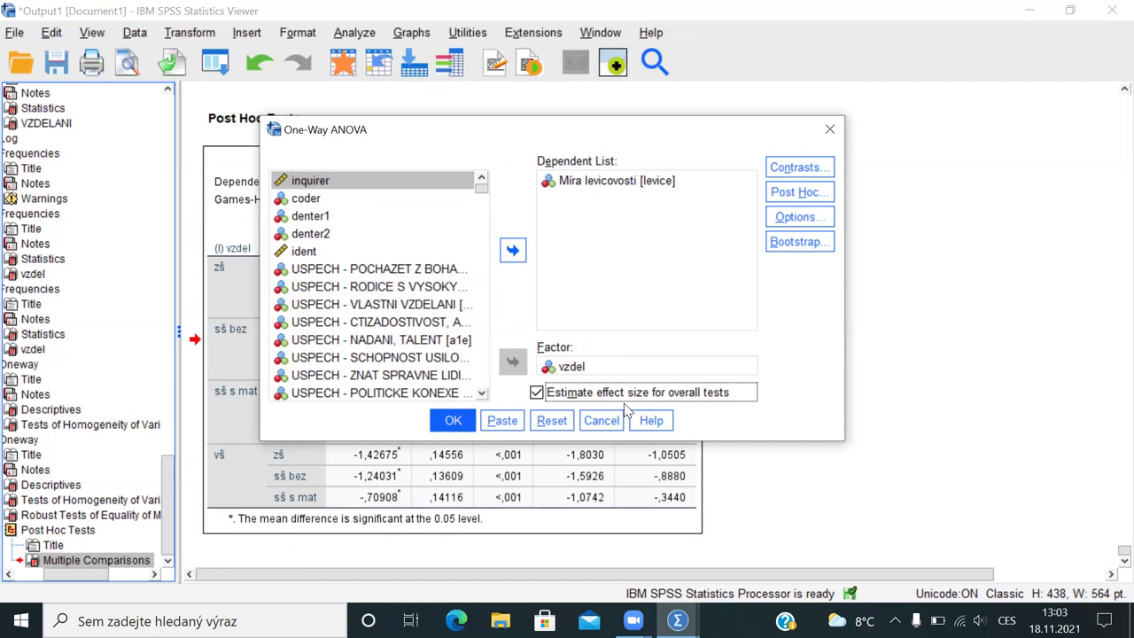
left_click(817, 219)
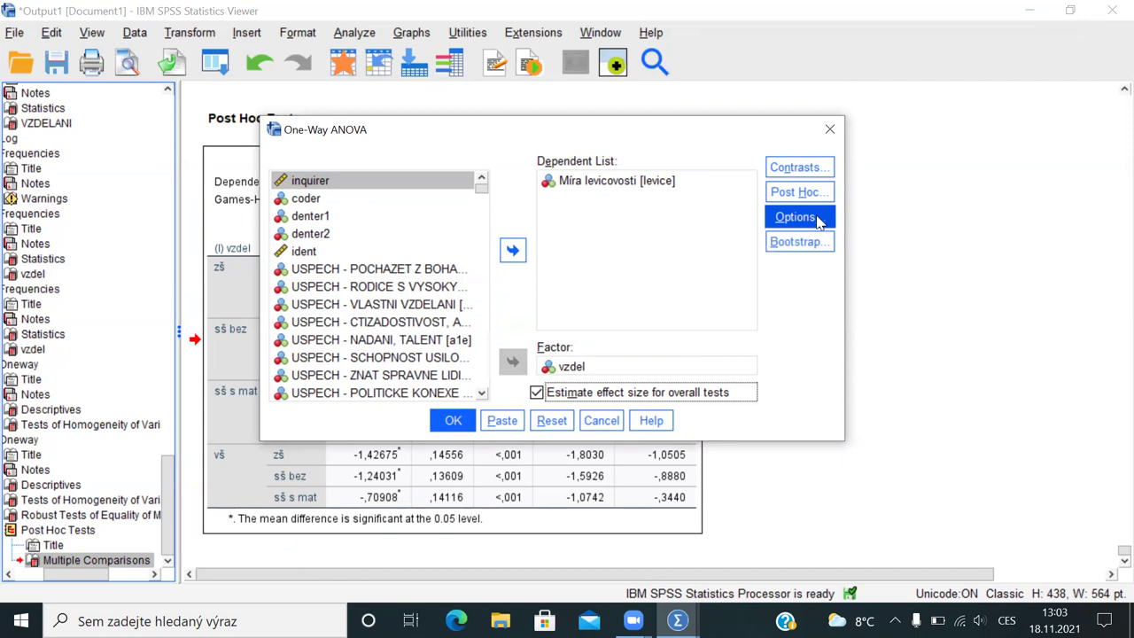
left_click(817, 222)
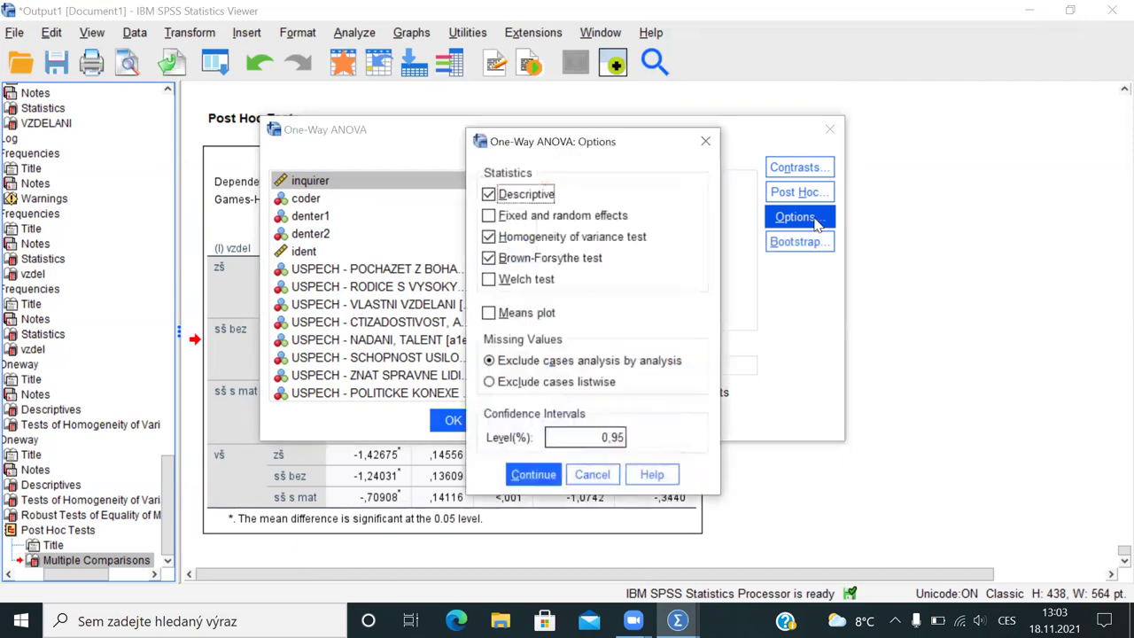
left_click(489, 315)
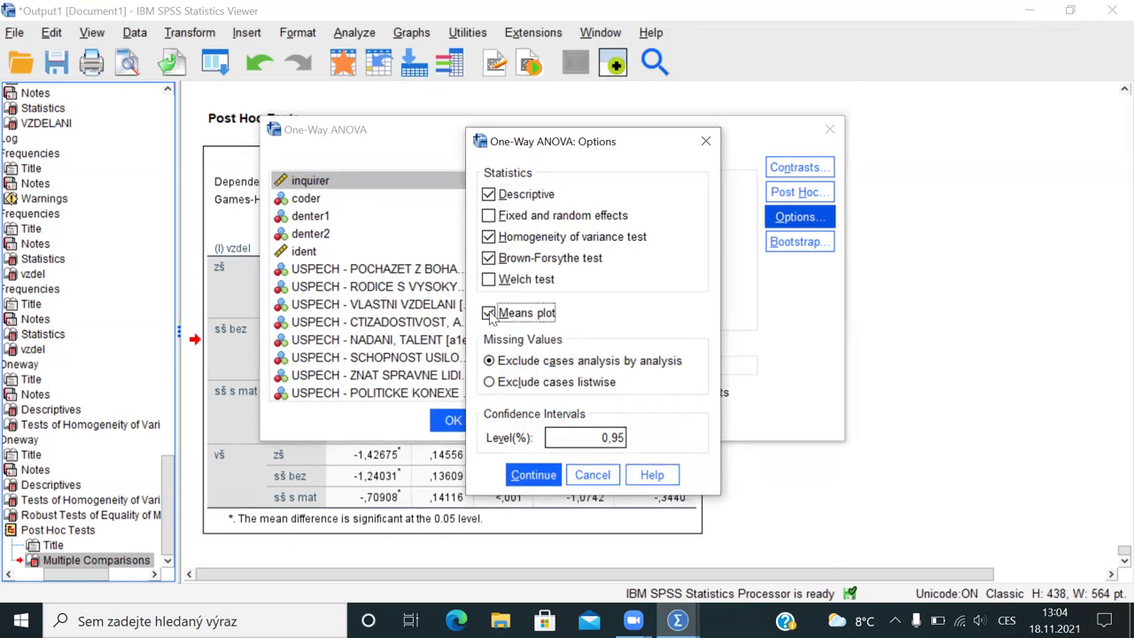
left_click(534, 478)
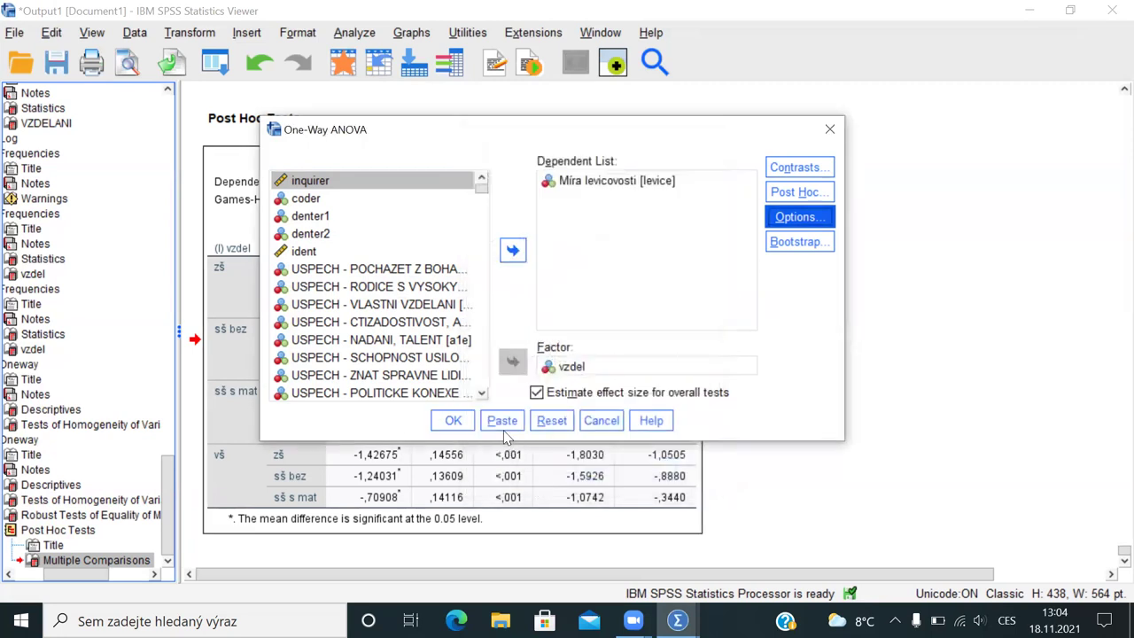
Step: Paste the extended One-Way ANOVA as syntax and run the new ONEWAY command
left_click(501, 422)
key("alt+Tab")
left_click_drag(382, 266, 529, 374)
key("ctrl+r")
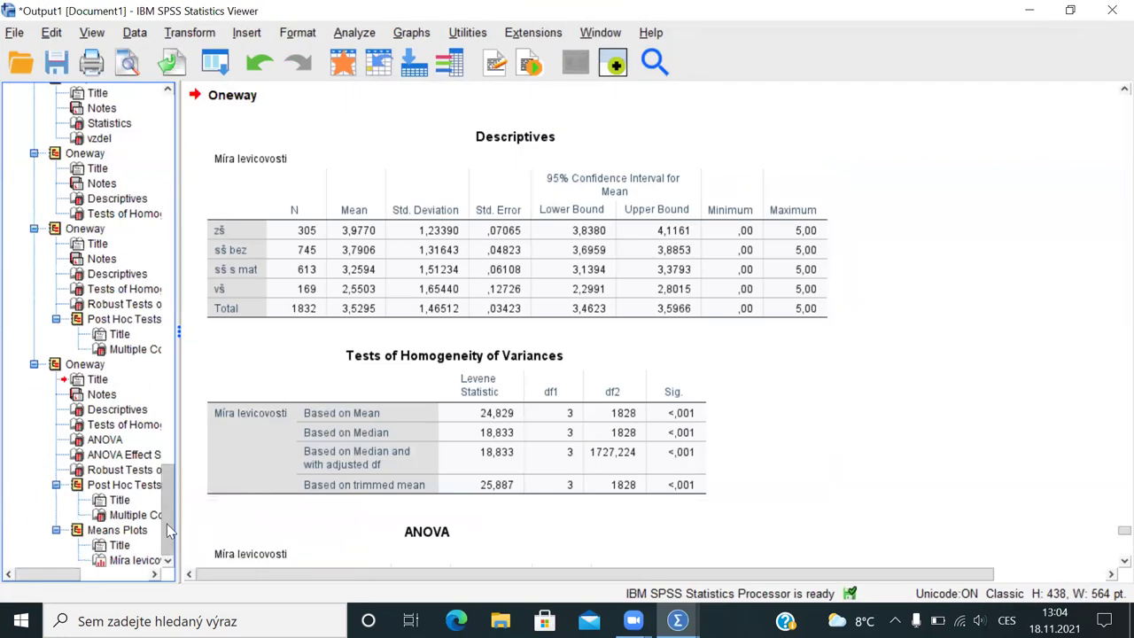
Step: Examine the ANOVA Effect Sizes table and the means plot of Míra levicovosti across the vzdel categories
left_click(104, 455)
left_click(467, 196)
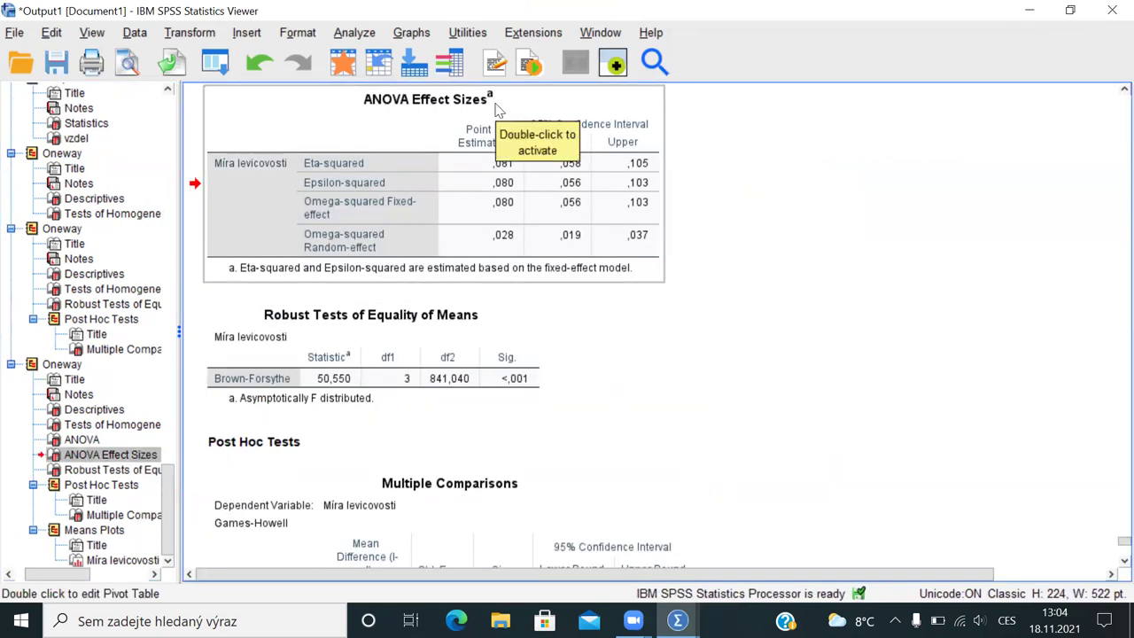
left_click(431, 130)
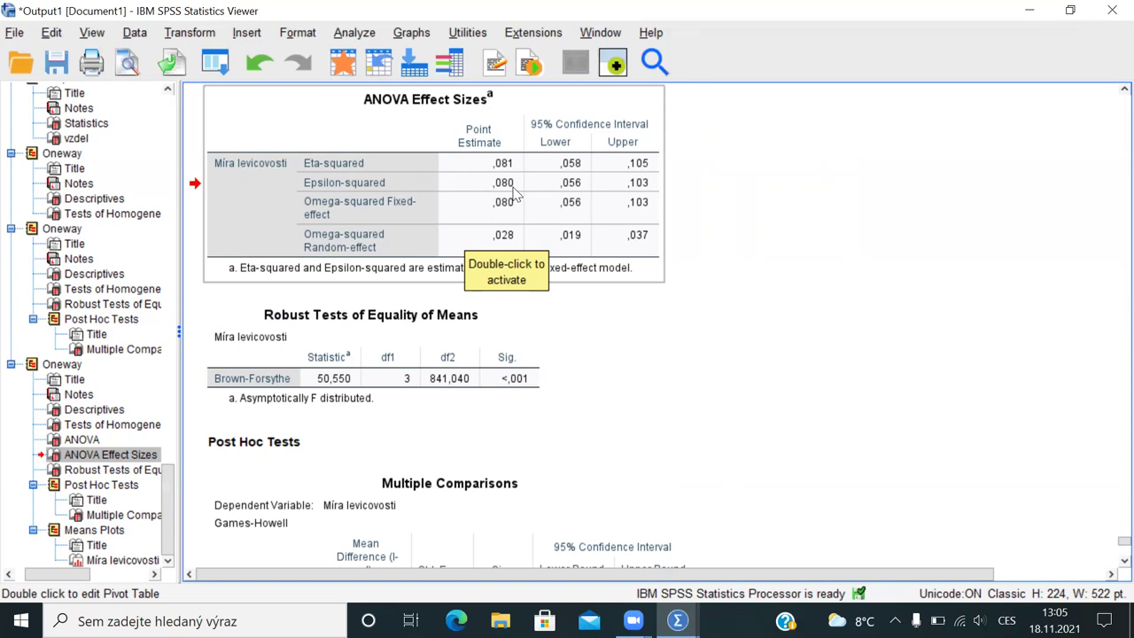
left_click(514, 193)
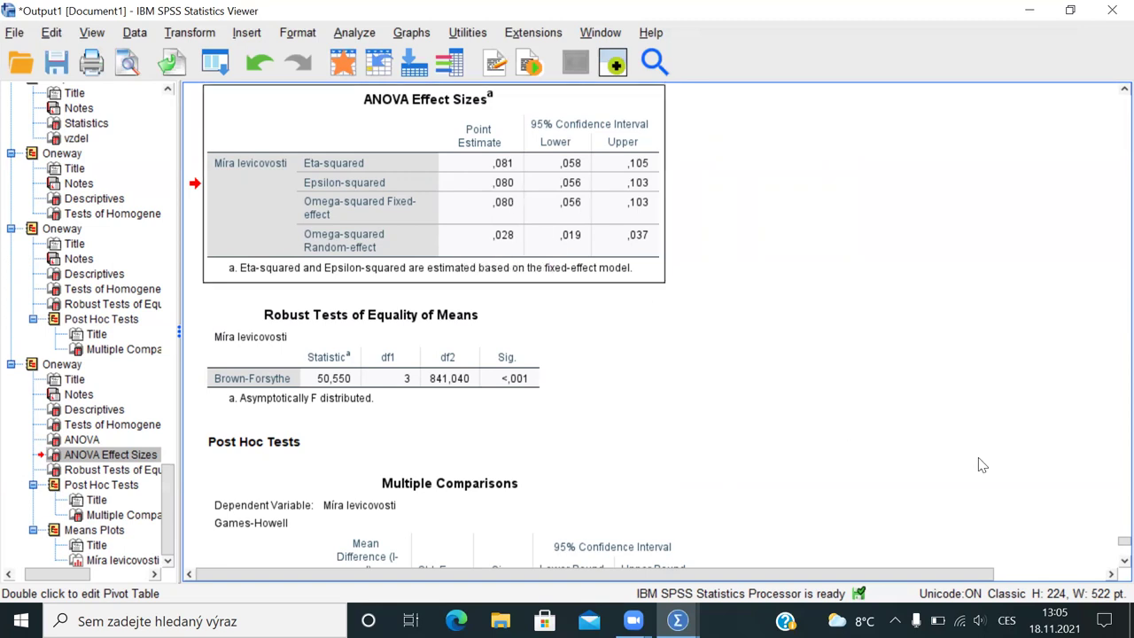
left_click(111, 562)
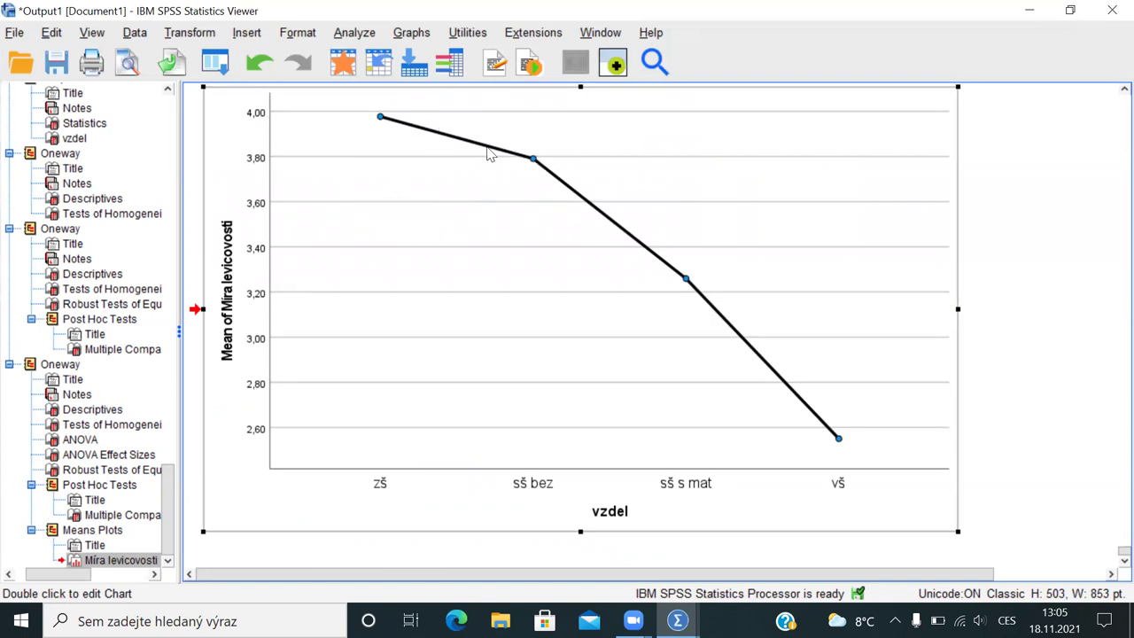
left_click(925, 482)
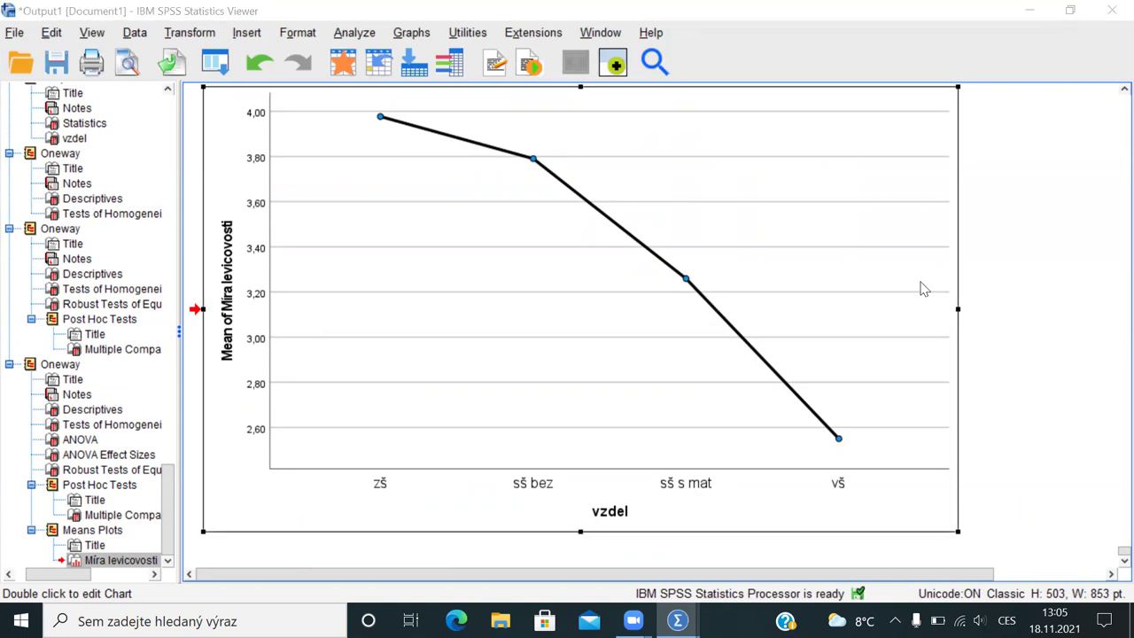